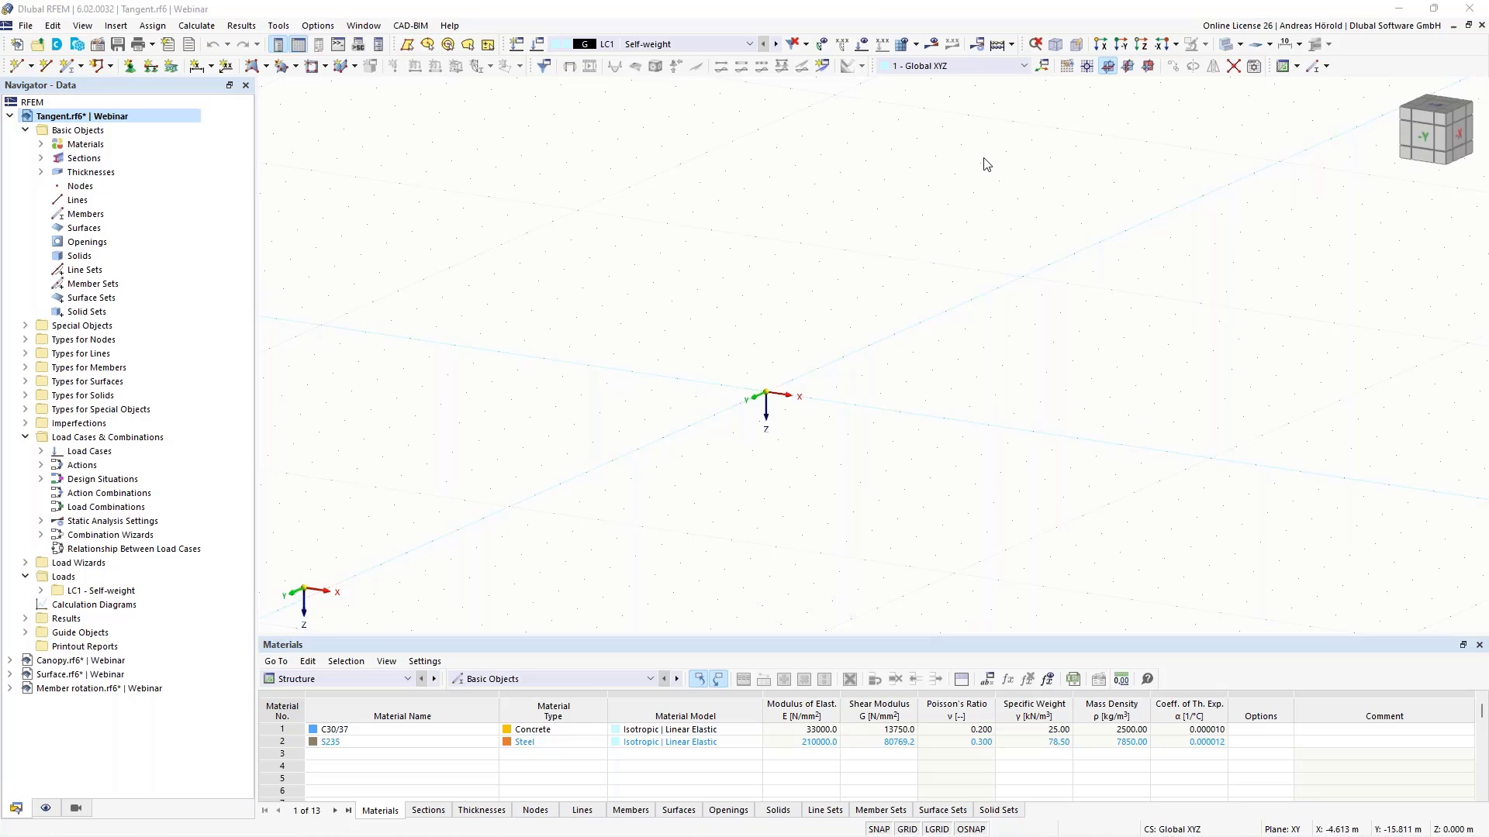
# Step: In plan view, draw a vertical line about 7 m long from the origin in the negative Y direction
pyautogui.click(1142, 45)
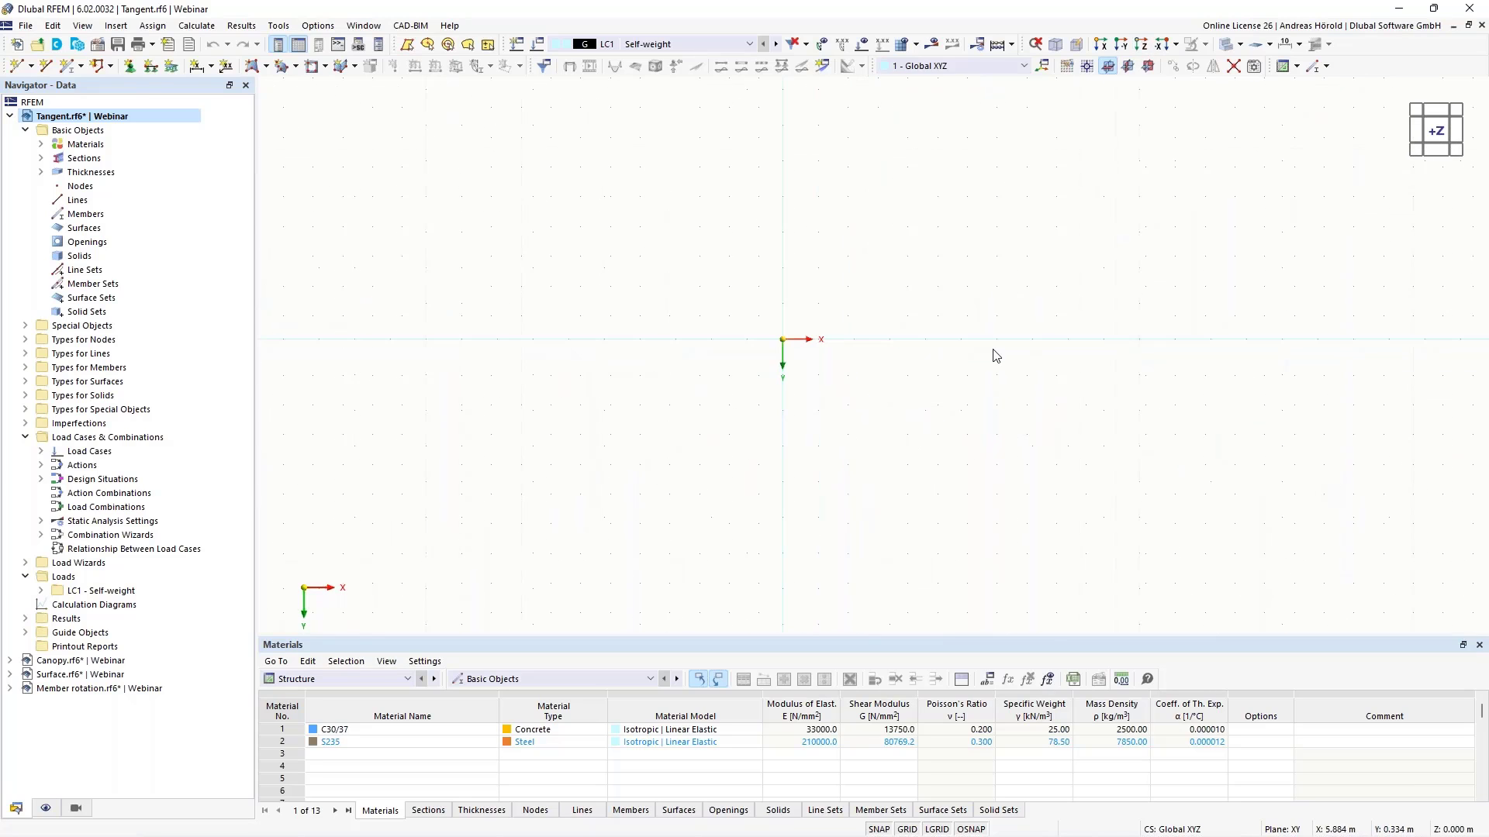
pyautogui.moveTo(990, 352); pyautogui.dragTo(985, 422, button='middle')
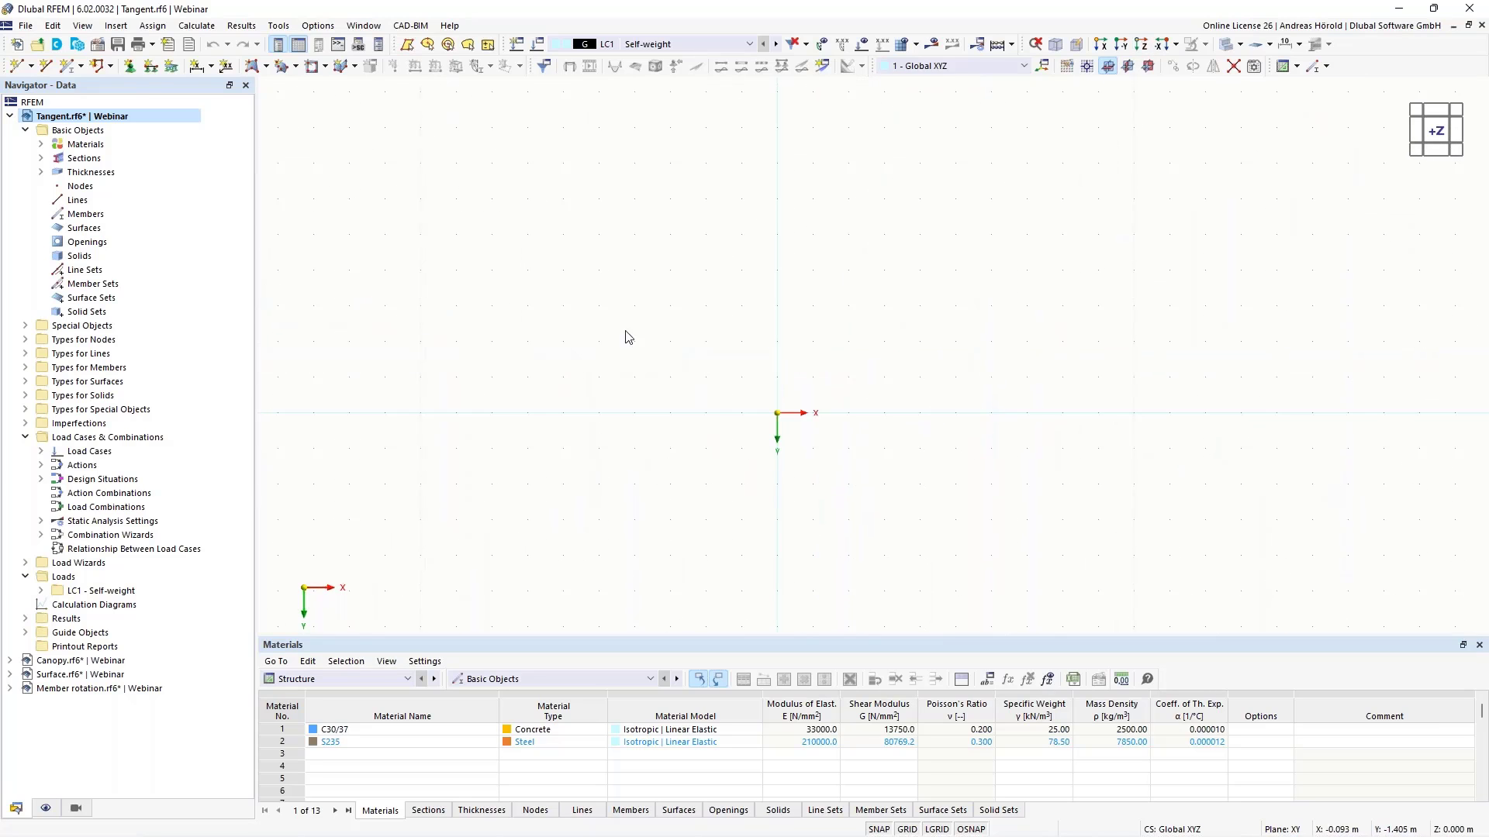
pyautogui.click(46, 65)
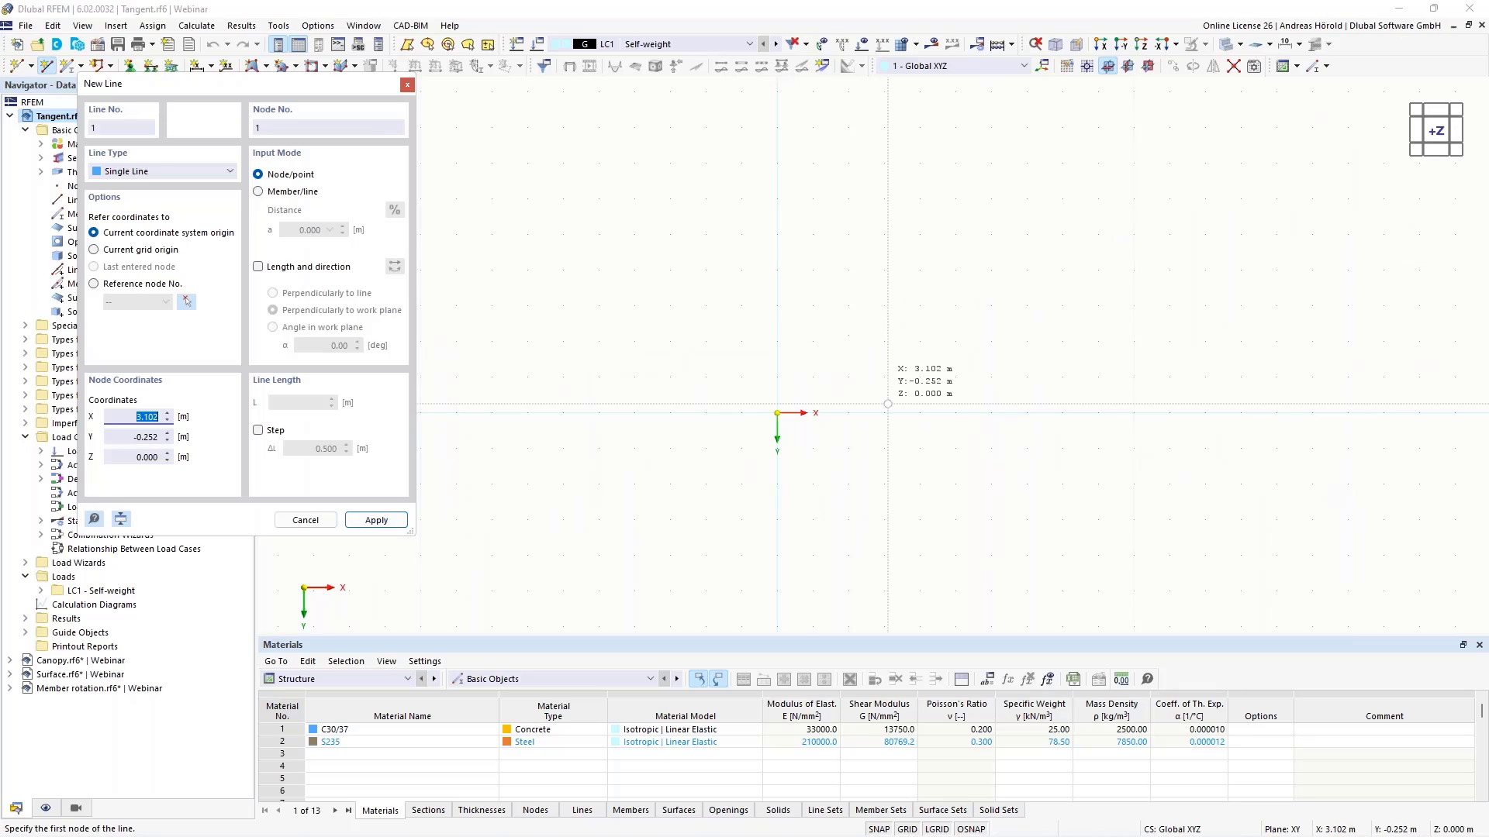
pyautogui.click(793, 404)
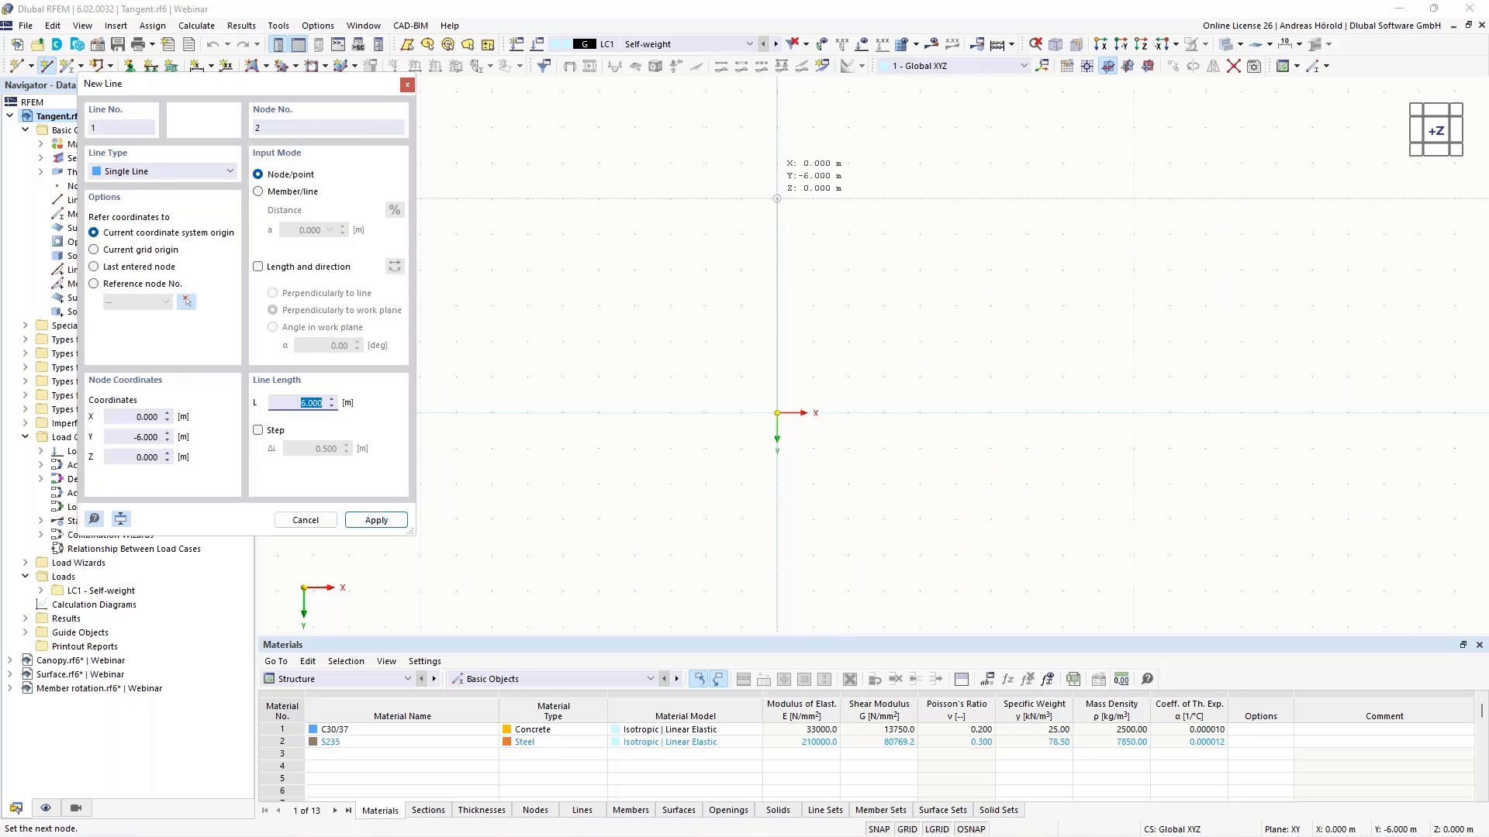
pyautogui.click(777, 164)
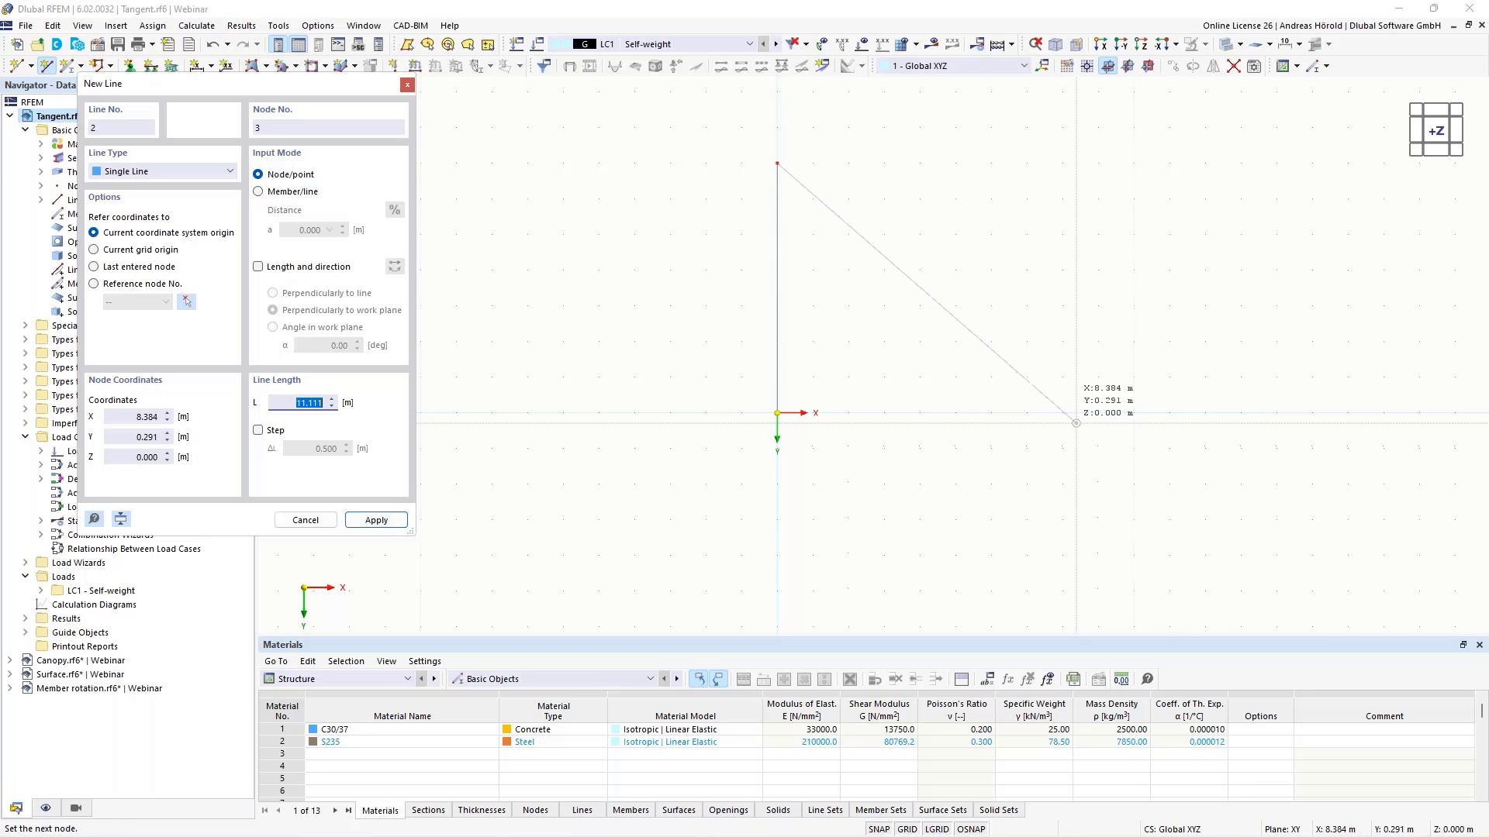
pyautogui.press('Escape')
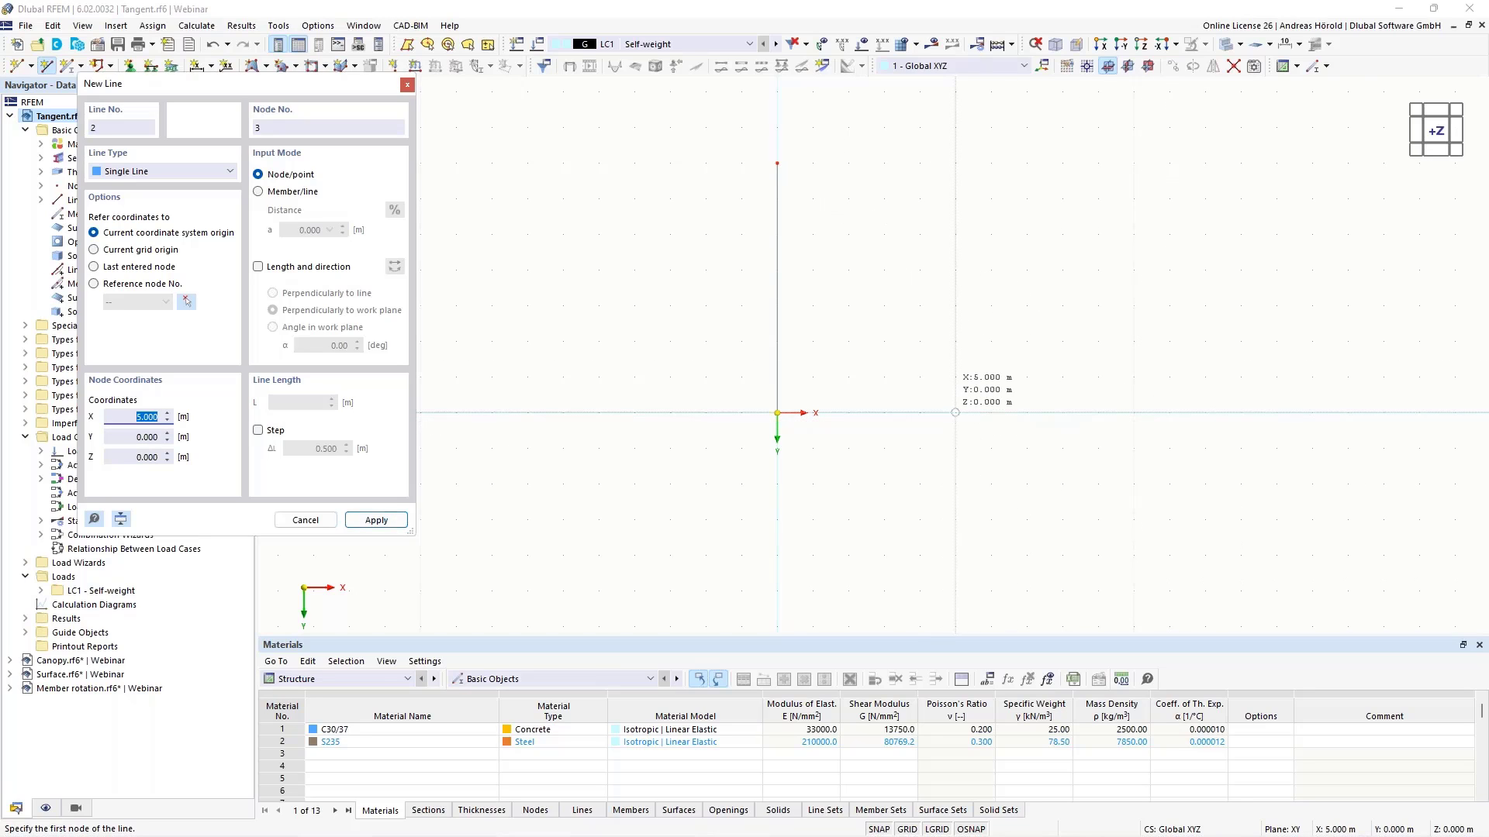
# Step: Draw a second vertical line from X 5 m, Y 0 m to X 5 m, Y -4 m
pyautogui.click(955, 412)
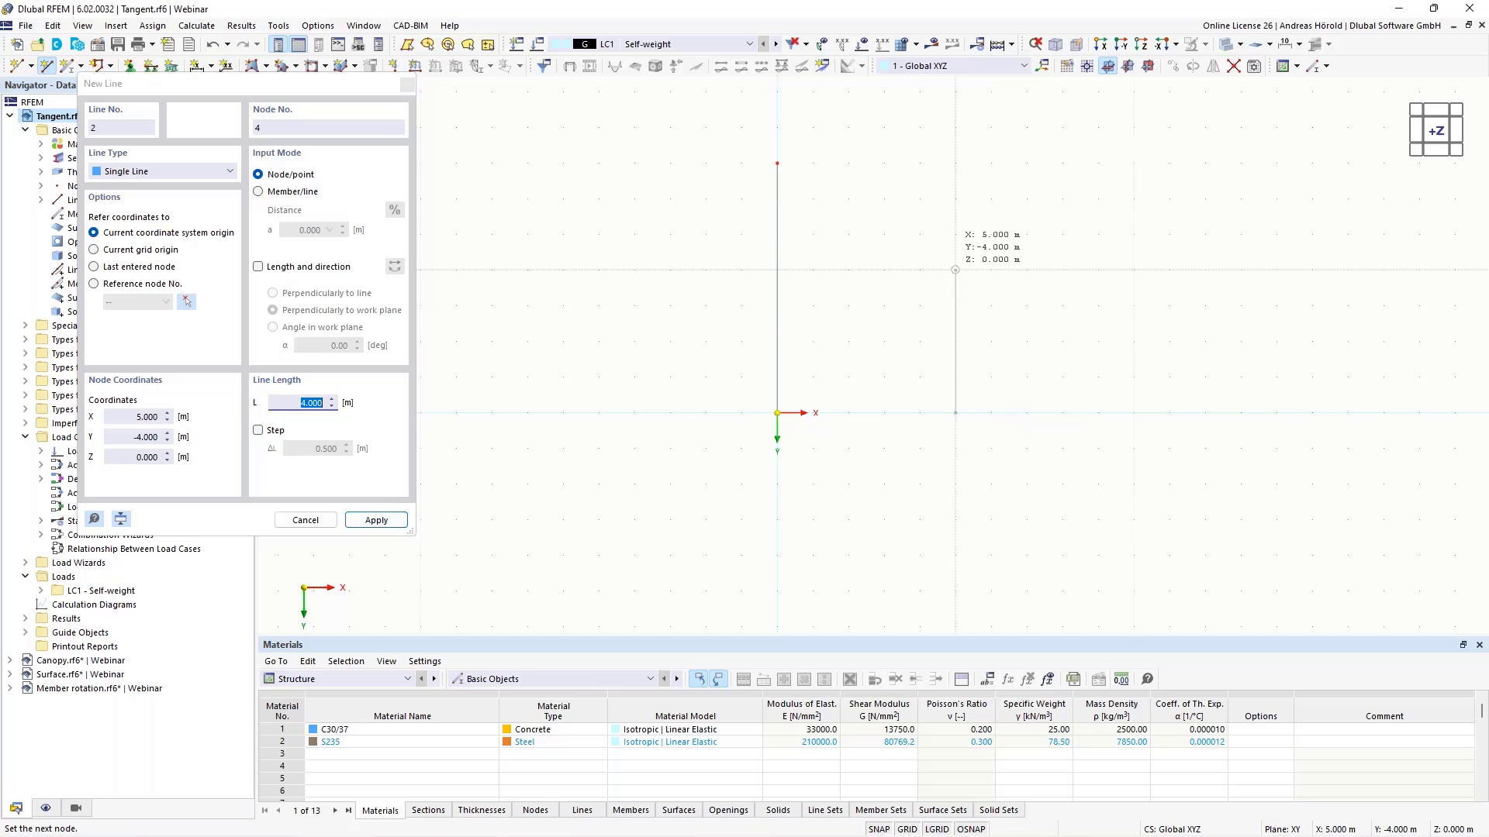
pyautogui.click(955, 270)
pyautogui.press('Escape')
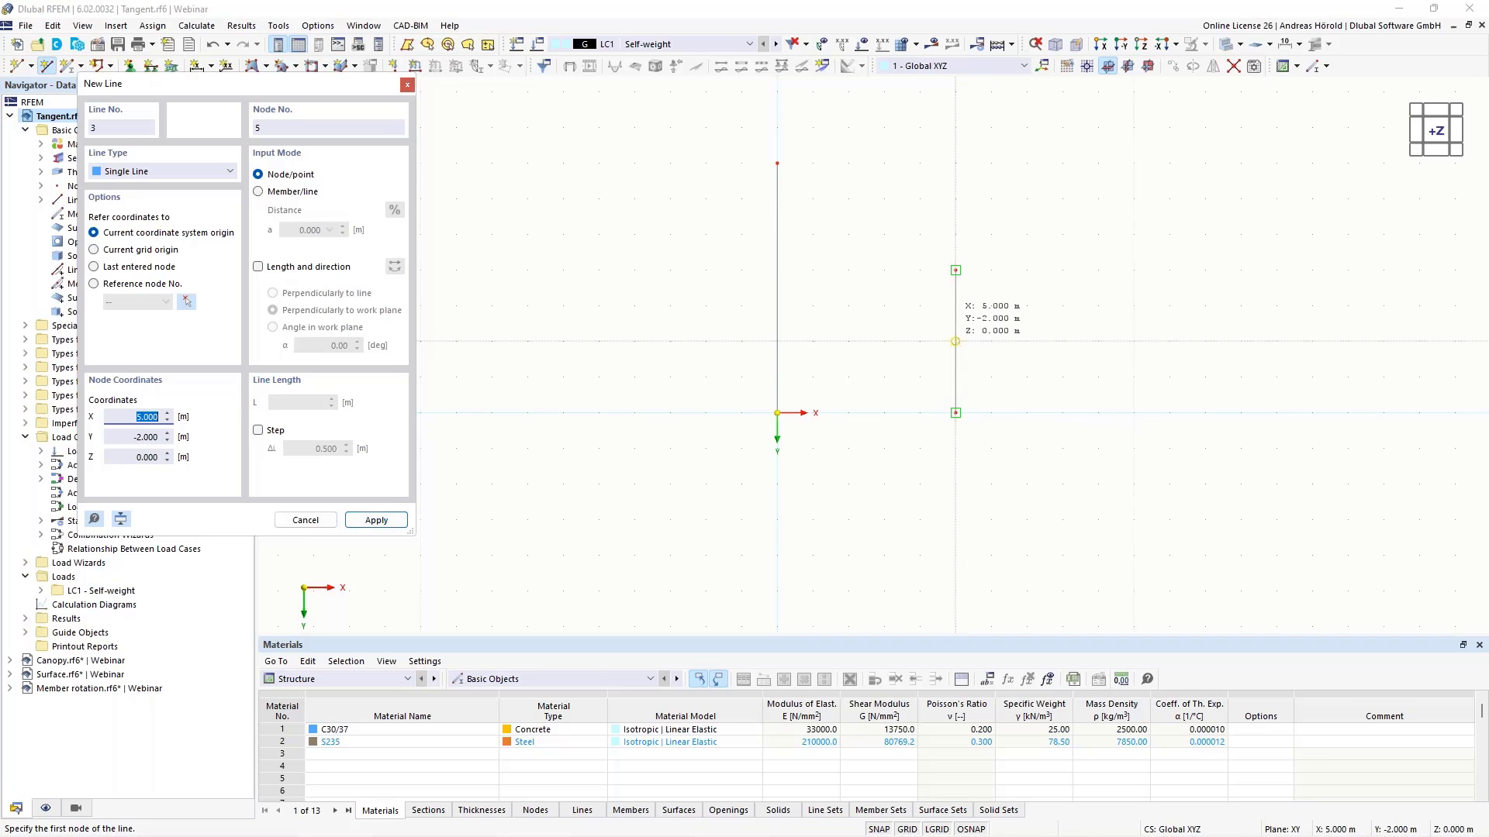
pyautogui.click(955, 341)
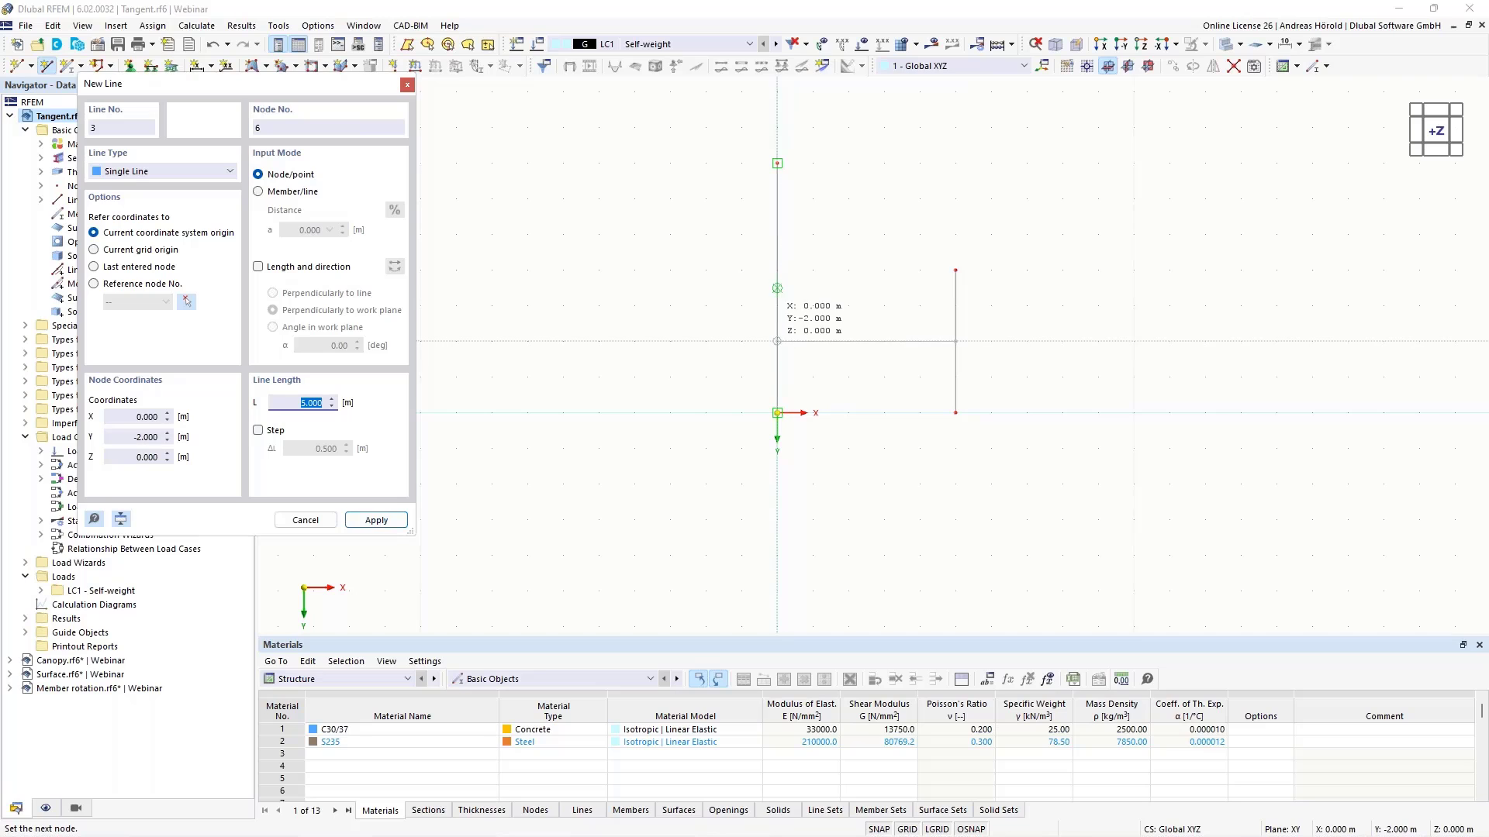
pyautogui.press('Escape')
pyautogui.press('Escape')
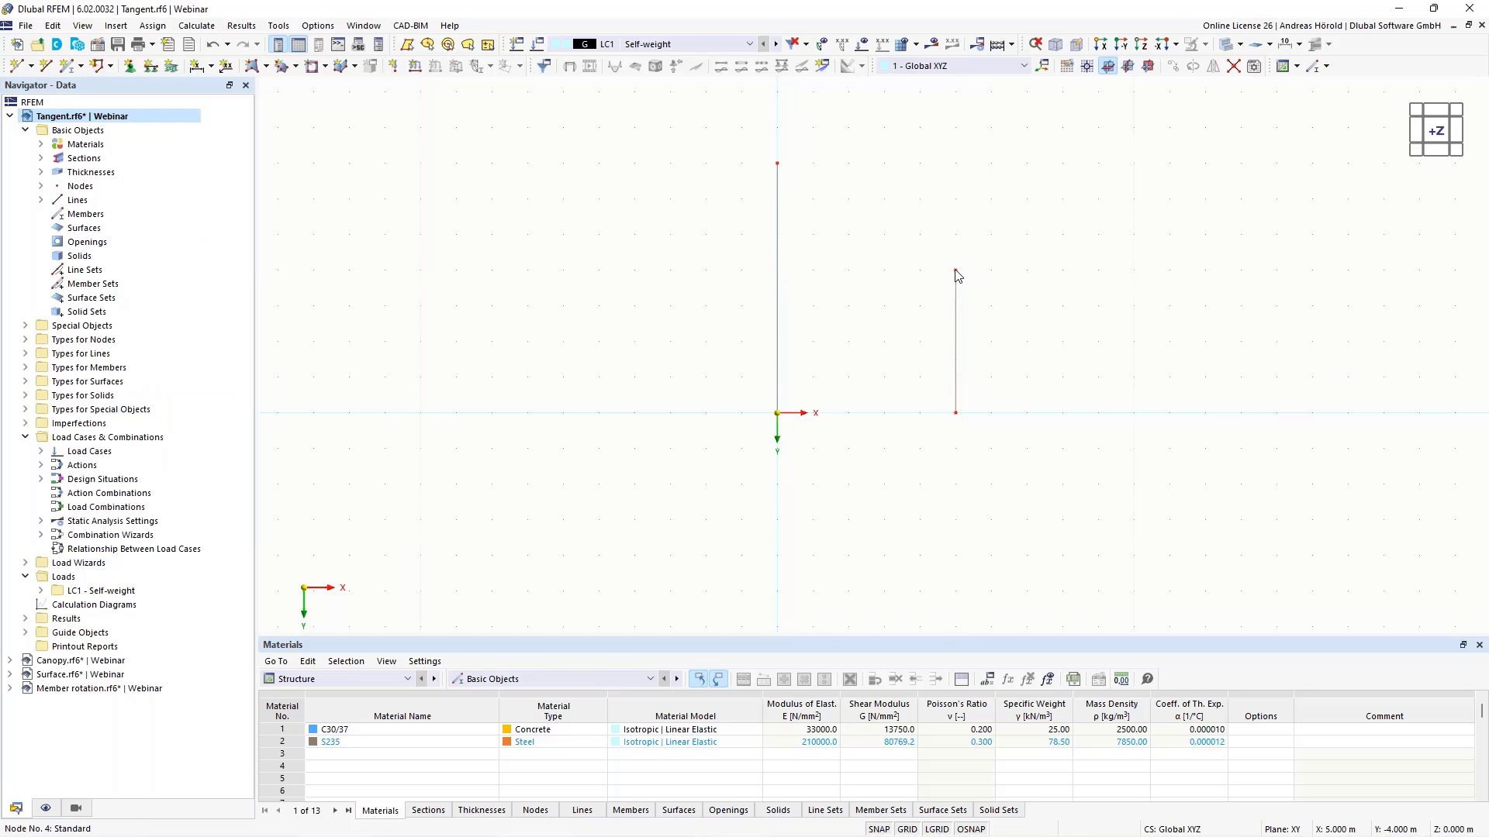
# Step: Move the upper end node of the shorter vertical line to Y -5 m
pyautogui.moveTo(955, 270); pyautogui.dragTo(959, 246)
pyautogui.click(47, 67)
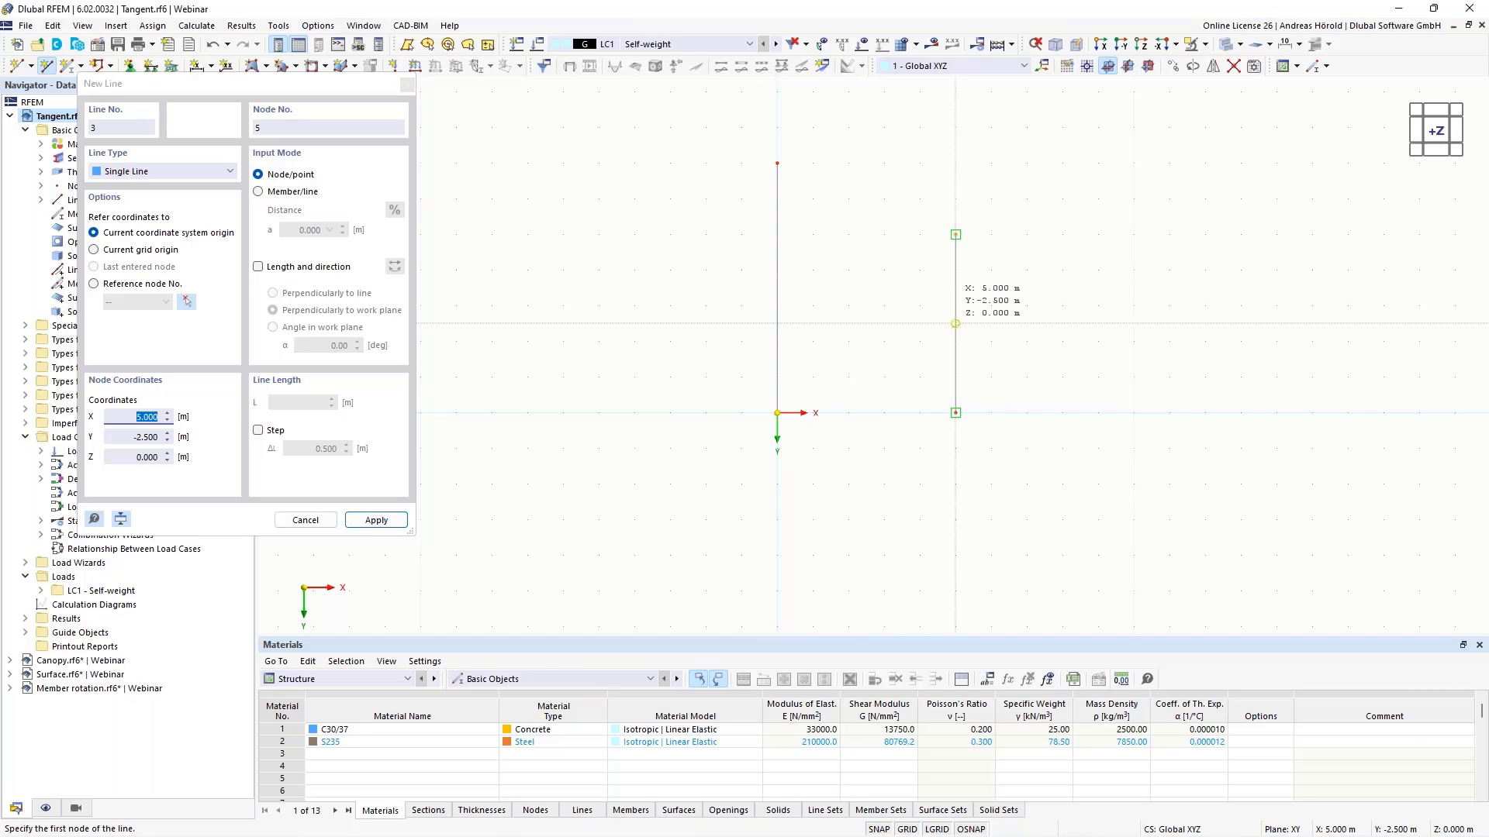
pyautogui.click(956, 323)
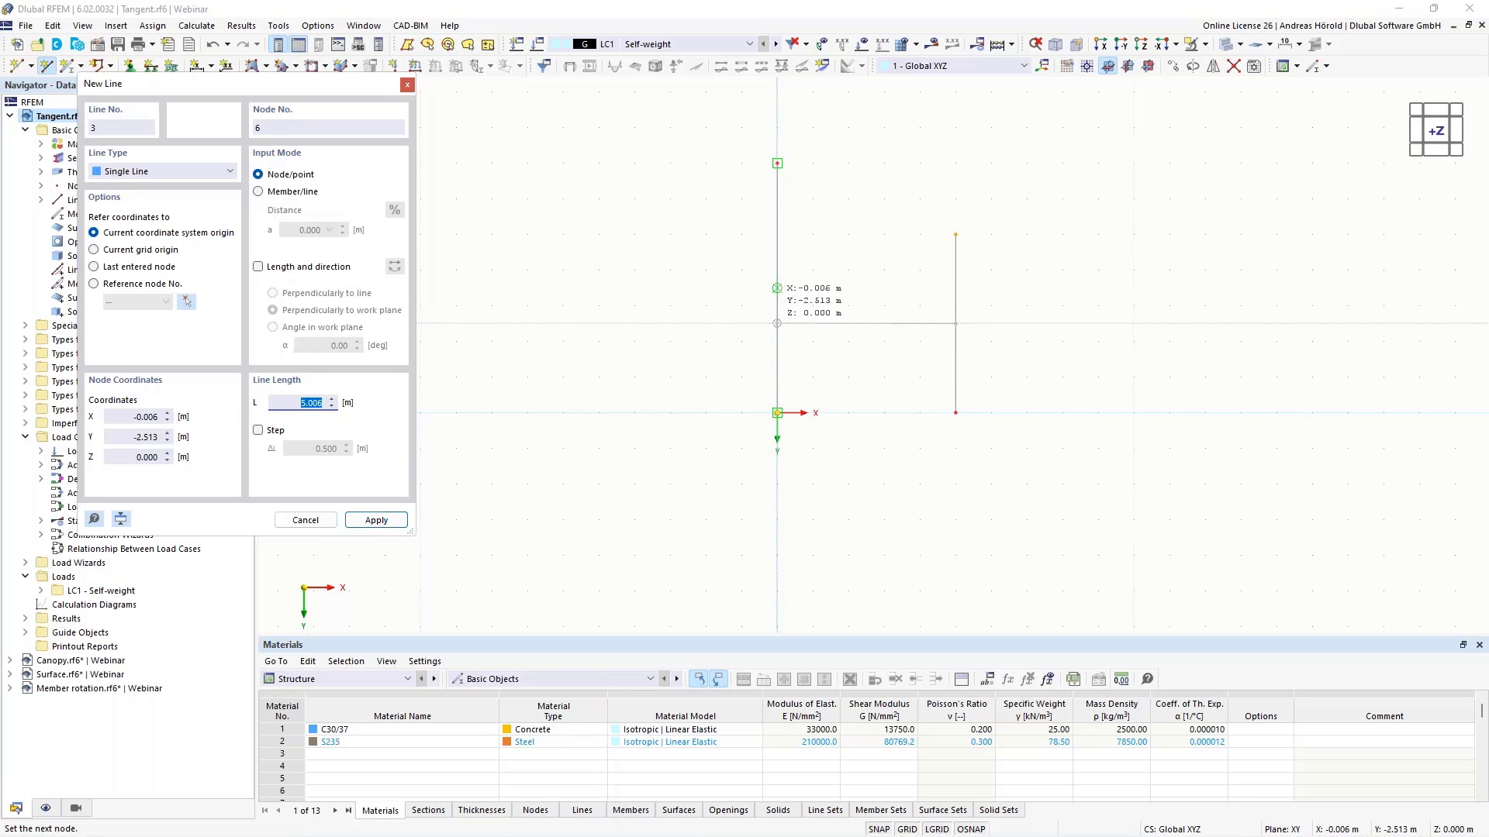
pyautogui.press('Escape')
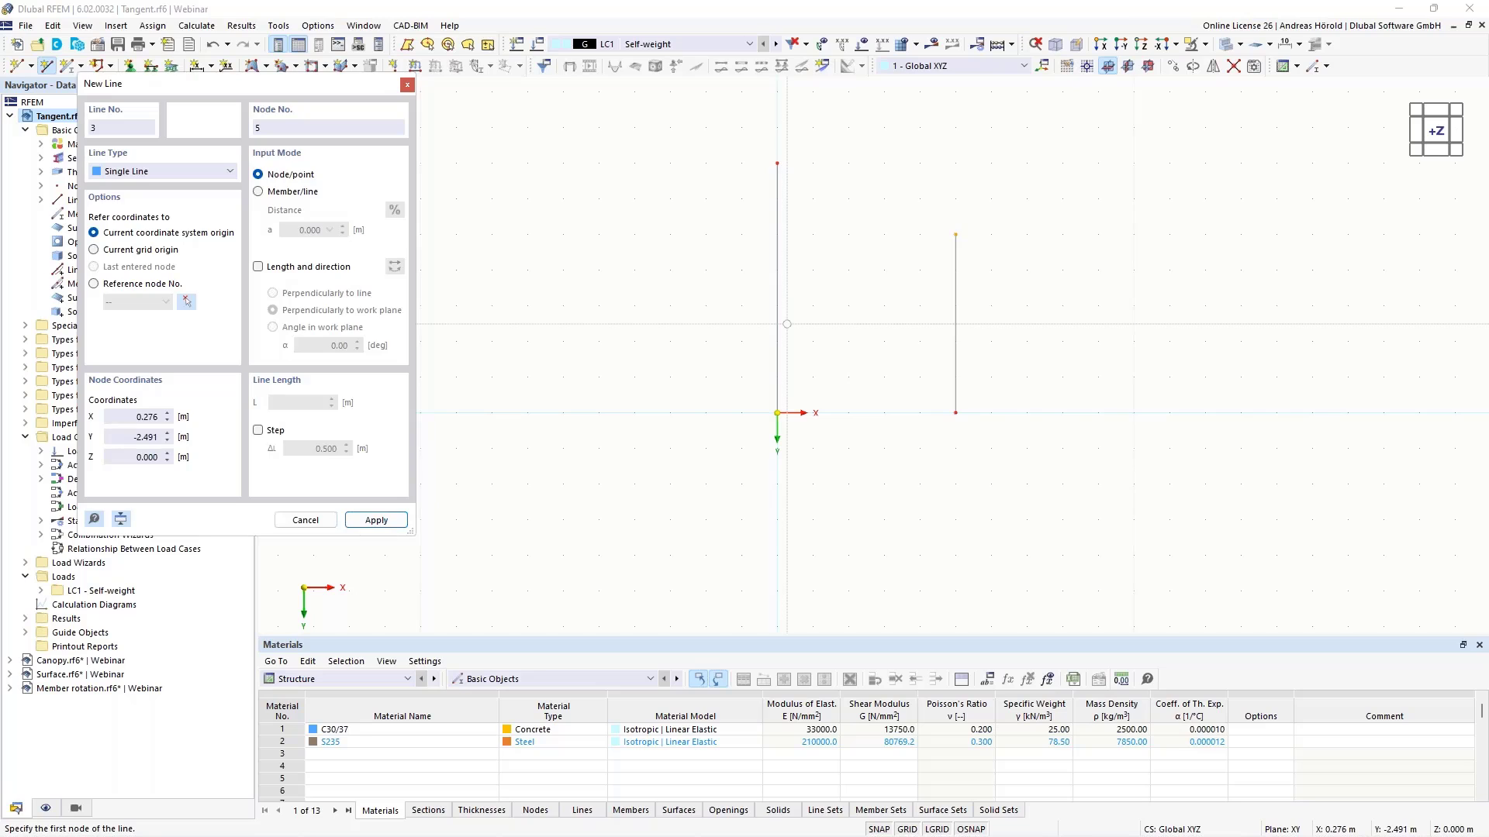
pyautogui.press('Escape')
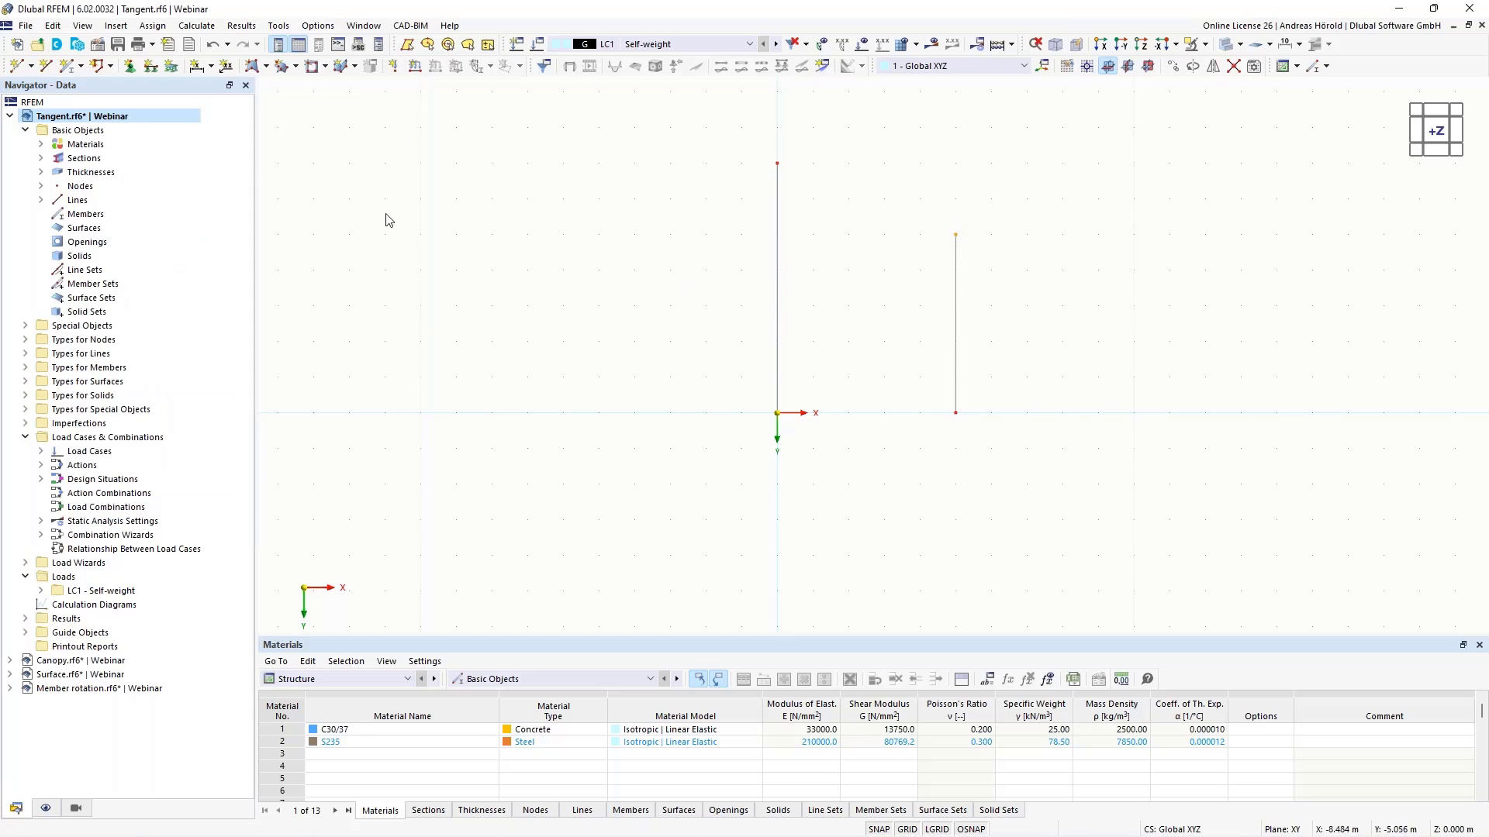
# Step: Draw a circle centred at X -8 m, Y -2 m with a radius of about 3.1 m
pyautogui.click(110, 68)
pyautogui.click(99, 123)
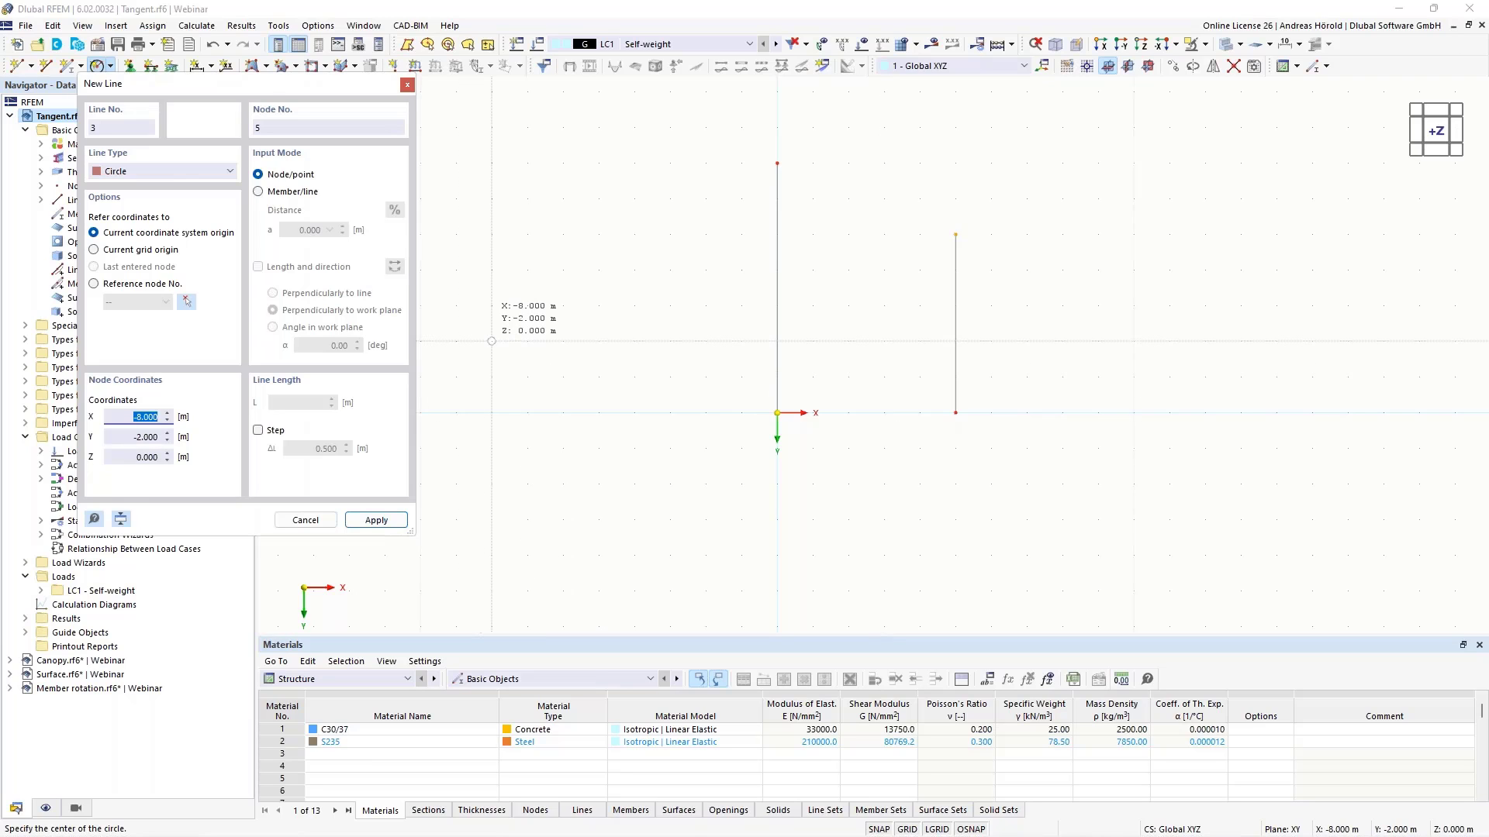
pyautogui.click(492, 342)
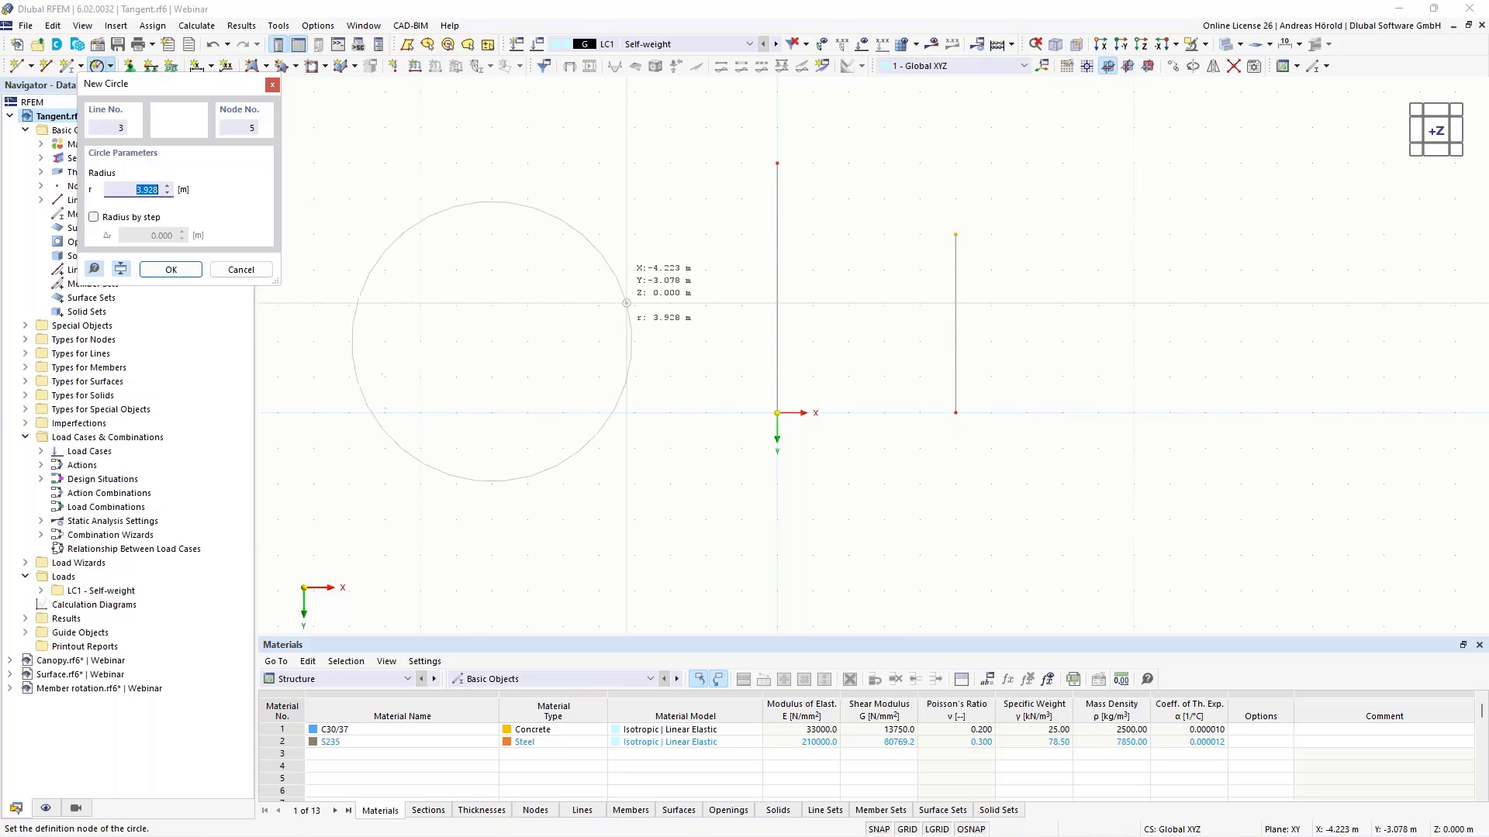
pyautogui.click(598, 306)
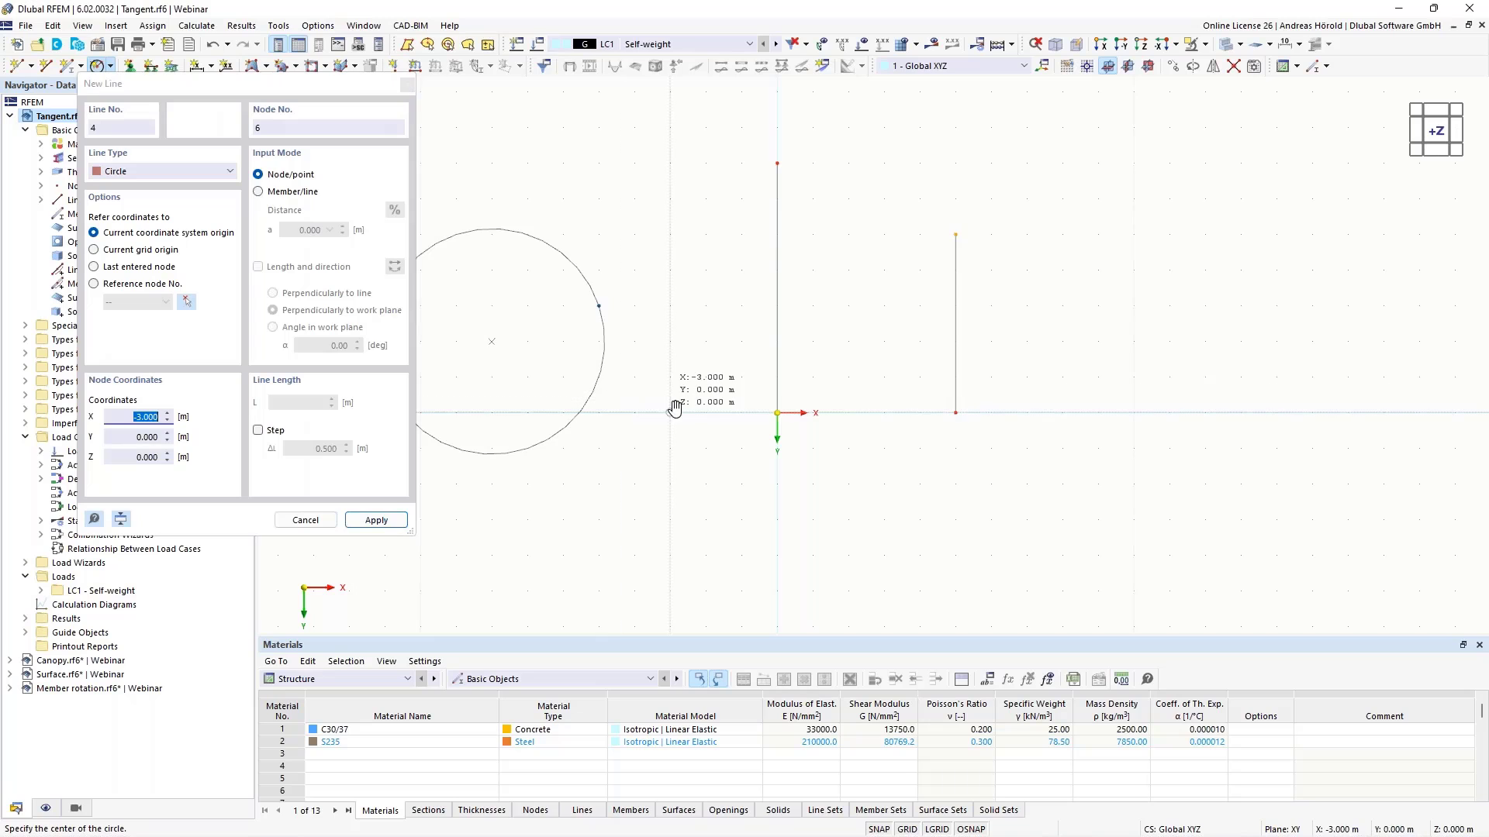
pyautogui.moveTo(667, 411); pyautogui.dragTo(928, 445, button='middle')
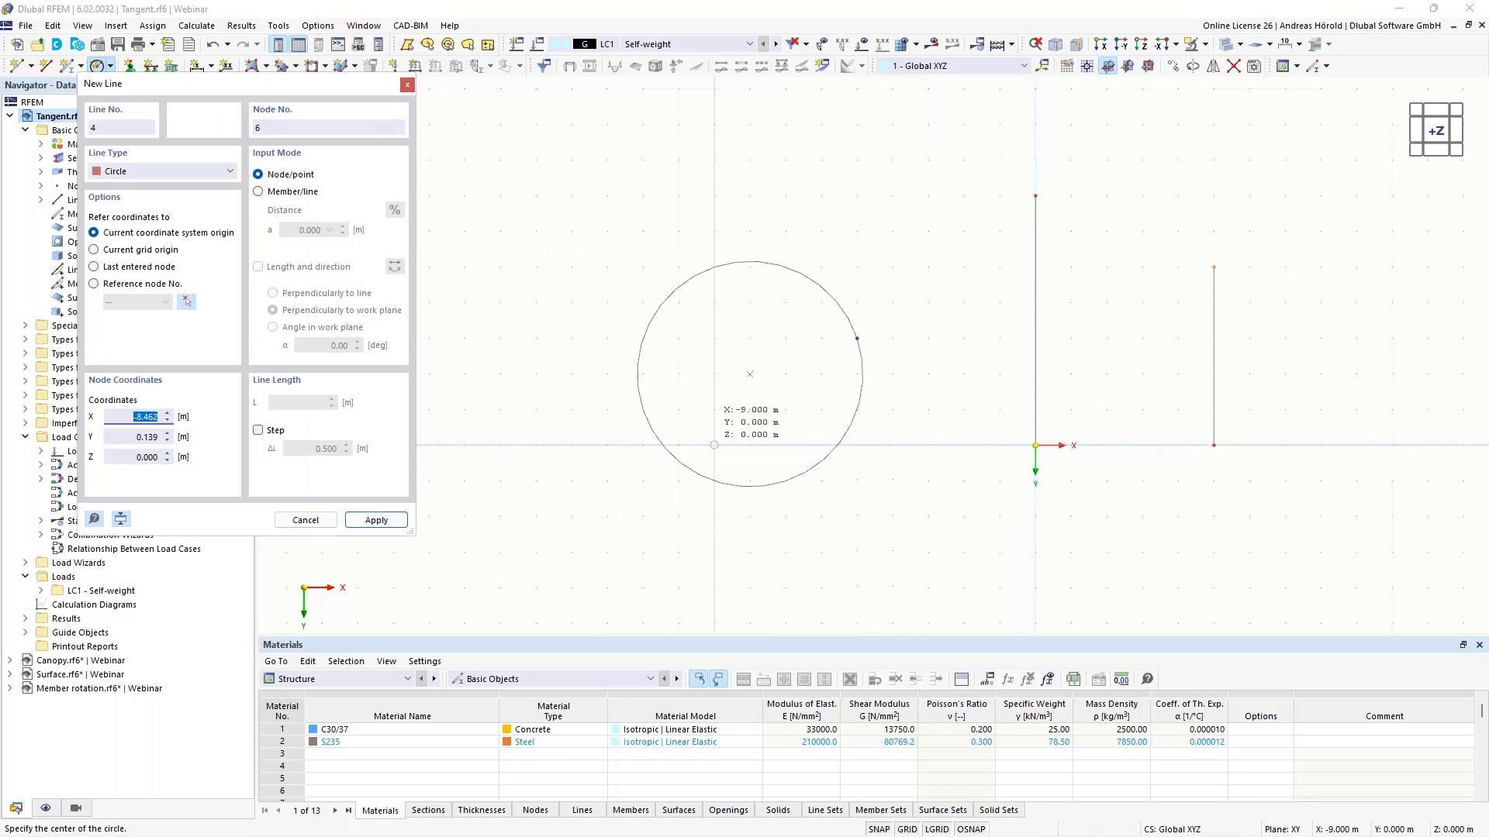
pyautogui.press('Escape')
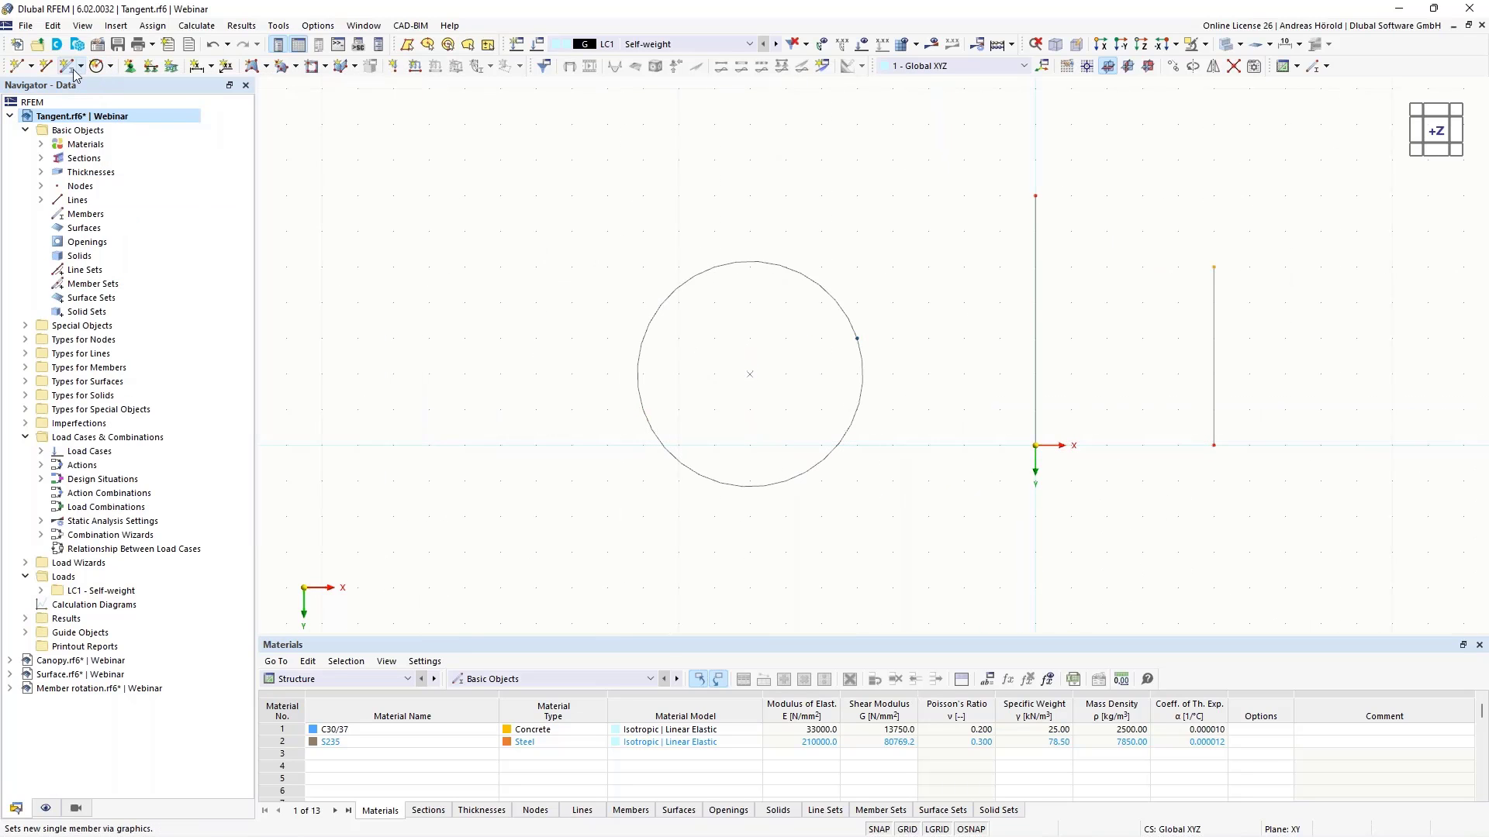
pyautogui.click(48, 67)
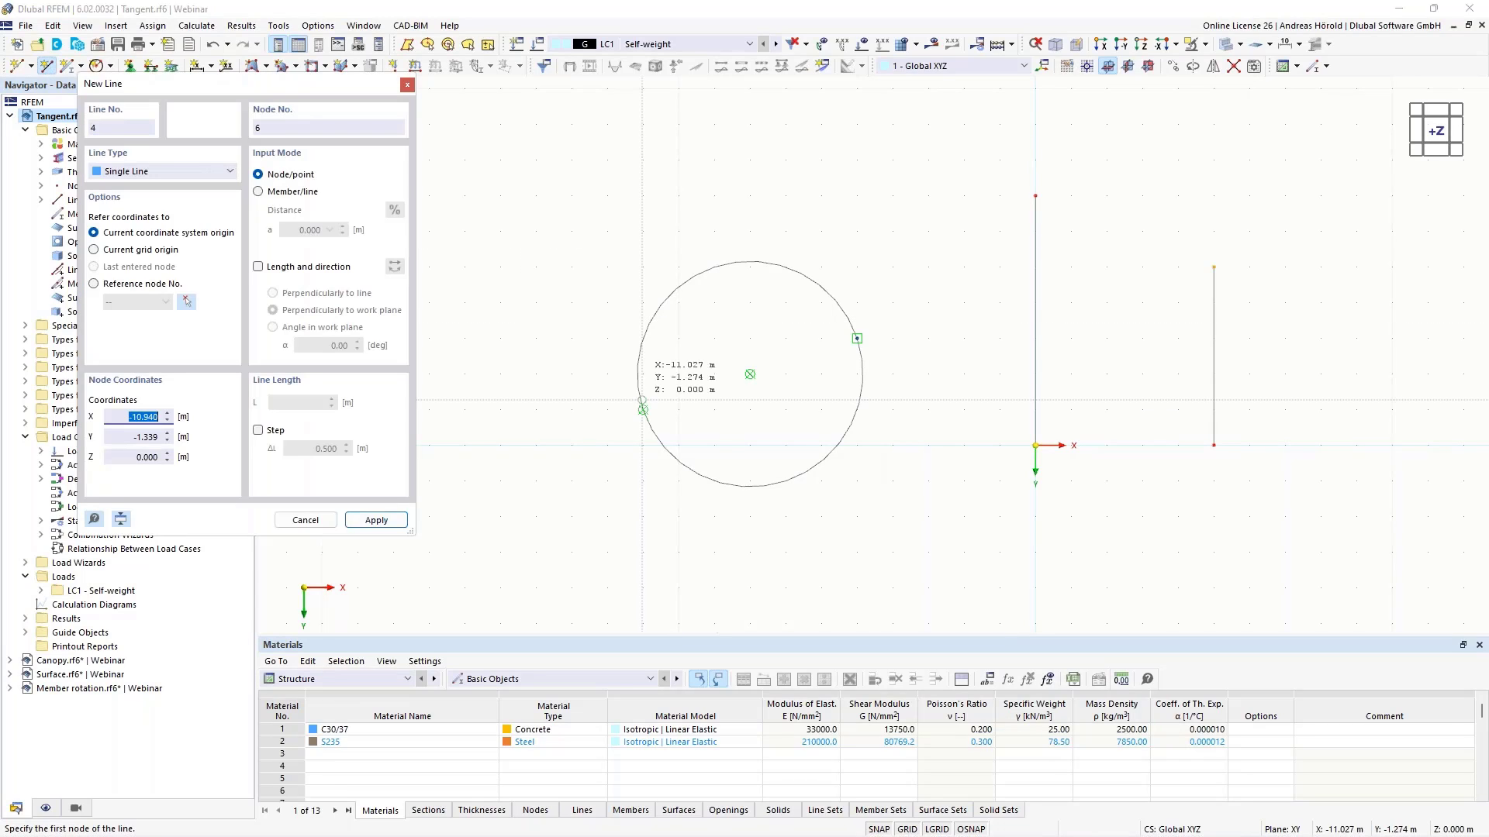
pyautogui.click(535, 445)
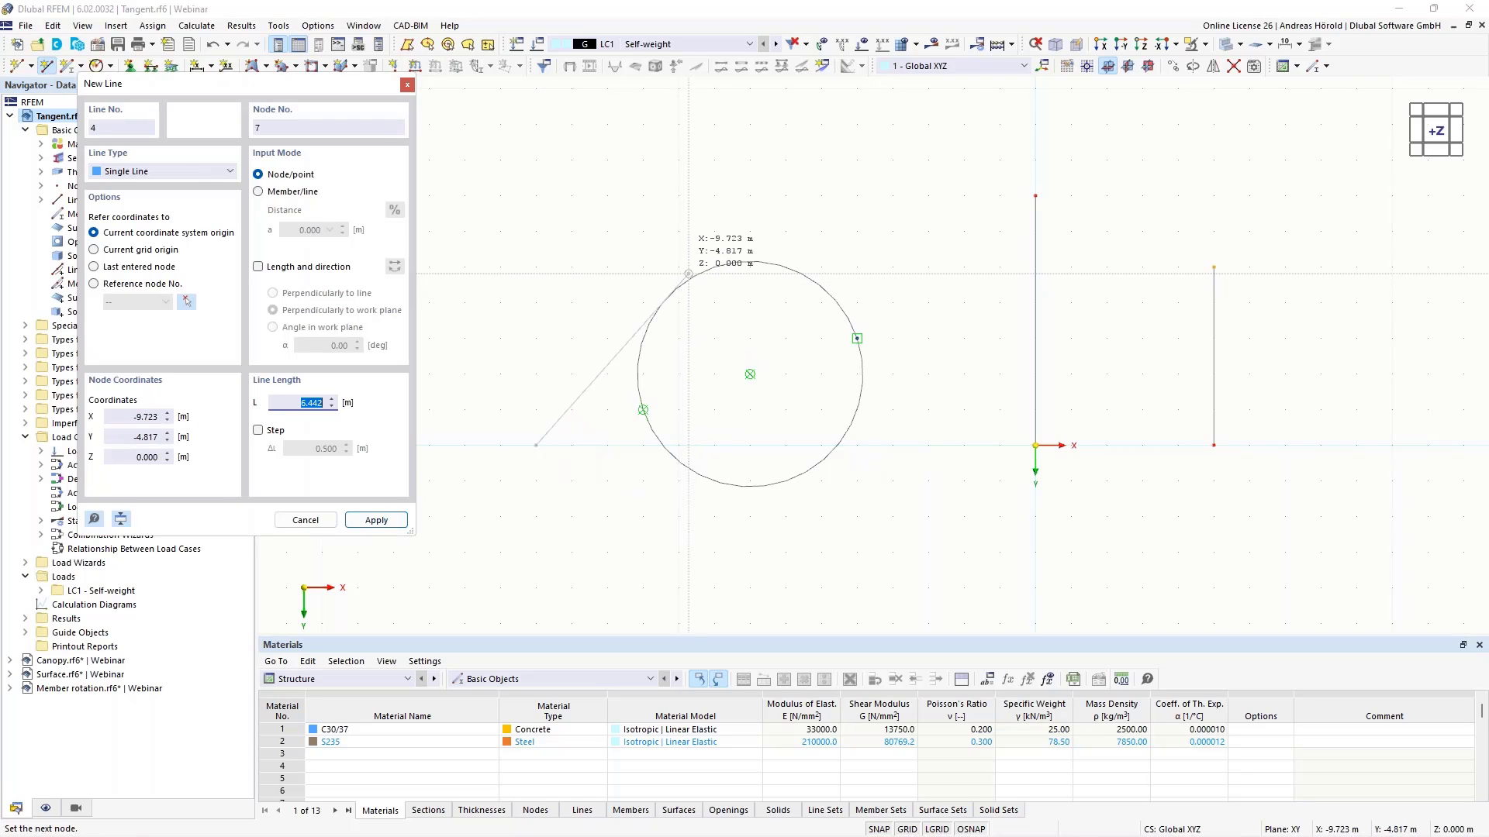
pyautogui.press('Escape')
pyautogui.press('Escape')
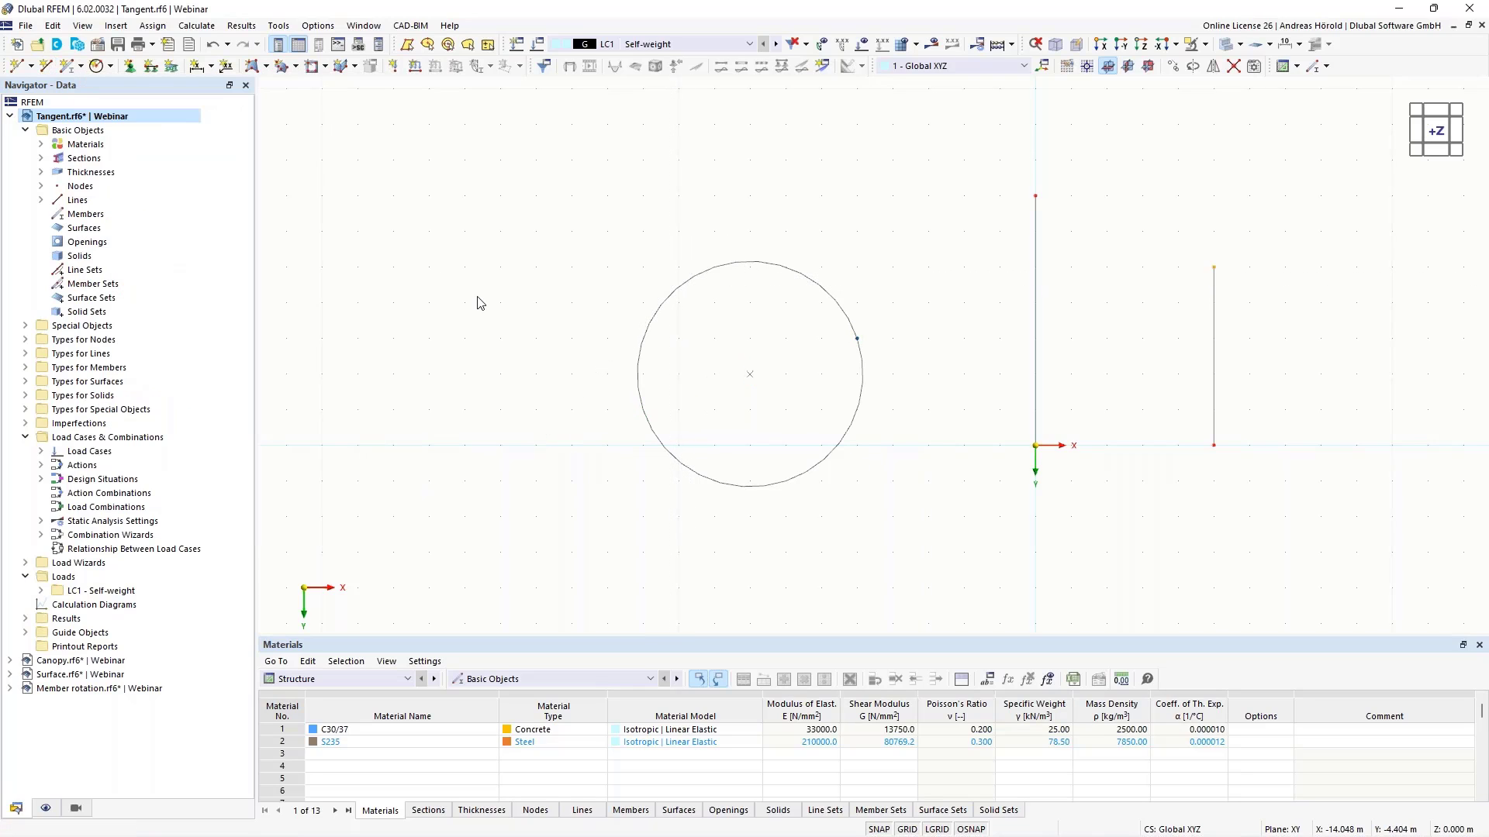
# Step: Enable Perpendicular, Tangent and Circle quadrants in the Standard object snap and set it active
pyautogui.click(26, 632)
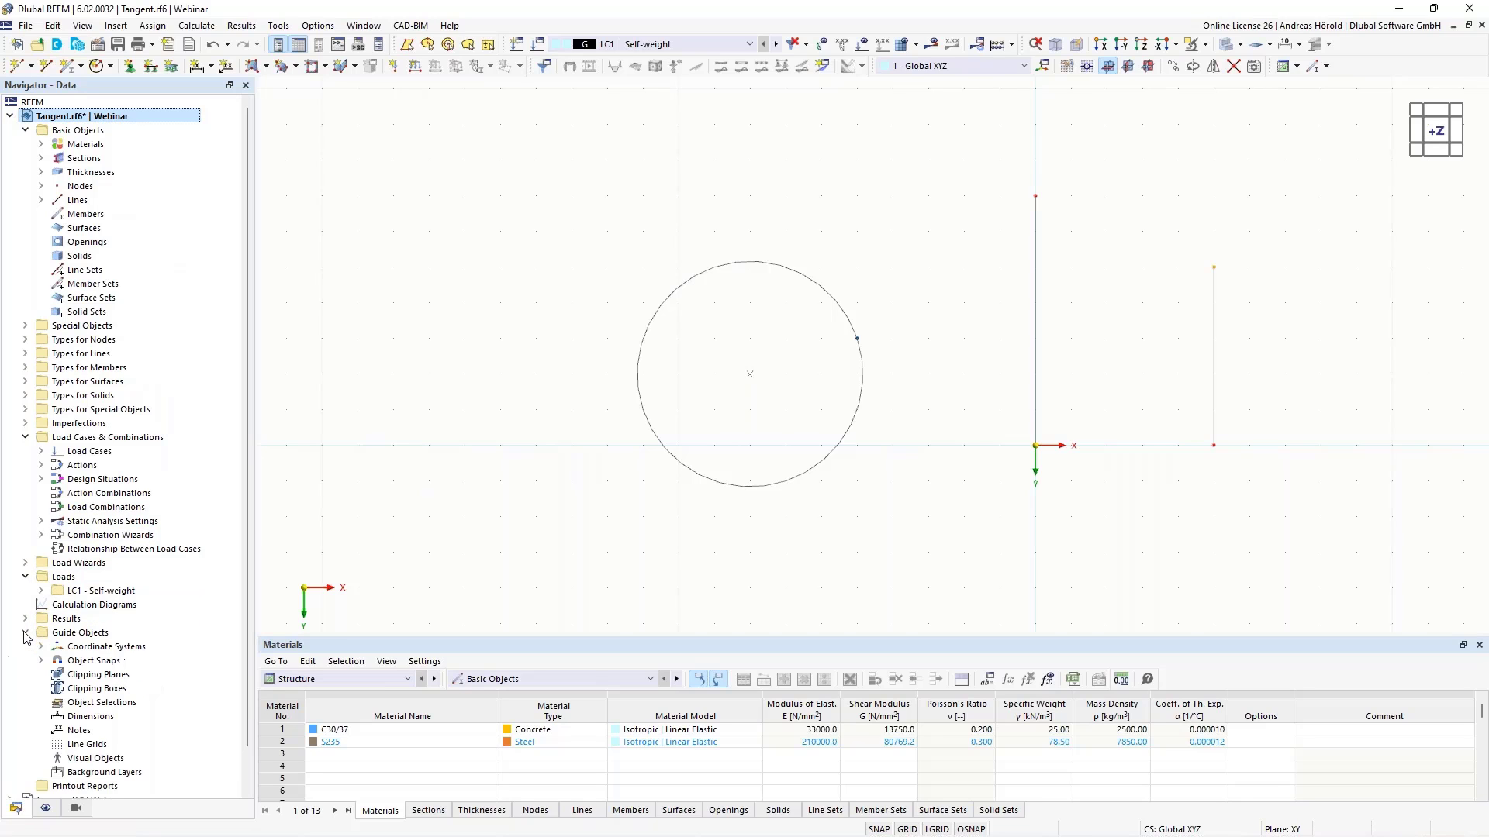
pyautogui.scroll(-1, 116, 620)
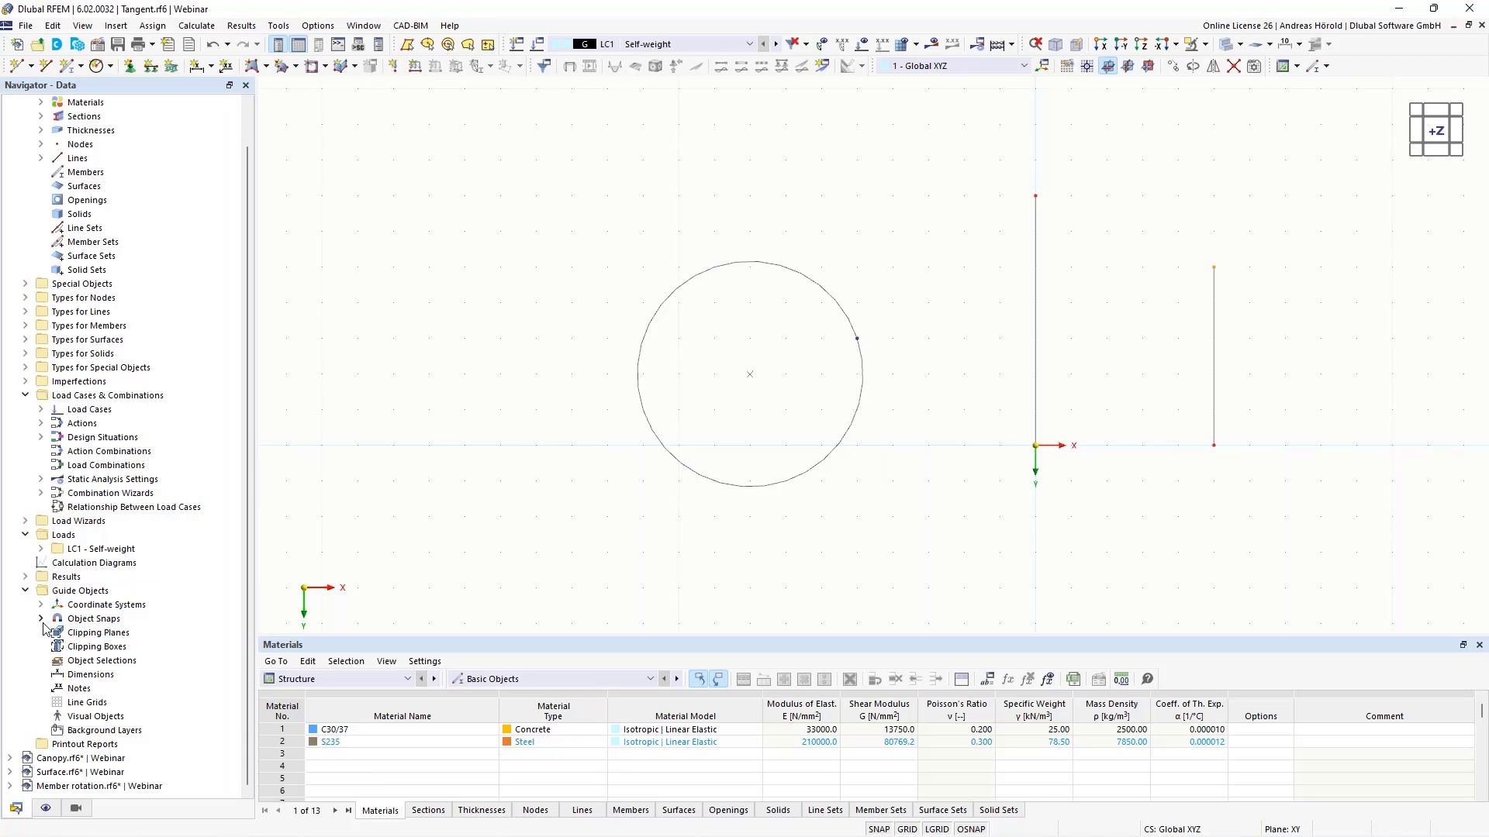
pyautogui.click(41, 619)
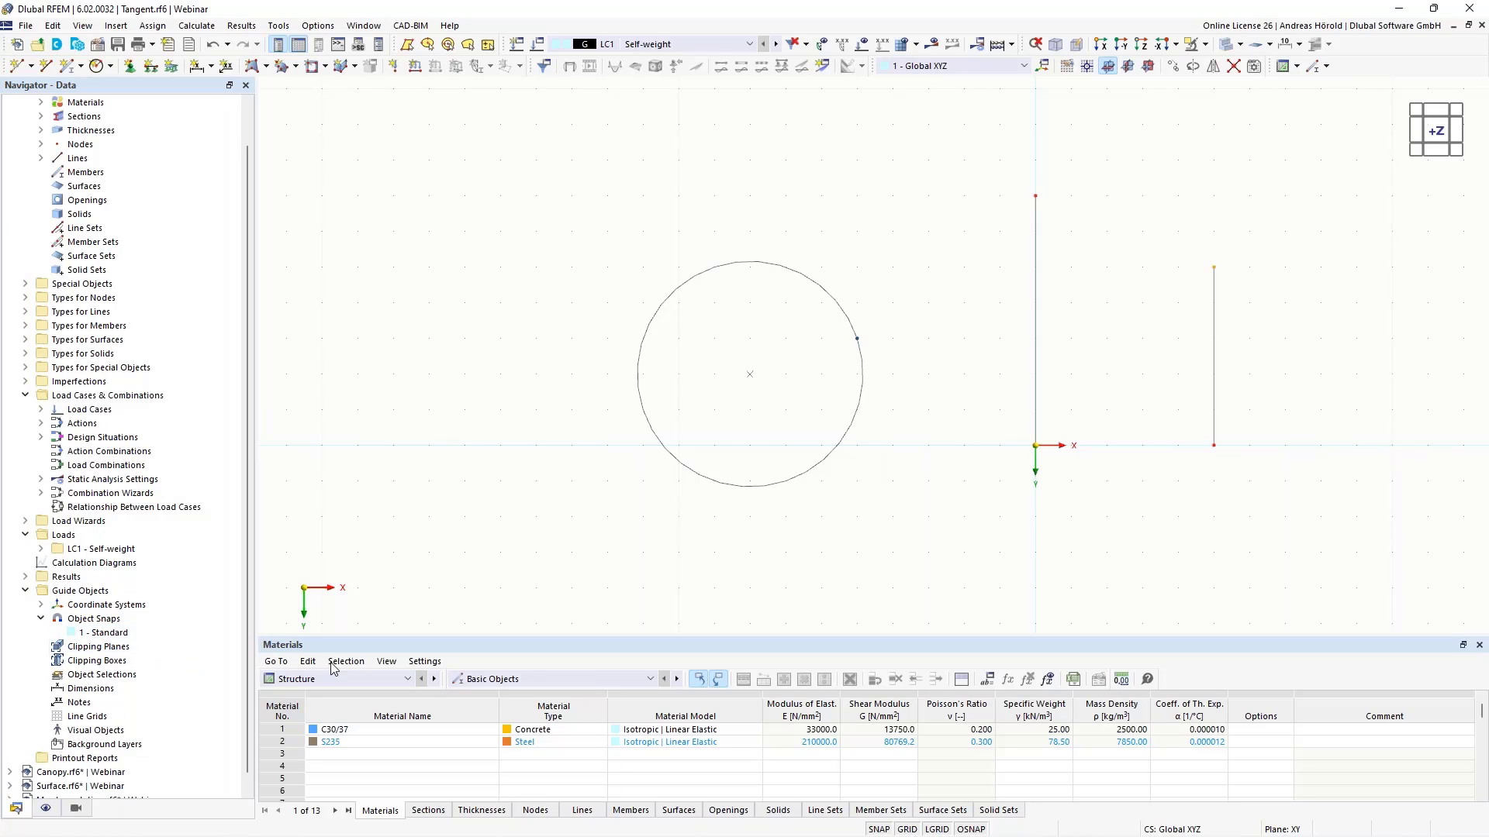
pyautogui.rightClick(972, 830)
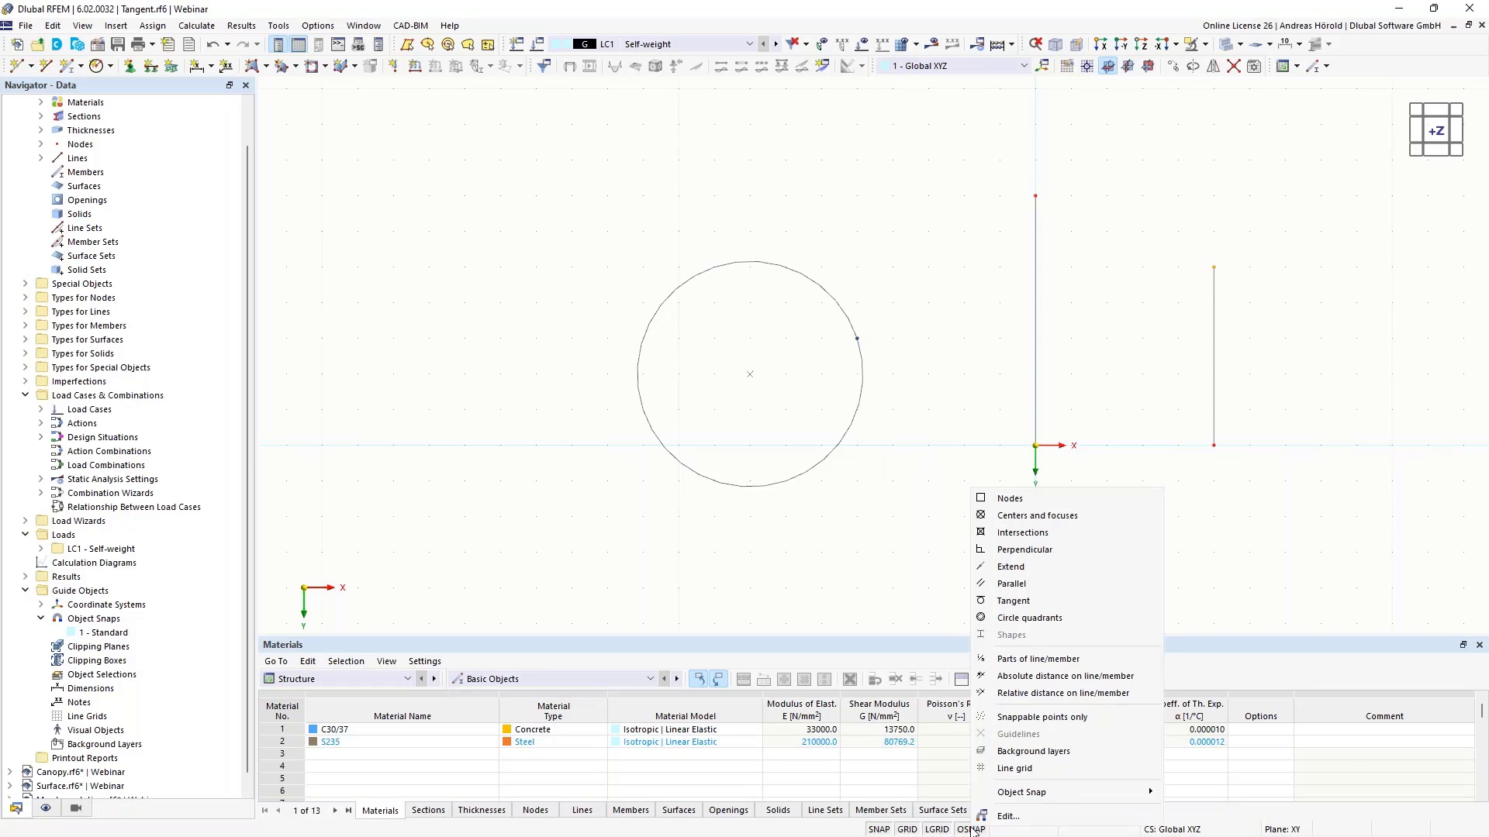
pyautogui.click(1019, 817)
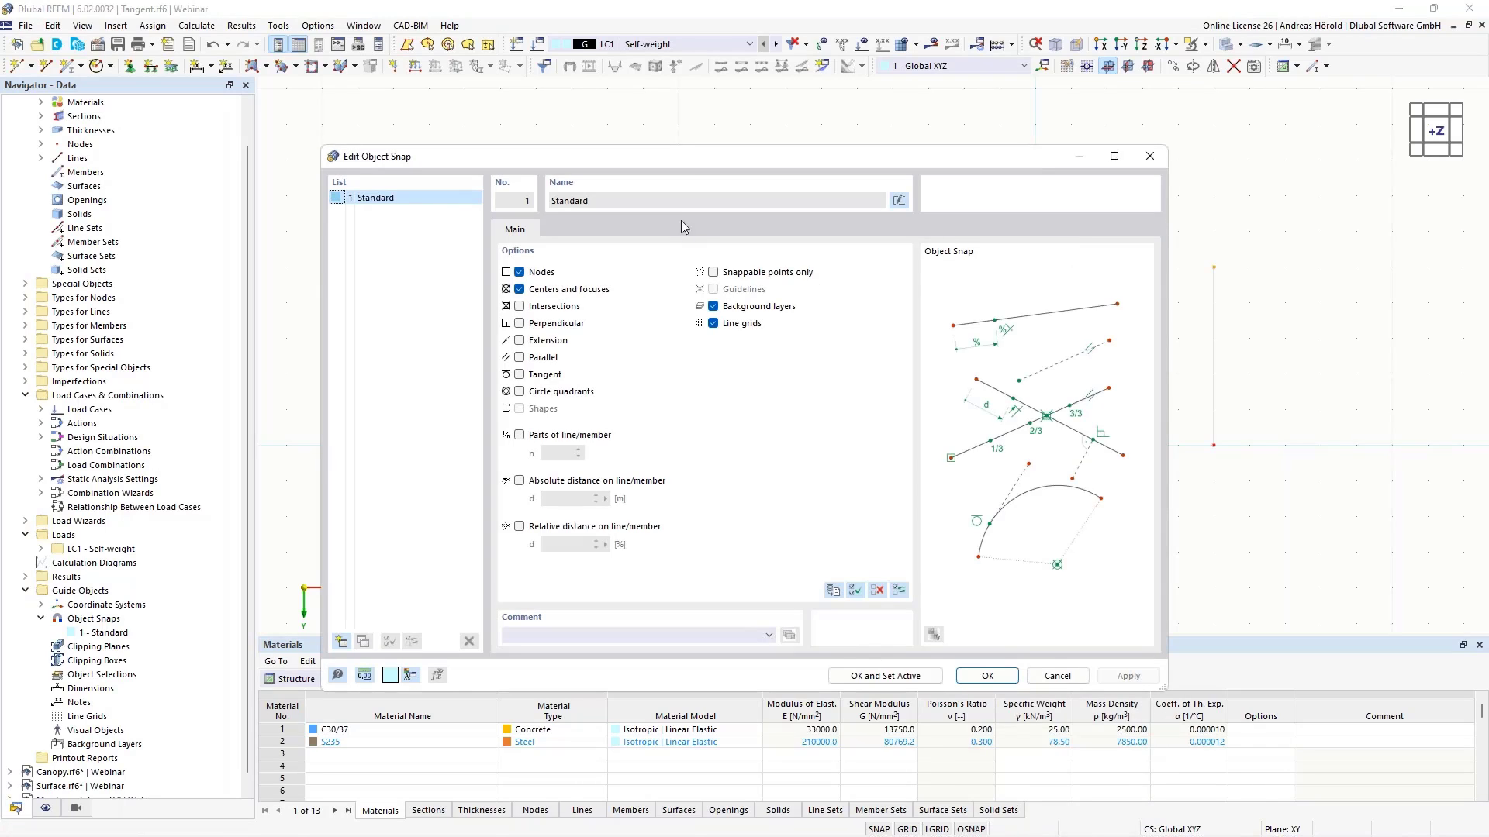
pyautogui.moveTo(690, 158); pyautogui.dragTo(802, 145)
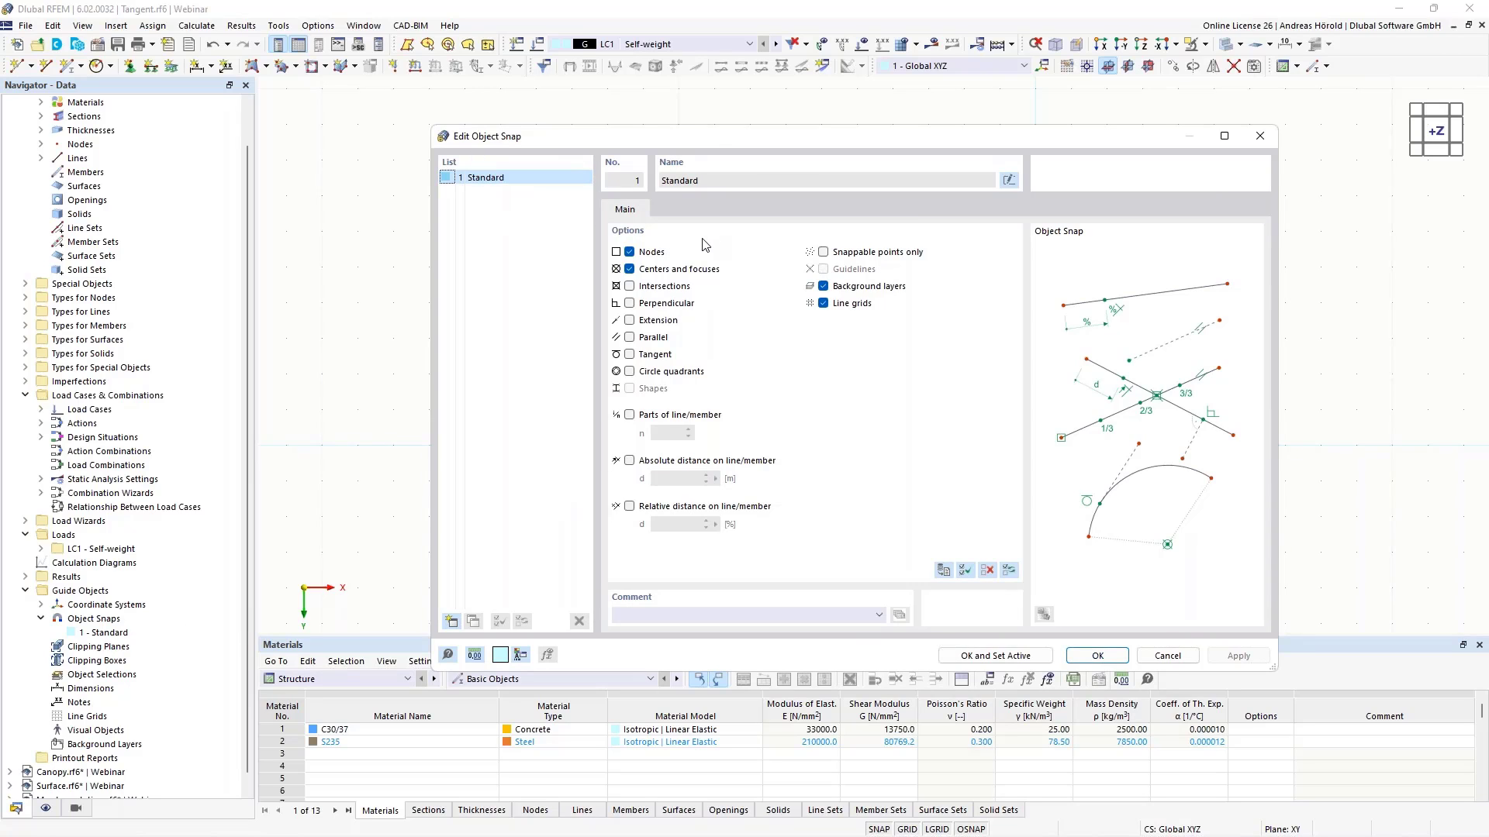
pyautogui.click(631, 304)
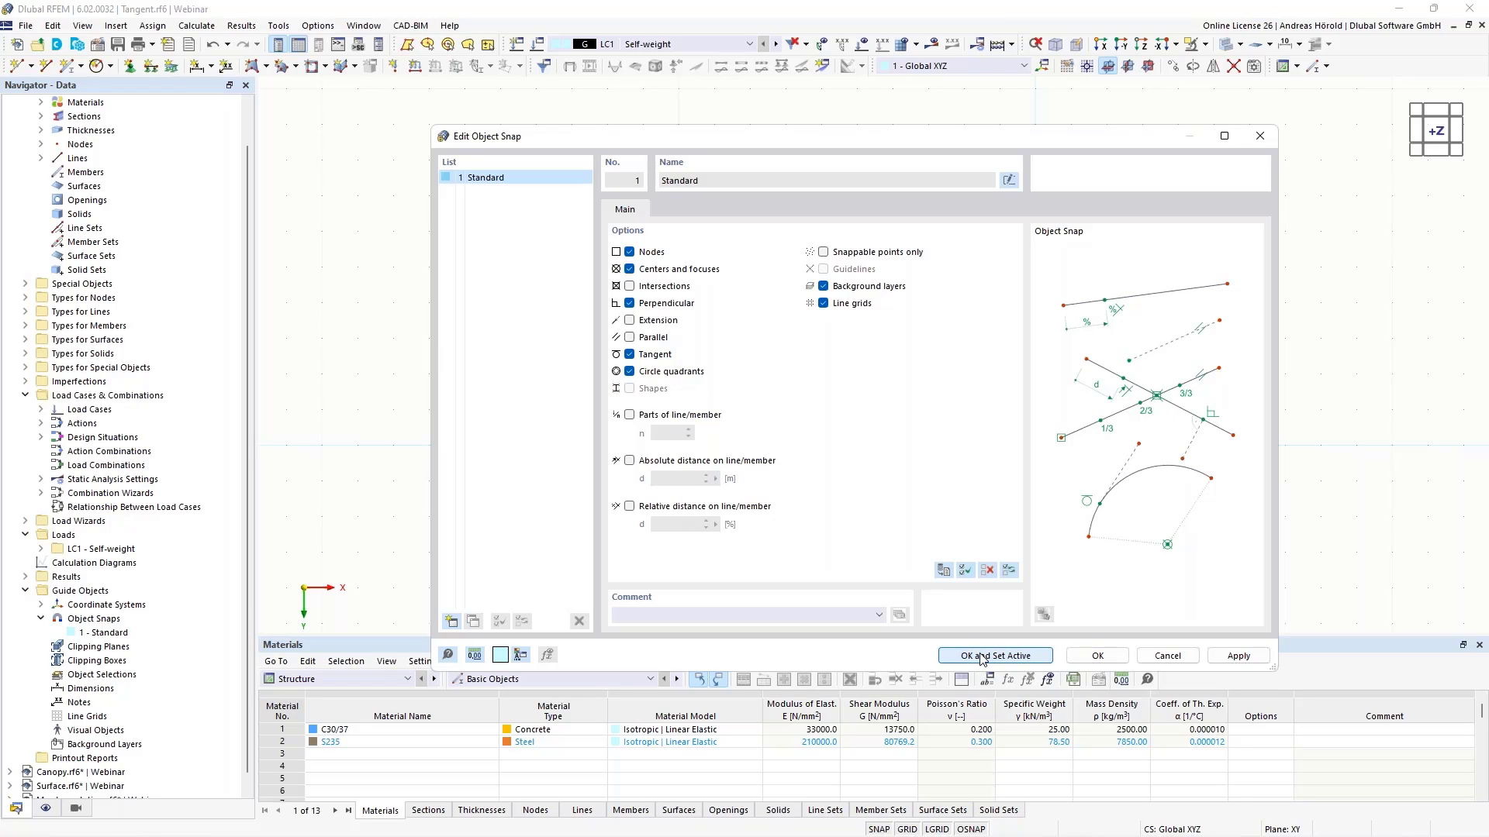
pyautogui.click(981, 658)
# Step: Draw a line from the shorter vertical line's midpoint at Y -2.5 m perpendicular to the longer vertical line
pyautogui.moveTo(515, 312); pyautogui.dragTo(409, 333, button='middle')
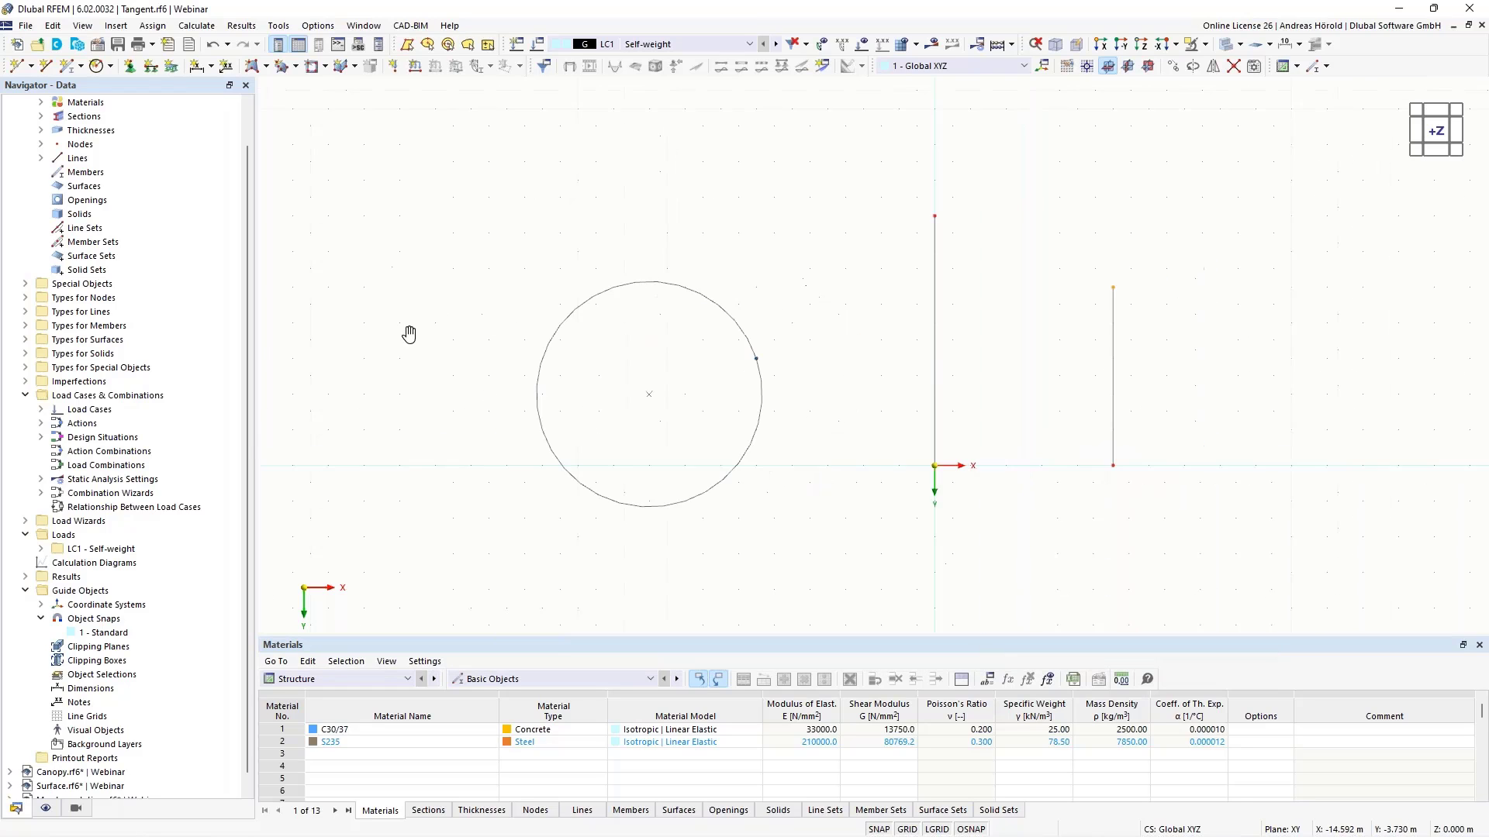
pyautogui.click(45, 67)
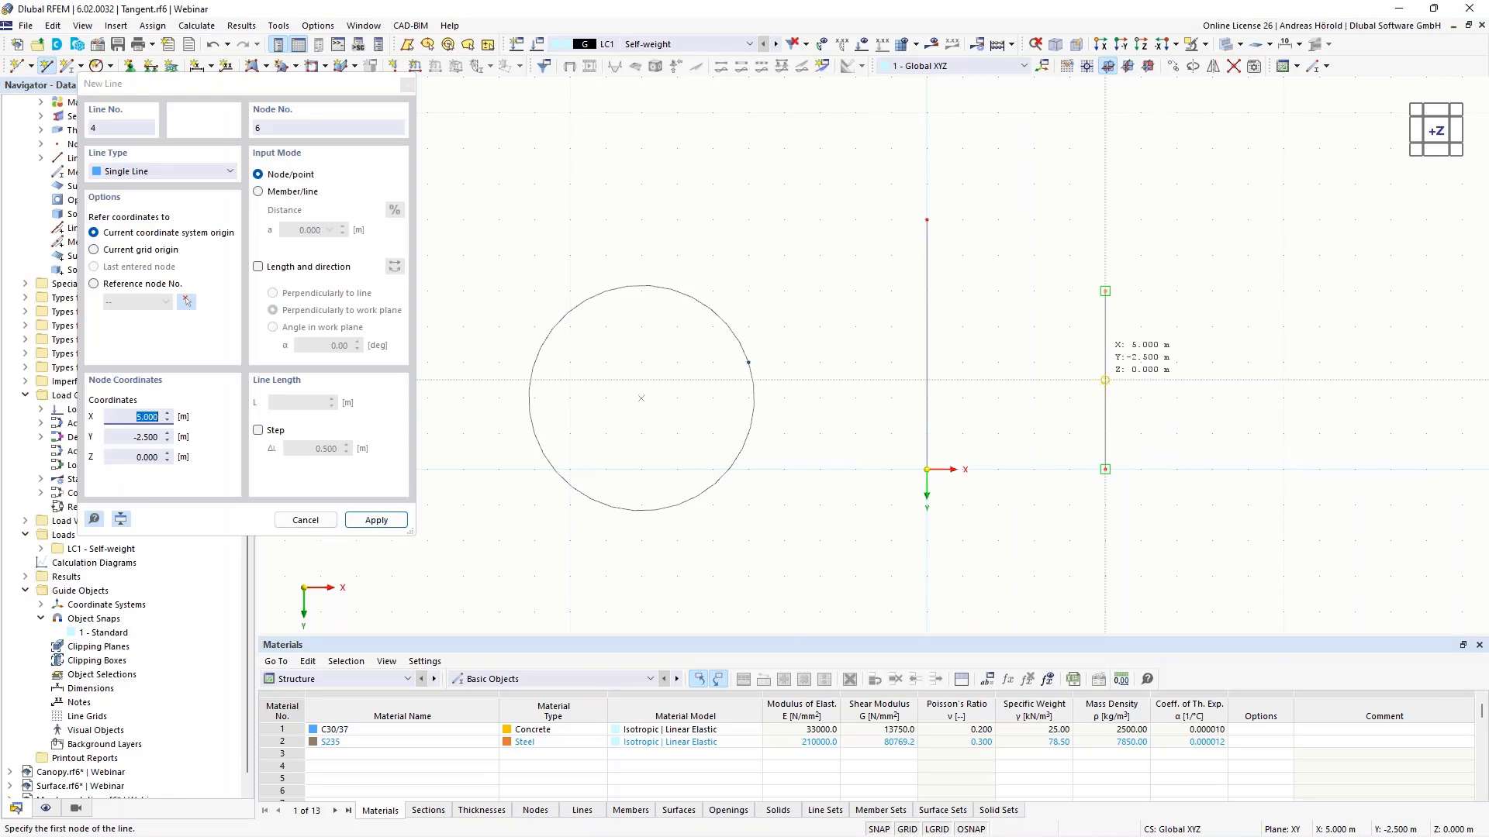
pyautogui.click(1105, 380)
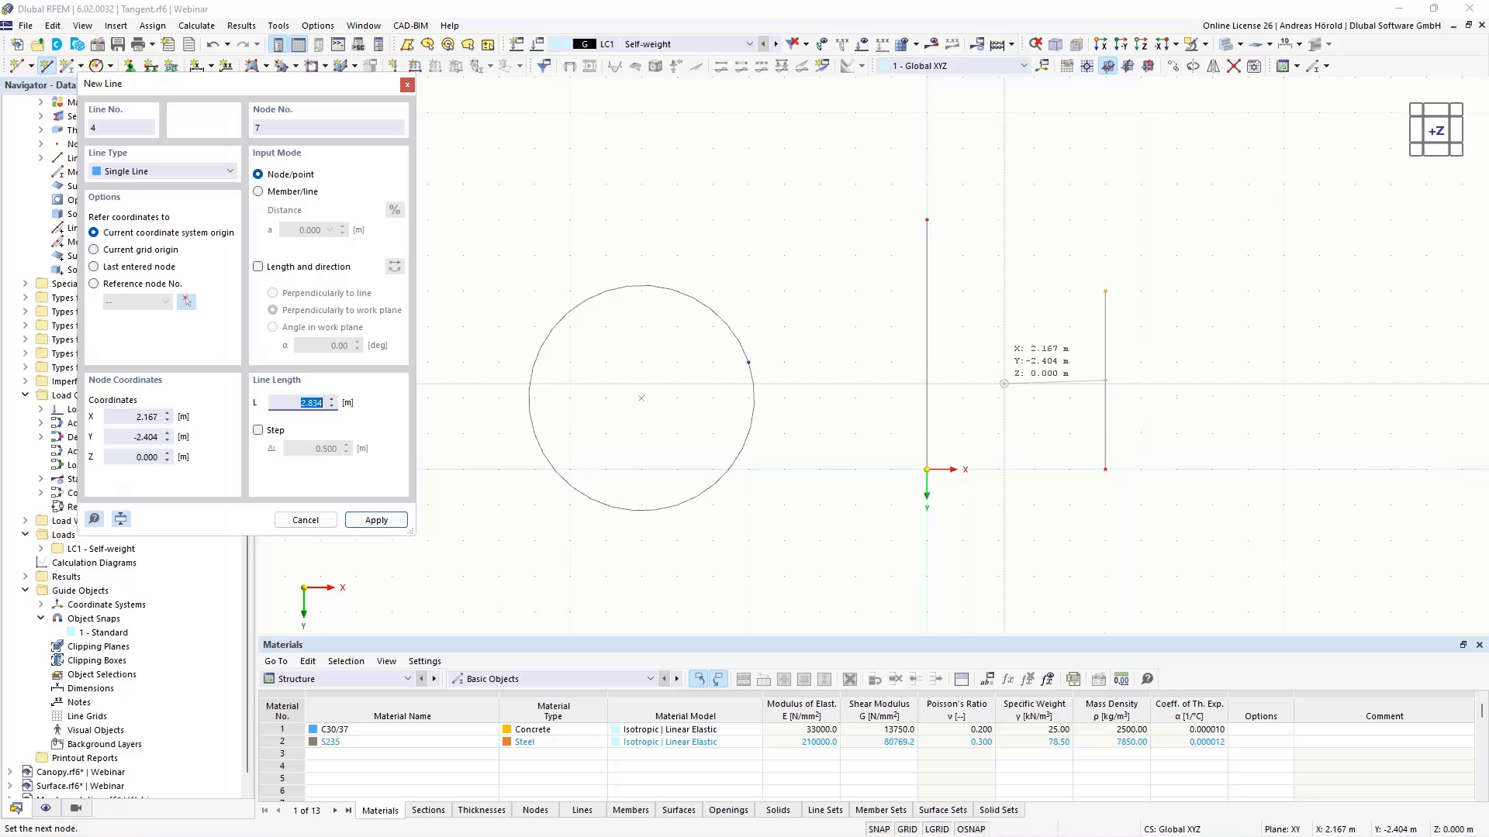
pyautogui.click(927, 344)
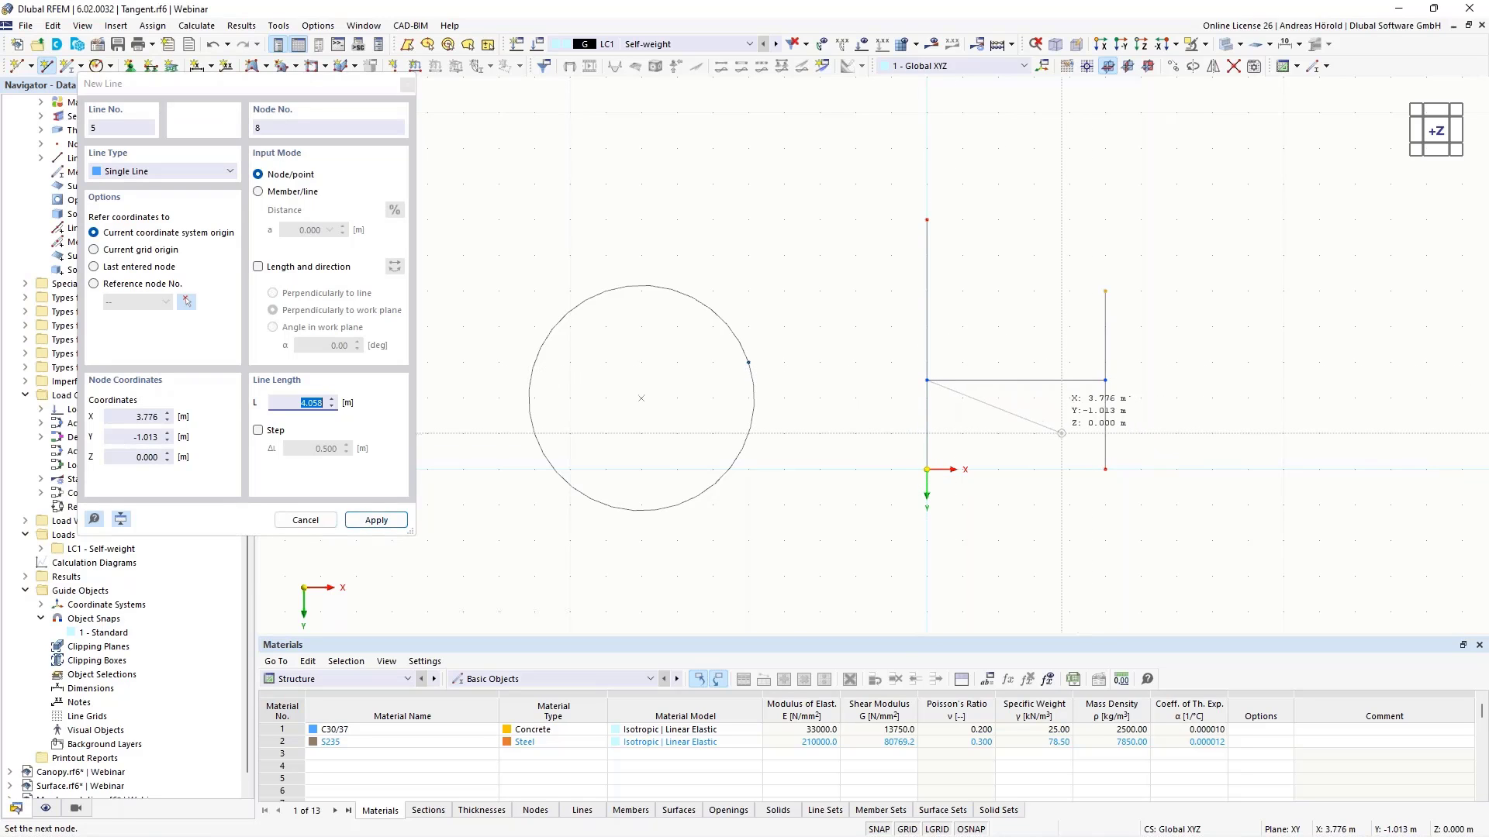
pyautogui.press('Escape')
# Step: Draw a line from a point on the X-axis beyond the circle's far side, tangent to the circle at about X -10.37 m, Y -4.1 m
pyautogui.moveTo(879, 471); pyautogui.dragTo(1082, 454, button='middle')
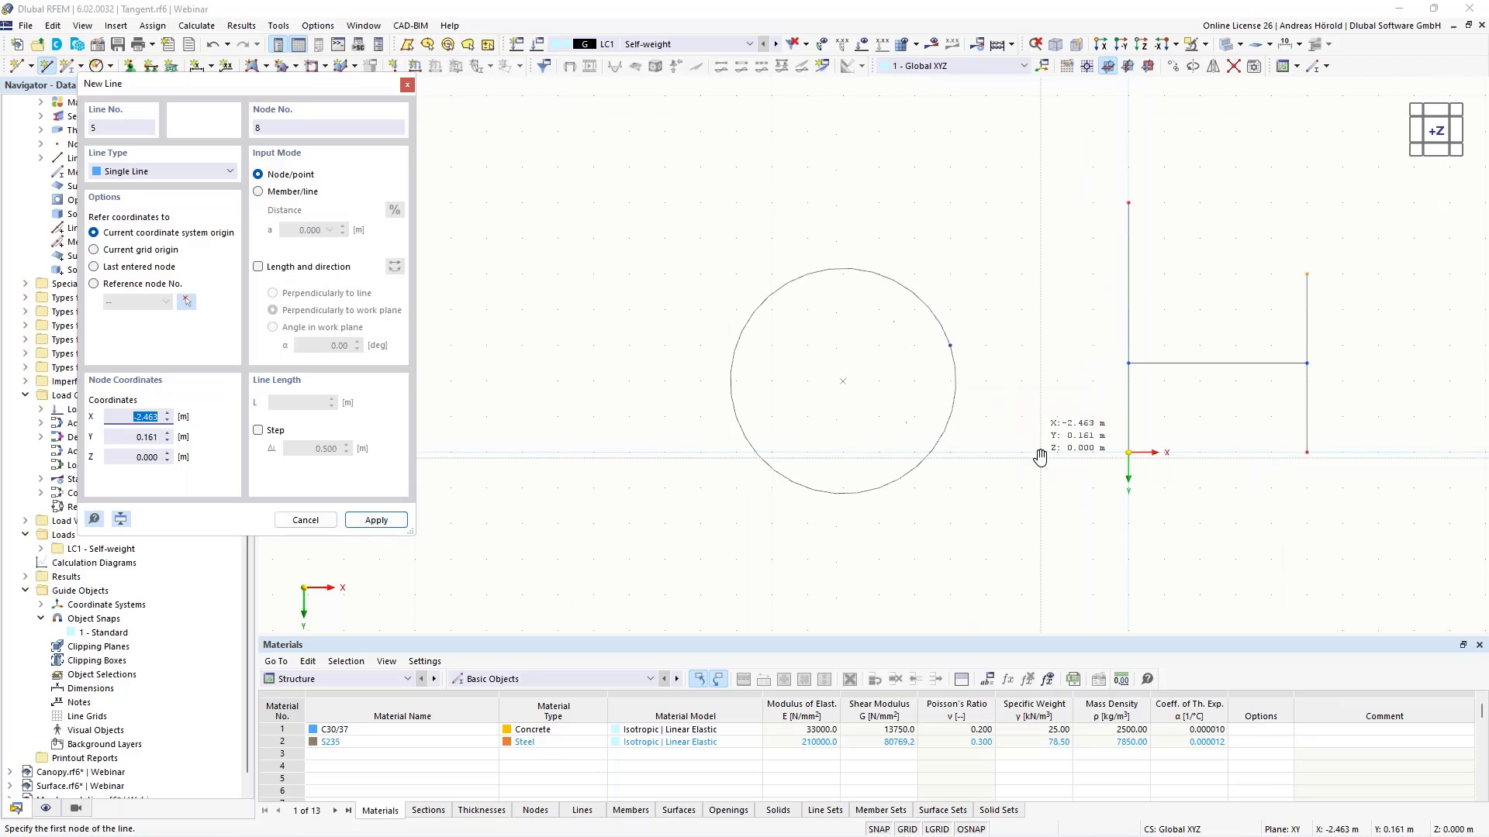
pyautogui.click(629, 452)
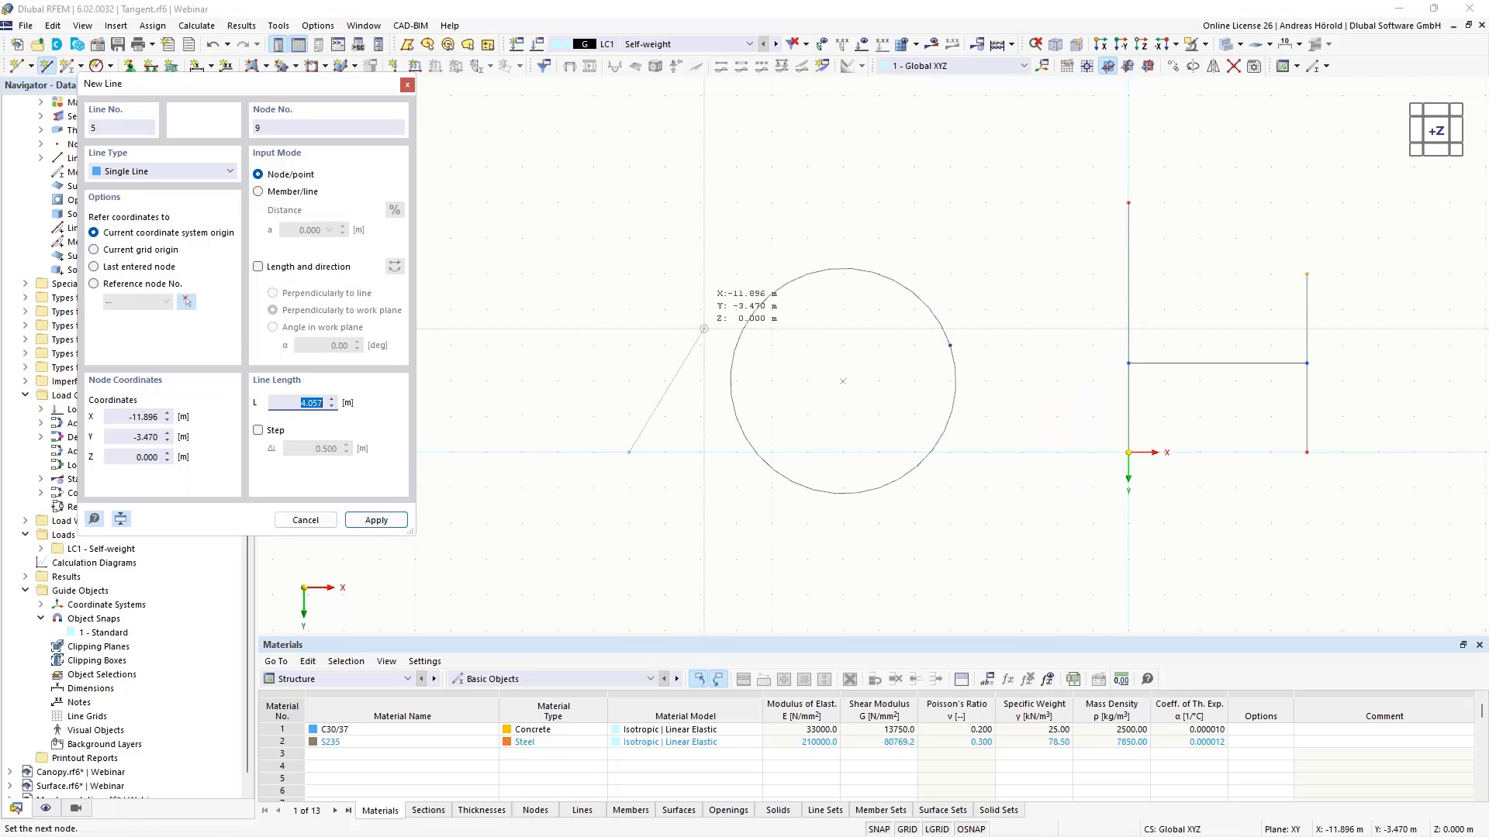
pyautogui.click(752, 312)
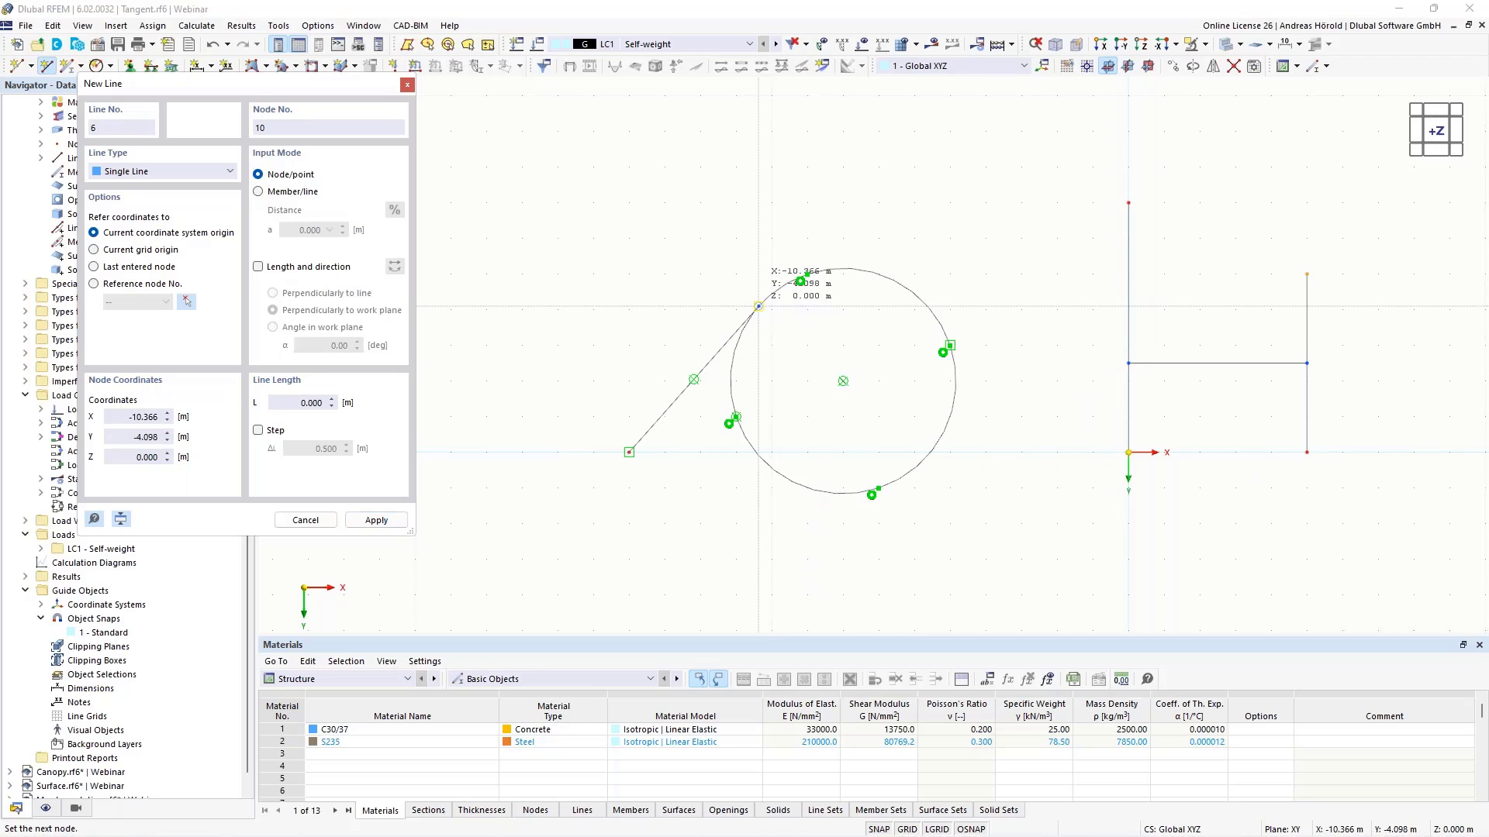
pyautogui.press('Escape')
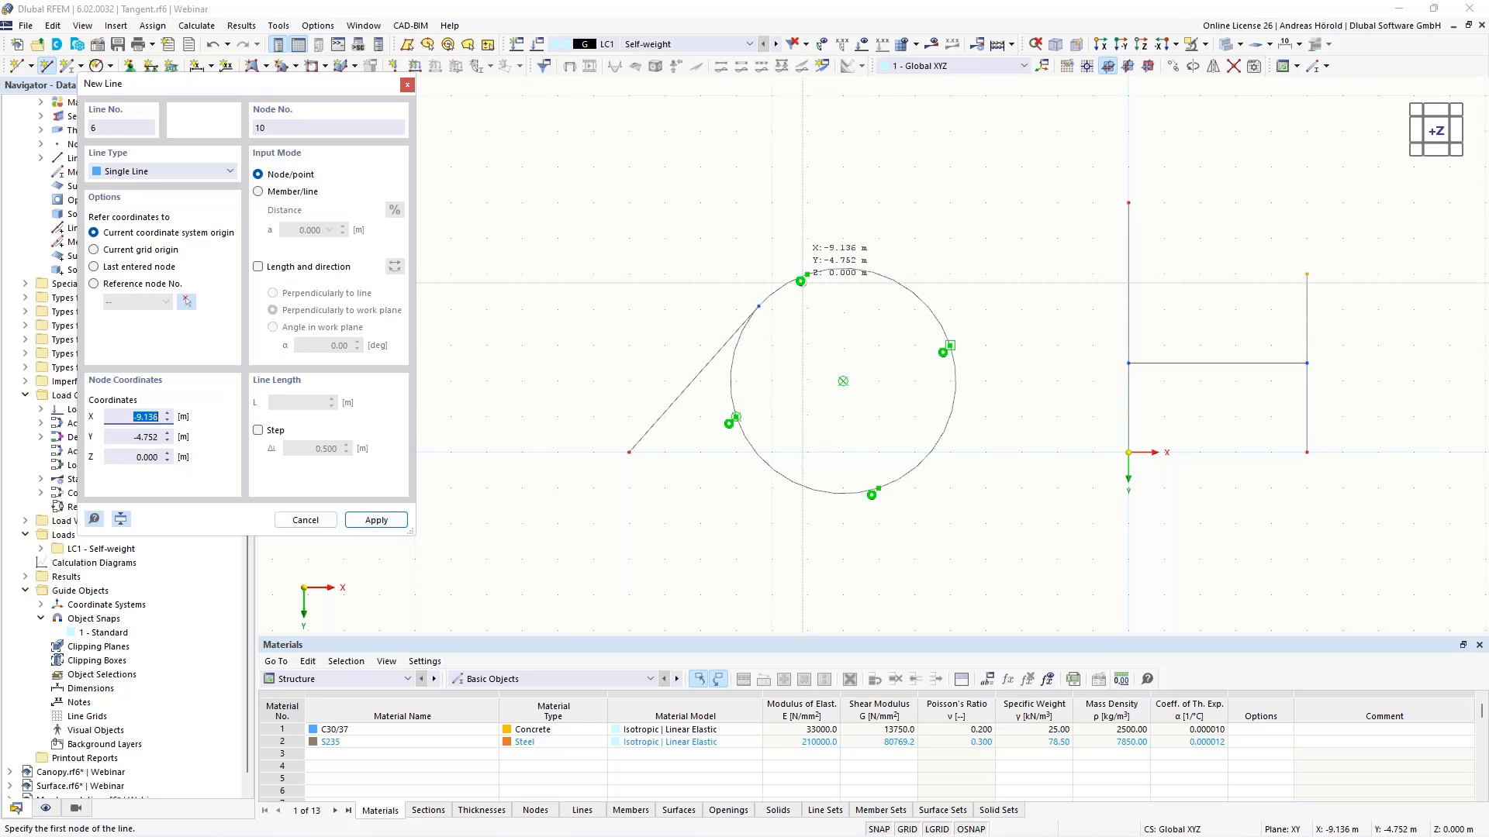
# Step: Draw four connected lines between the circle's quadrant points to form a closed square inside the circle
pyautogui.click(805, 276)
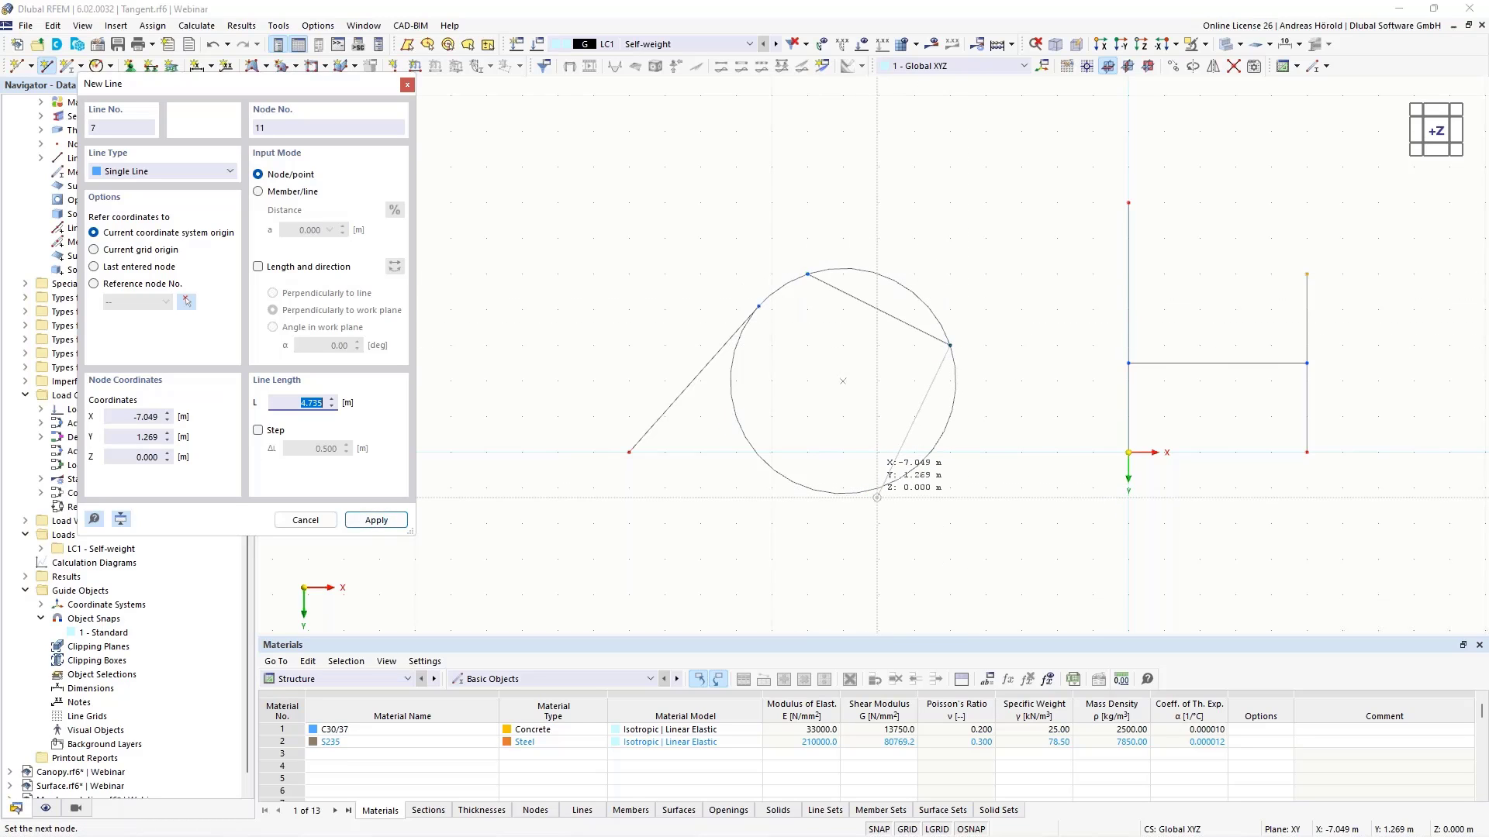
pyautogui.click(877, 490)
pyautogui.click(873, 492)
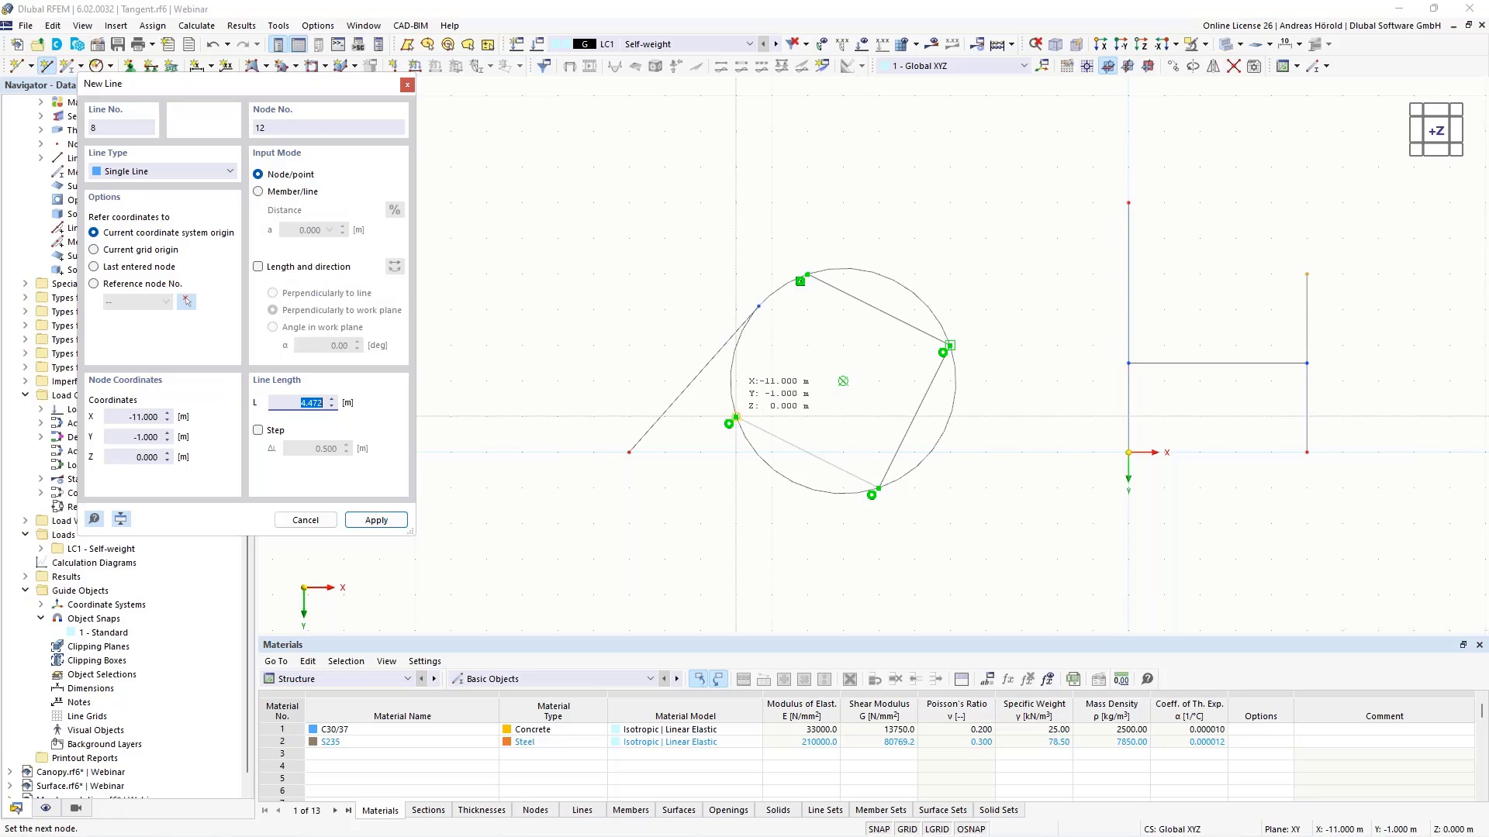
pyautogui.click(736, 418)
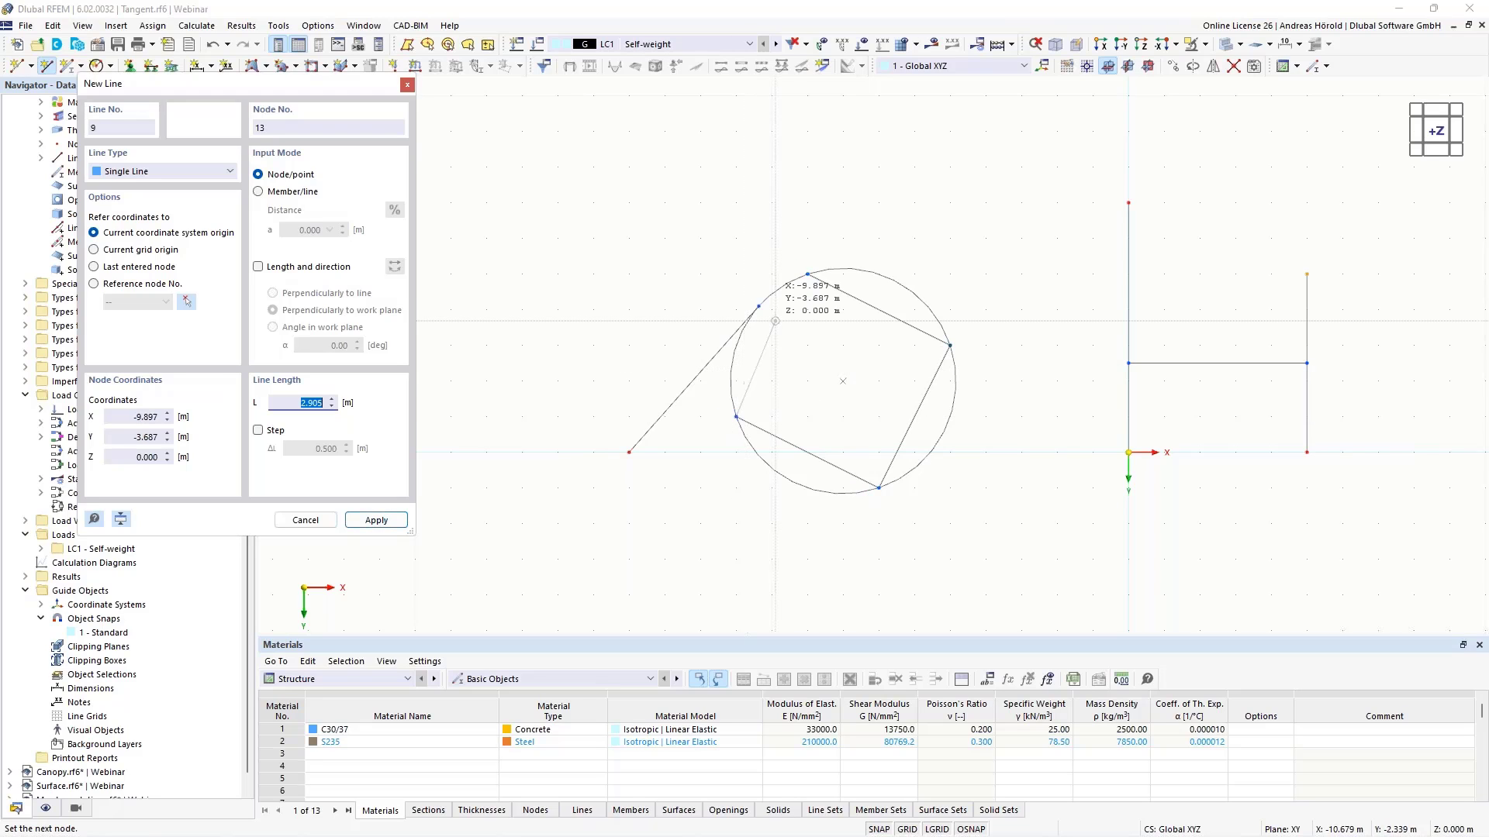
pyautogui.click(807, 275)
pyautogui.press('Escape')
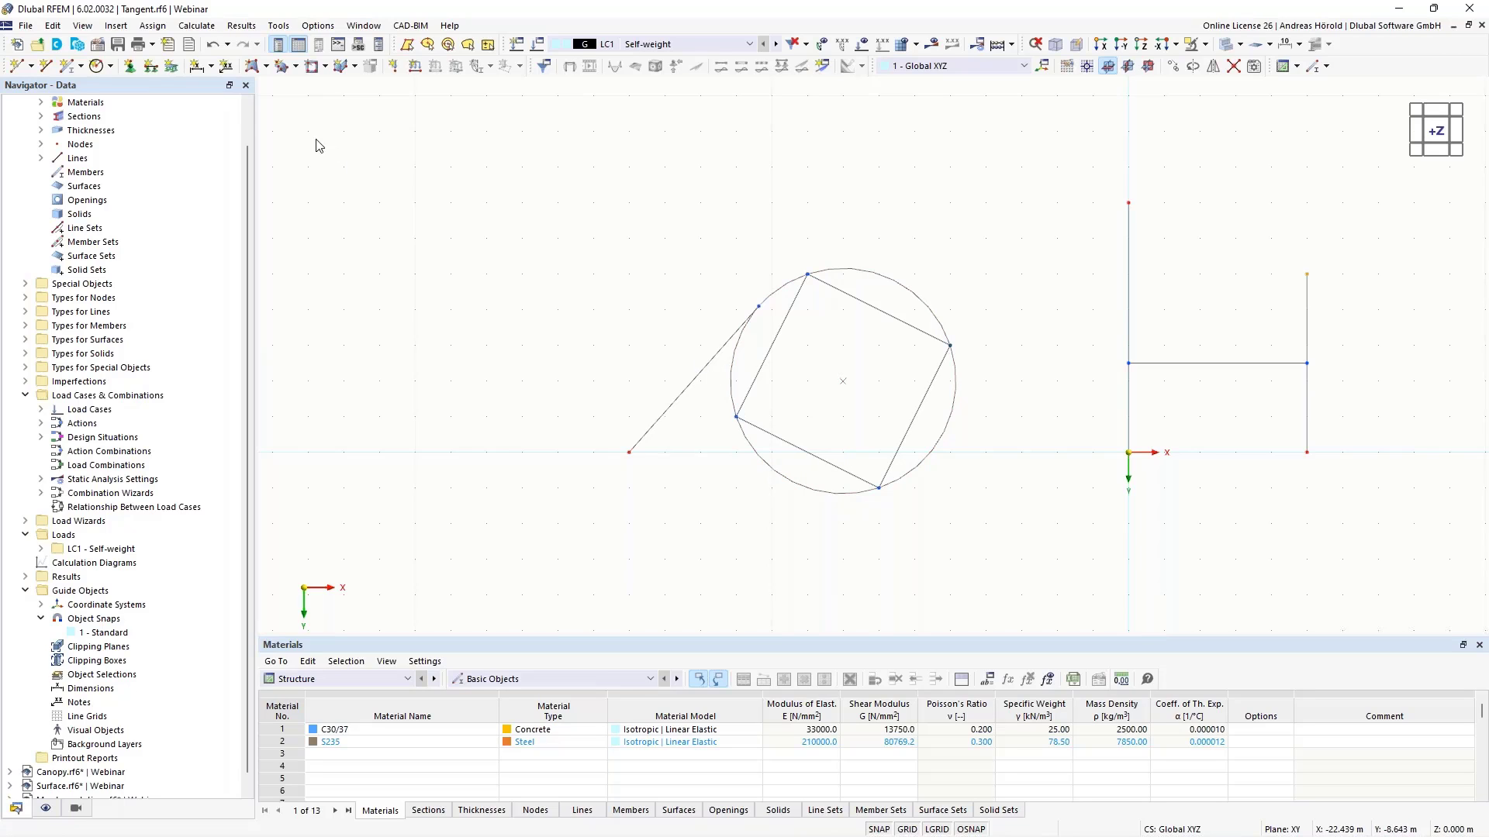
# Step: Undo the last three created lines one at a time and redo them
pyautogui.click(214, 47)
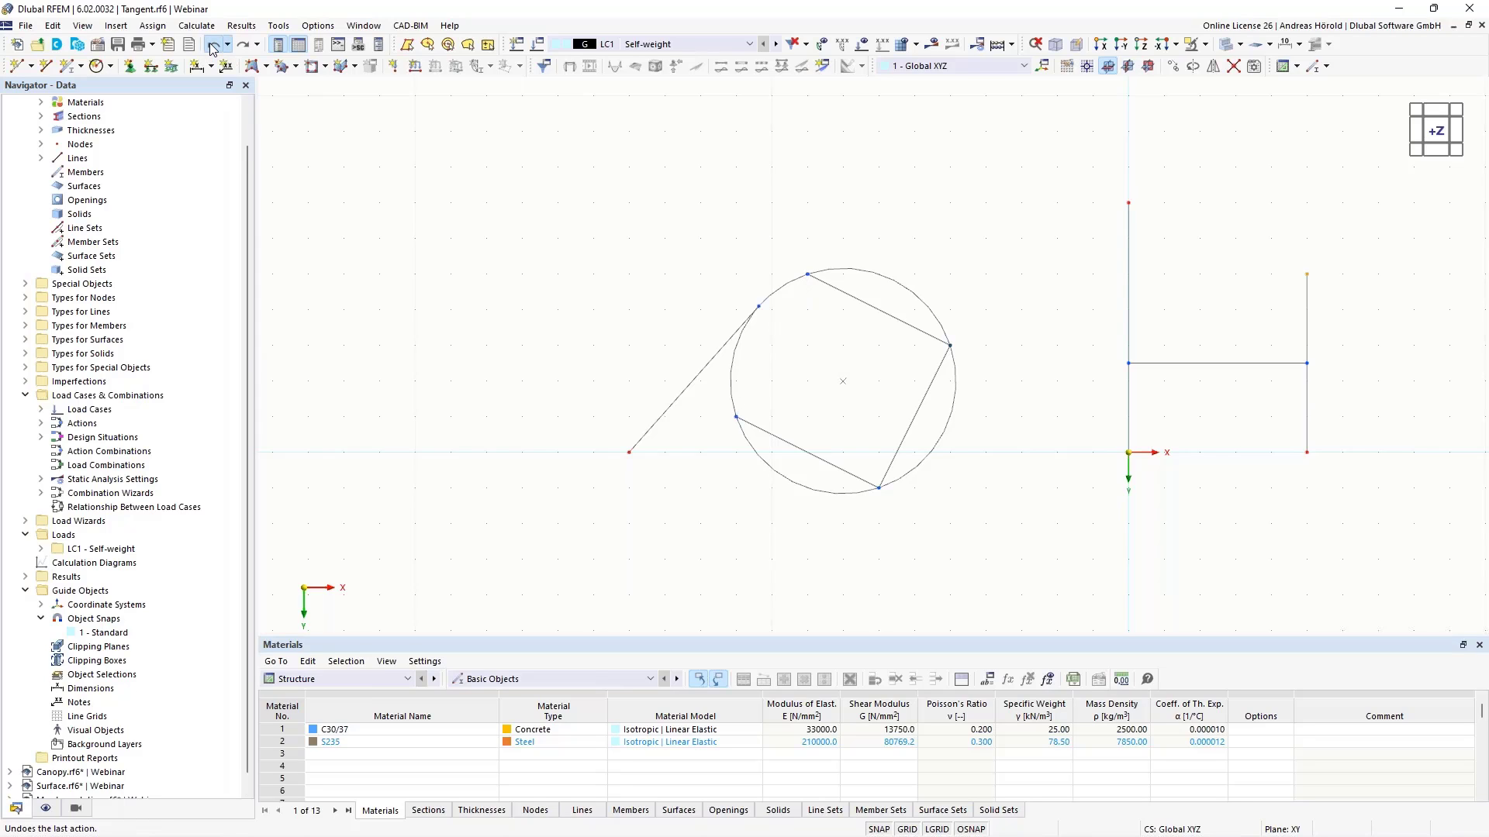
pyautogui.click(213, 46)
pyautogui.click(214, 46)
pyautogui.click(244, 45)
pyautogui.click(244, 45)
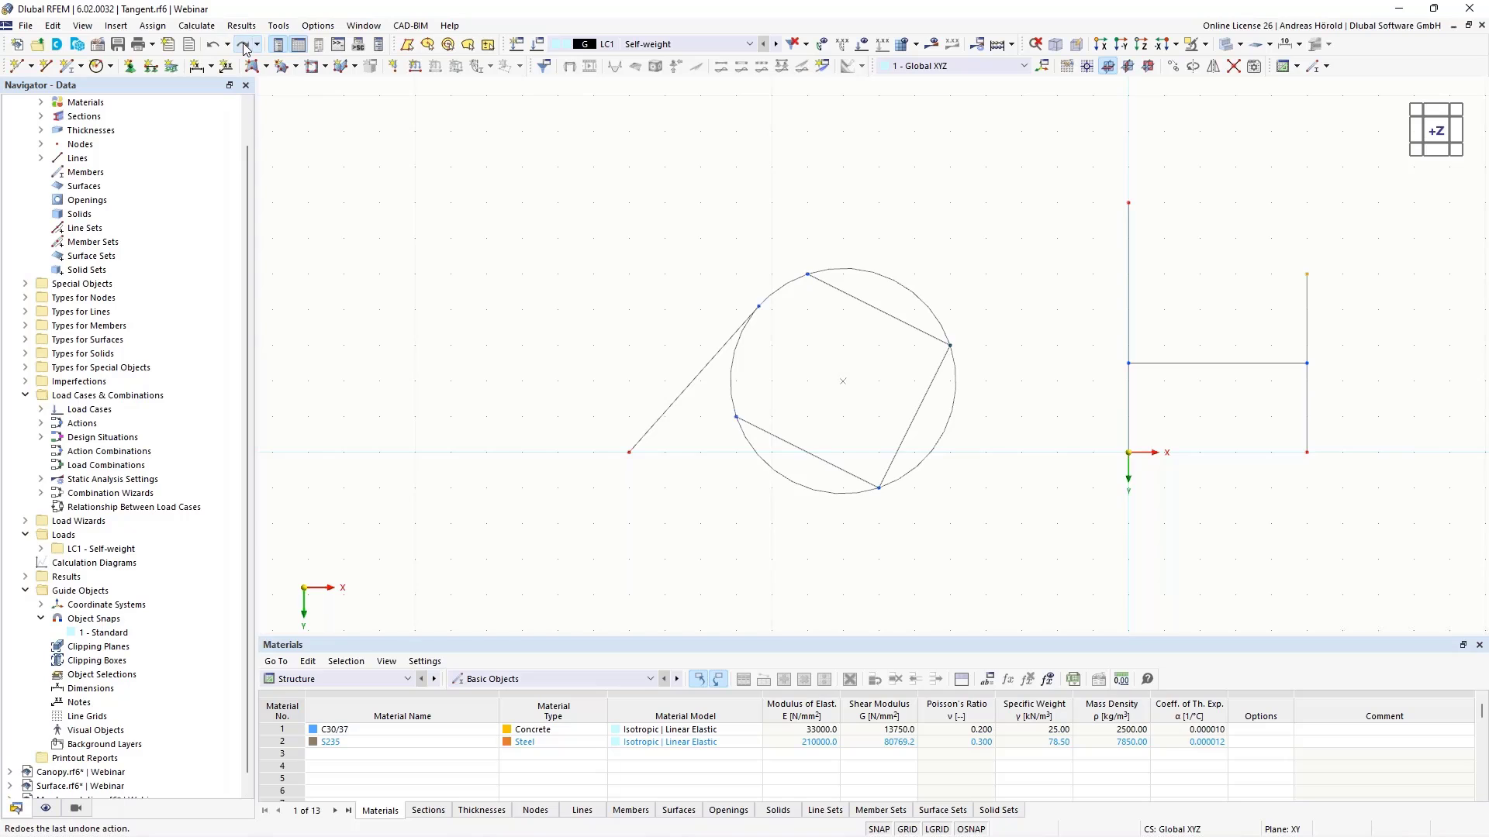
pyautogui.click(244, 45)
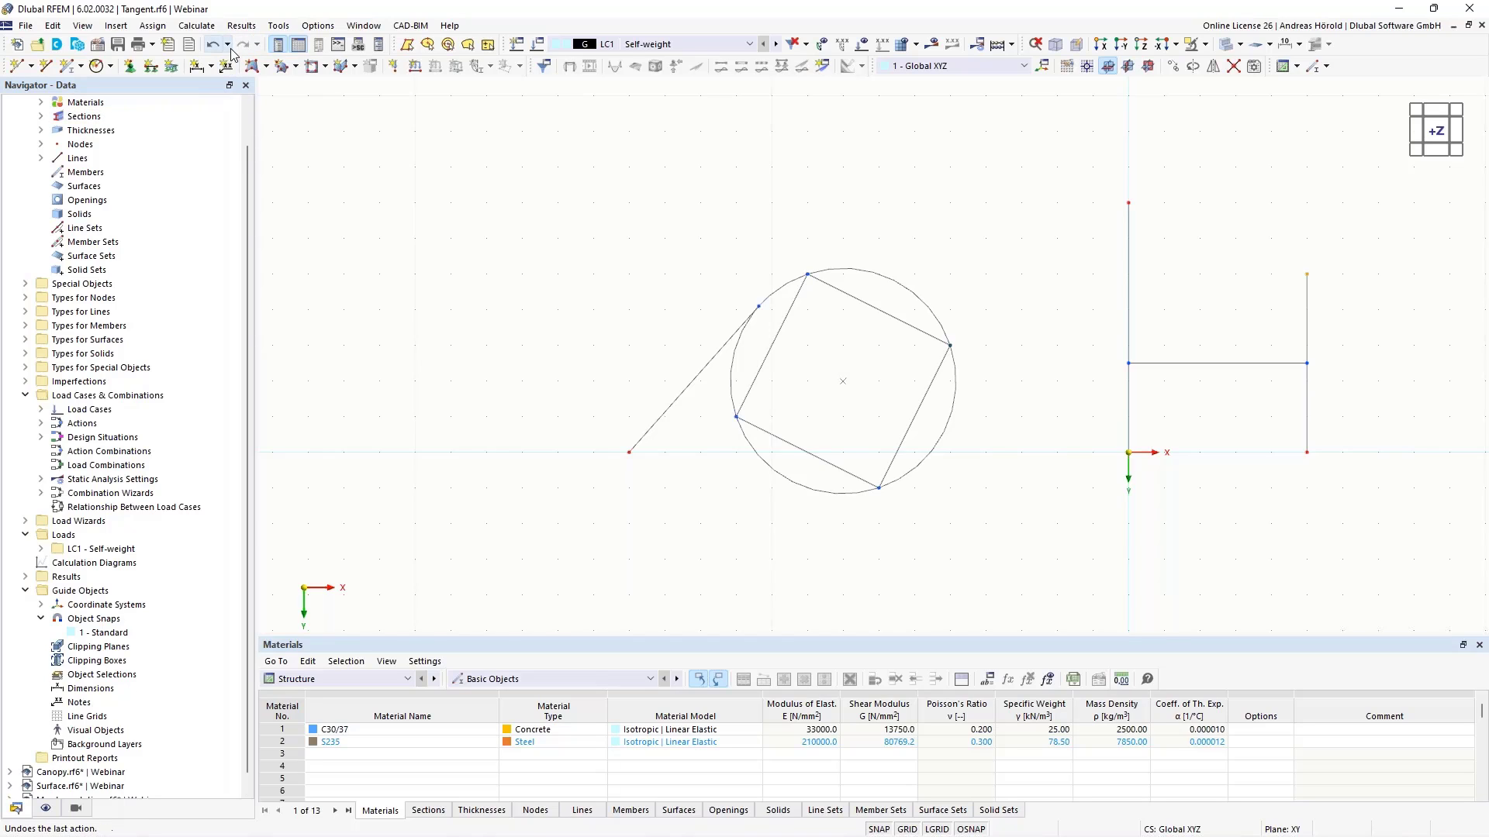
# Step: Undo back through Create Line No. 4 and Create Line No. 1 using the action history, and redo everything through Create Line No. 9
pyautogui.click(227, 45)
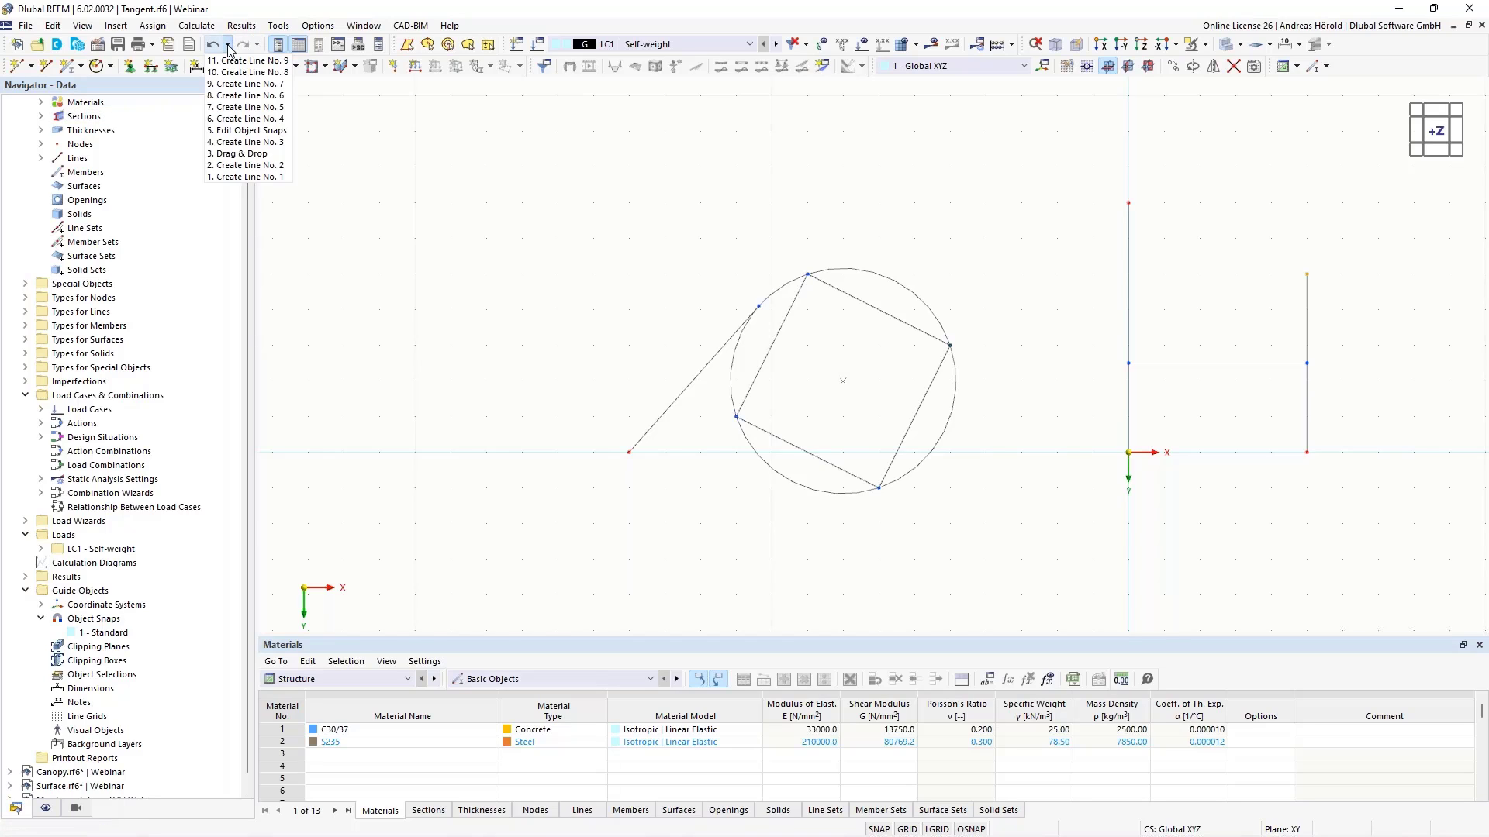
pyautogui.click(249, 118)
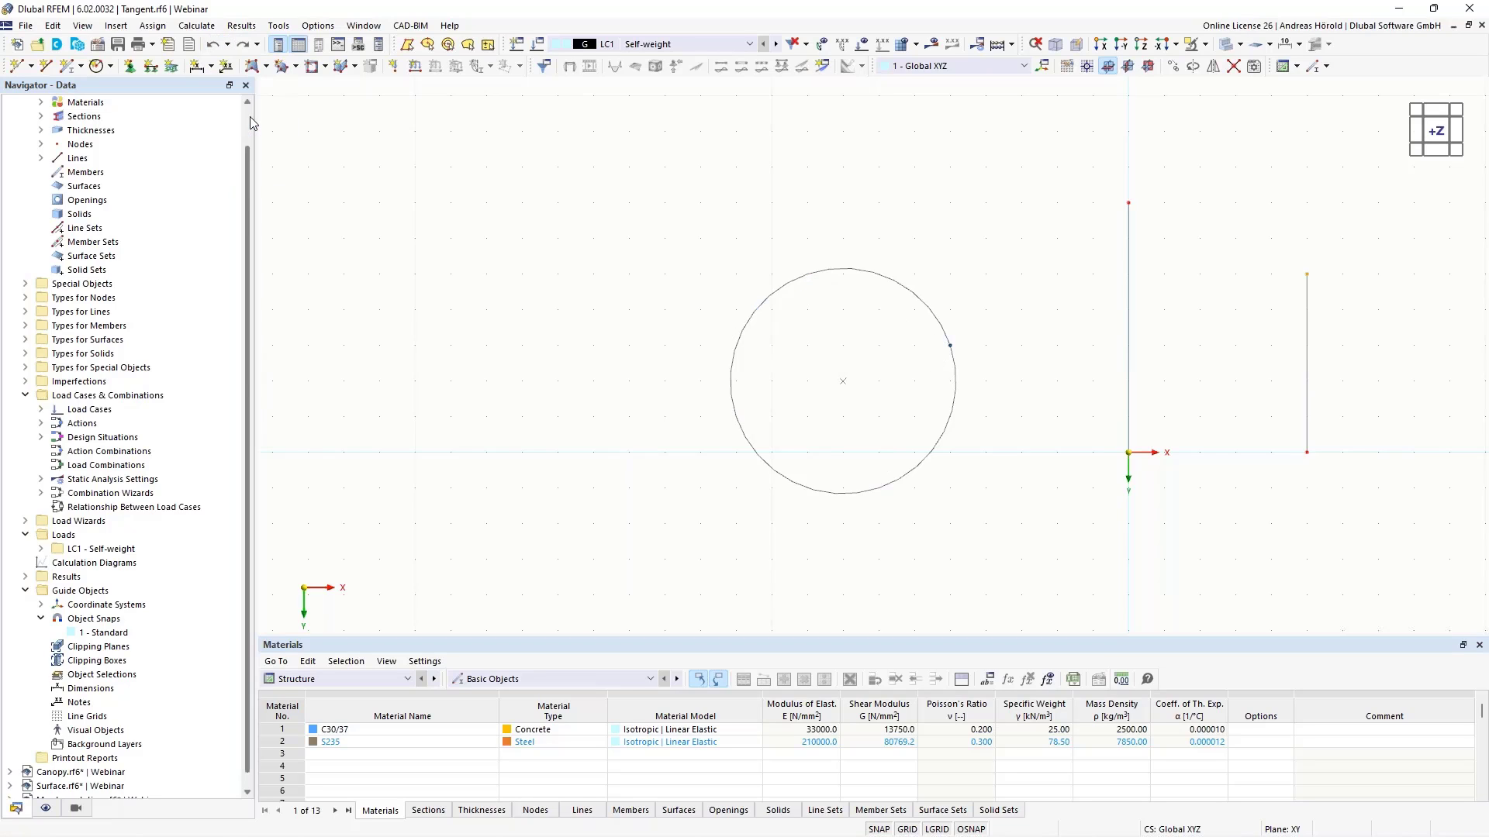
pyautogui.click(229, 45)
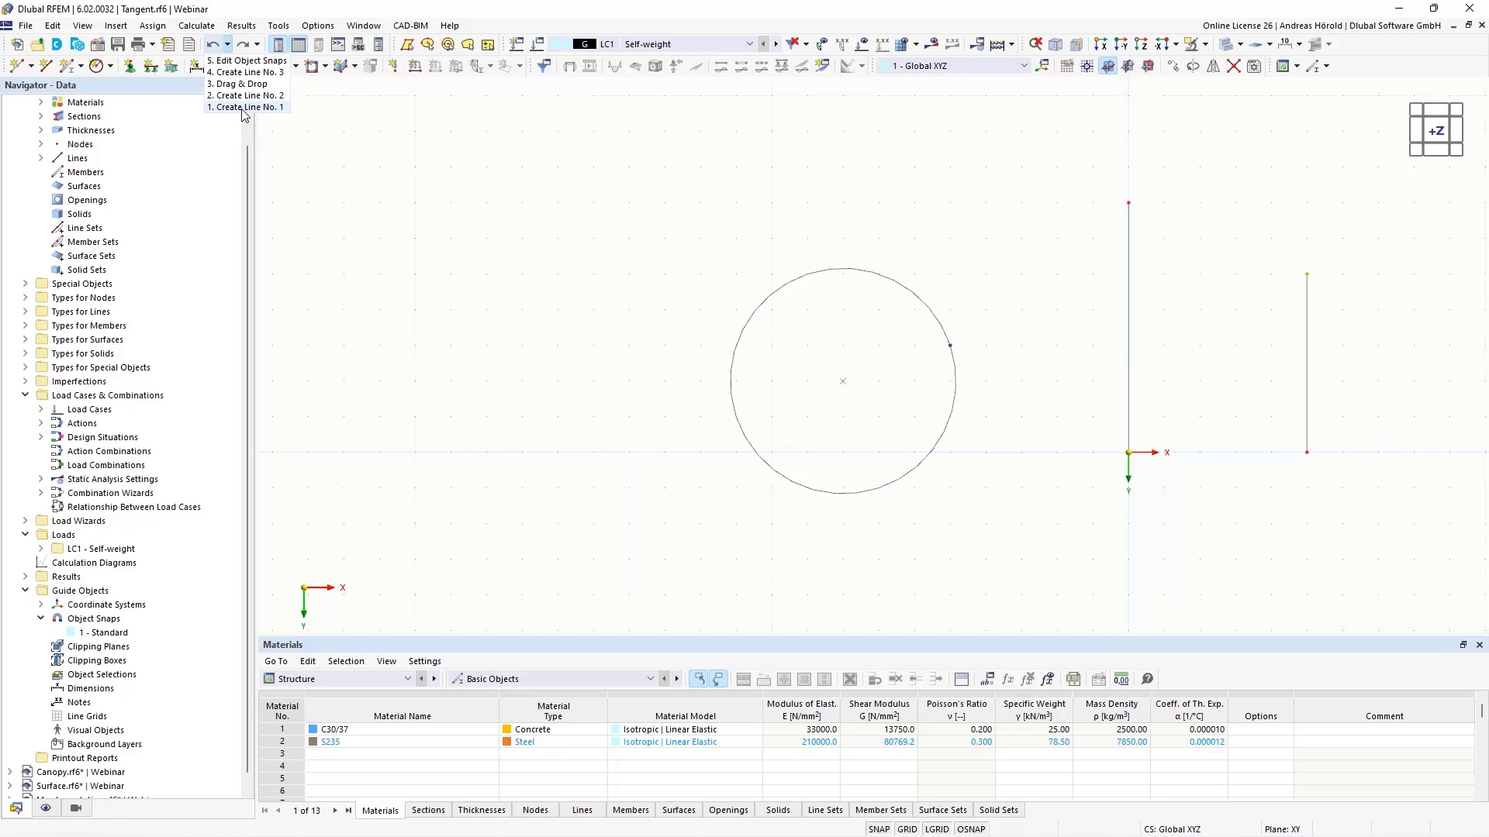
pyautogui.click(245, 108)
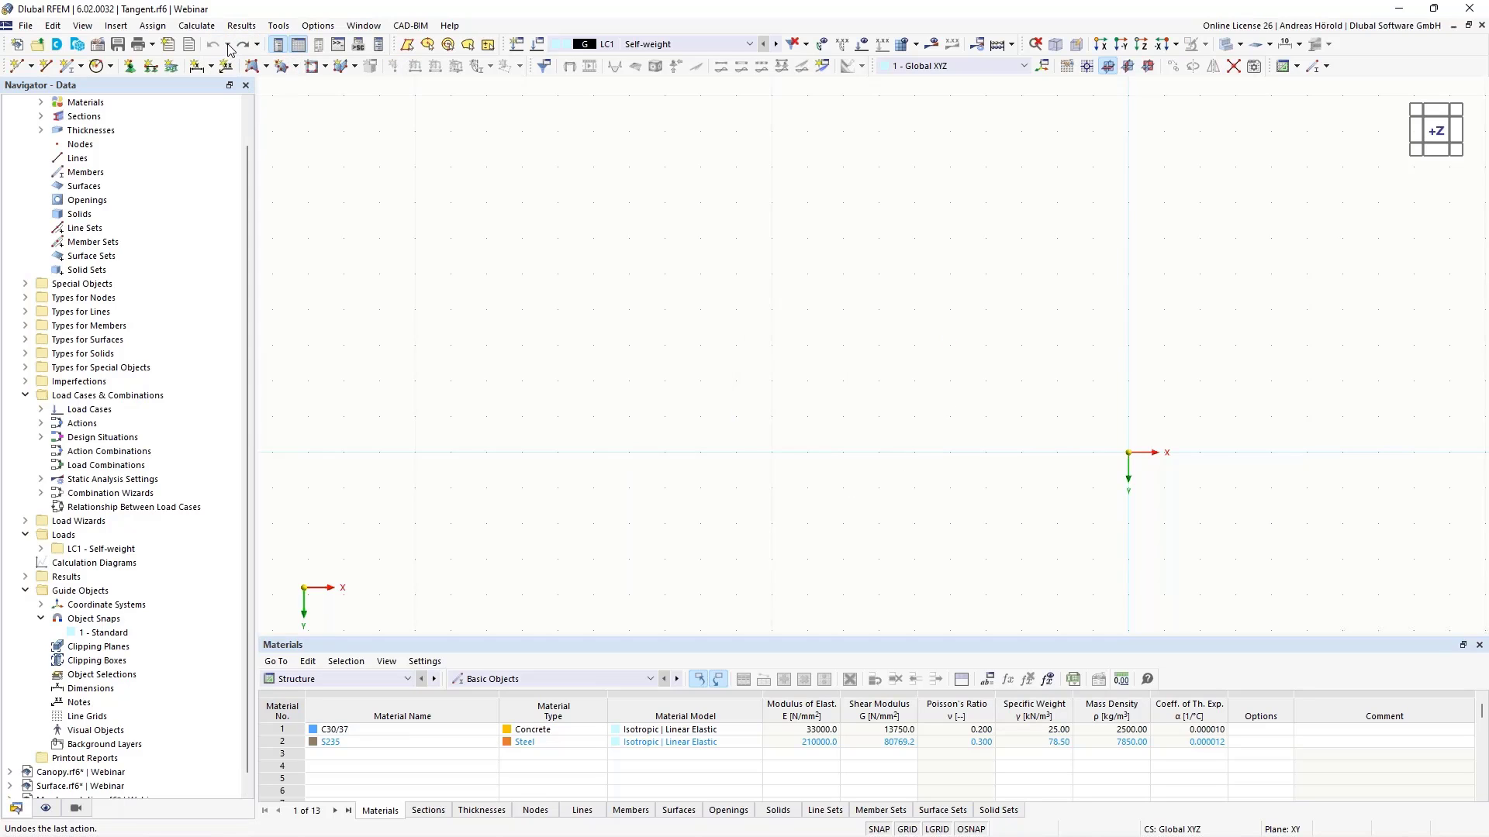
pyautogui.click(256, 44)
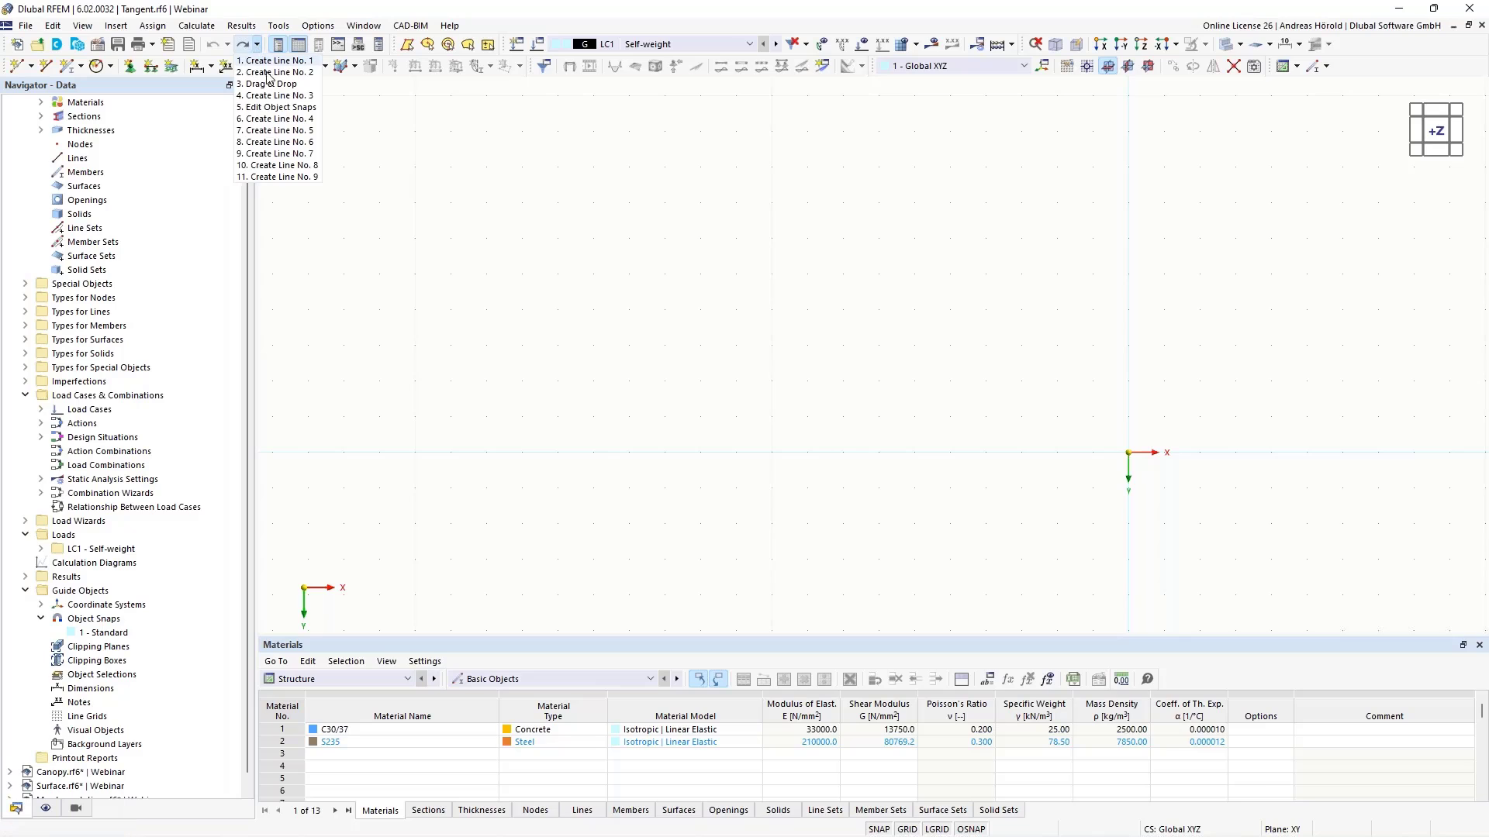
pyautogui.click(271, 177)
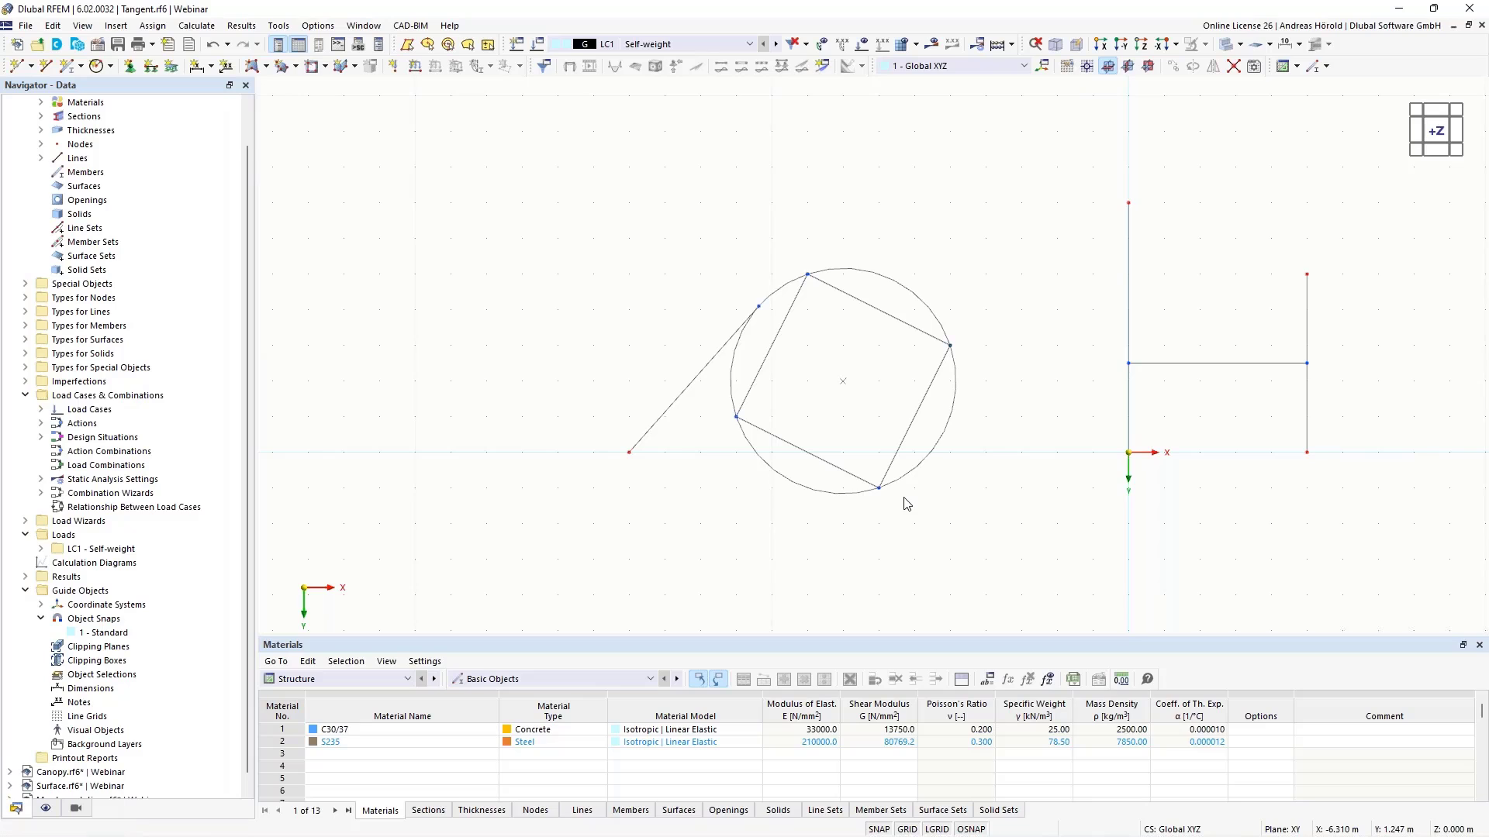
# Step: Check the maximum number of undo steps in the program settings without changing it
pyautogui.click(317, 27)
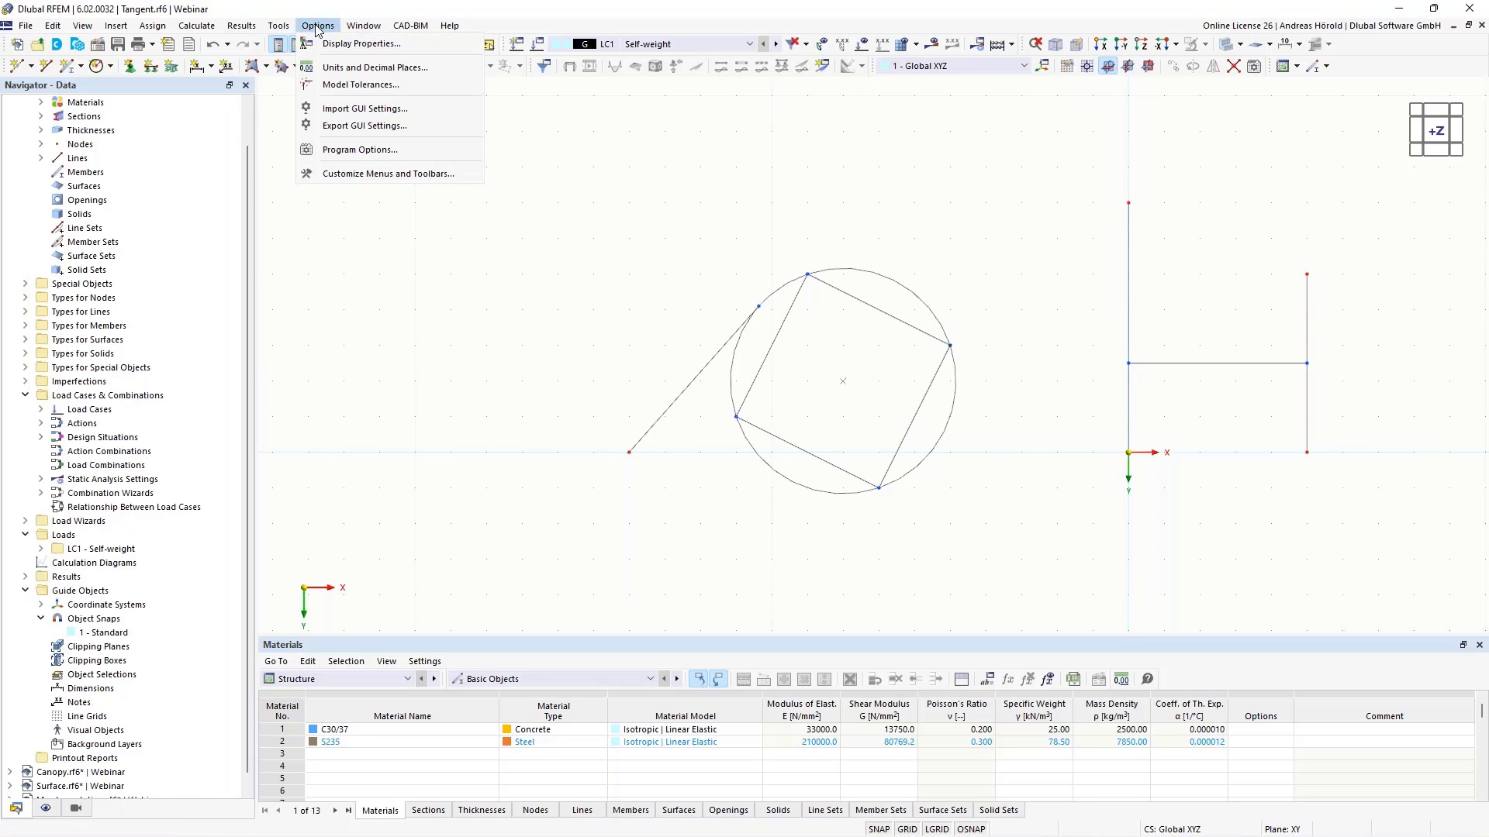
pyautogui.click(400, 150)
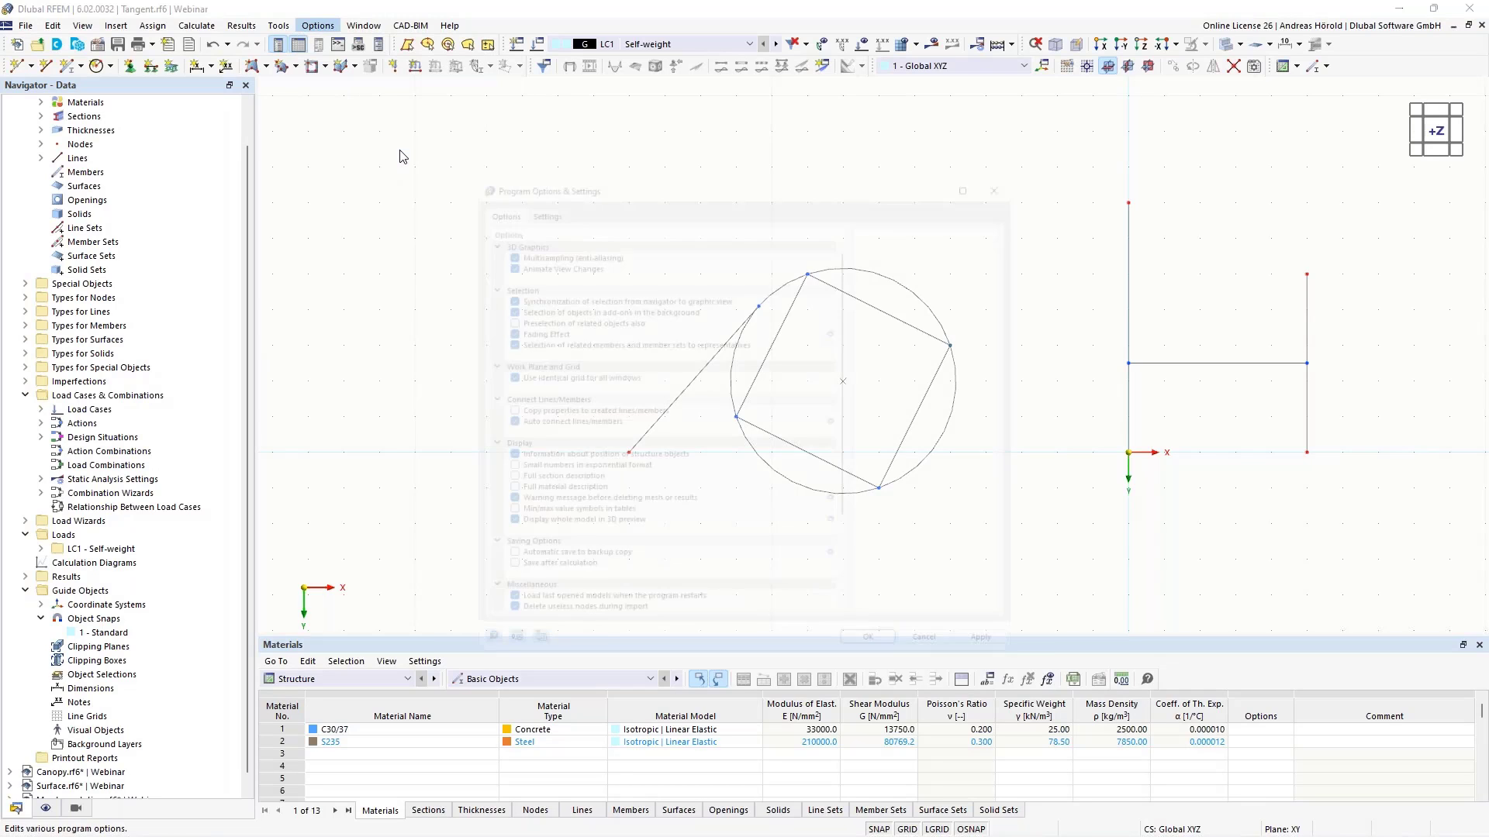
pyautogui.click(518, 192)
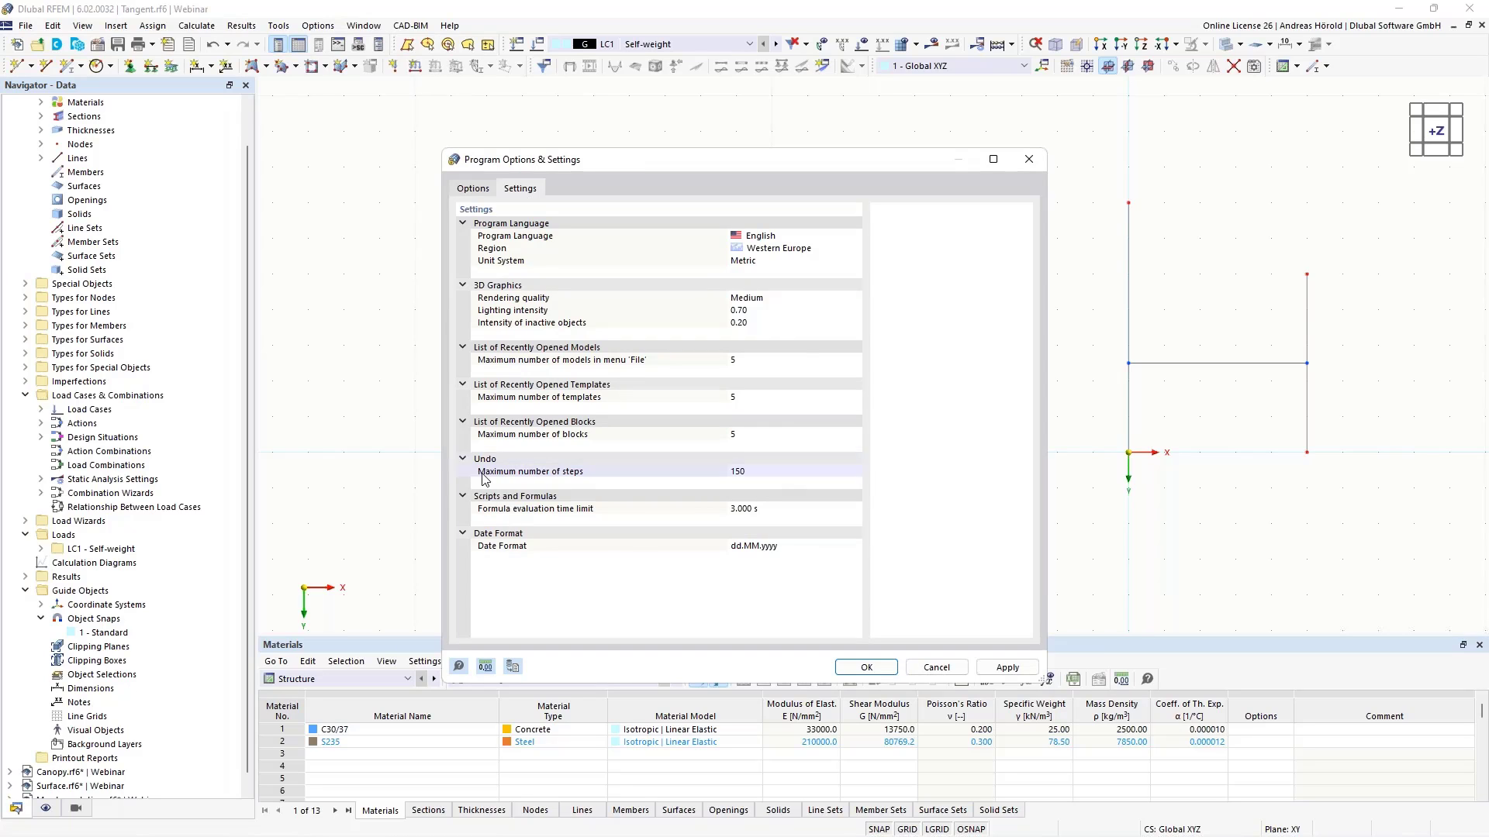
pyautogui.click(775, 472)
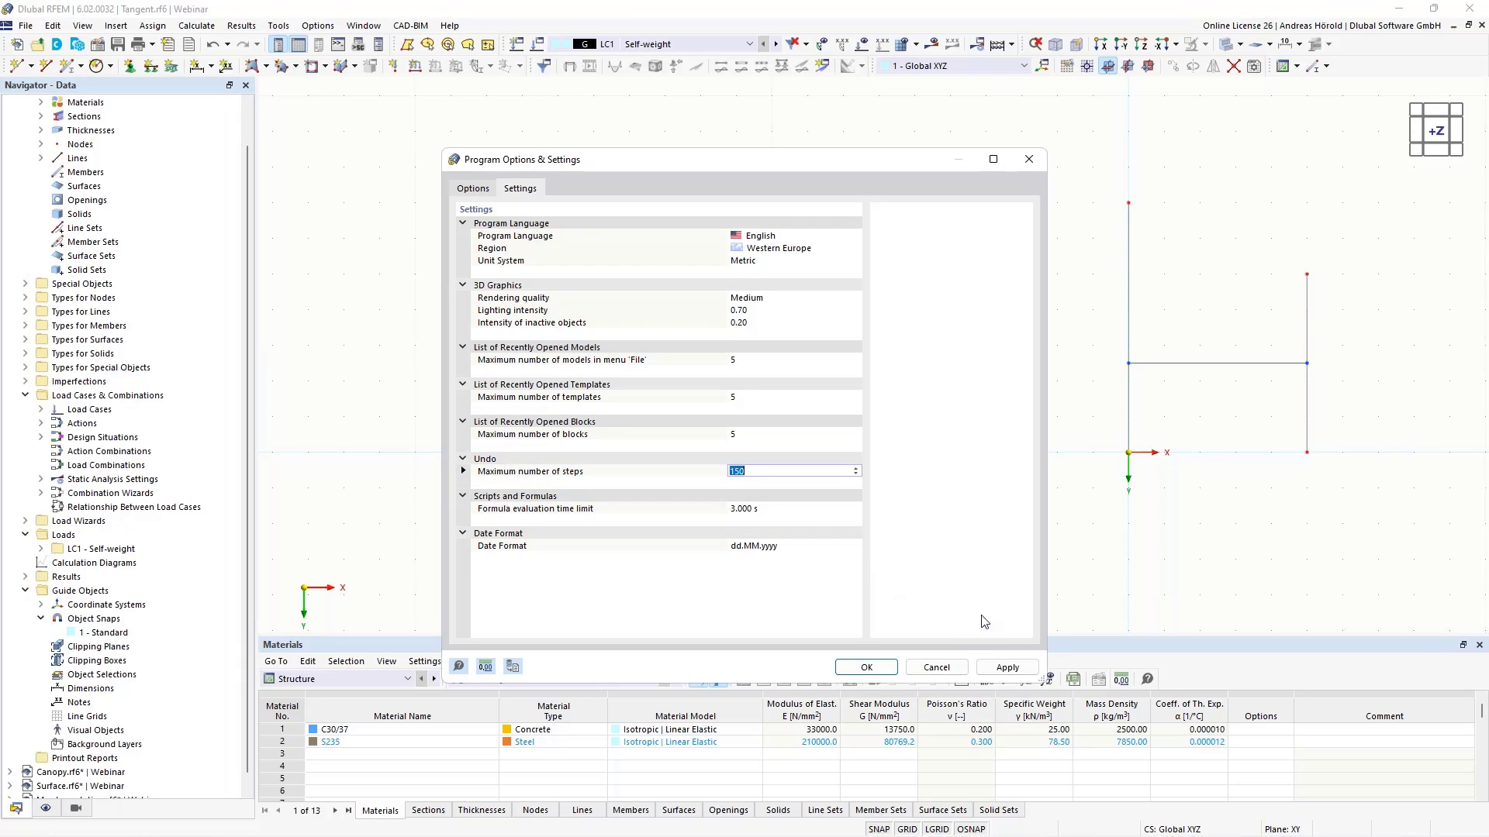
pyautogui.click(936, 668)
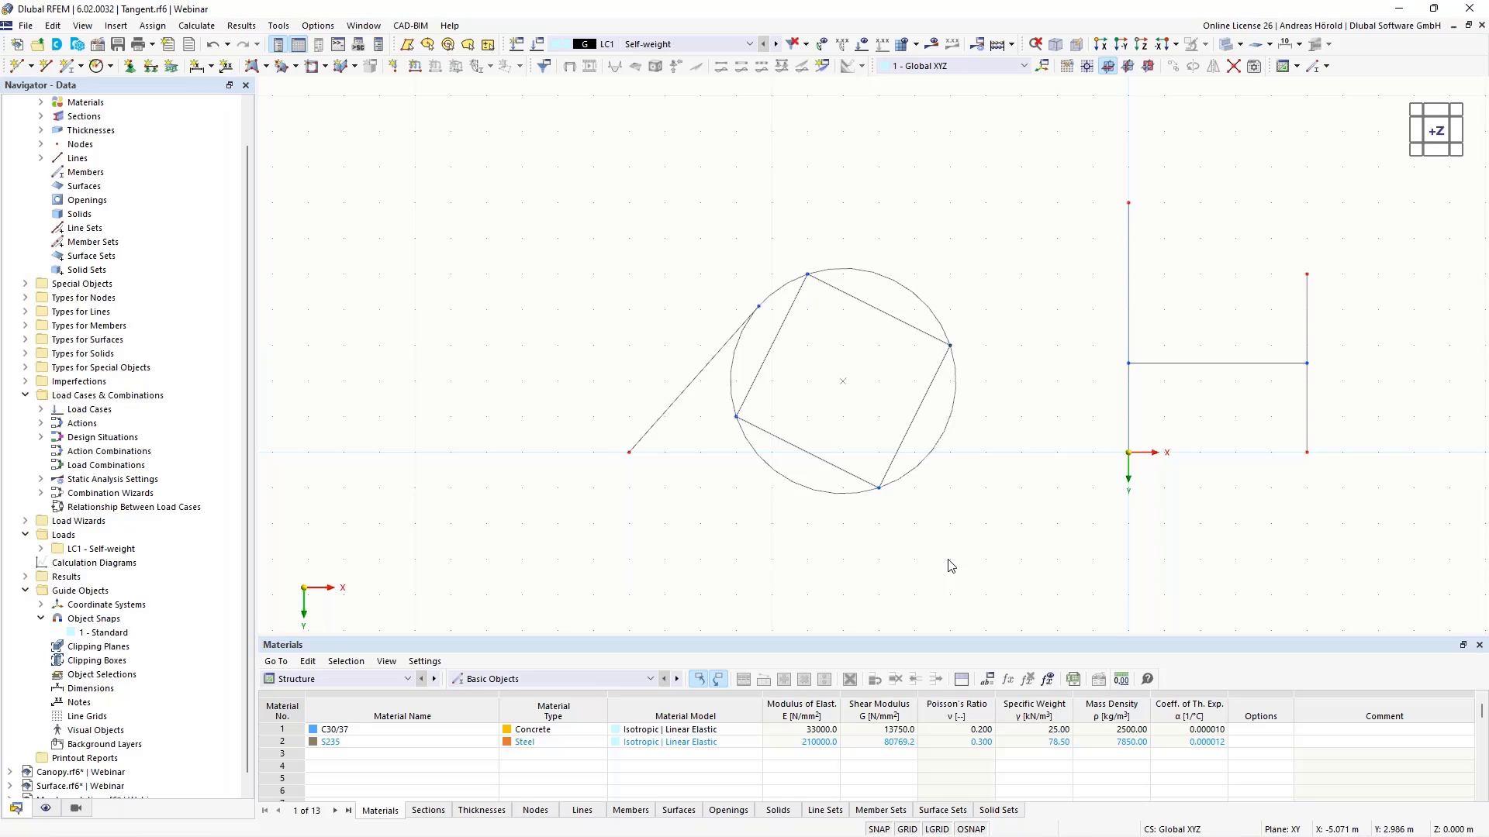
# Step: Switch to the Canopy.rf6 model and view its frame from a lower angle
pyautogui.scroll(1, 156, 574)
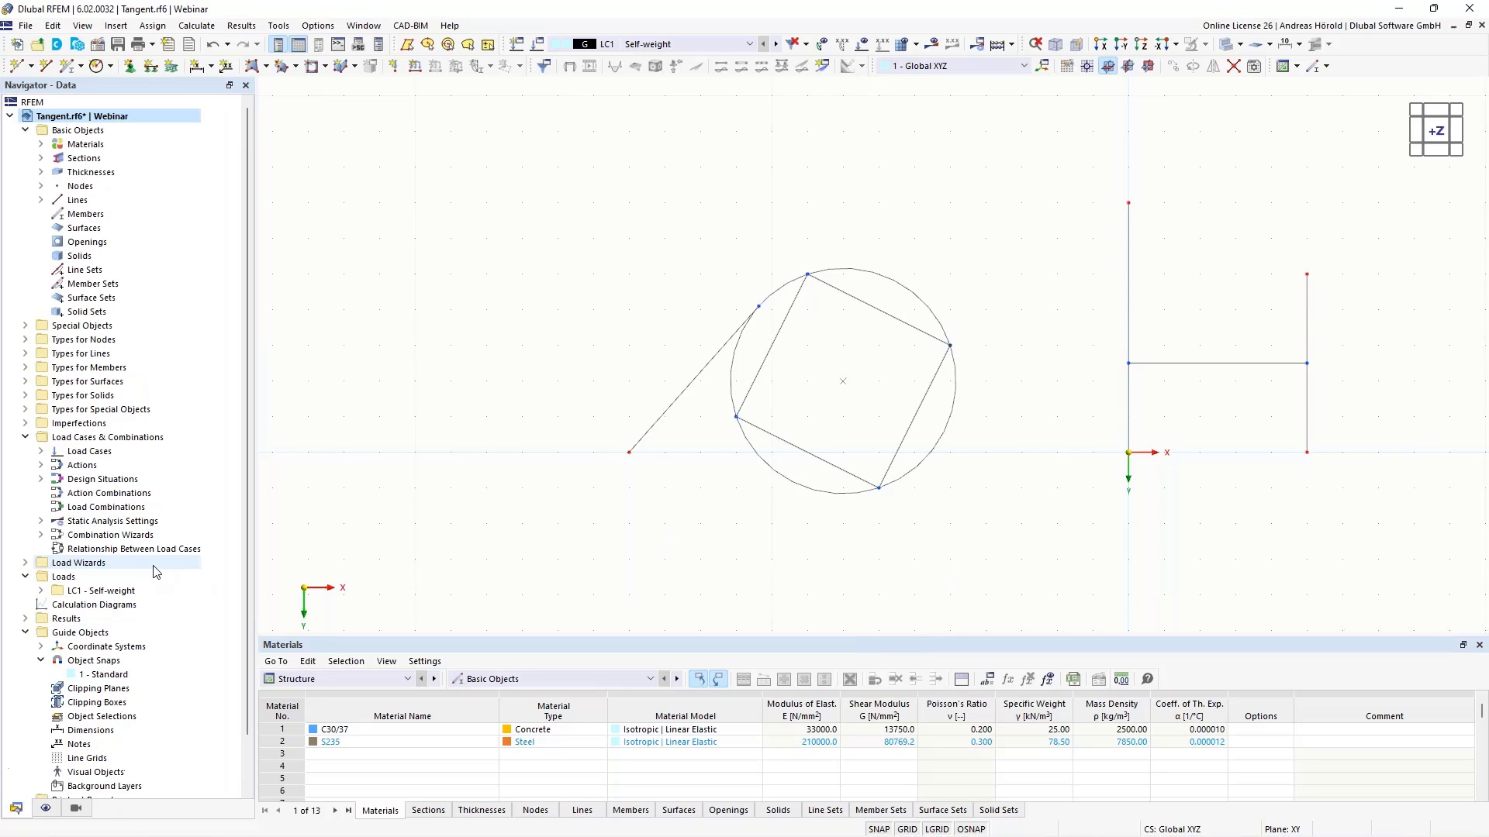
pyautogui.scroll(-2, 151, 572)
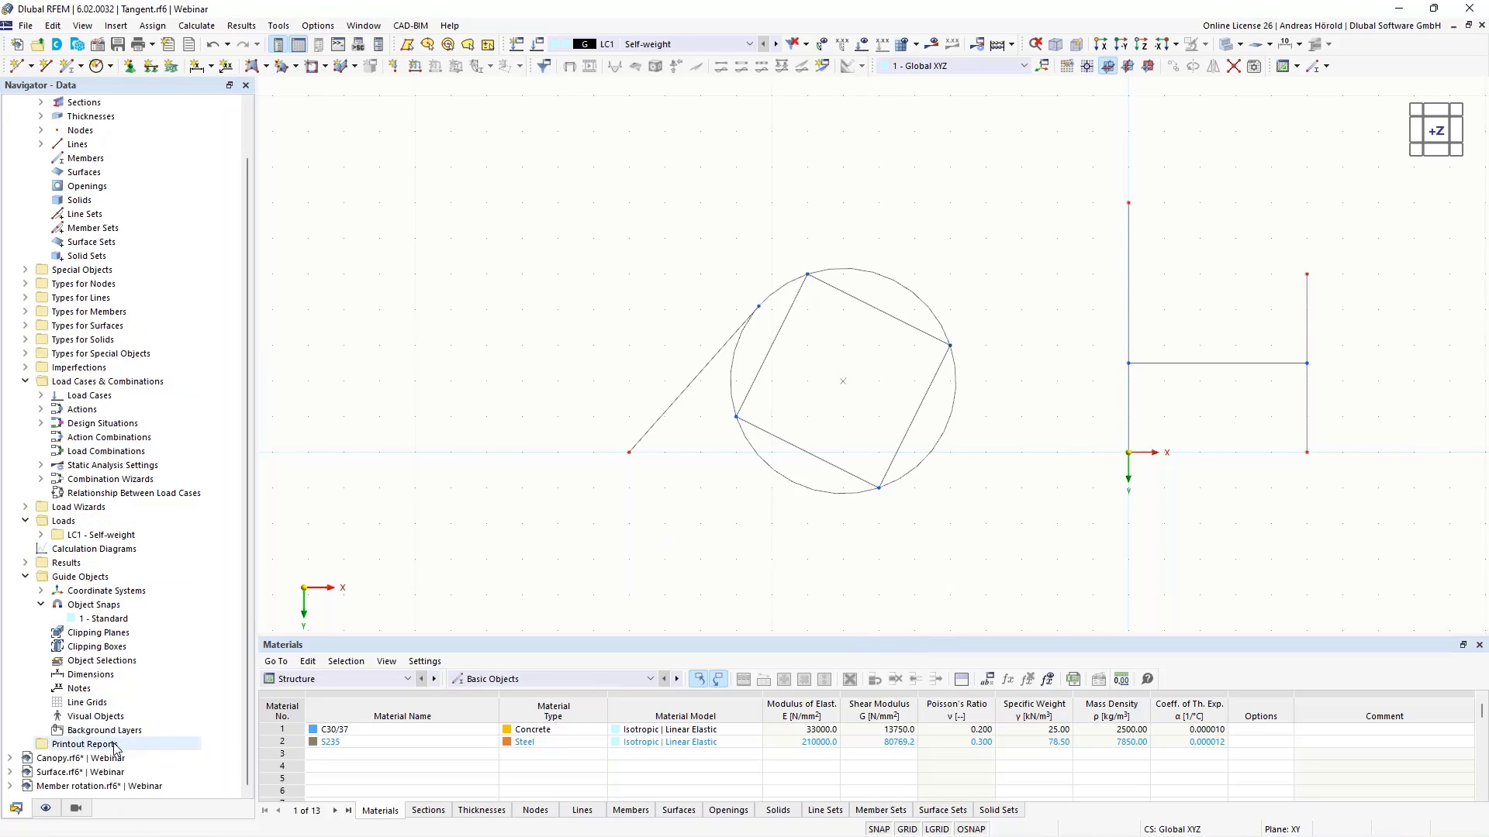
pyautogui.doubleClick(58, 759)
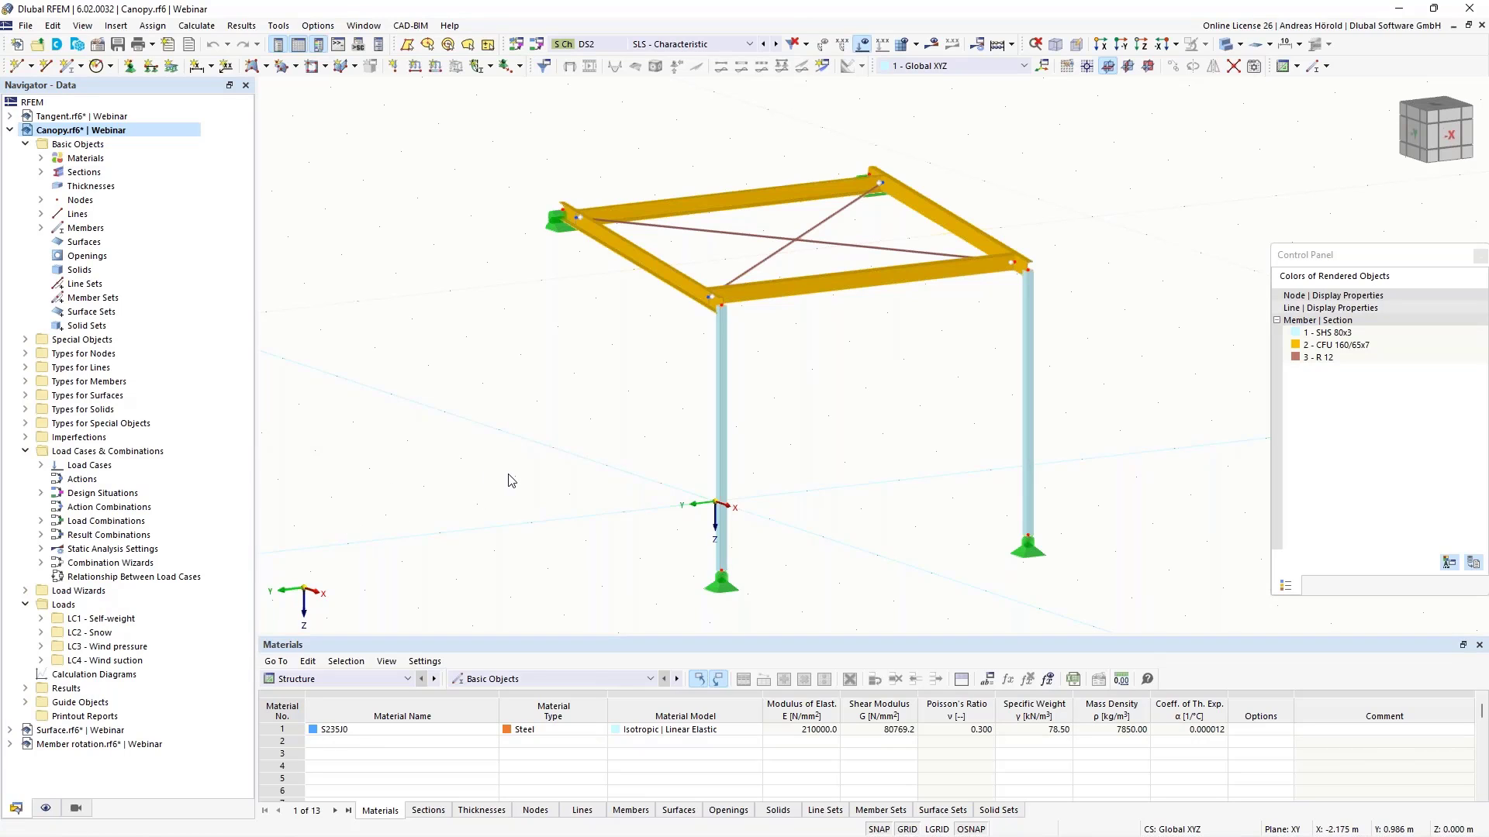
pyautogui.keyDown('ctrl'); pyautogui.moveTo(550, 500); pyautogui.dragTo(634, 466, button='middle'); pyautogui.keyUp('ctrl')
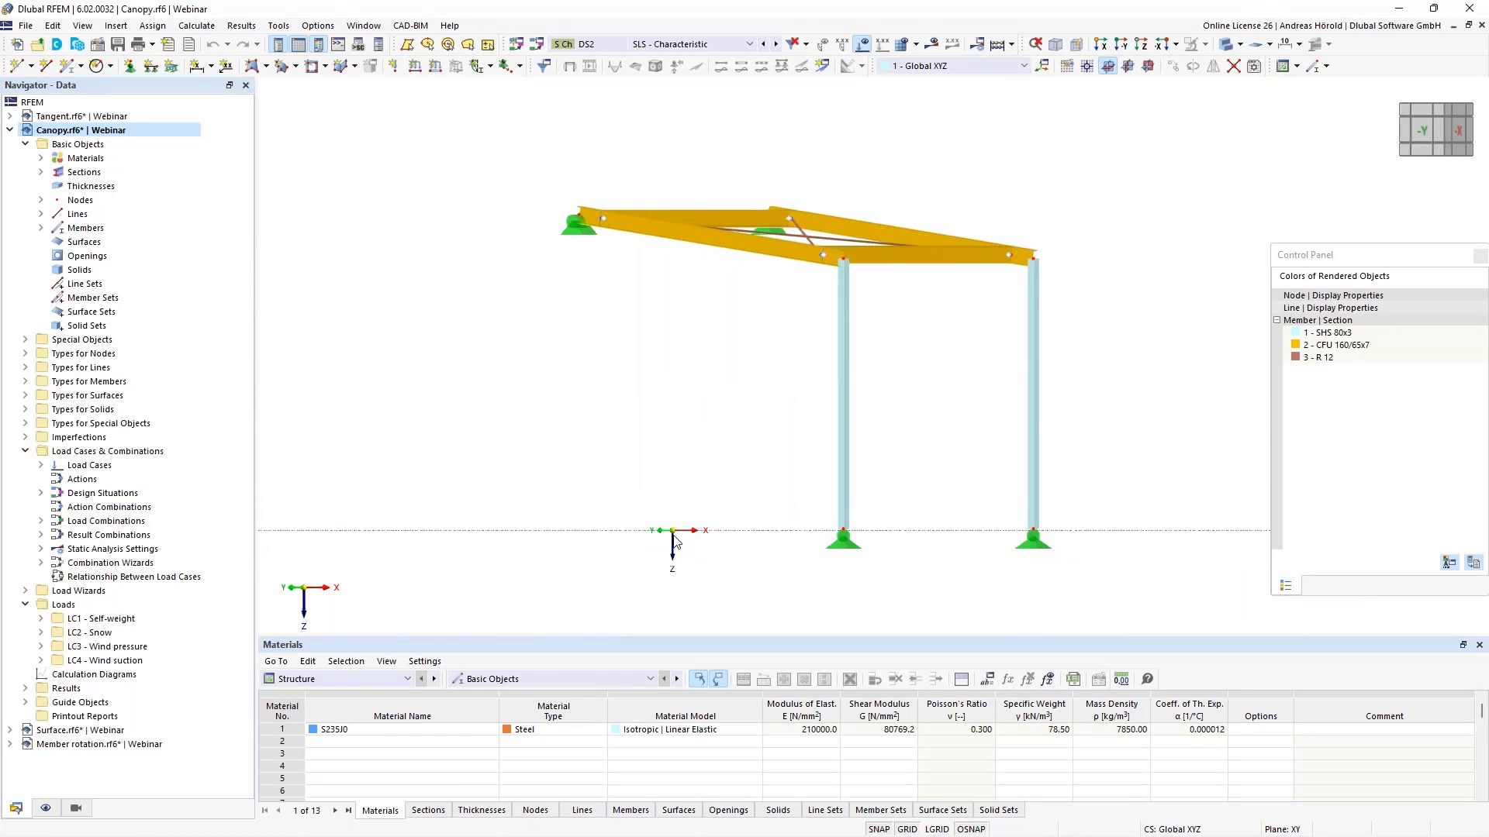
pyautogui.keyDown('ctrl'); pyautogui.moveTo(716, 448); pyautogui.dragTo(711, 454, button='middle'); pyautogui.keyUp('ctrl')
pyautogui.rightClick(712, 455)
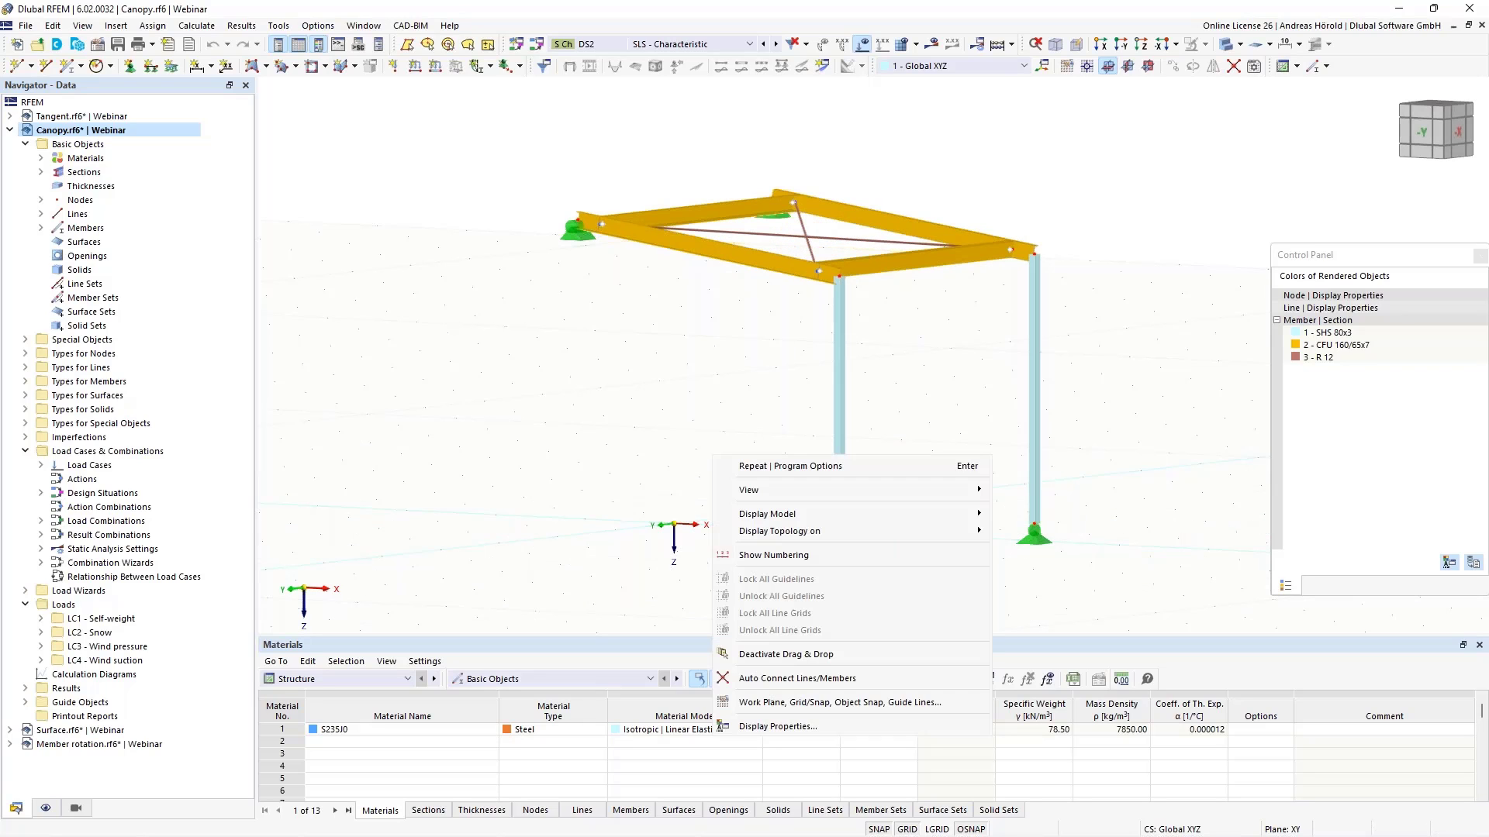
pyautogui.click(610, 361)
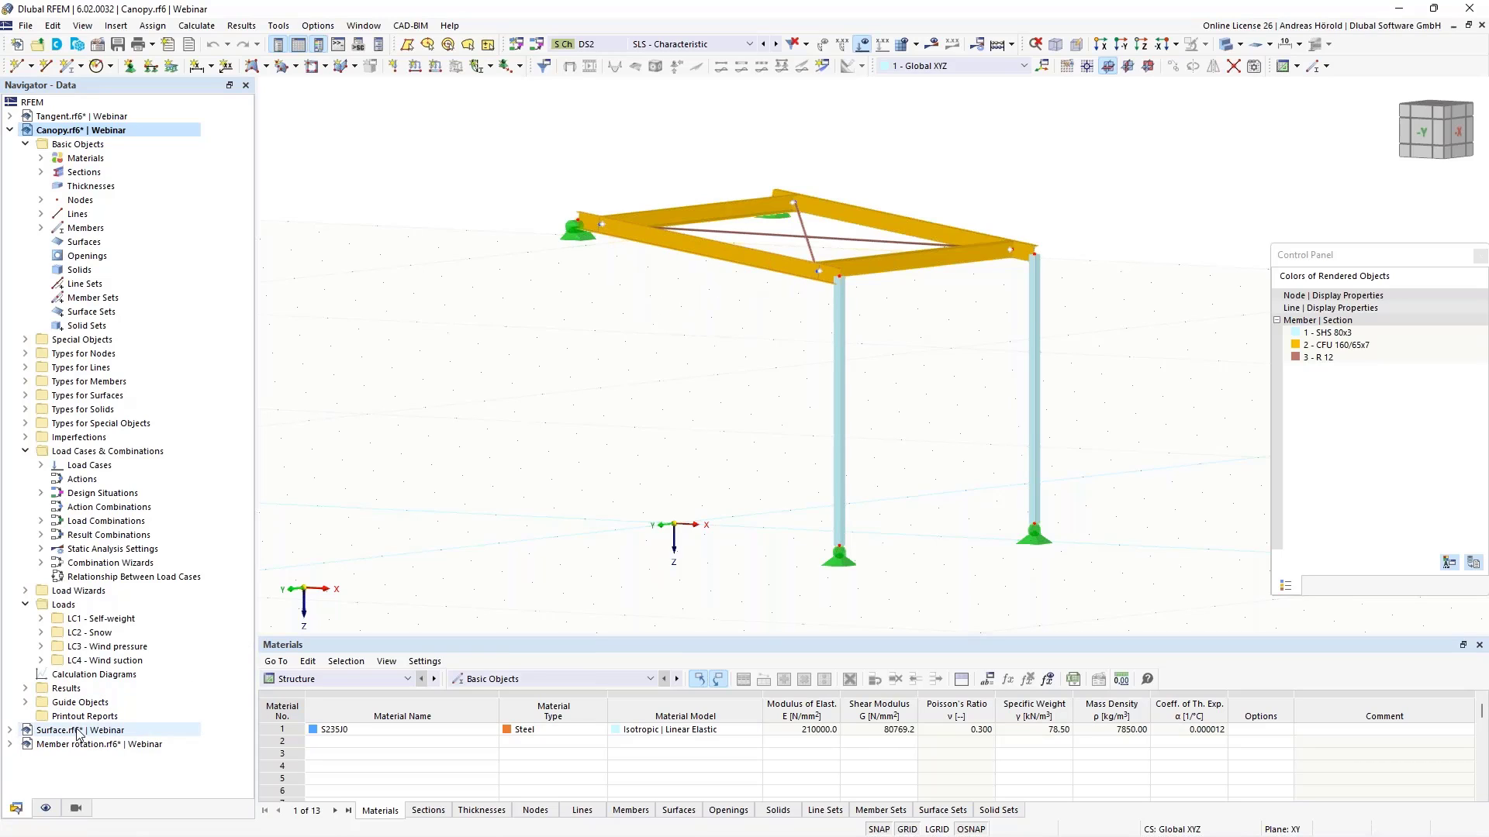
# Step: Open the canopy model's coordinate systems for editing and add a new coordinate system
pyautogui.click(26, 703)
pyautogui.scroll(-3, 26, 702)
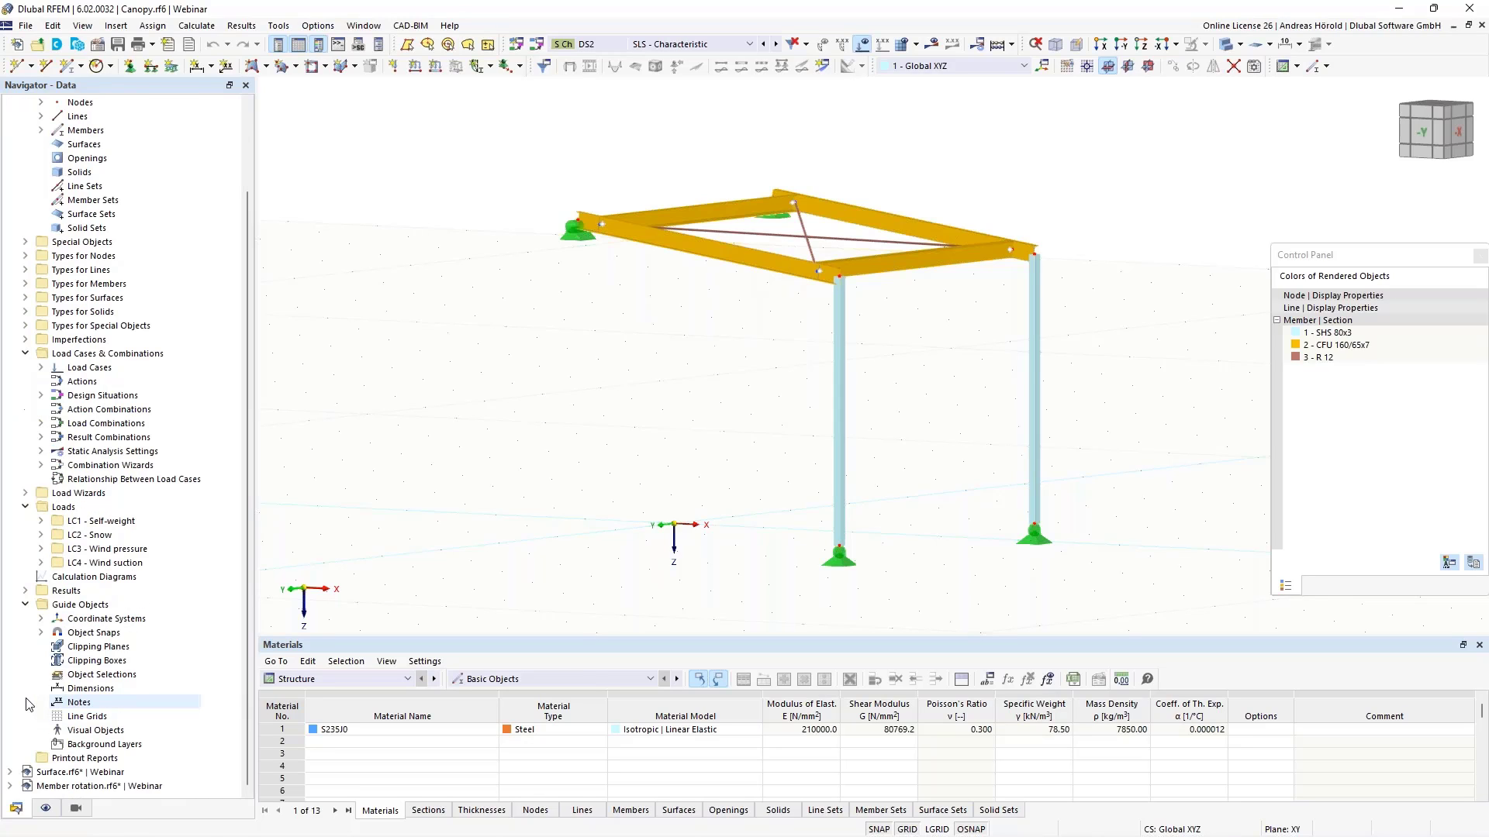
pyautogui.click(40, 619)
pyautogui.rightClick(108, 620)
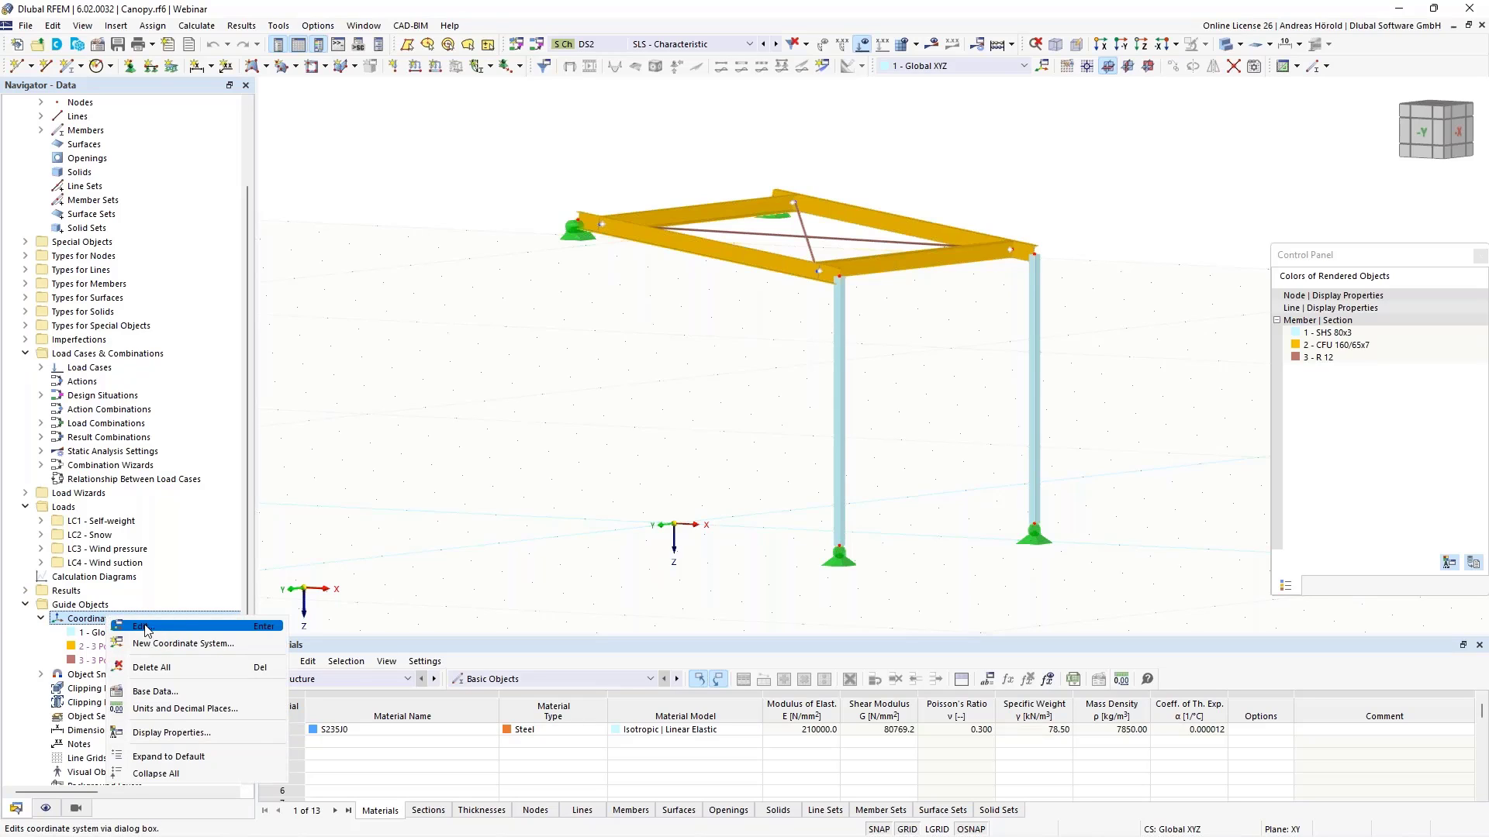
pyautogui.click(145, 626)
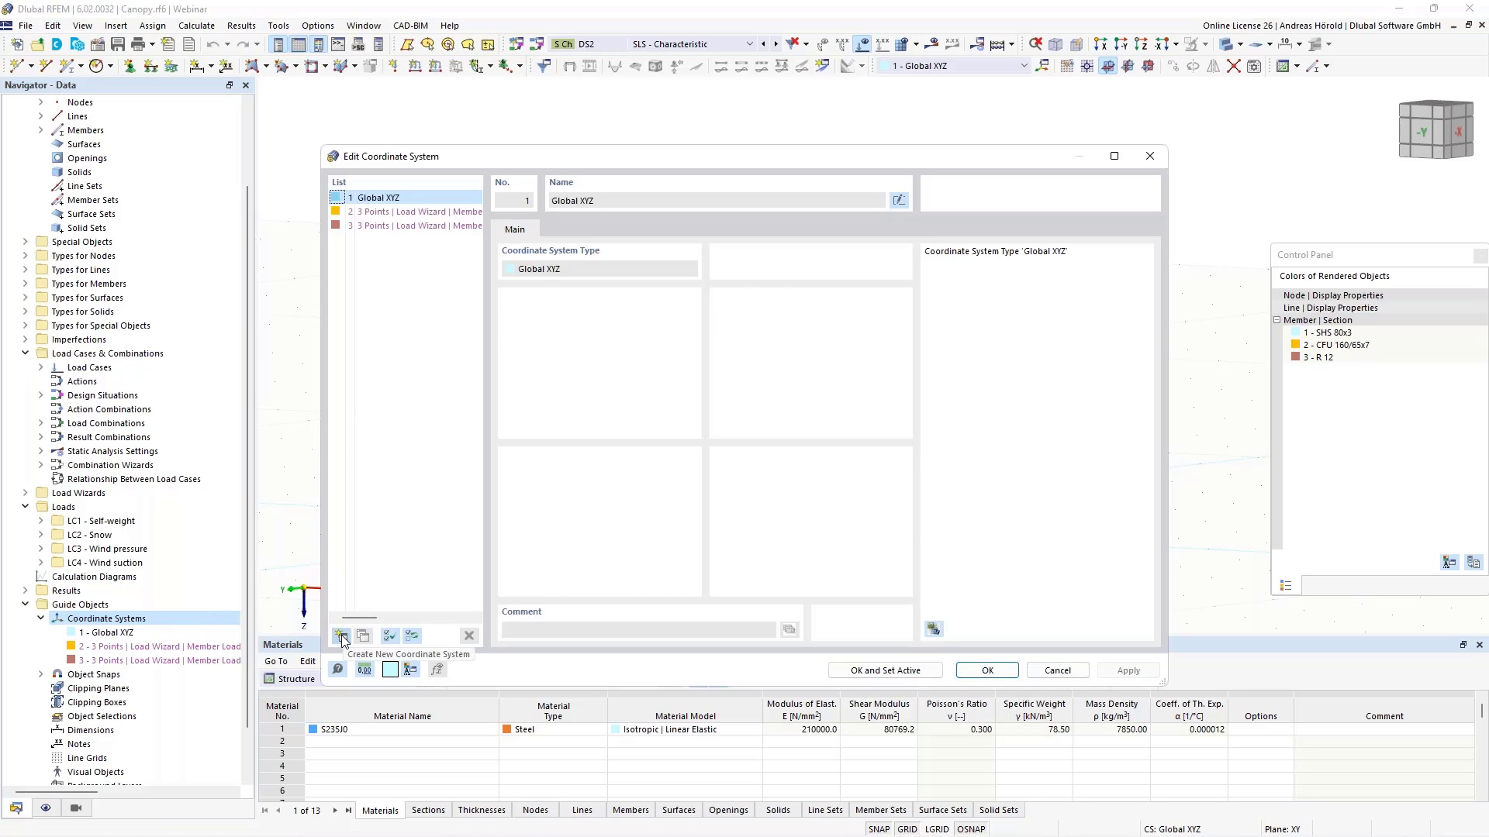
pyautogui.click(342, 637)
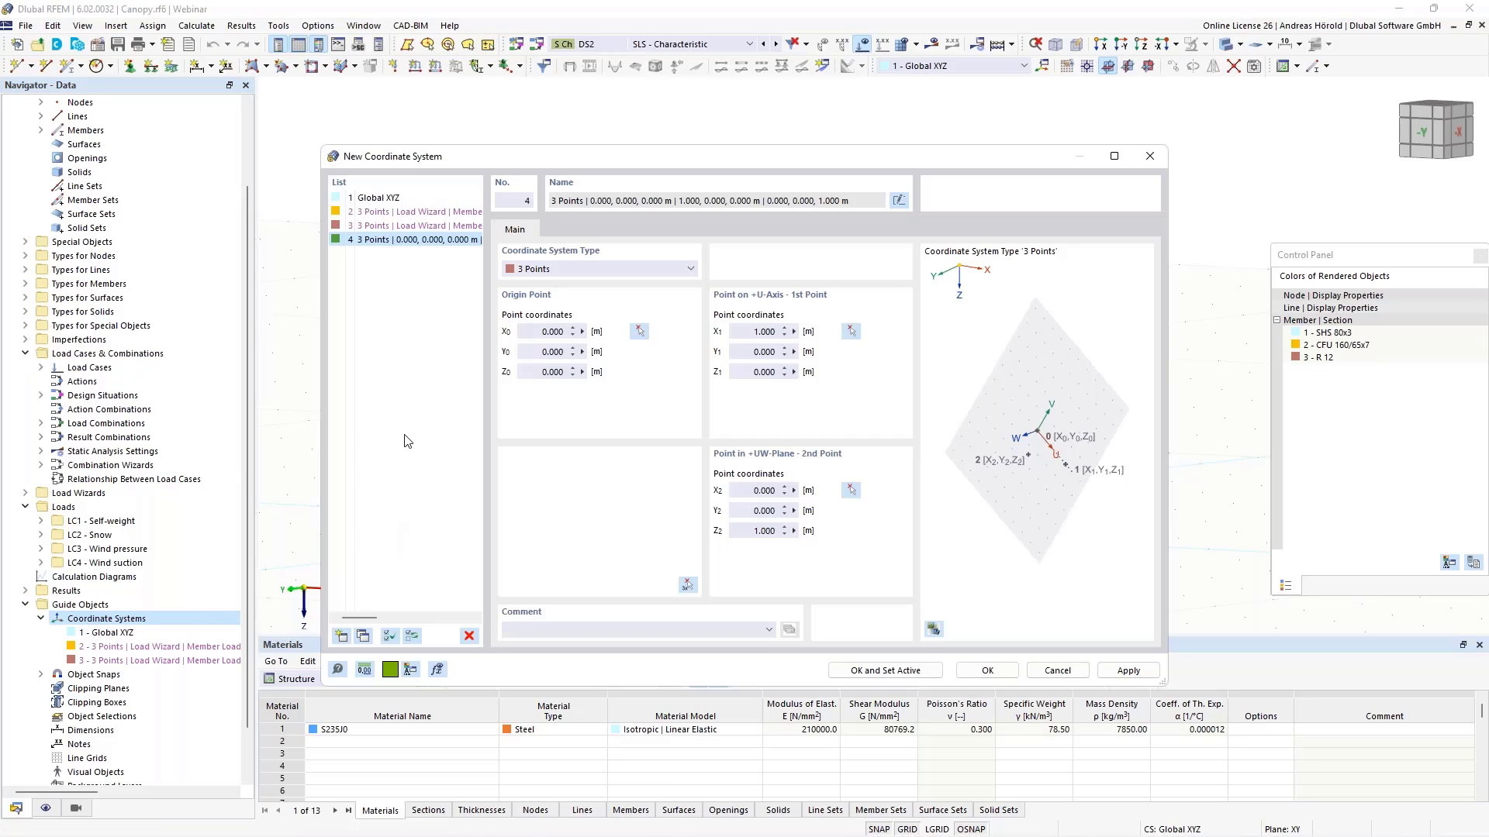
# Step: Set the new coordinate system's type to 3 Points and pick its origin at supported node 4 (0.015, 1.670, -2.966 m)
pyautogui.click(602, 272)
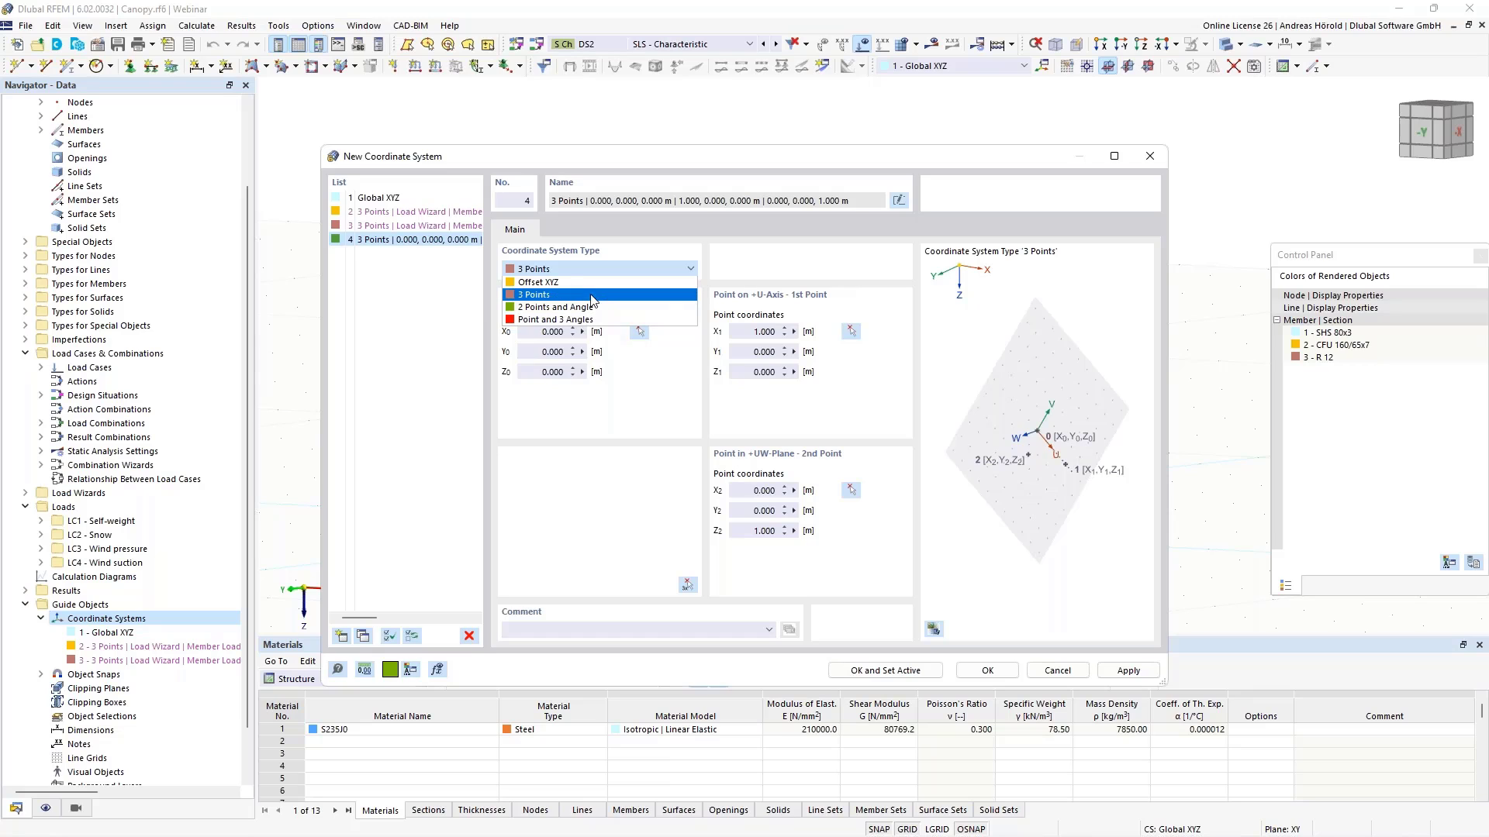
pyautogui.click(566, 295)
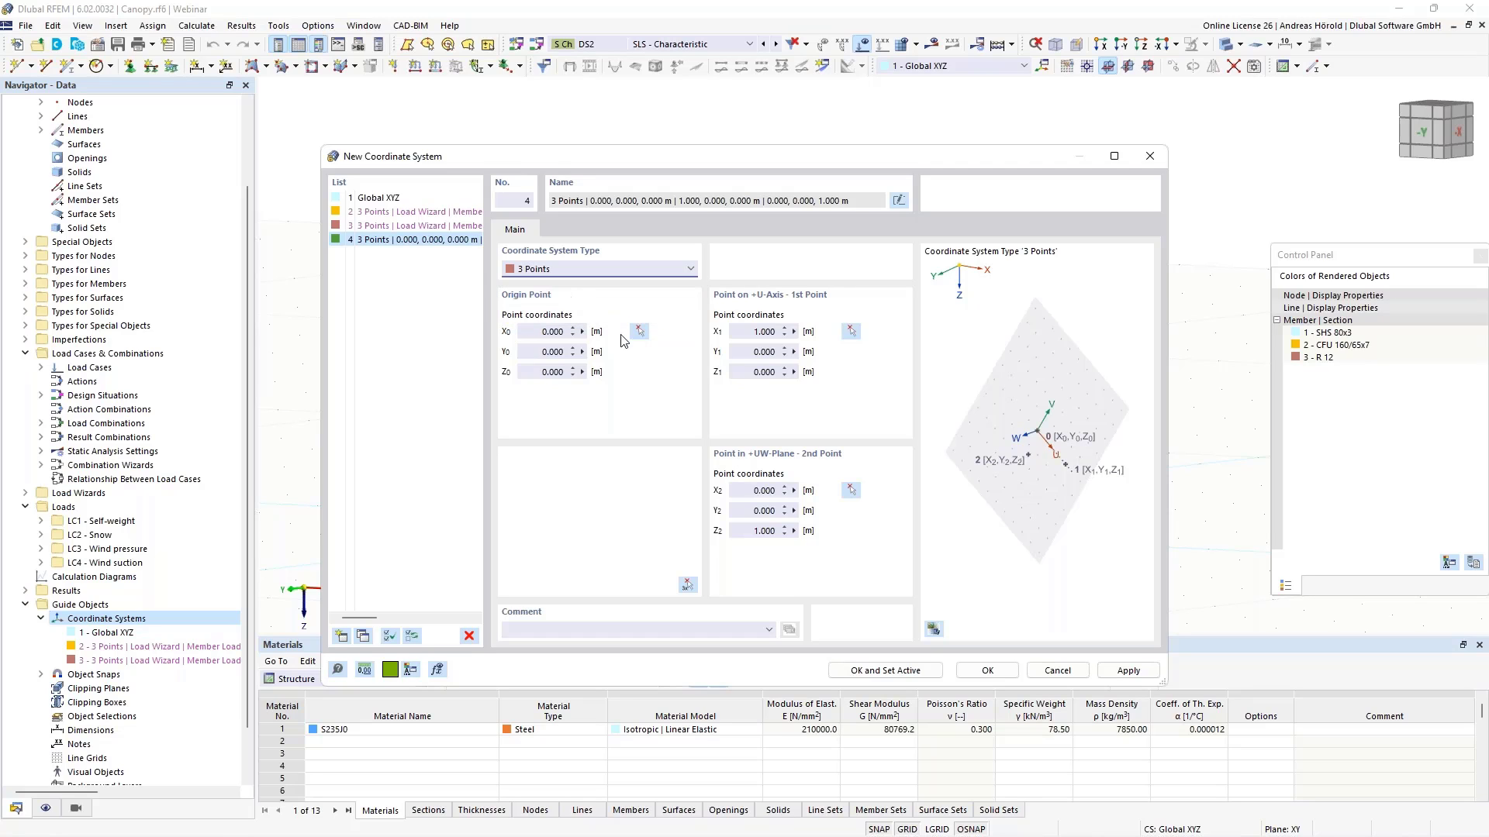
pyautogui.click(639, 332)
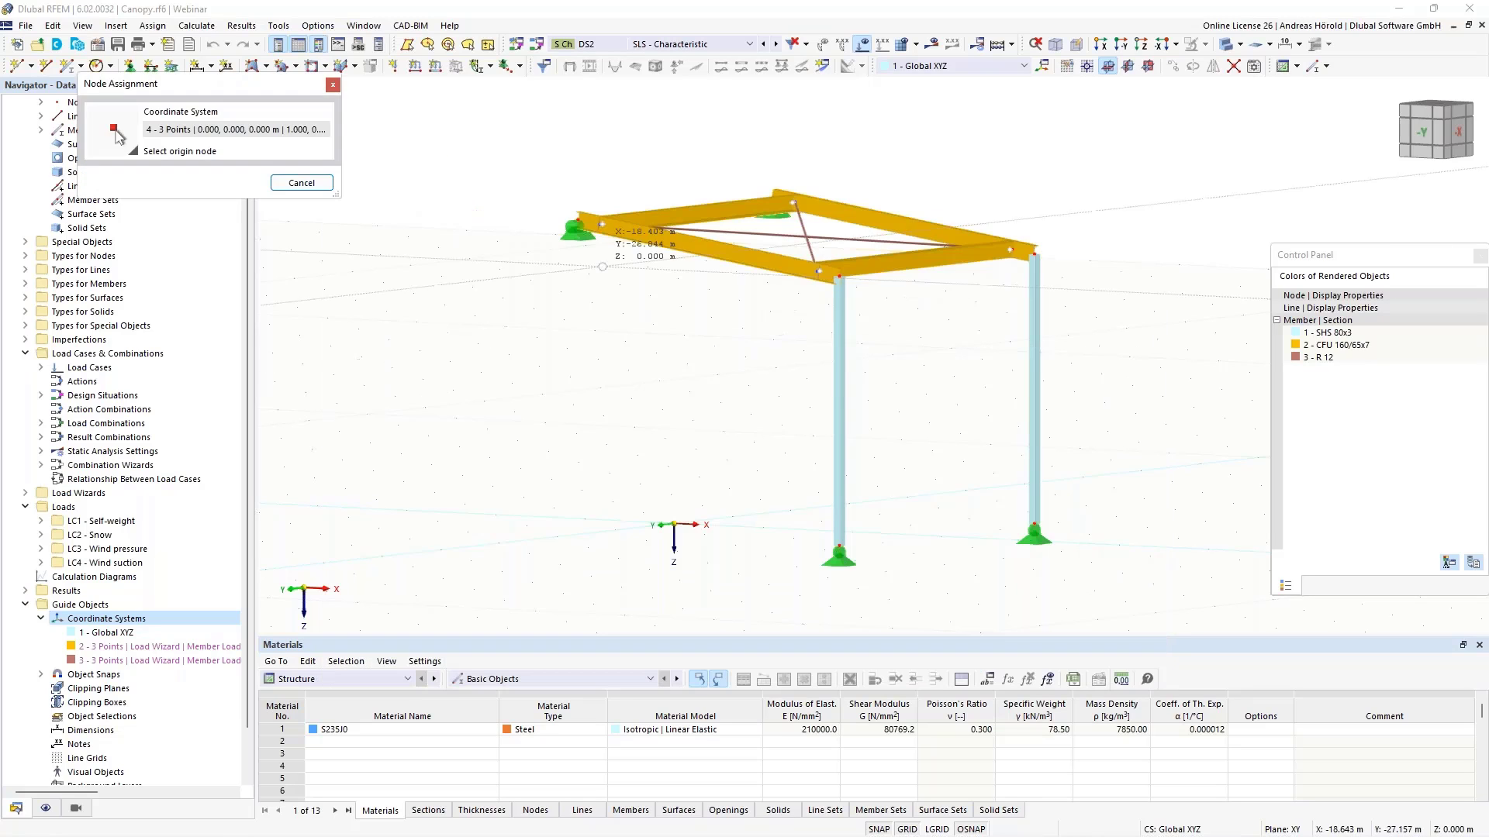
pyautogui.click(576, 221)
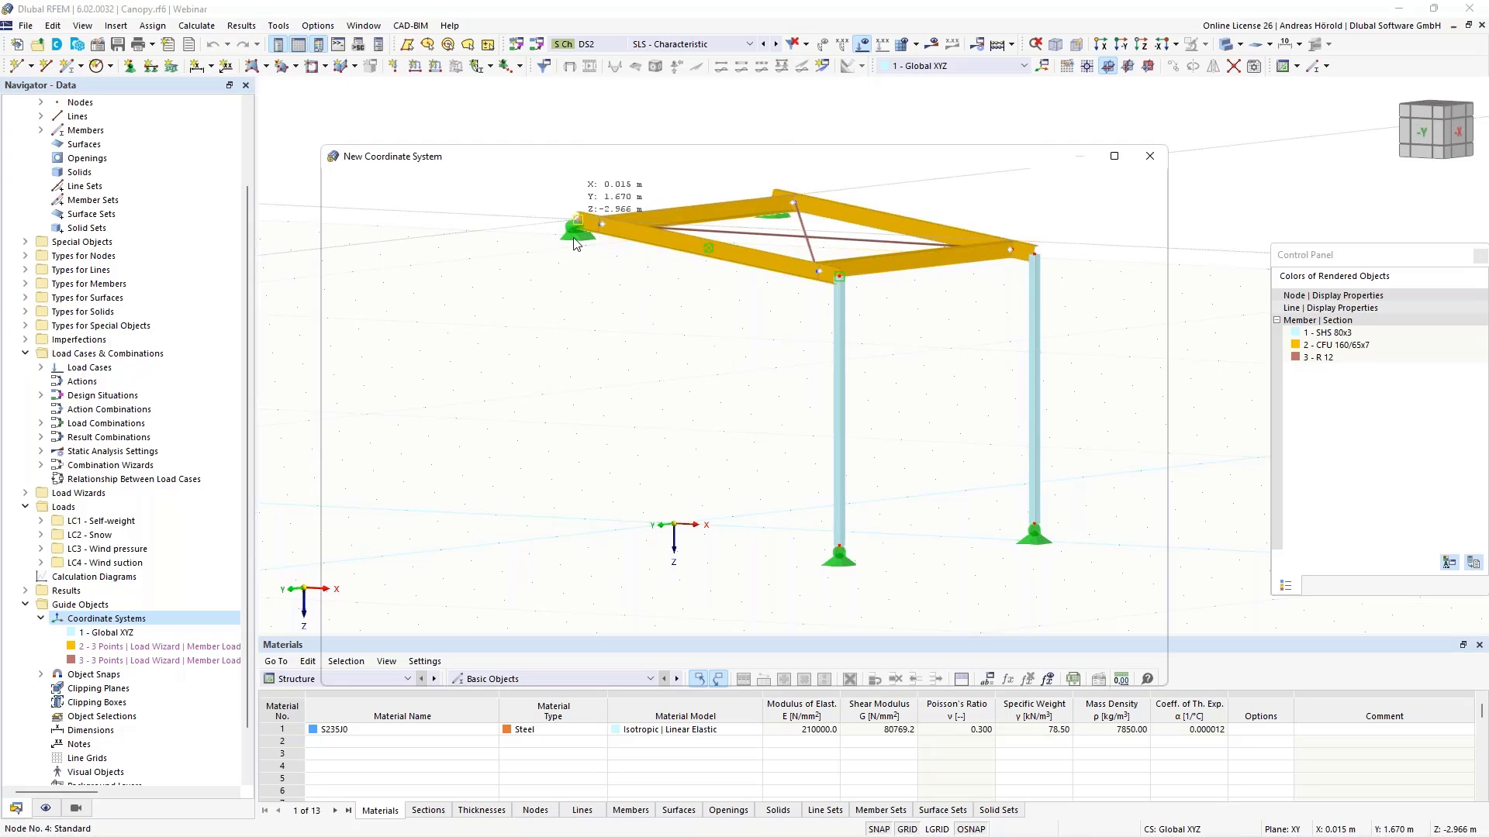
# Step: Pick node 7 as the +U-axis point and the beam joint at 2.950, -1.670, -2.553 m as the UW-plane point, and set the system active
pyautogui.click(850, 332)
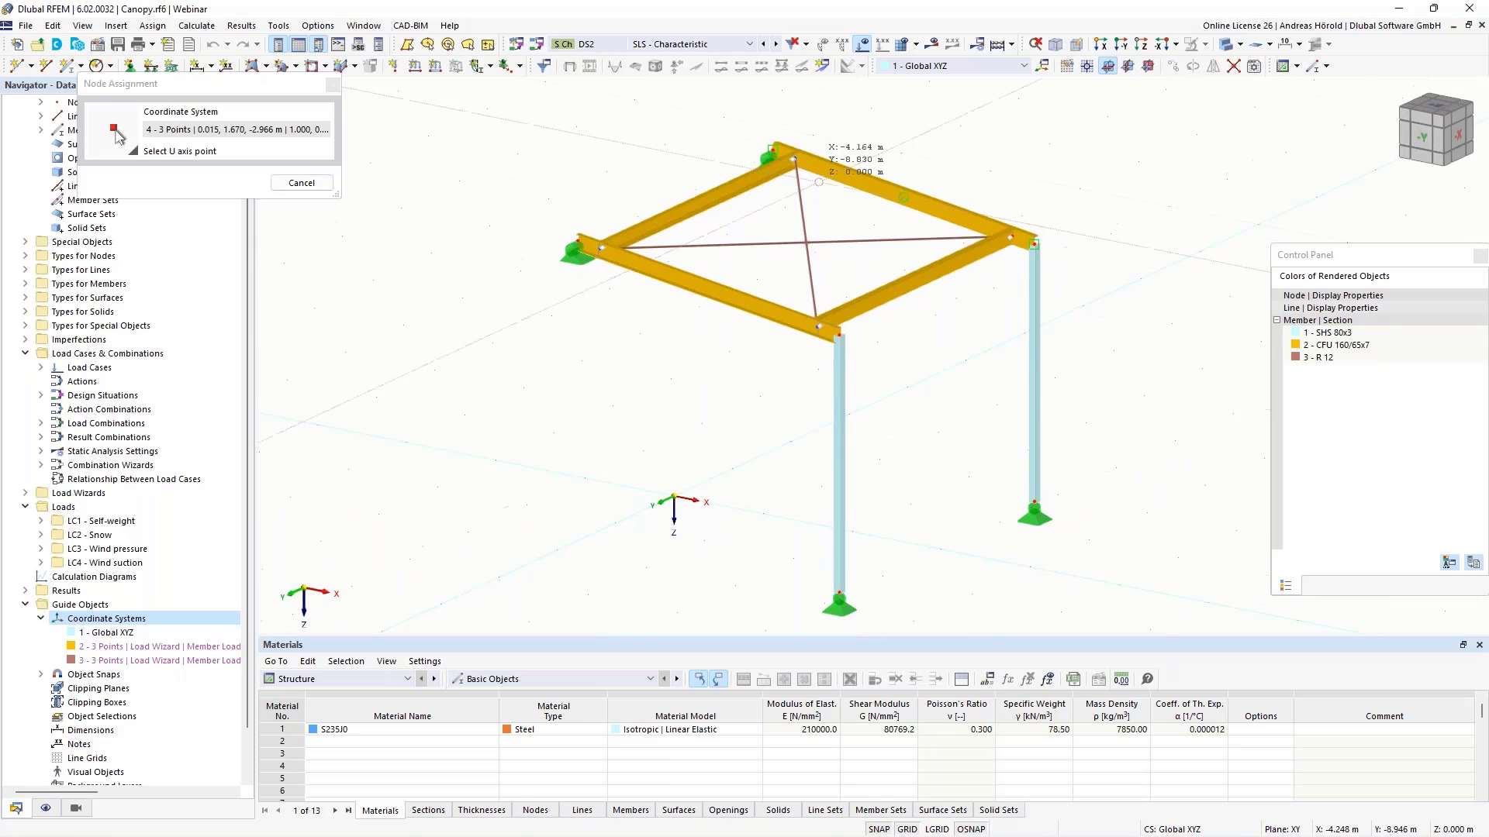
pyautogui.click(793, 159)
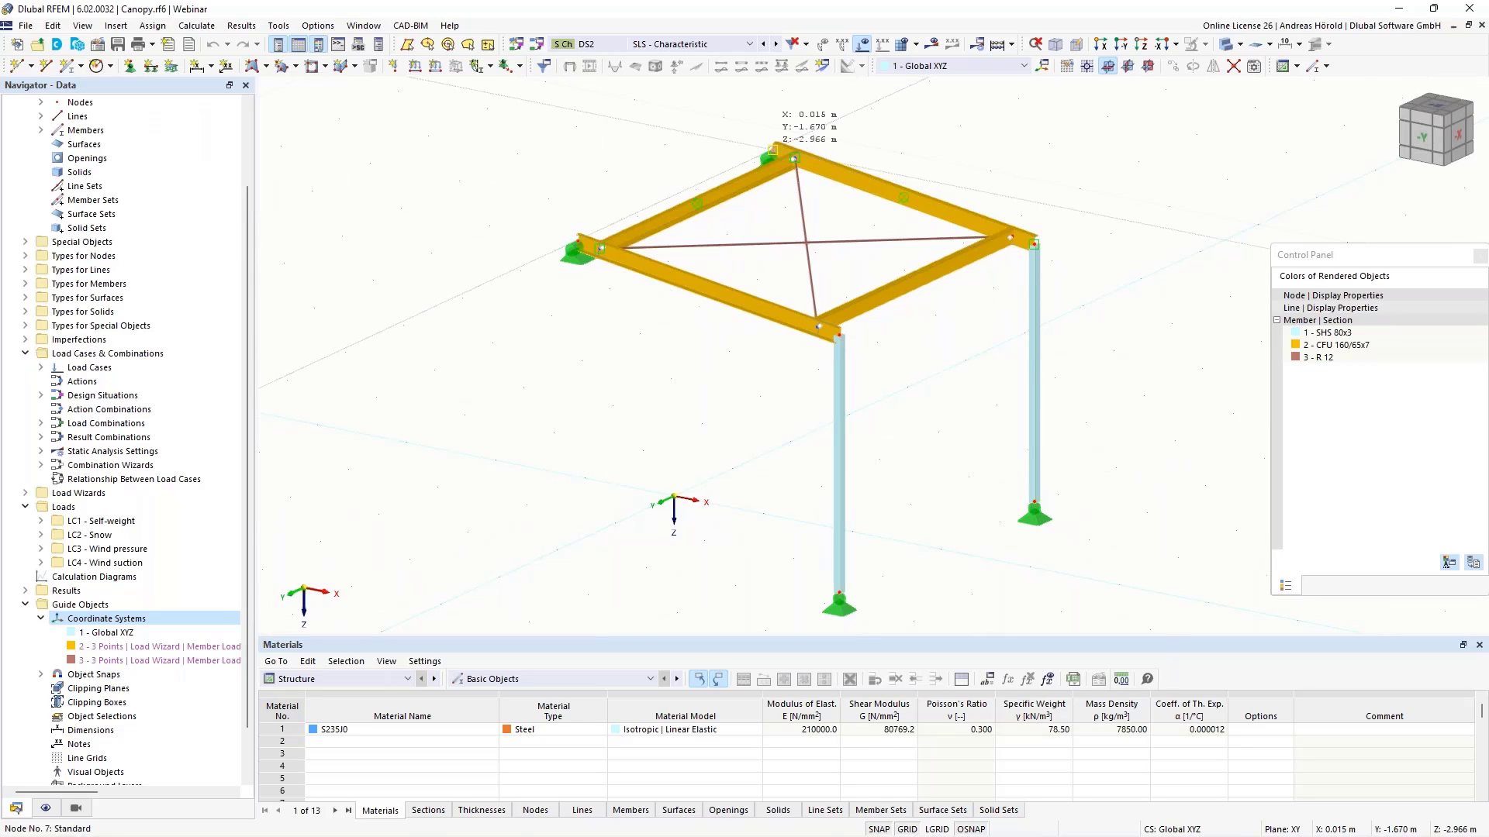
pyautogui.click(850, 491)
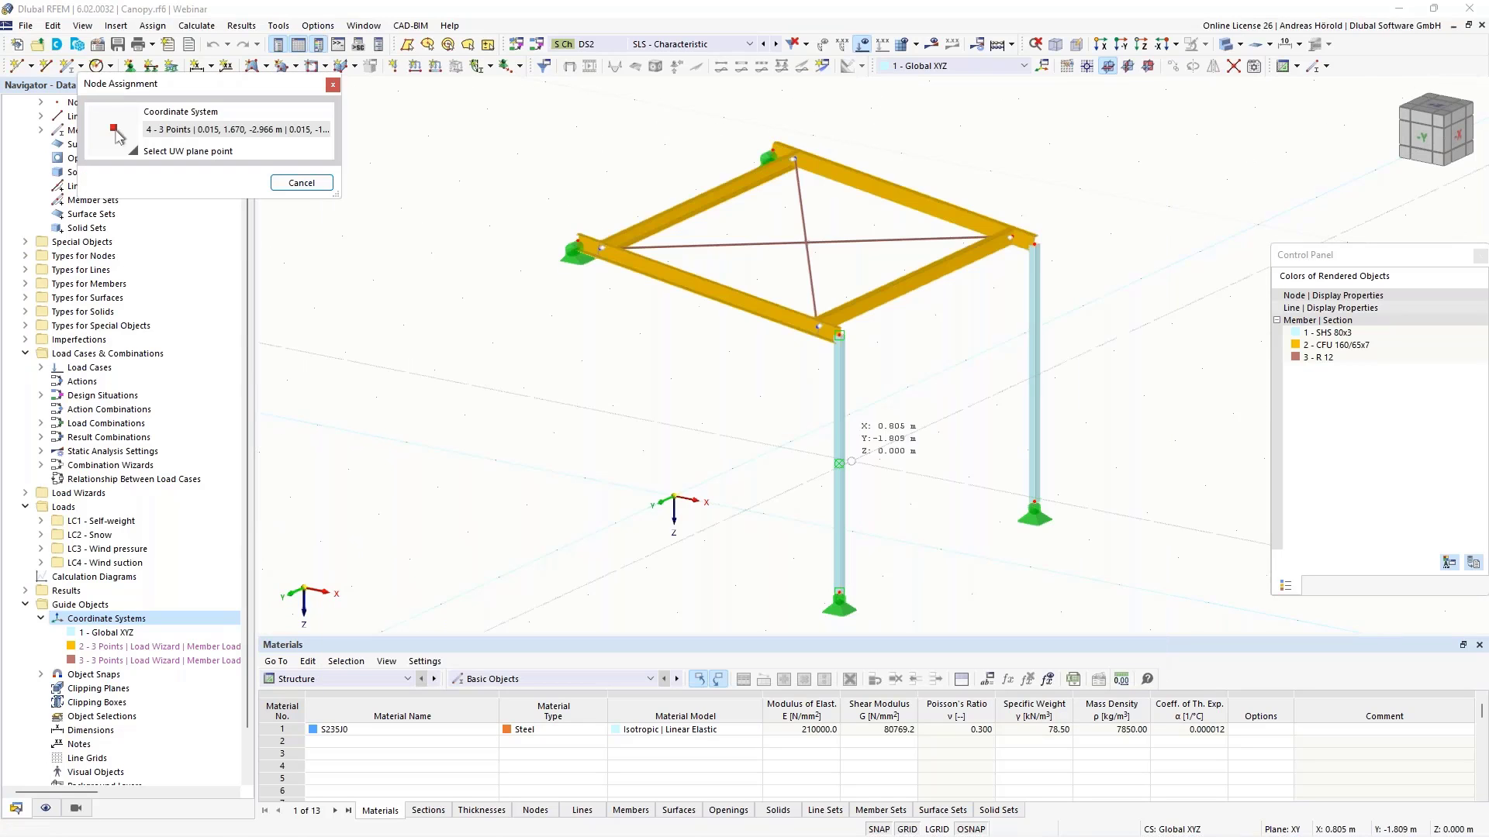
pyautogui.click(1011, 236)
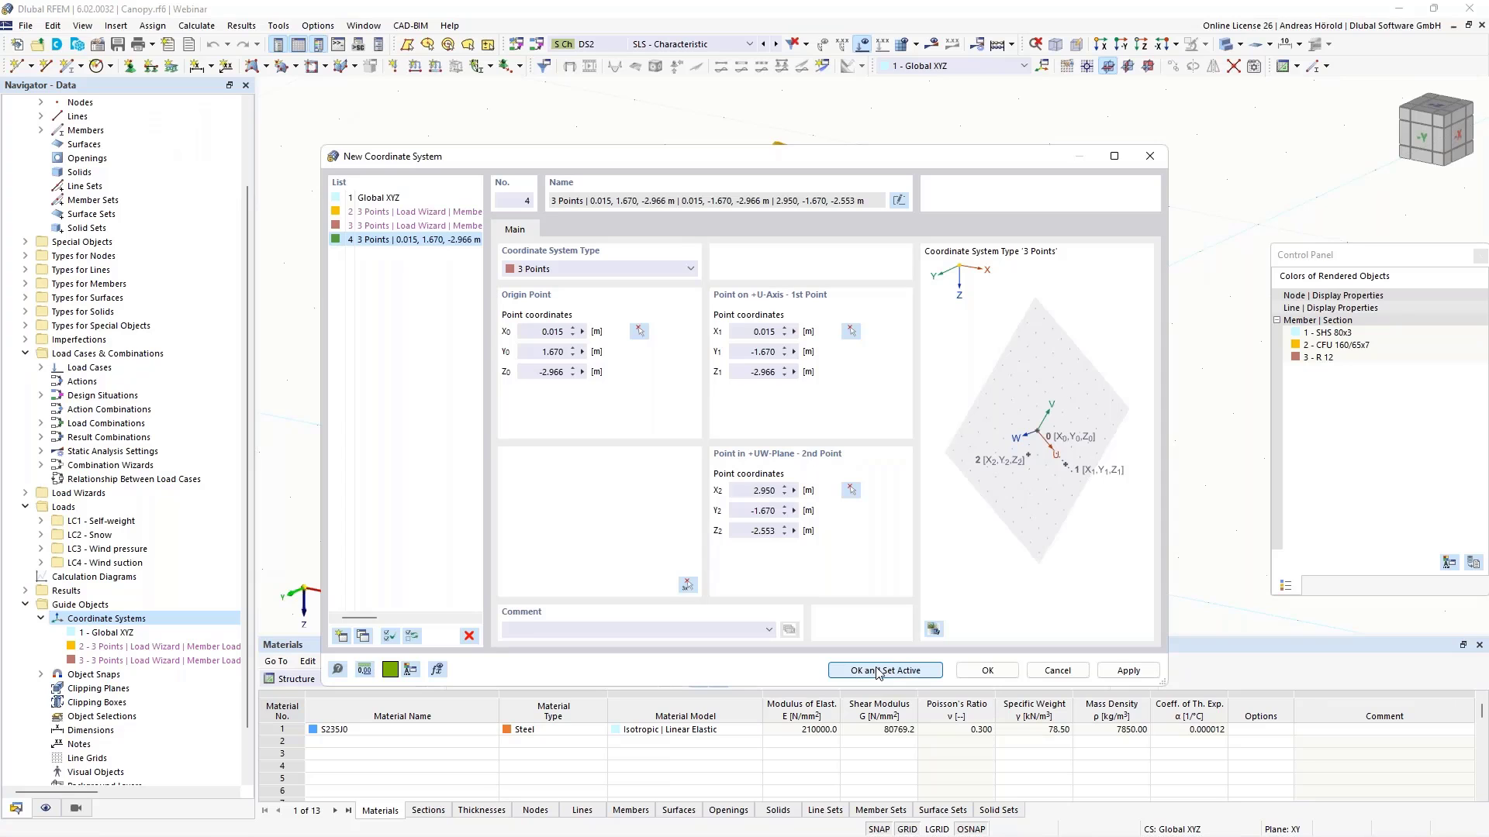
pyautogui.click(879, 671)
# Step: Switch the work plane to the new coordinate system's UW plane and view its grid along the inclined roof from several angles
pyautogui.moveTo(601, 482); pyautogui.dragTo(701, 425, button='middle')
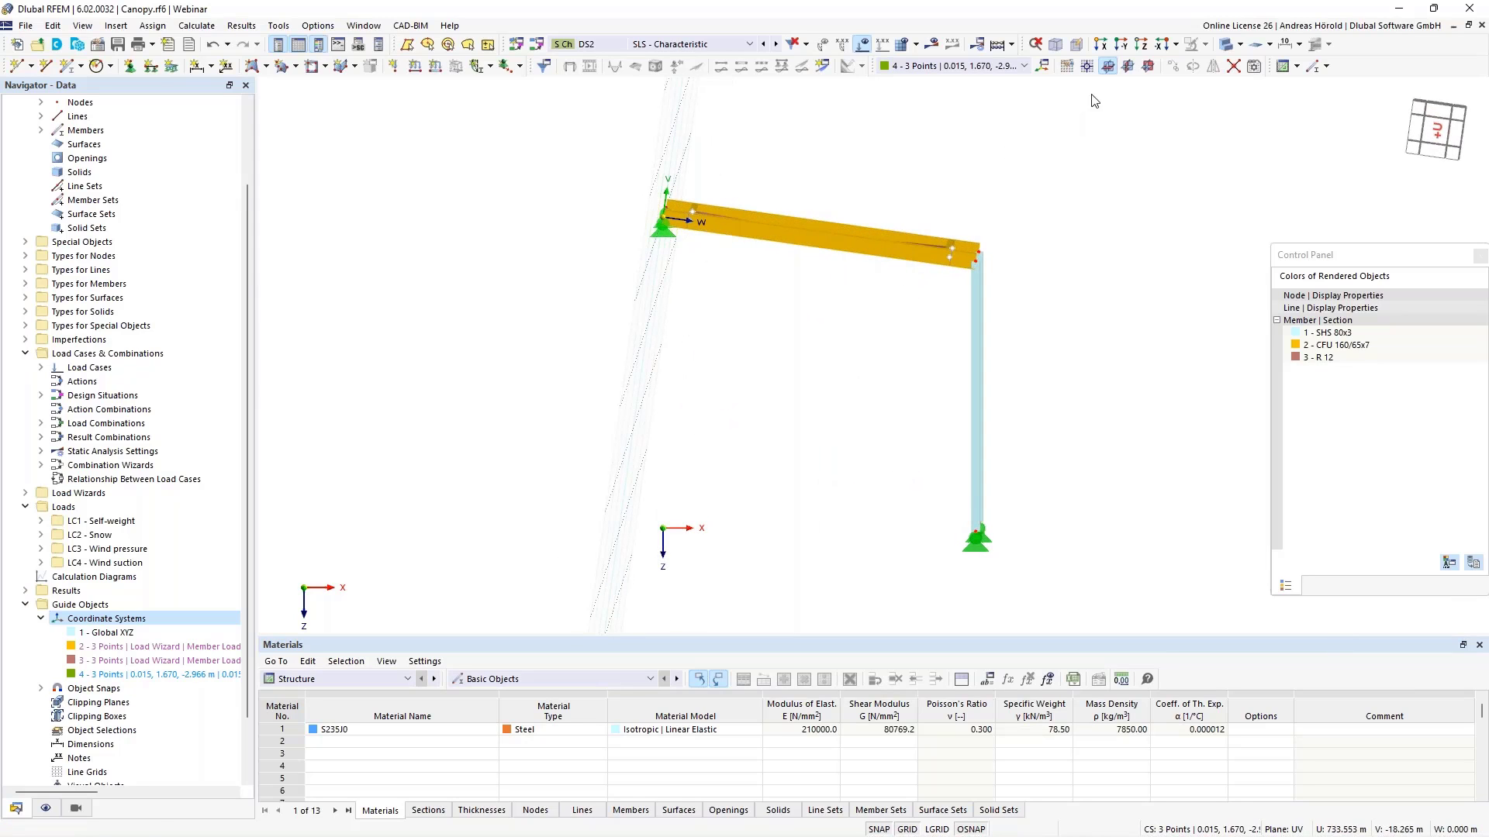
pyautogui.click(1148, 65)
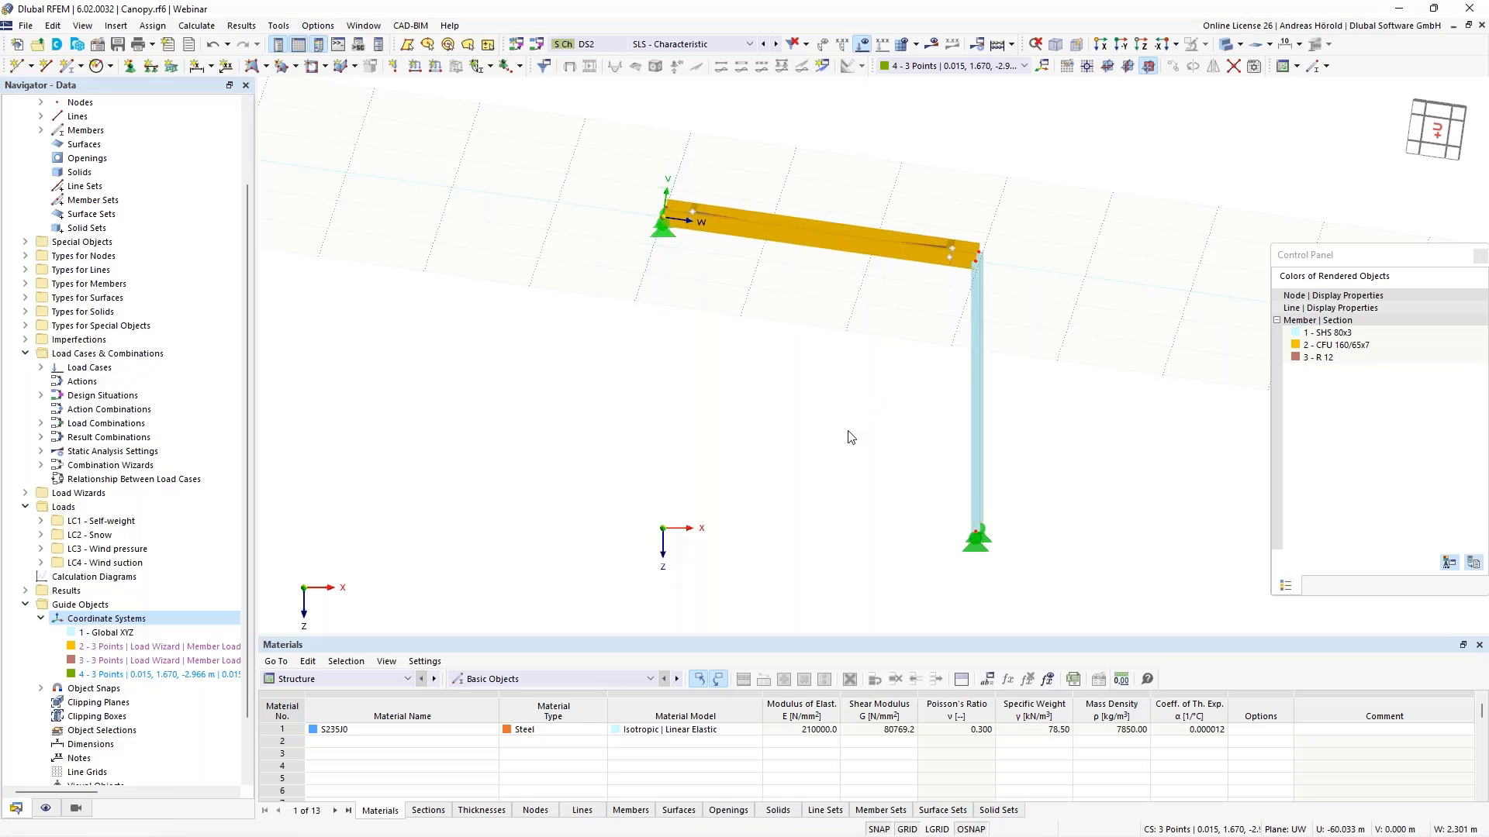
pyautogui.keyDown('ctrl'); pyautogui.moveTo(851, 452); pyautogui.dragTo(854, 436, button='middle'); pyautogui.keyUp('ctrl')
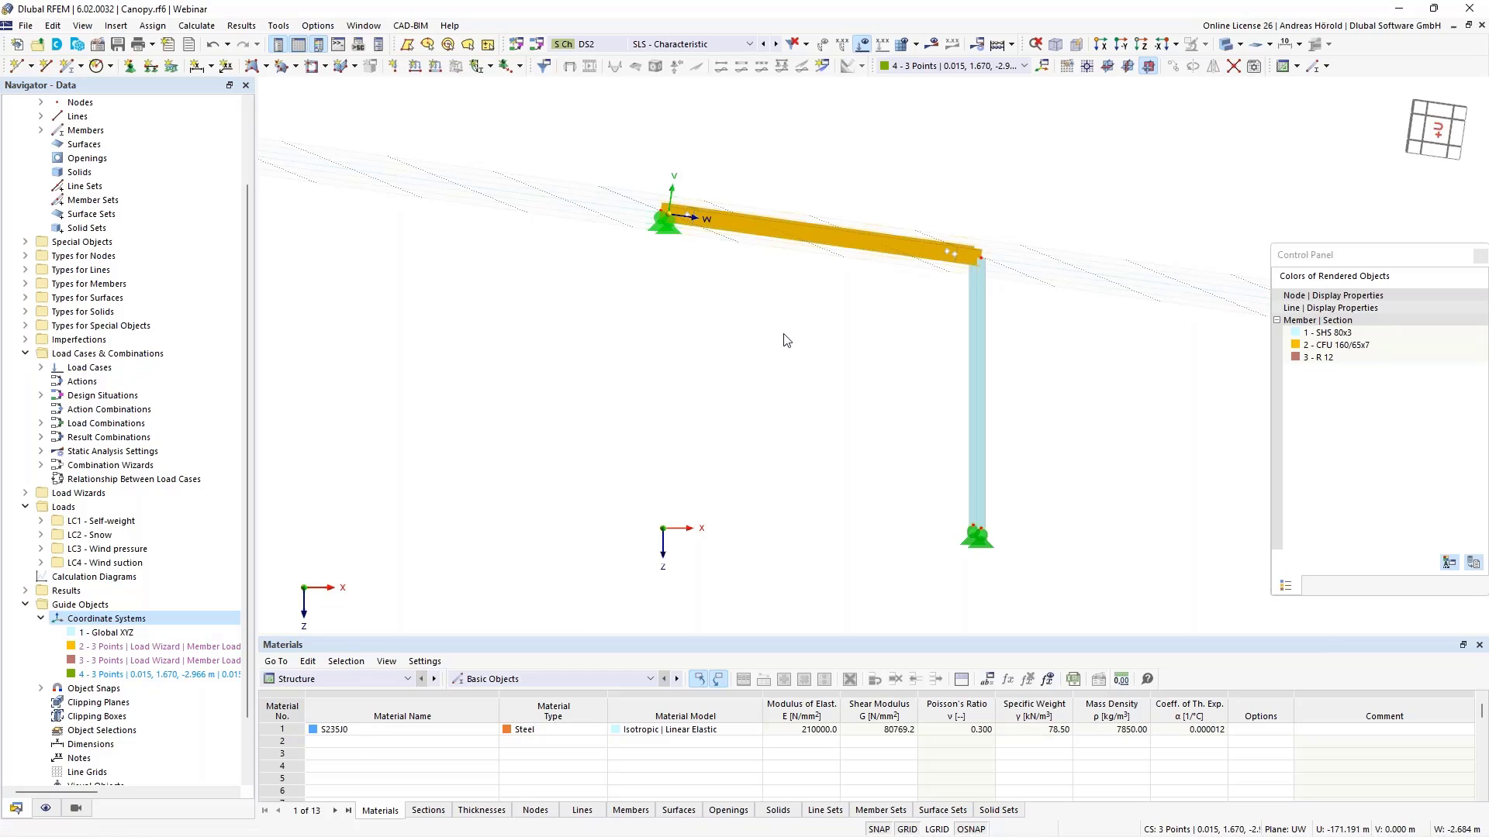
pyautogui.keyDown('ctrl'); pyautogui.moveTo(784, 335); pyautogui.dragTo(761, 359, button='middle'); pyautogui.keyUp('ctrl')
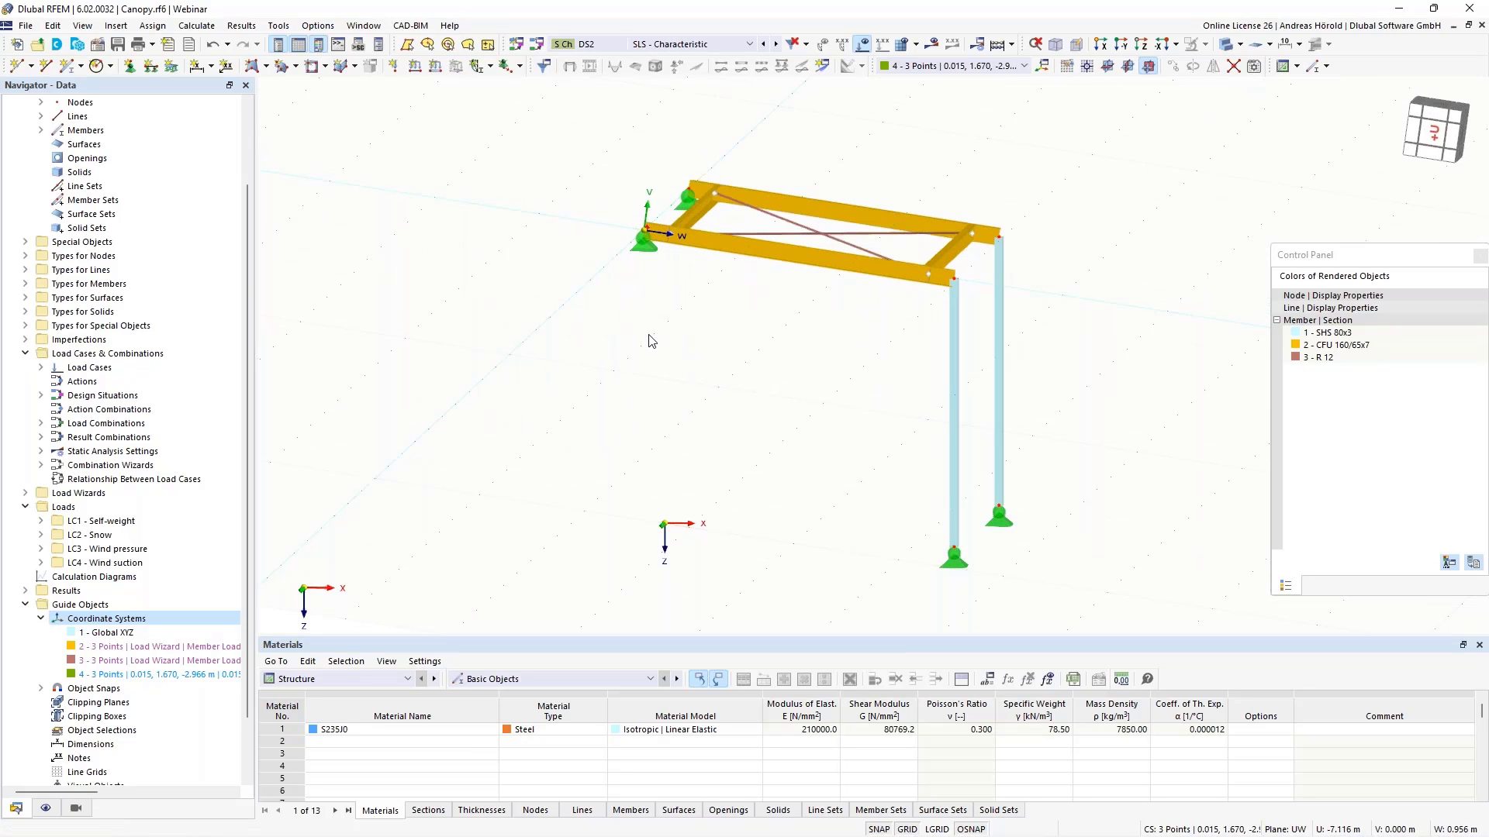
pyautogui.keyDown('ctrl'); pyautogui.moveTo(740, 343); pyautogui.dragTo(602, 391, button='middle'); pyautogui.keyUp('ctrl')
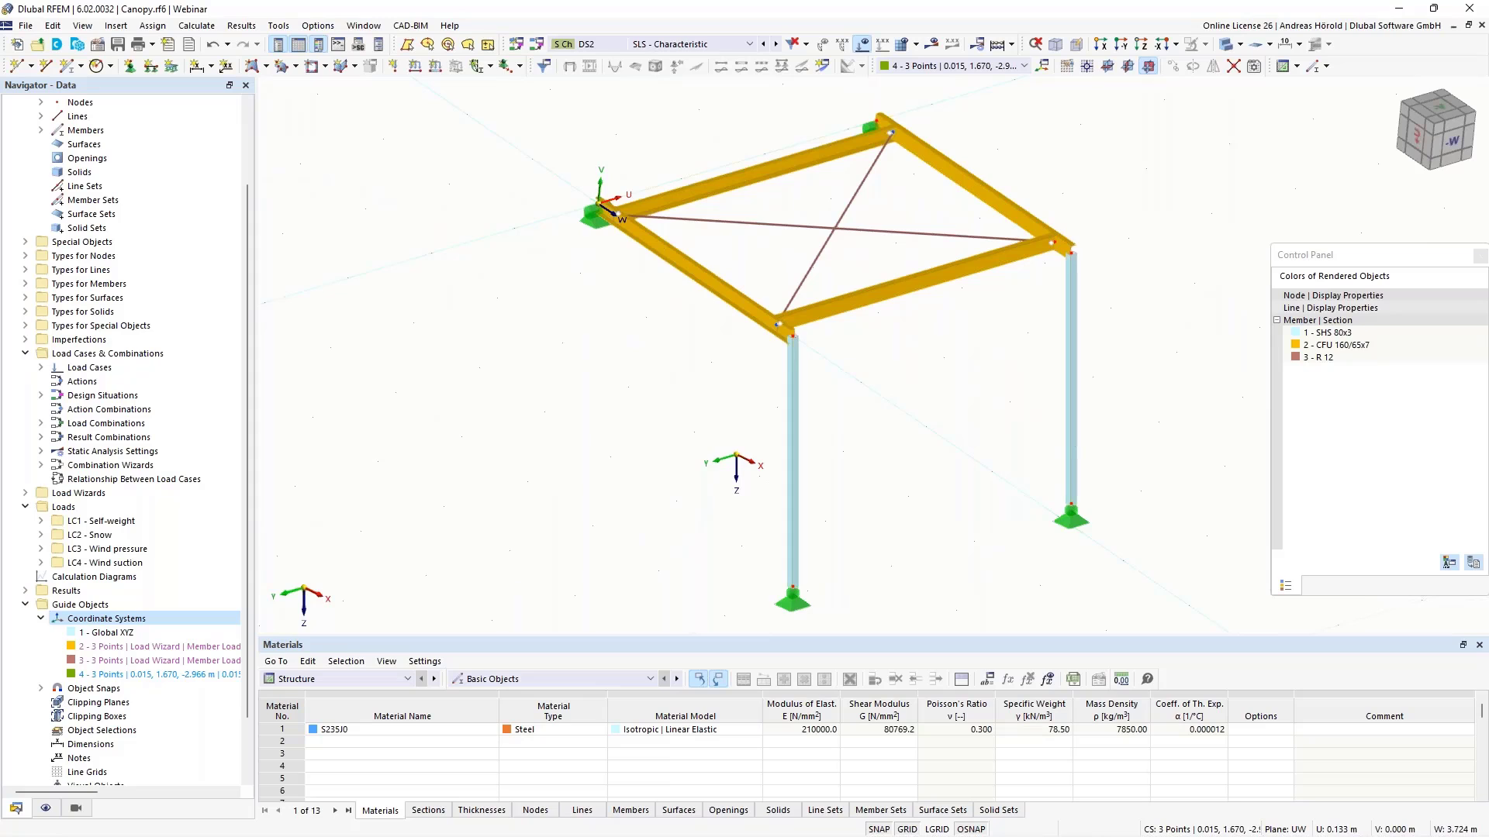
pyautogui.keyDown('ctrl'); pyautogui.moveTo(858, 373); pyautogui.dragTo(664, 432, button='middle'); pyautogui.keyUp('ctrl')
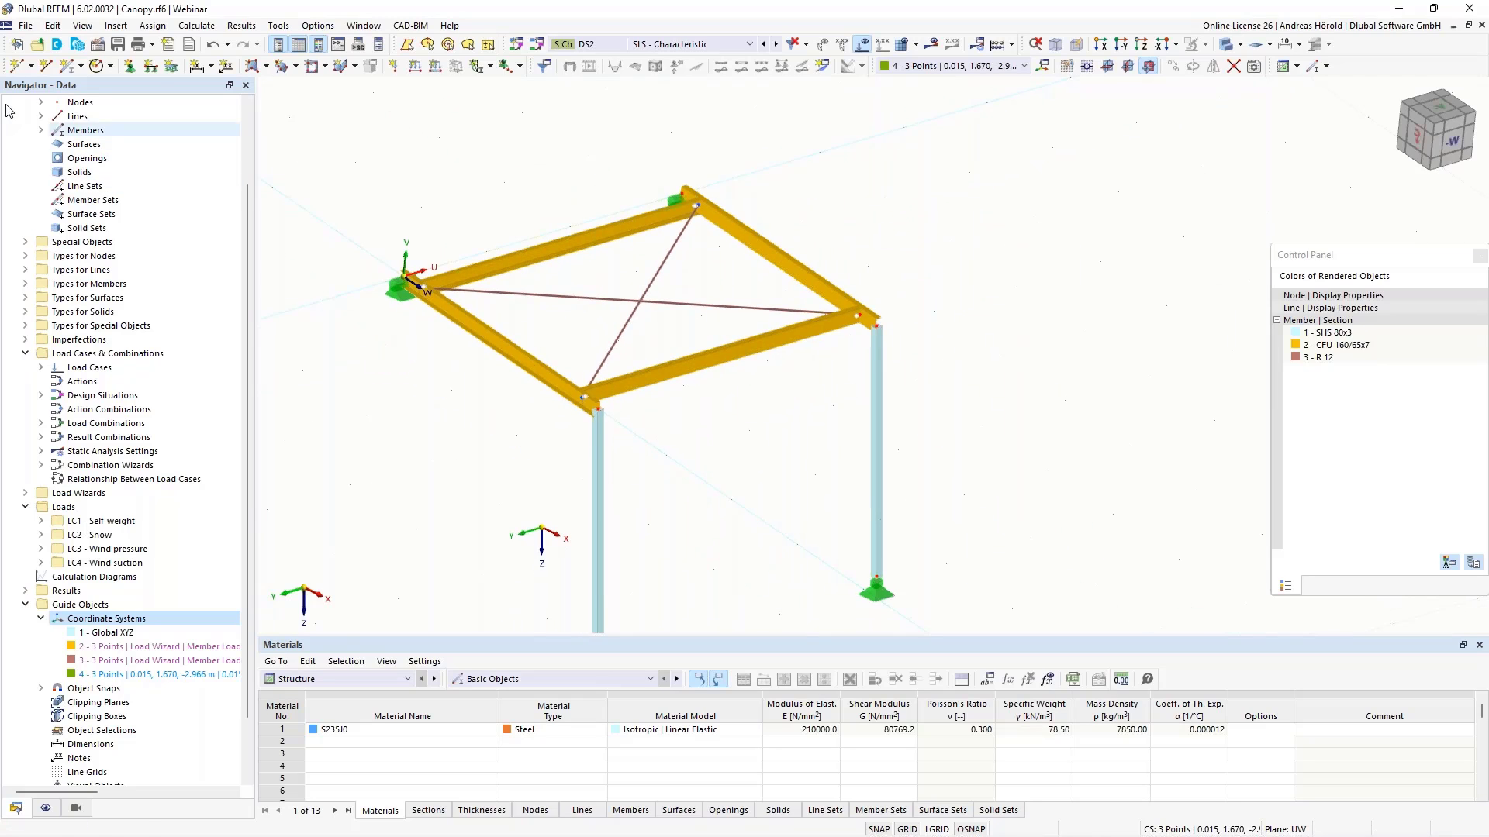
# Step: Start a new single member with section 2 - CFU 160/65x7
pyautogui.click(66, 68)
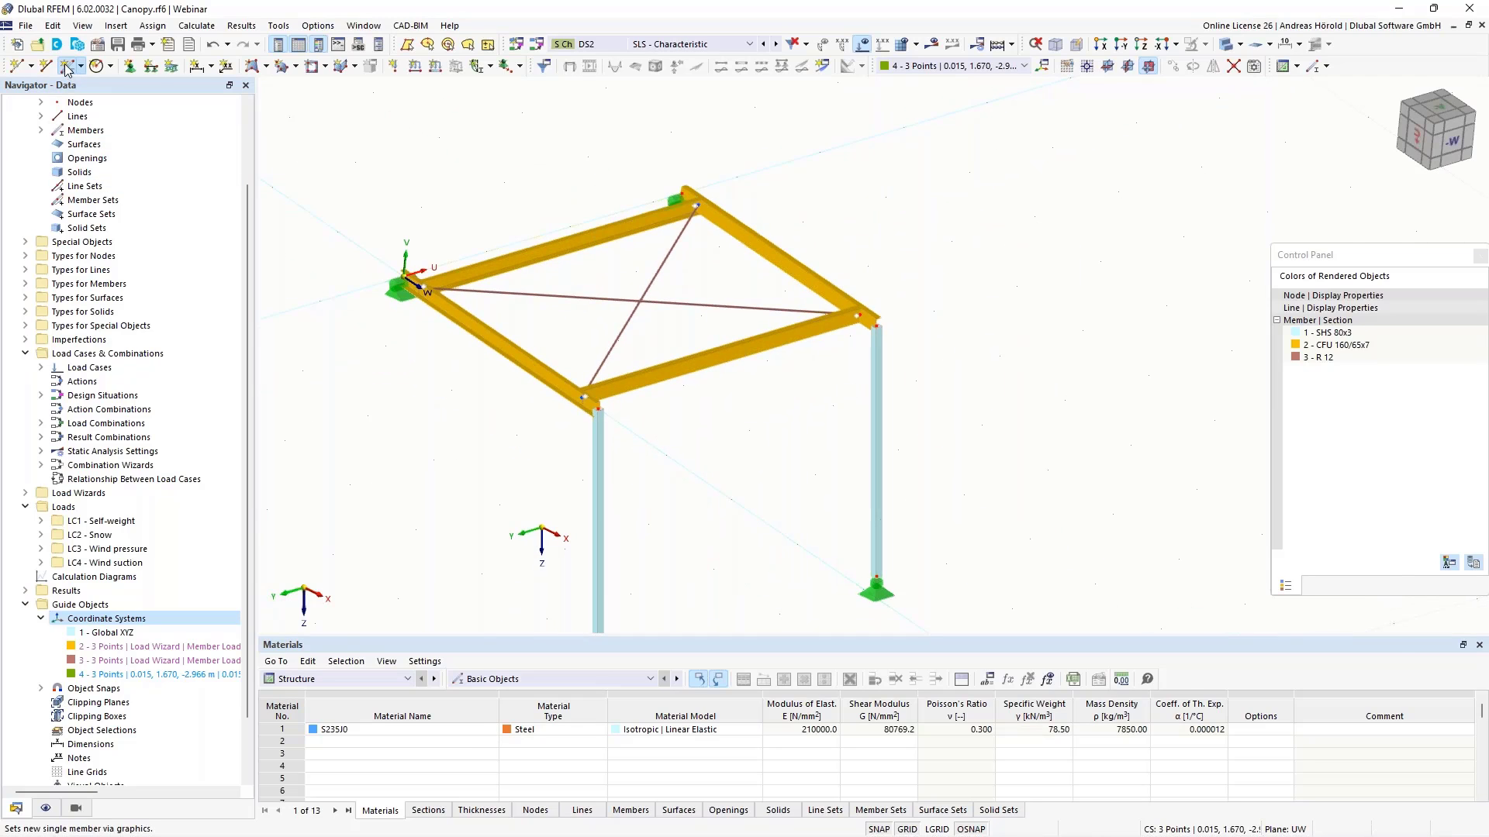
pyautogui.click(548, 179)
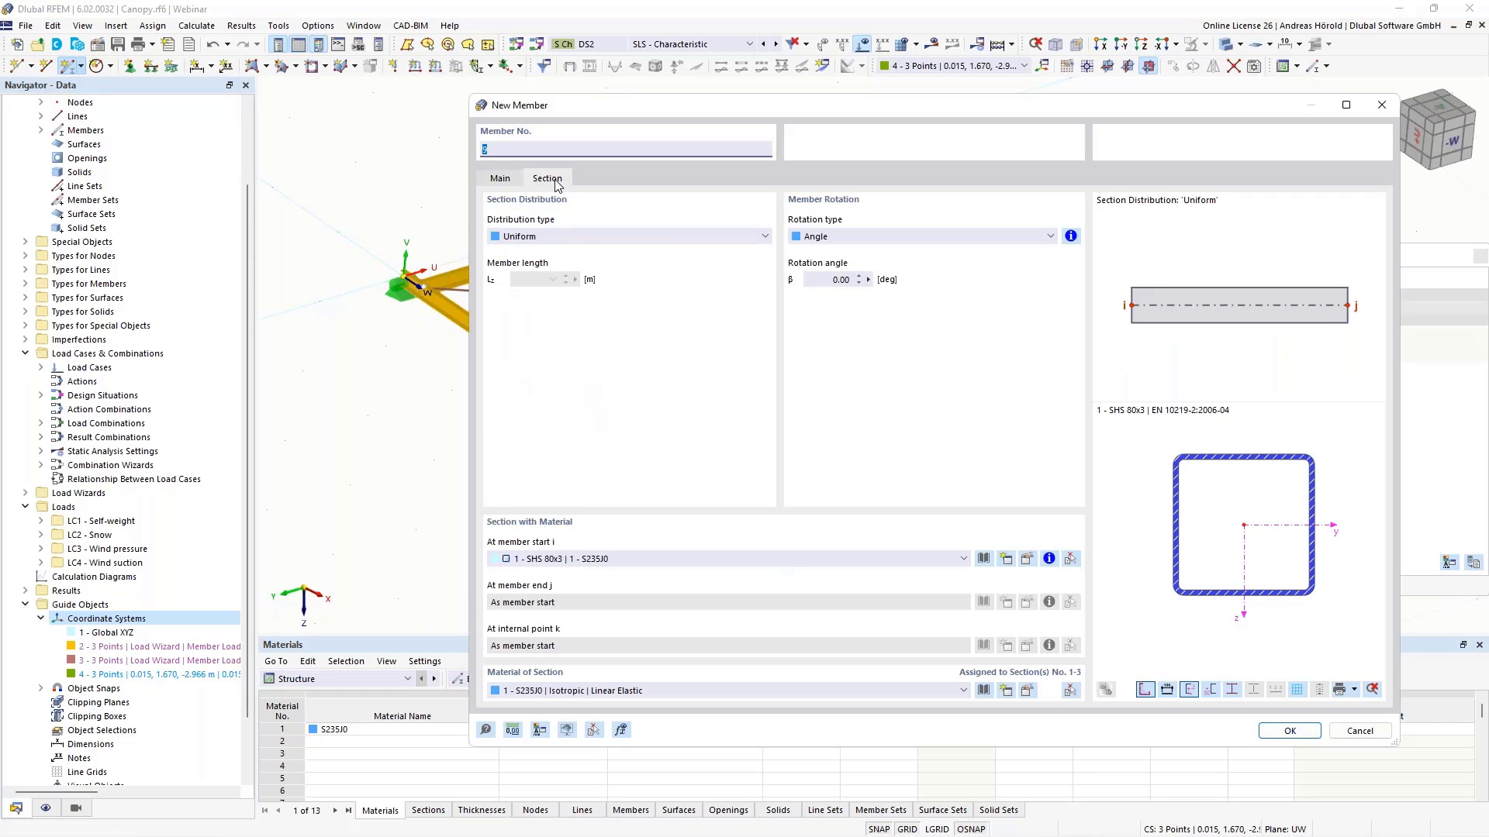
pyautogui.click(741, 558)
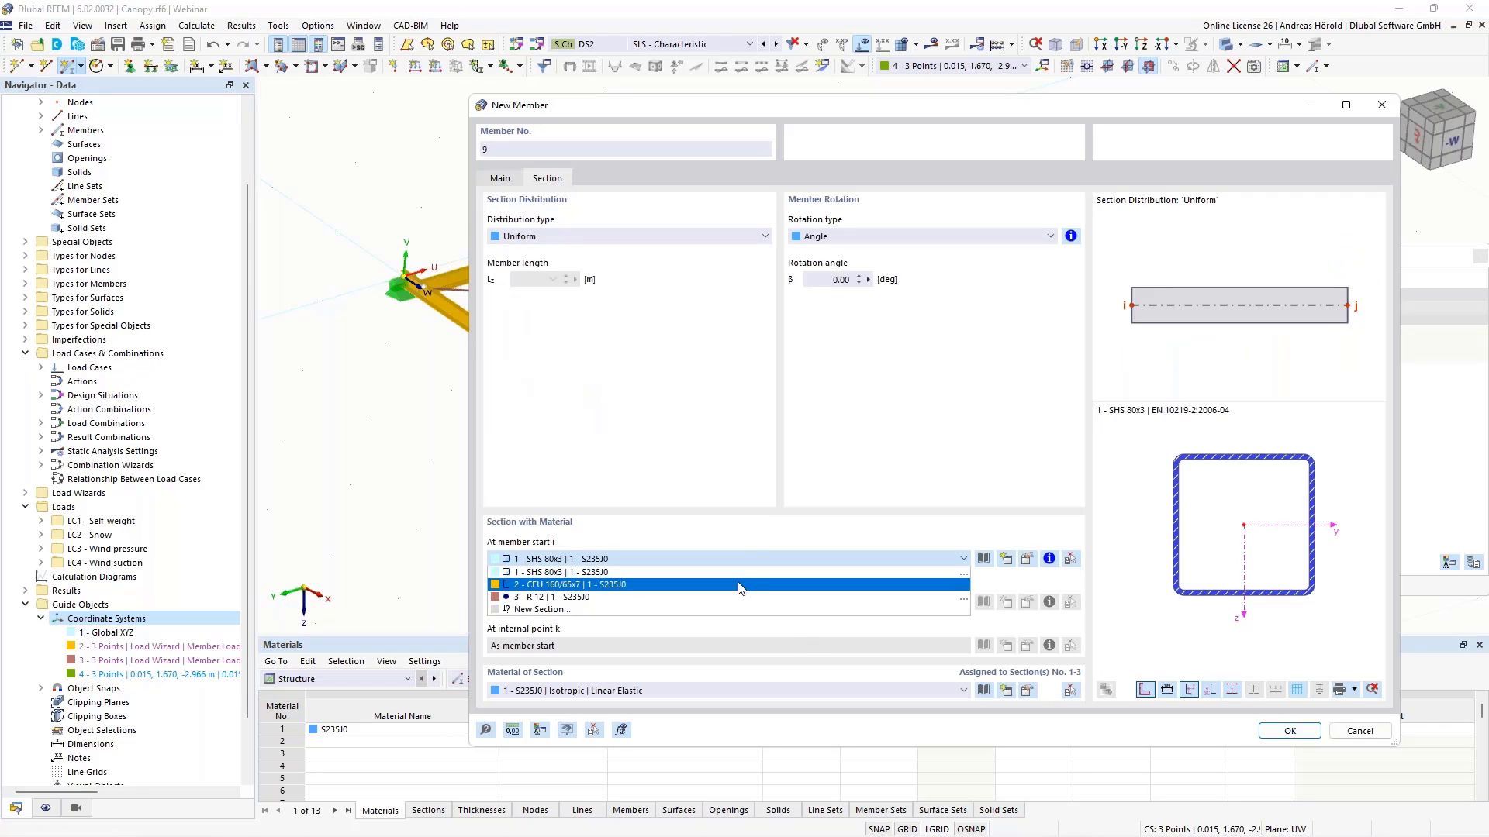
pyautogui.click(740, 584)
pyautogui.click(1287, 731)
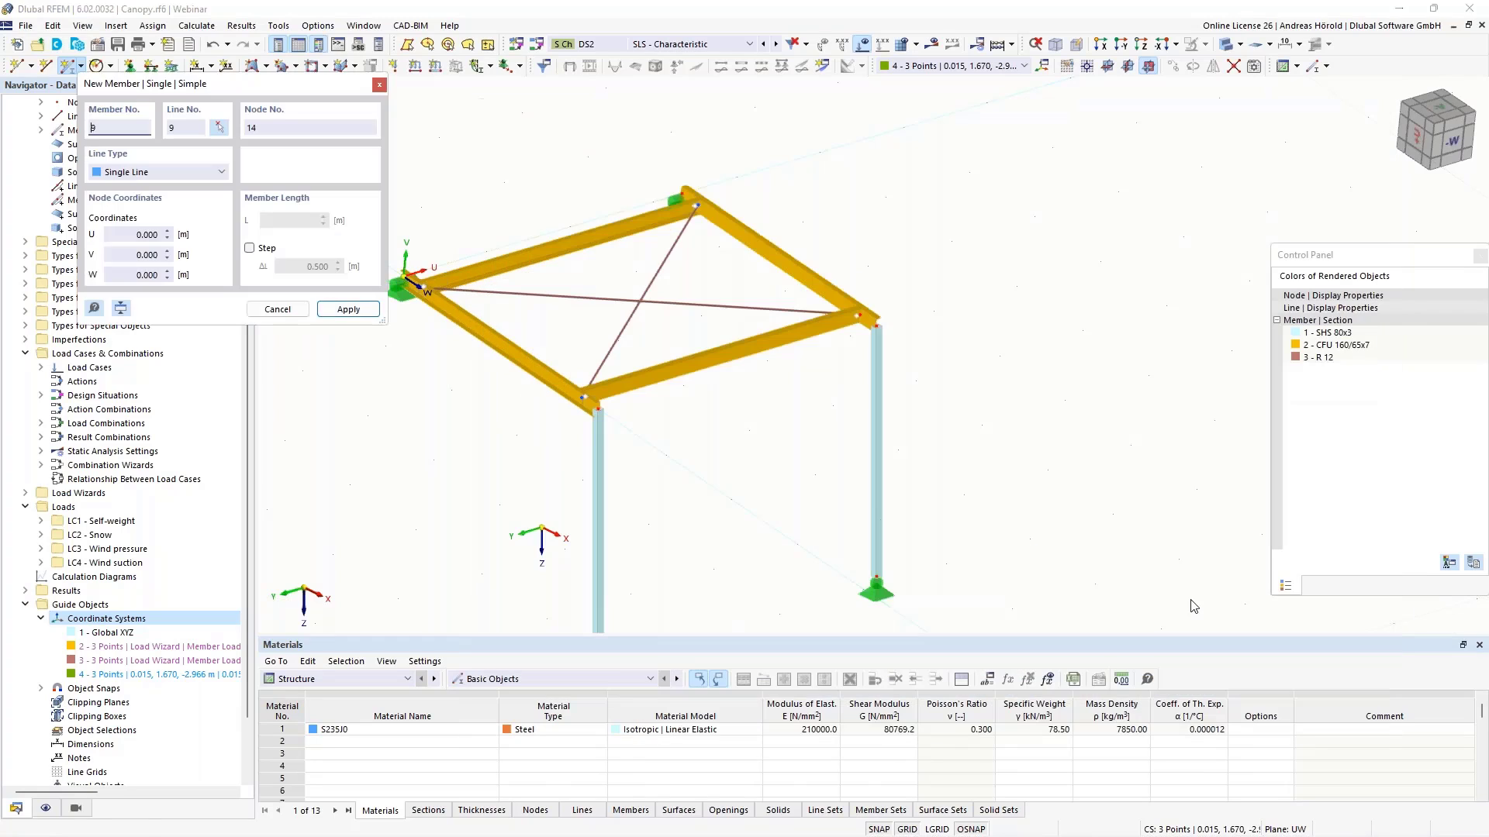
# Step: Draw two parallel 3 m members in the UW plane beside the roof, at U = 4 m and about U = 5 m
pyautogui.click(737, 176)
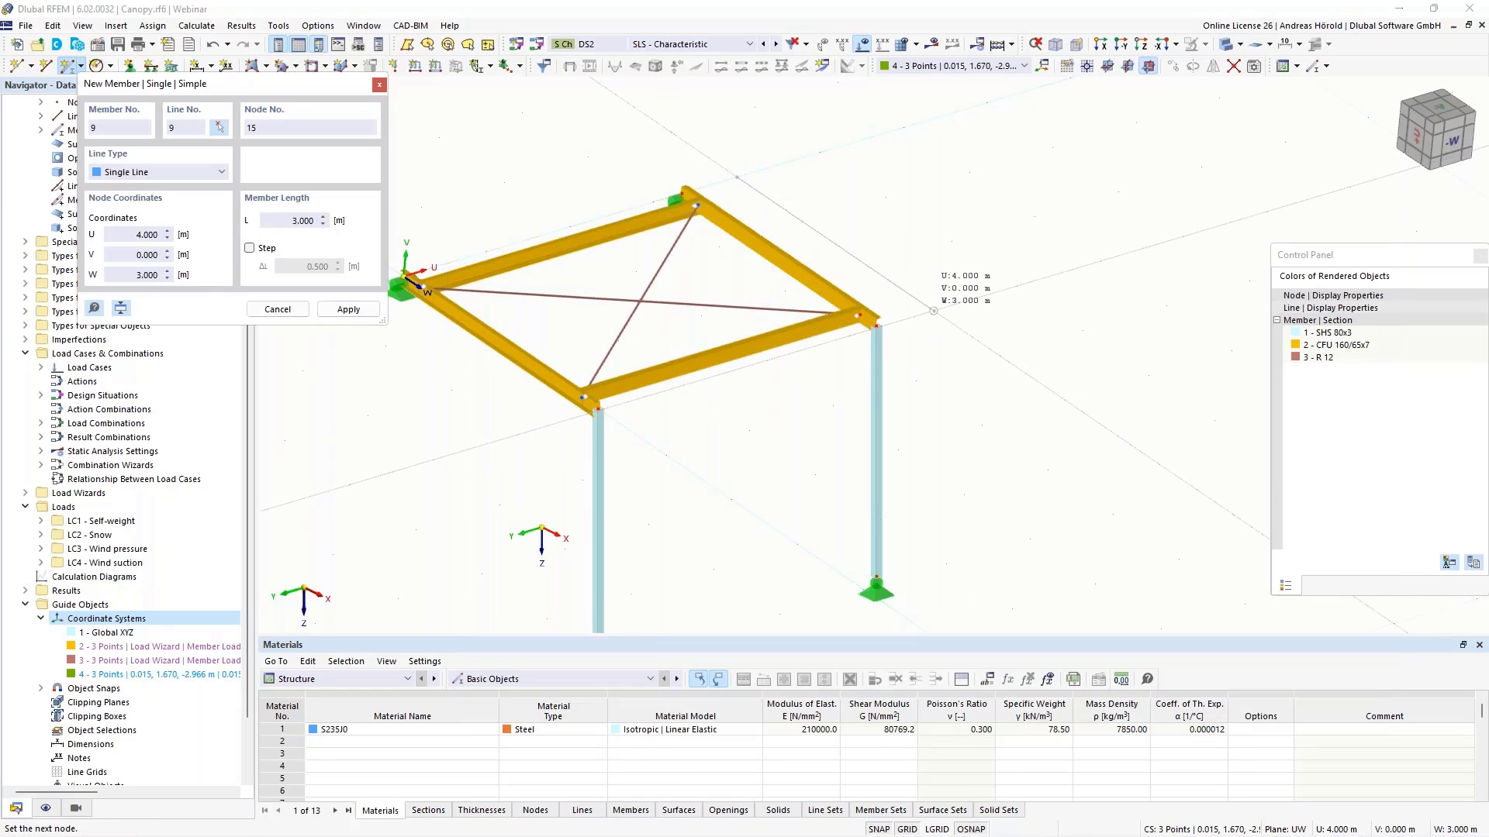
pyautogui.click(934, 313)
pyautogui.click(819, 153)
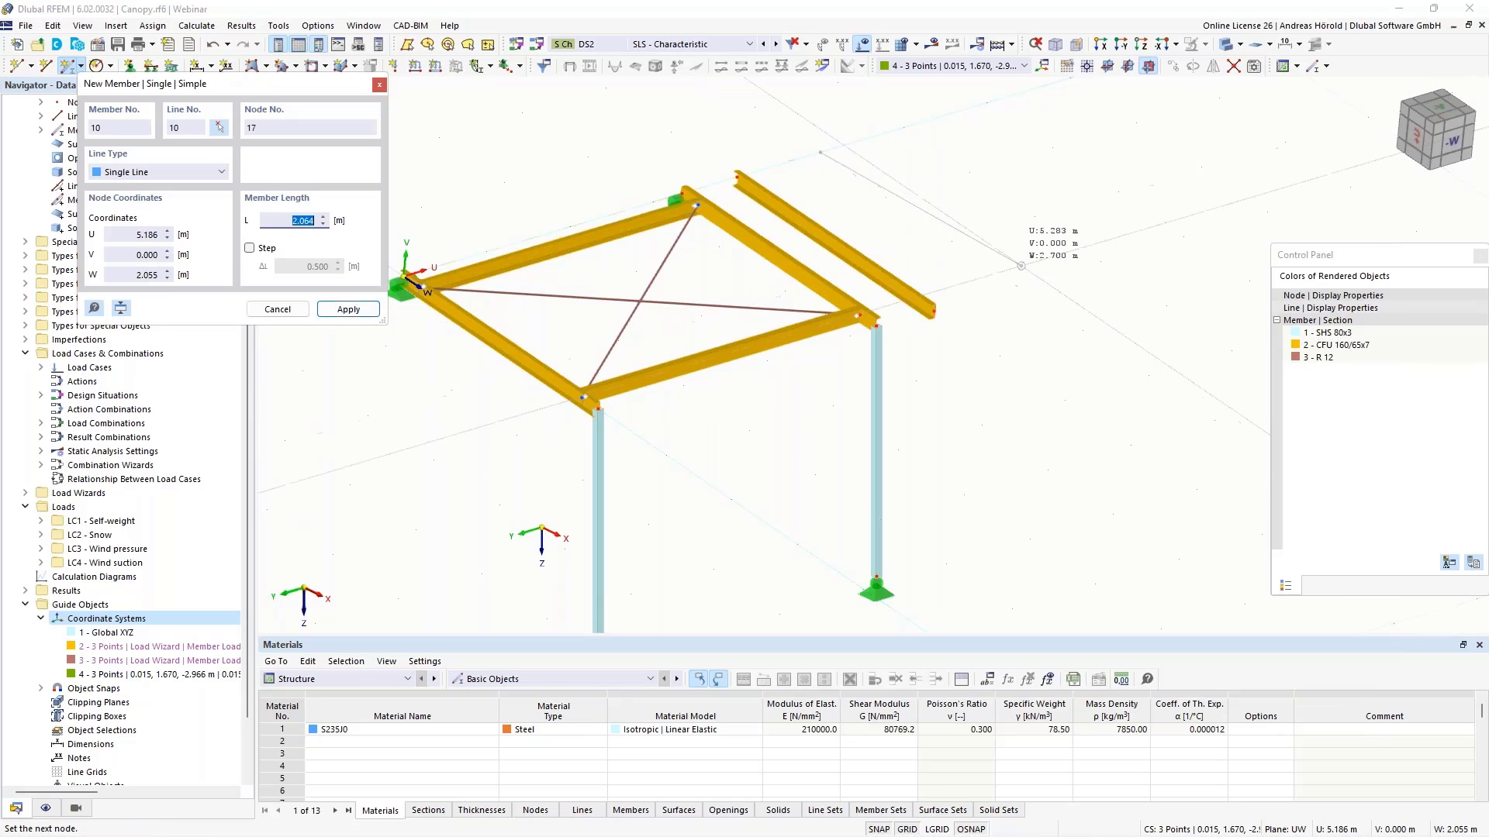
pyautogui.click(1018, 290)
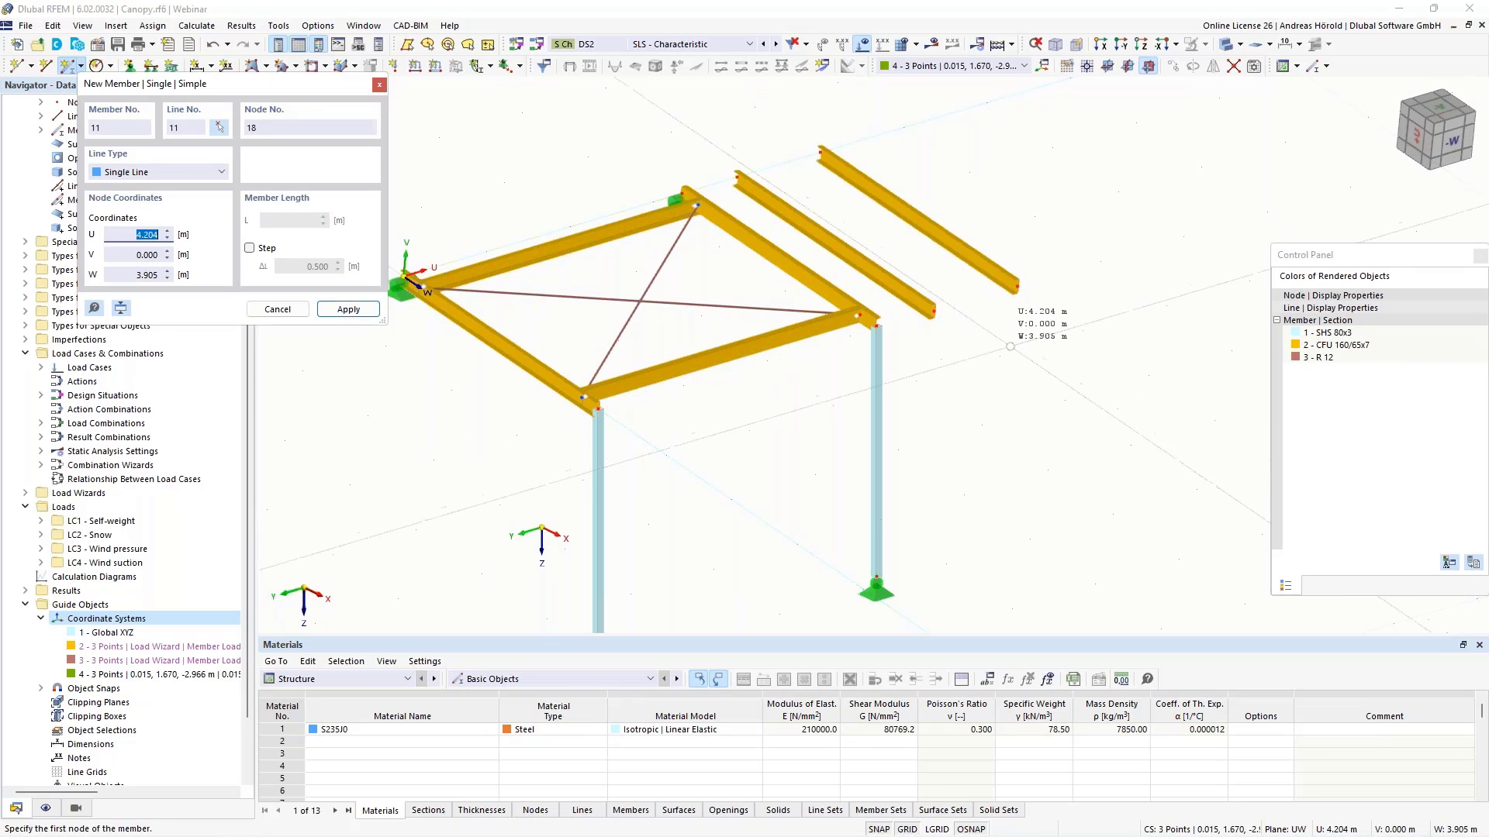
pyautogui.press('Escape')
# Step: Examine the alignment of the two added members with the roof along the new coordinate system's axes and from below
pyautogui.moveTo(1006, 419)
pyautogui.keyDown('ctrl'); pyautogui.mouseDown(button='middle')
pyautogui.moveTo(1054, 329)
pyautogui.moveTo(1005, 418)
pyautogui.mouseUp(button='middle'); pyautogui.keyUp('ctrl')
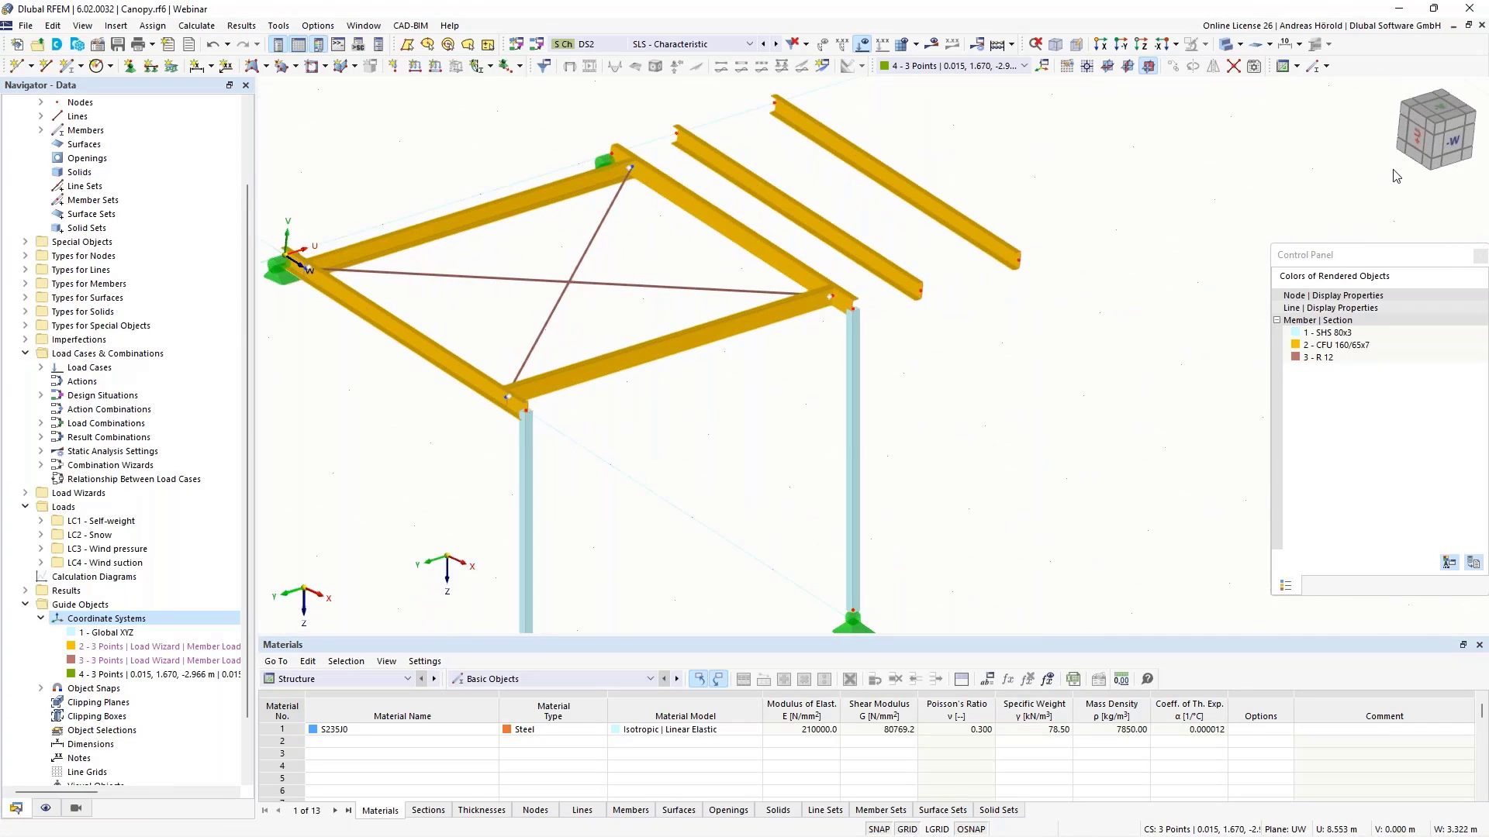
pyautogui.click(1417, 138)
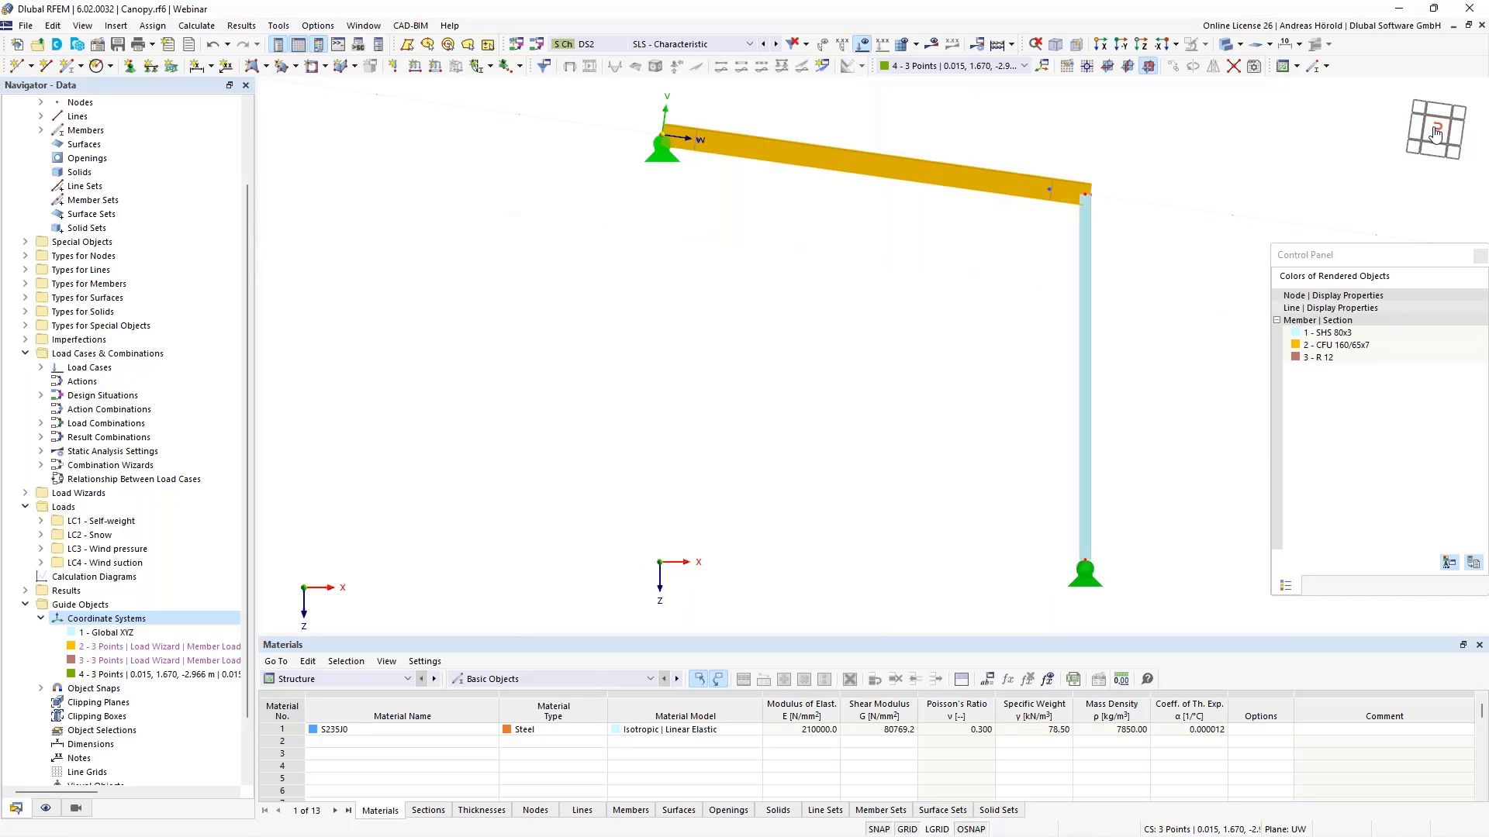
pyautogui.moveTo(1342, 177); pyautogui.dragTo(1340, 171, button='middle')
pyautogui.moveTo(1386, 165); pyautogui.dragTo(1465, 167)
pyautogui.click(1412, 127)
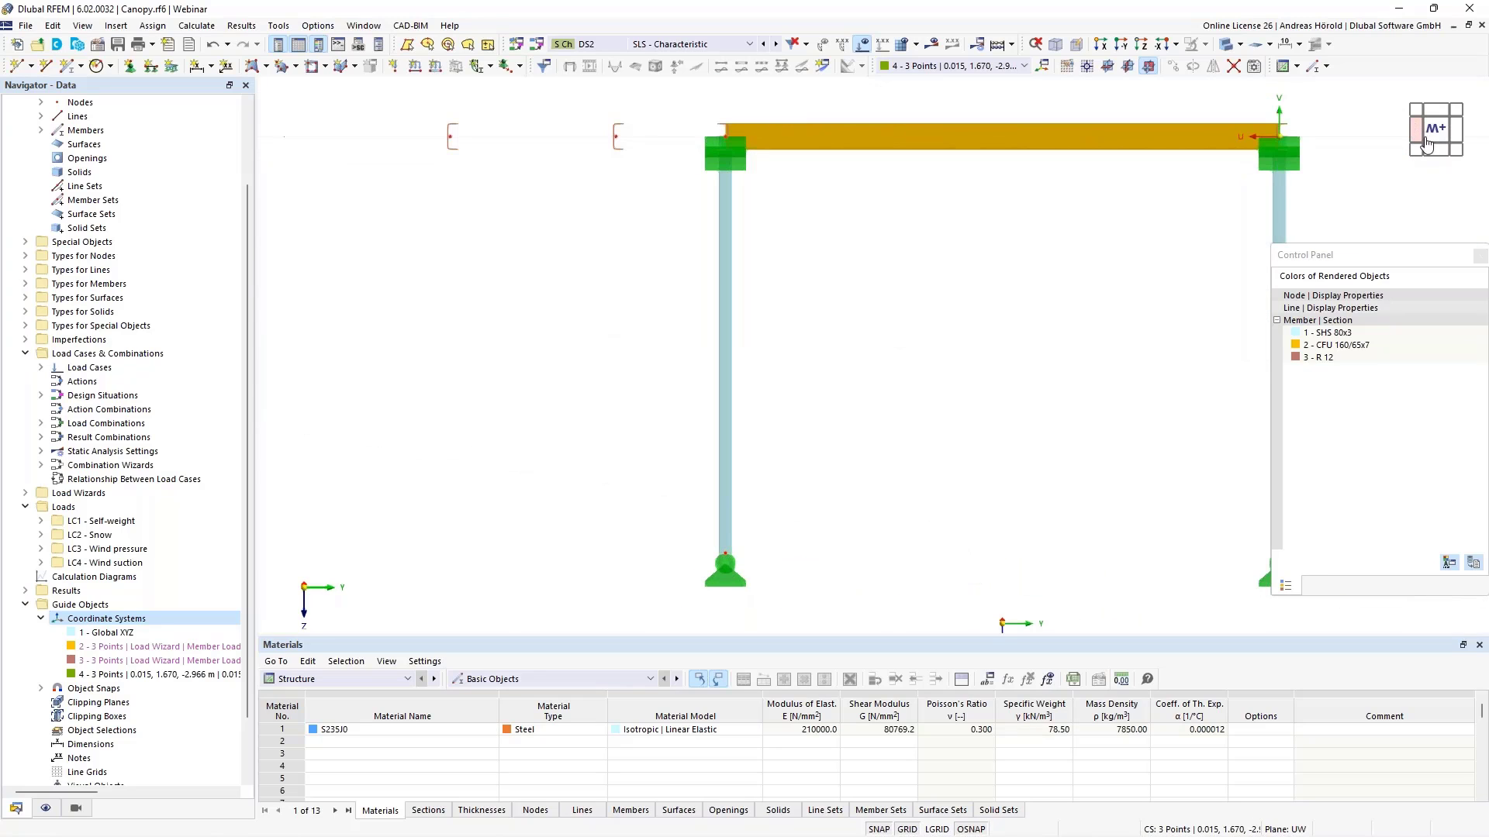
pyautogui.click(1437, 152)
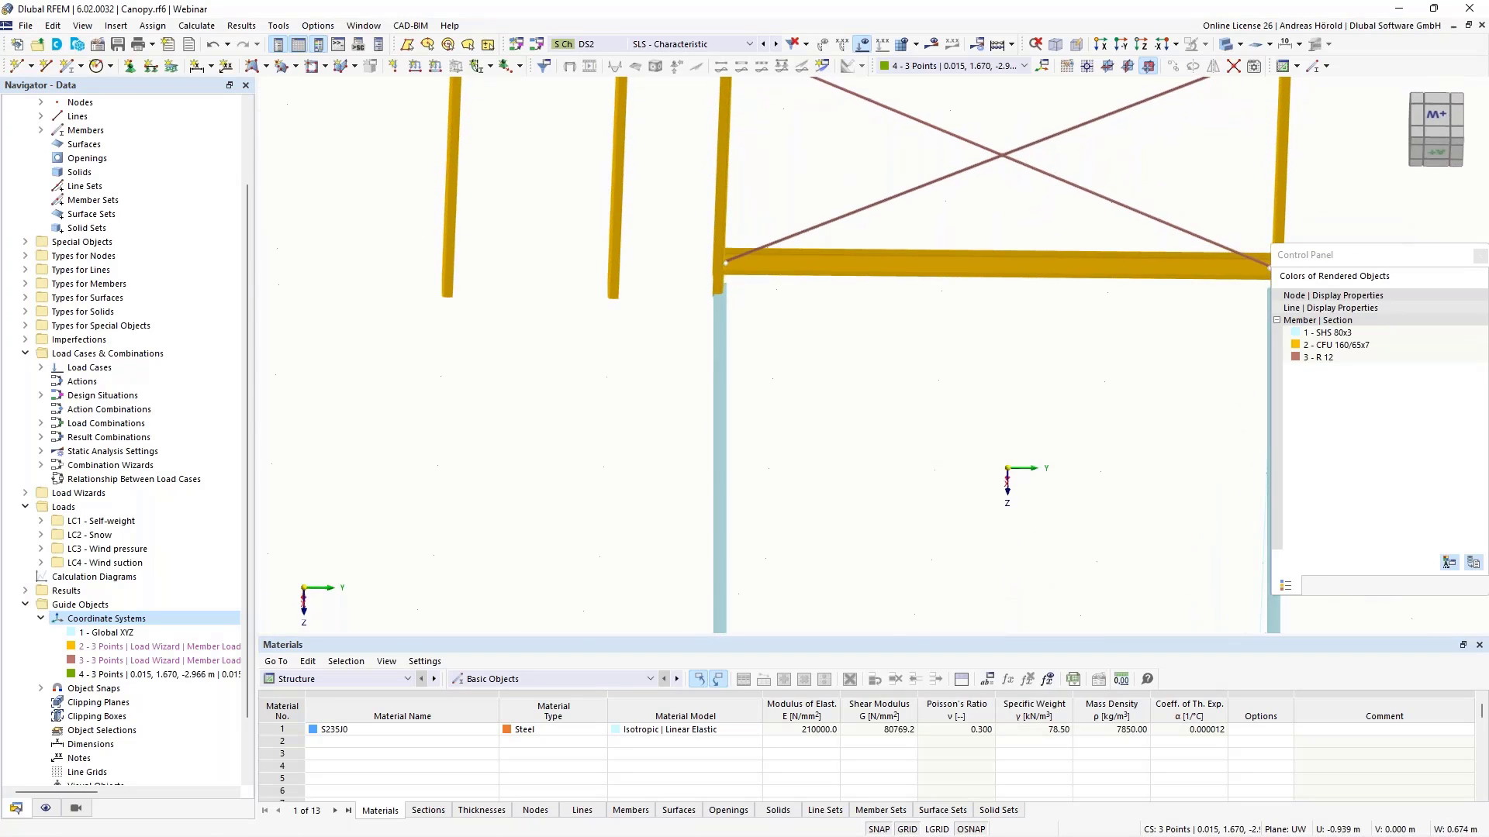
pyautogui.click(1438, 158)
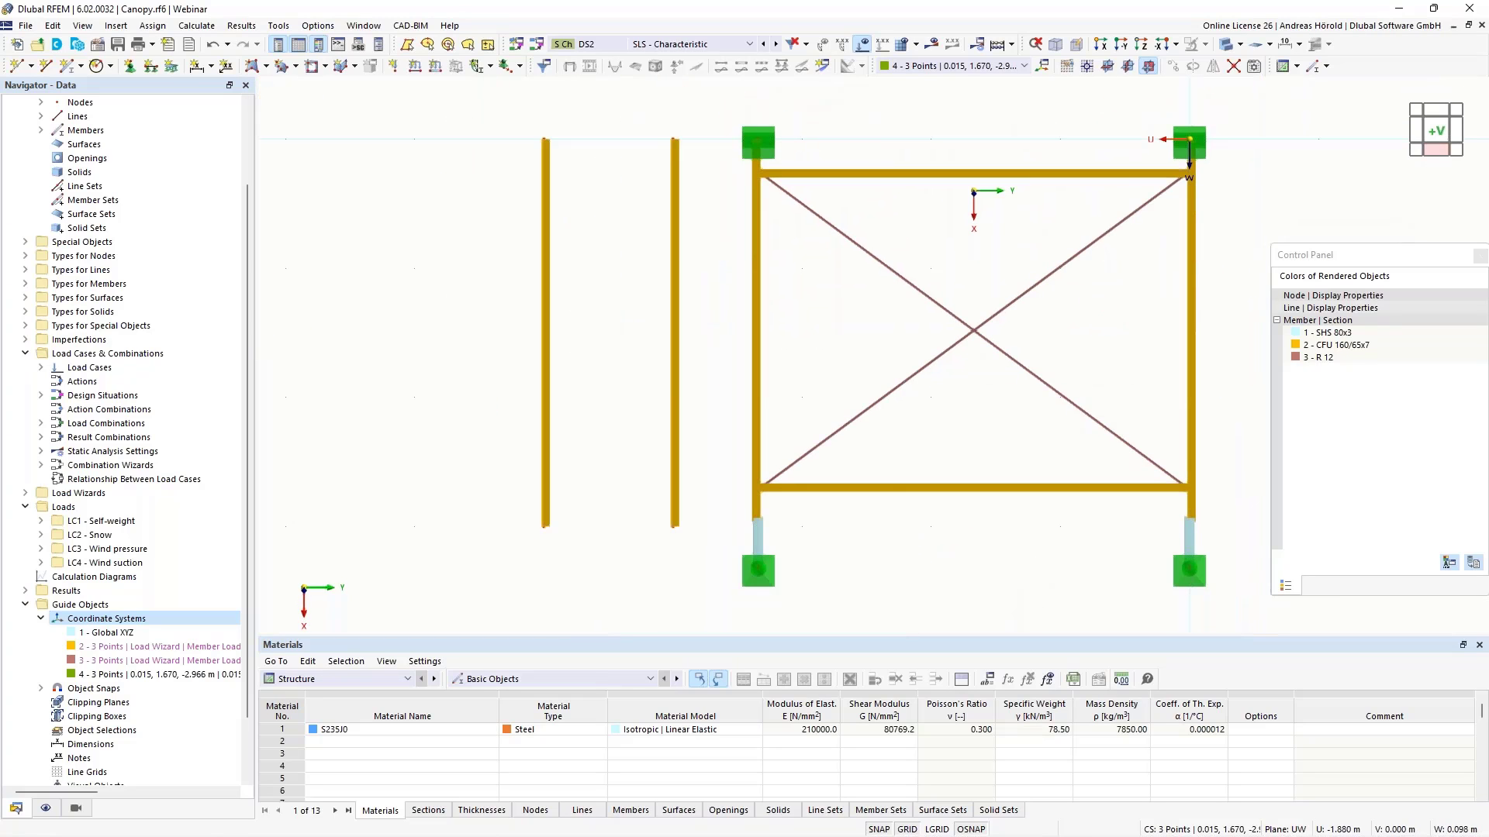
pyautogui.keyDown('ctrl'); pyautogui.moveTo(485, 509); pyautogui.dragTo(662, 273, button='middle'); pyautogui.keyUp('ctrl')
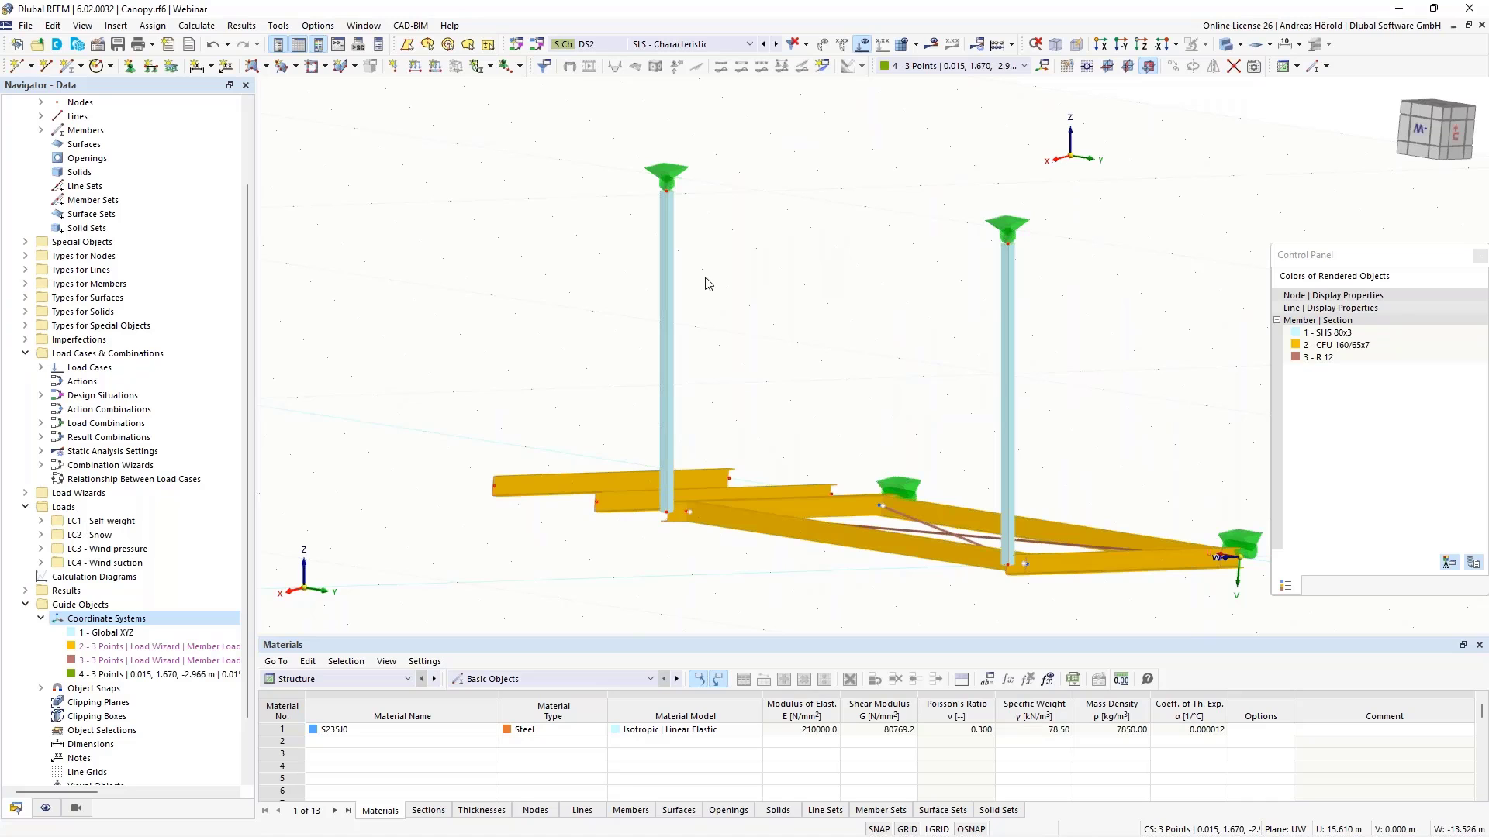
pyautogui.keyDown('ctrl'); pyautogui.moveTo(638, 585); pyautogui.dragTo(1318, 177, button='middle'); pyautogui.keyUp('ctrl')
# Step: Delete the two members added beside the canopy roof
pyautogui.moveTo(978, 372); pyautogui.dragTo(737, 592, button='middle')
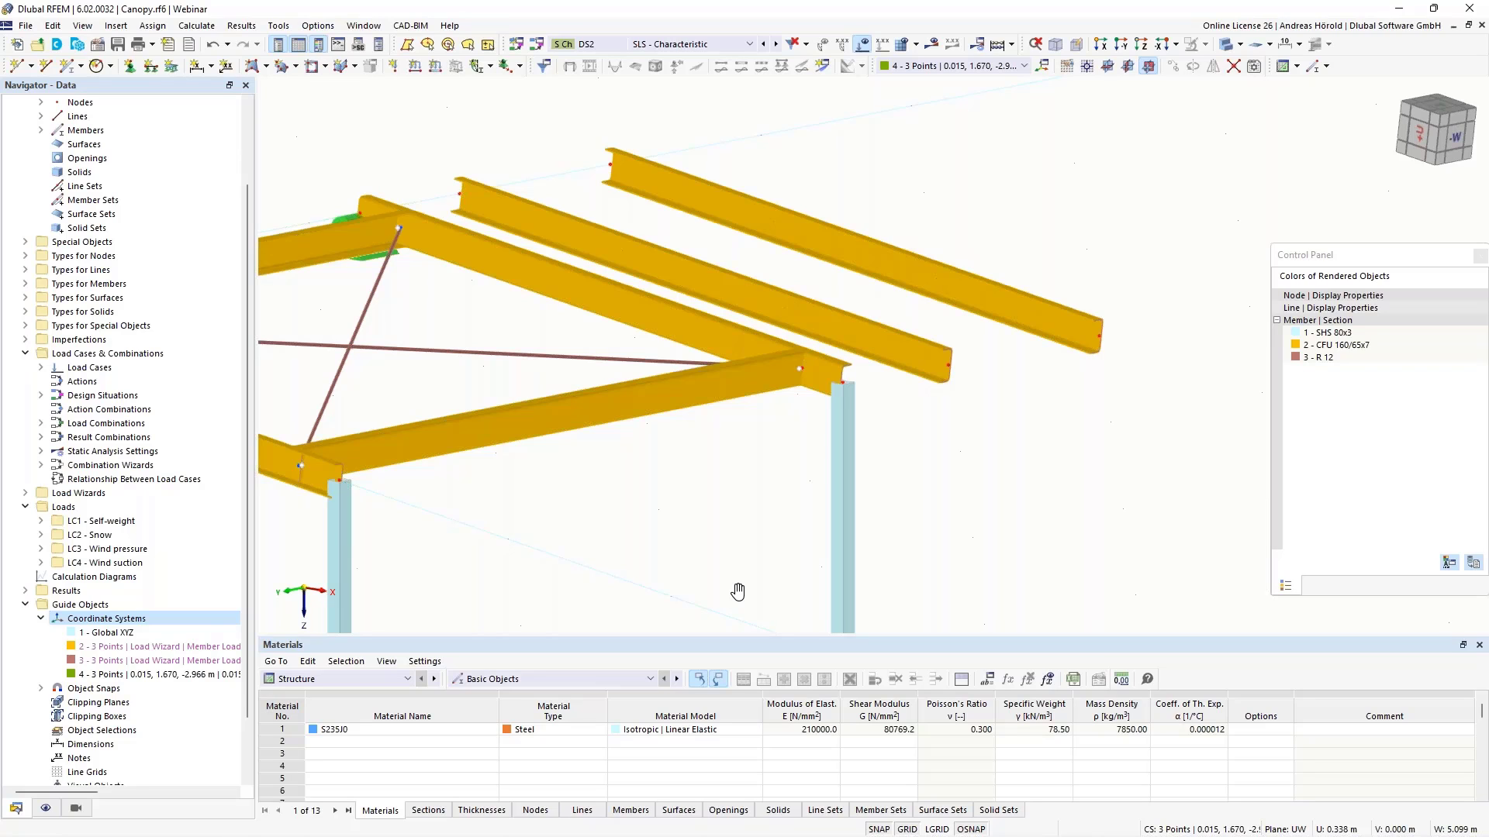
pyautogui.scroll(-3, 738, 583)
pyautogui.keyDown('ctrl'); pyautogui.moveTo(819, 517); pyautogui.dragTo(772, 527, button='middle'); pyautogui.keyUp('ctrl')
pyautogui.moveTo(797, 511); pyautogui.dragTo(1017, 284)
pyautogui.press('Delete')
pyautogui.keyDown('ctrl'); pyautogui.moveTo(652, 539); pyautogui.dragTo(874, 325, button='middle'); pyautogui.keyUp('ctrl')
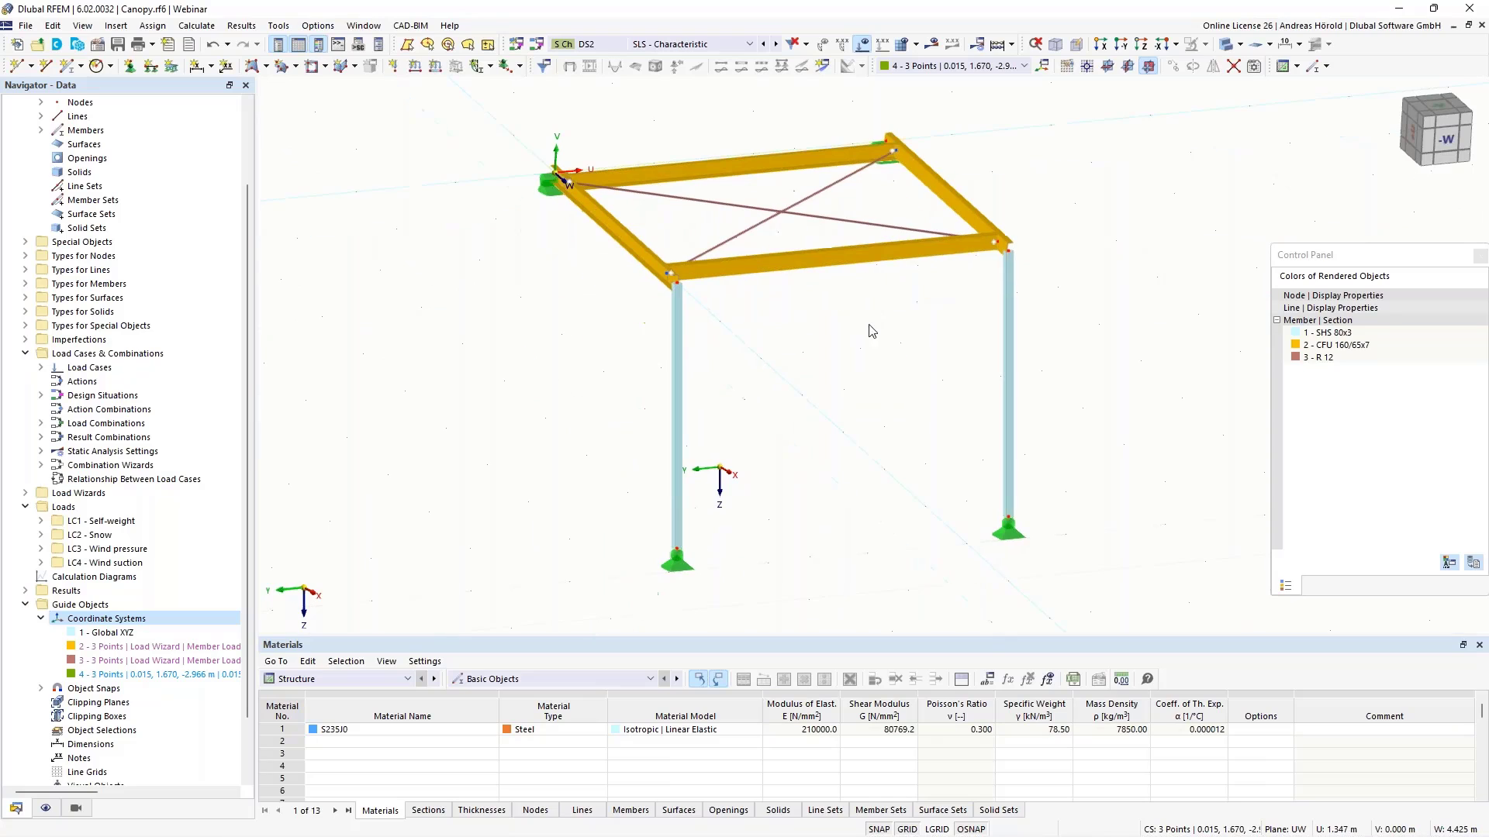
# Step: Activate the Stress-Strain Analysis design add-on in the canopy model's base data
pyautogui.click(98, 46)
pyautogui.click(498, 128)
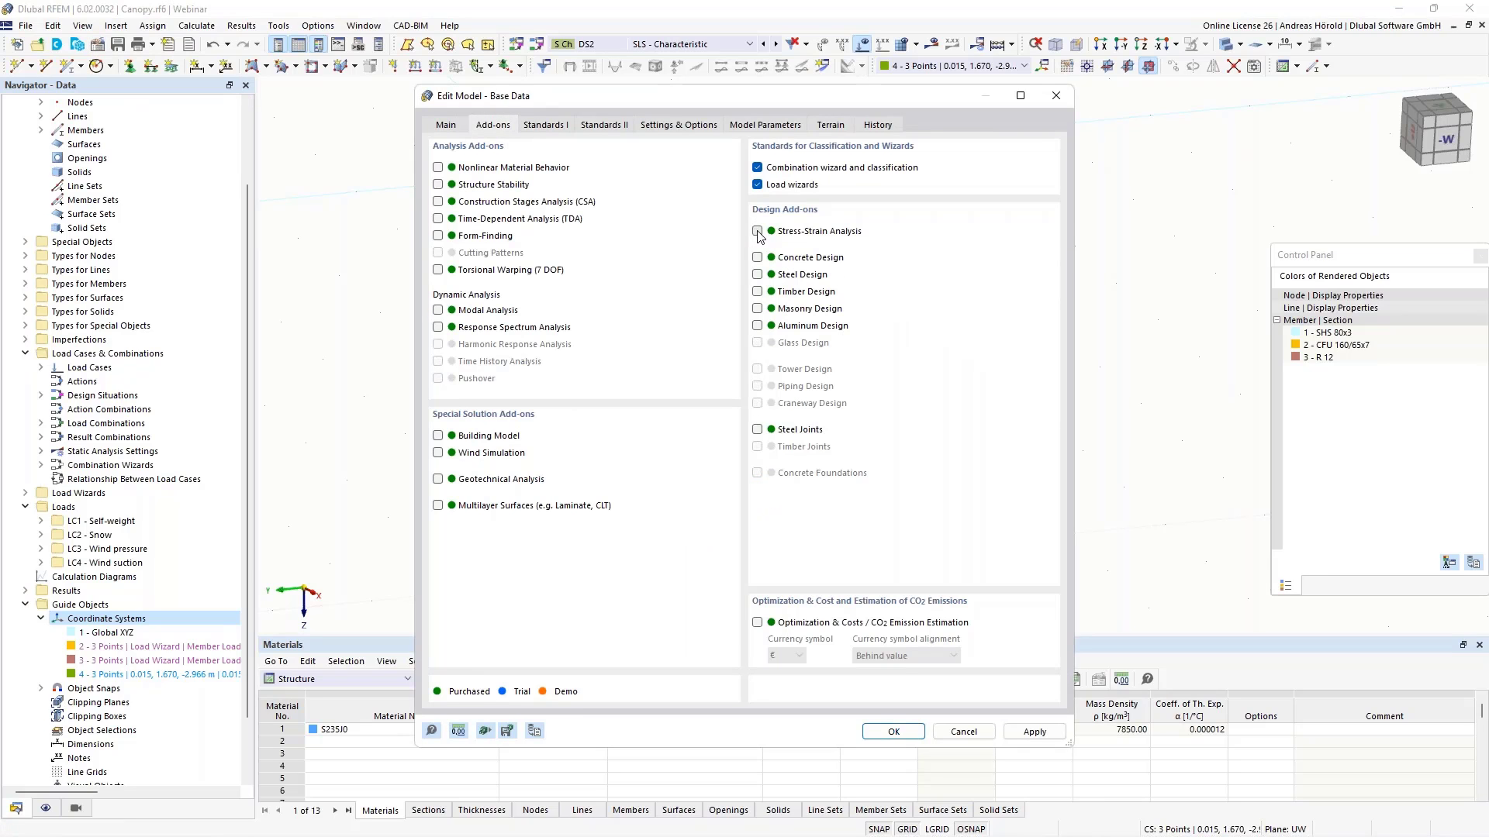
pyautogui.click(893, 732)
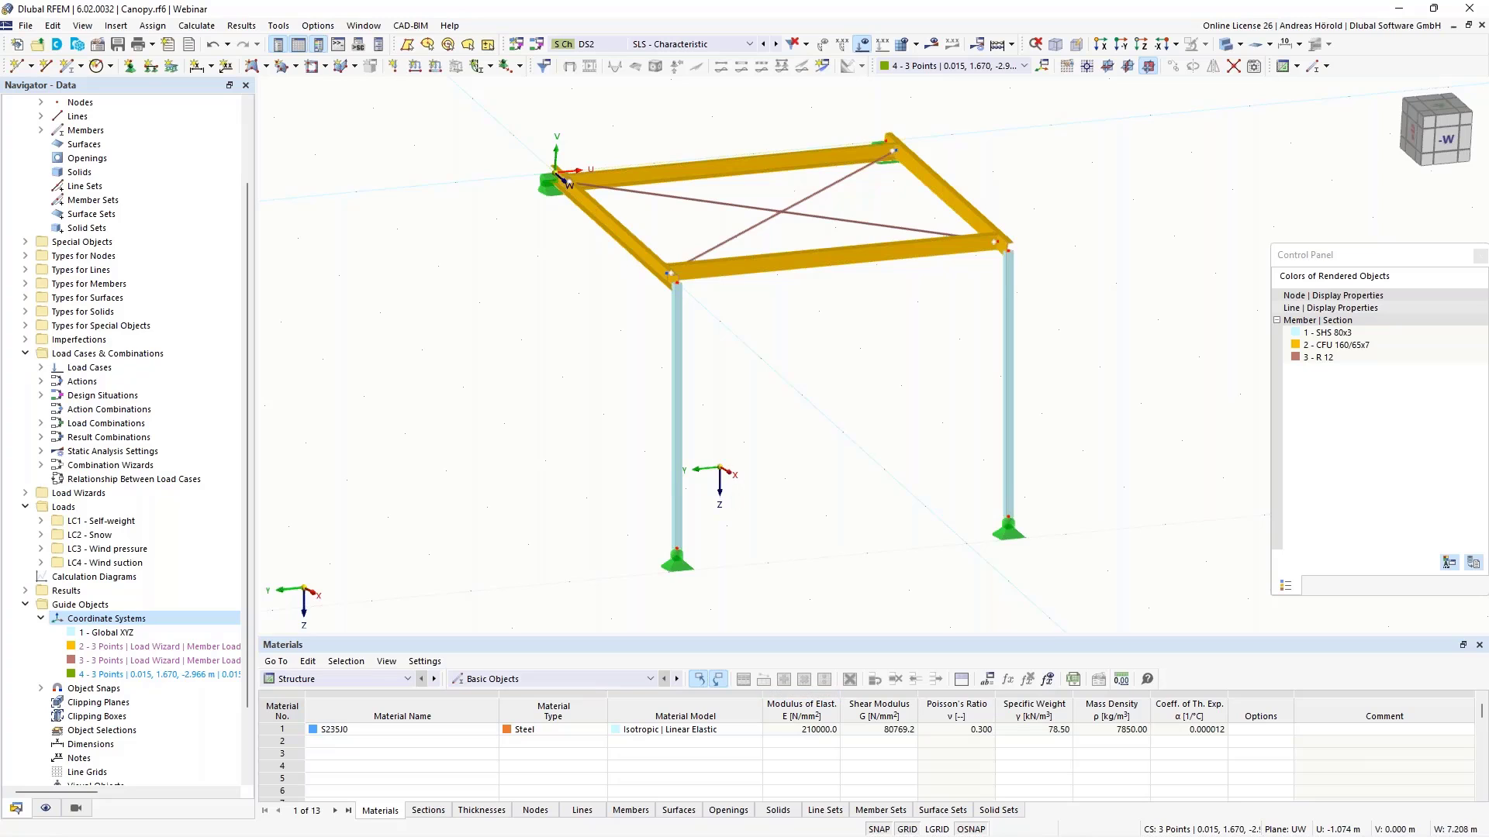
# Step: Expand the Stress-Strain Analysis entries in the canopy model's data tree and look through them
pyautogui.keyDown('ctrl'); pyautogui.moveTo(761, 467); pyautogui.dragTo(794, 395, button='middle'); pyautogui.keyUp('ctrl')
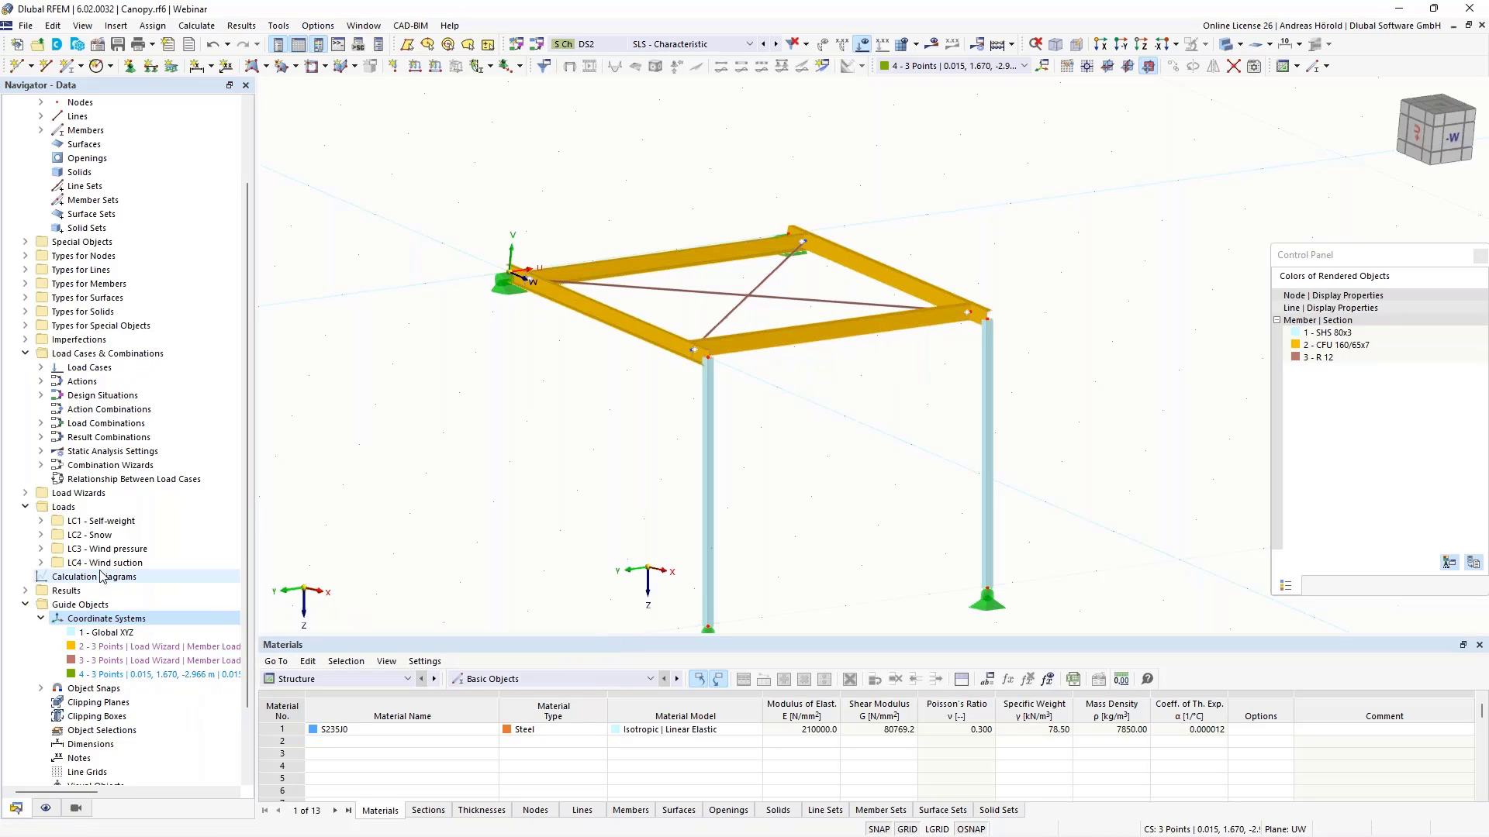
pyautogui.scroll(-2, 101, 576)
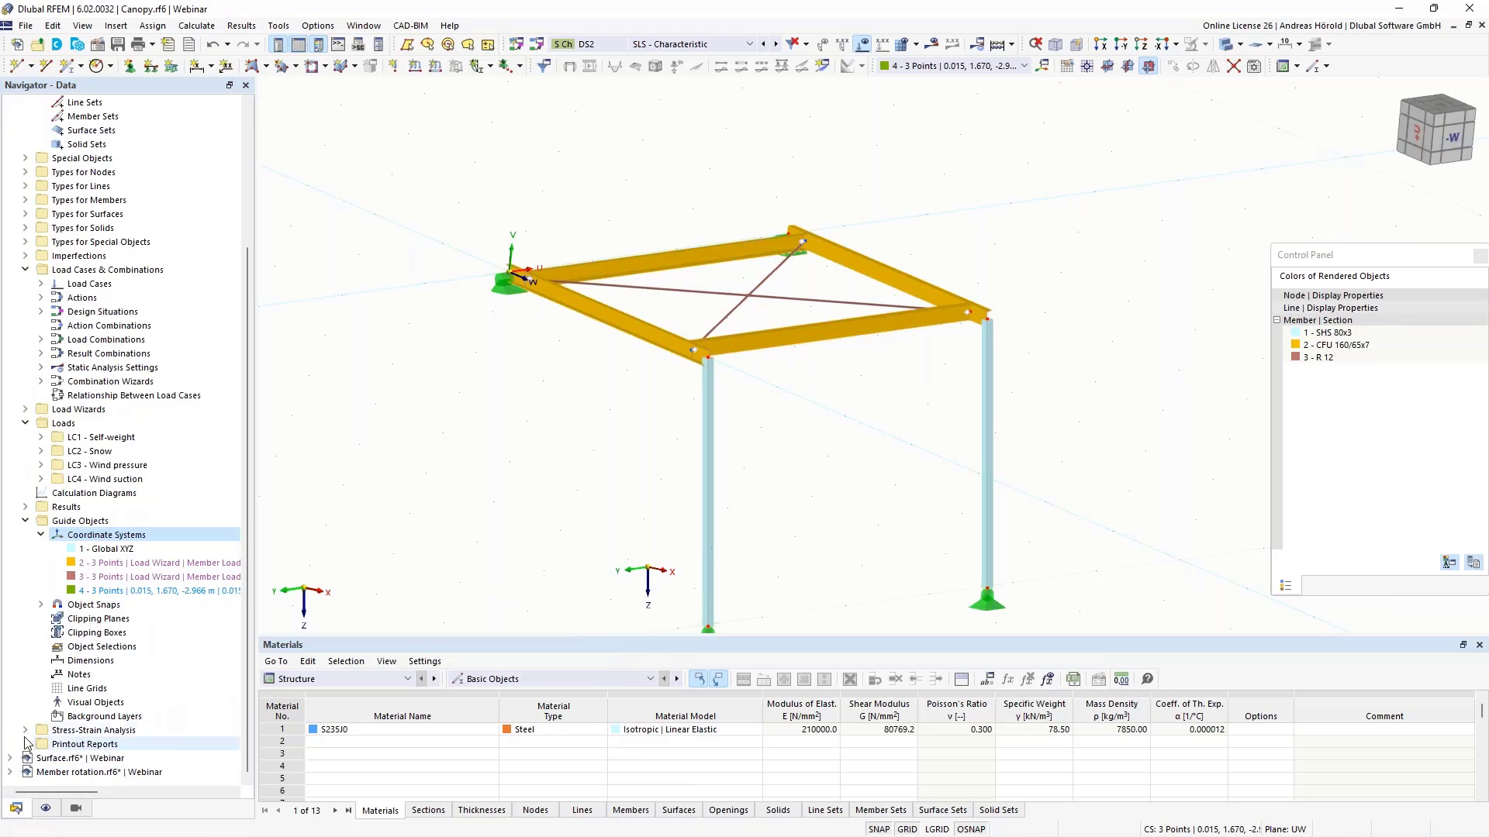
pyautogui.click(25, 730)
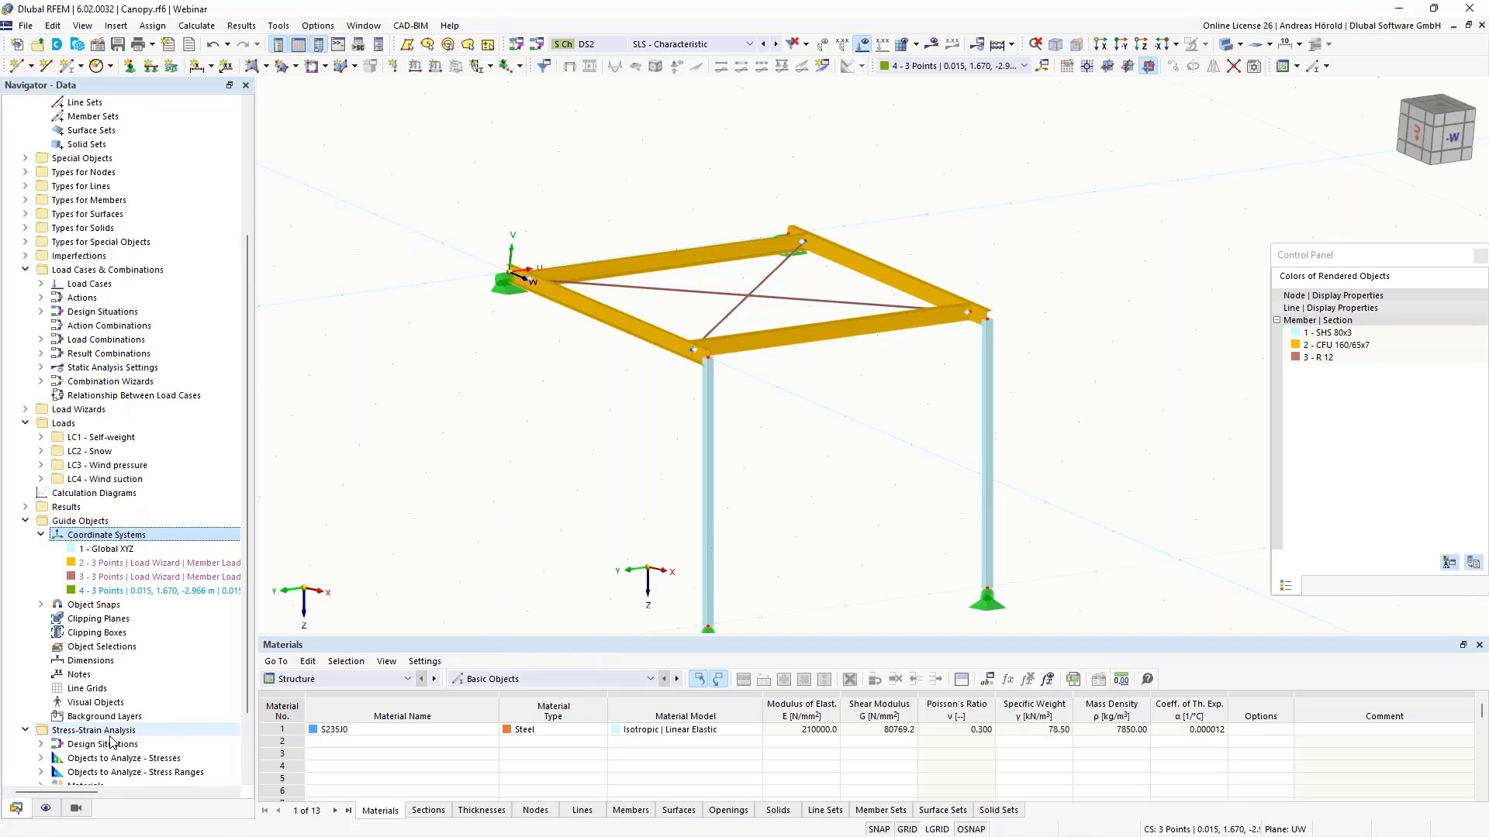
pyautogui.scroll(-2, 111, 742)
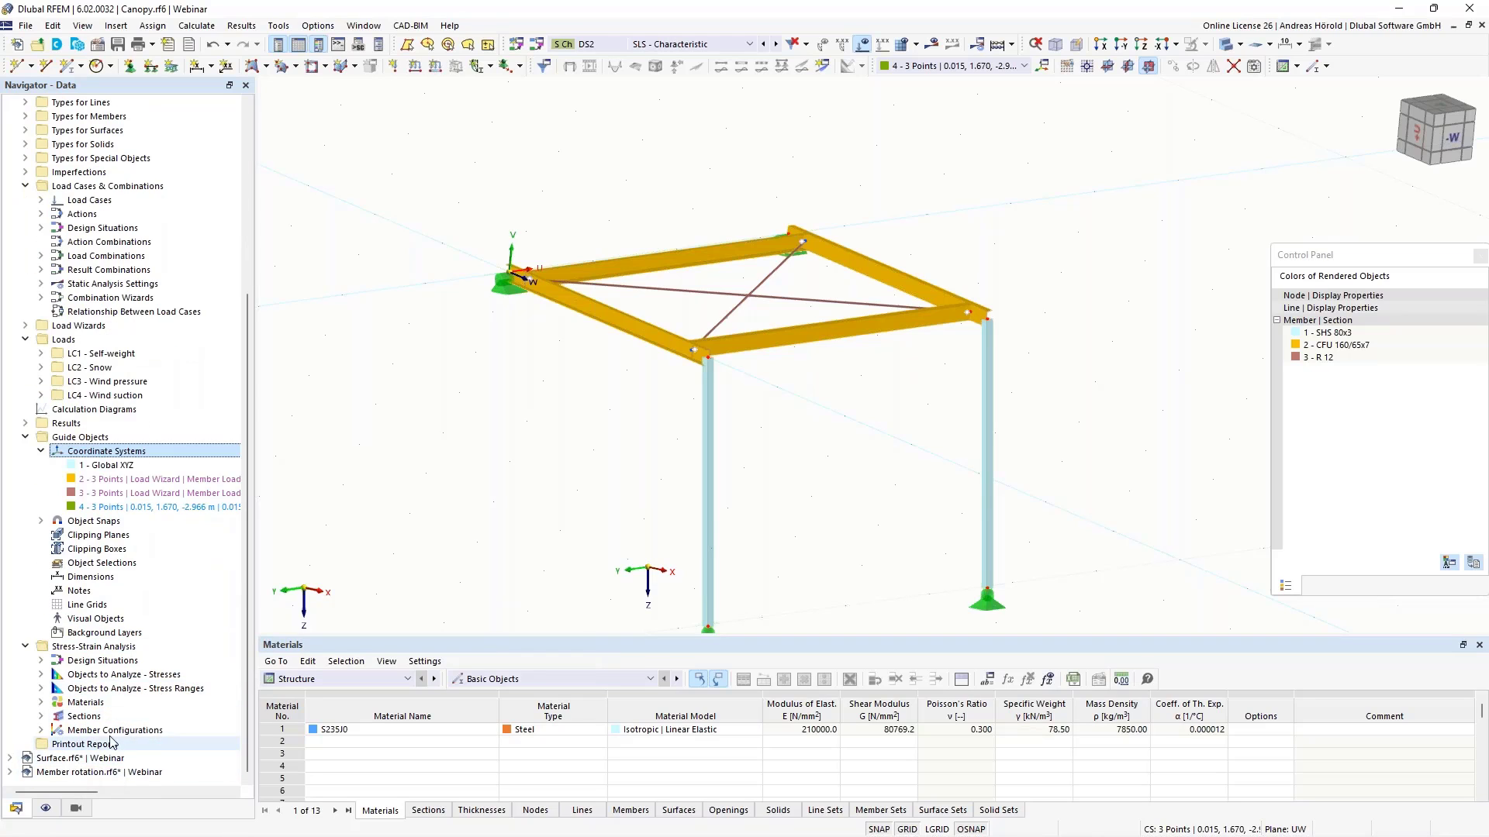
# Step: Open the Default Stress-Strain Analysis member configuration of the canopy beam that spans between the two column-side corners
pyautogui.click(41, 731)
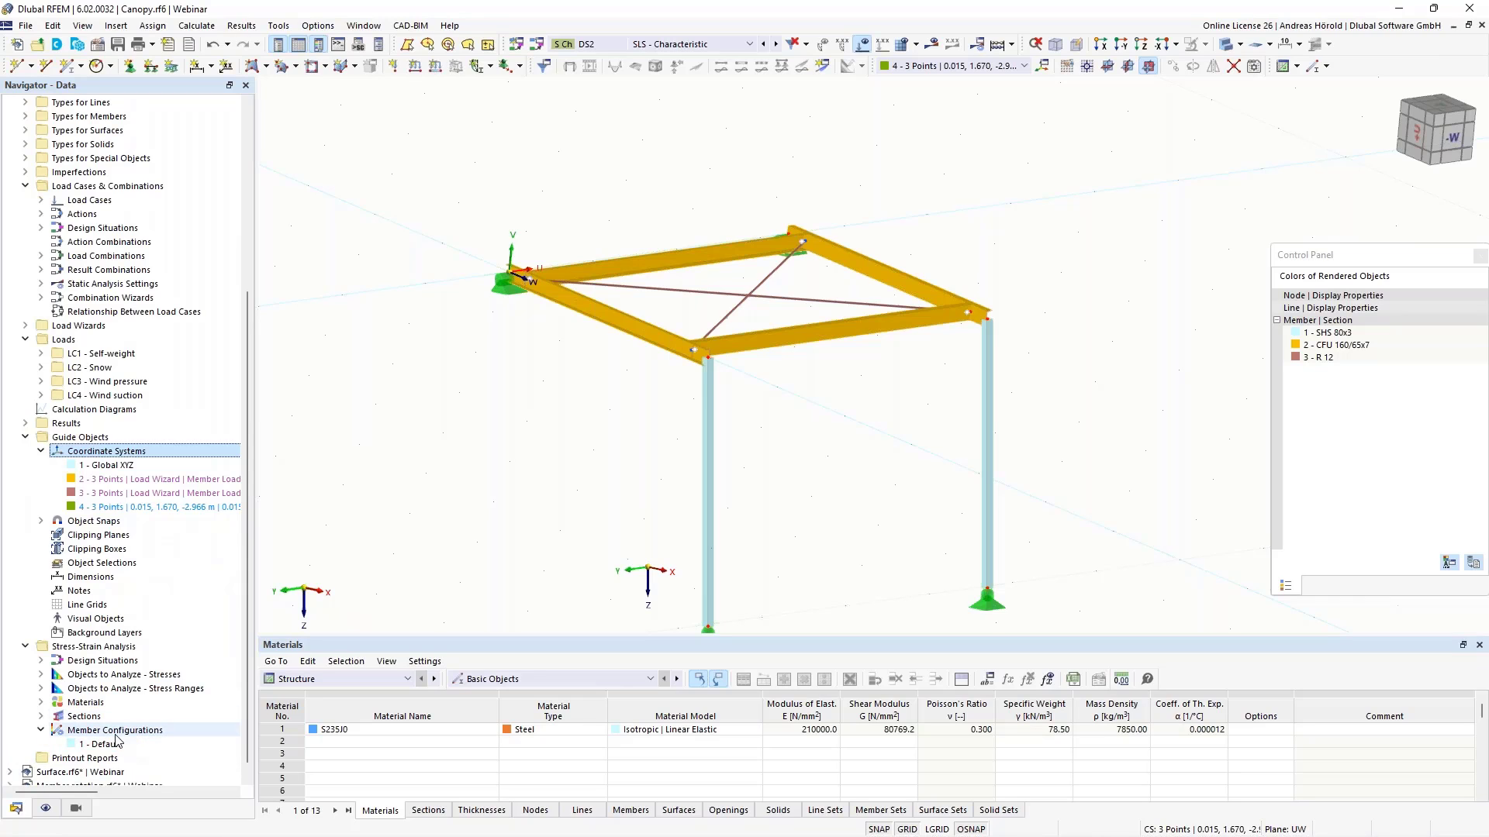
pyautogui.scroll(-1, 112, 744)
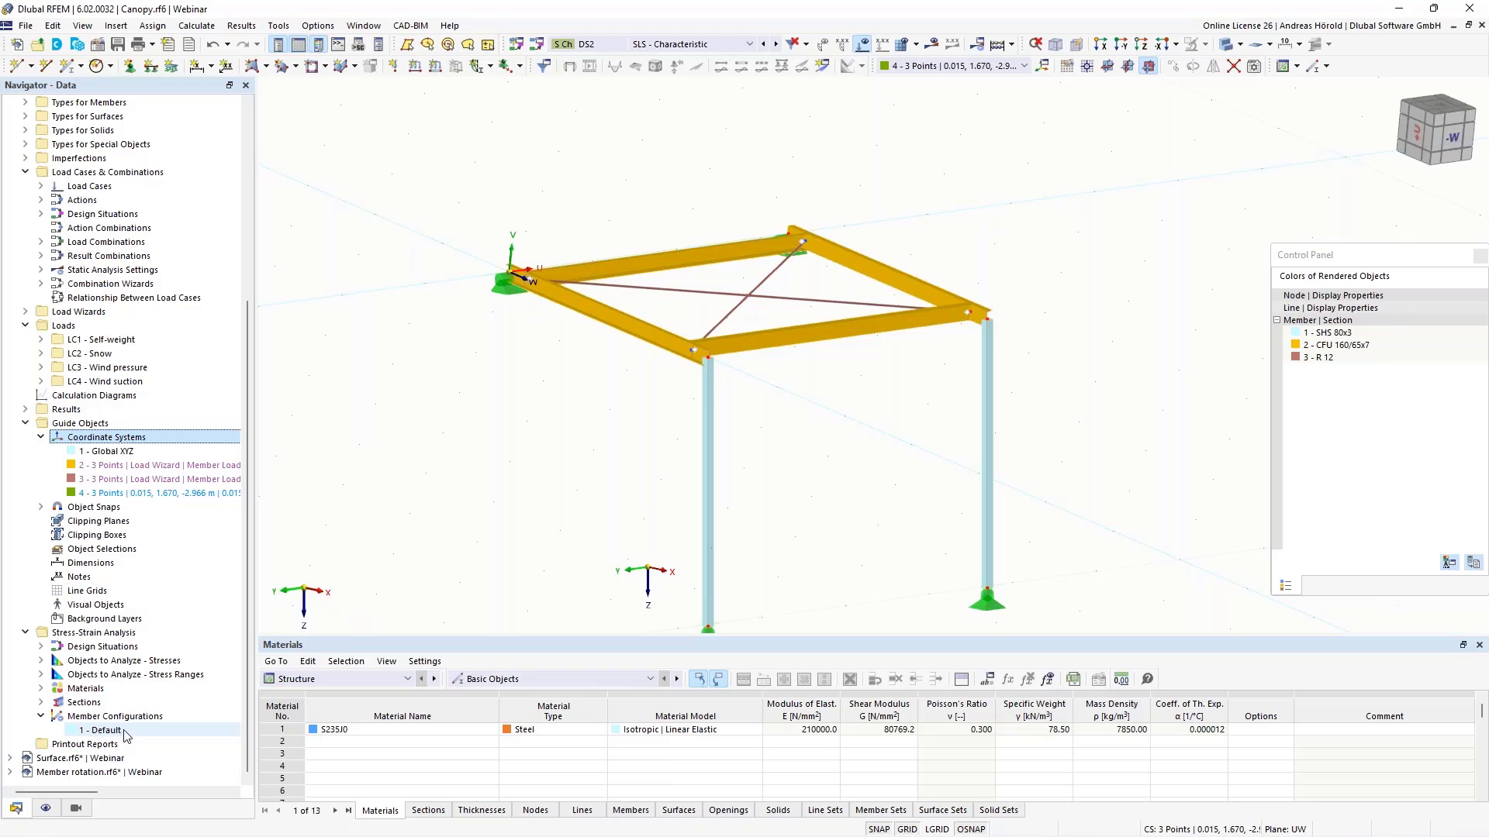
pyautogui.doubleClick(795, 338)
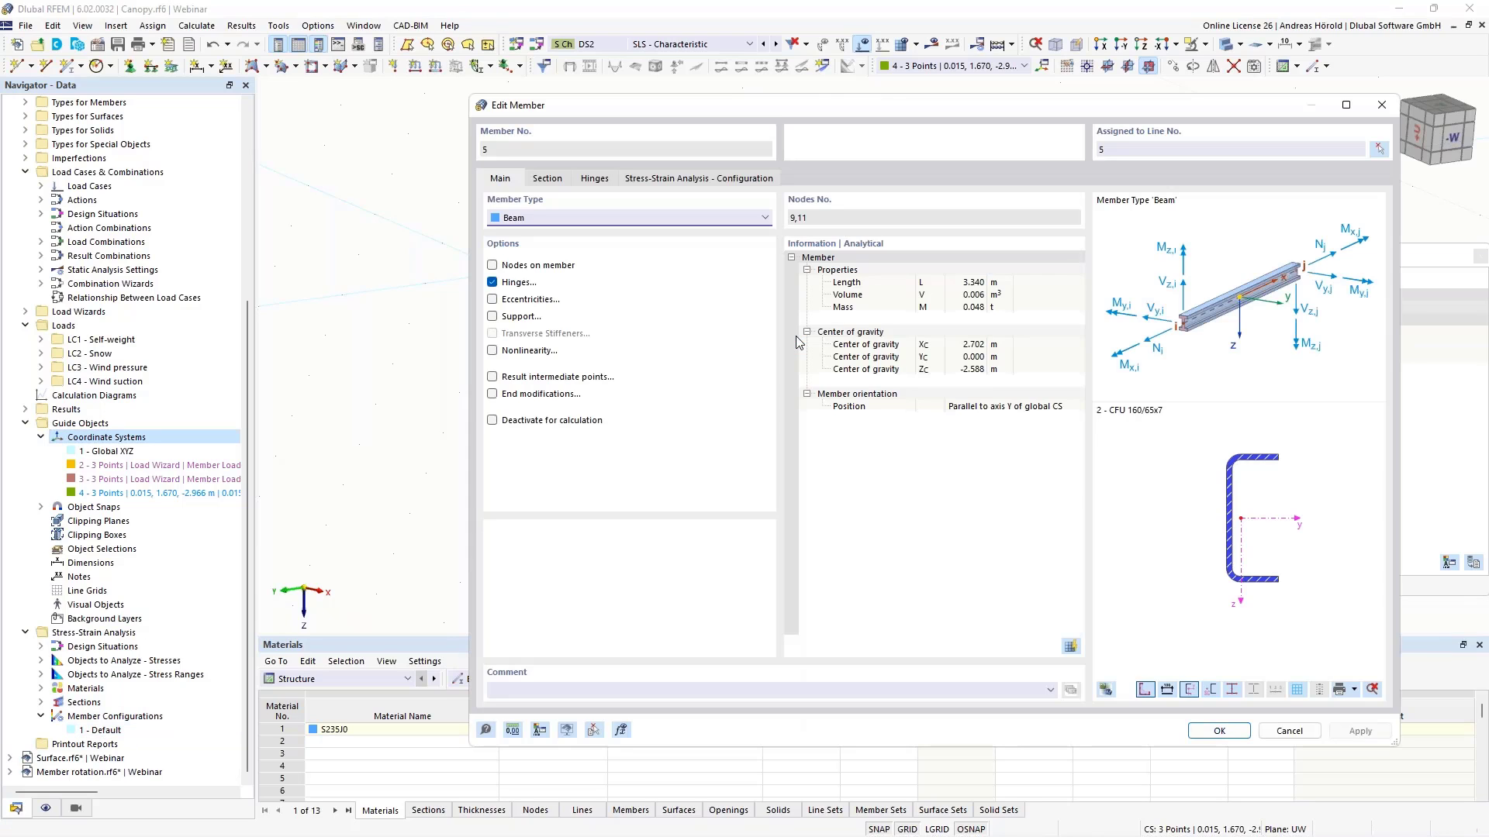
pyautogui.click(700, 180)
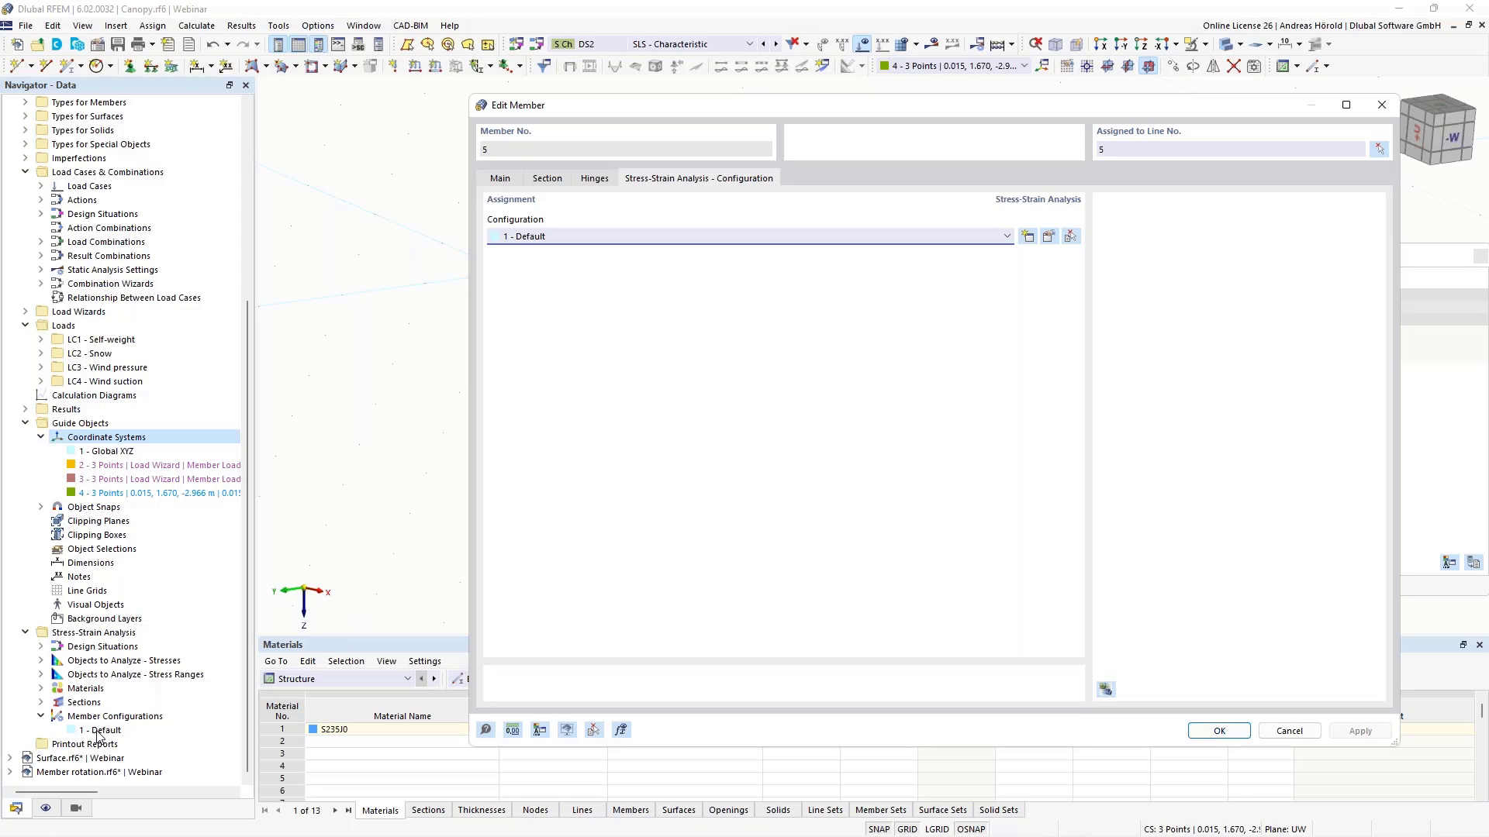
pyautogui.click(1048, 236)
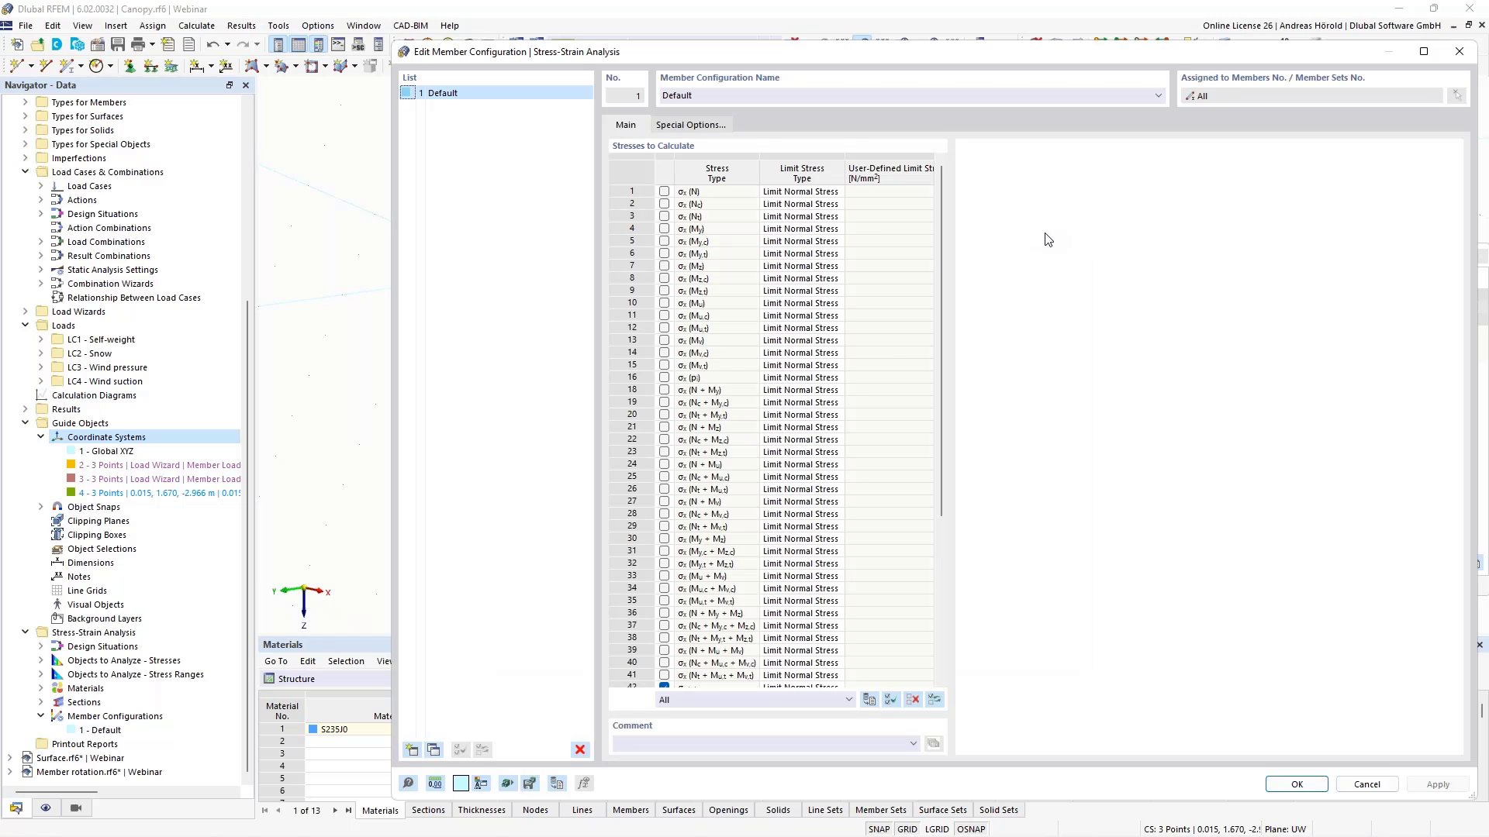
# Step: Include the normal stress σx (My) in the member configuration with a user-defined limit stress of 240 N/mm²
pyautogui.click(663, 230)
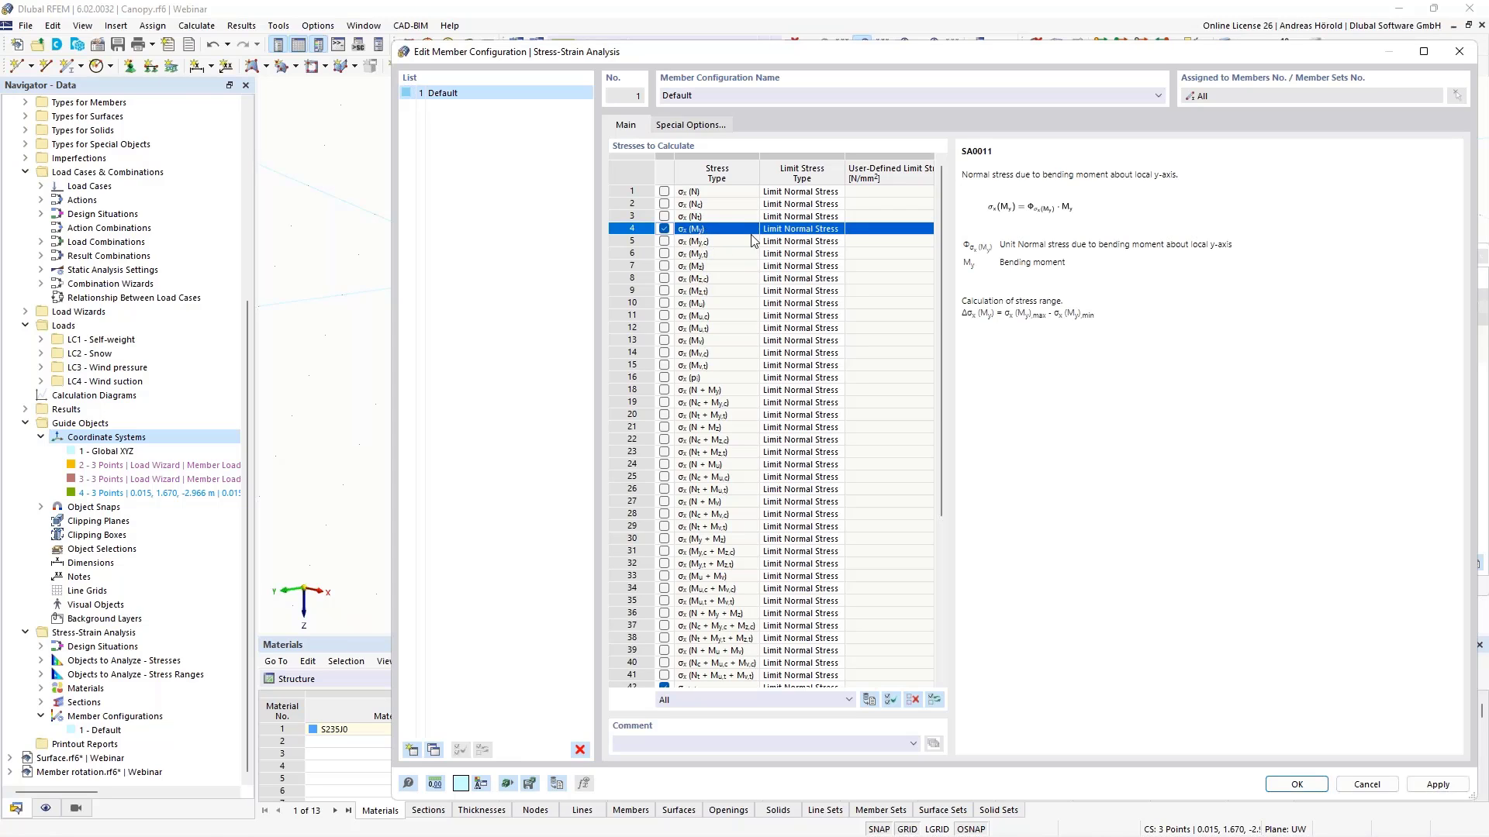
pyautogui.click(820, 230)
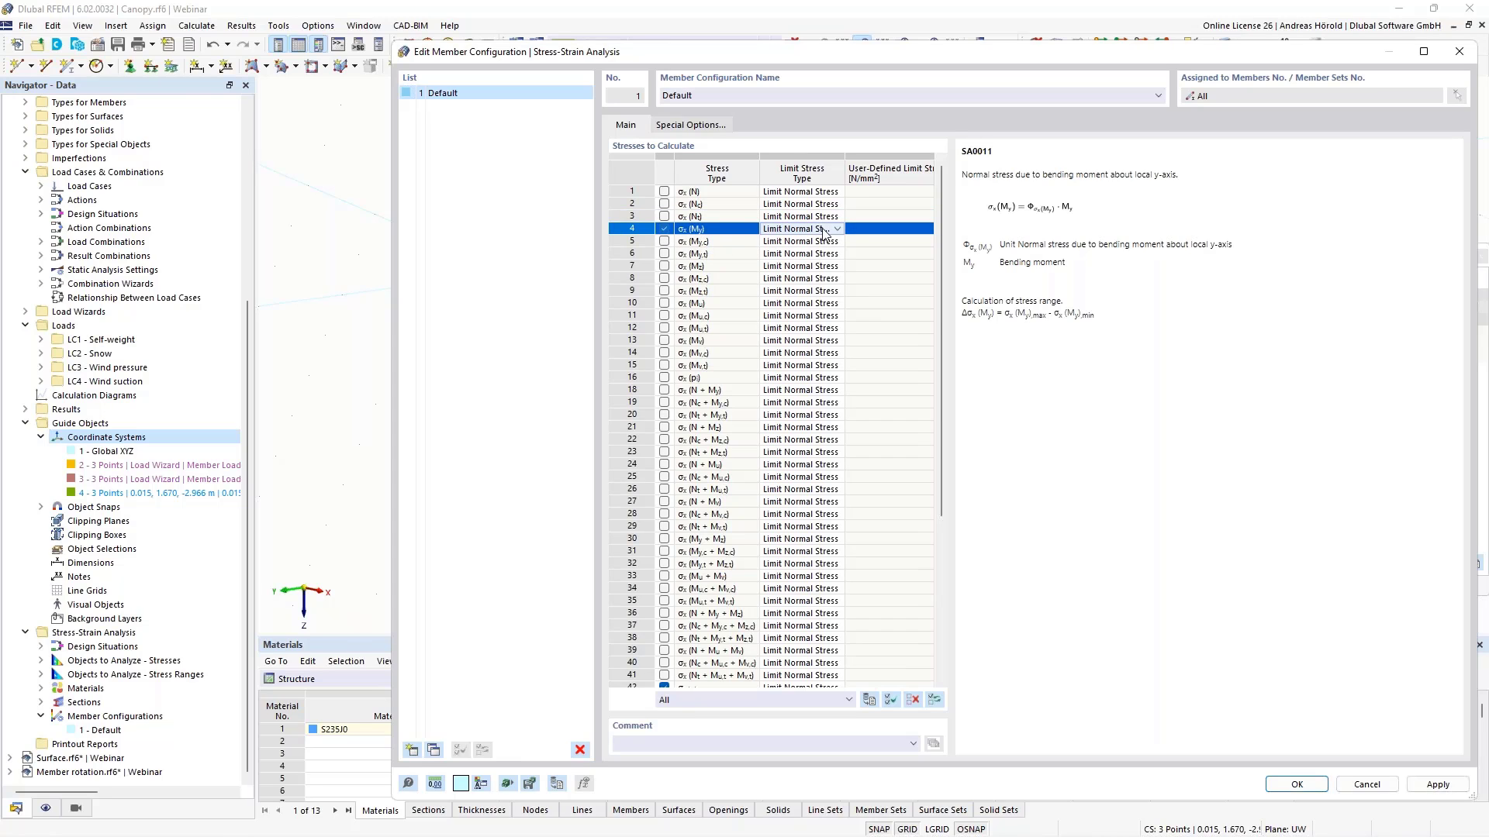
pyautogui.click(837, 229)
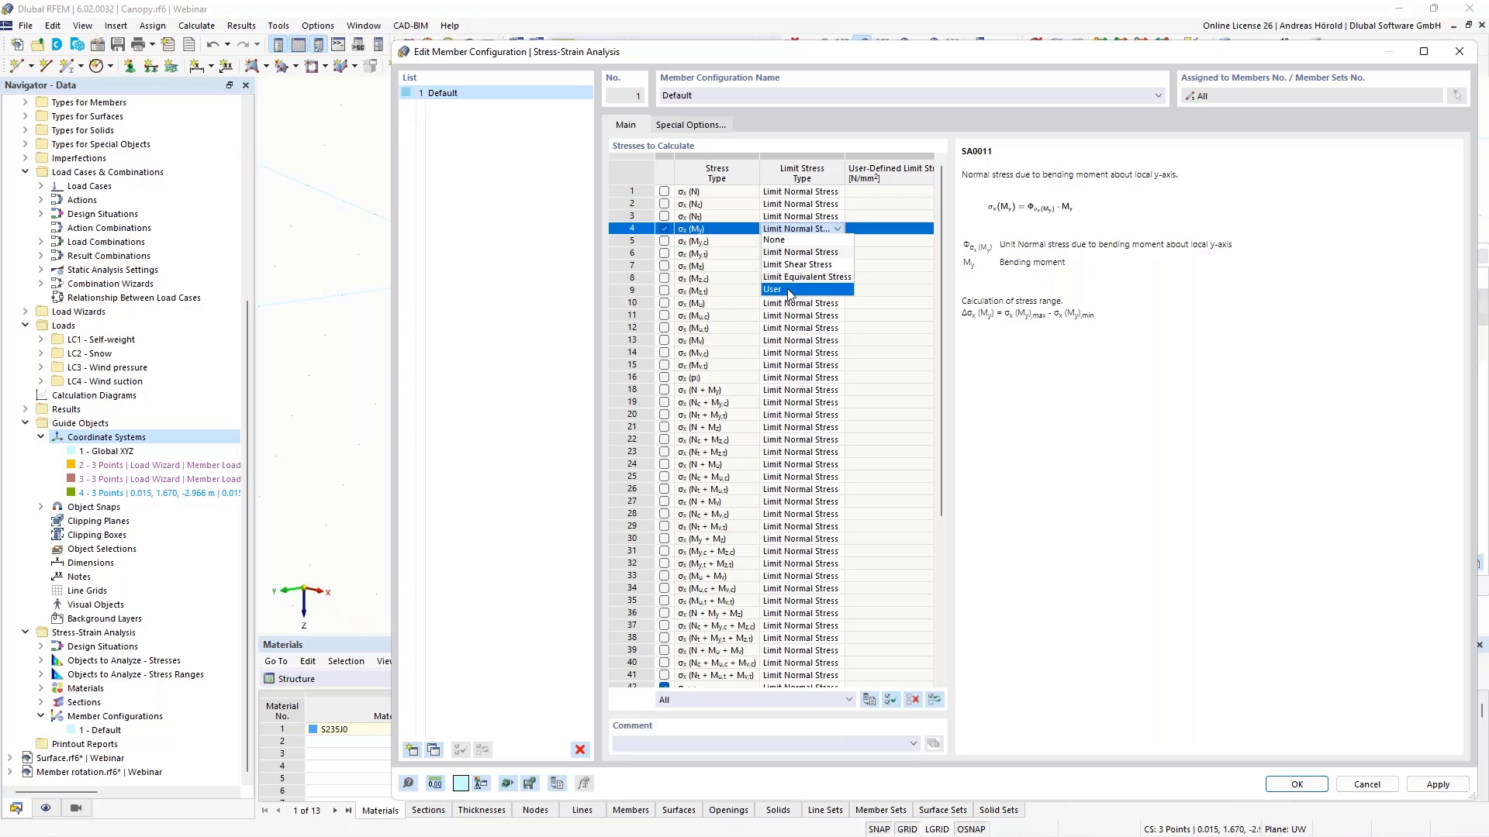
pyautogui.click(789, 290)
pyautogui.click(863, 228)
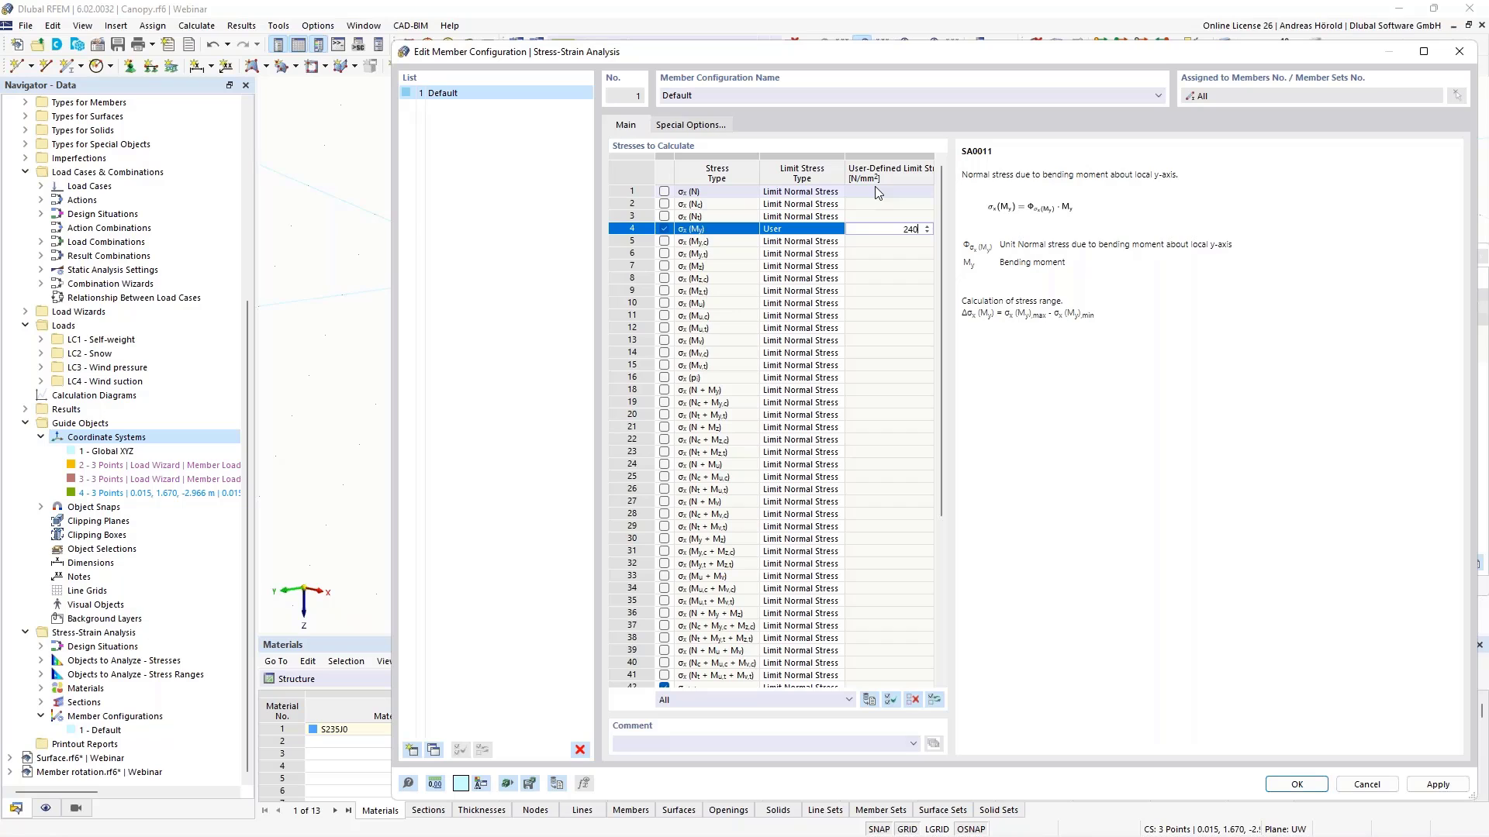
pyautogui.click(1296, 784)
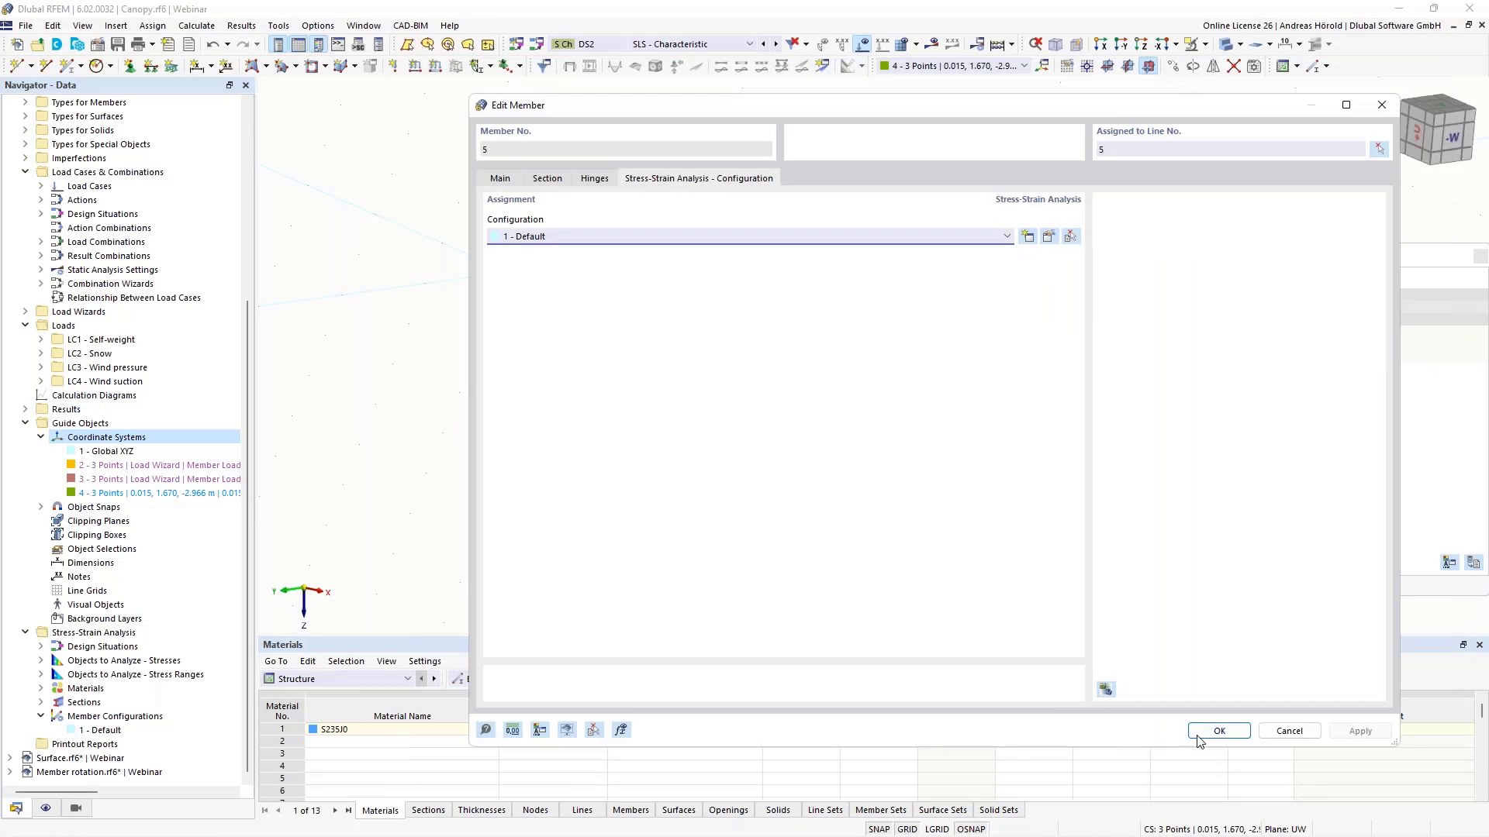
pyautogui.click(1220, 731)
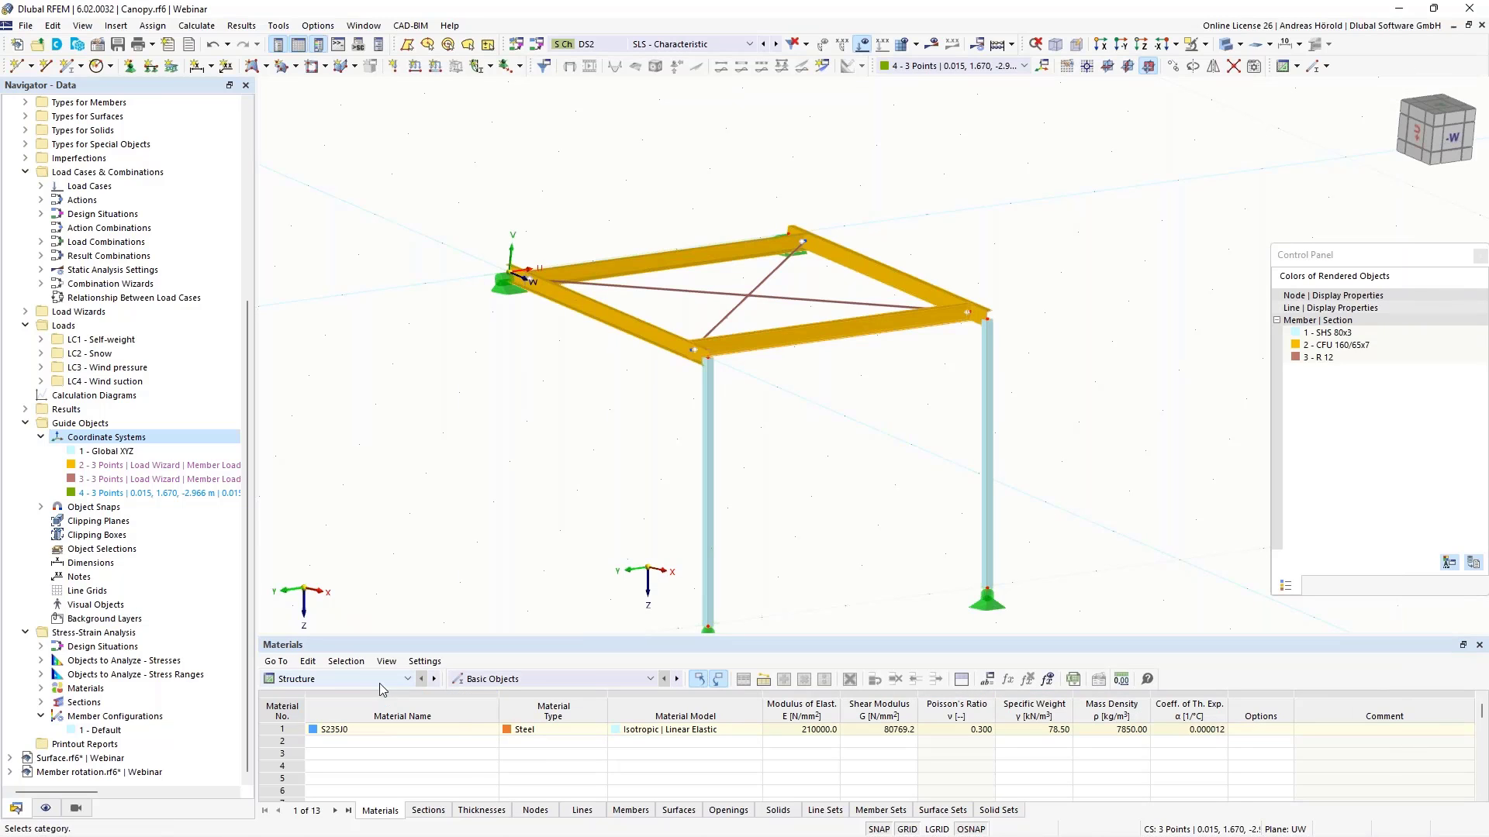
# Step: Show the Stress-Strain Analysis input data in the tables and run the missing calculation to get its results
pyautogui.click(339, 680)
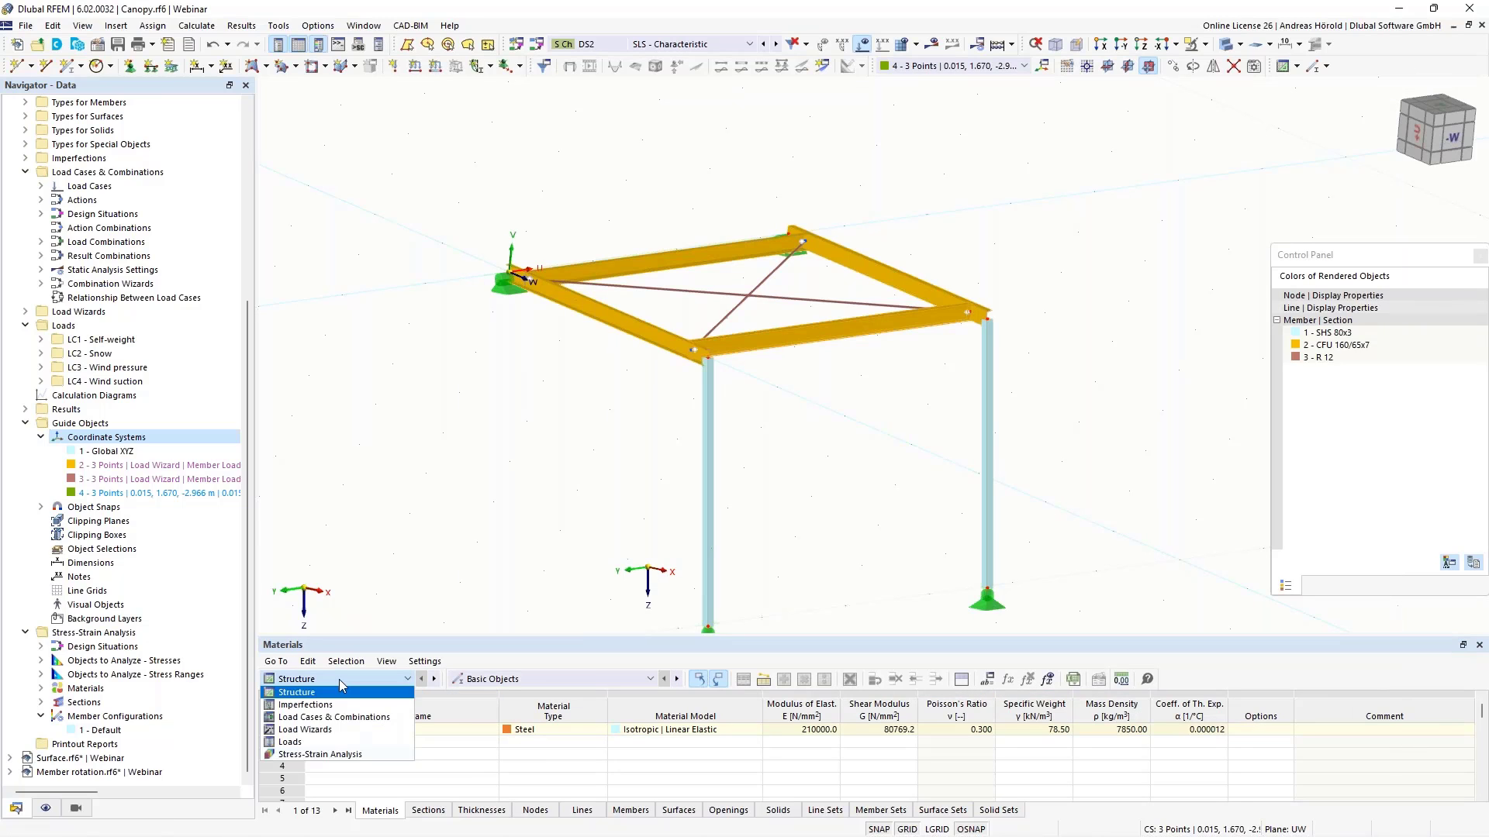
pyautogui.click(351, 755)
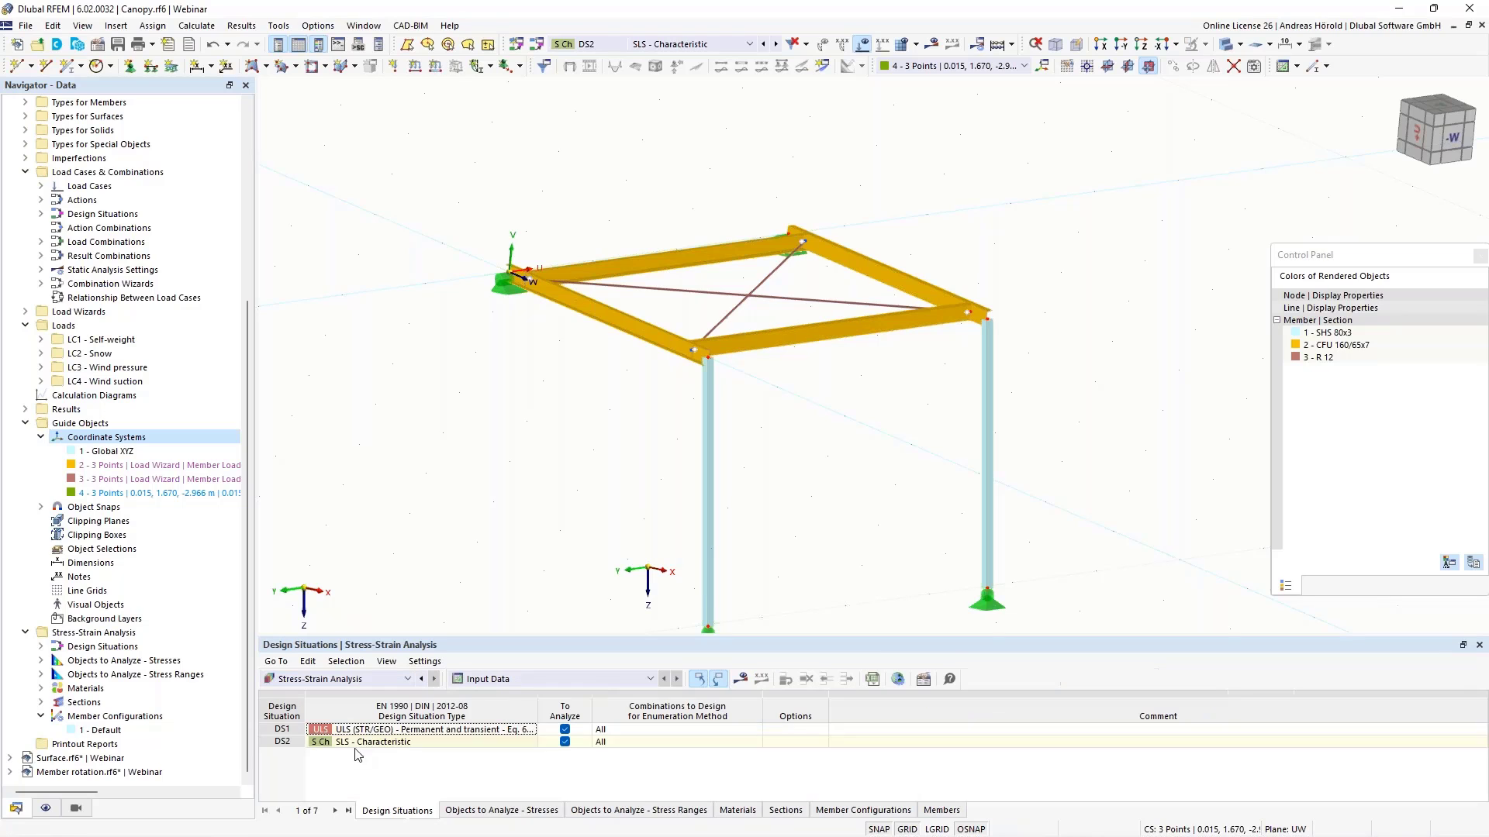
pyautogui.click(742, 680)
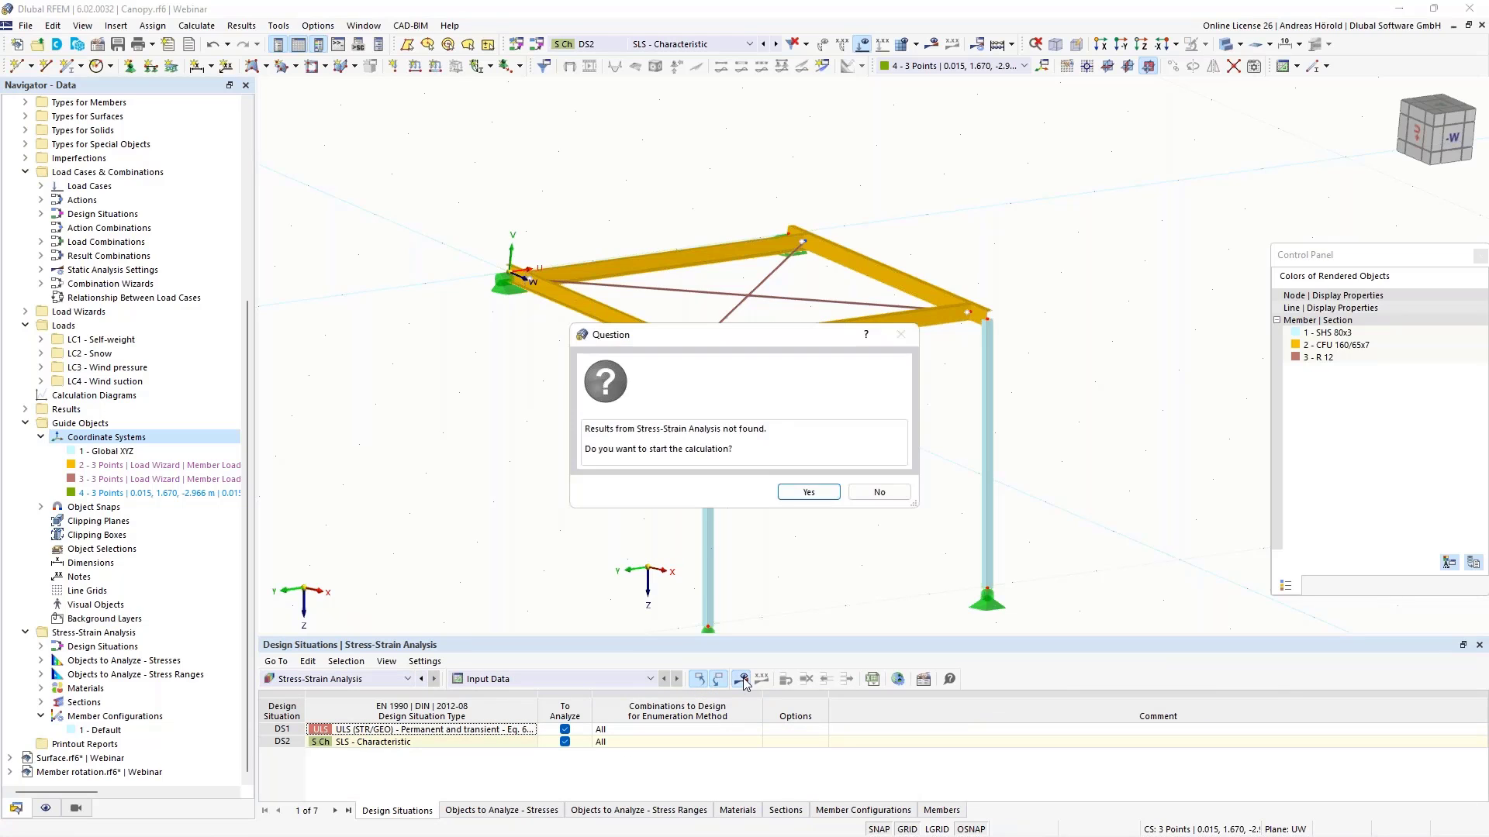
pyautogui.click(806, 493)
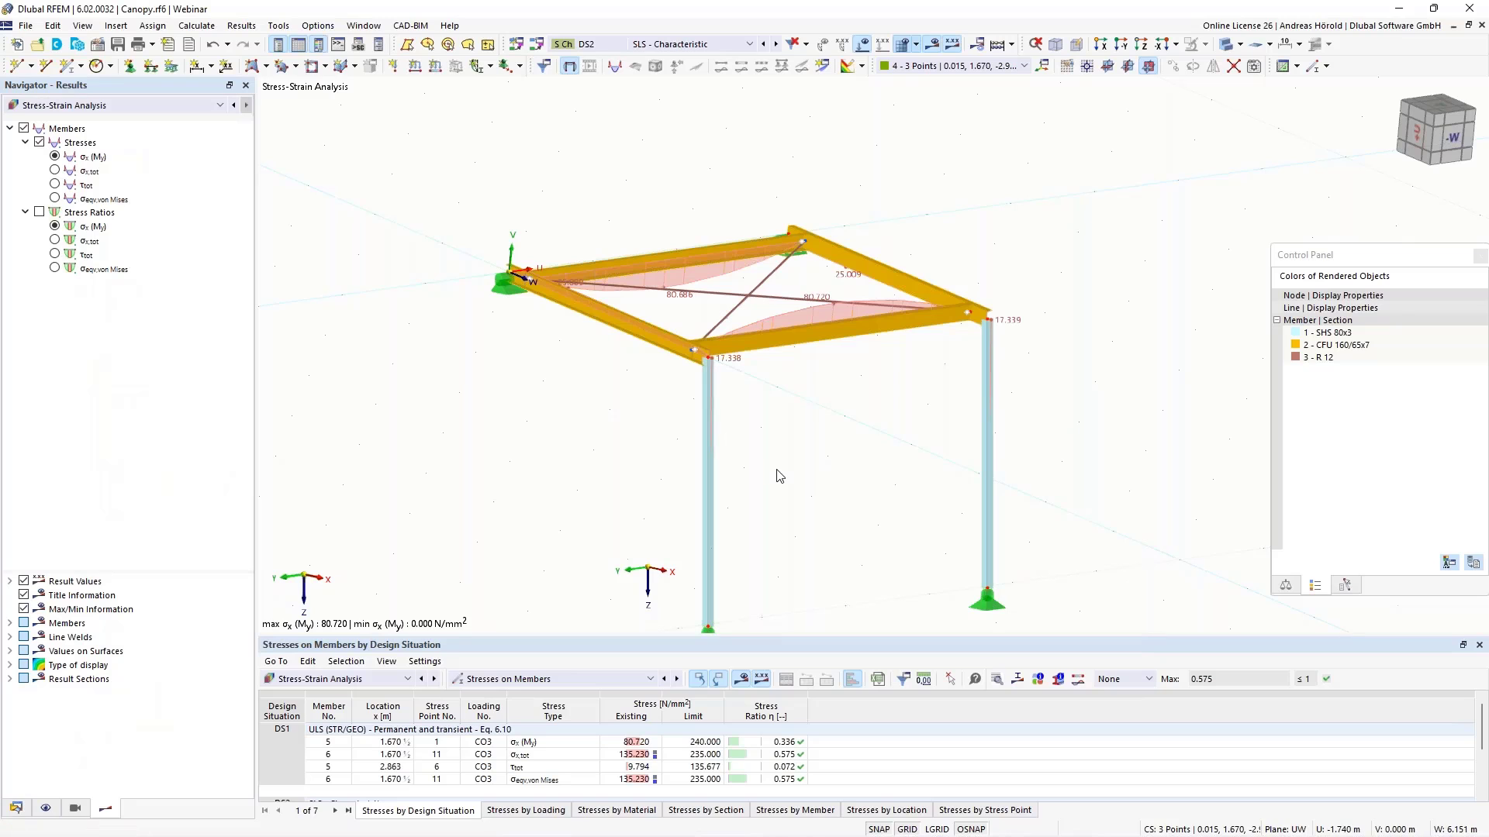
# Step: Examine the existing and limit stresses of both design situations in the member results table, checking the governing locations in the model
pyautogui.moveTo(785, 478); pyautogui.dragTo(789, 418, button='middle')
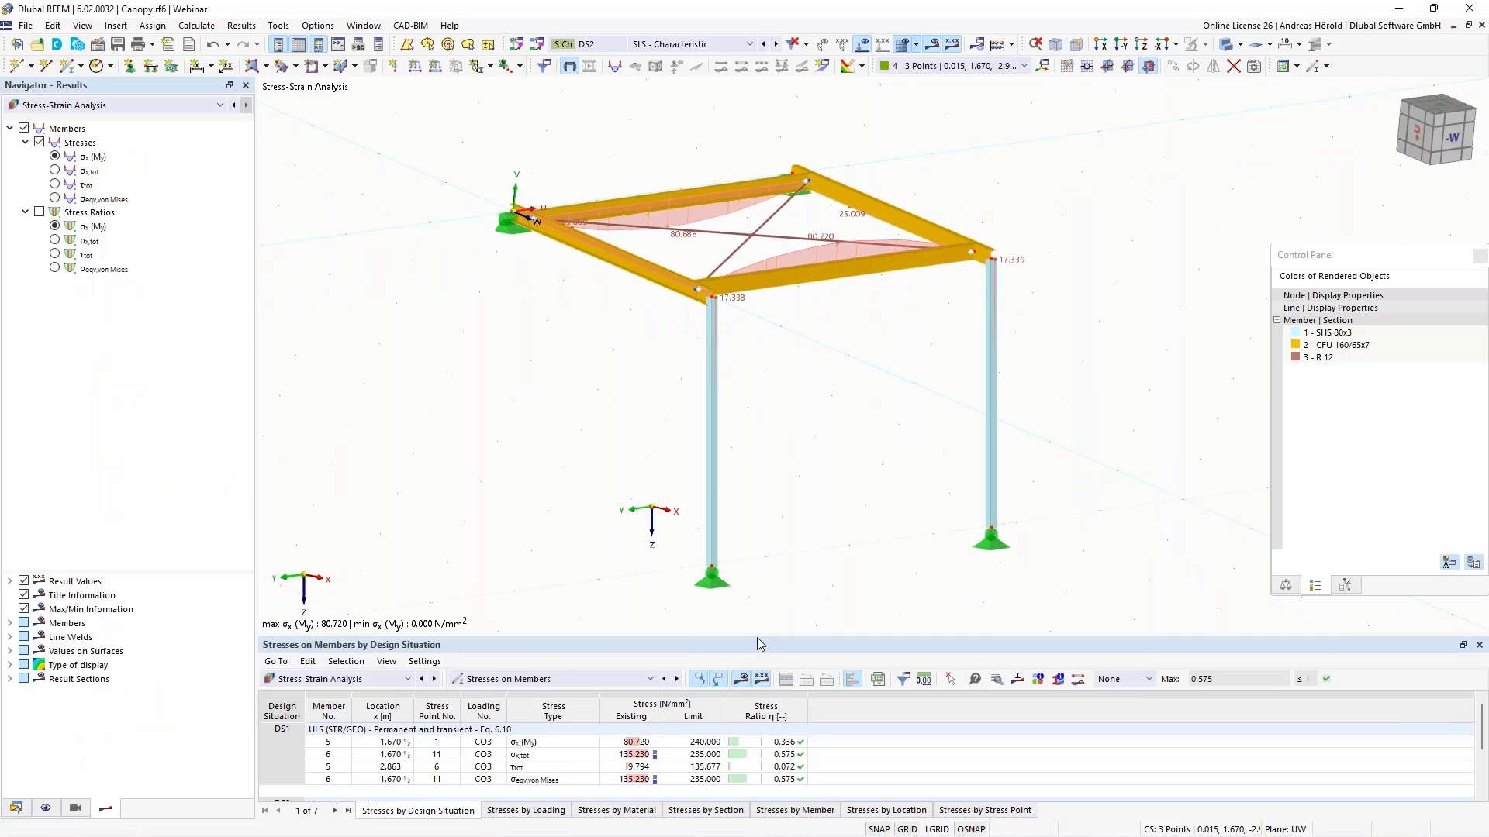
pyautogui.moveTo(757, 635); pyautogui.dragTo(763, 504)
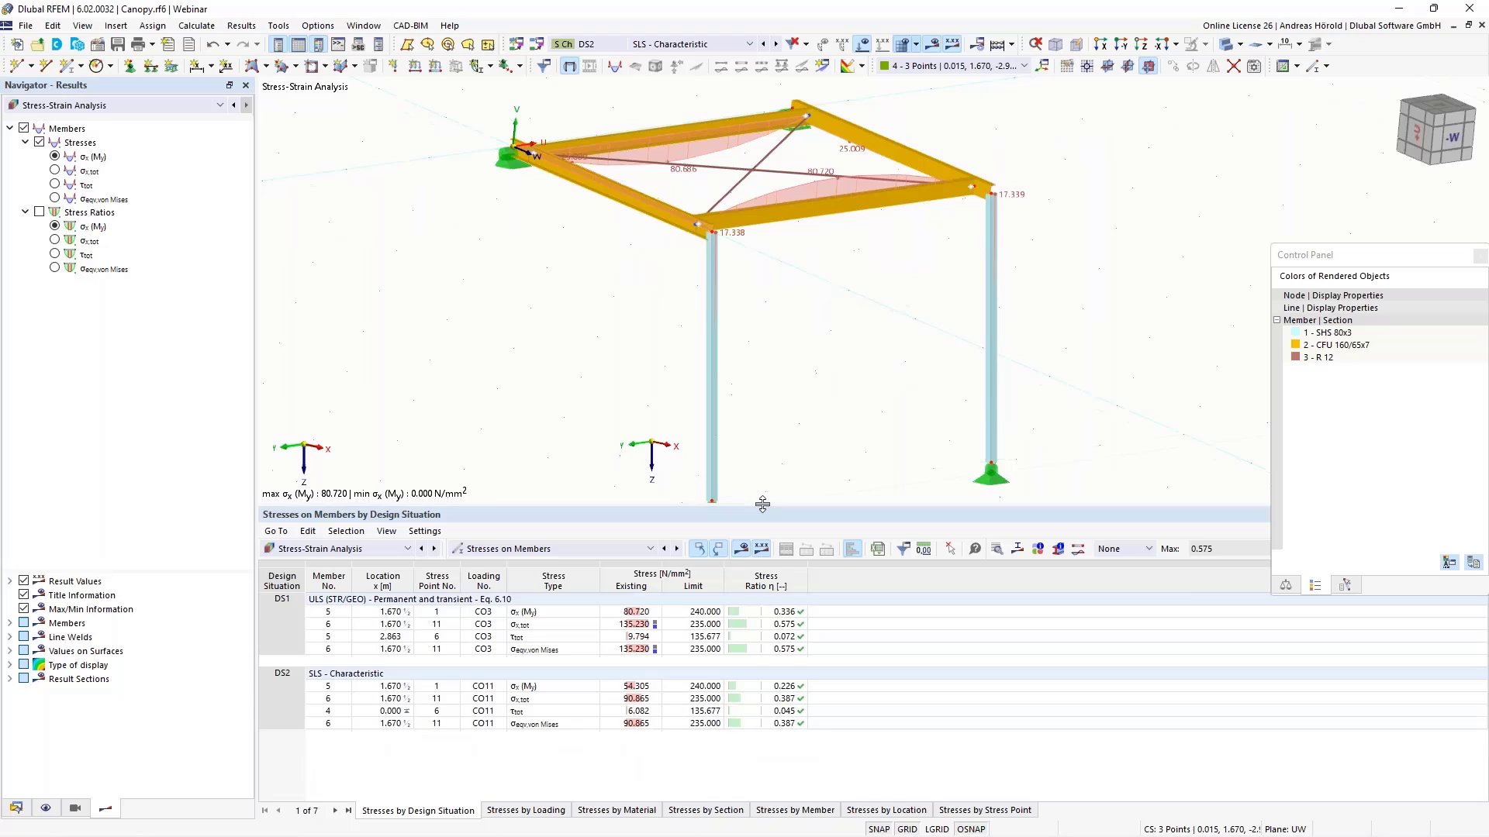
pyautogui.click(690, 613)
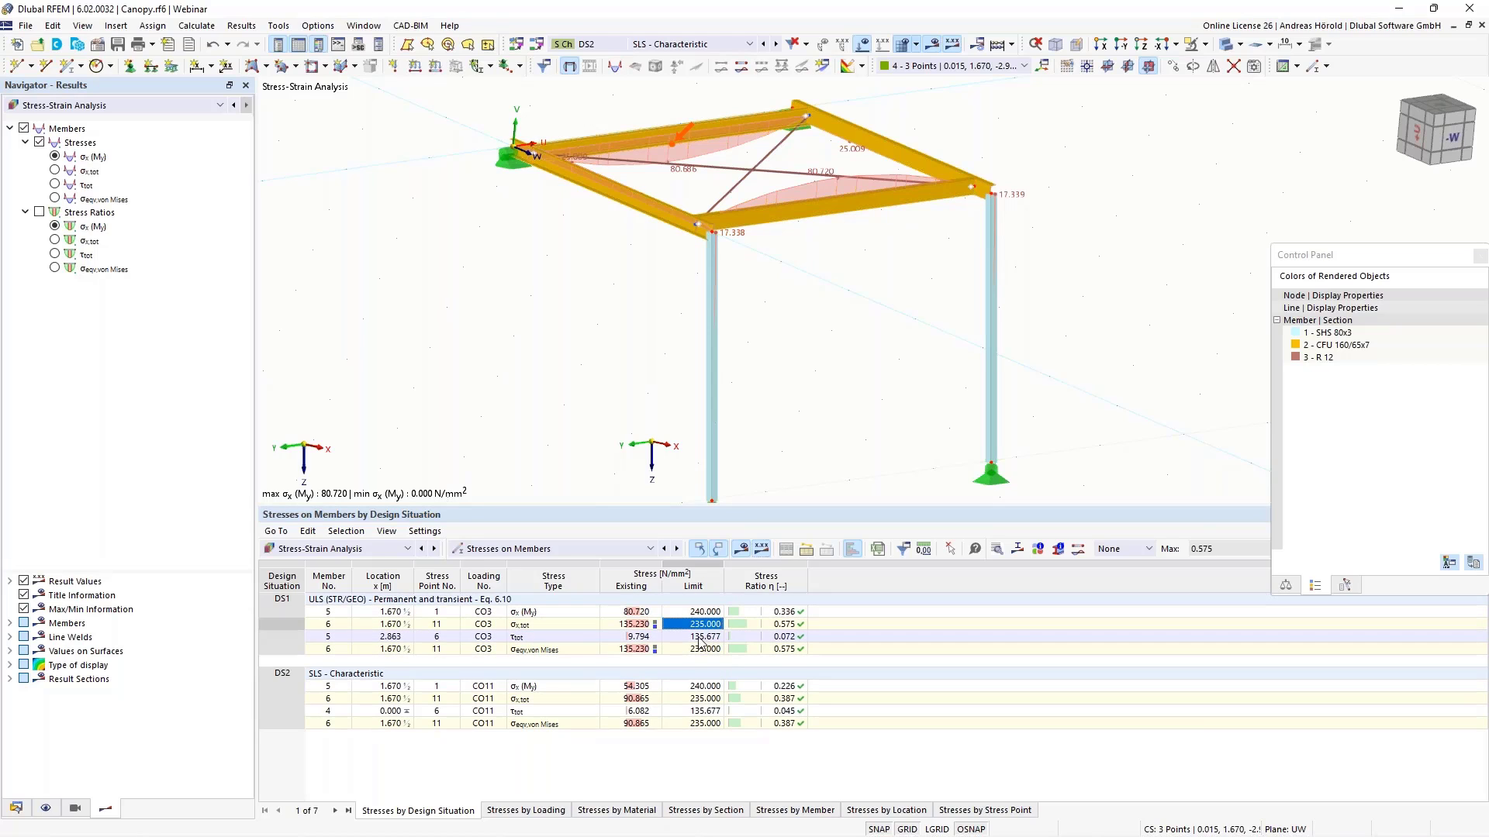
pyautogui.click(700, 637)
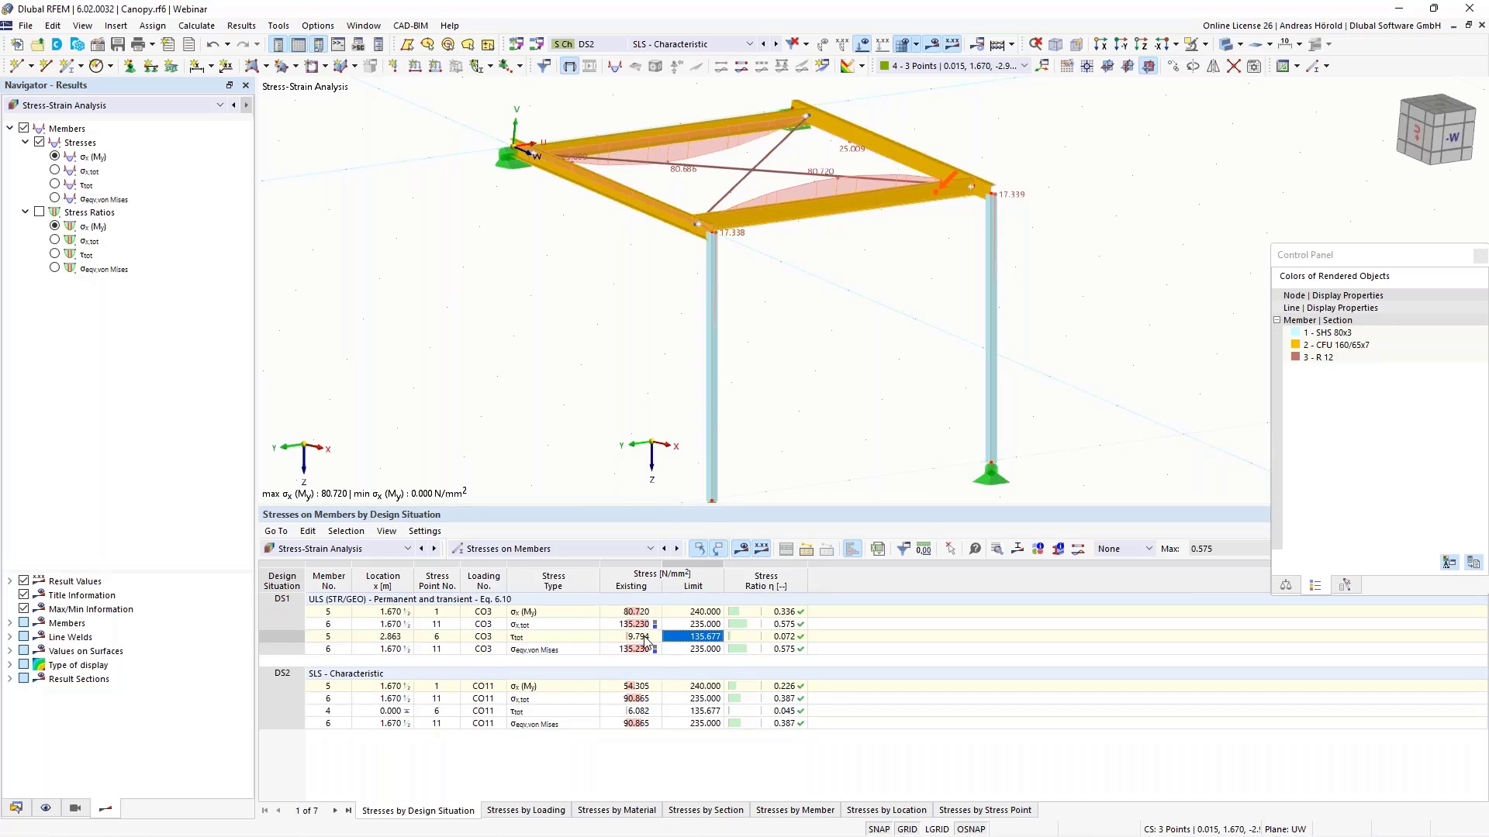
pyautogui.moveTo(676, 504); pyautogui.dragTo(678, 612)
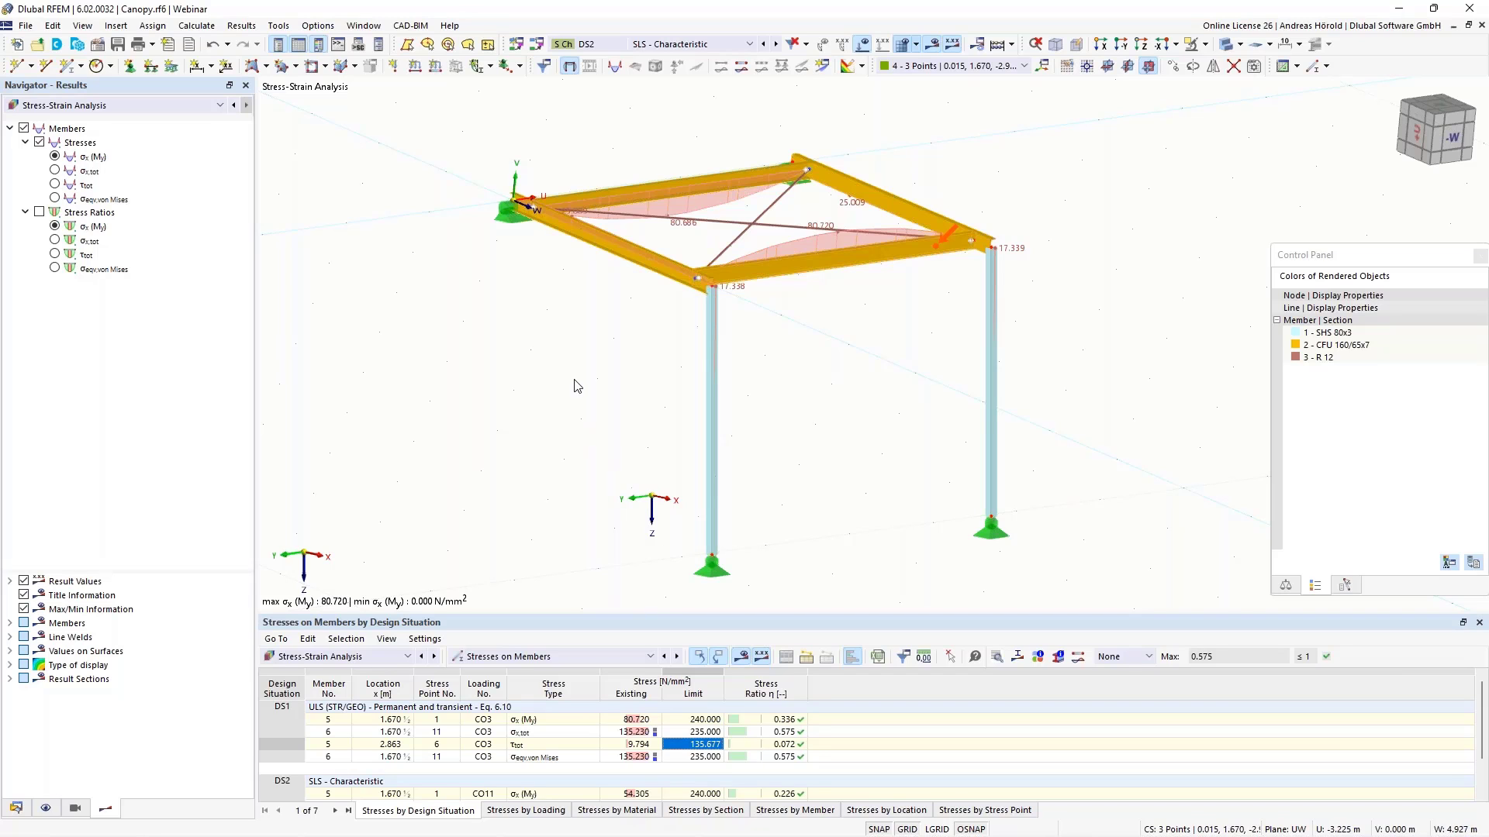
# Step: Delete the nodal supports at the two roof corners that have no columns
pyautogui.keyDown('ctrl'); pyautogui.moveTo(577, 385); pyautogui.dragTo(761, 427, button='middle'); pyautogui.keyUp('ctrl')
pyautogui.moveTo(821, 584); pyautogui.dragTo(822, 617, button='middle')
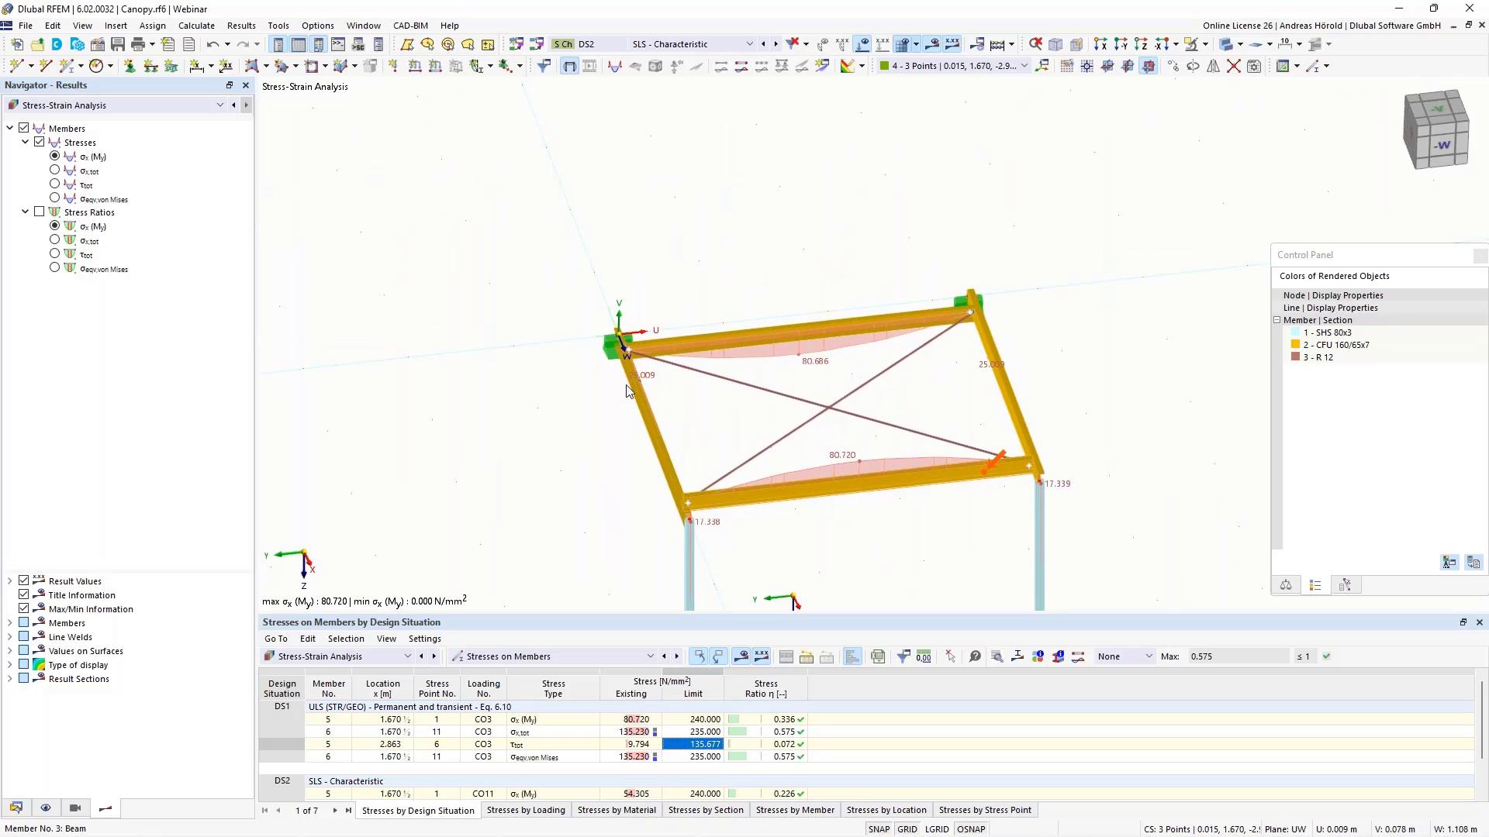
pyautogui.scroll(5, 626, 386)
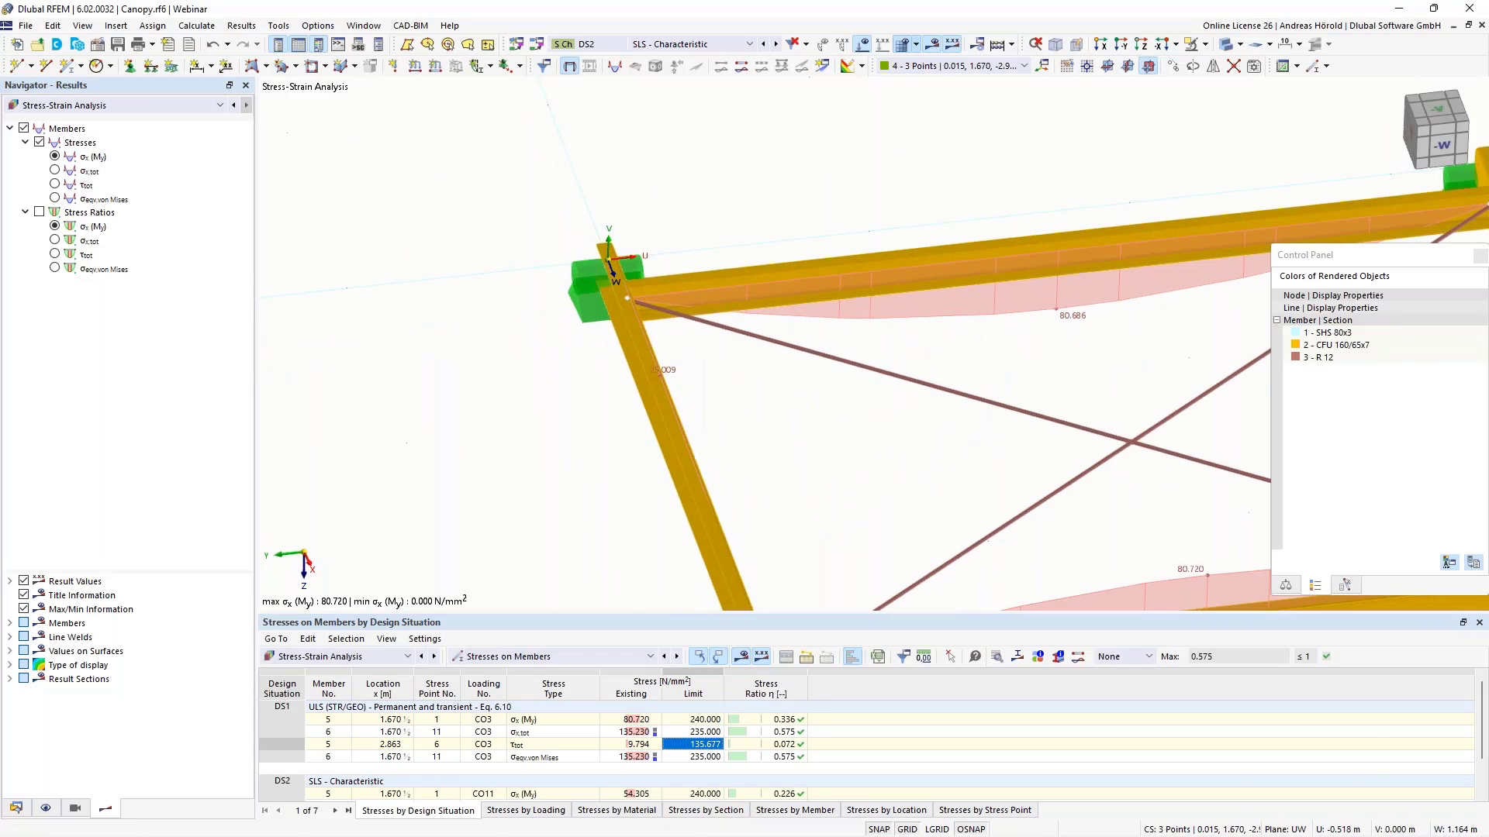
pyautogui.scroll(-1, 556, 477)
pyautogui.moveTo(556, 477); pyautogui.dragTo(410, 401, button='middle')
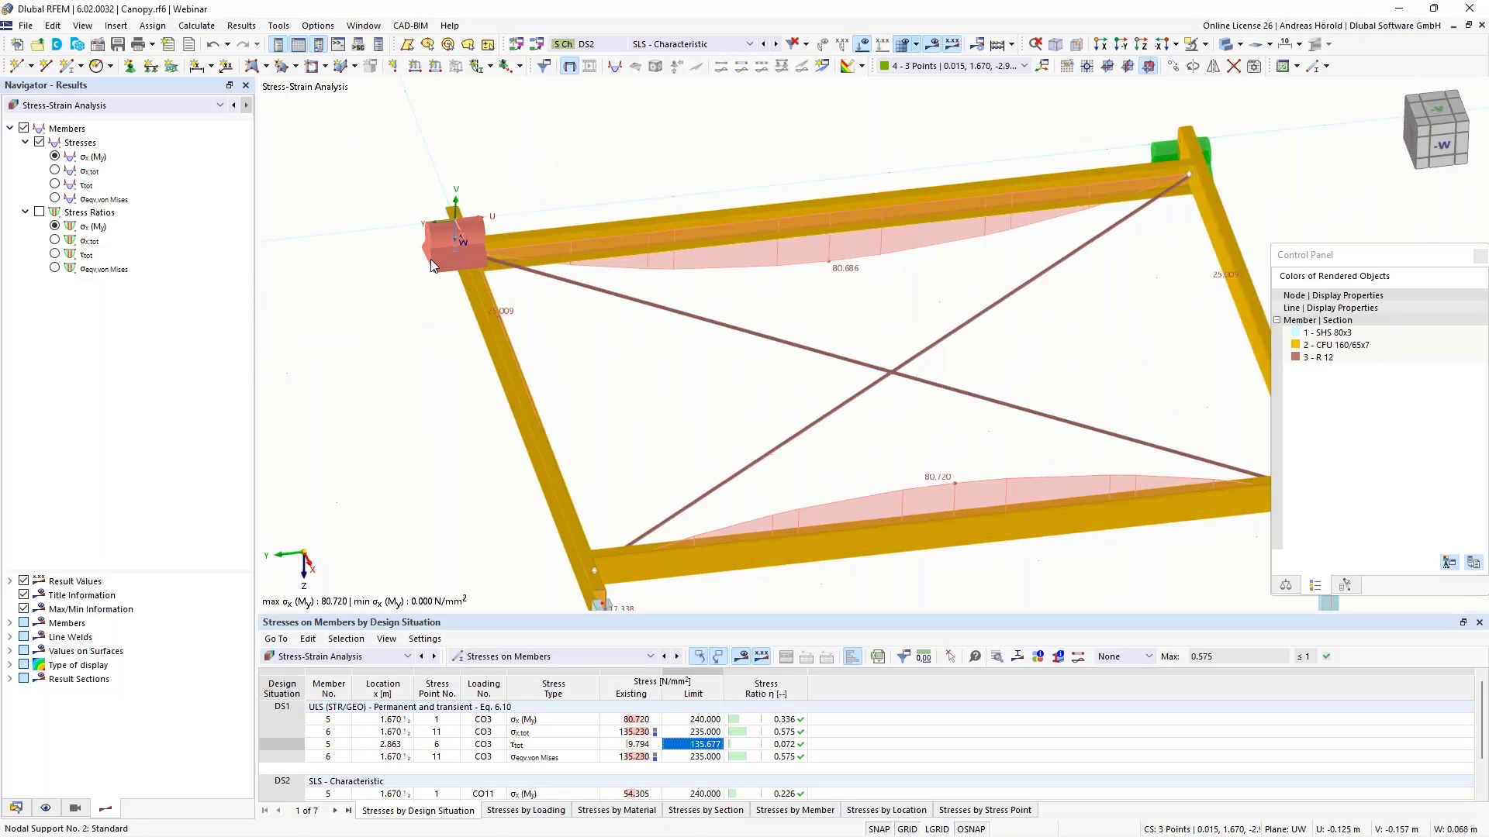
pyautogui.press('Delete')
pyautogui.click(1165, 148)
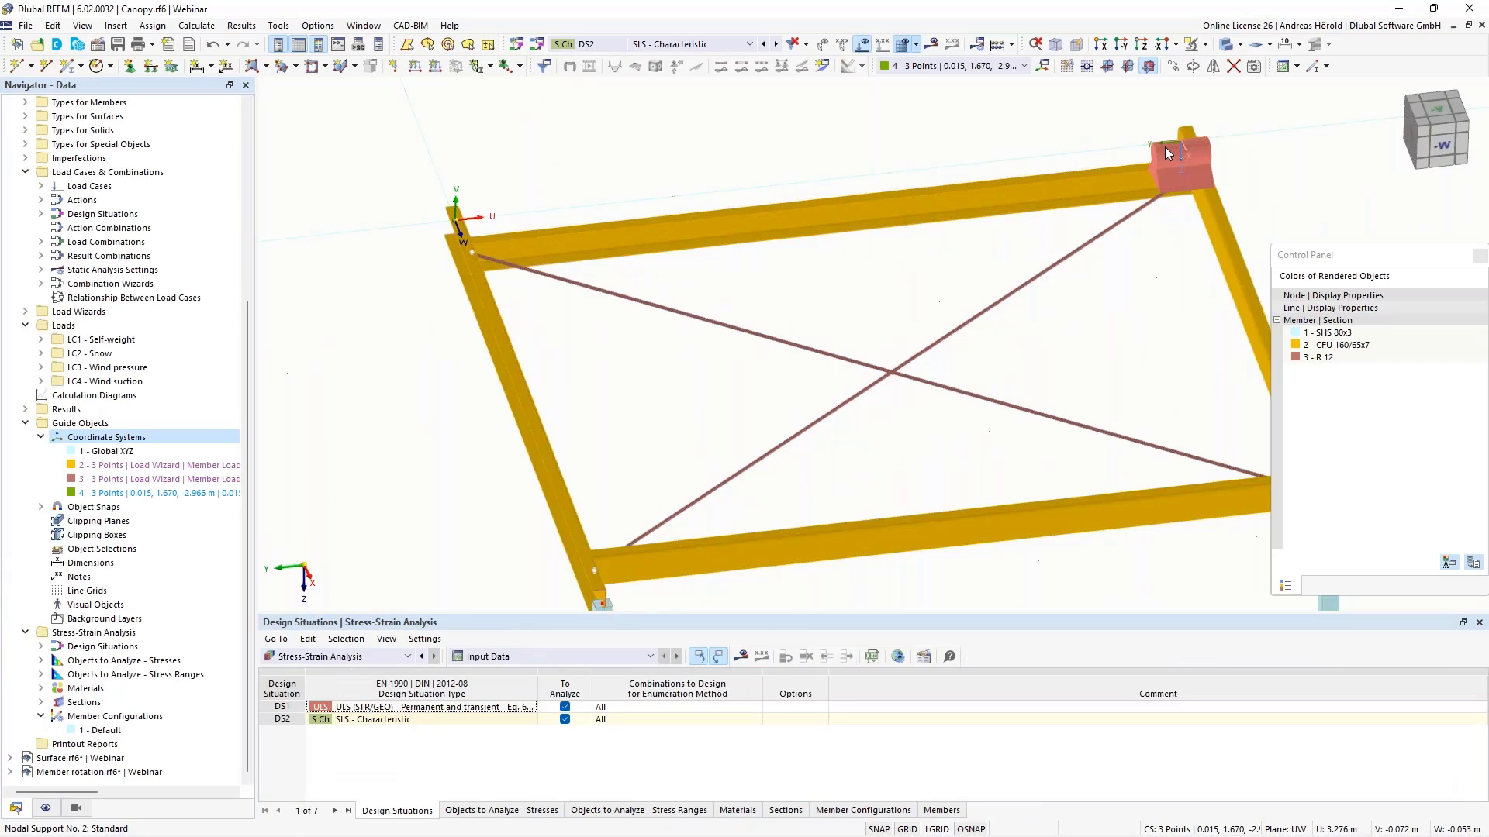
pyautogui.press('Delete')
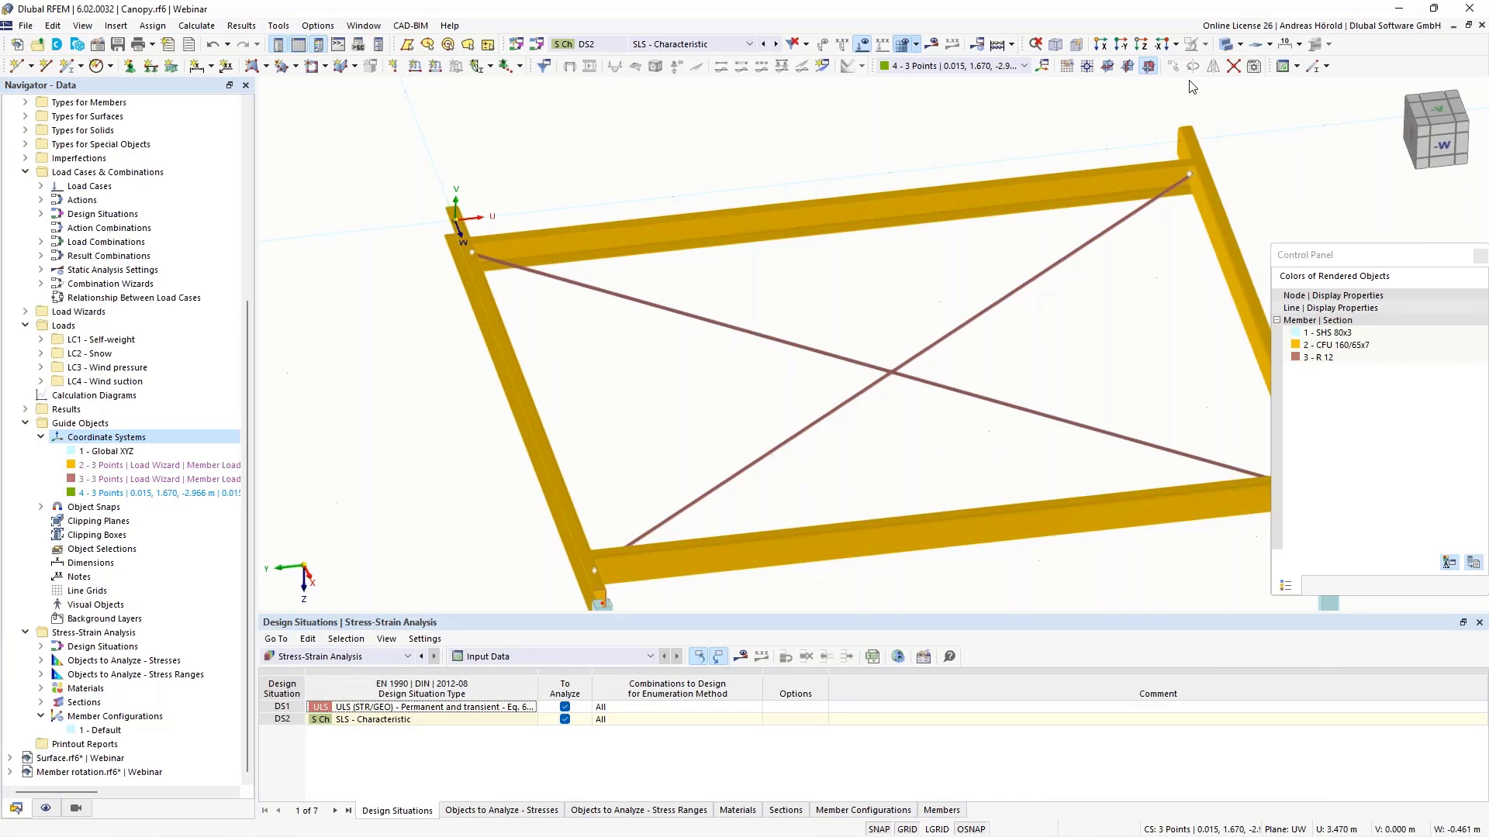
# Step: Look at the canopy roof from above in Z-direction and display the model as wireframe
pyautogui.click(1143, 45)
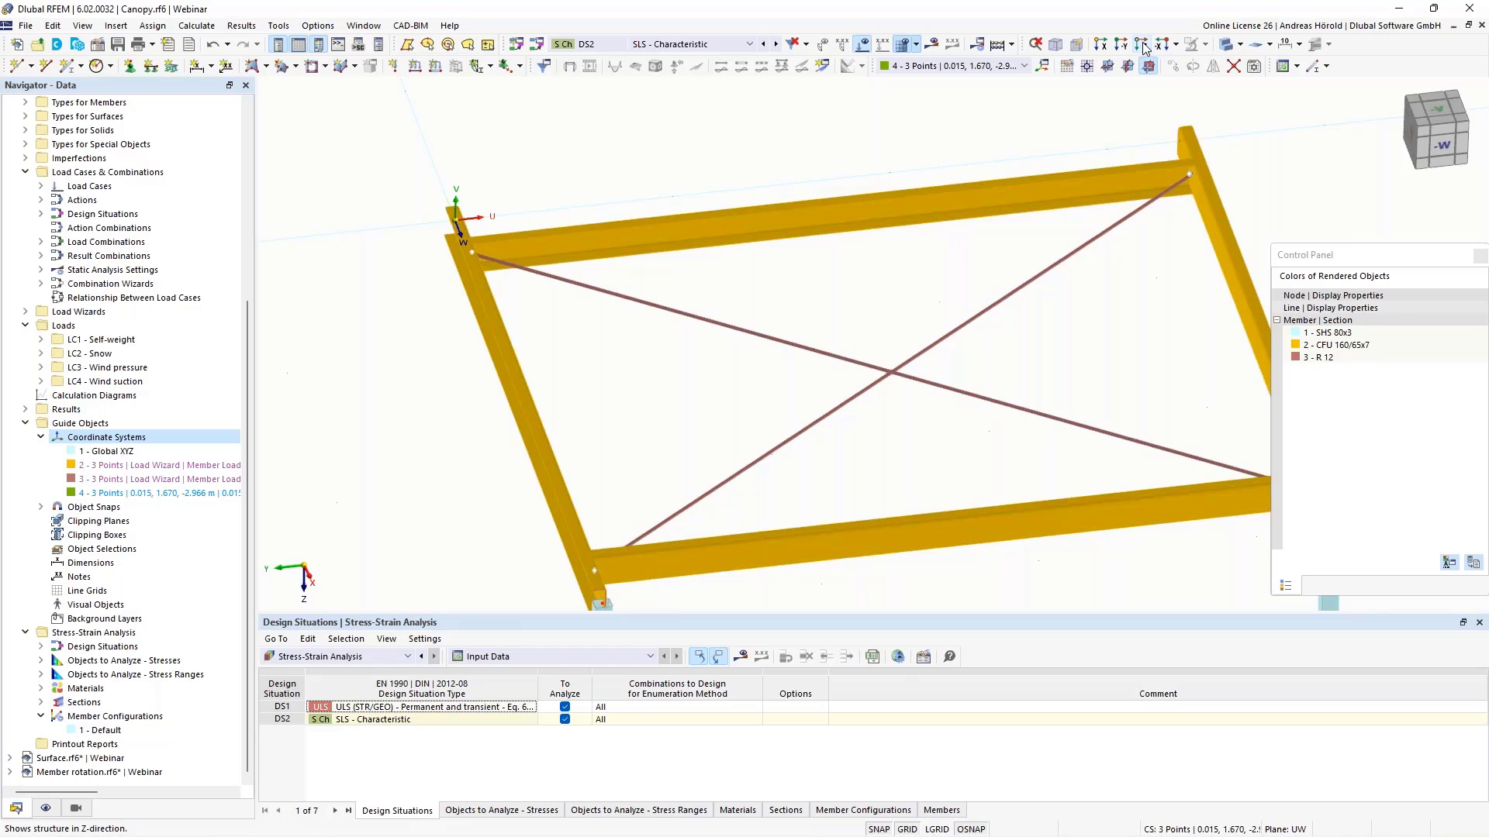
pyautogui.scroll(2, 707, 243)
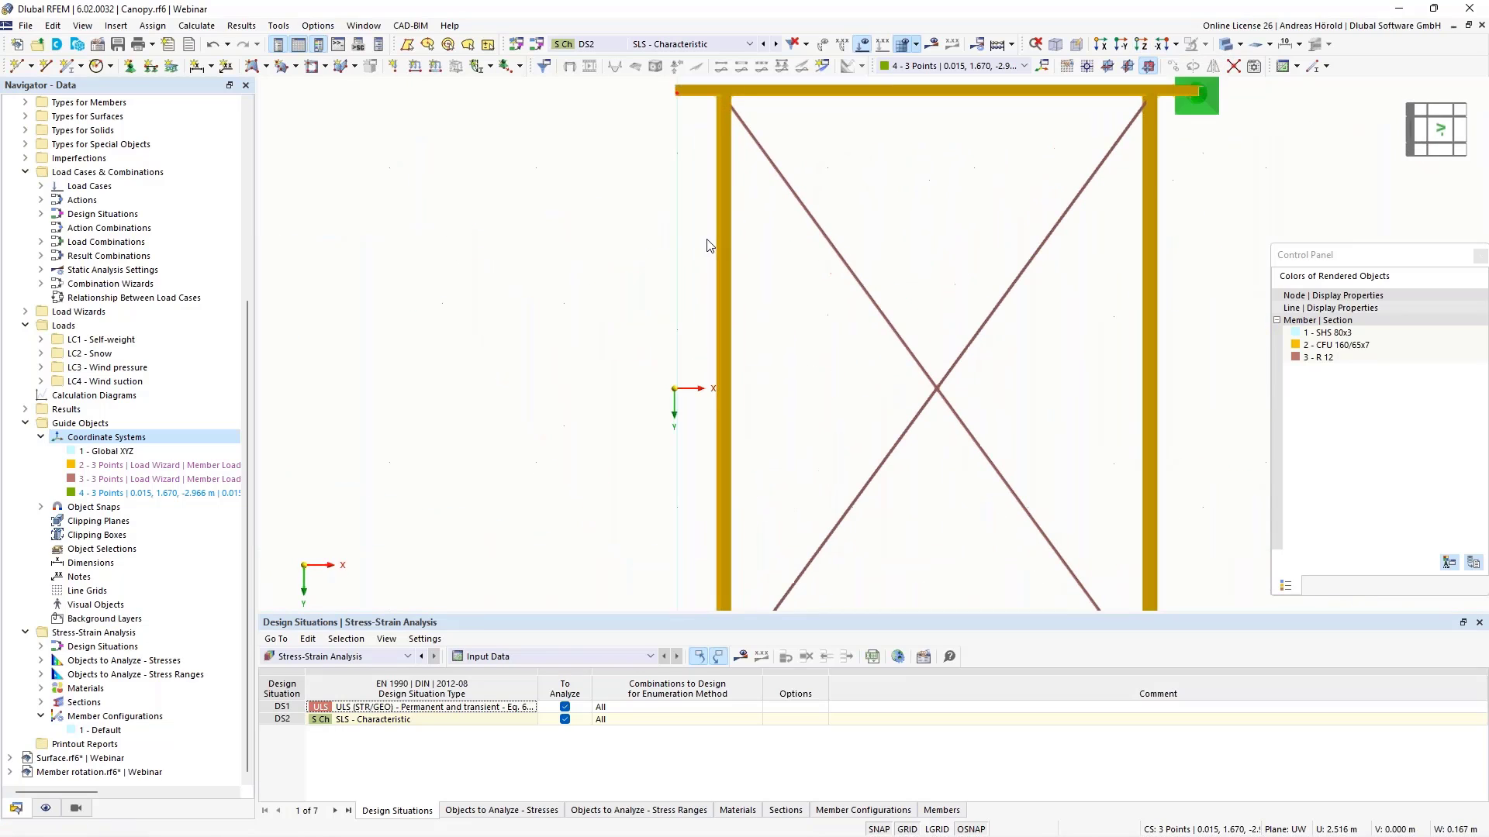
pyautogui.scroll(-2, 707, 242)
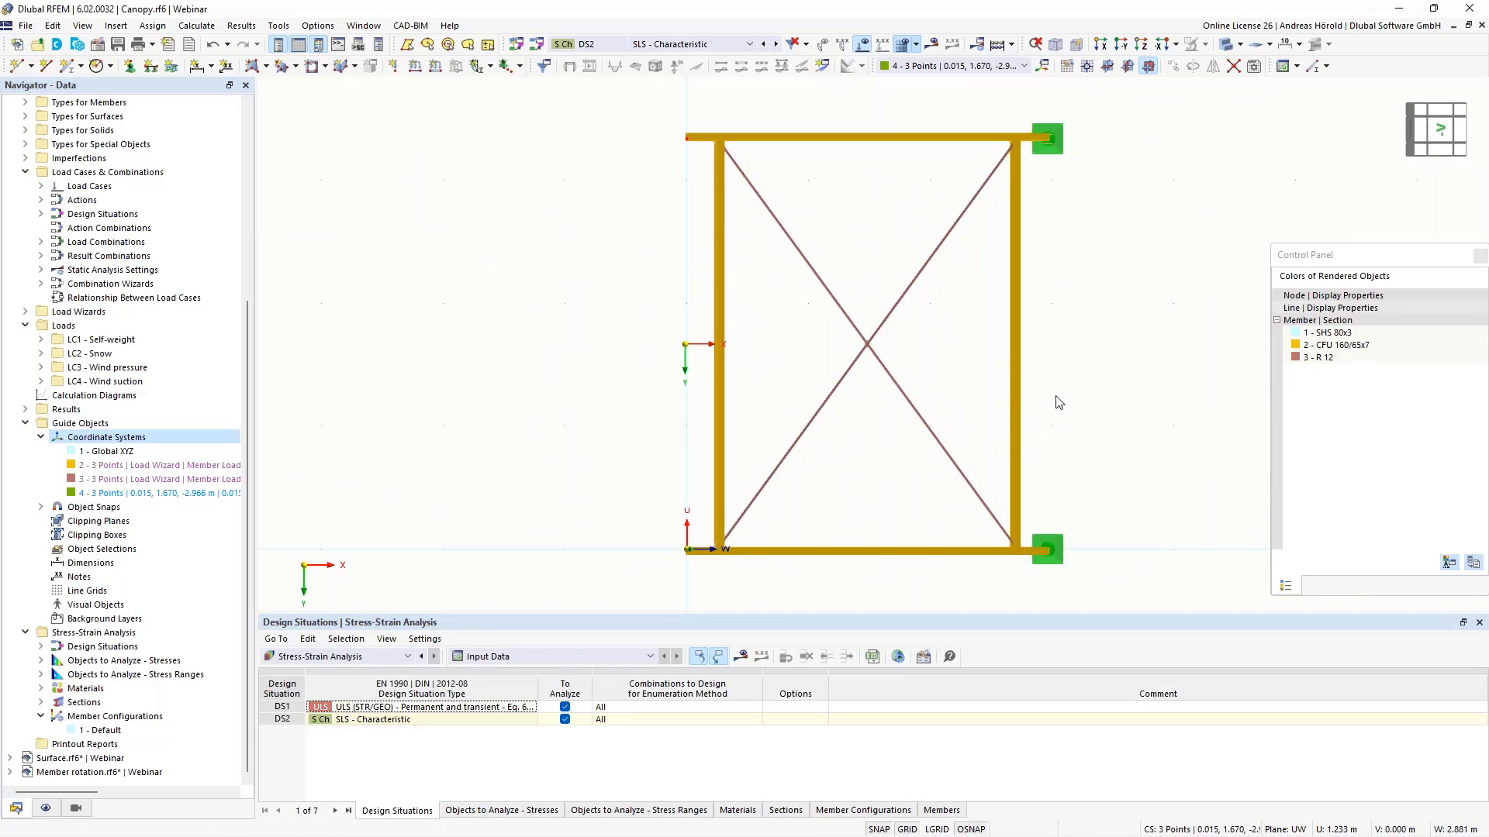
pyautogui.keyDown('ctrl'); pyautogui.moveTo(1084, 391); pyautogui.dragTo(806, 415, button='middle'); pyautogui.keyUp('ctrl')
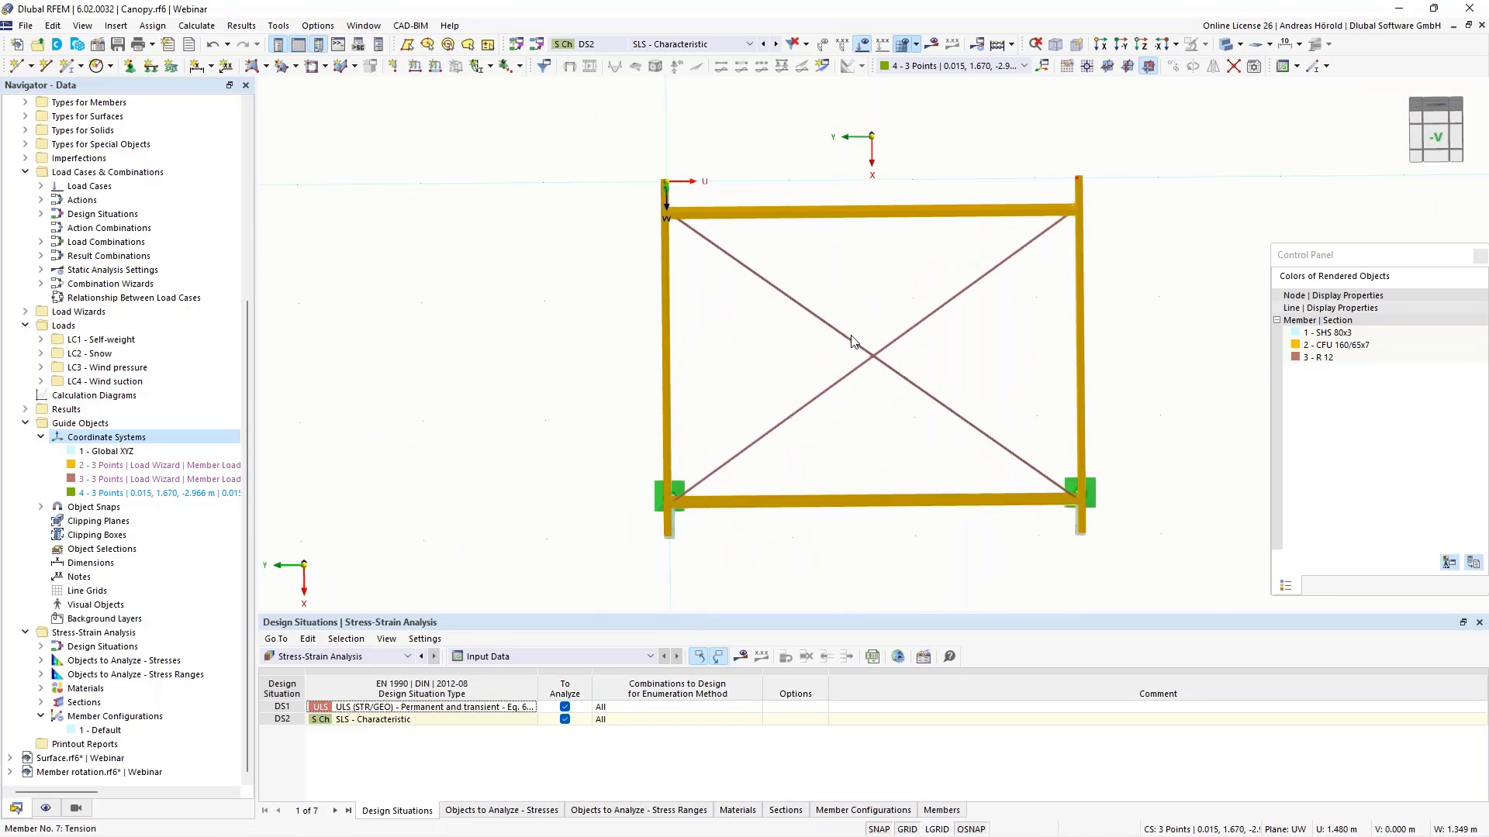
pyautogui.scroll(2, 835, 273)
pyautogui.moveTo(831, 262); pyautogui.dragTo(821, 339, button='middle')
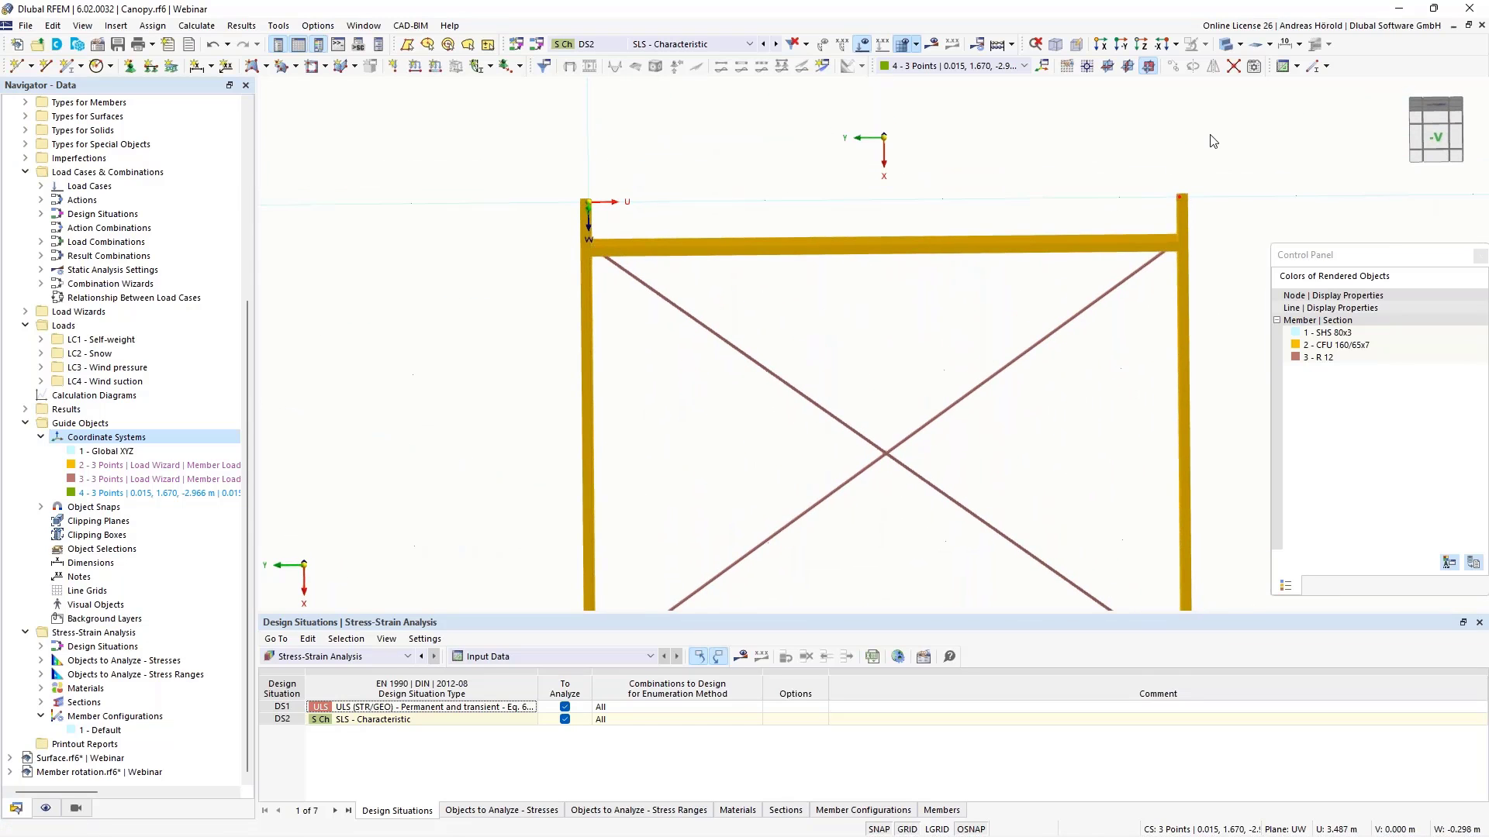
pyautogui.click(1242, 45)
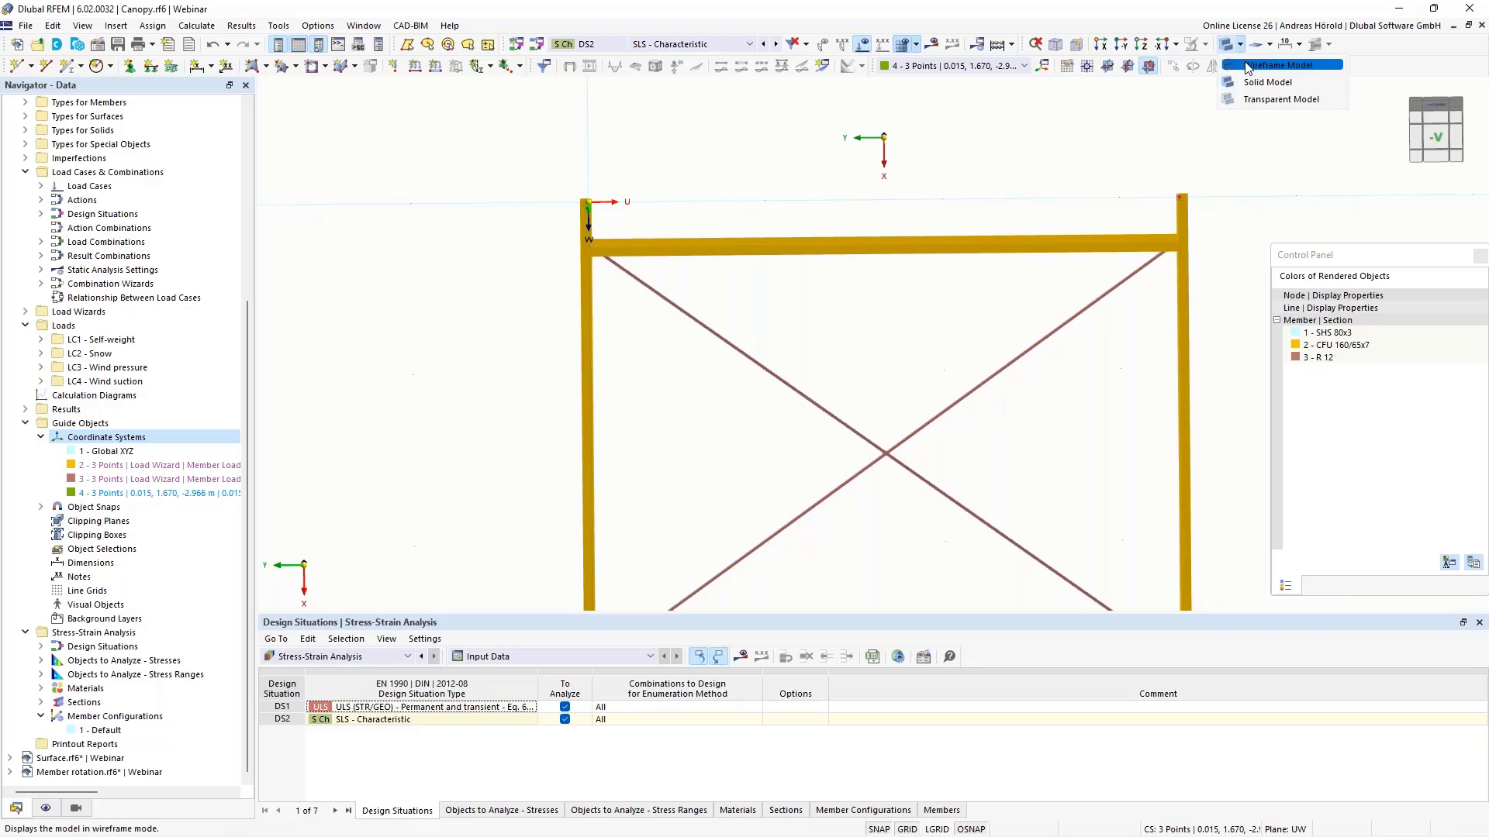
pyautogui.click(1250, 70)
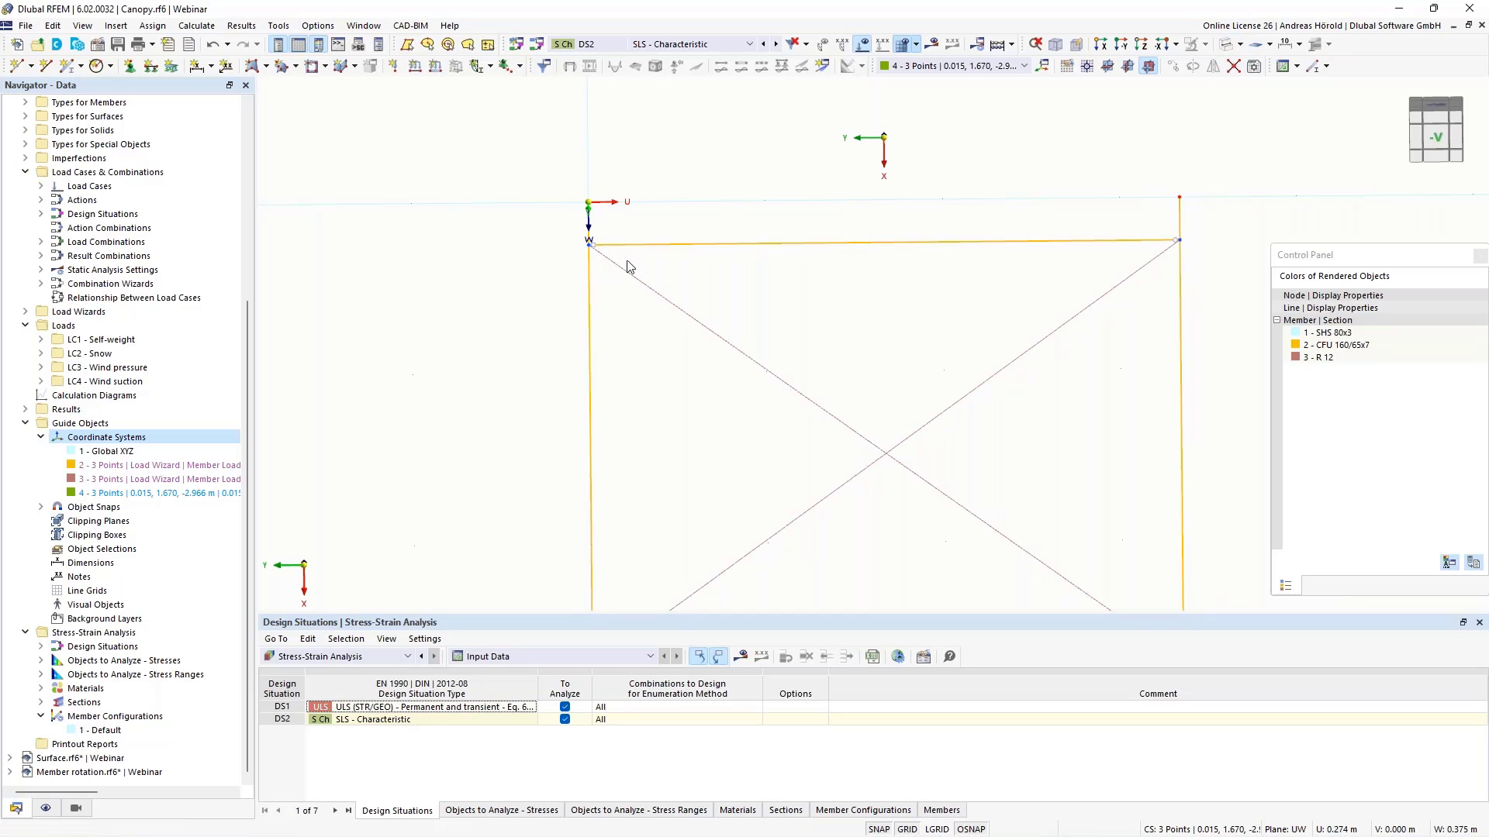
# Step: Move the crossbeam and diagonal brace ends on the column-free side outward to the free end nodes of the side beams
pyautogui.moveTo(604, 244); pyautogui.dragTo(588, 202)
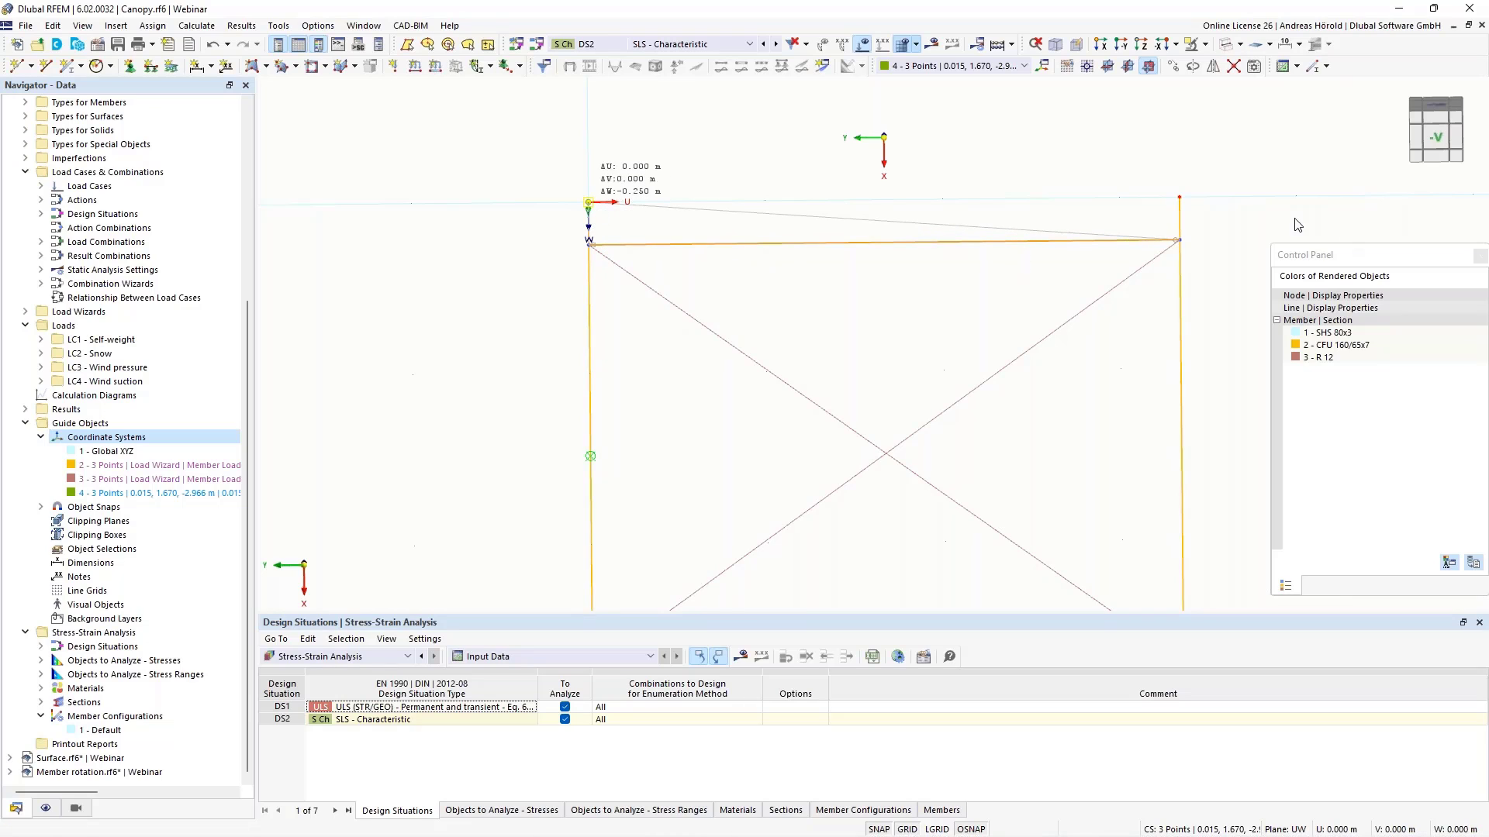
pyautogui.moveTo(1167, 242); pyautogui.dragTo(1179, 197)
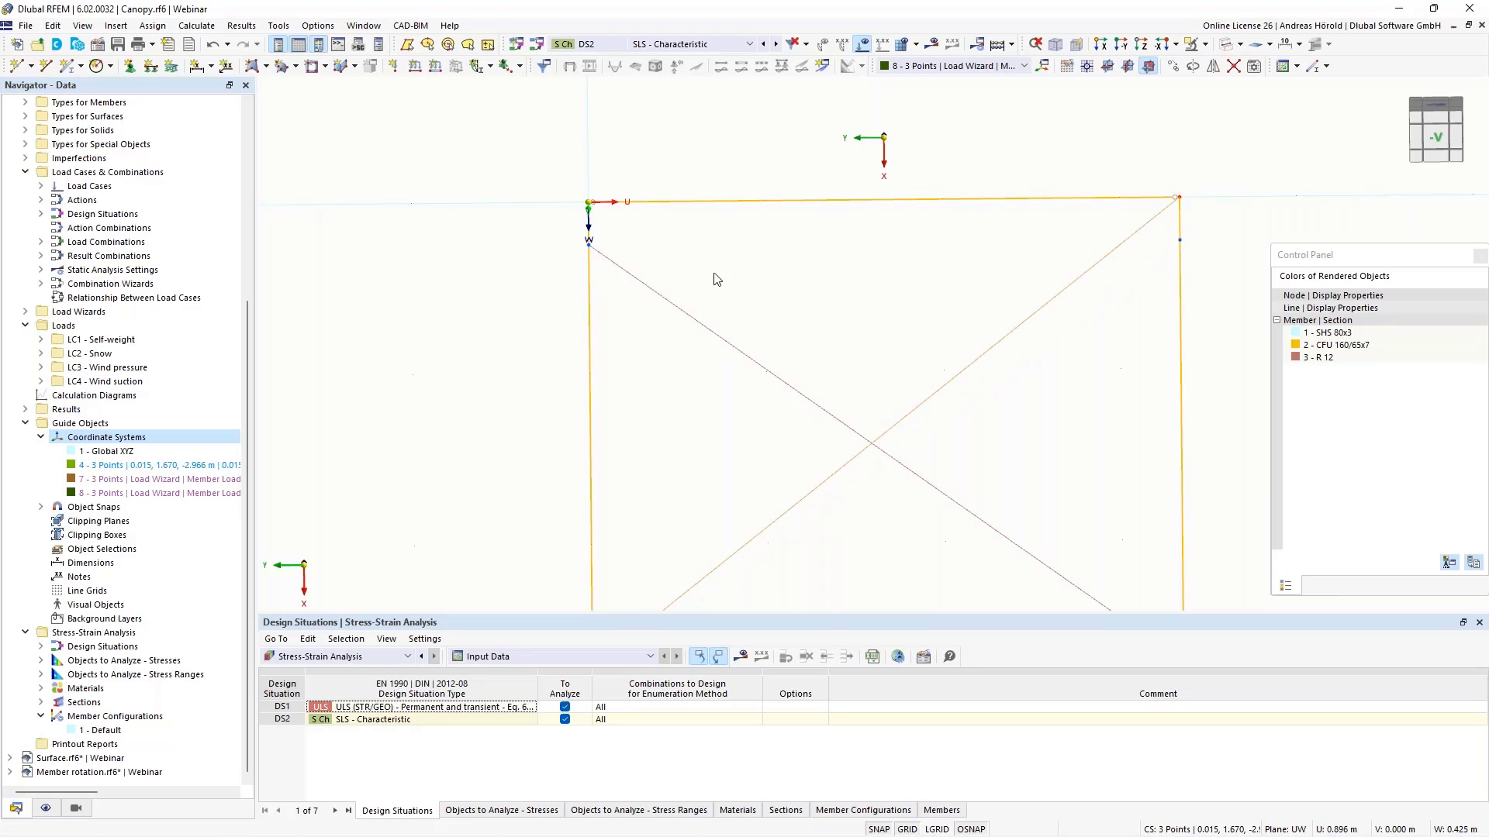
pyautogui.moveTo(590, 246); pyautogui.dragTo(597, 214)
pyautogui.keyDown('ctrl'); pyautogui.moveTo(928, 467); pyautogui.dragTo(813, 516, button='middle'); pyautogui.keyUp('ctrl')
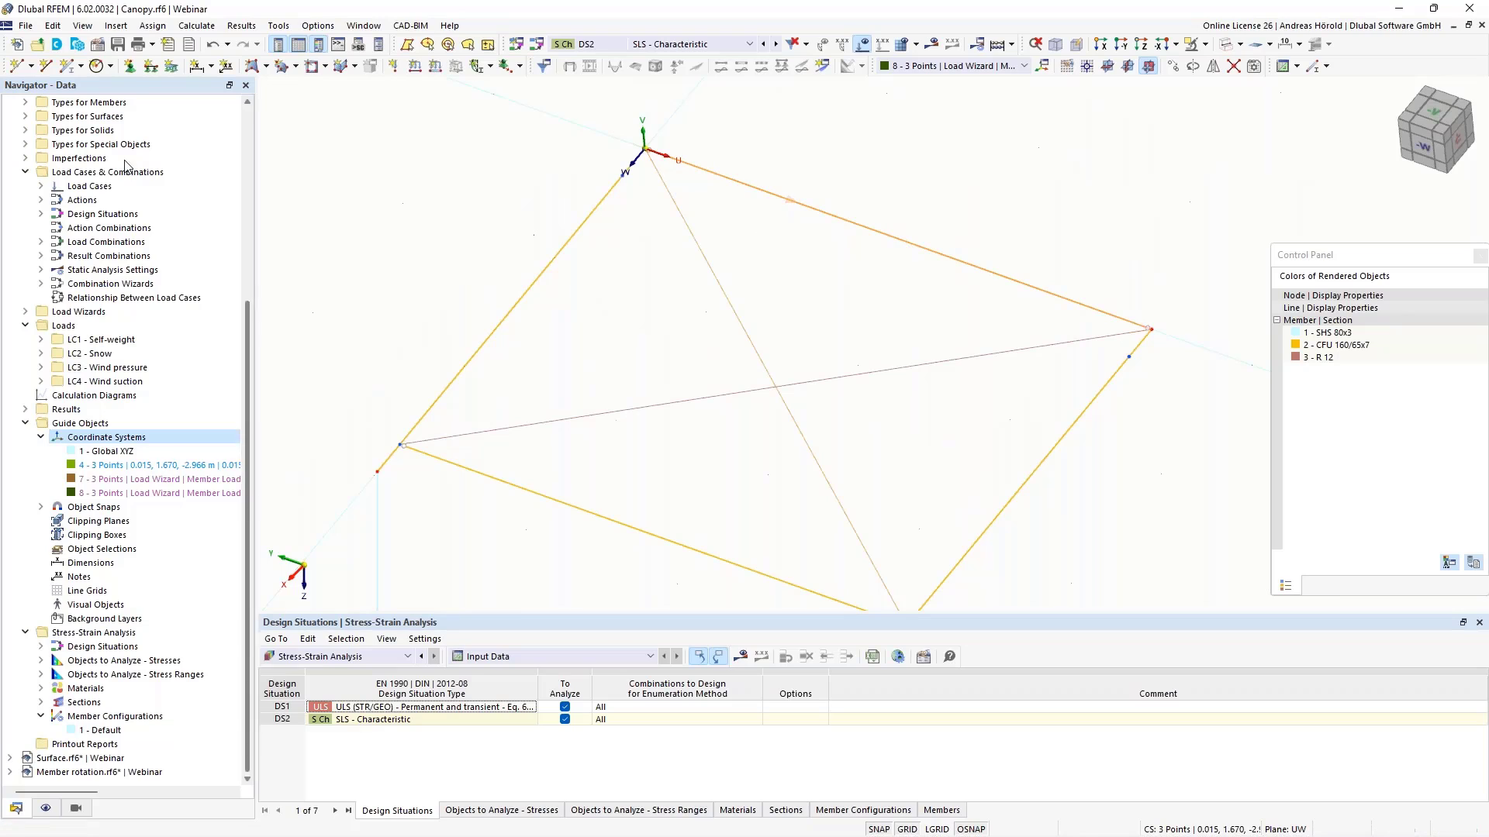
# Step: Assign a new line support with uX, uY and uZ fixed to the crossbeam line between the two column-free roof corners (line 6)
pyautogui.click(152, 68)
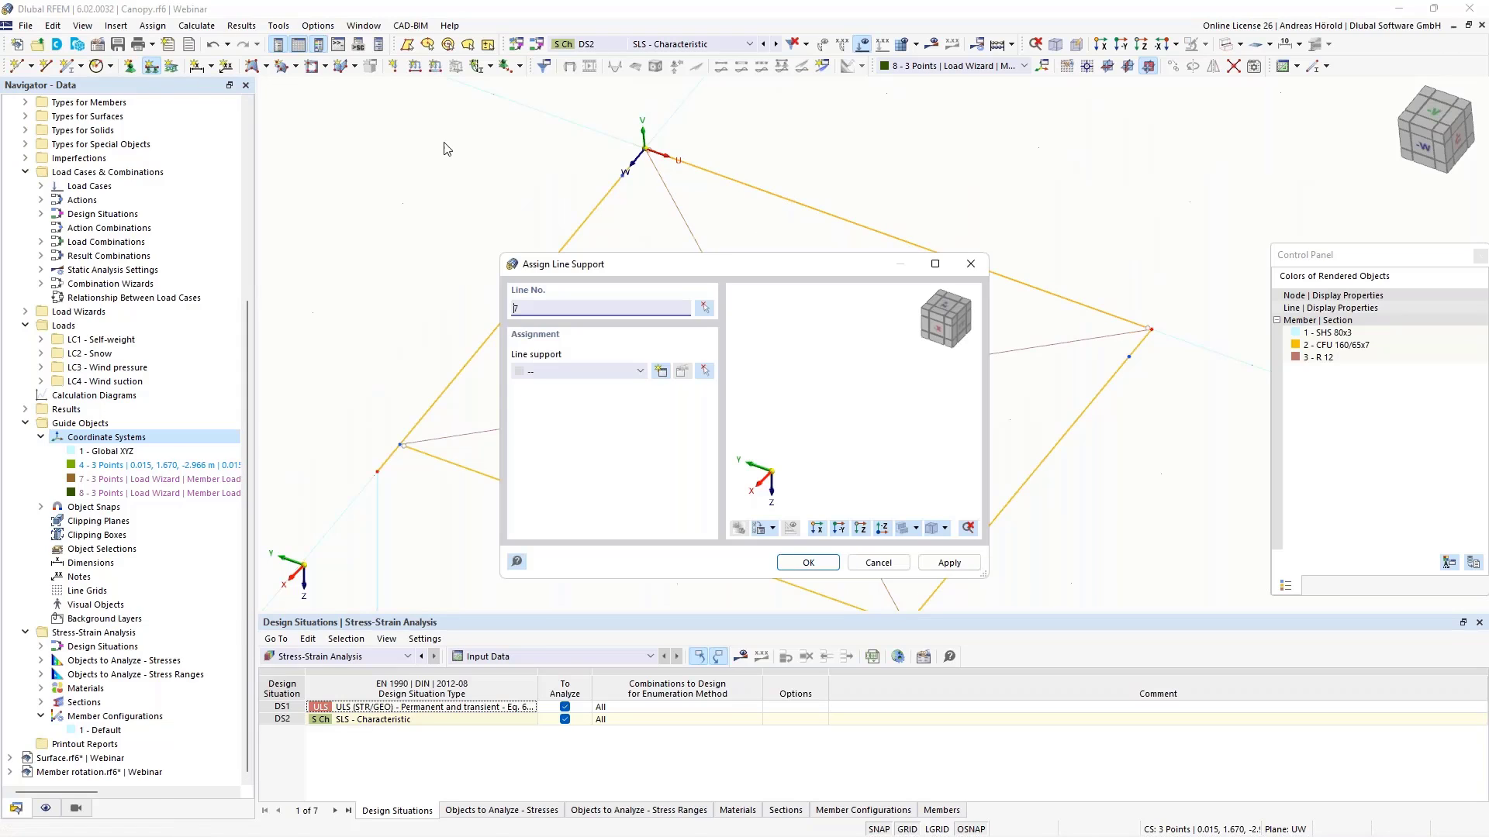
pyautogui.click(704, 308)
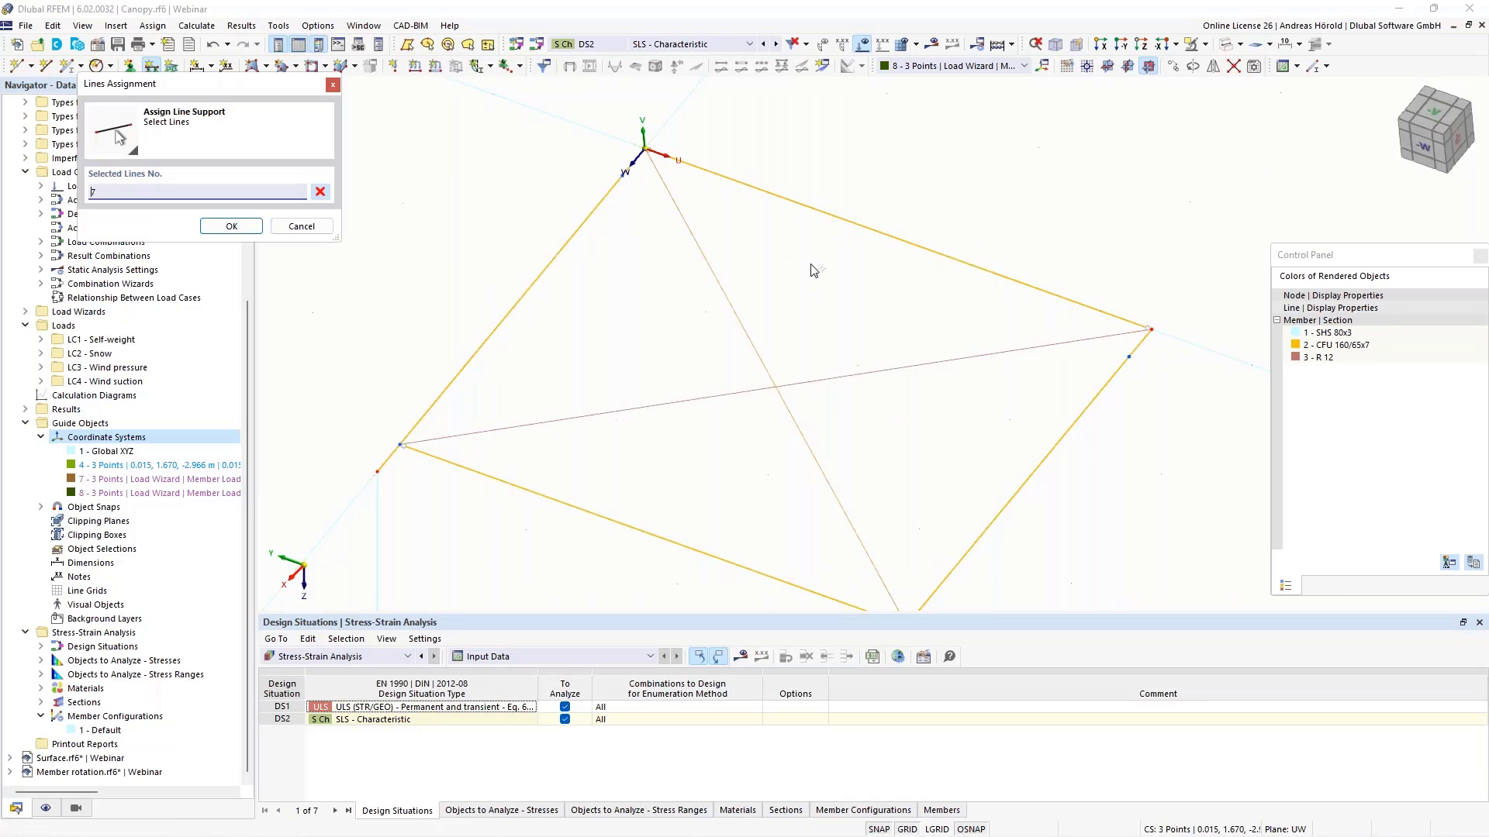
pyautogui.click(887, 234)
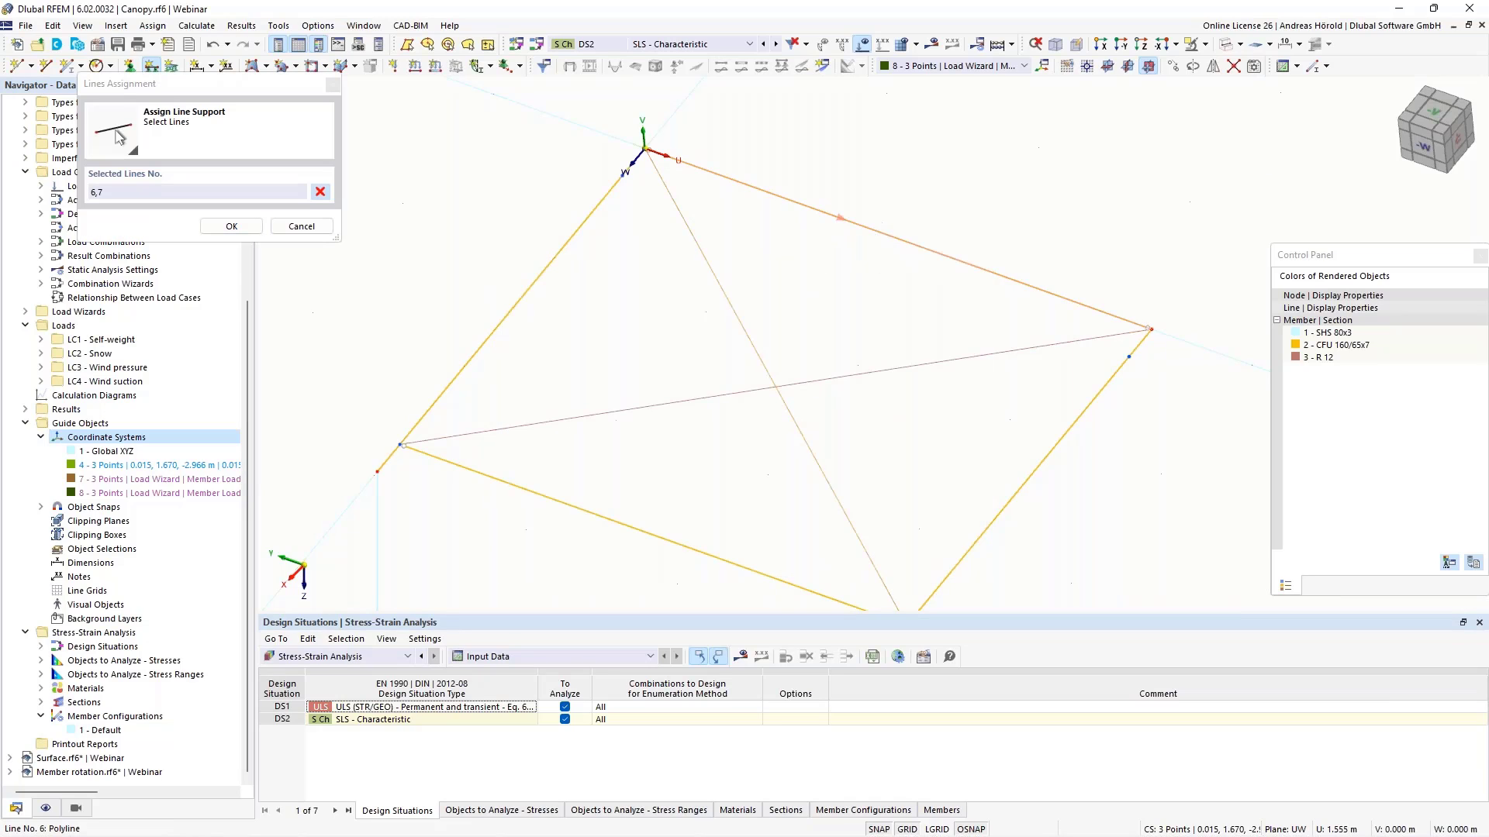
pyautogui.click(225, 227)
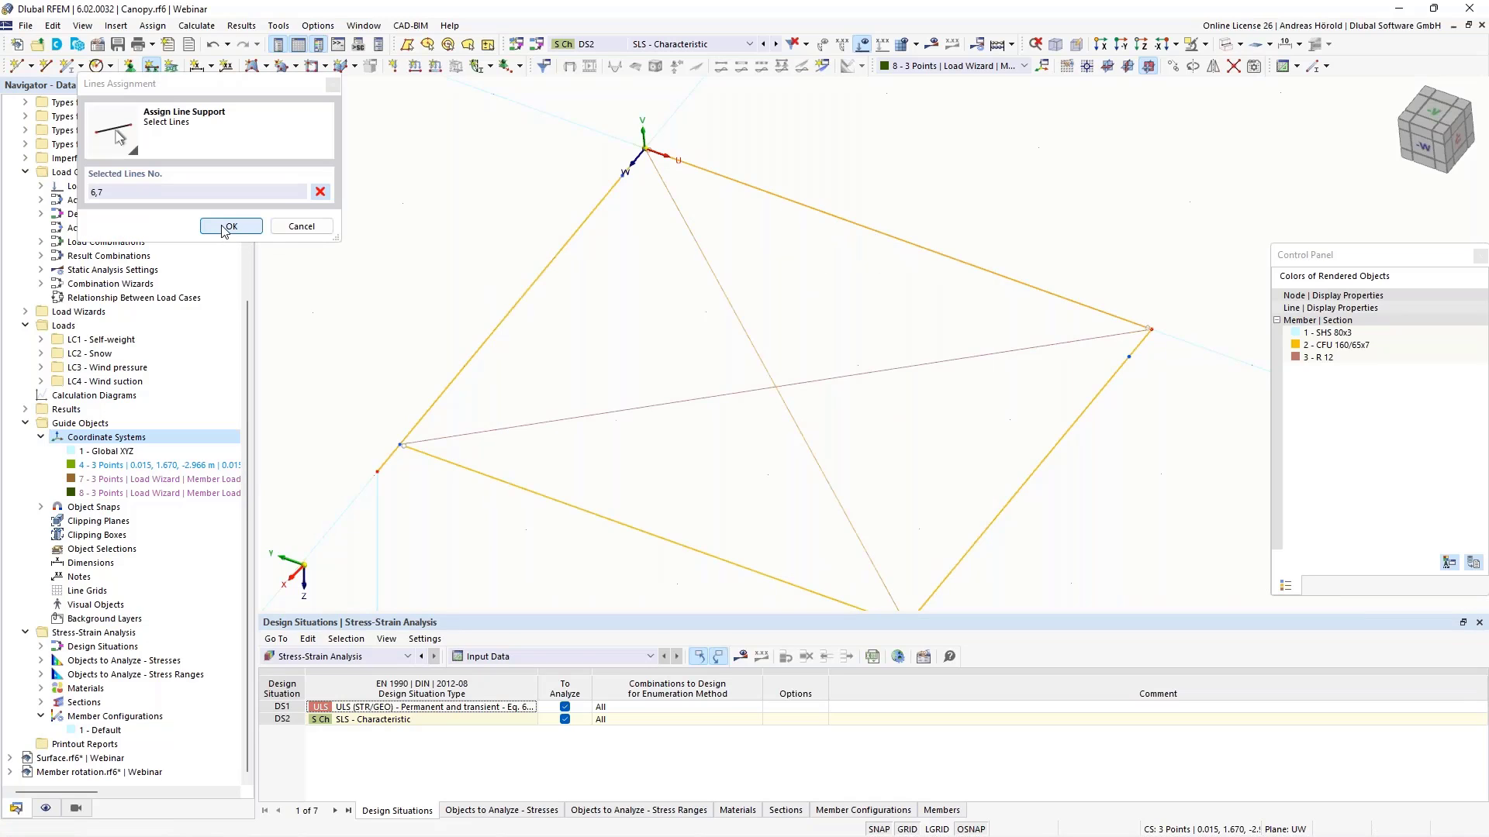
pyautogui.click(321, 192)
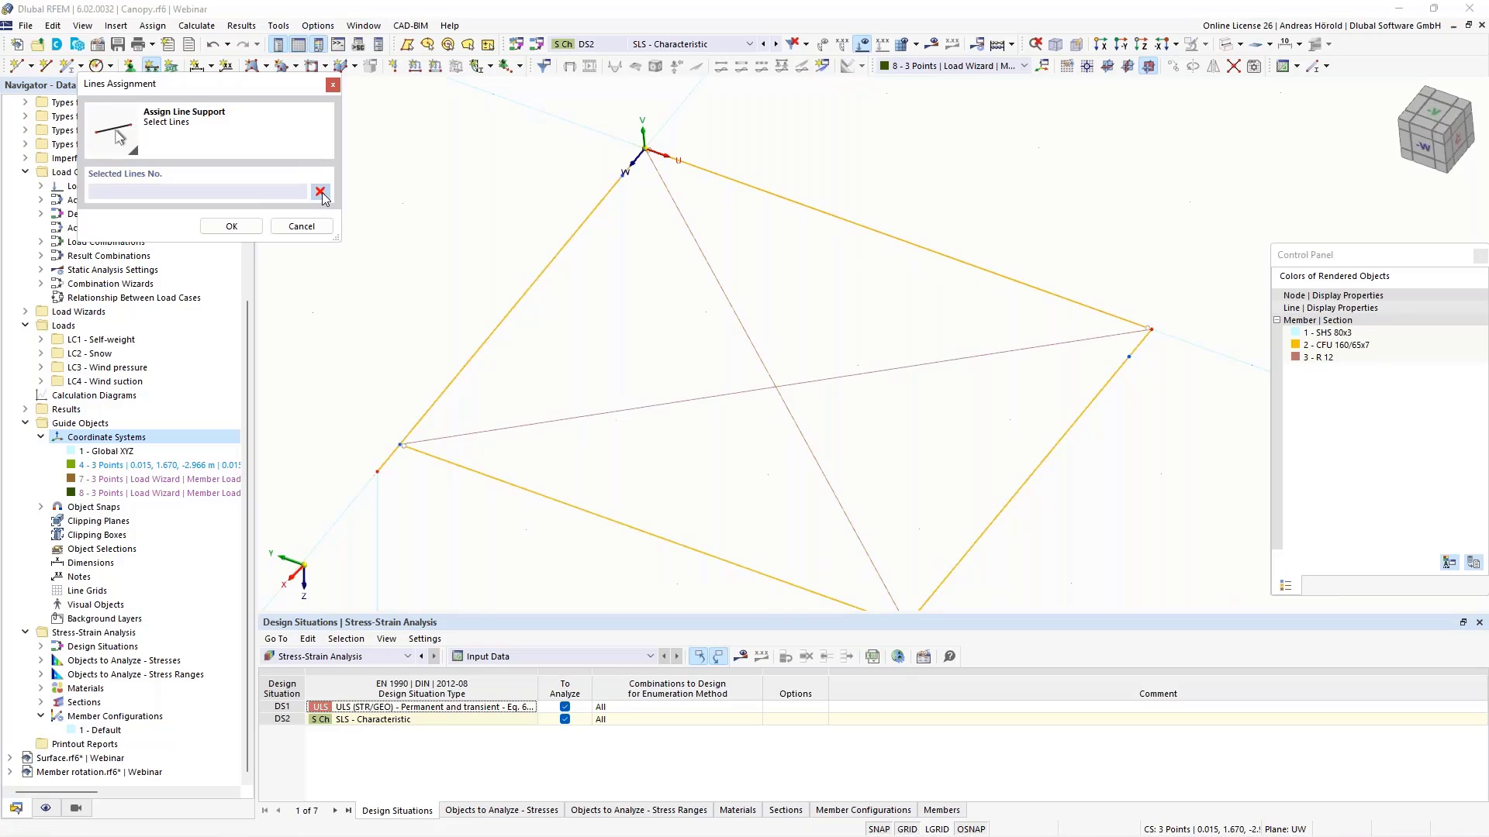
pyautogui.click(891, 235)
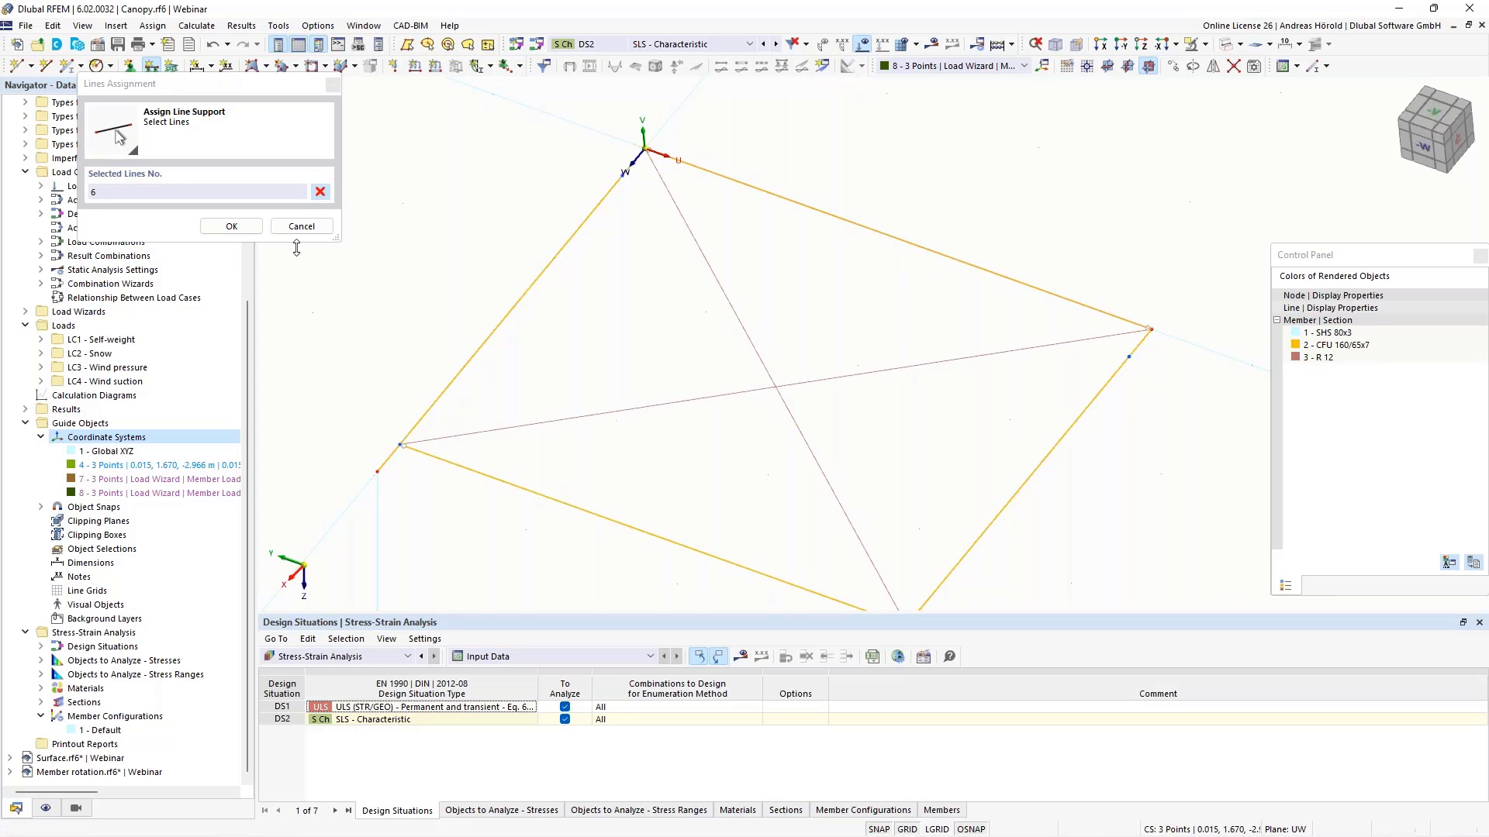
pyautogui.click(233, 226)
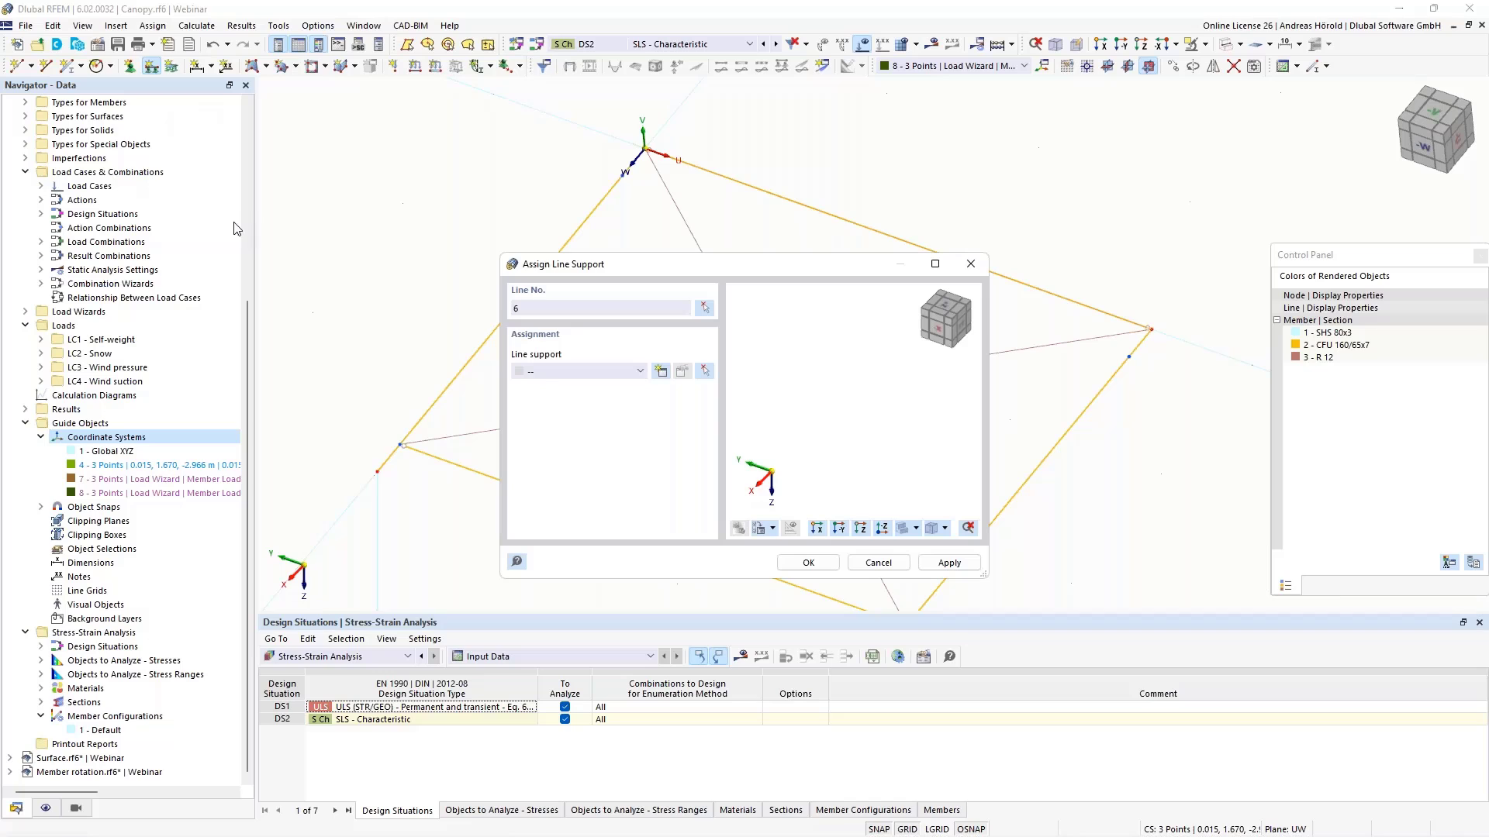
pyautogui.click(661, 371)
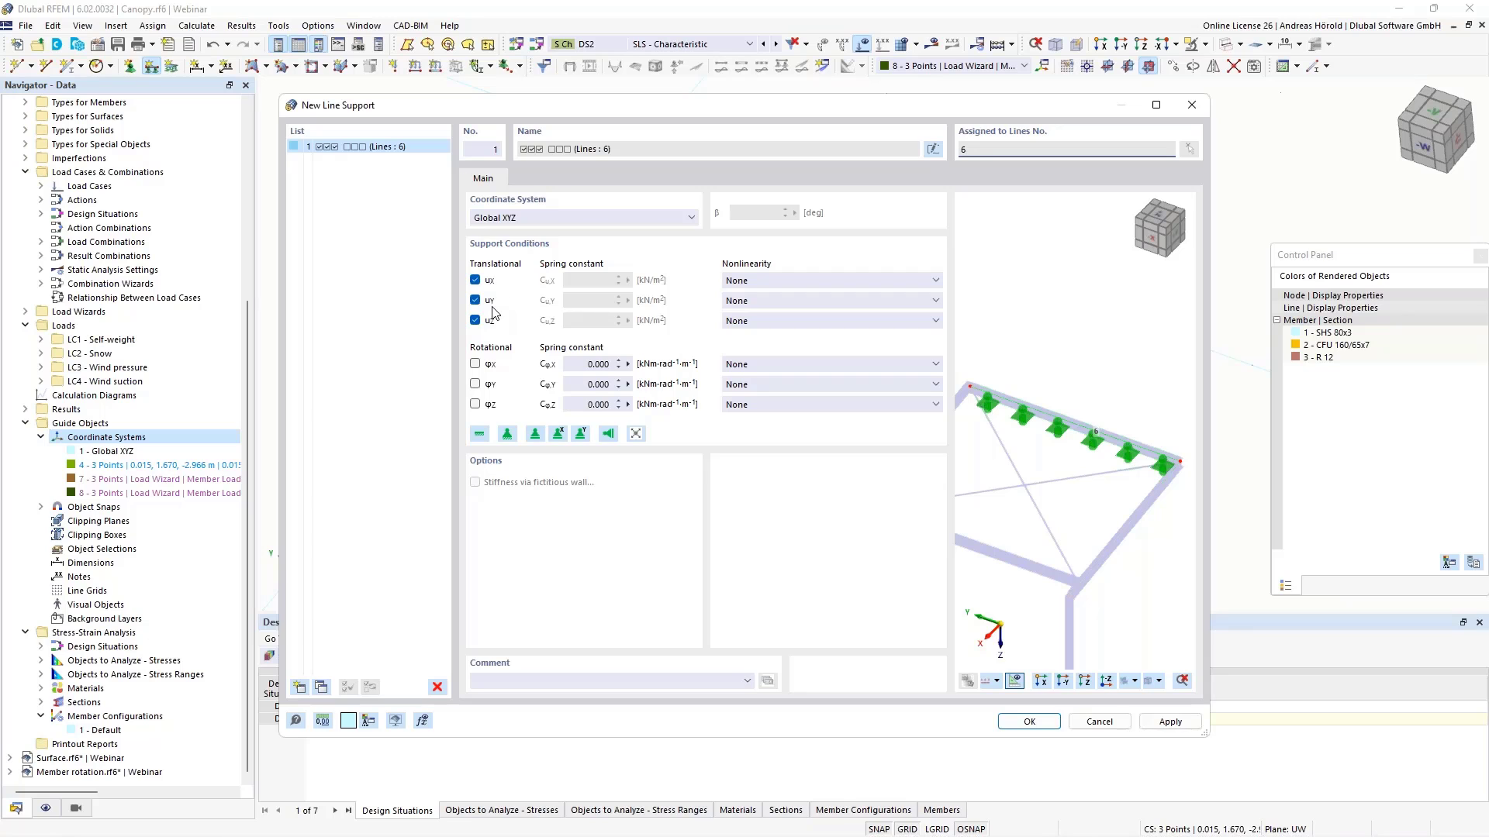
pyautogui.click(1037, 719)
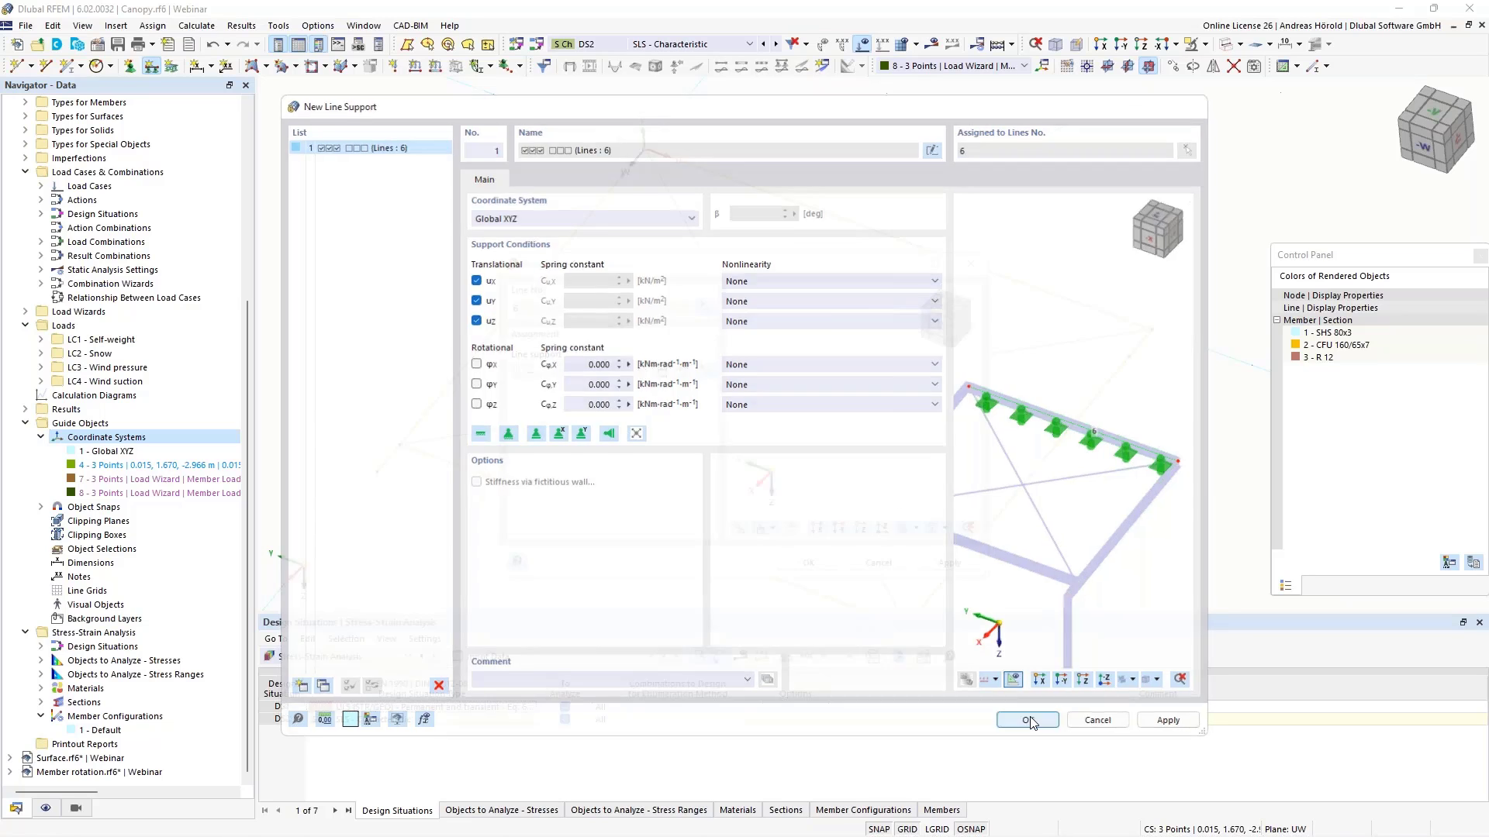
pyautogui.click(800, 562)
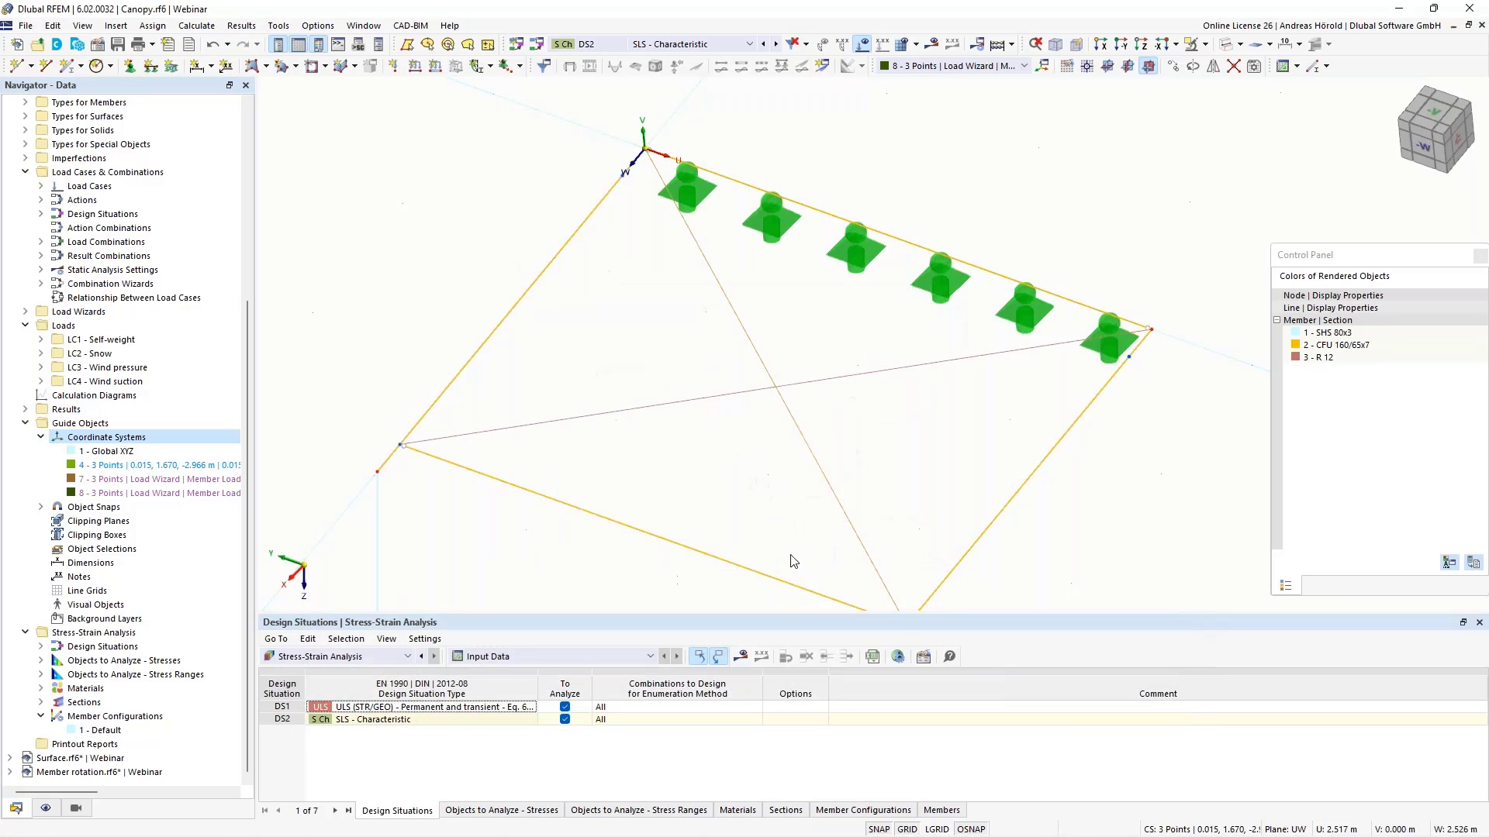
# Step: Switch to load case LC1 - Self-weight and try to calculate its results with the line support in place
pyautogui.keyDown('ctrl'); pyautogui.moveTo(774, 554); pyautogui.dragTo(880, 372, button='middle'); pyautogui.keyUp('ctrl')
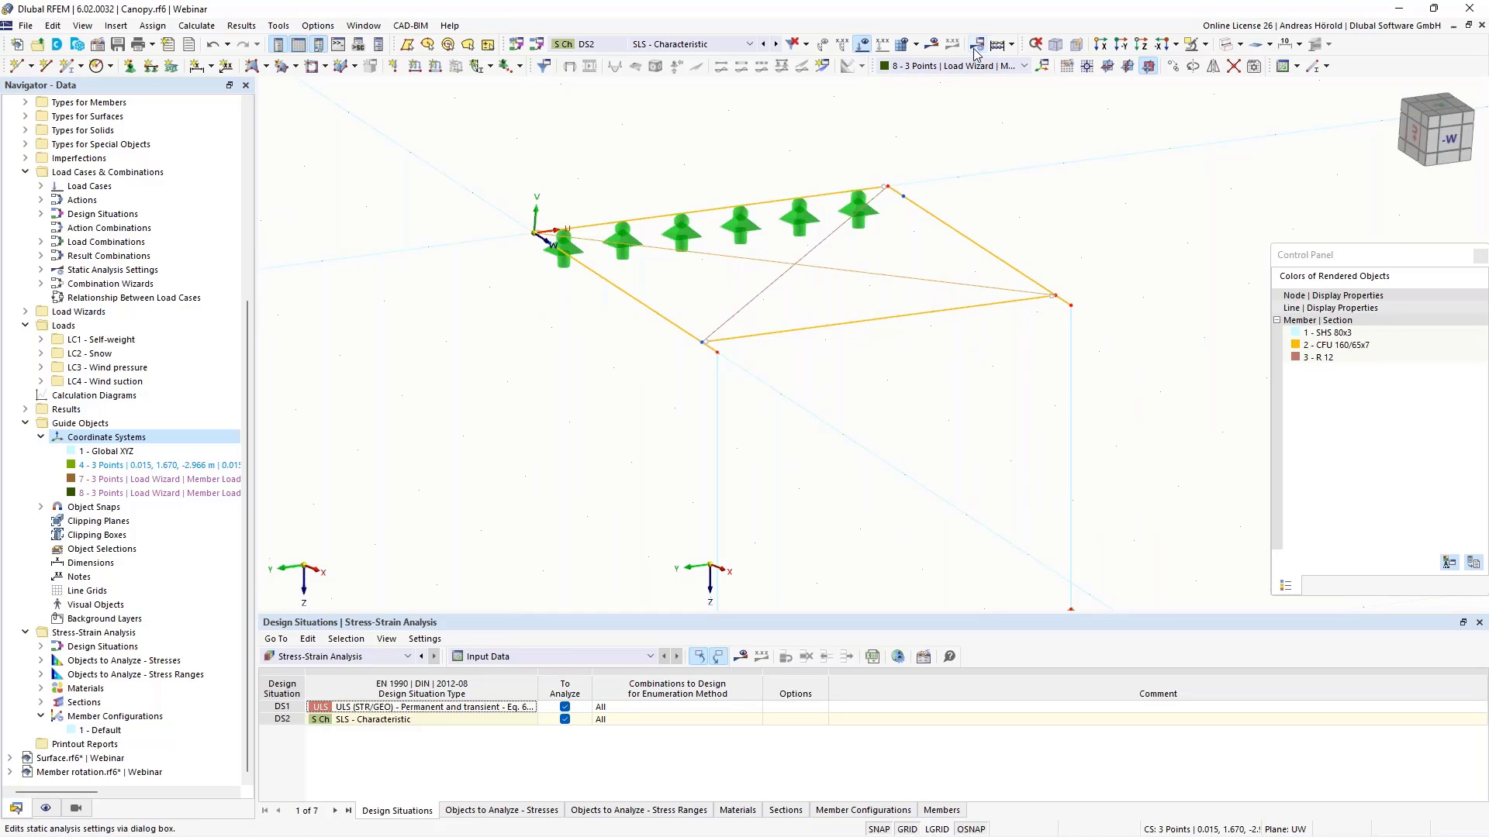
pyautogui.click(738, 44)
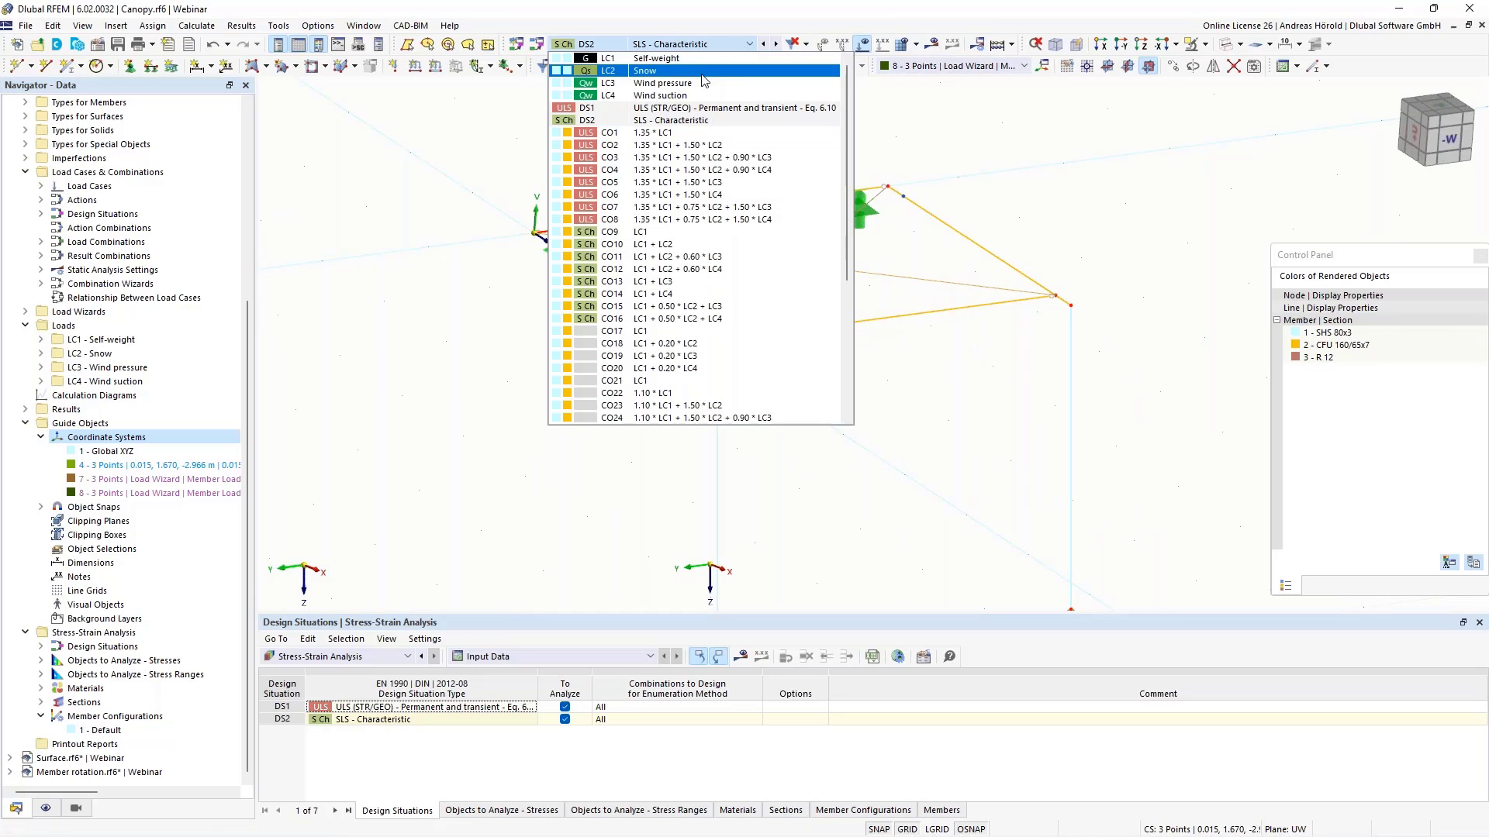
pyautogui.click(612, 57)
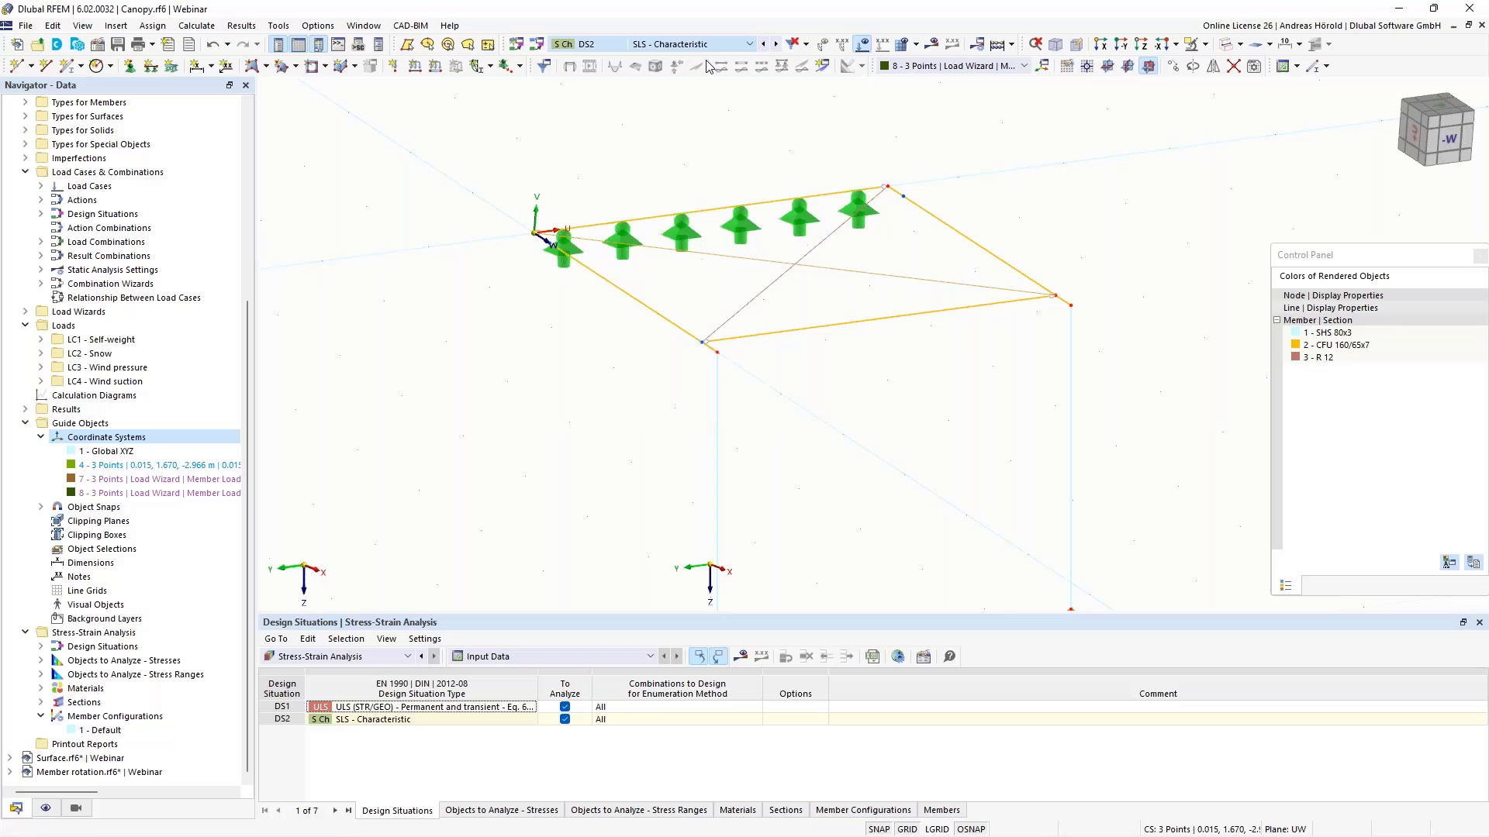
pyautogui.click(933, 44)
pyautogui.click(804, 492)
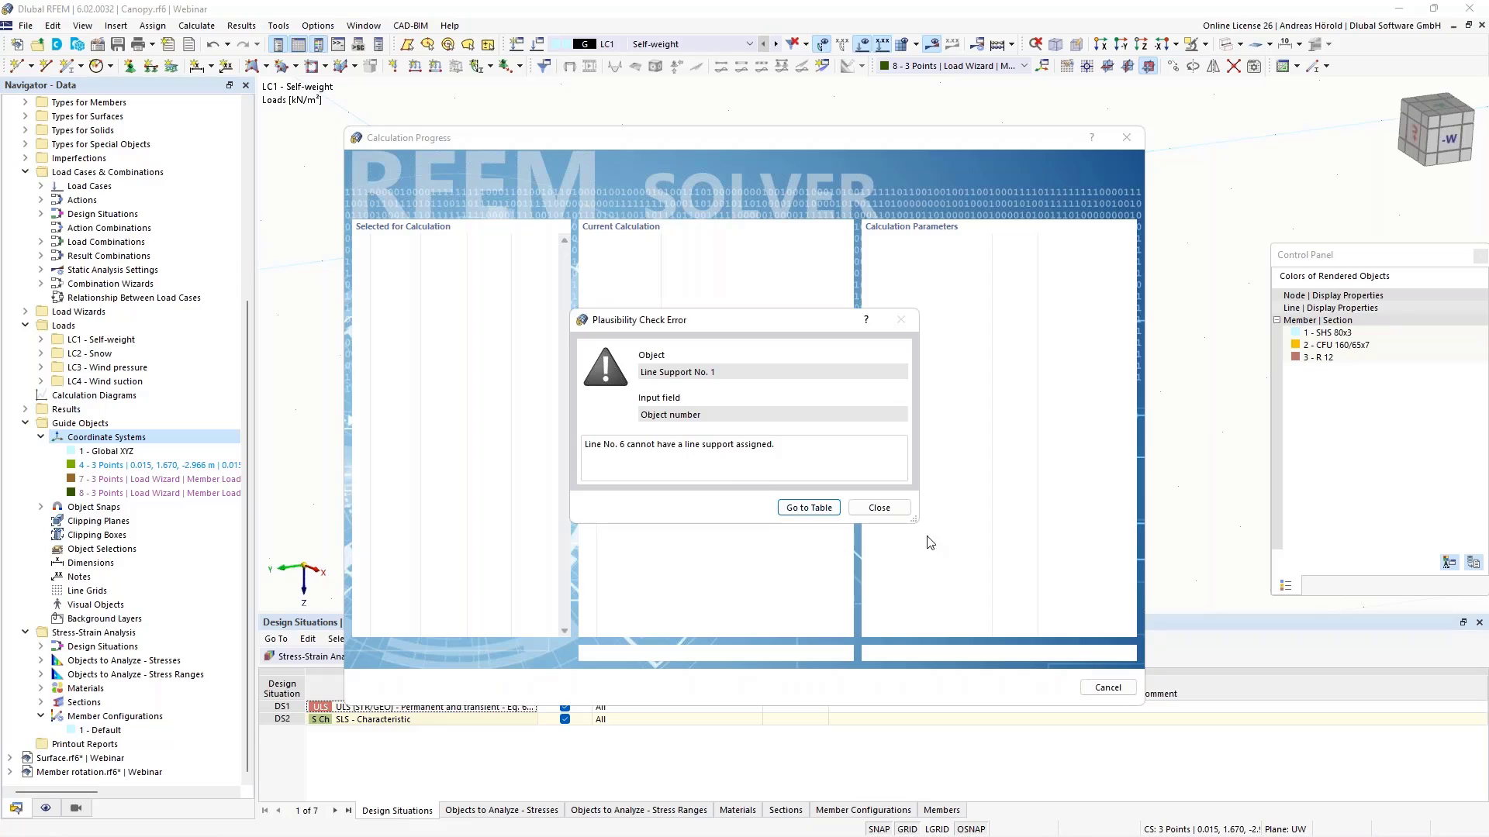
pyautogui.click(881, 511)
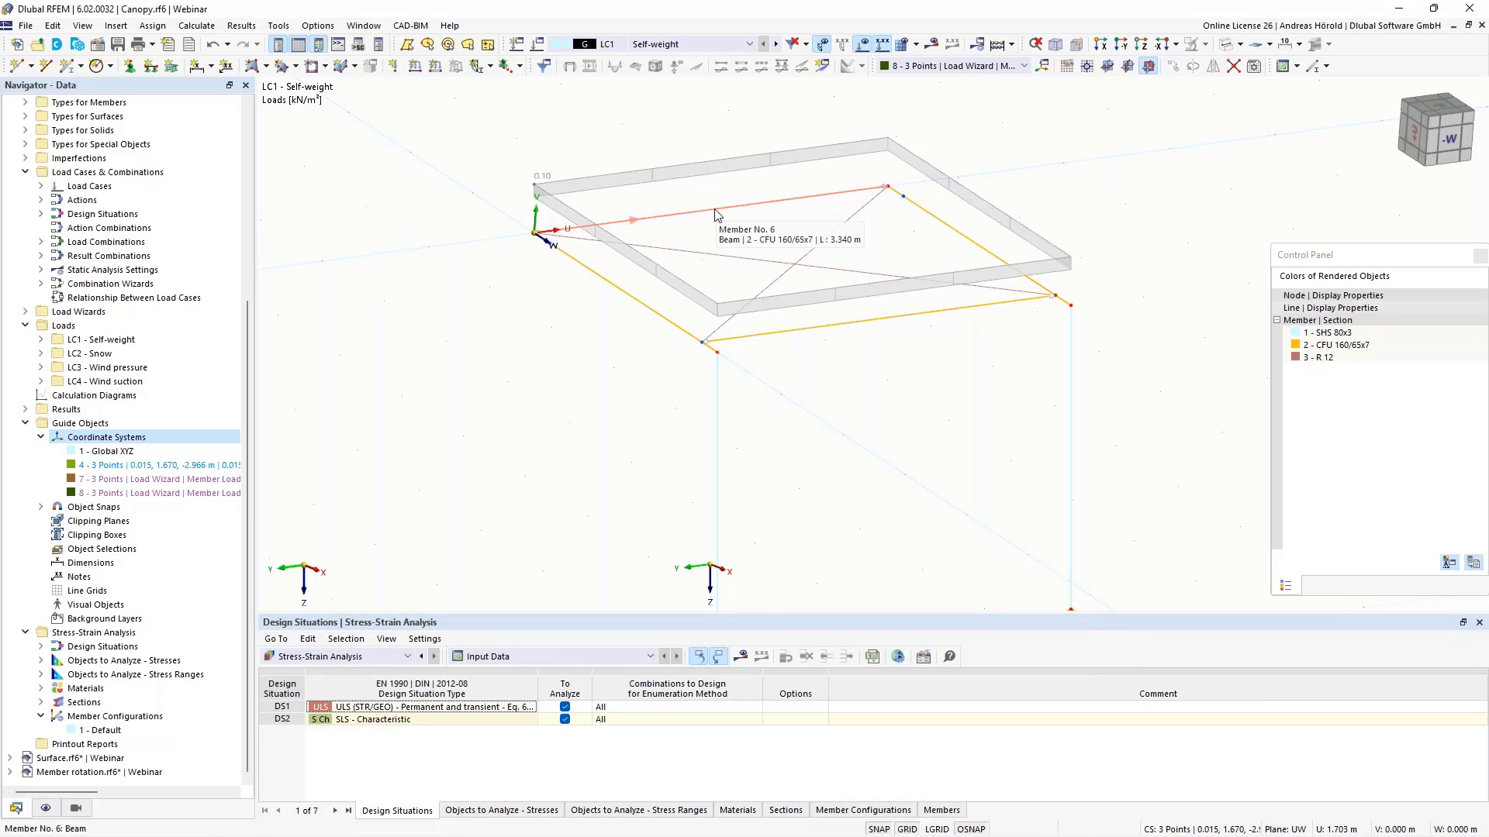
# Step: Give the crossbeam on the column-free side (member 6) a new member support fixed in ux, uy and uz
pyautogui.doubleClick(715, 213)
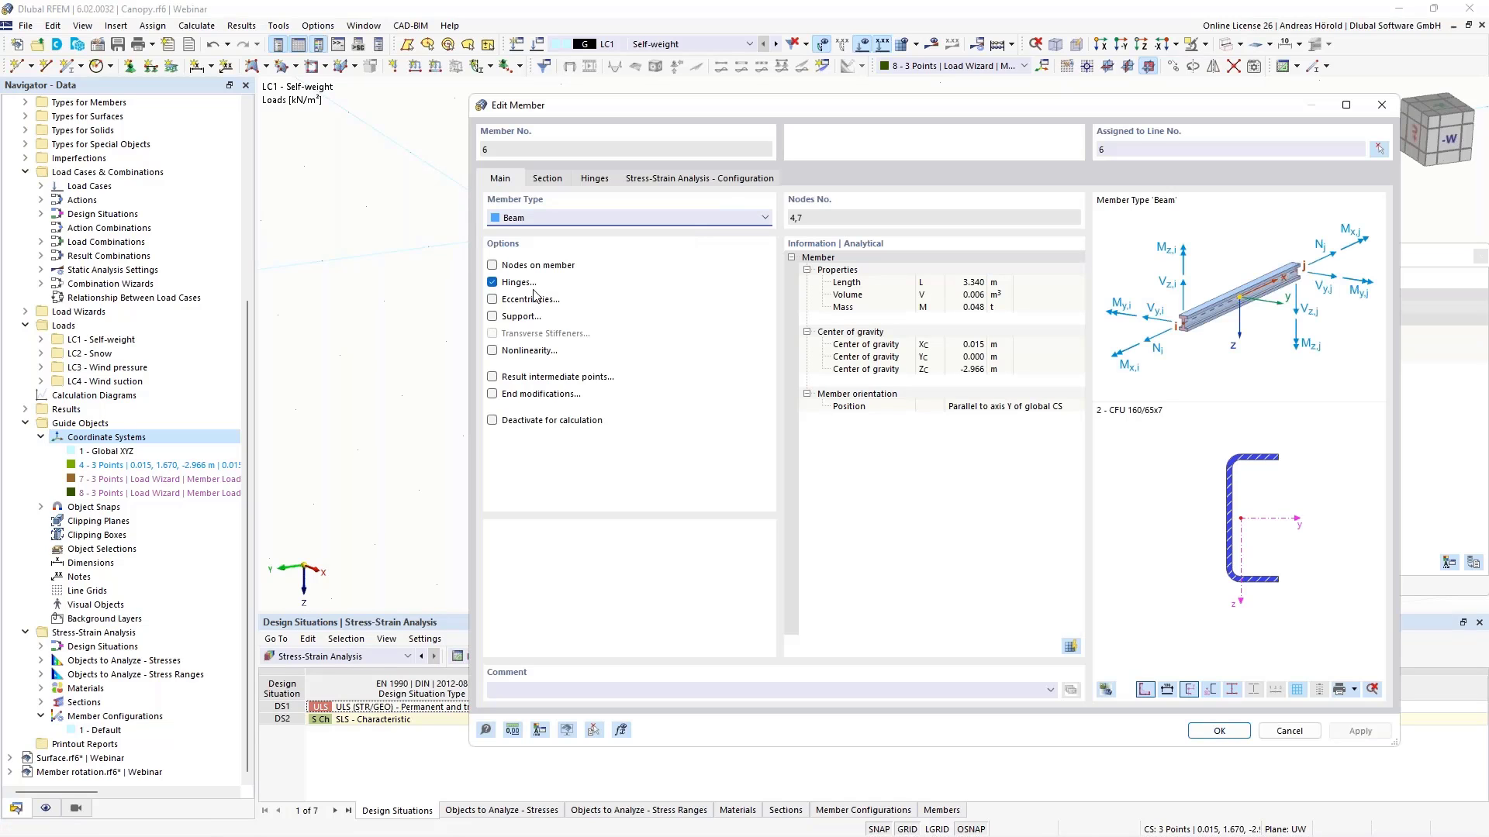
pyautogui.click(492, 316)
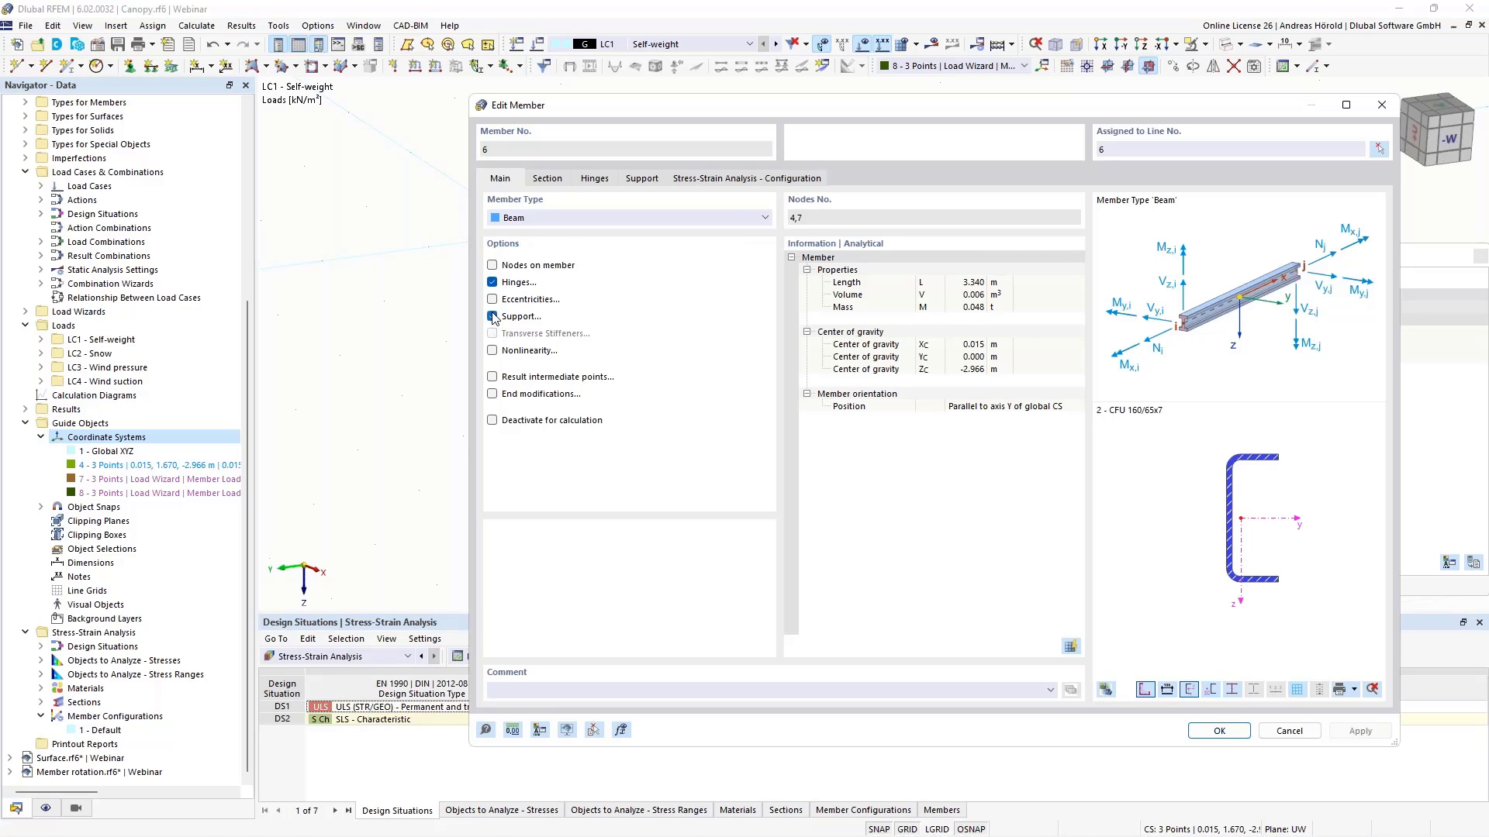
pyautogui.click(642, 179)
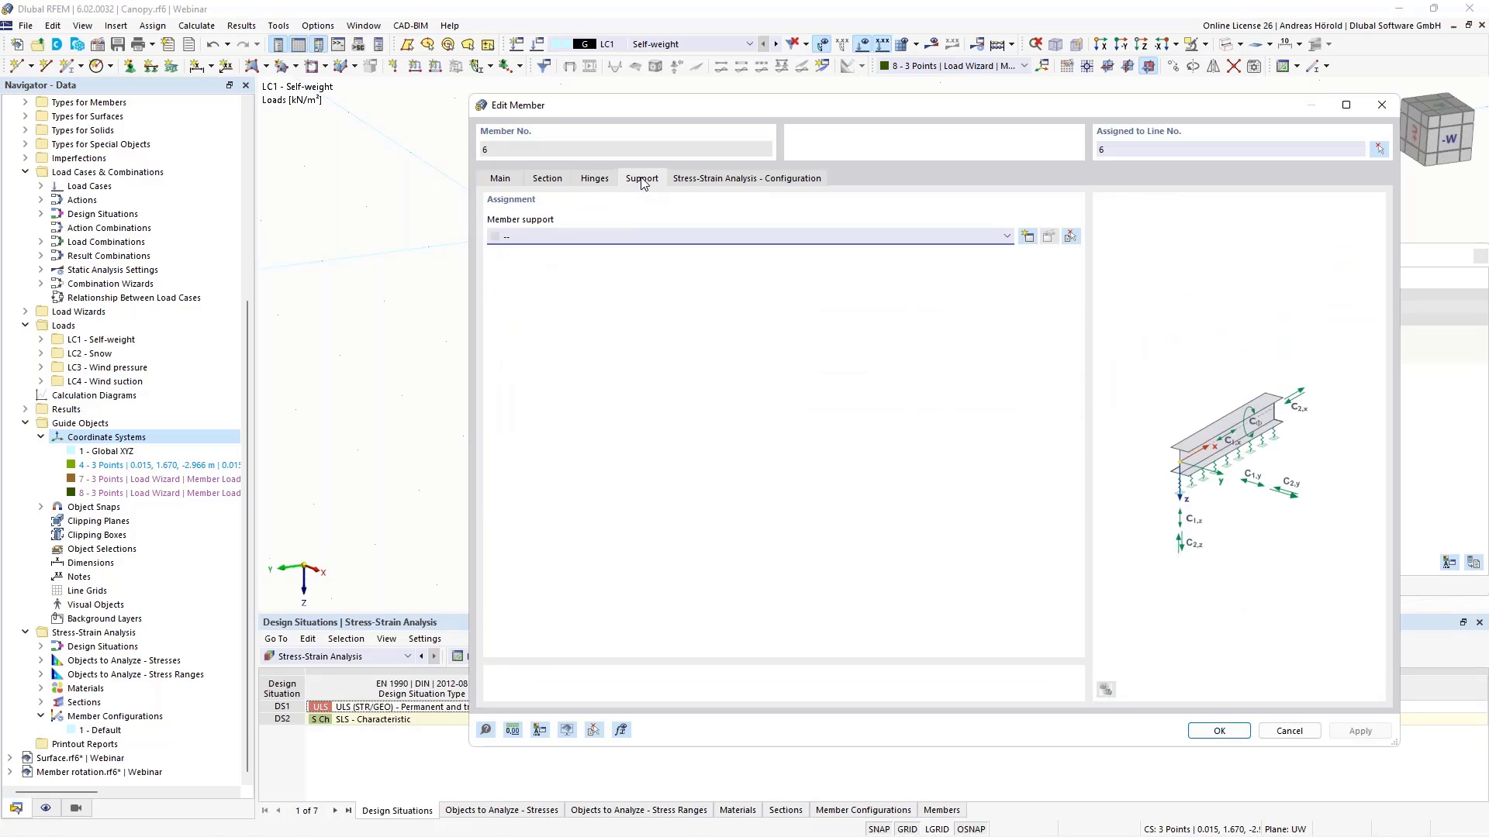
pyautogui.click(1028, 236)
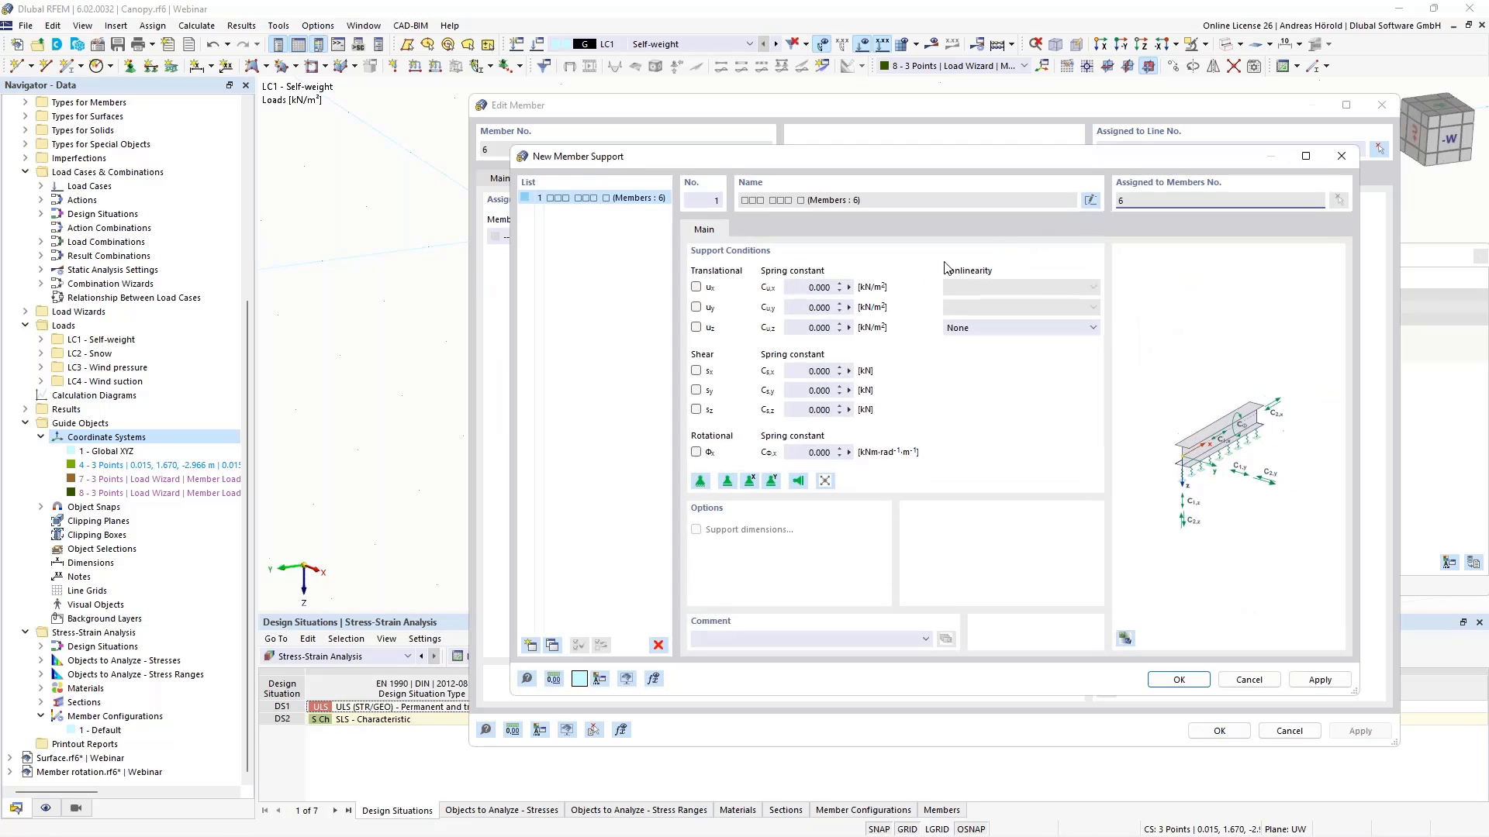
pyautogui.click(696, 328)
pyautogui.click(696, 307)
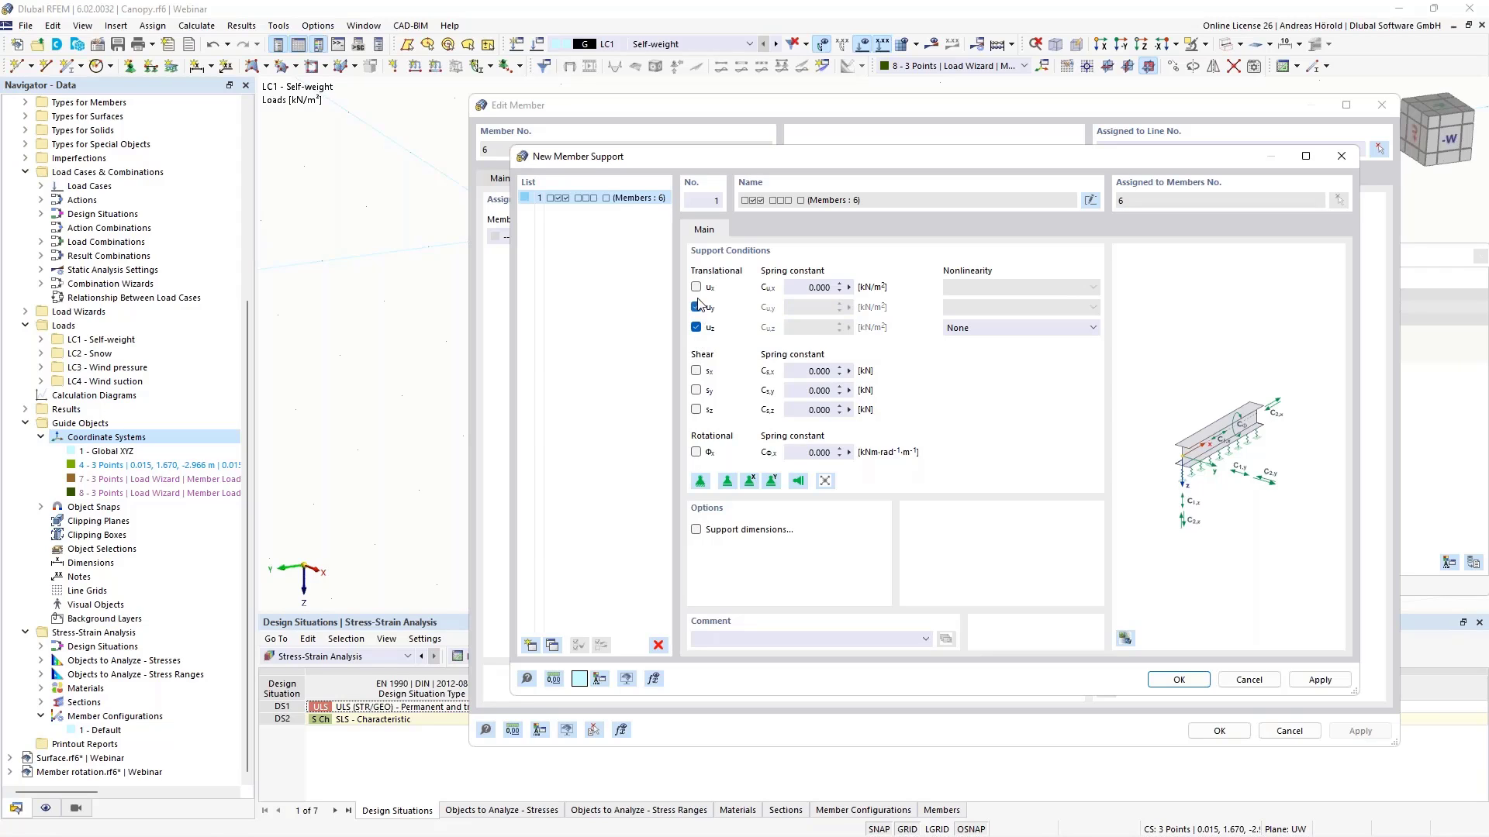
pyautogui.click(696, 287)
pyautogui.click(1176, 680)
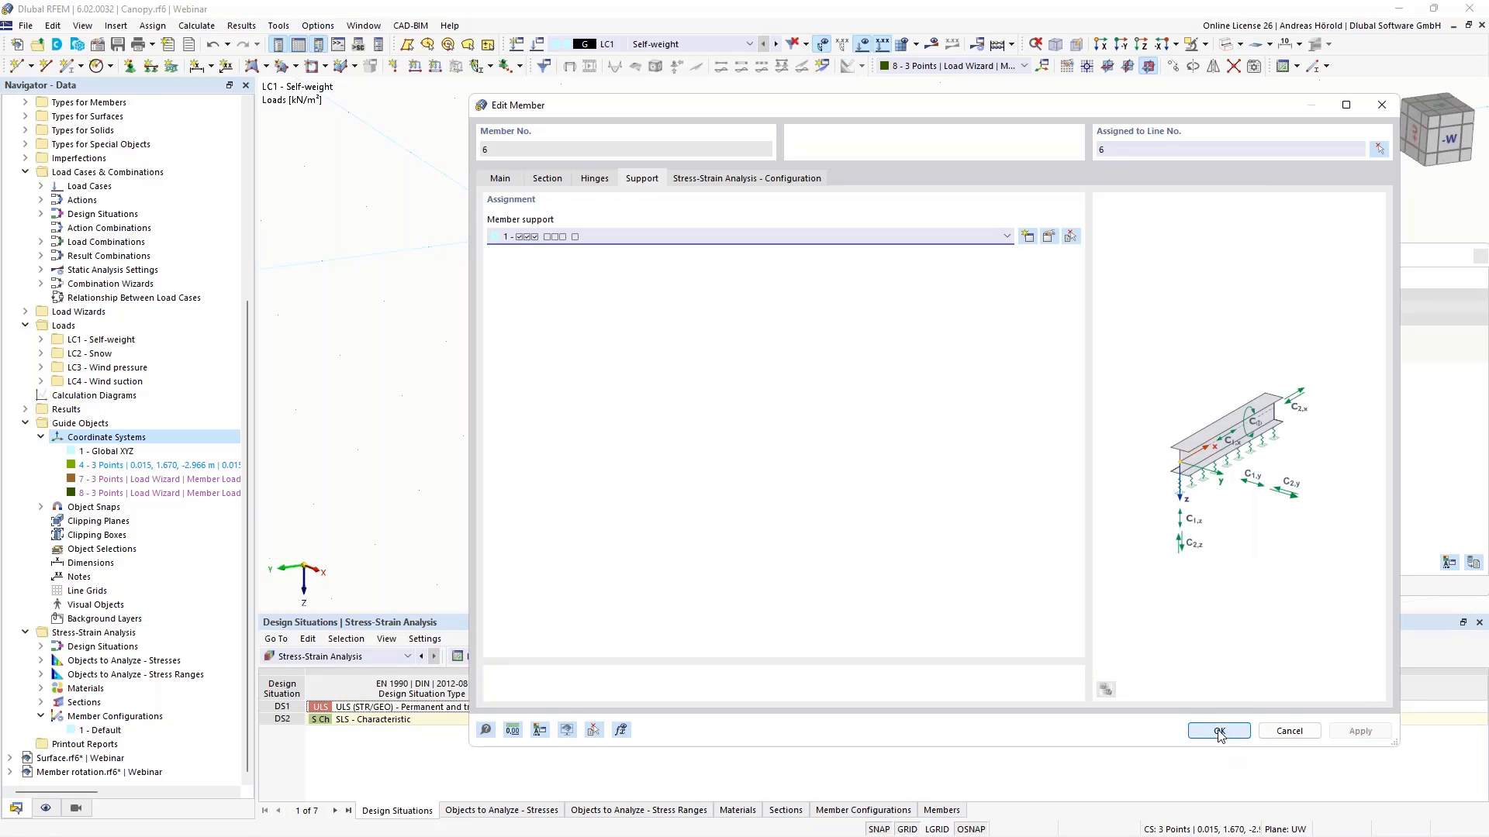
pyautogui.click(1219, 731)
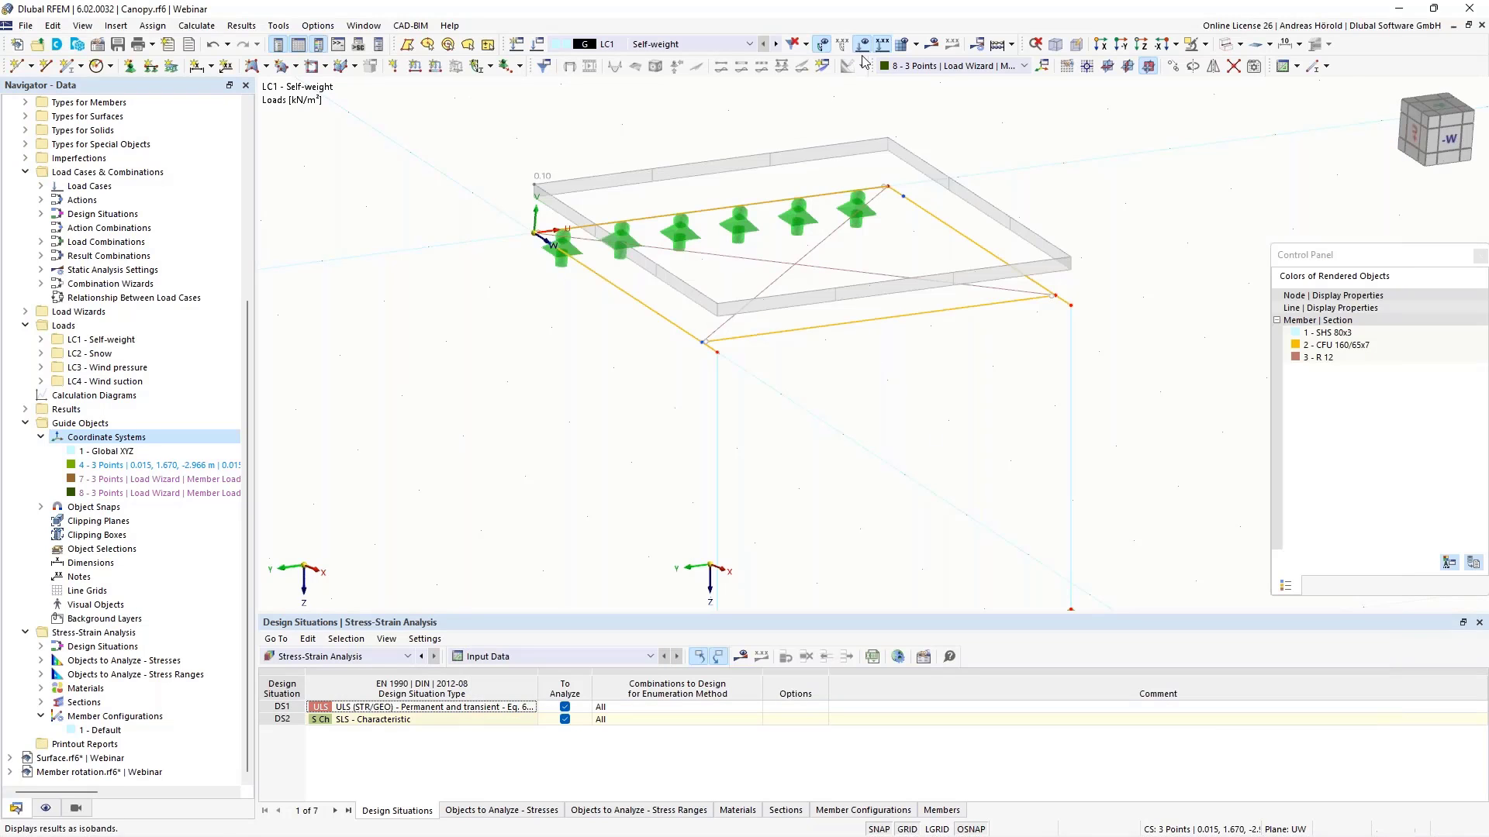
# Step: Calculate load case LC1 with the supported crossbeam, and delete the crossbeam's member support
pyautogui.click(934, 46)
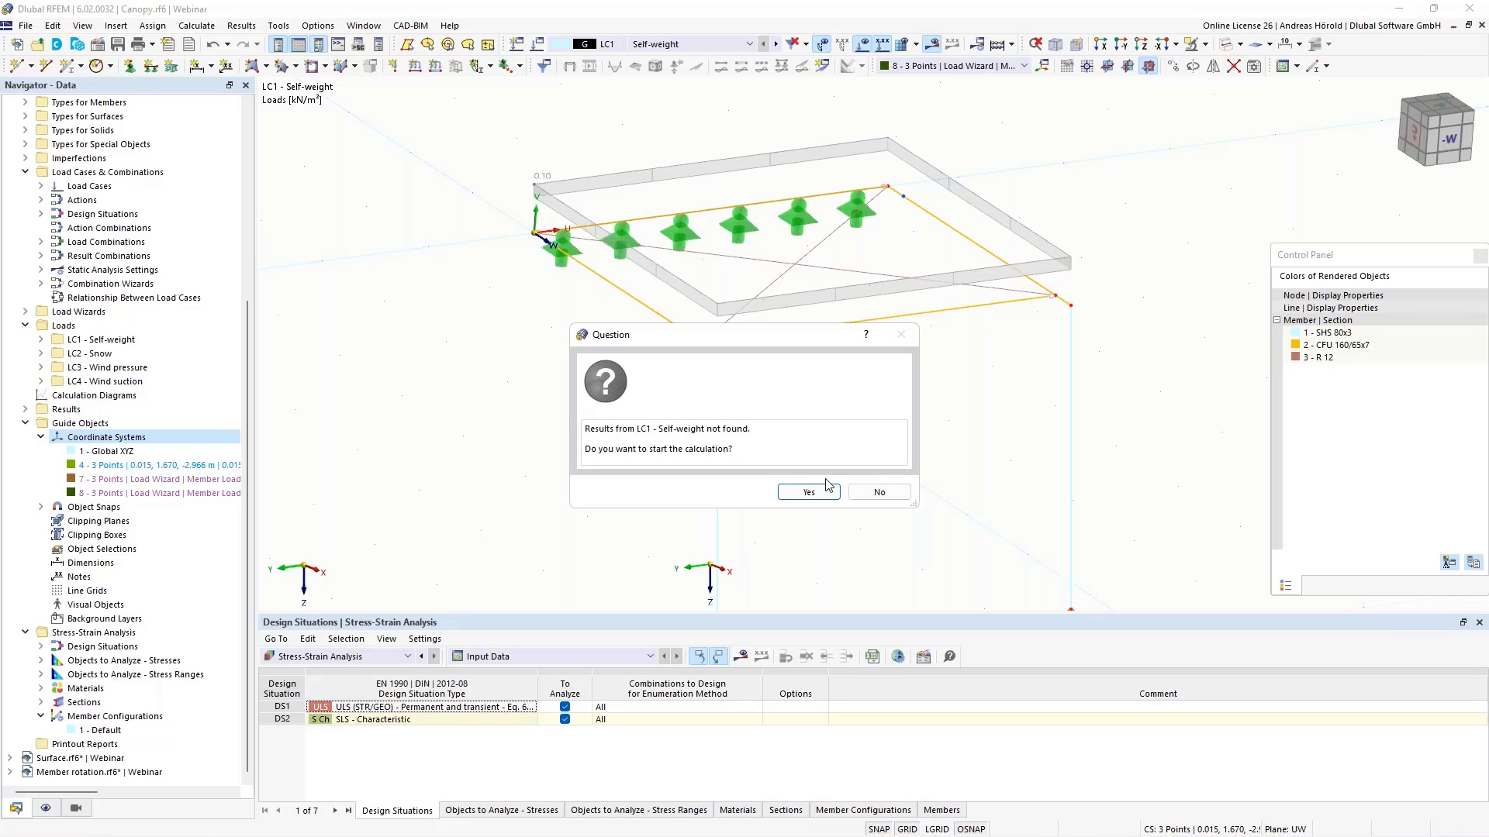
pyautogui.click(806, 503)
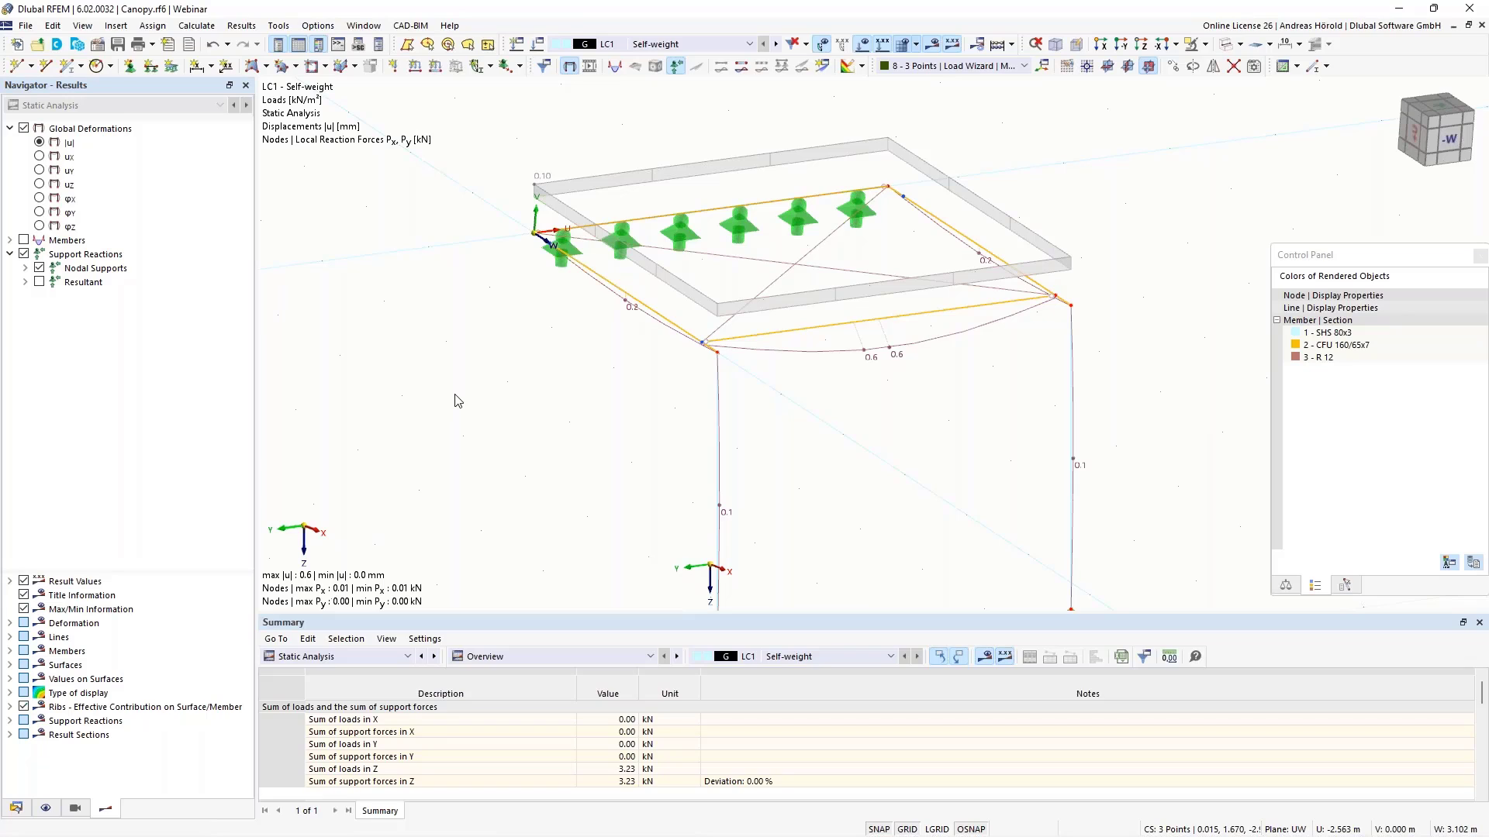
pyautogui.click(740, 229)
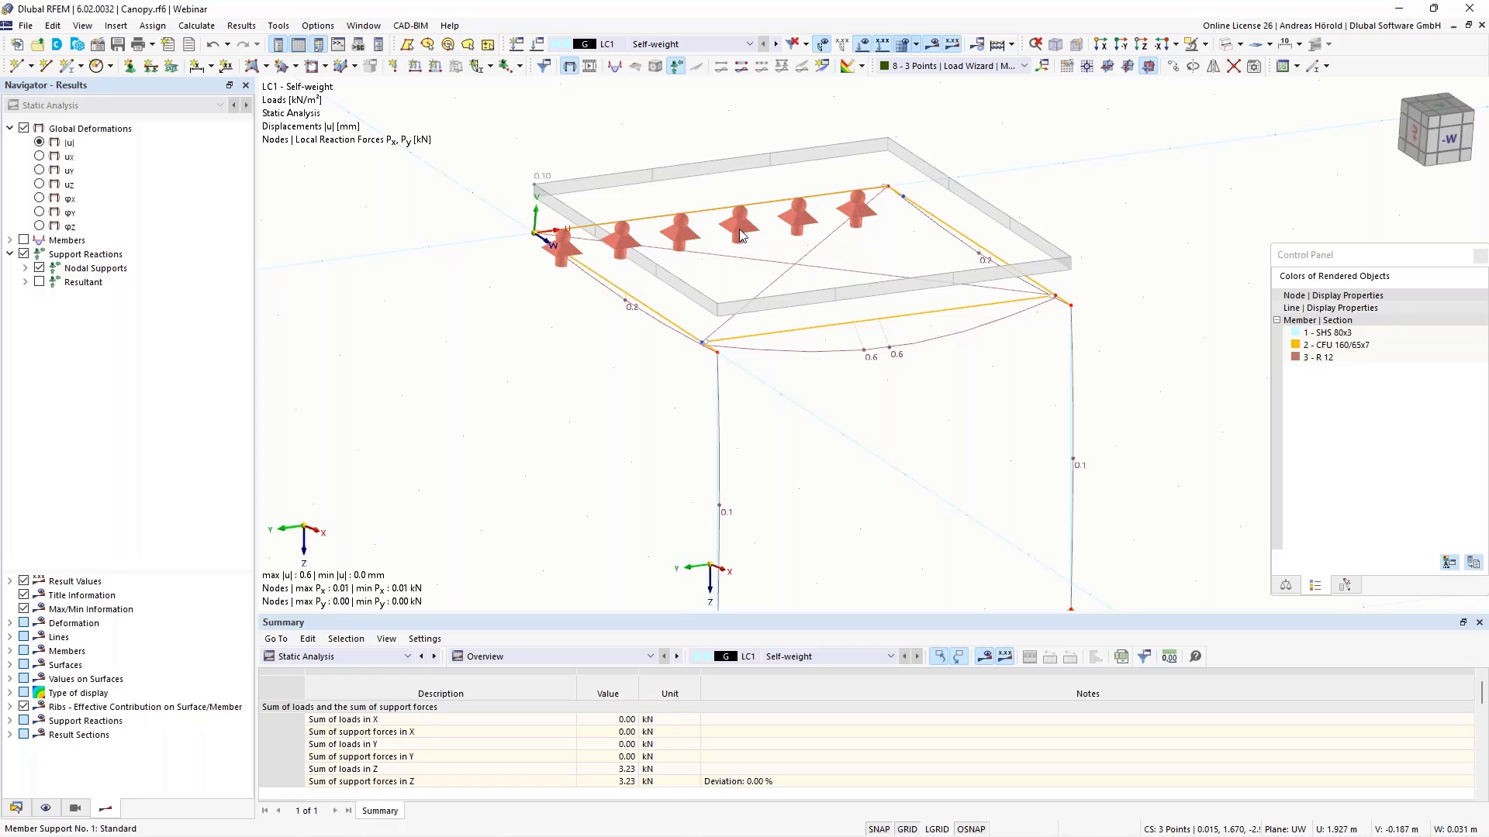
pyautogui.press('Delete')
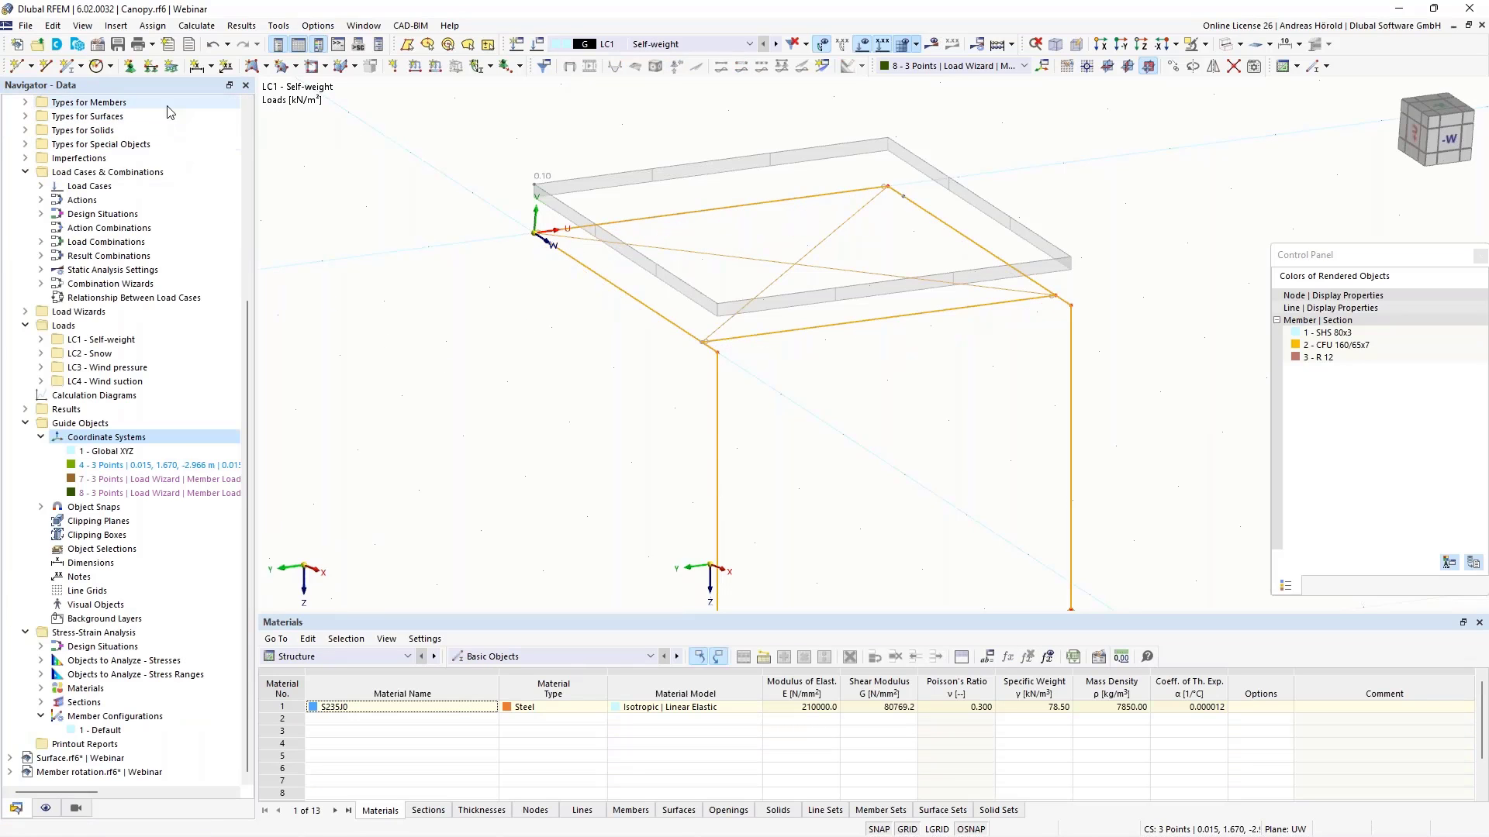
# Step: Set up a new polygonal surface with stiffness type Load Transfer, keeping both load transfer directions and the varying load distribution
pyautogui.click(252, 67)
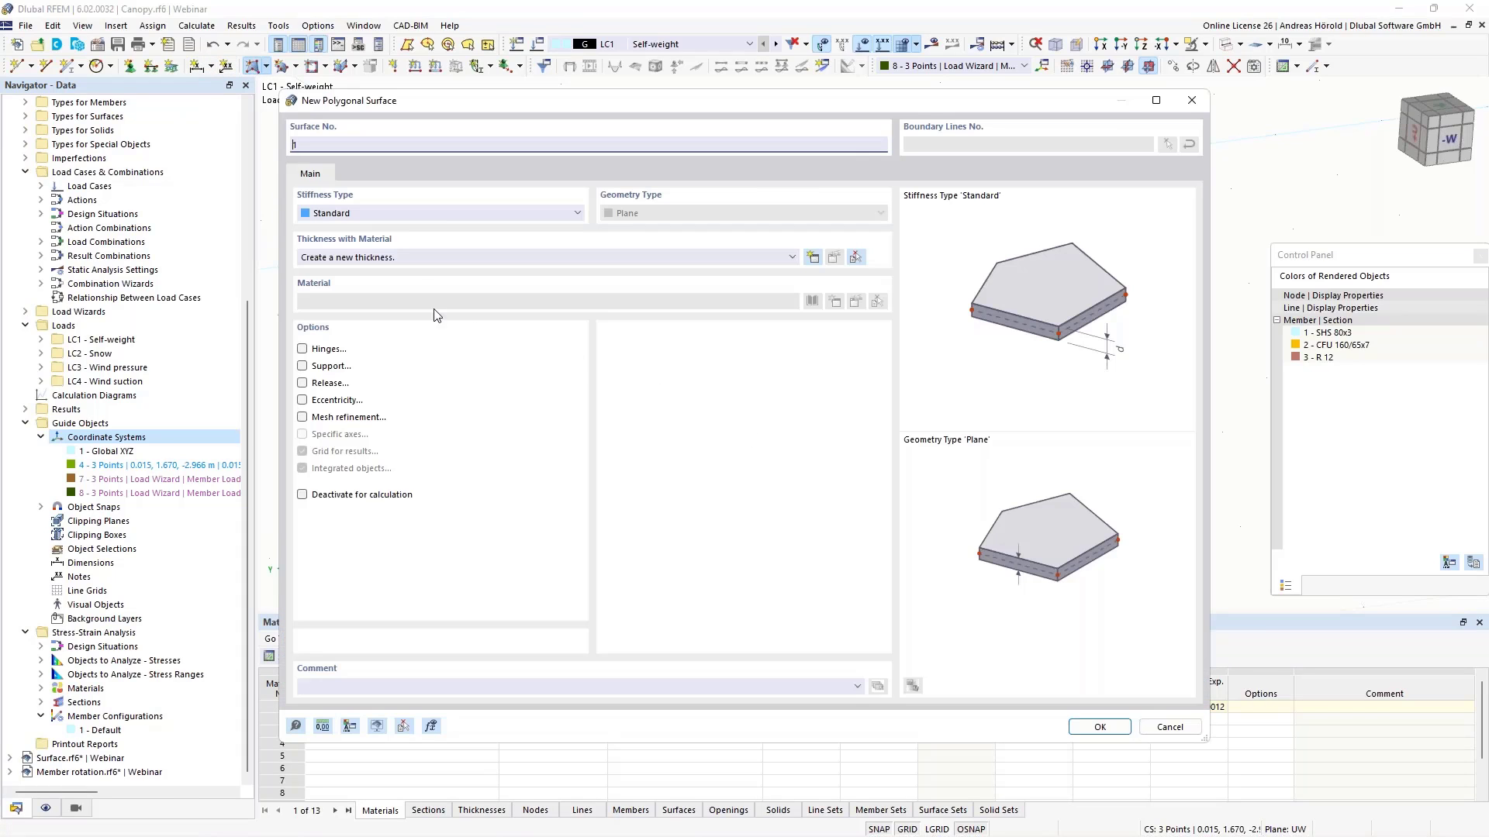
pyautogui.click(361, 217)
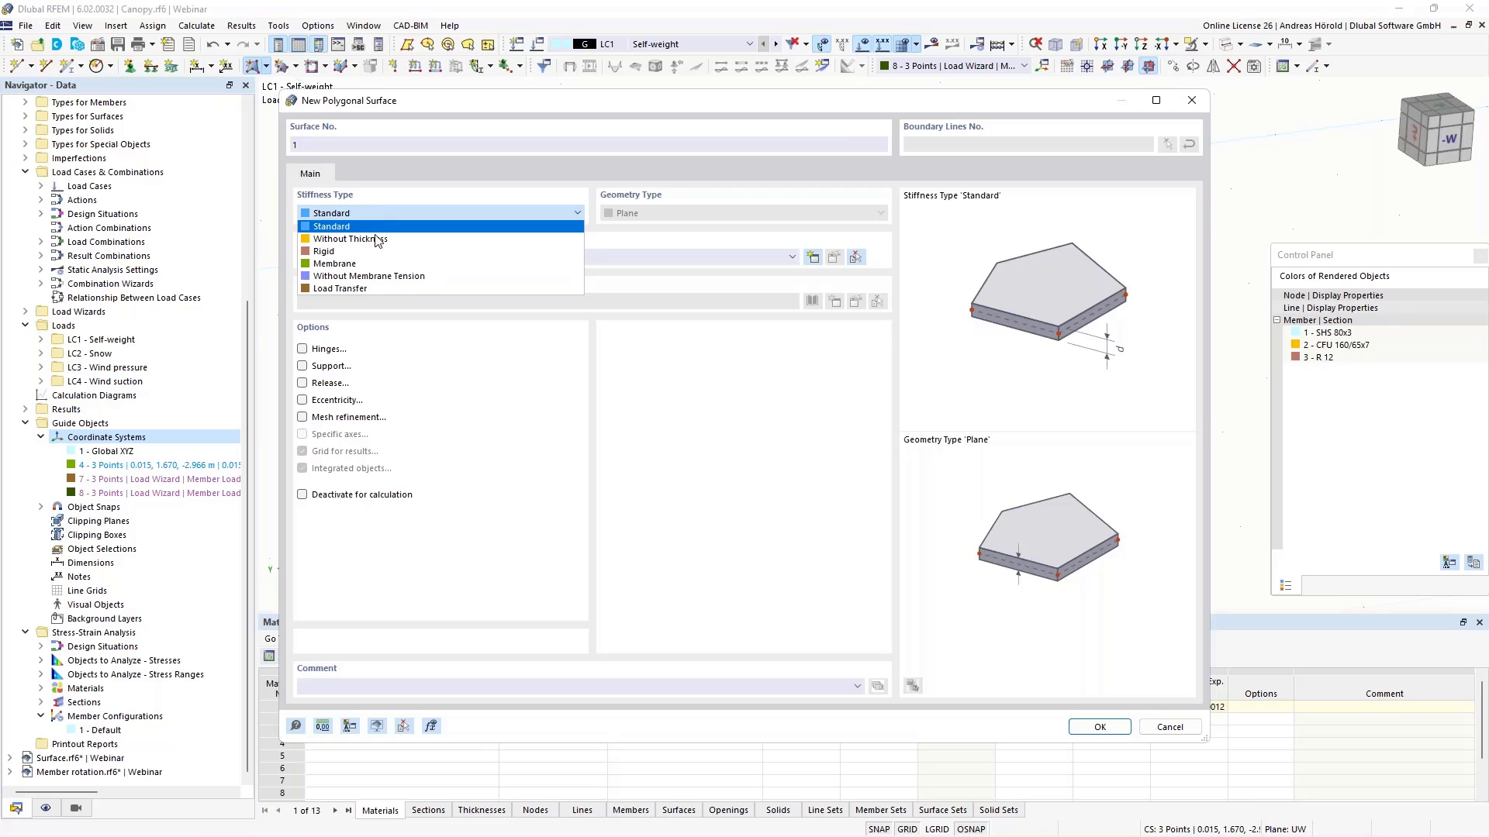
pyautogui.click(388, 287)
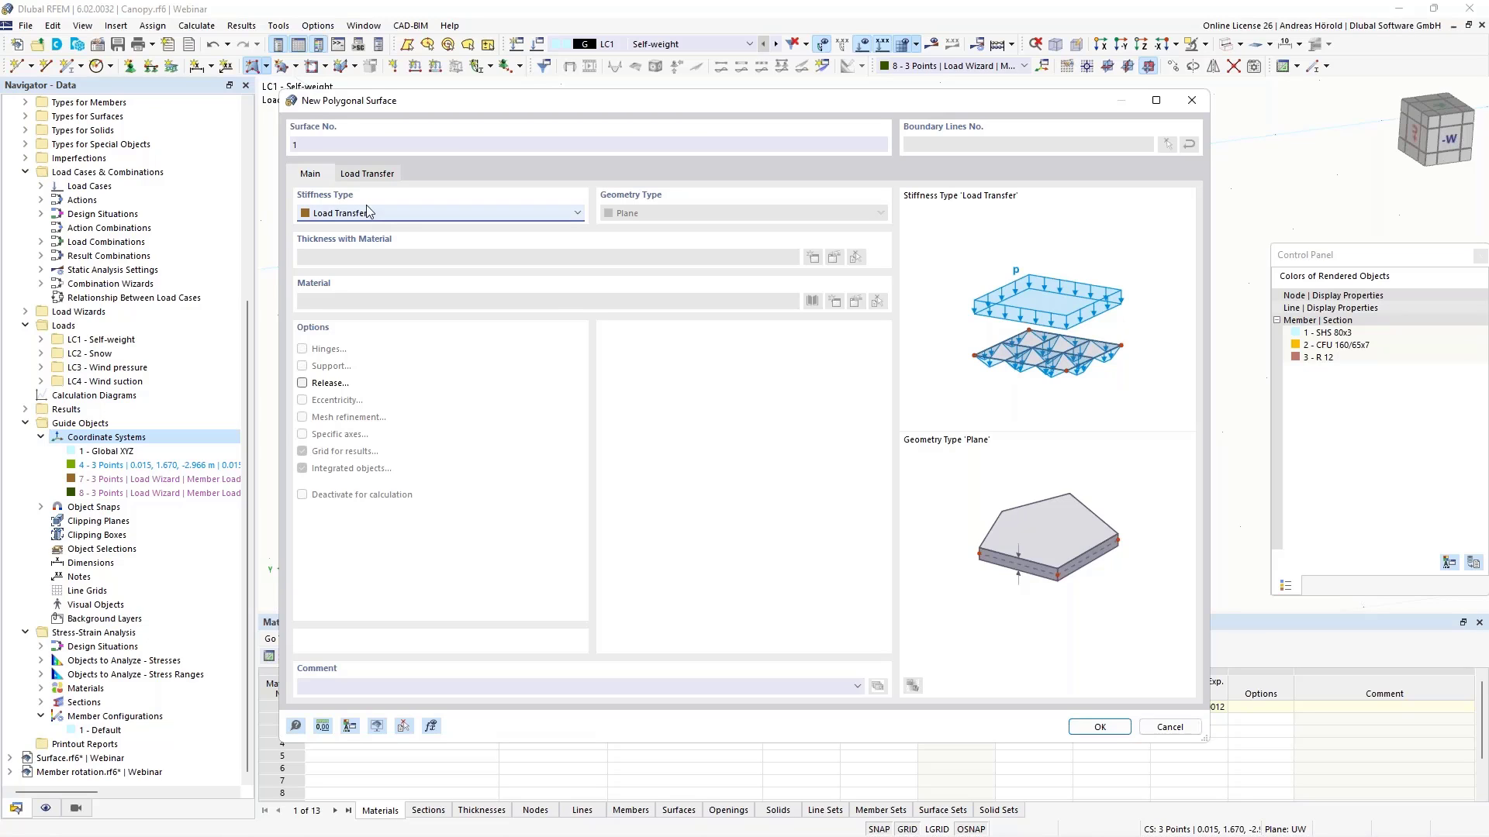
pyautogui.click(367, 175)
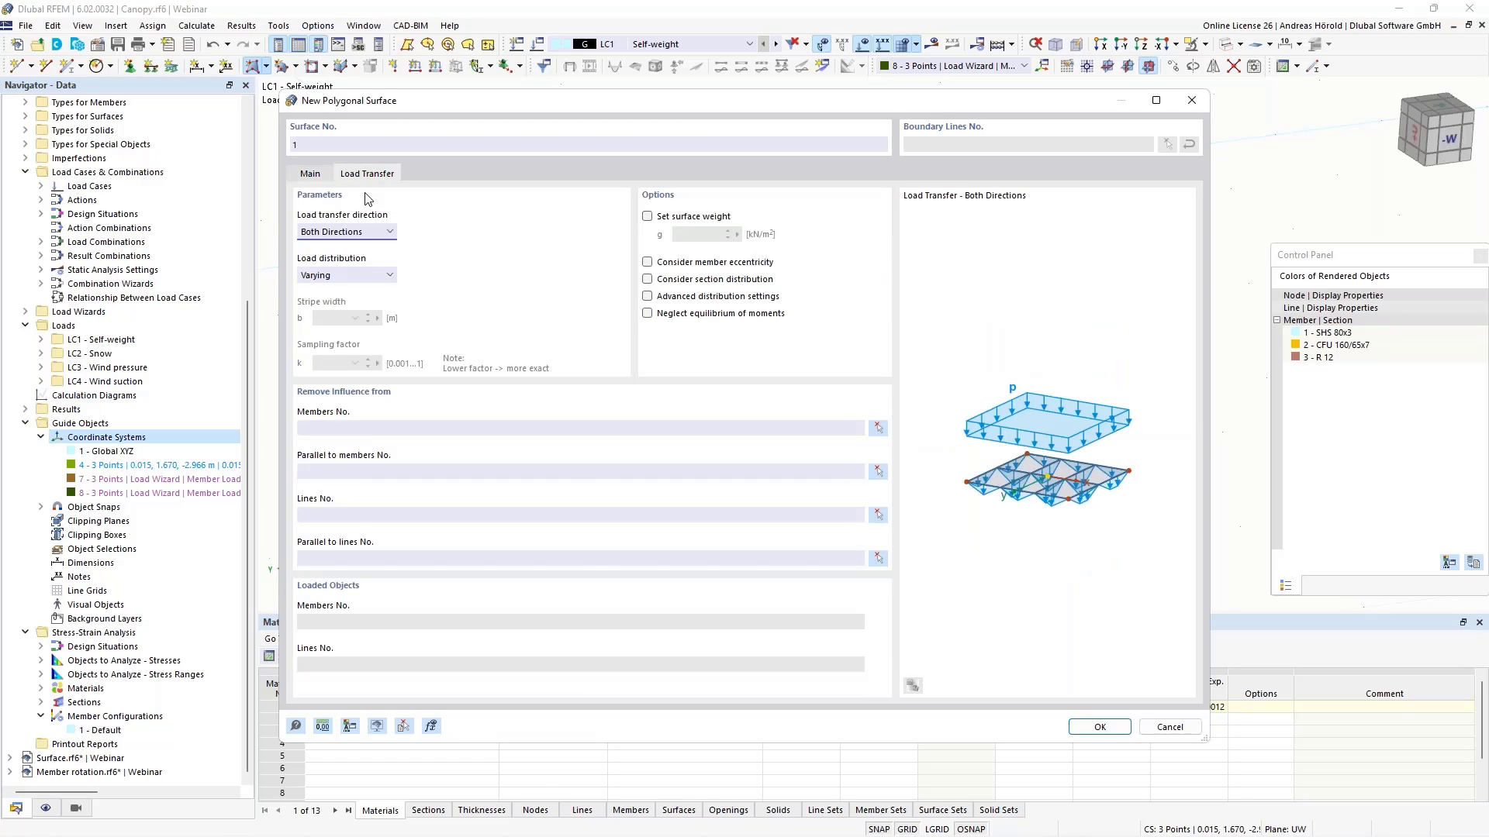
pyautogui.click(376, 234)
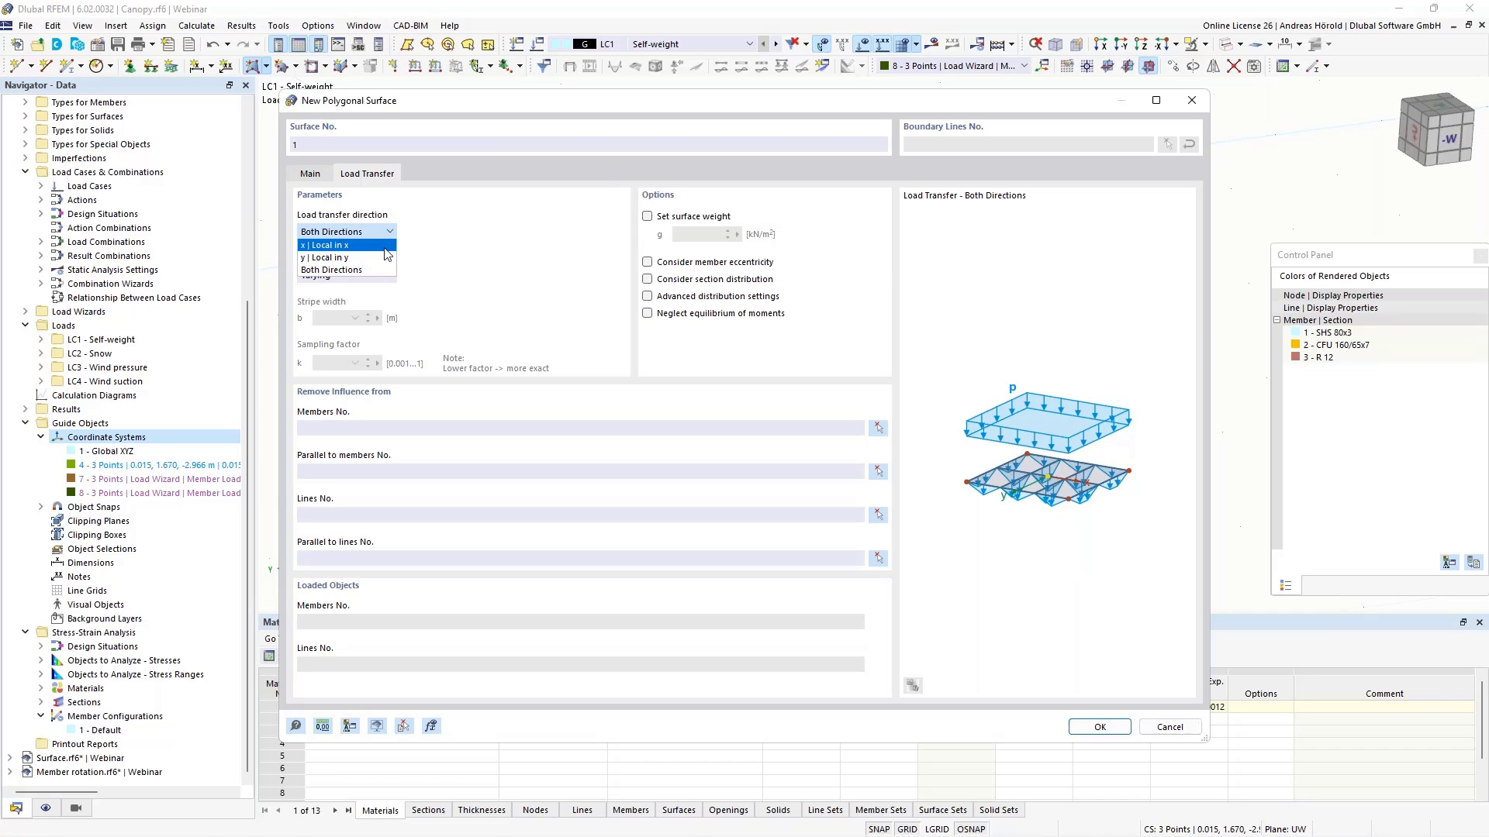
pyautogui.click(448, 262)
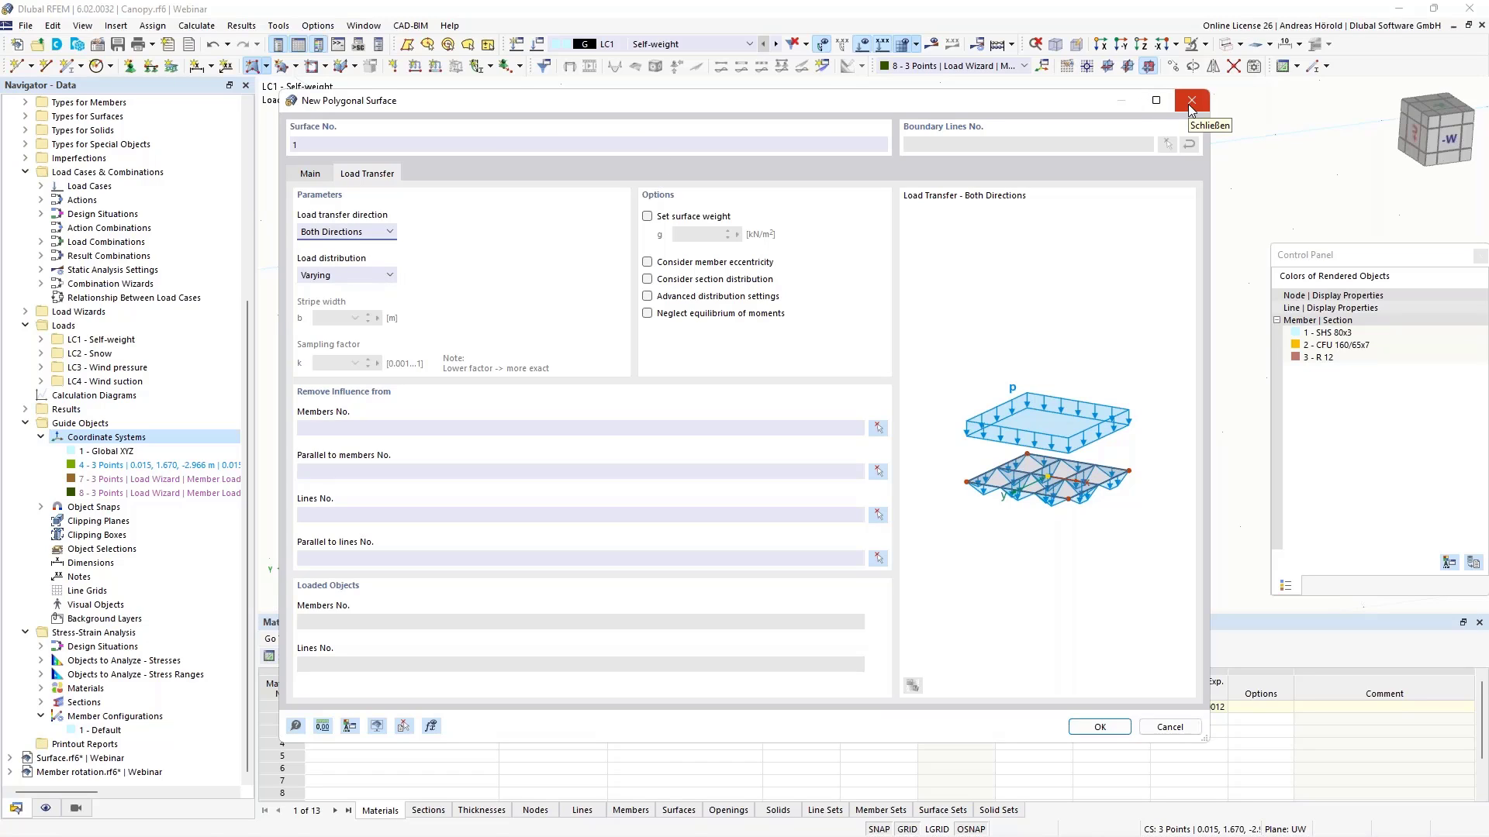
pyautogui.click(309, 174)
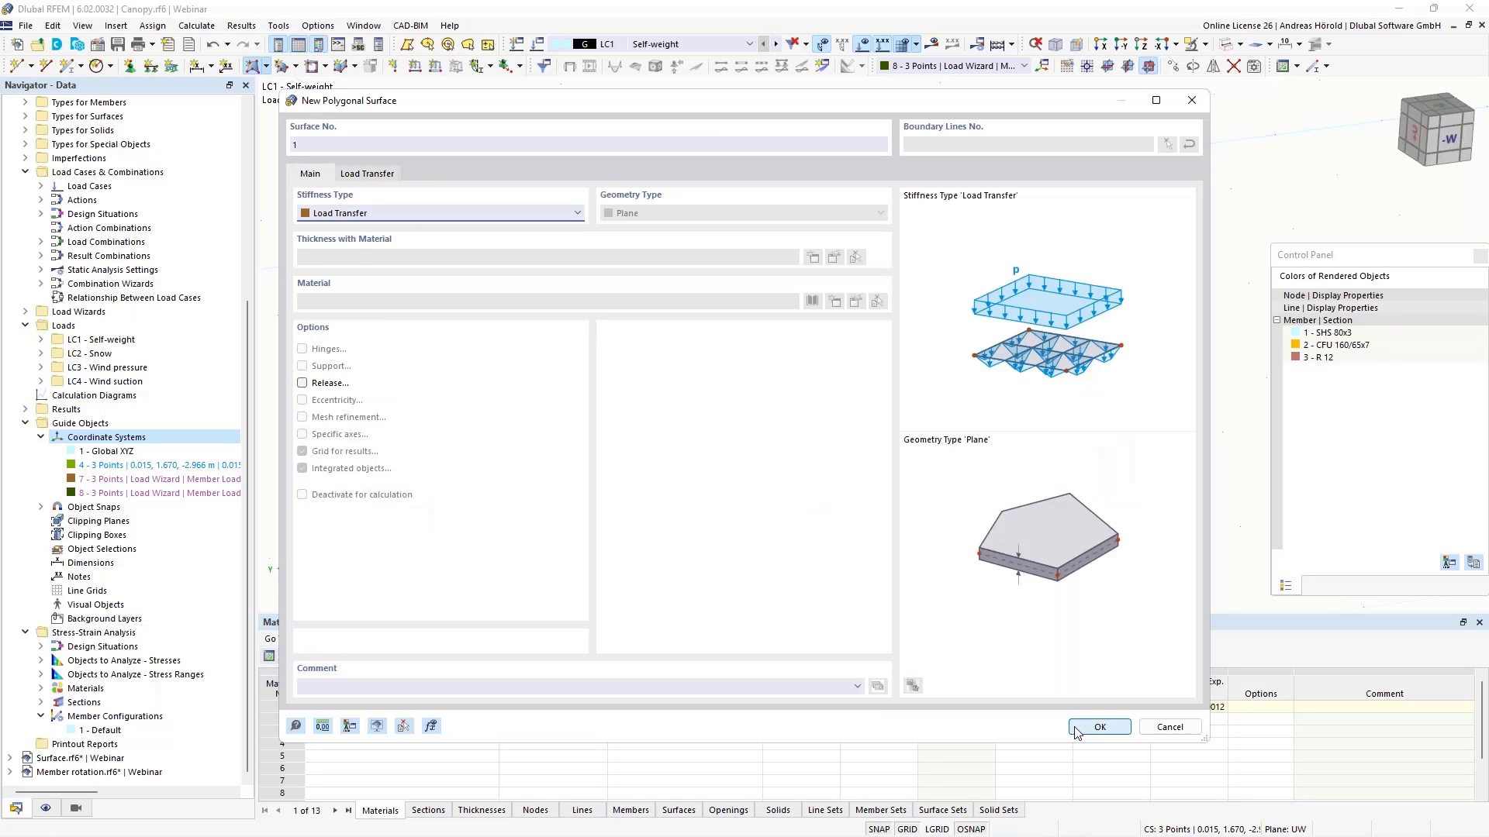
pyautogui.click(1100, 727)
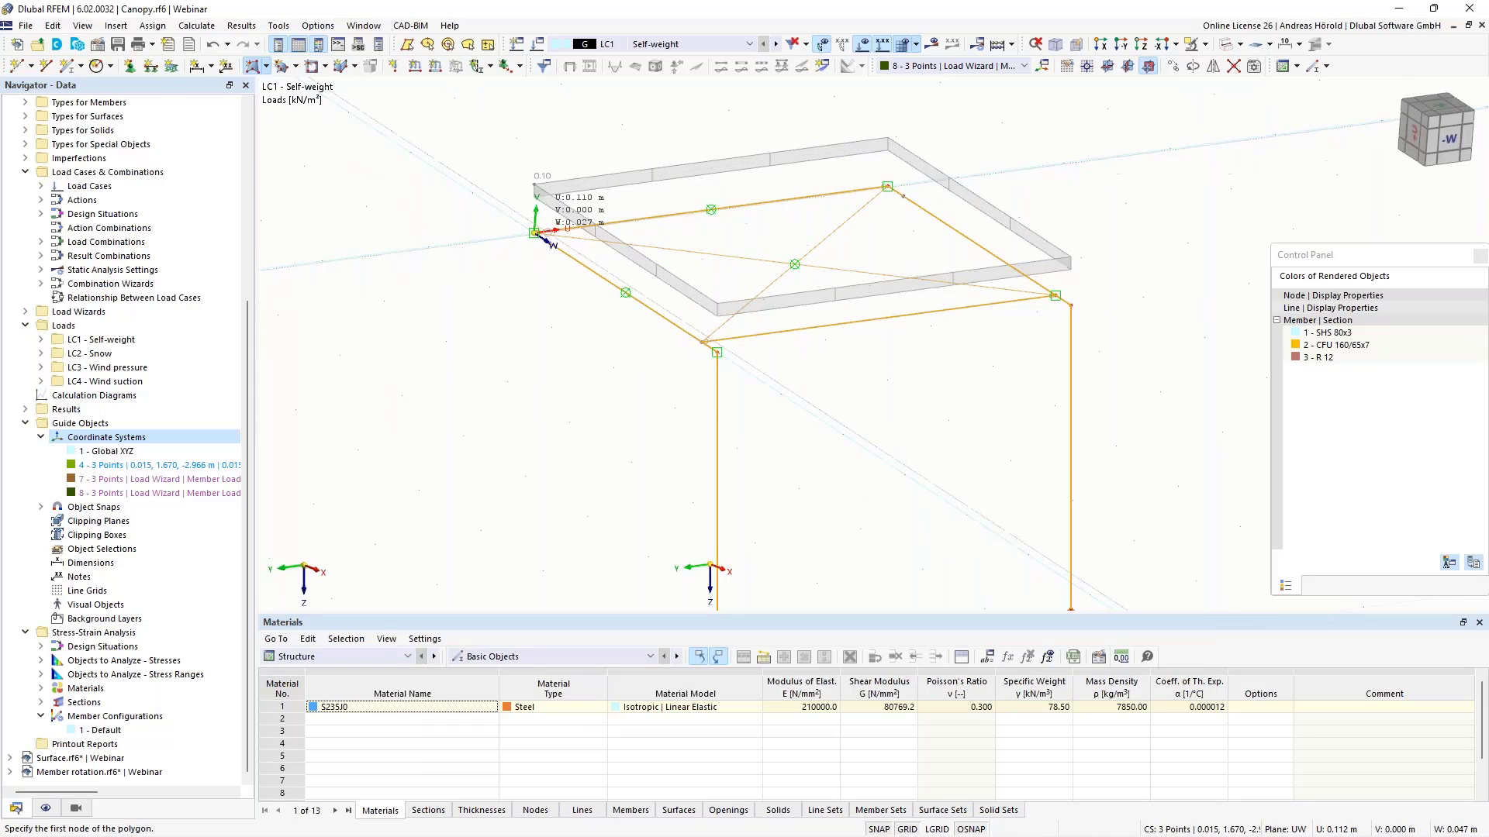
# Step: Draw the load transfer surface around the four roof corner nodes, starting and closing at the column-free corner on the work plane origin
pyautogui.click(535, 232)
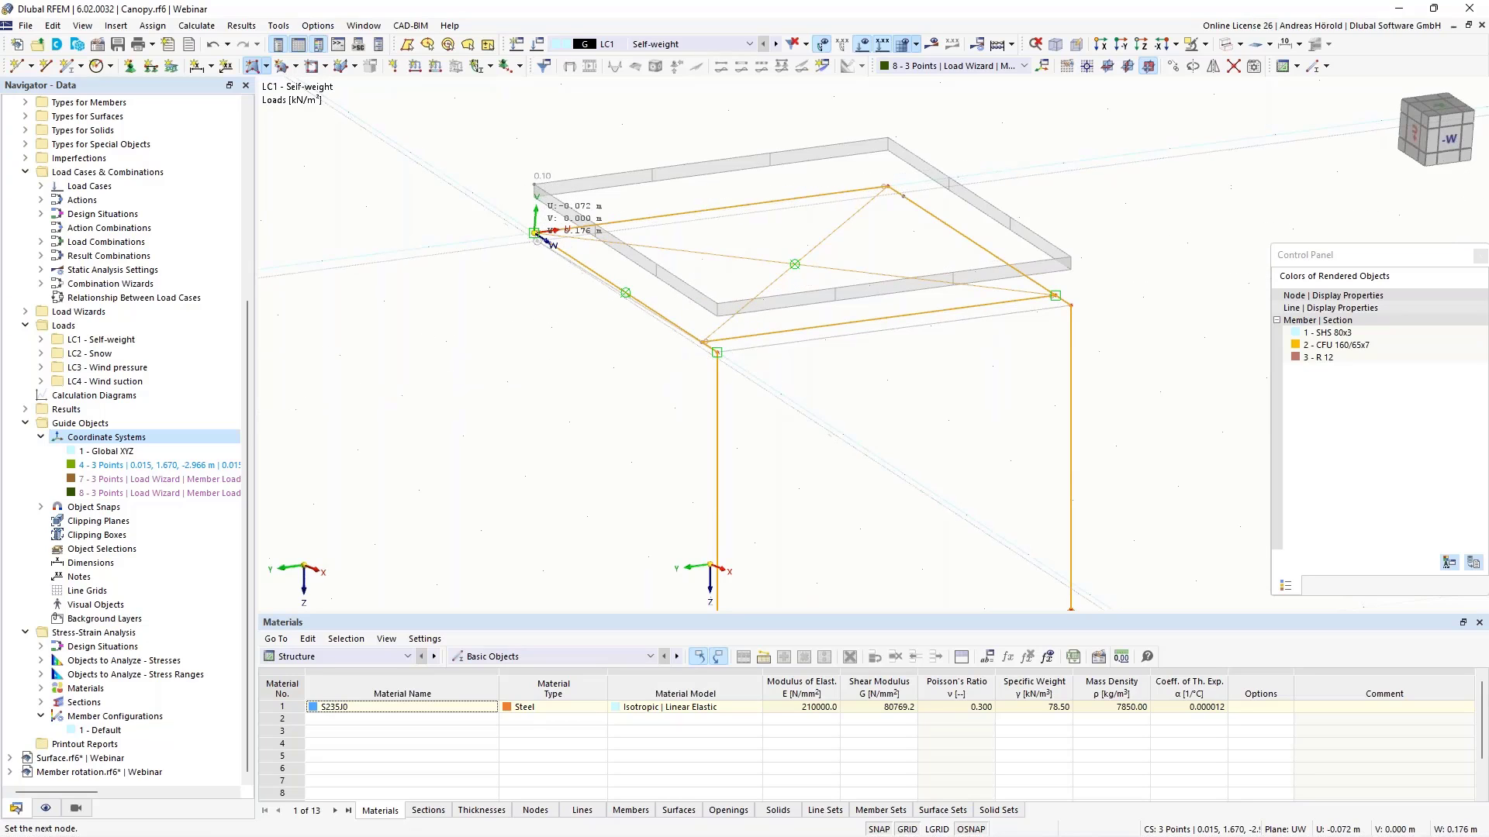
pyautogui.click(534, 232)
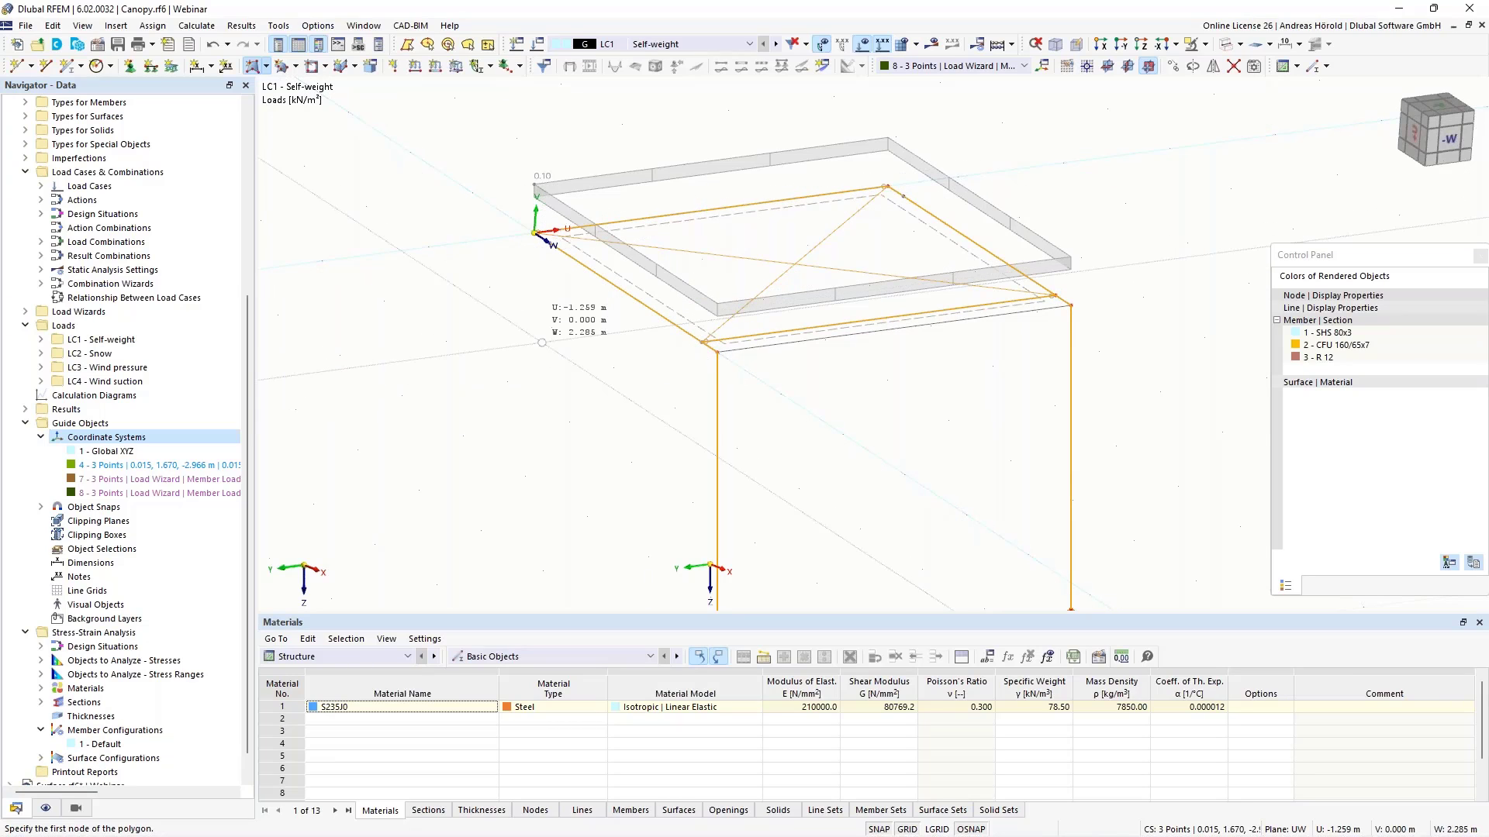
pyautogui.press('Escape')
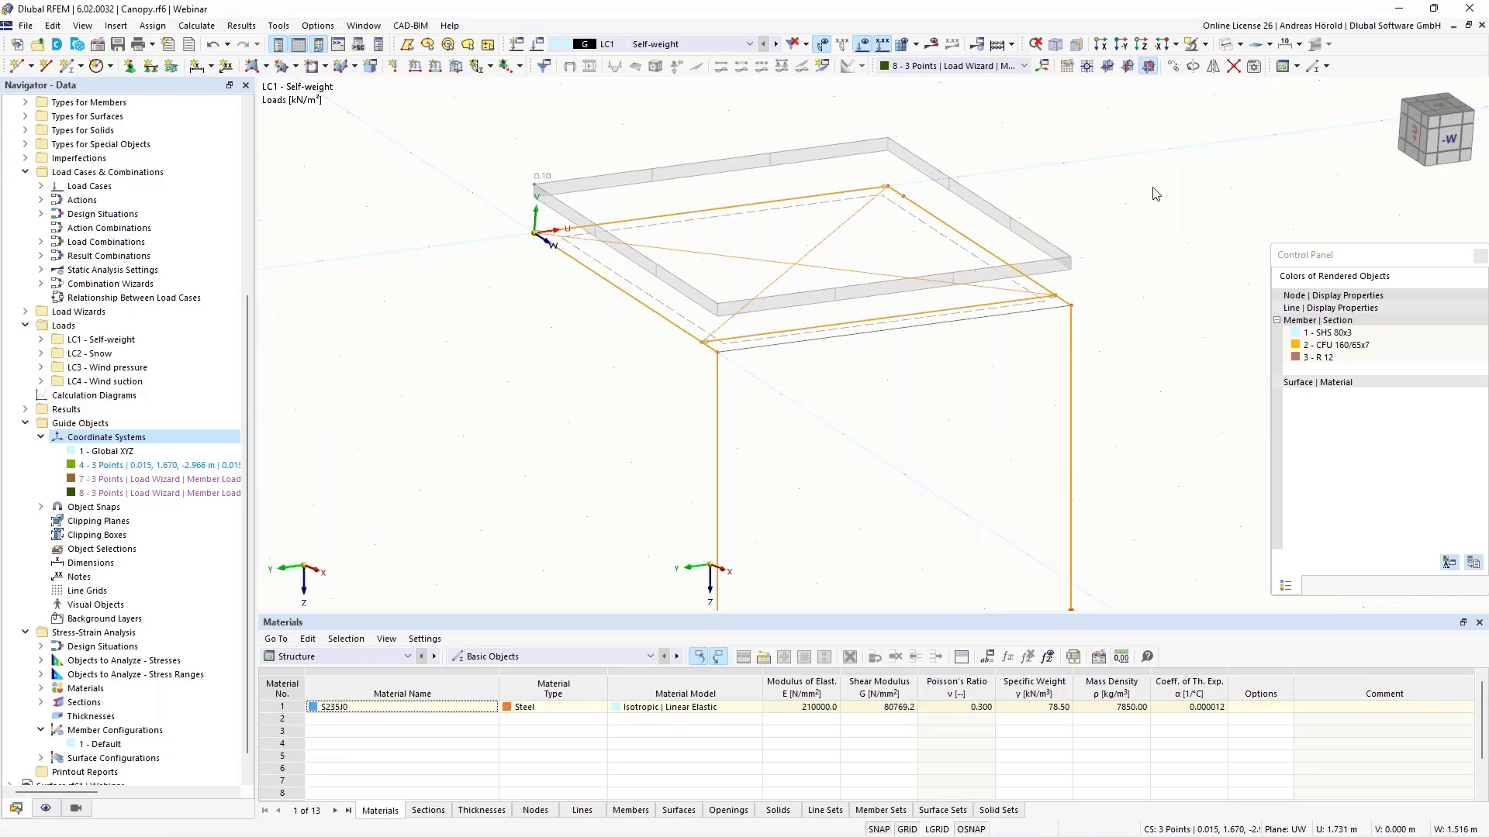
# Step: Switch the canopy model from wireframe to a transparent solid display showing the member sections and the roof surface
pyautogui.click(1241, 44)
pyautogui.click(1248, 99)
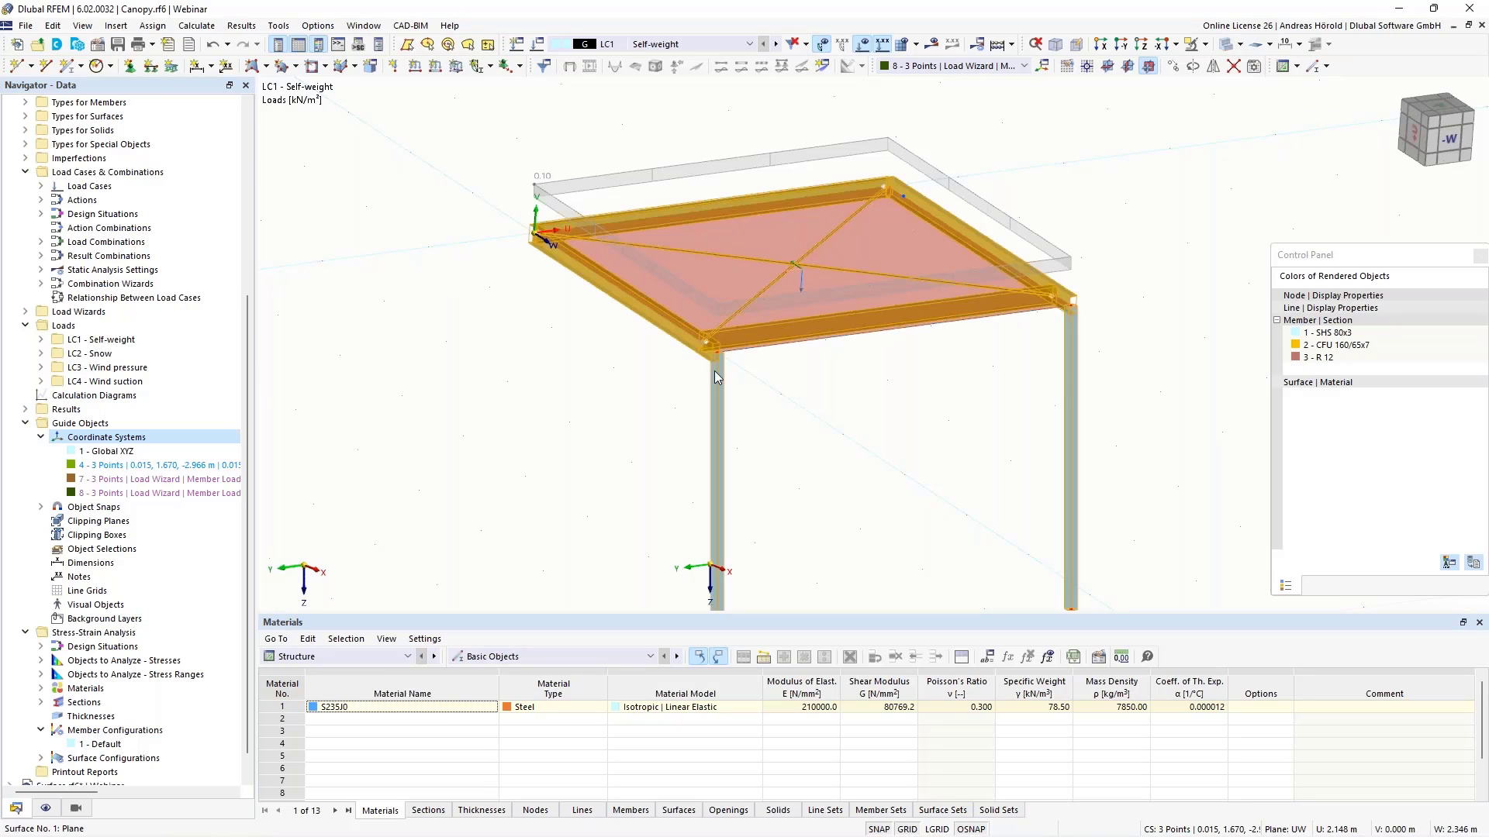
pyautogui.moveTo(534, 488)
pyautogui.keyDown('ctrl'); pyautogui.mouseDown(button='middle')
pyautogui.moveTo(538, 525)
pyautogui.moveTo(555, 496)
pyautogui.mouseUp(button='middle'); pyautogui.keyUp('ctrl')
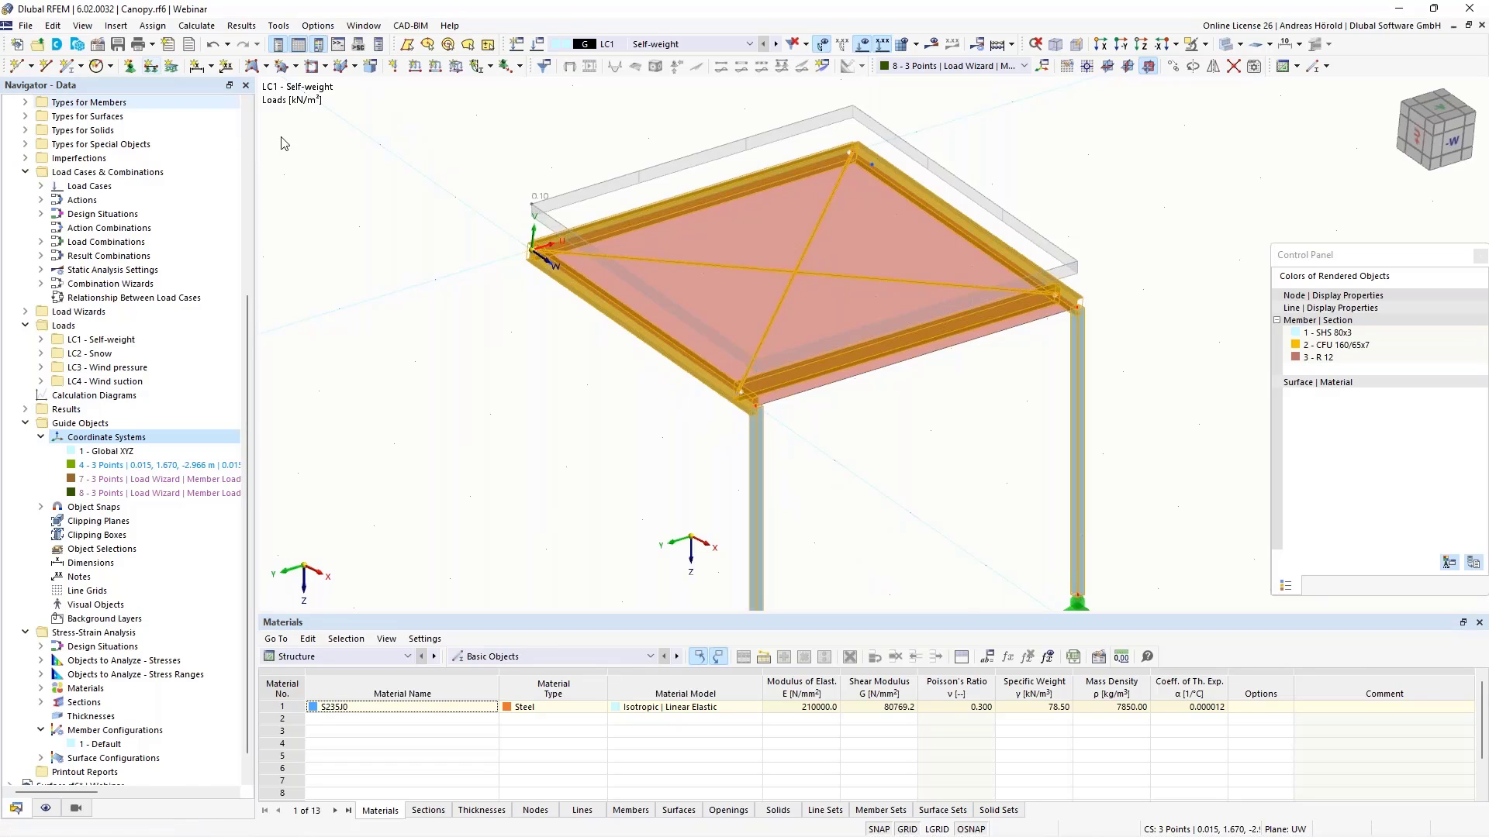
# Step: Assign existing line support 1 to the crossbeam line between the two column-free roof corners (line 6)
pyautogui.click(332, 179)
pyautogui.click(150, 66)
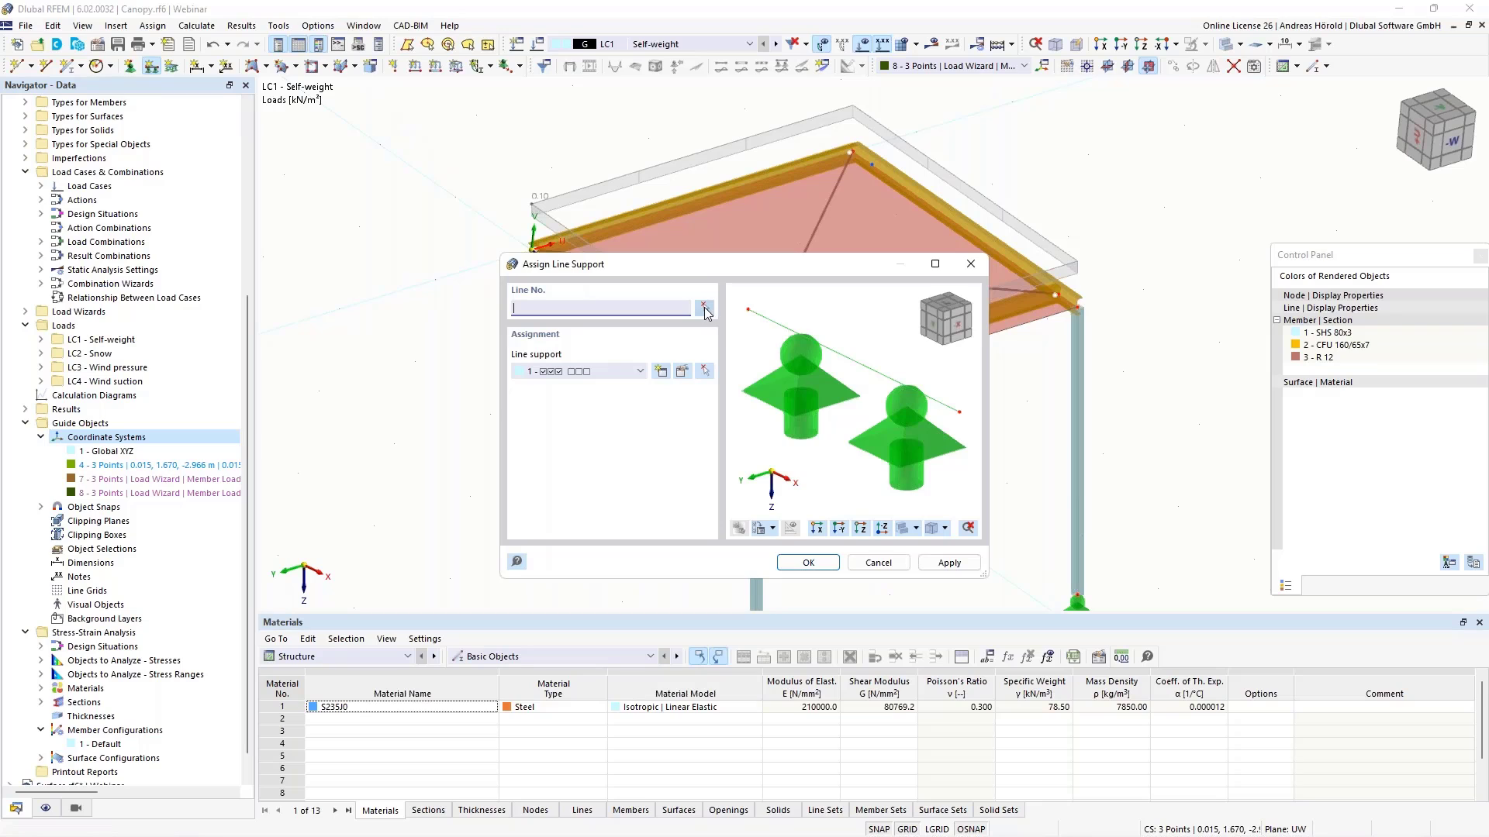
pyautogui.click(705, 313)
pyautogui.click(674, 205)
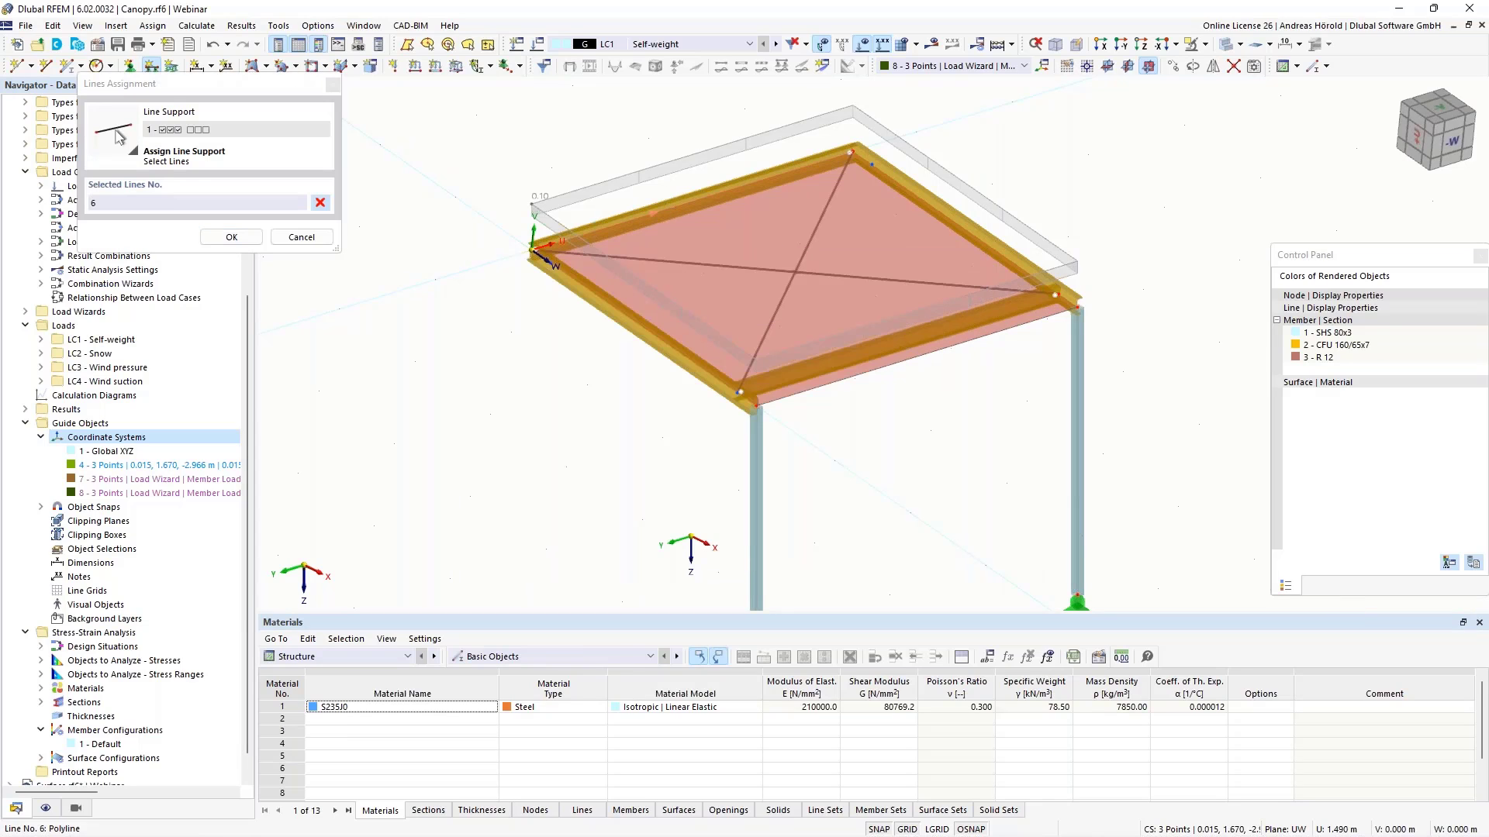
pyautogui.click(230, 239)
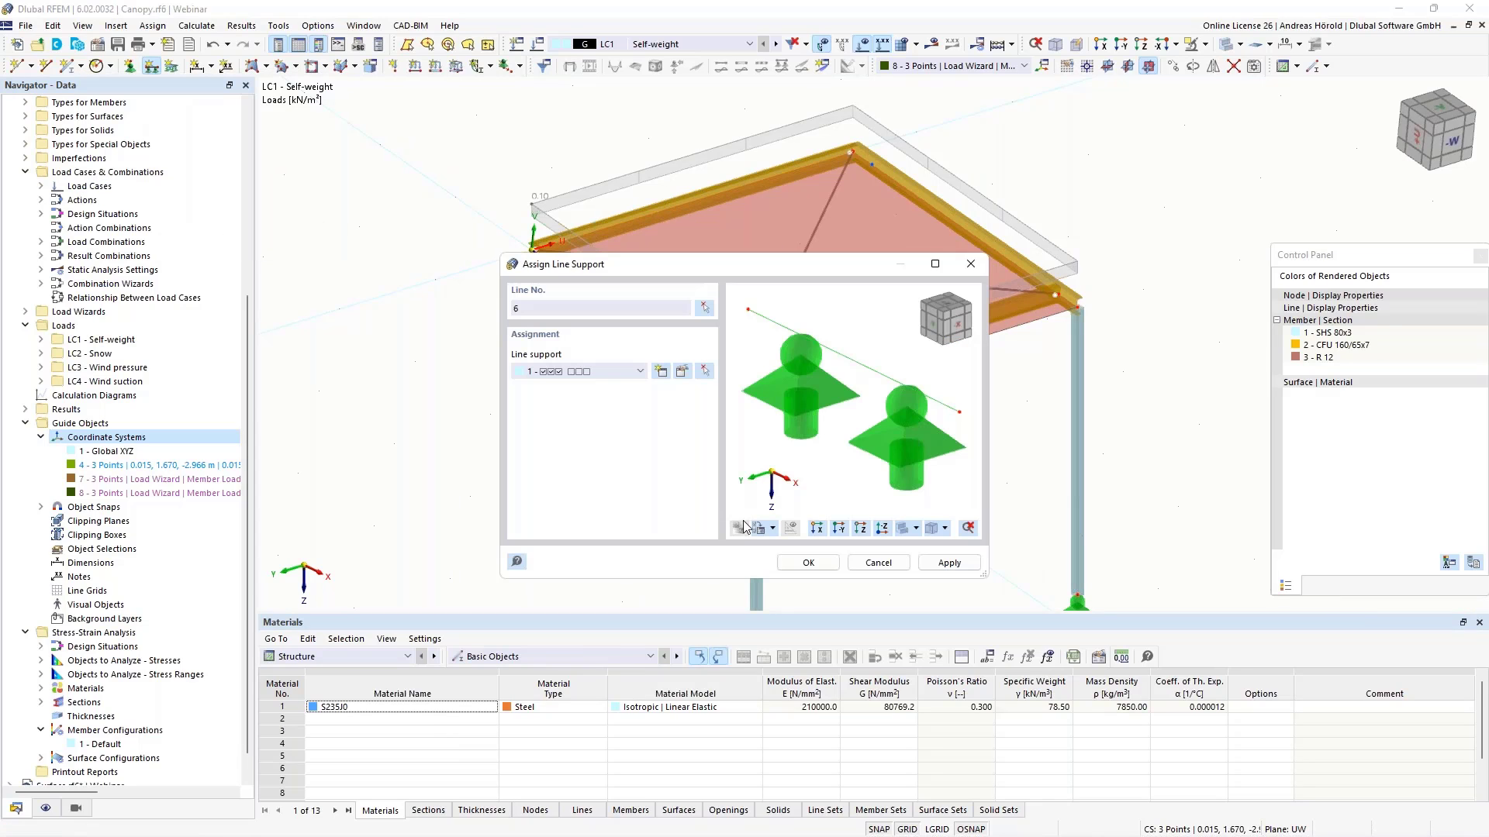
pyautogui.click(808, 563)
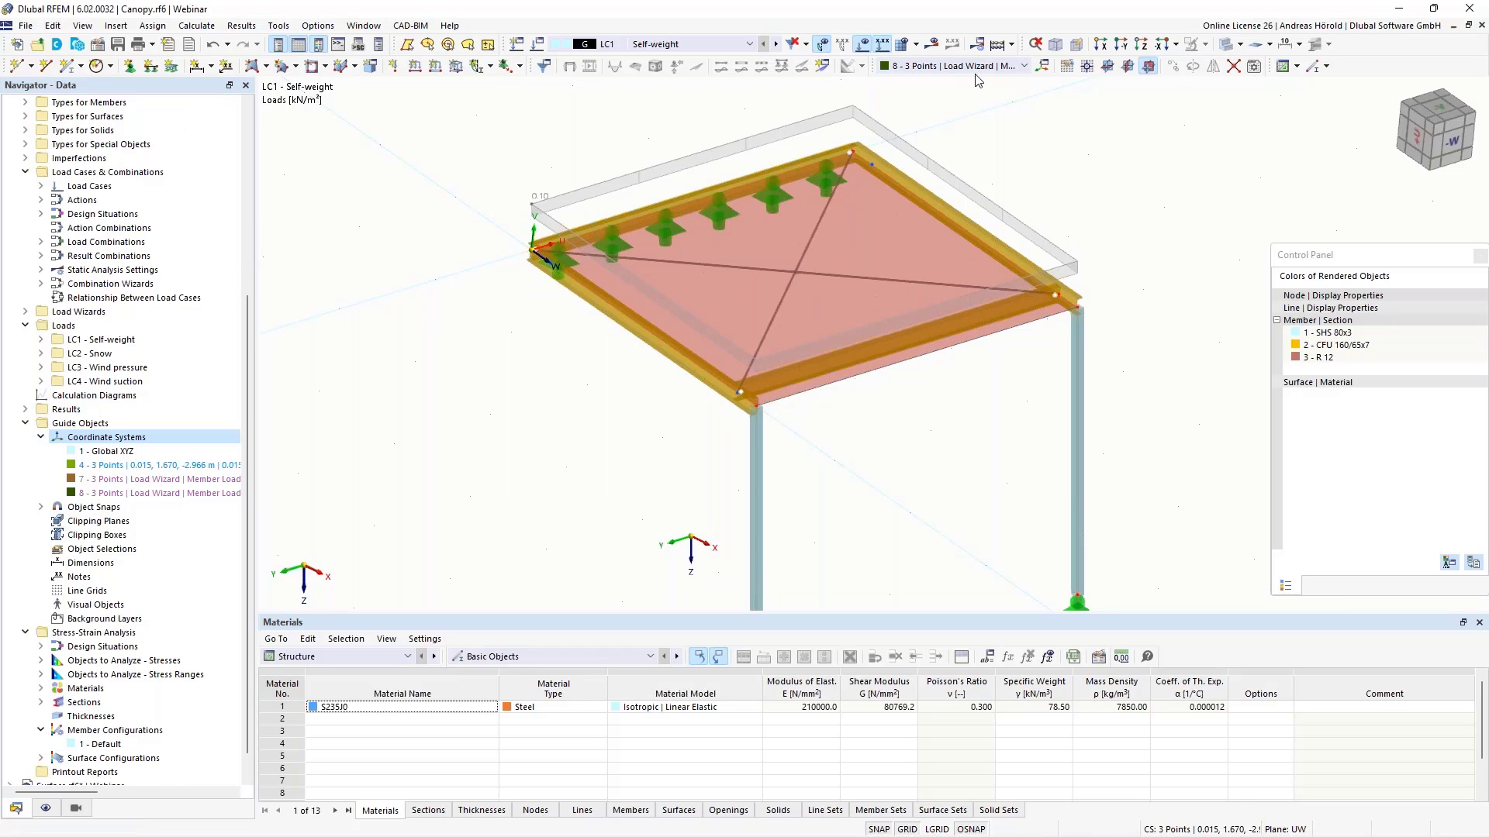
# Step: Calculate load case LC1 - Self-weight and view the line support reactions from the supported side of the canopy
pyautogui.click(933, 45)
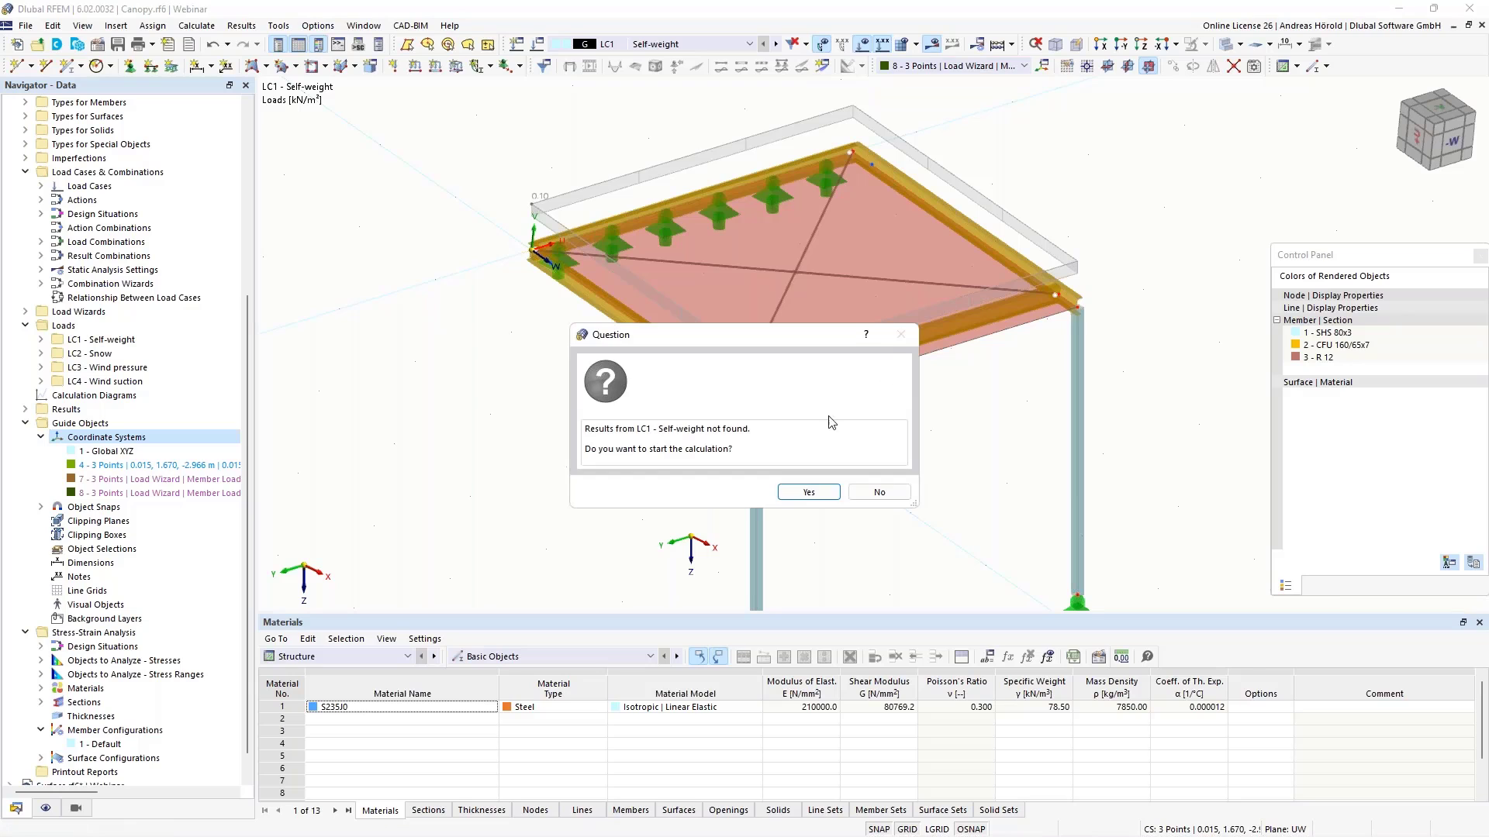
pyautogui.click(806, 493)
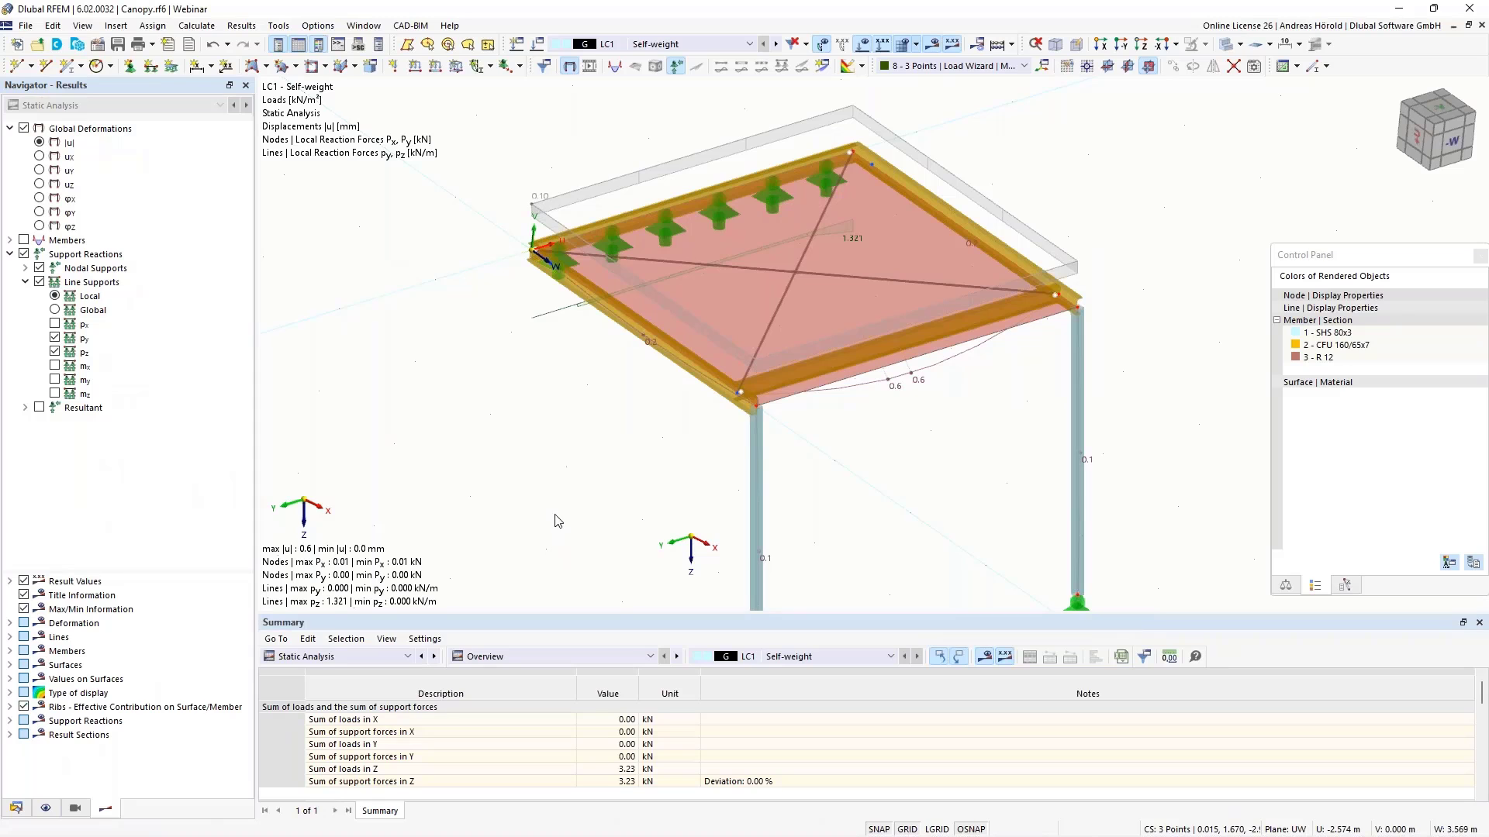
pyautogui.keyDown('ctrl'); pyautogui.moveTo(558, 523); pyautogui.dragTo(876, 482, button='middle'); pyautogui.keyUp('ctrl')
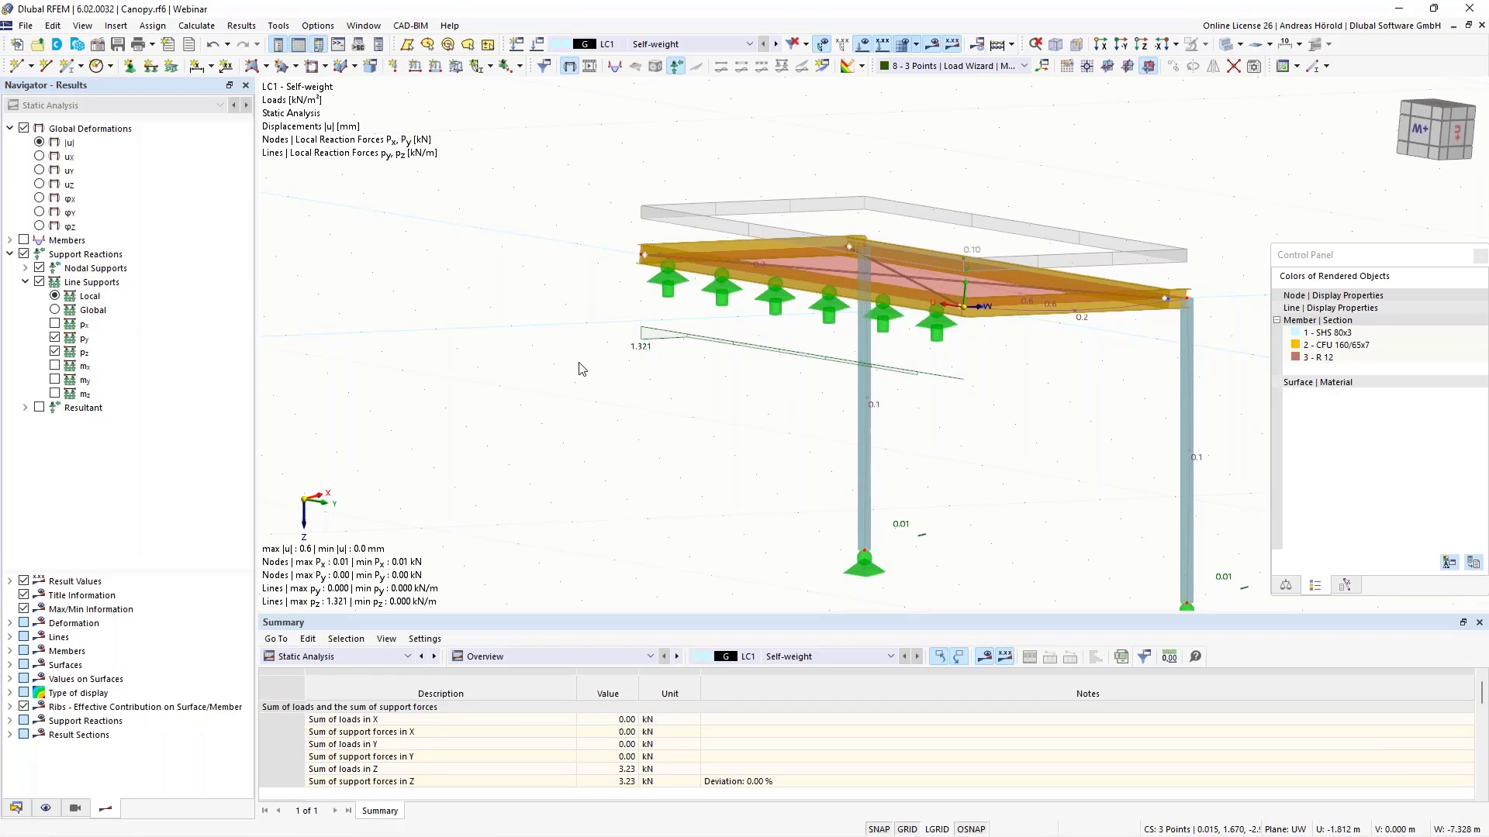
pyautogui.keyDown('ctrl'); pyautogui.moveTo(628, 382); pyautogui.dragTo(721, 419, button='middle'); pyautogui.keyUp('ctrl')
# Step: Hide the line support reaction py and display the resultant of the support reactions
pyautogui.click(55, 339)
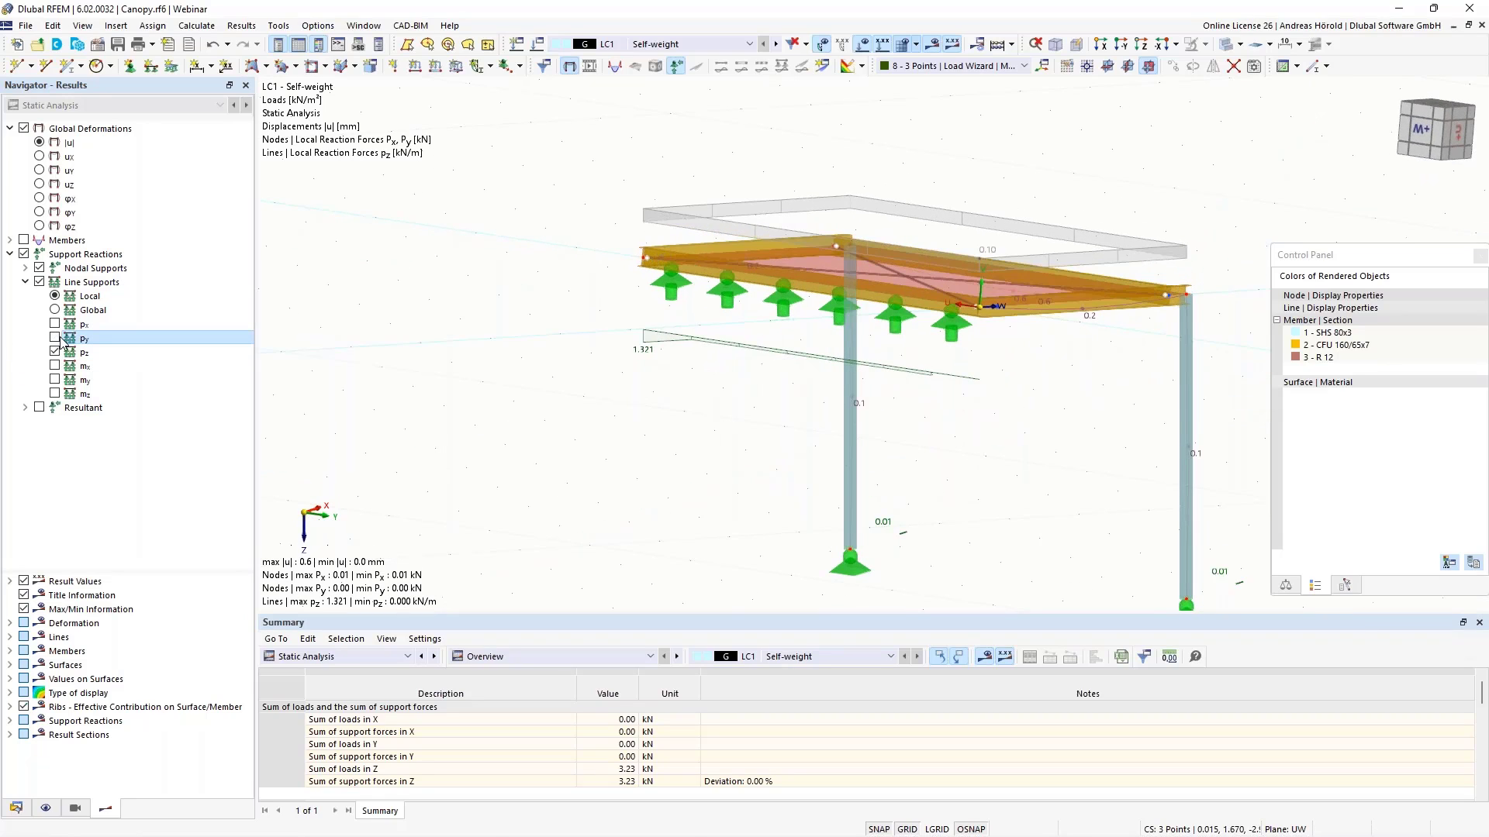
pyautogui.click(39, 408)
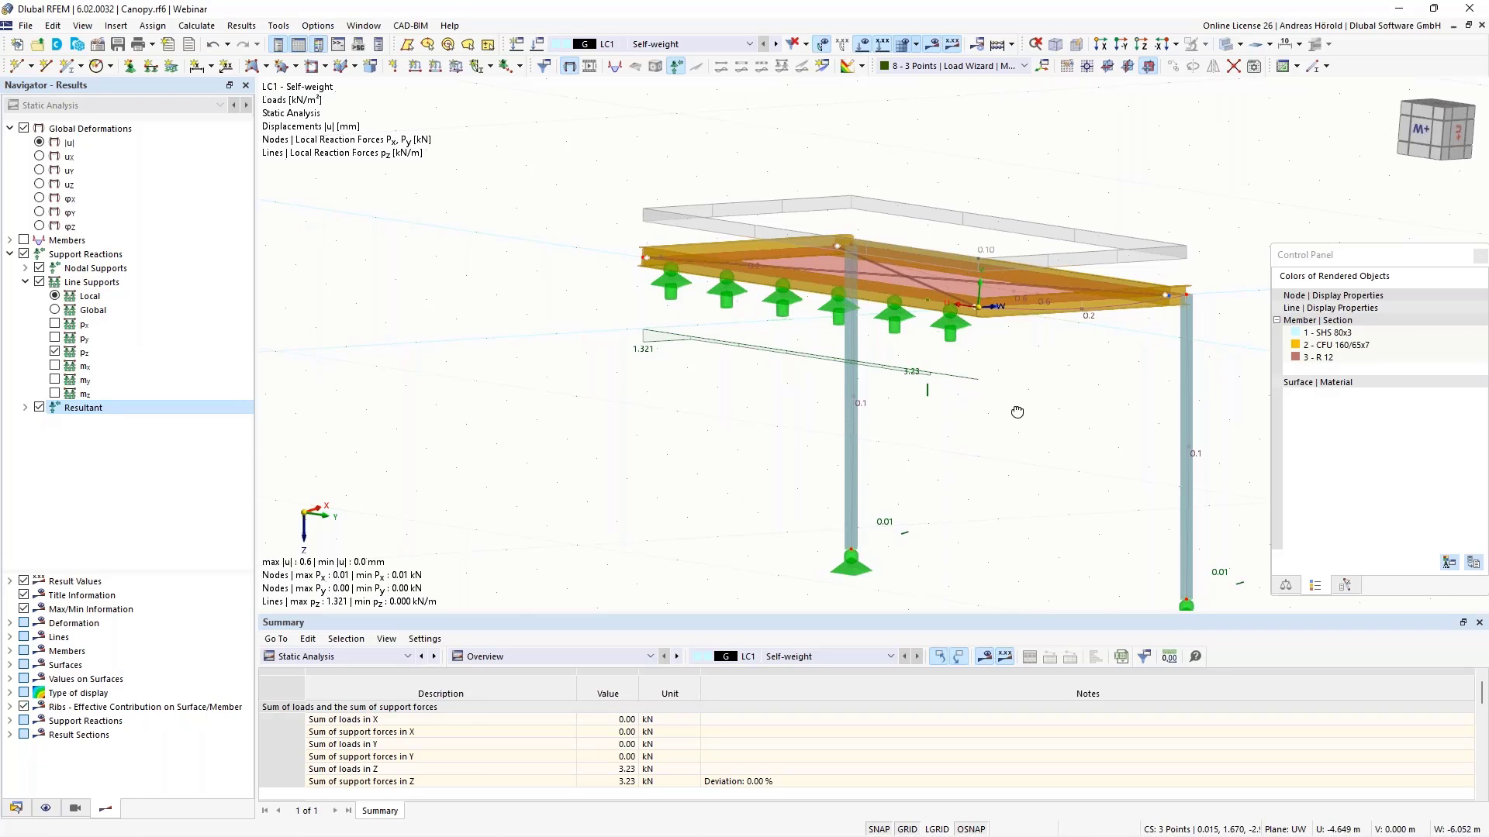
pyautogui.keyDown('ctrl'); pyautogui.moveTo(1017, 411); pyautogui.dragTo(897, 375, button='middle'); pyautogui.keyUp('ctrl')
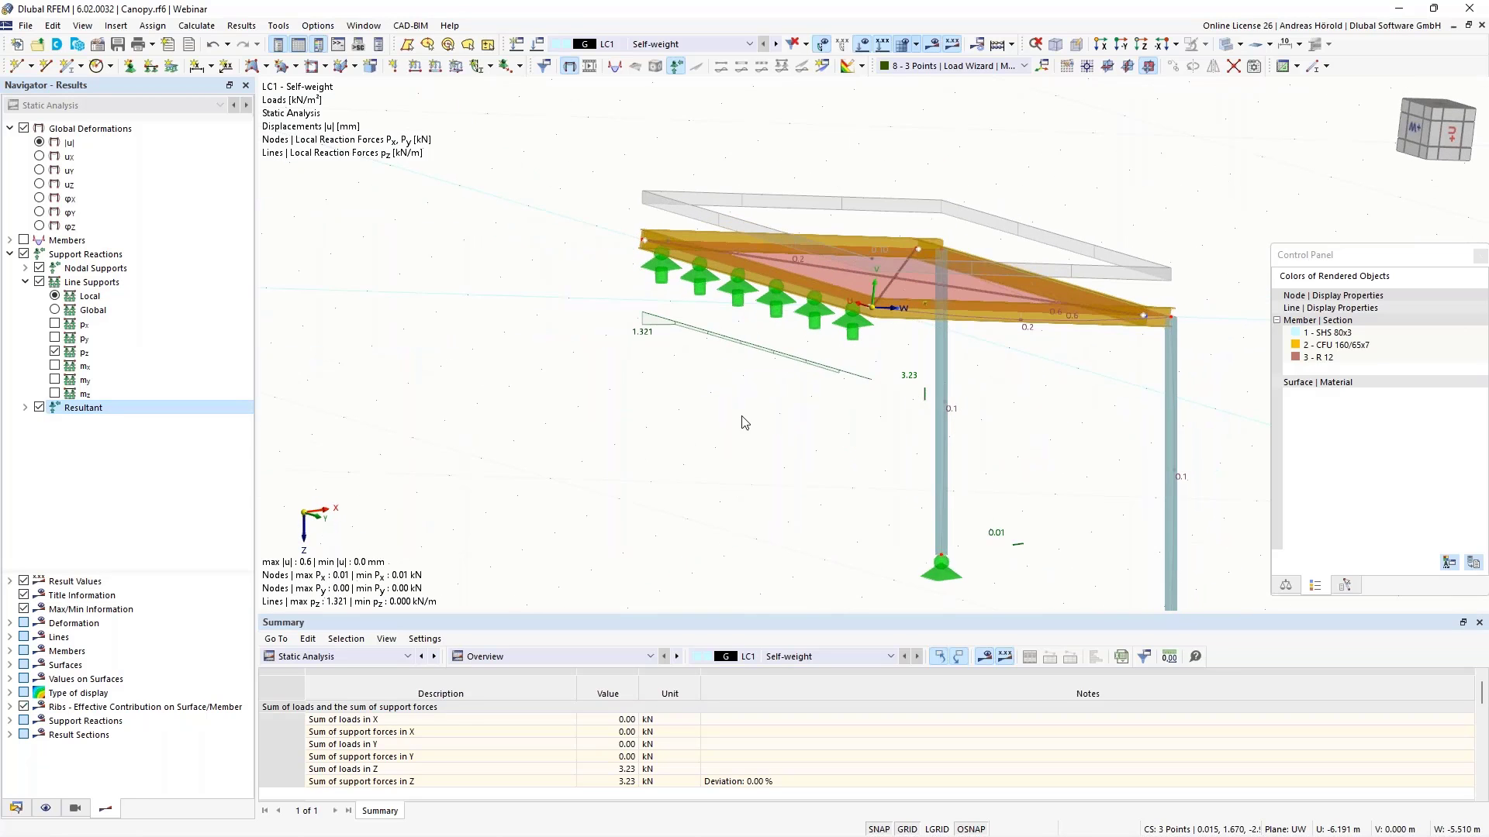
pyautogui.keyDown('ctrl'); pyautogui.moveTo(744, 423); pyautogui.dragTo(839, 435, button='middle'); pyautogui.keyUp('ctrl')
pyautogui.rightClick(839, 435)
pyautogui.click(447, 355)
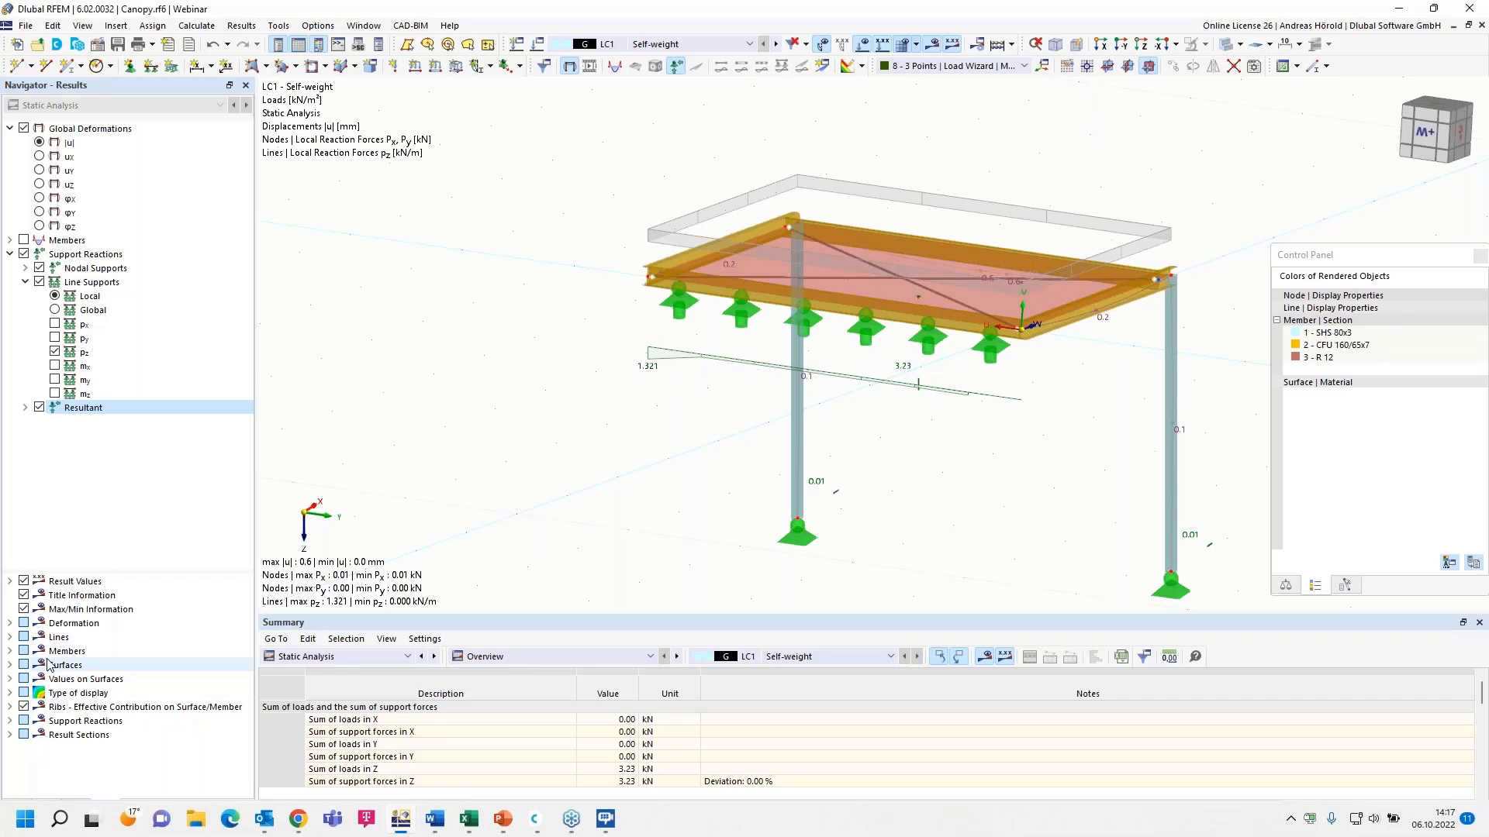
# Step: Return to the model data tree and make the Surface.rf6 model active
pyautogui.click(16, 808)
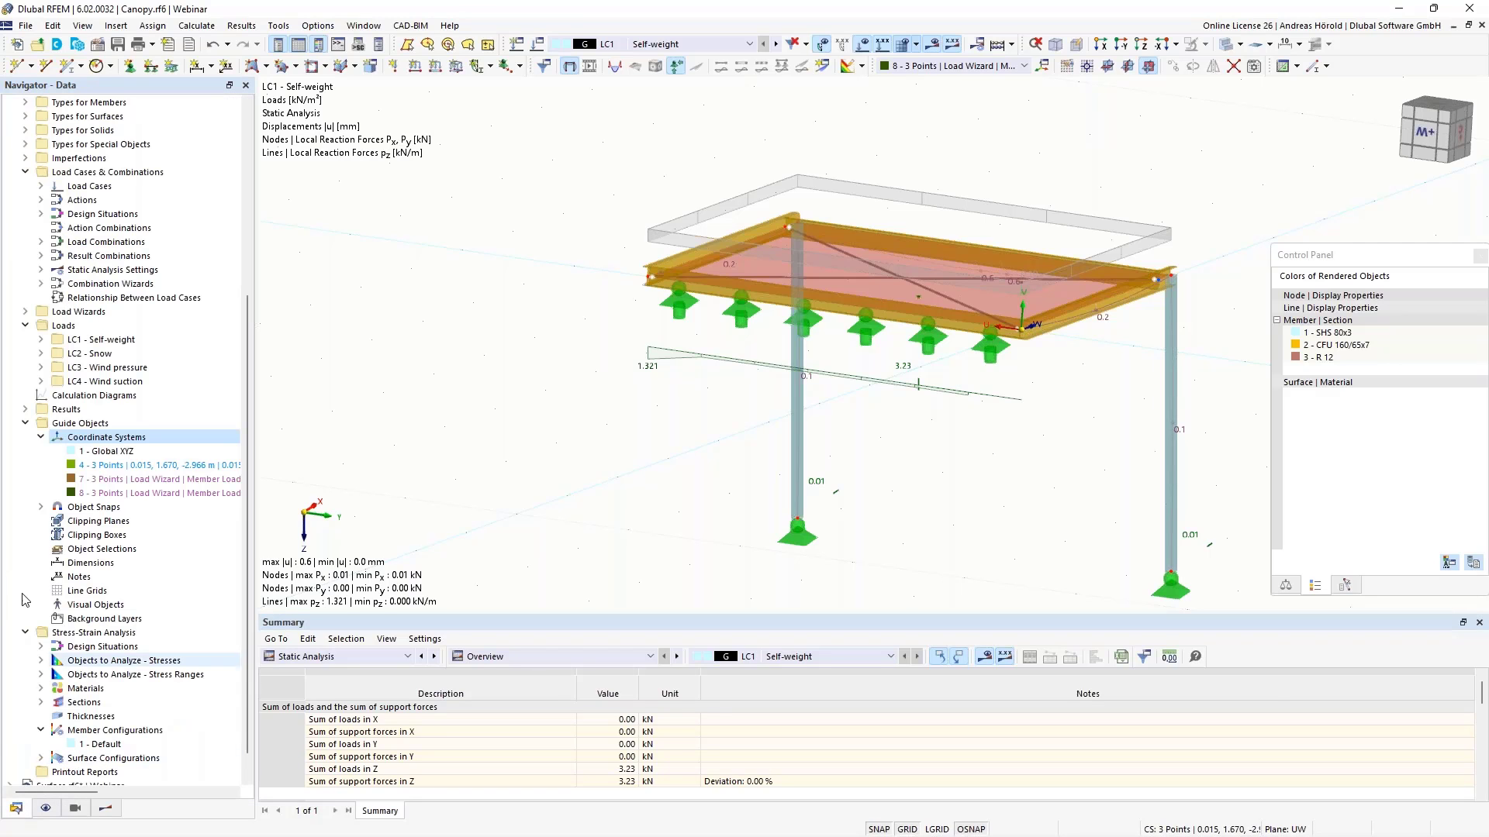
pyautogui.scroll(2, 71, 400)
pyautogui.scroll(-7, 71, 400)
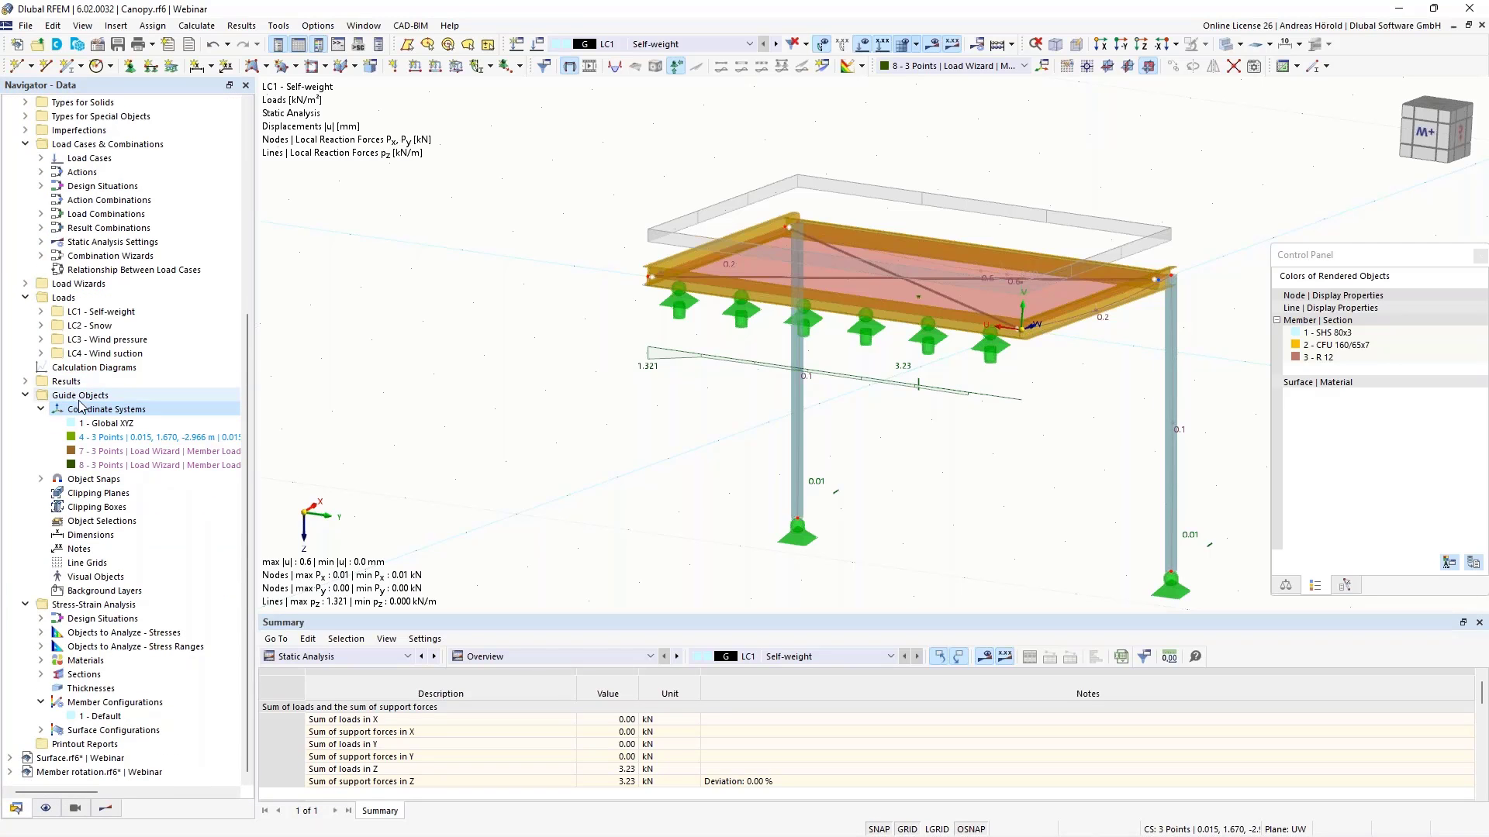
pyautogui.doubleClick(62, 759)
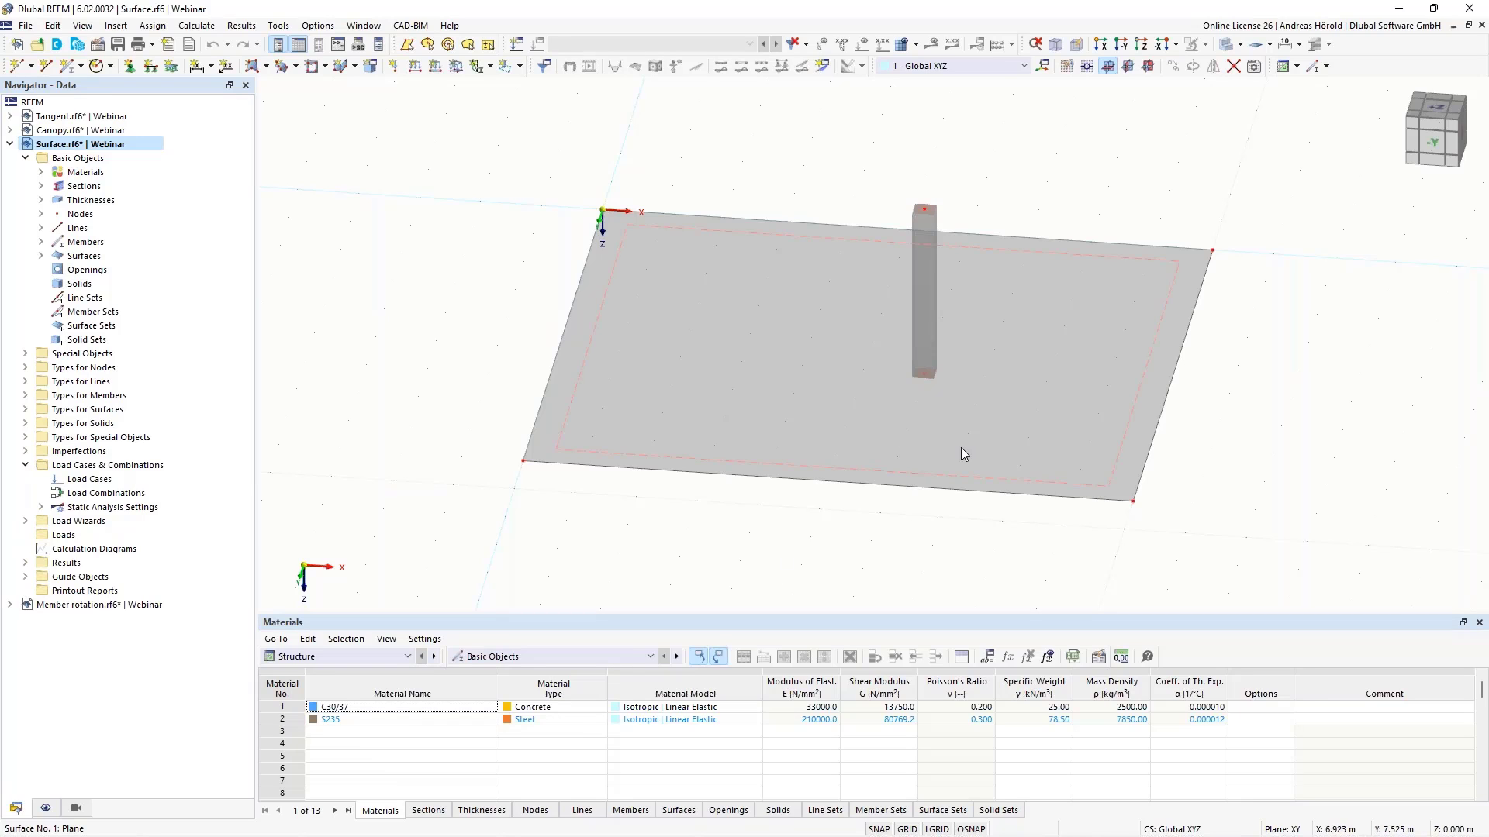
# Step: Examine the concrete slab and its column in oblique views and in plan view along the Z-axis
pyautogui.moveTo(960, 448)
pyautogui.click(1140, 48)
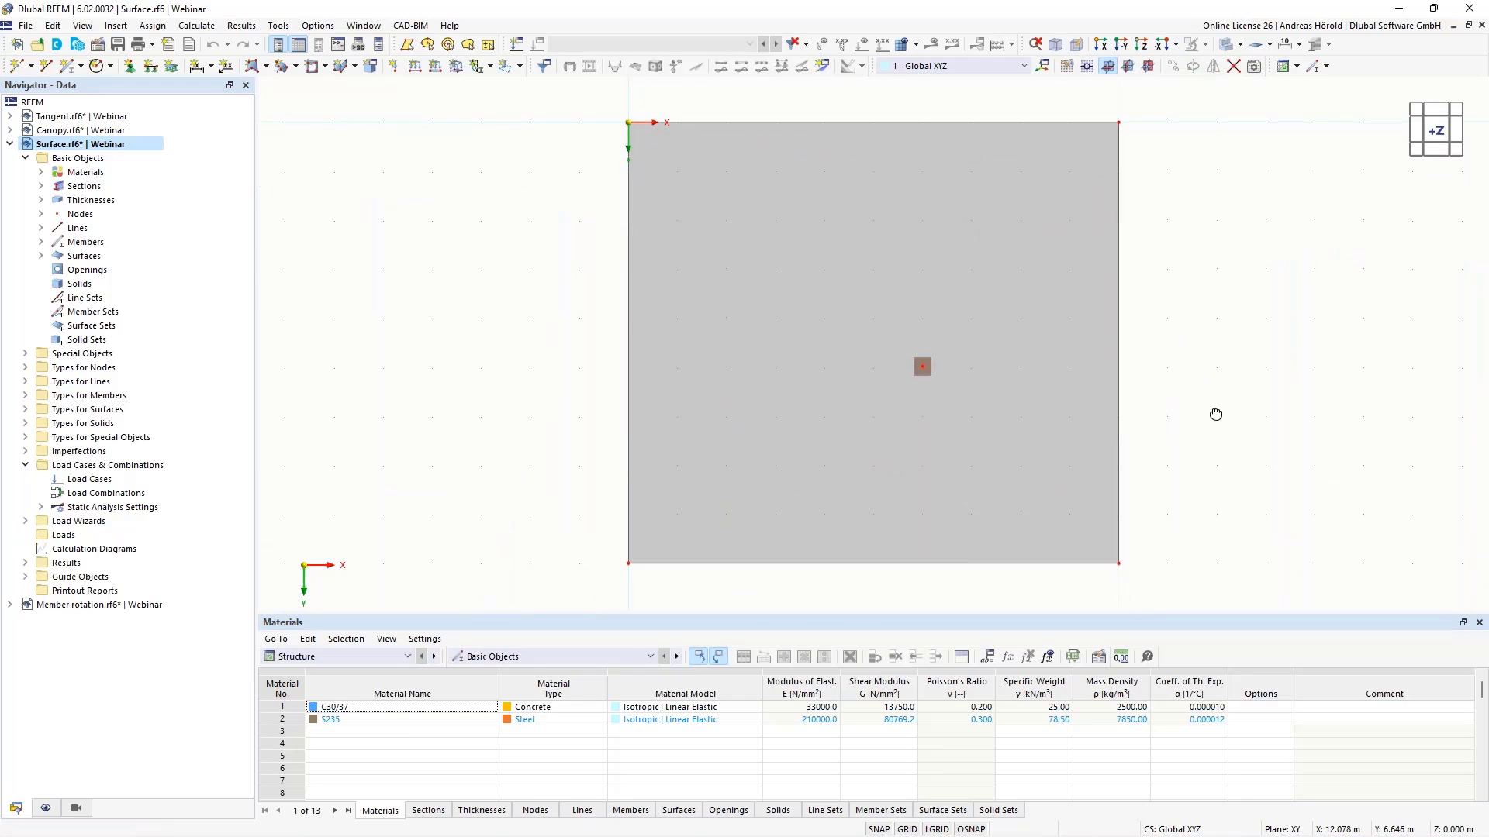
pyautogui.keyDown('ctrl'); pyautogui.moveTo(1213, 411); pyautogui.dragTo(1206, 226, button='middle'); pyautogui.keyUp('ctrl')
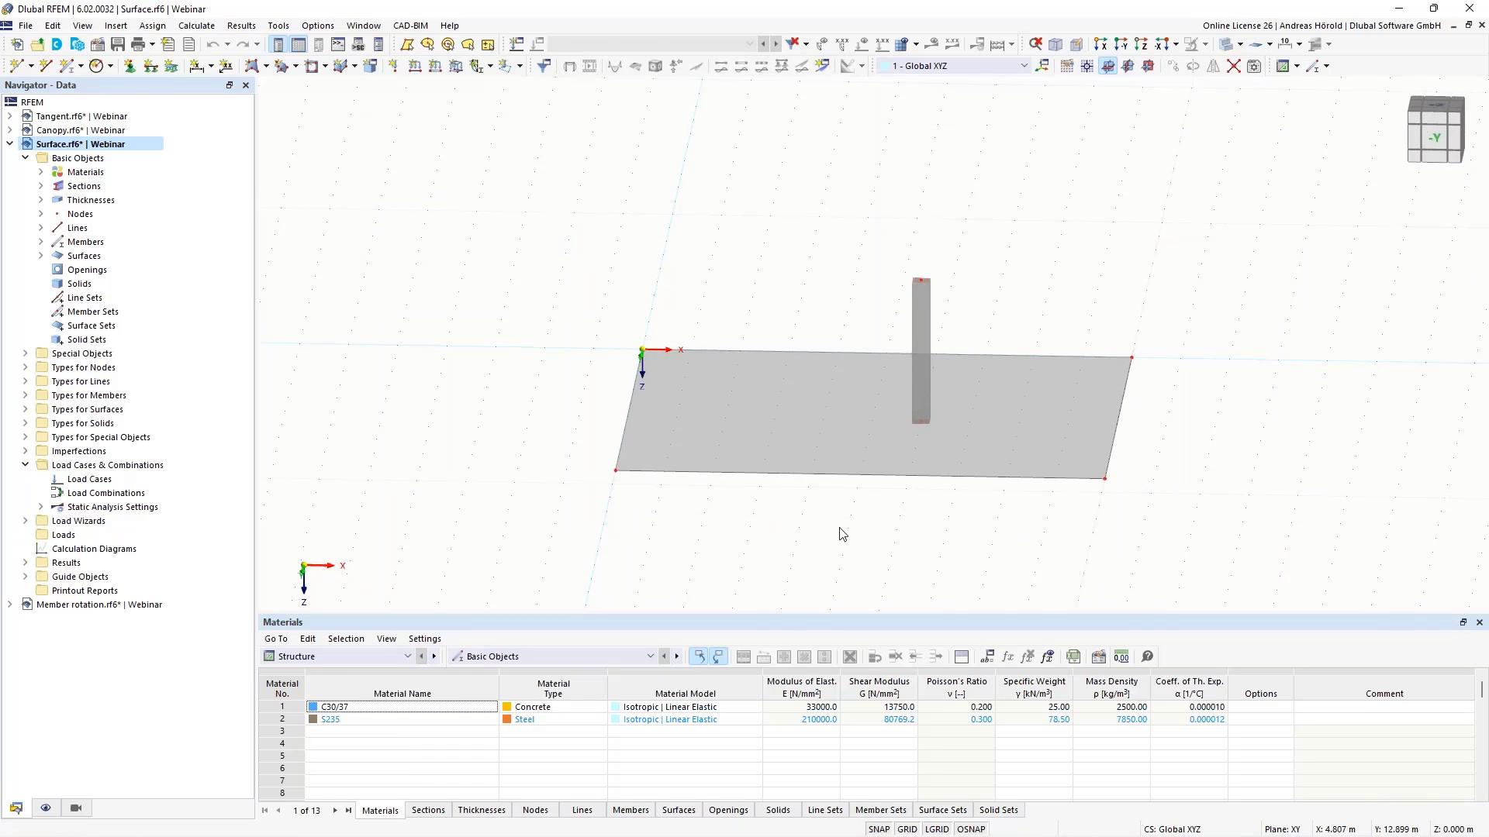
pyautogui.scroll(5, 842, 534)
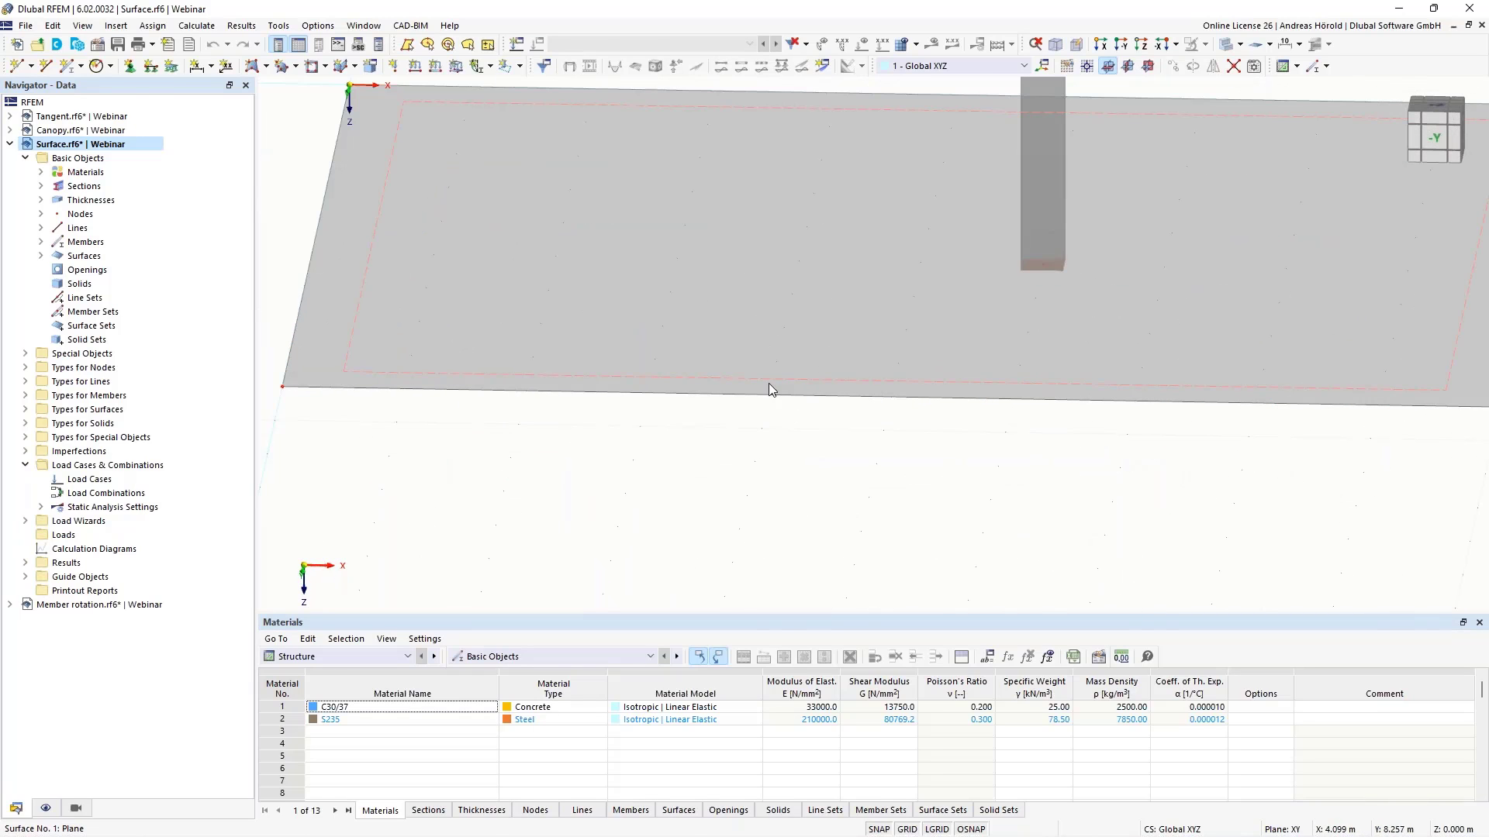
pyautogui.scroll(-3, 770, 381)
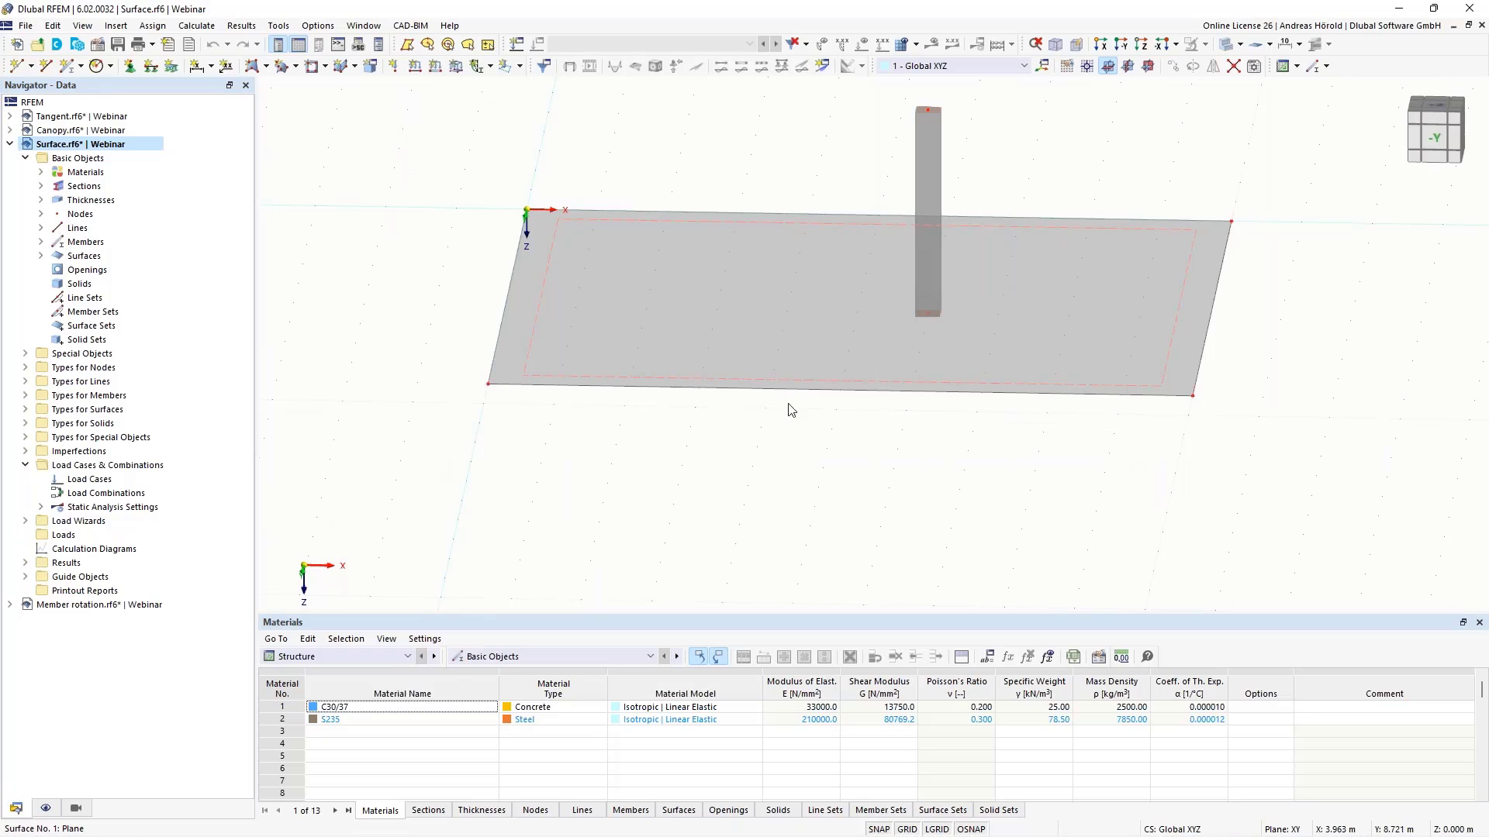
pyautogui.moveTo(895, 477); pyautogui.dragTo(863, 551, button='middle')
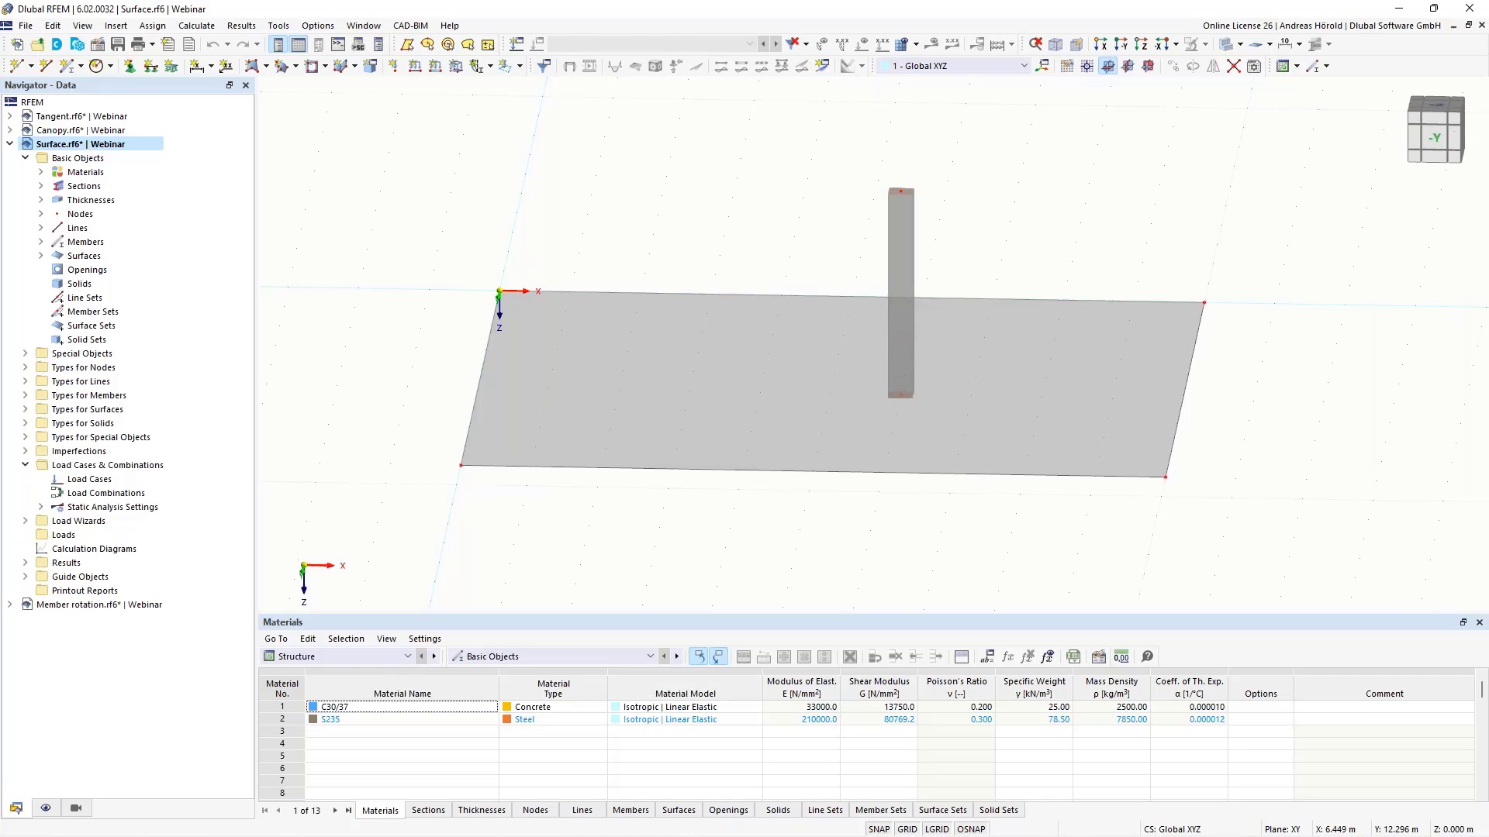
pyautogui.keyDown('ctrl'); pyautogui.moveTo(902, 532); pyautogui.dragTo(911, 619, button='middle'); pyautogui.keyUp('ctrl')
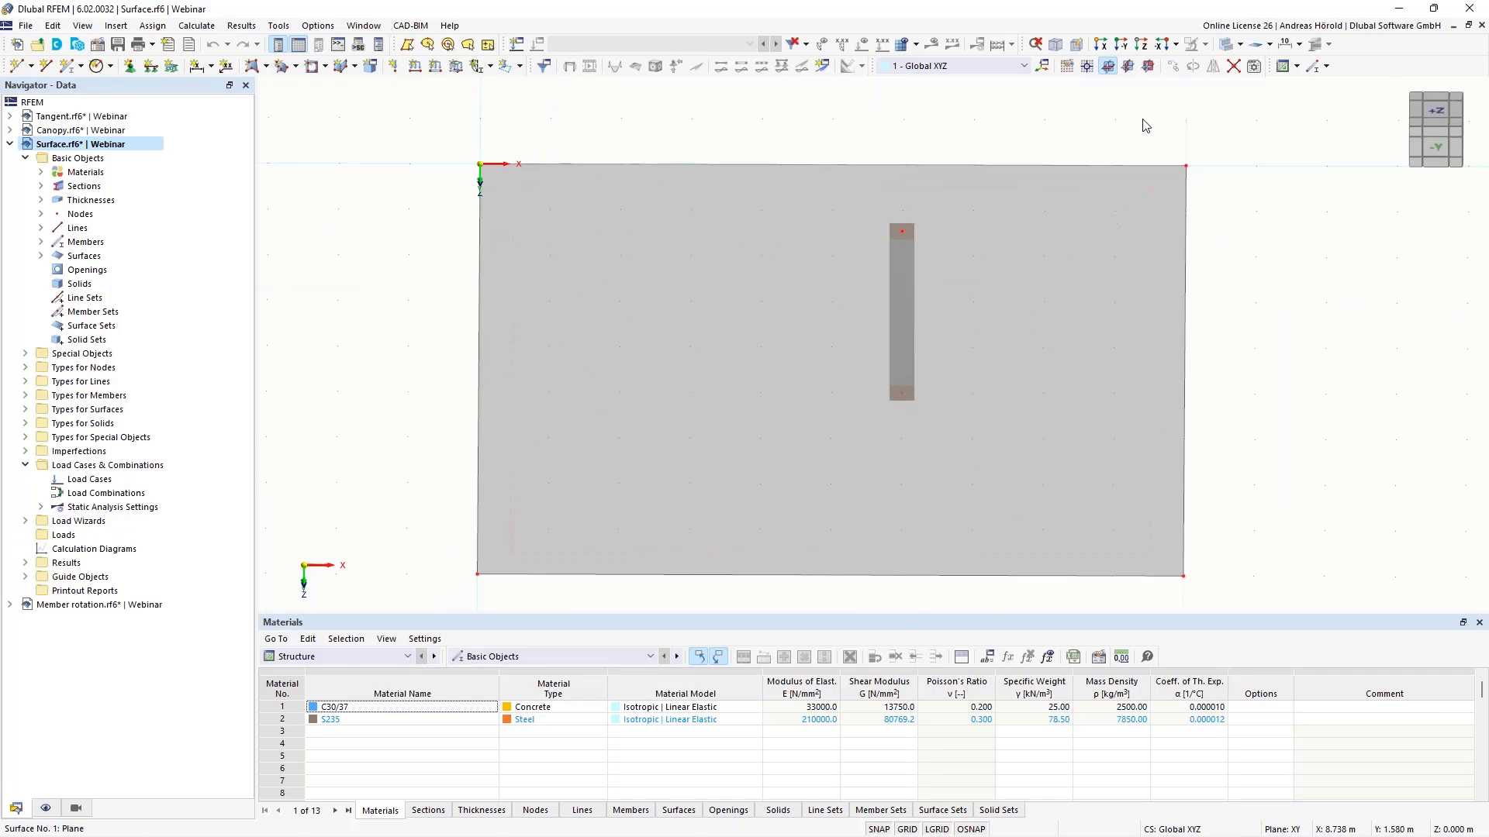
pyautogui.click(1144, 47)
pyautogui.scroll(3, 1117, 423)
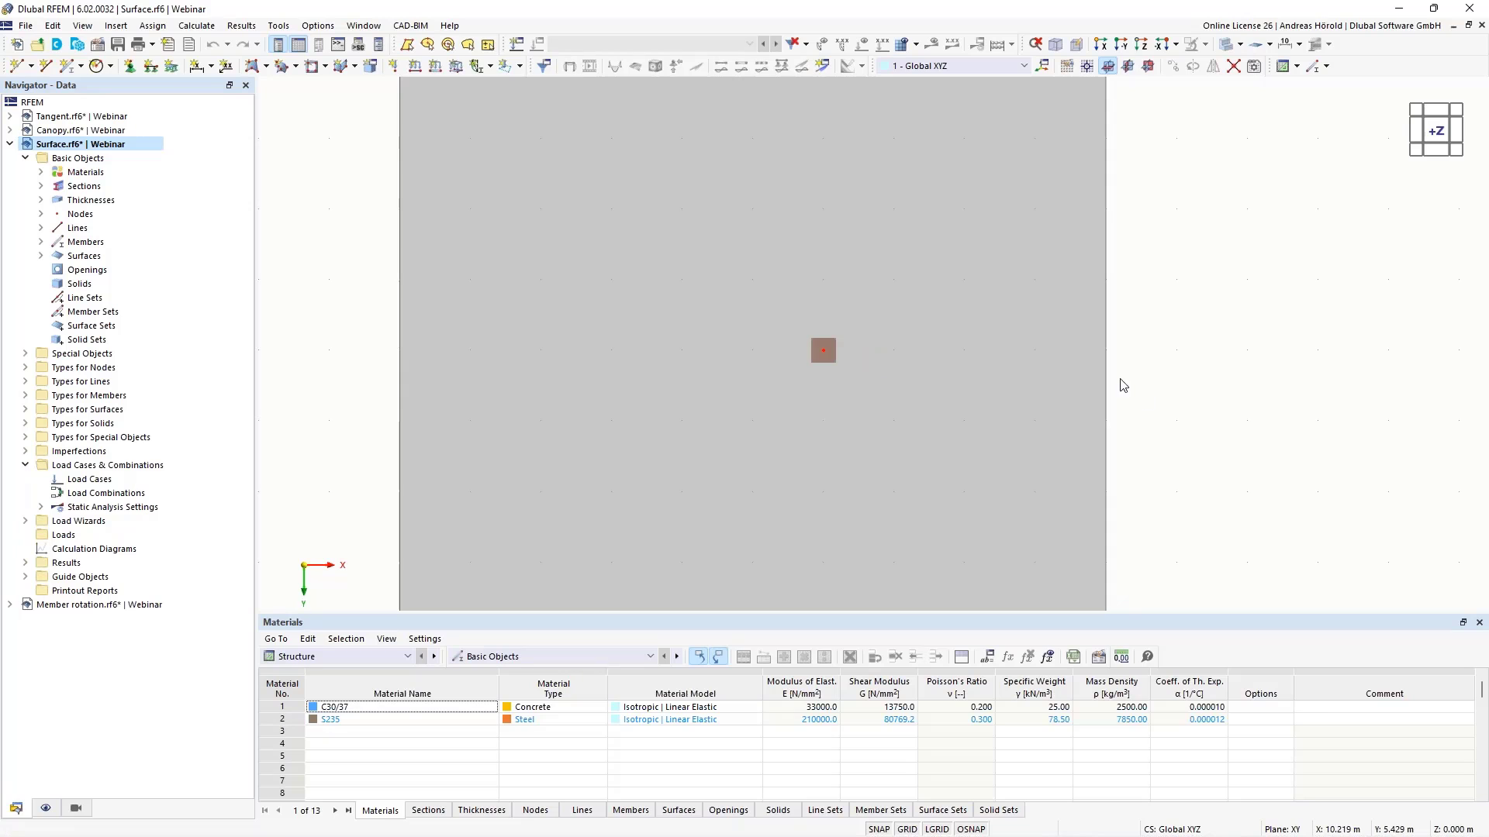
pyautogui.moveTo(1121, 385); pyautogui.dragTo(1253, 418, button='middle')
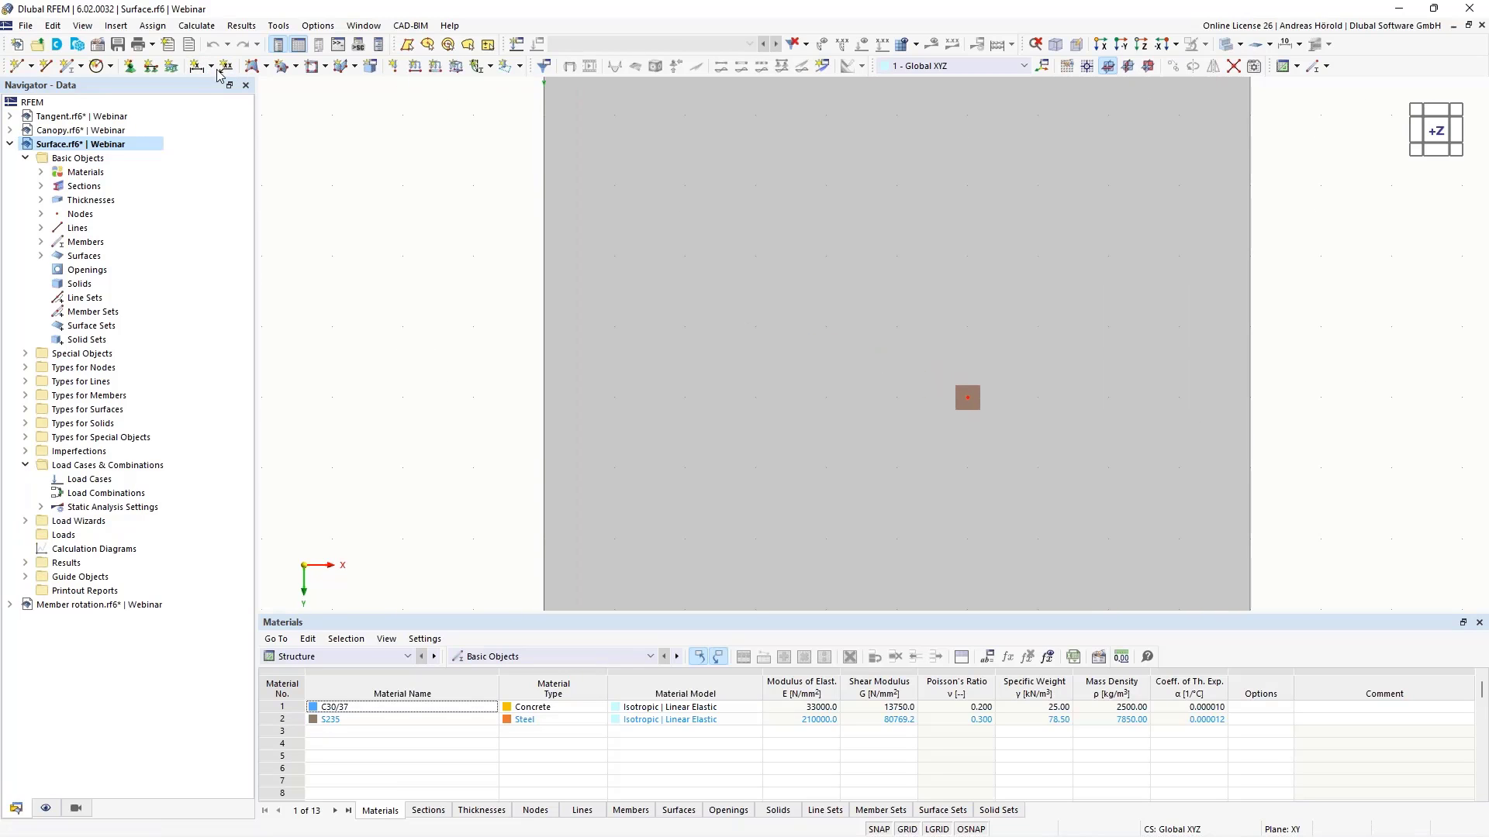
# Step: Draw four single lines forming a closed 2 m by 2 m square on the slab, centred around the column
pyautogui.click(45, 66)
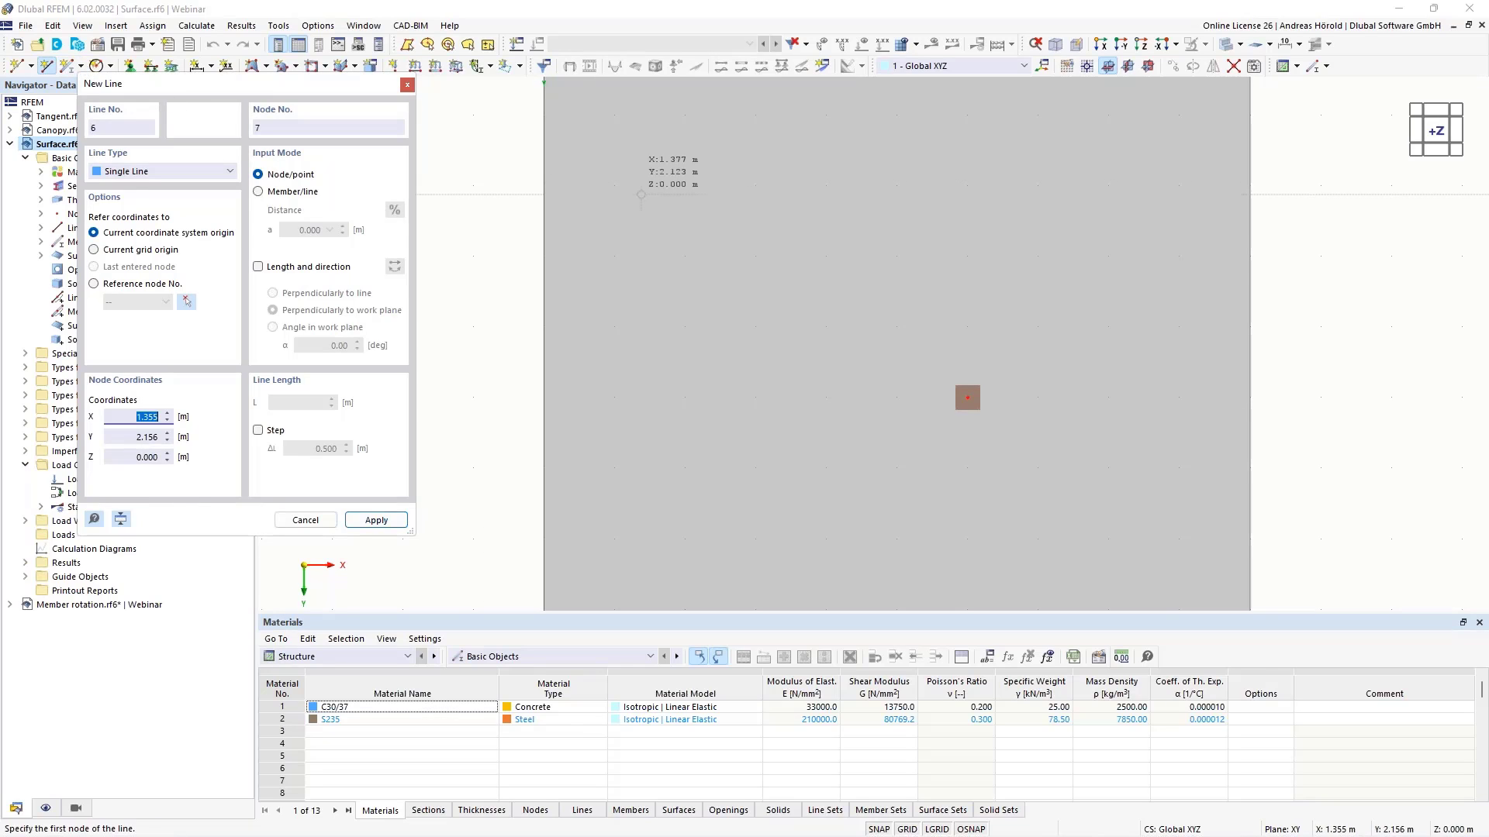
pyautogui.click(407, 84)
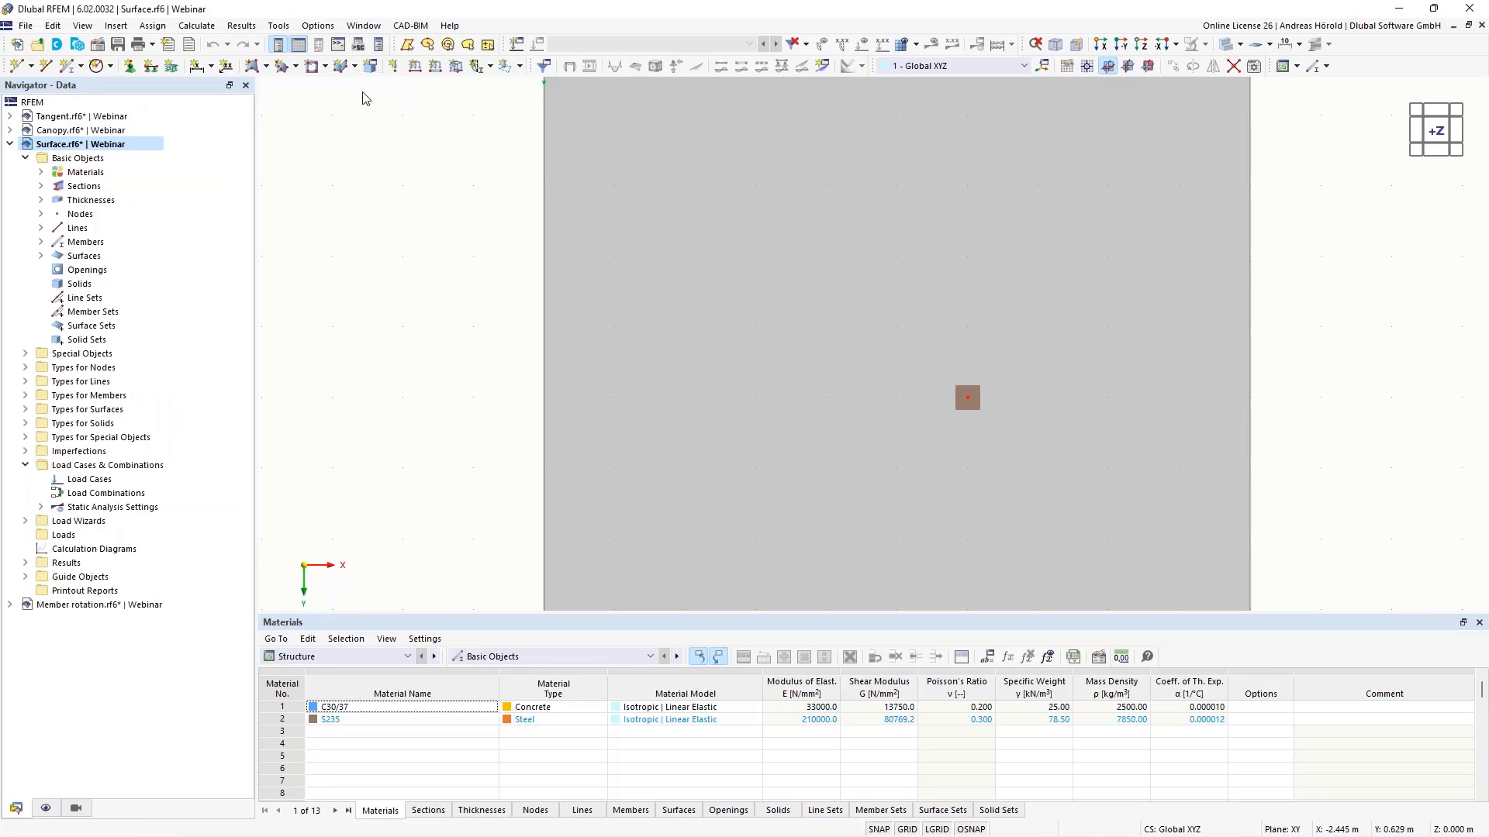
pyautogui.click(45, 67)
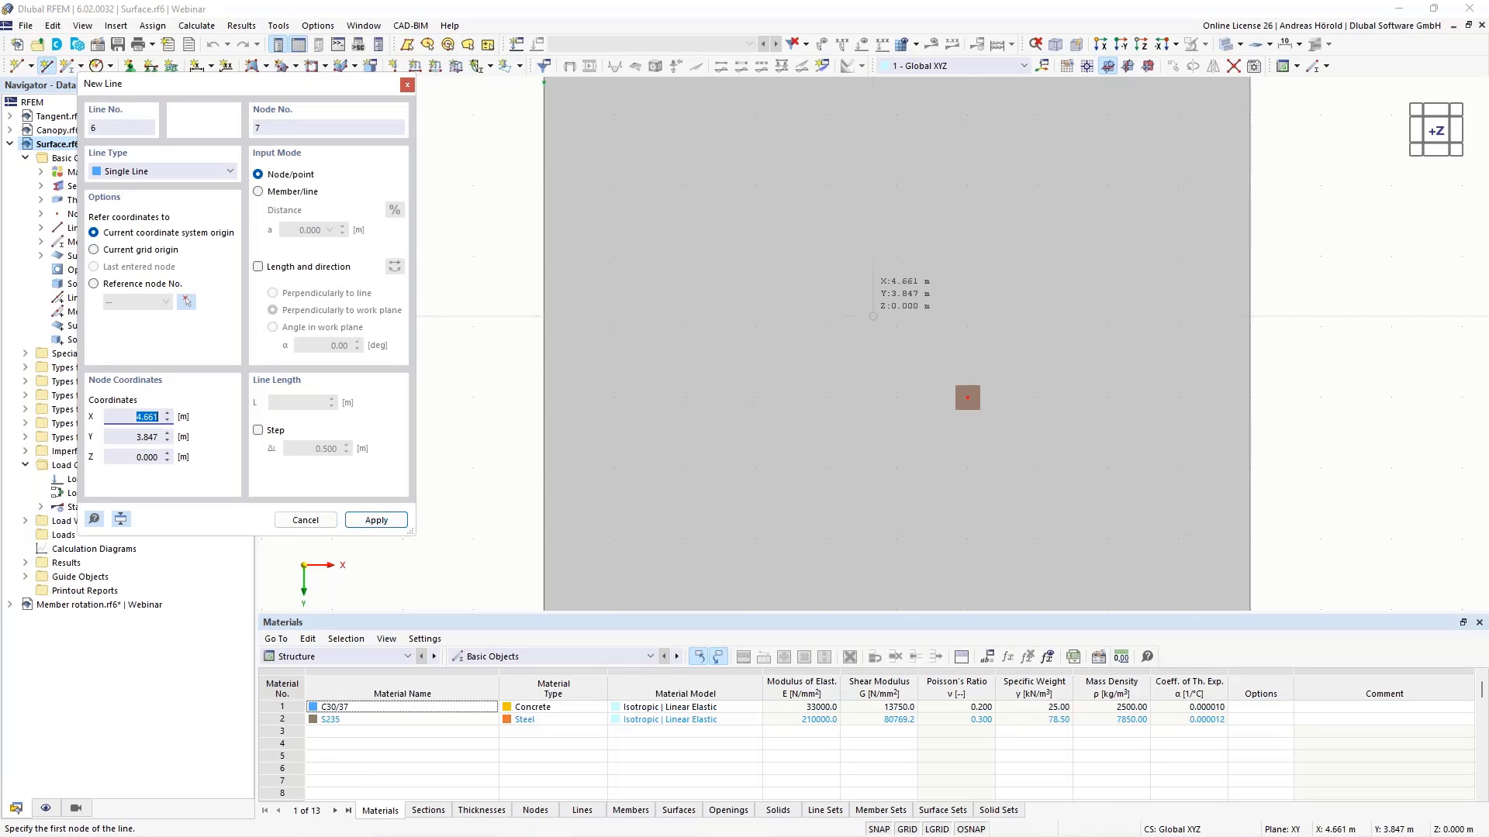
pyautogui.click(897, 311)
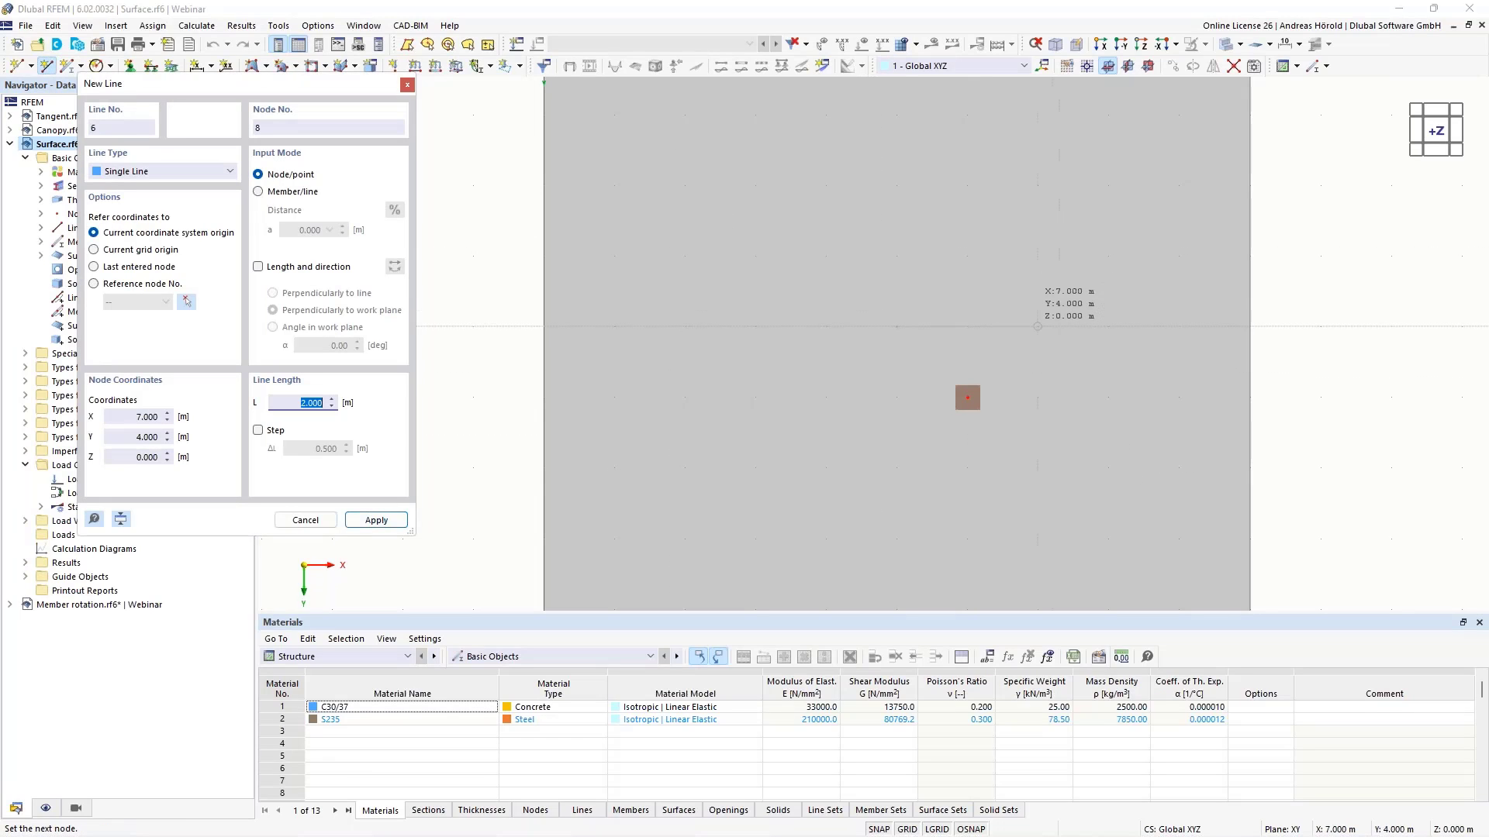
pyautogui.click(1039, 326)
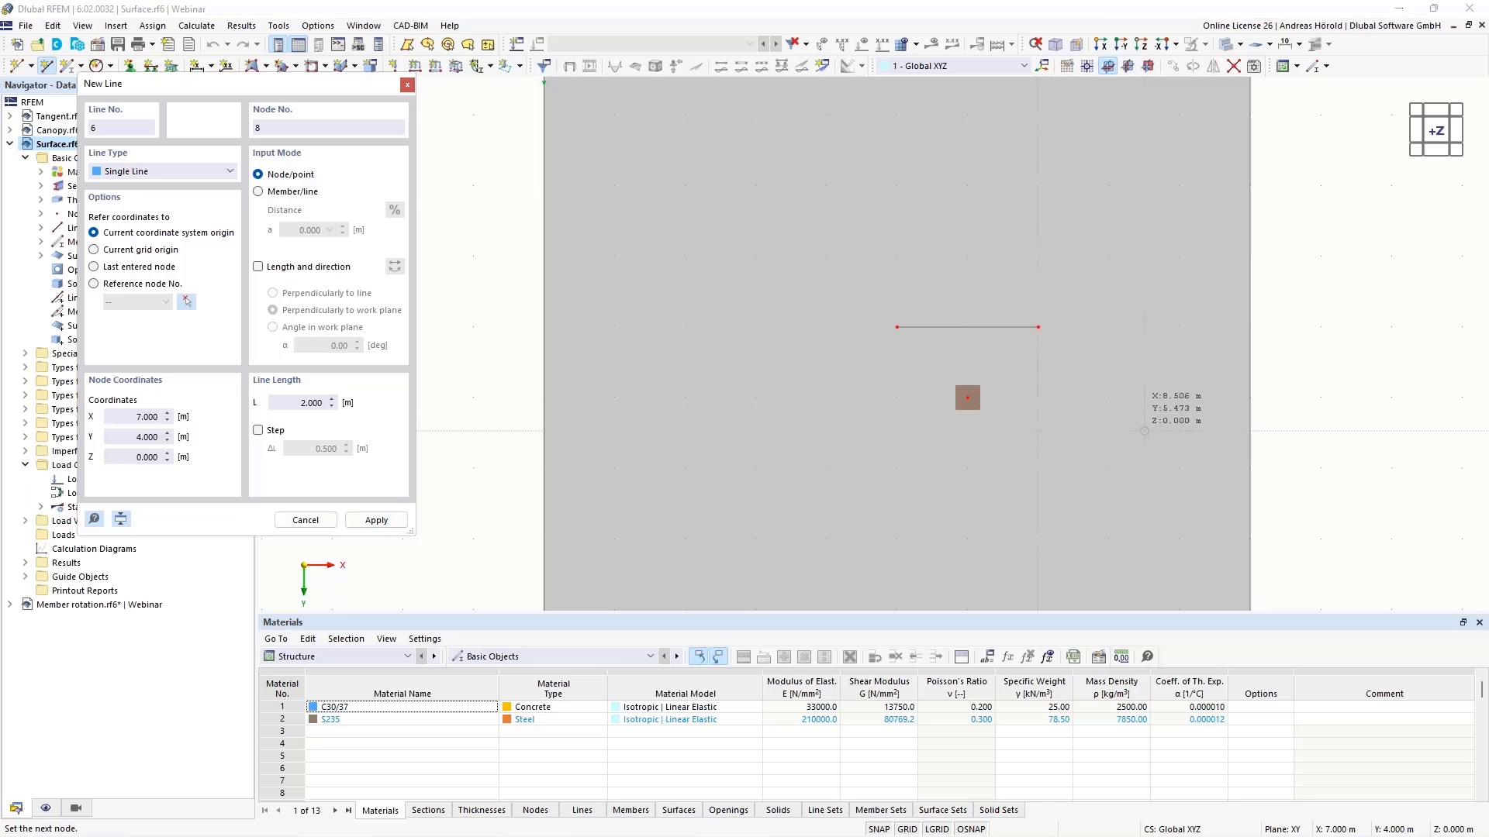
pyautogui.click(1038, 467)
pyautogui.click(897, 467)
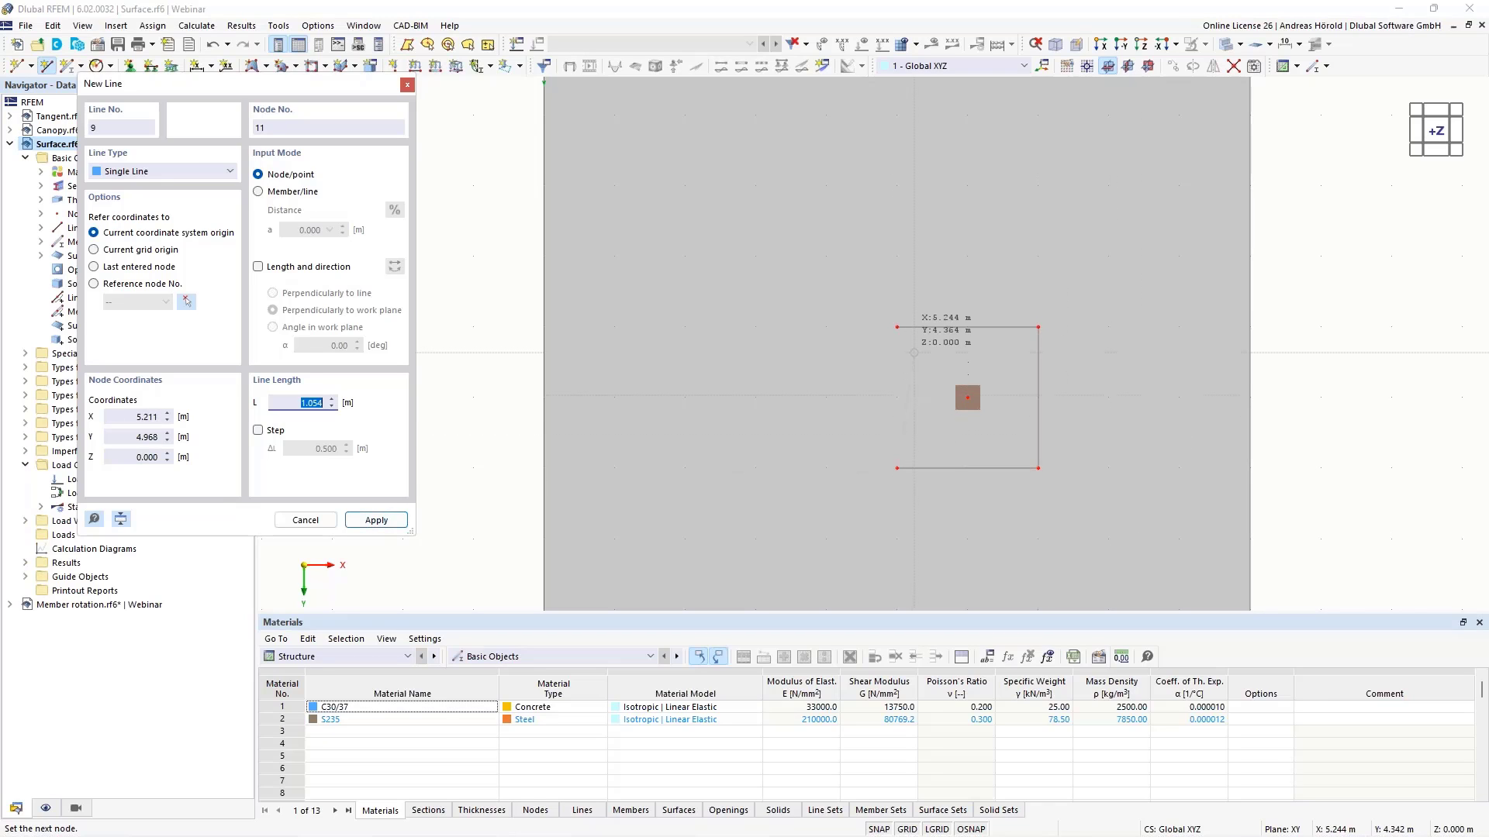
pyautogui.click(897, 327)
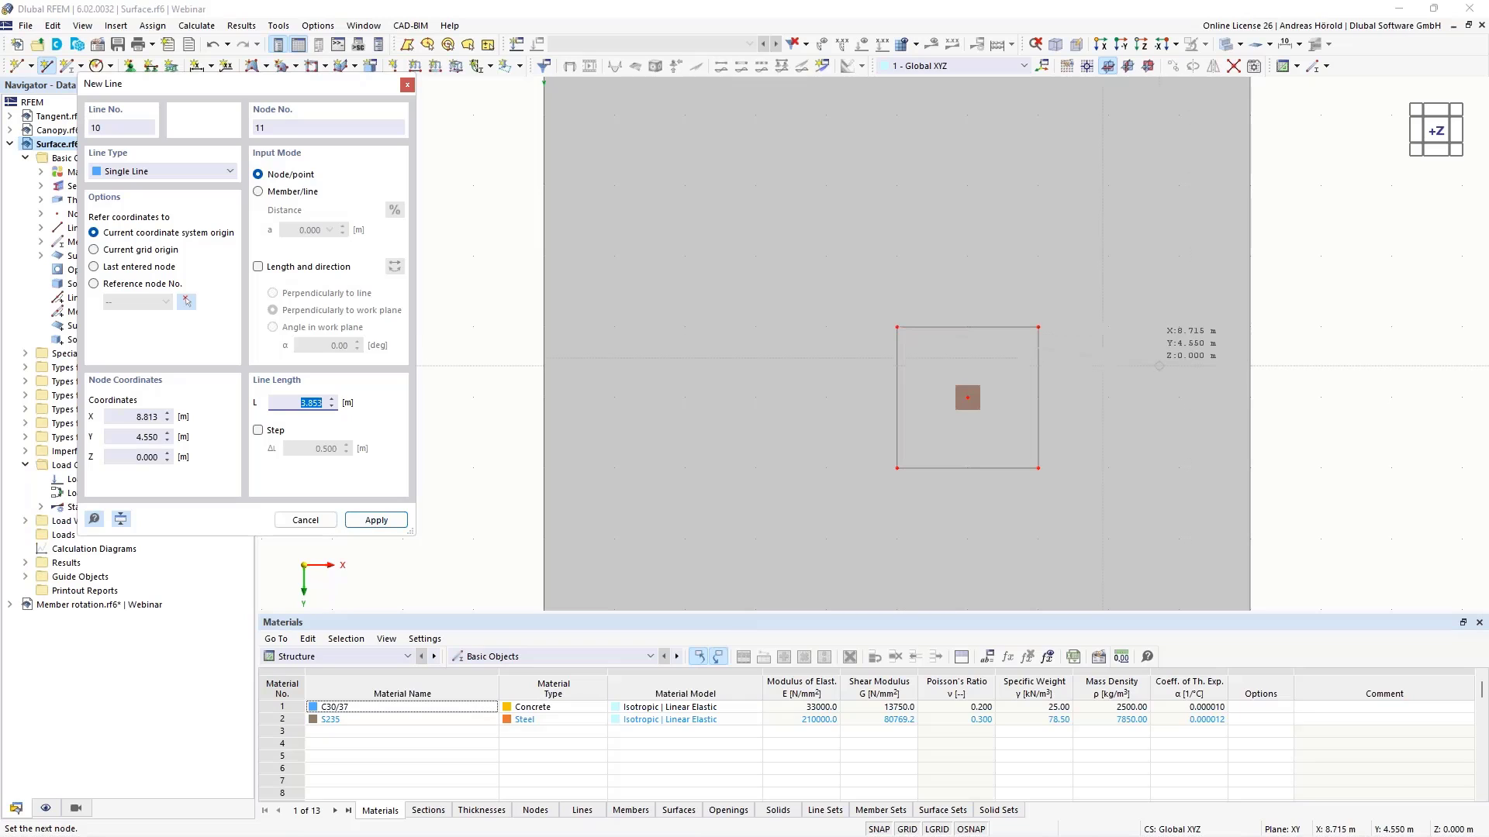
pyautogui.press('Escape')
pyautogui.press('Escape')
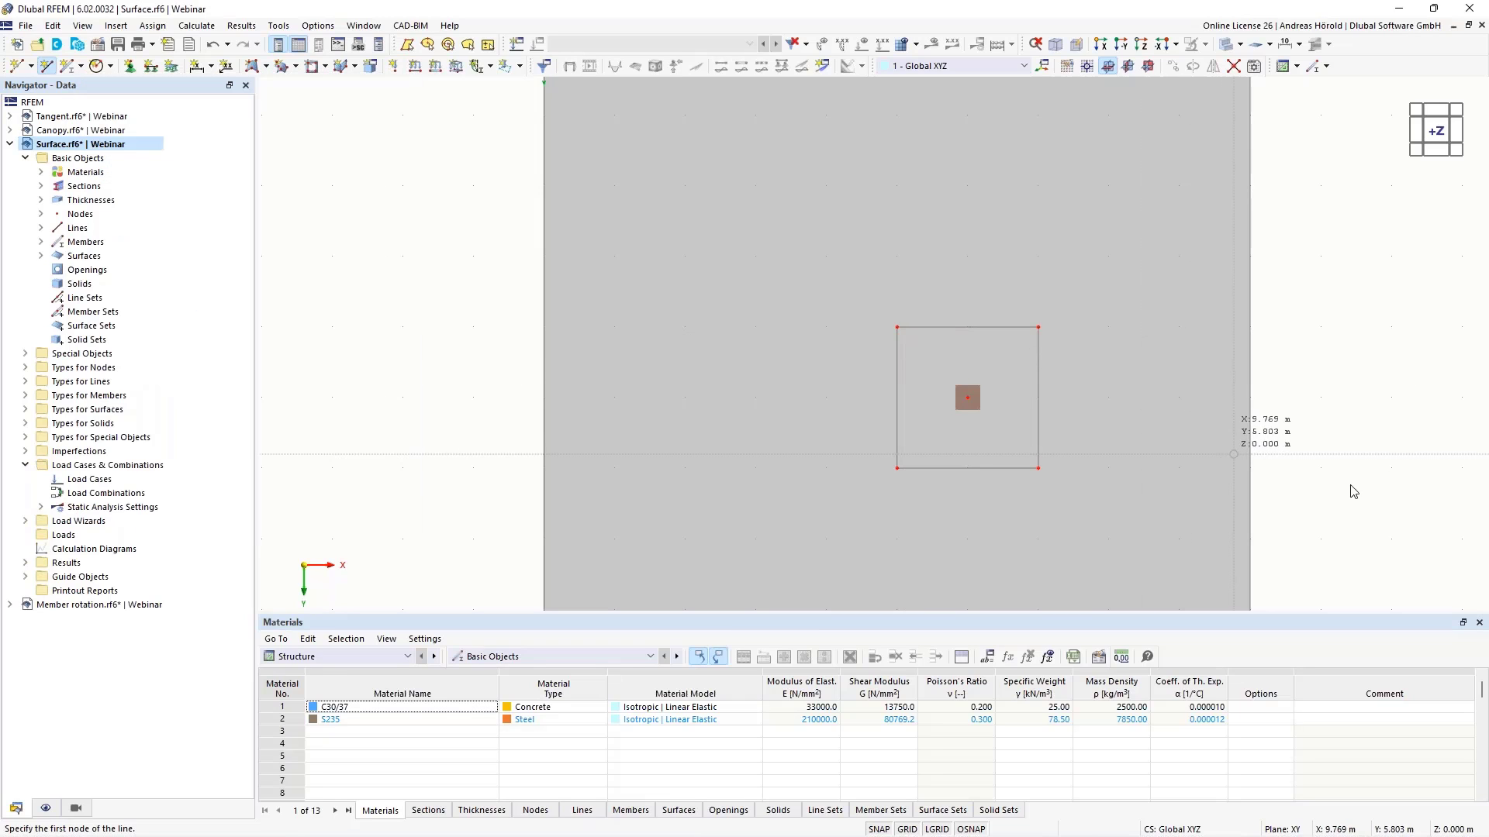
# Step: Divide the concrete slab surface with the intersecting lines of the square around the column
pyautogui.keyDown('ctrl'); pyautogui.moveTo(1339, 493); pyautogui.dragTo(1232, 390, button='middle'); pyautogui.keyUp('ctrl')
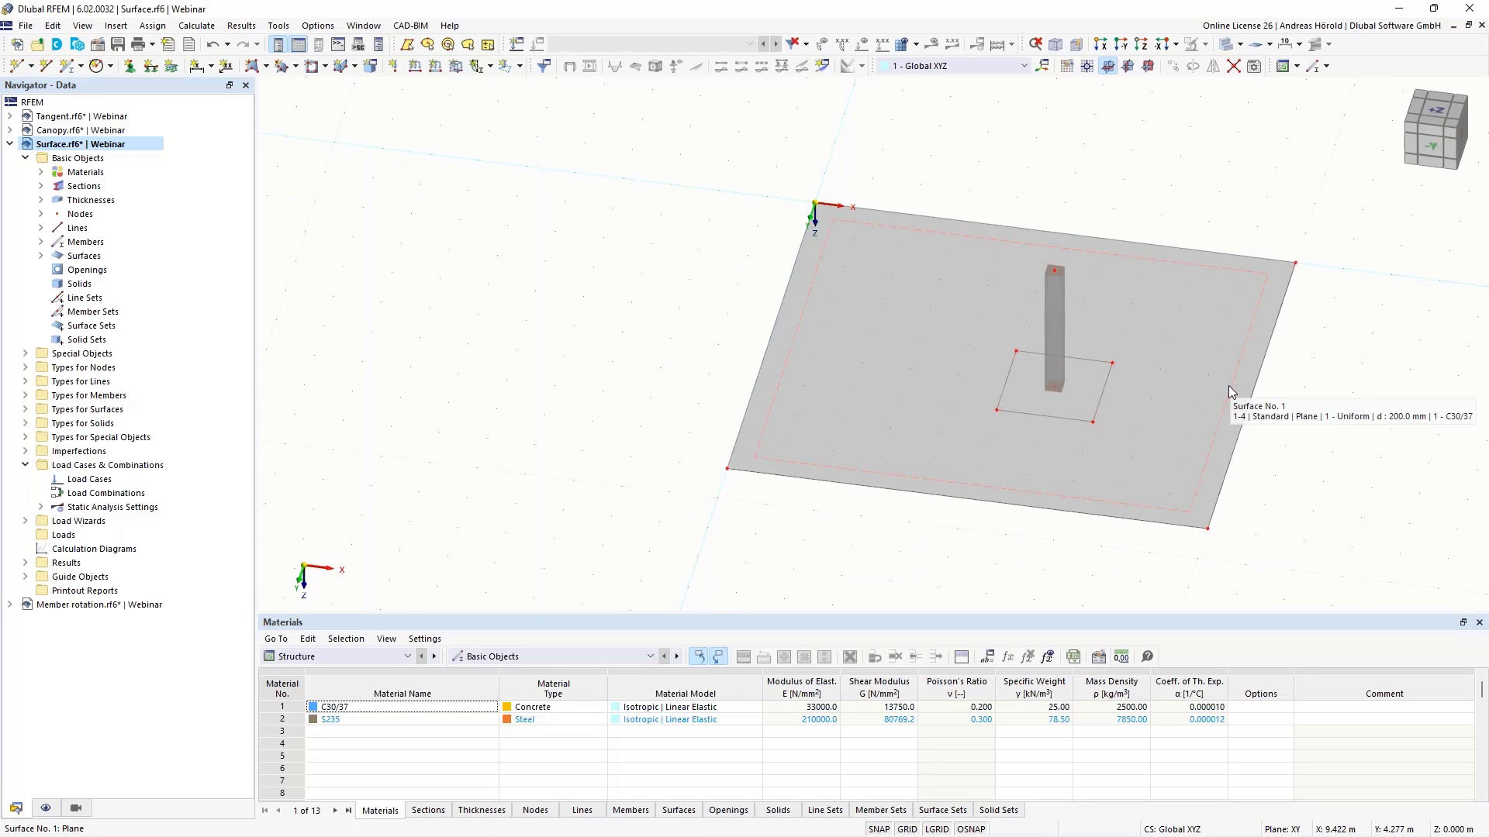
pyautogui.rightClick(1230, 391)
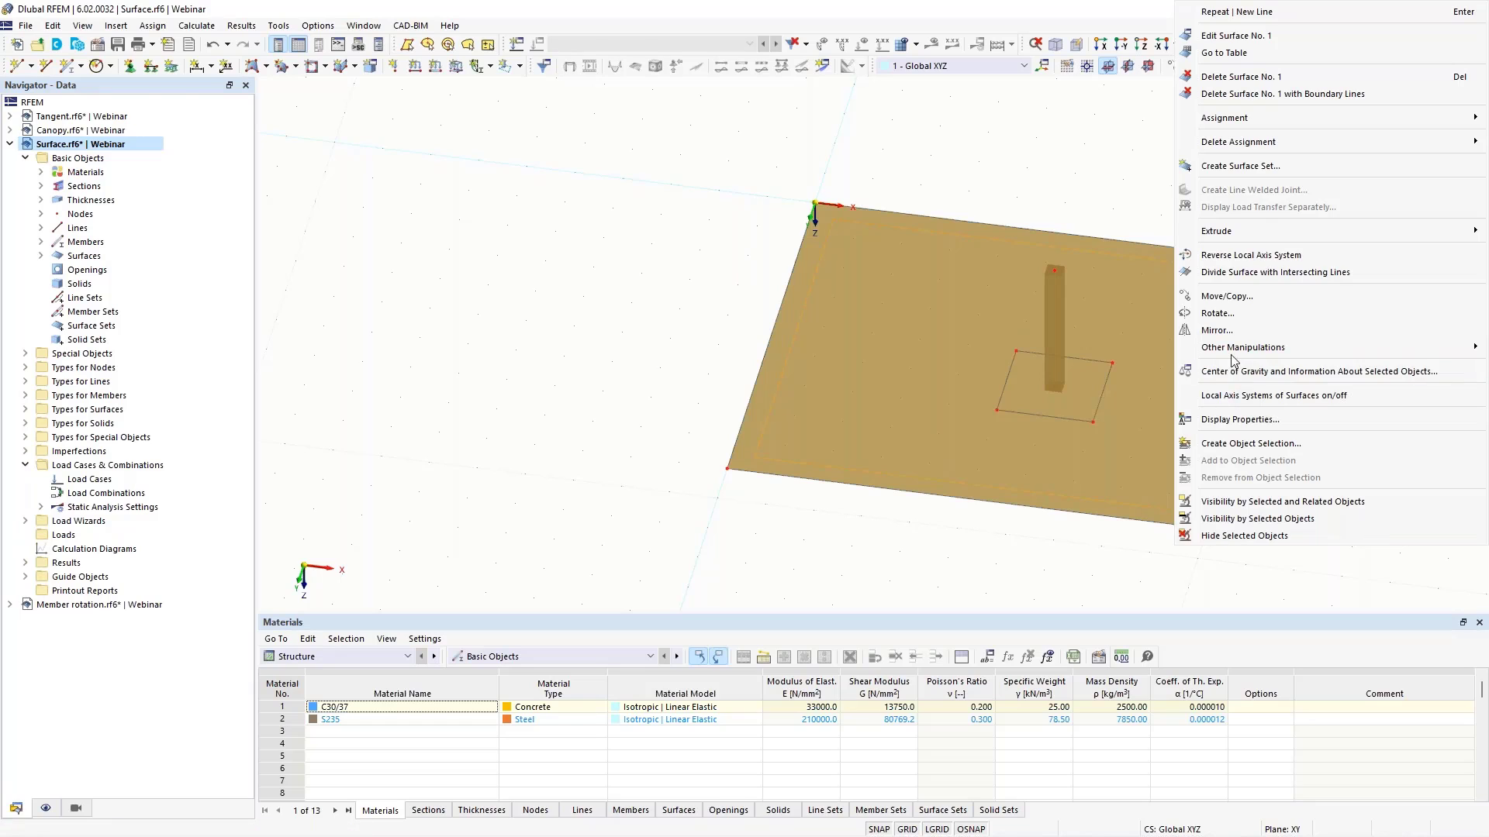
pyautogui.click(1230, 273)
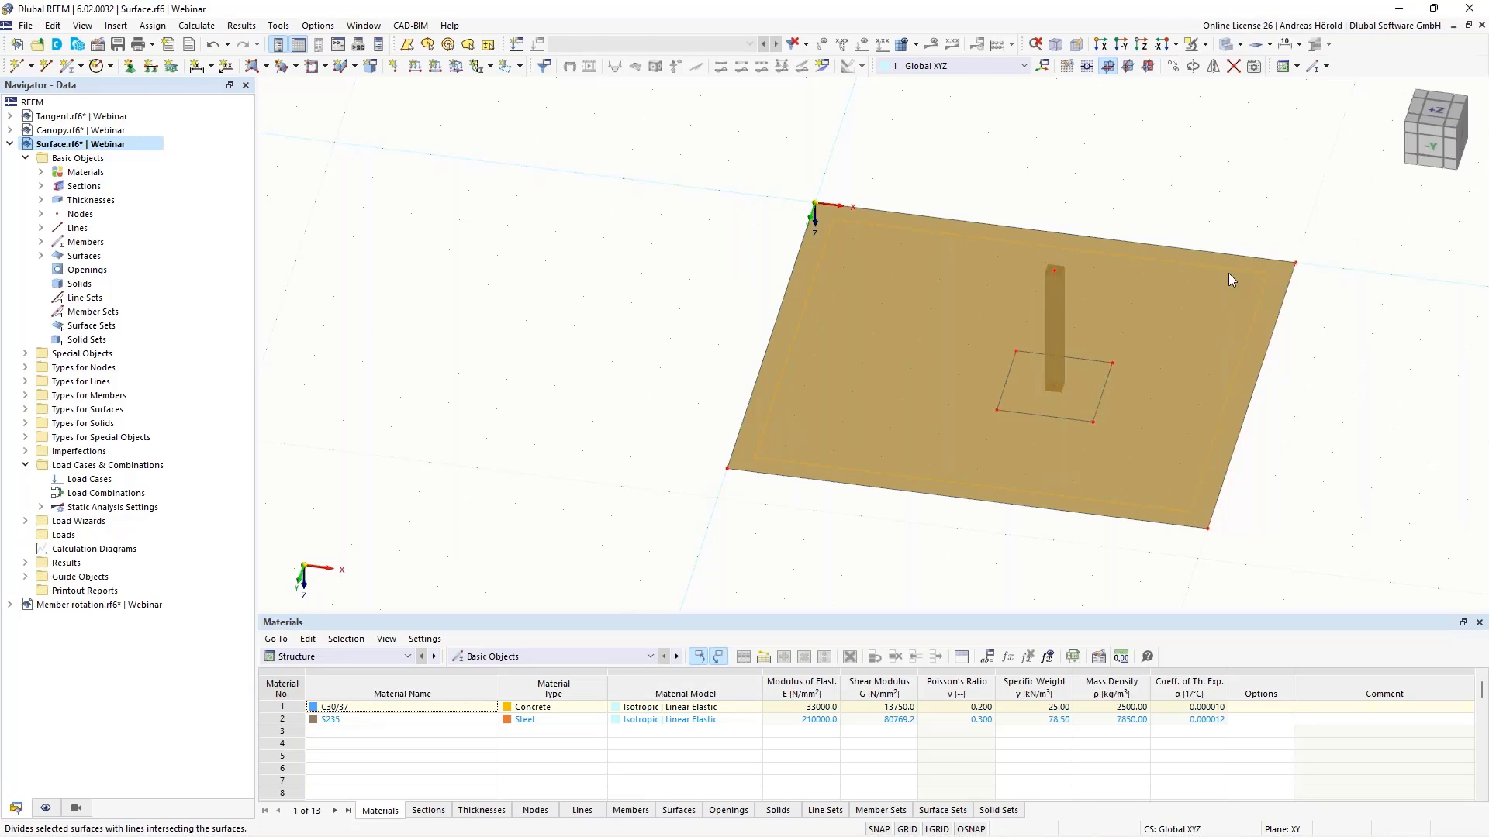
# Step: Assign a new uniform thickness of 500 mm with material C30/37 to the square surface under the column
pyautogui.scroll(3, 1138, 411)
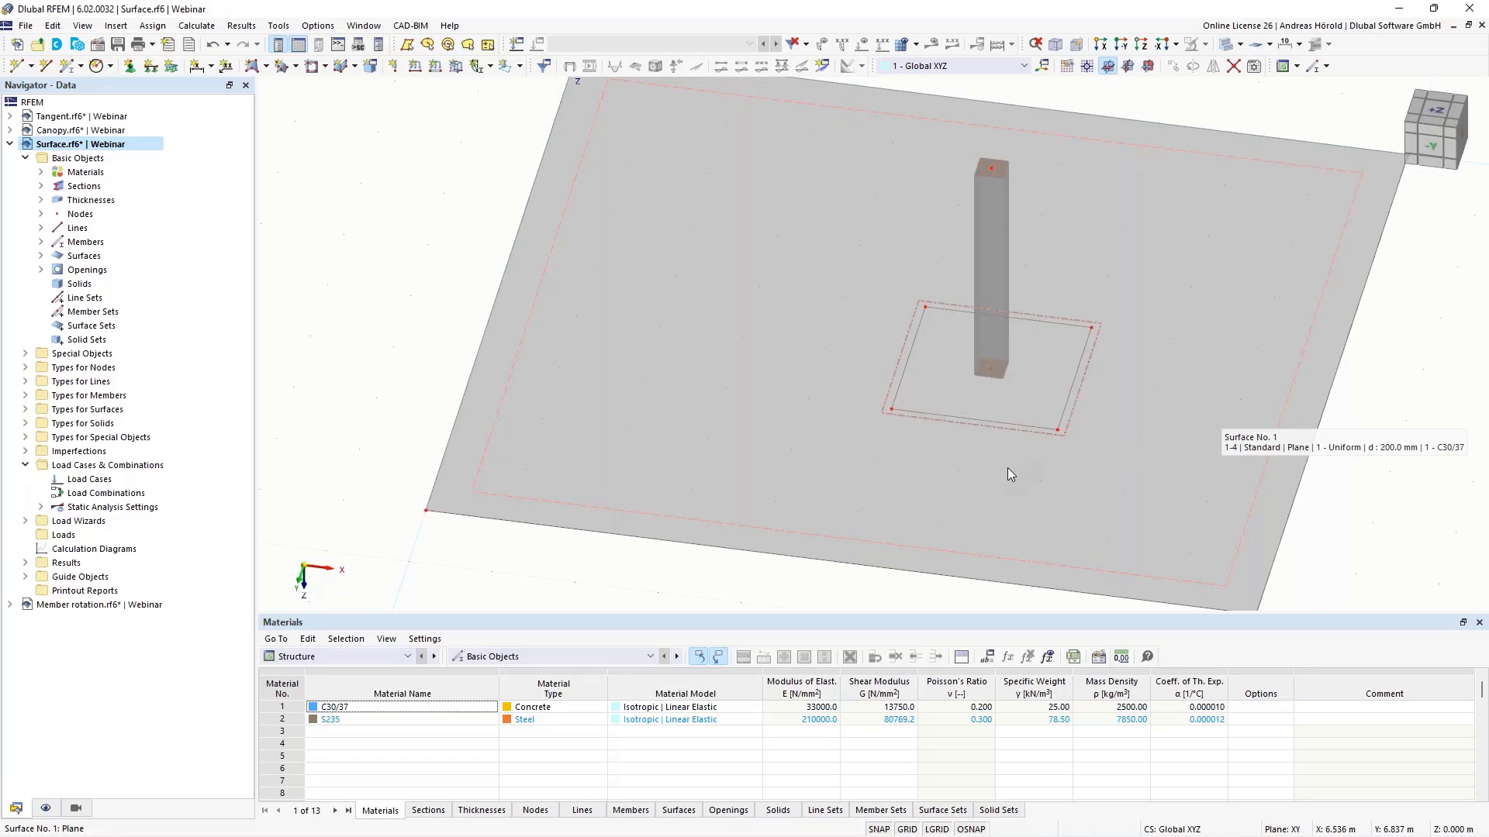
pyautogui.scroll(1, 1007, 468)
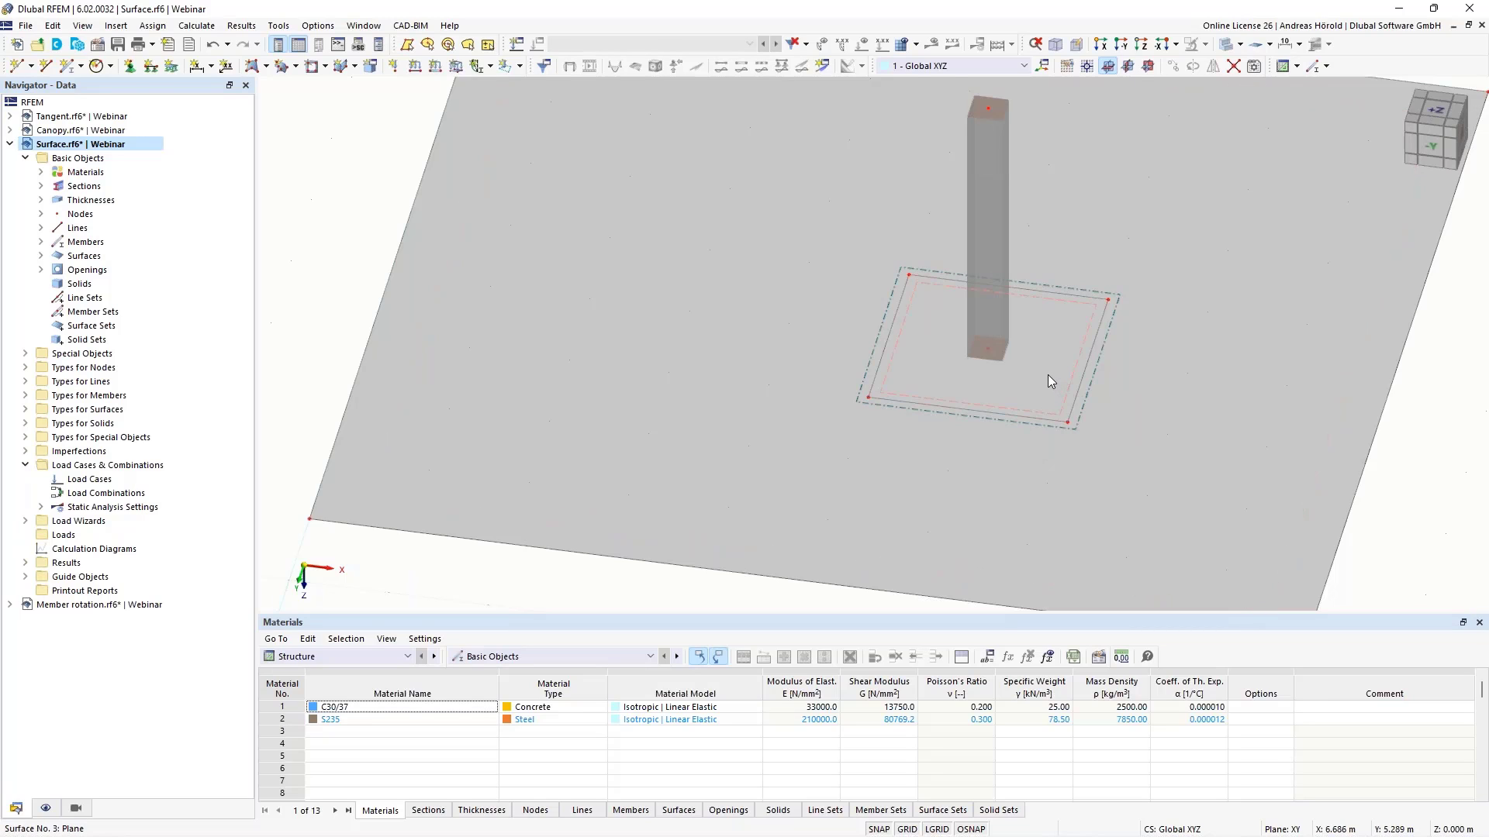
pyautogui.click(1048, 376)
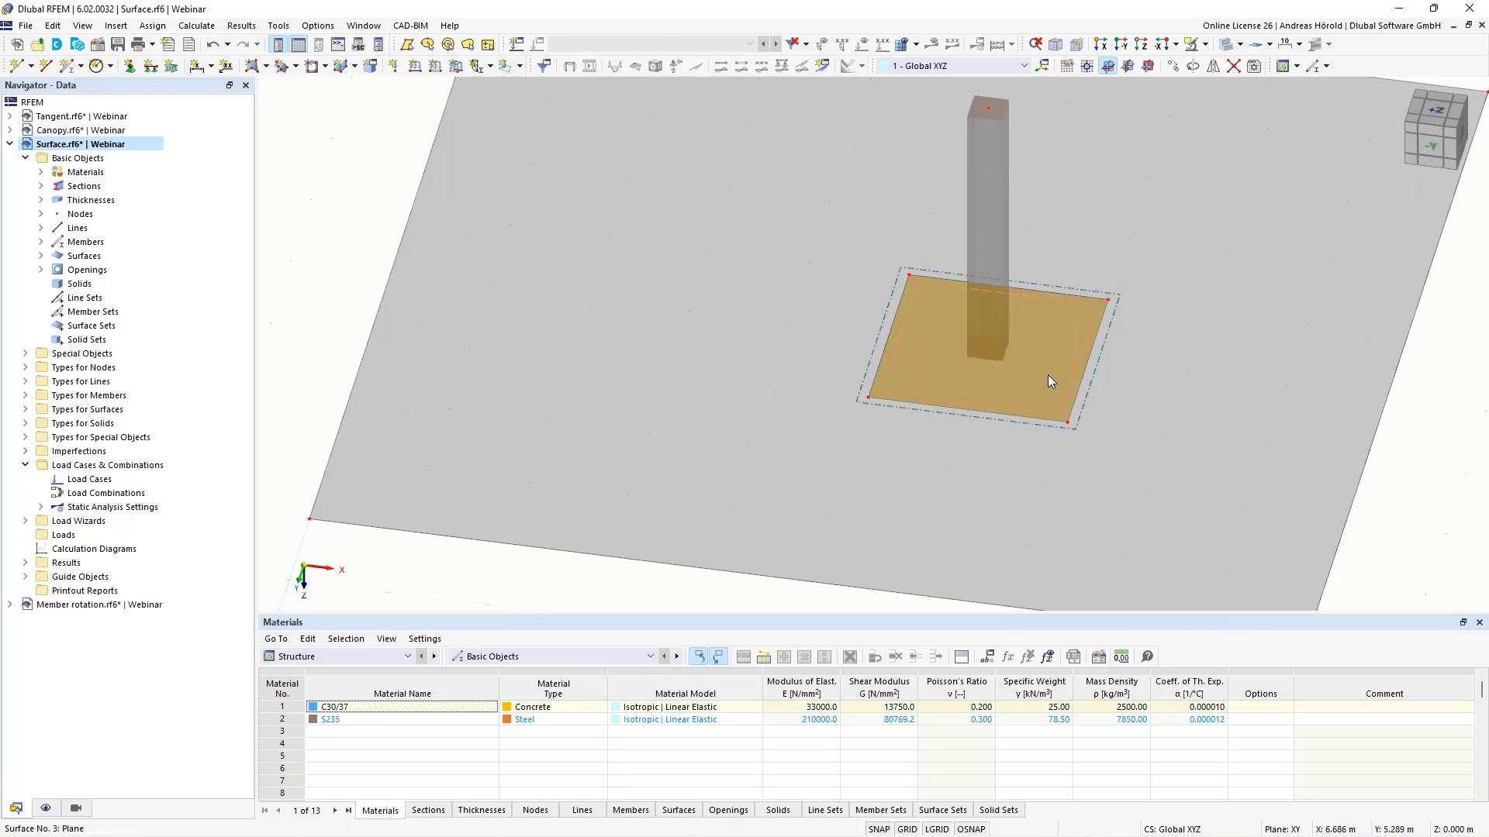
pyautogui.doubleClick(1048, 376)
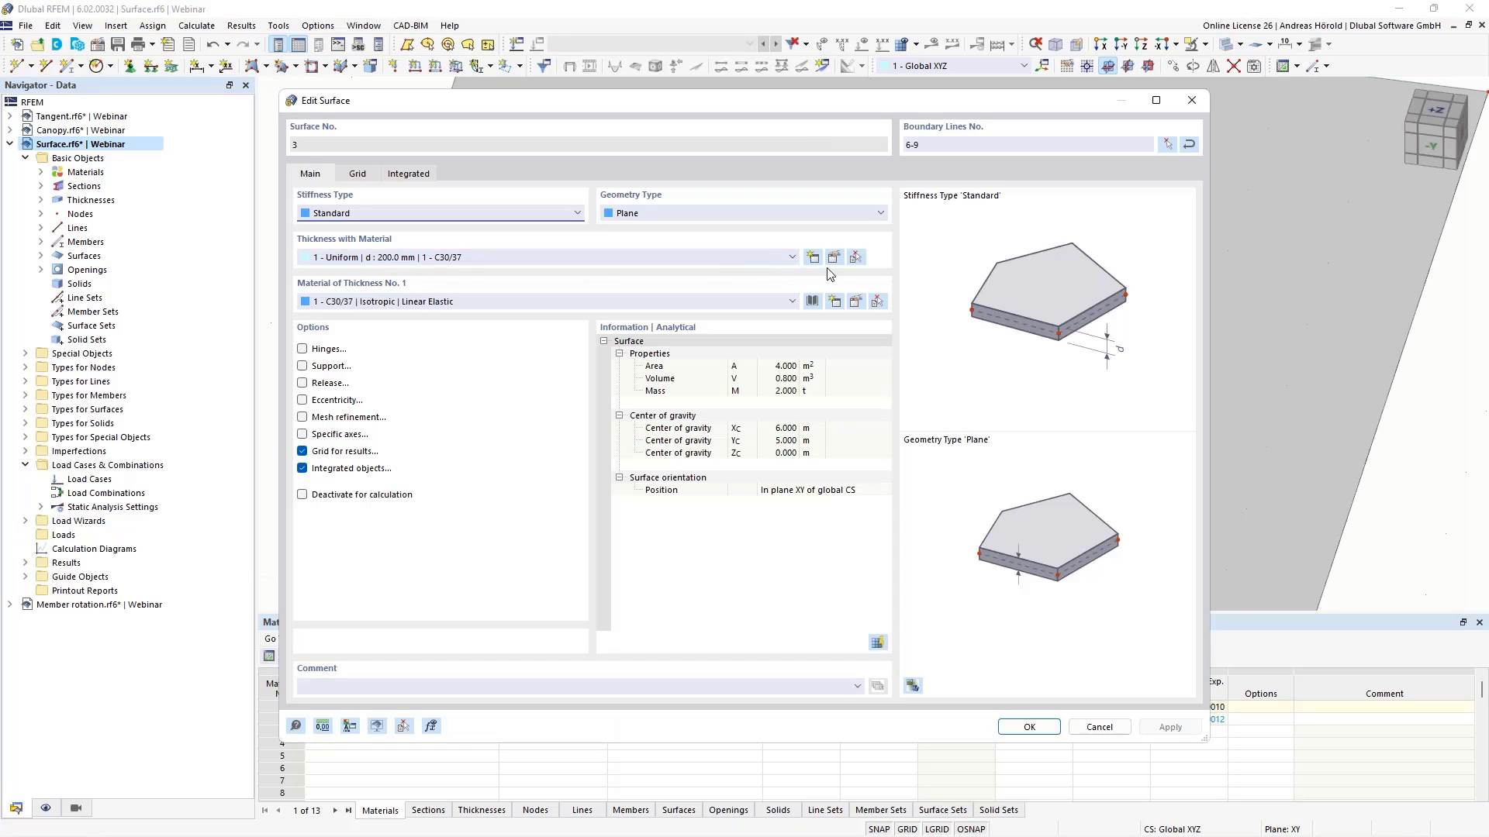
pyautogui.click(755, 255)
pyautogui.click(296, 273)
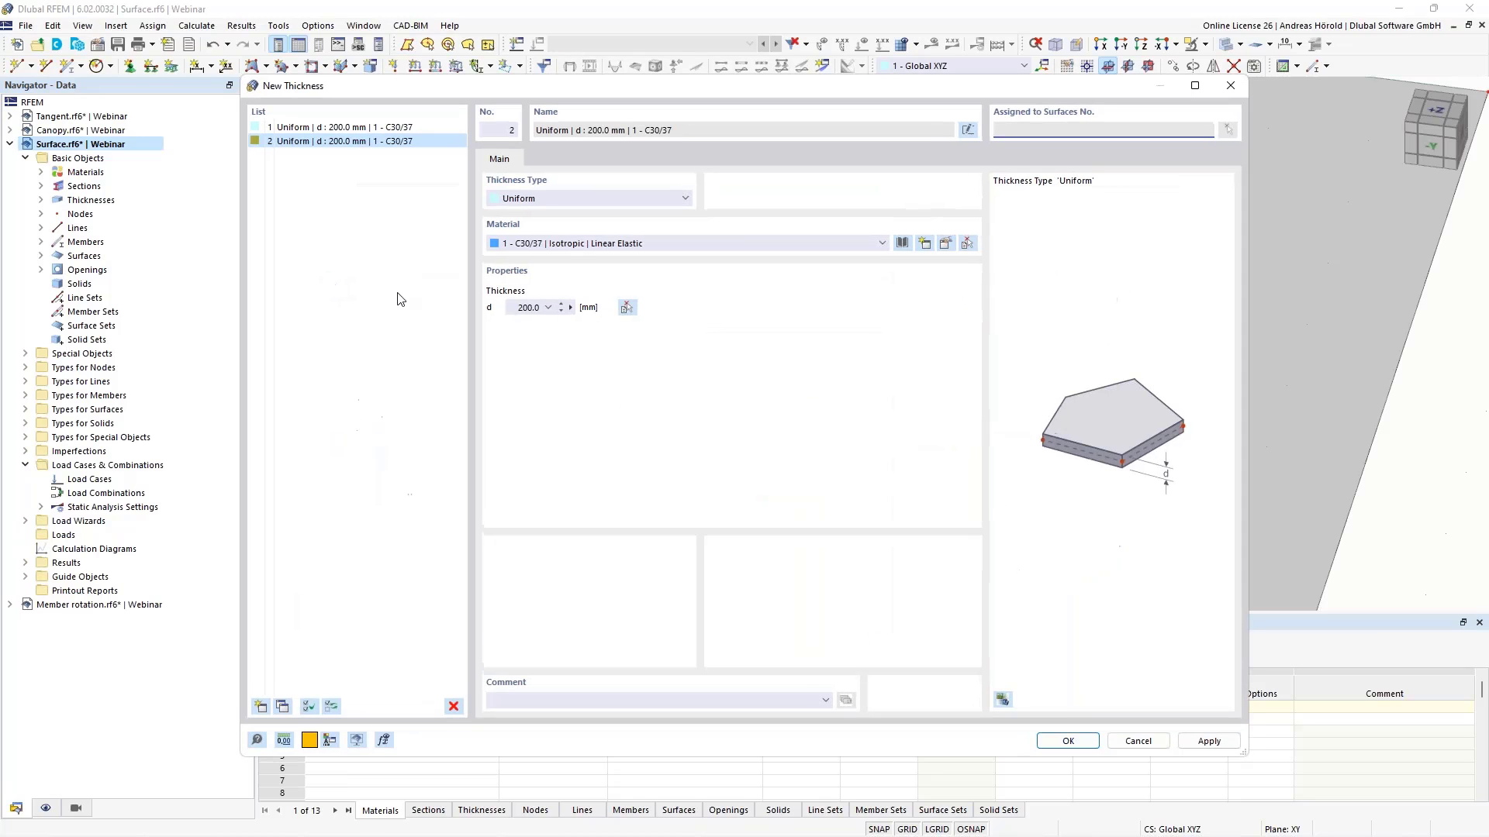
pyautogui.moveTo(517, 307); pyautogui.dragTo(569, 307)
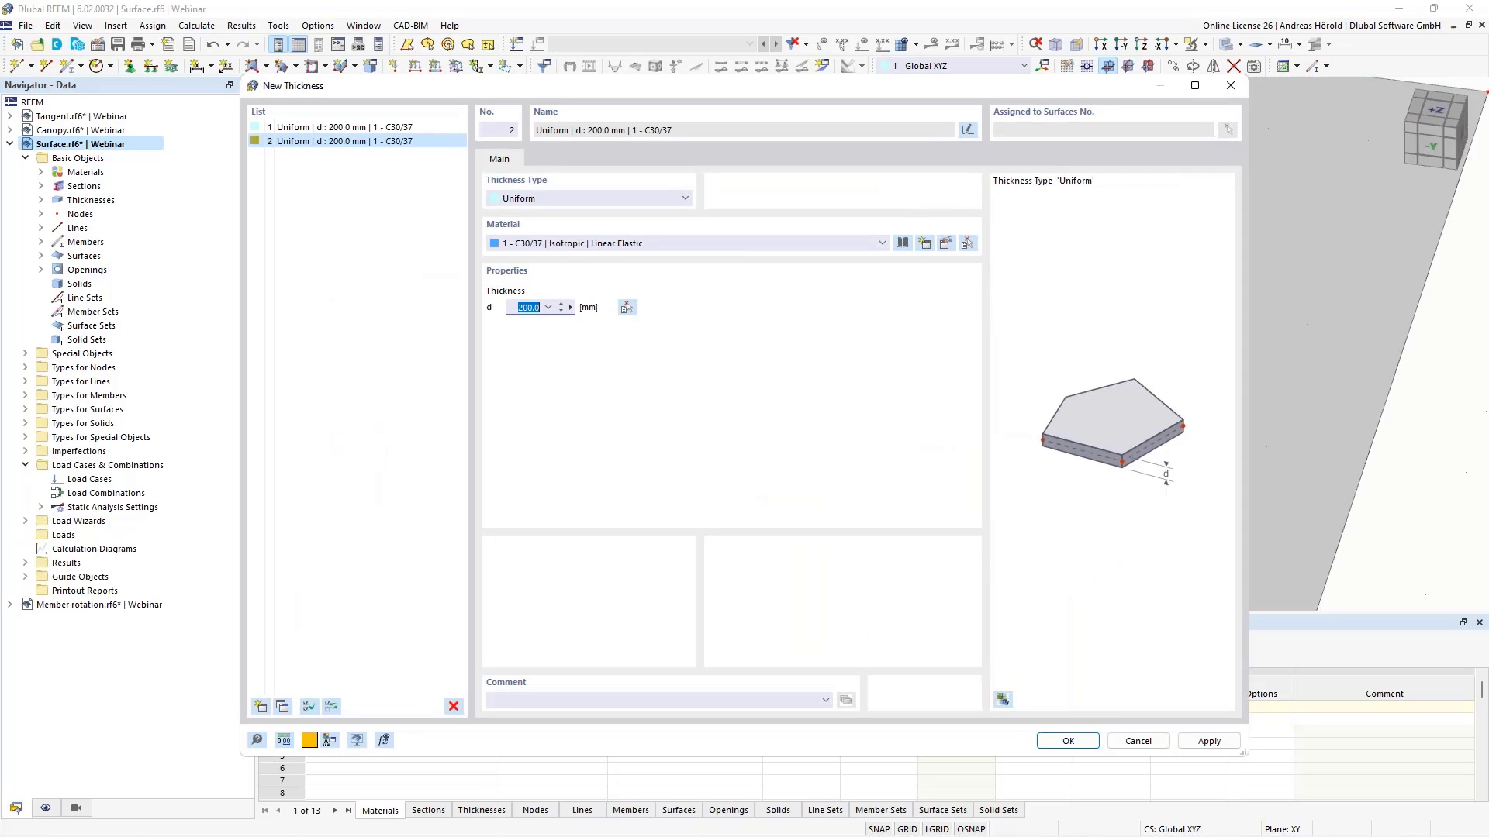
pyautogui.write('500')
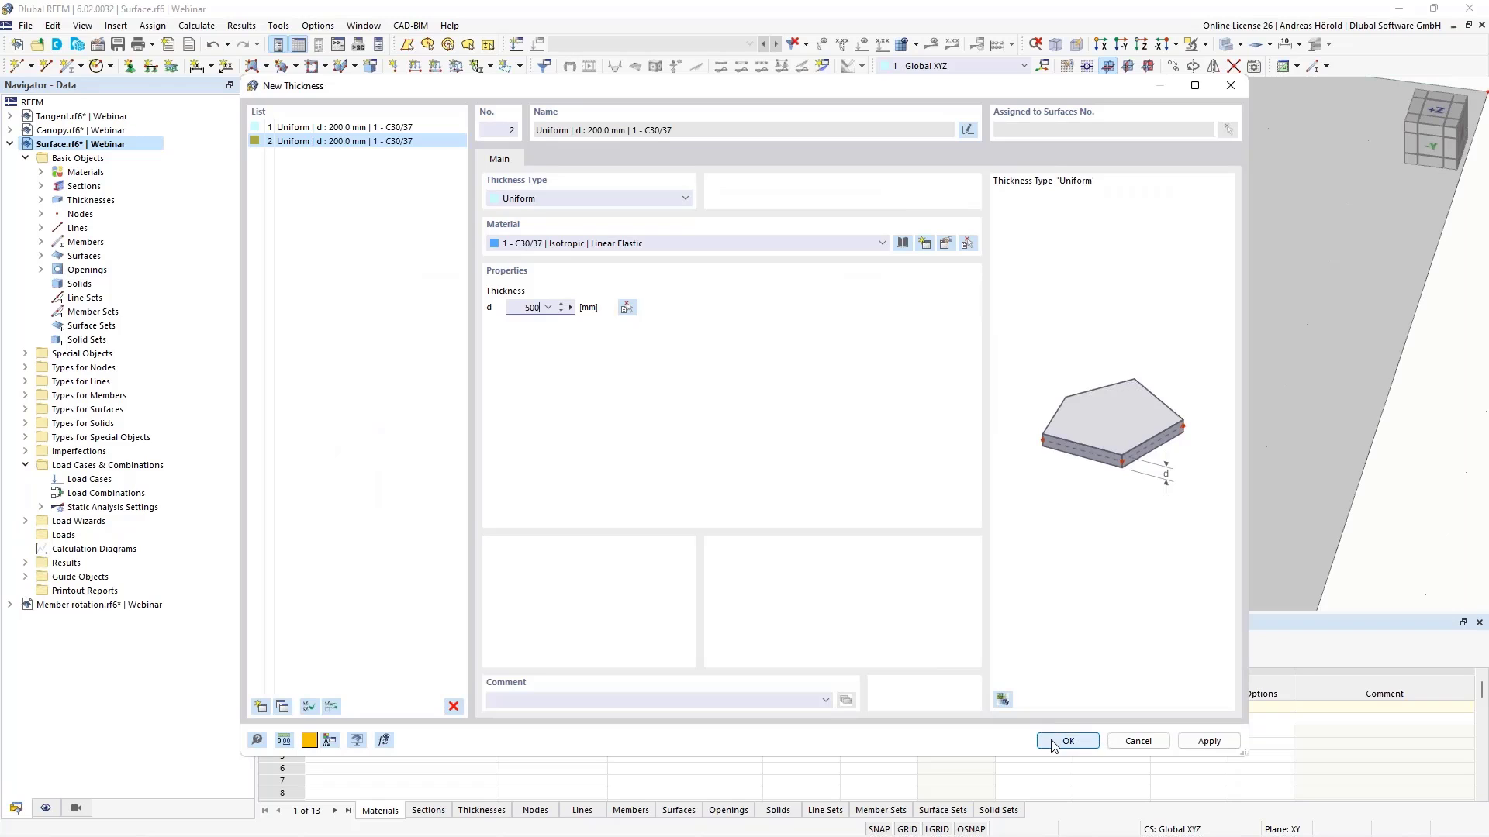
pyautogui.click(1052, 743)
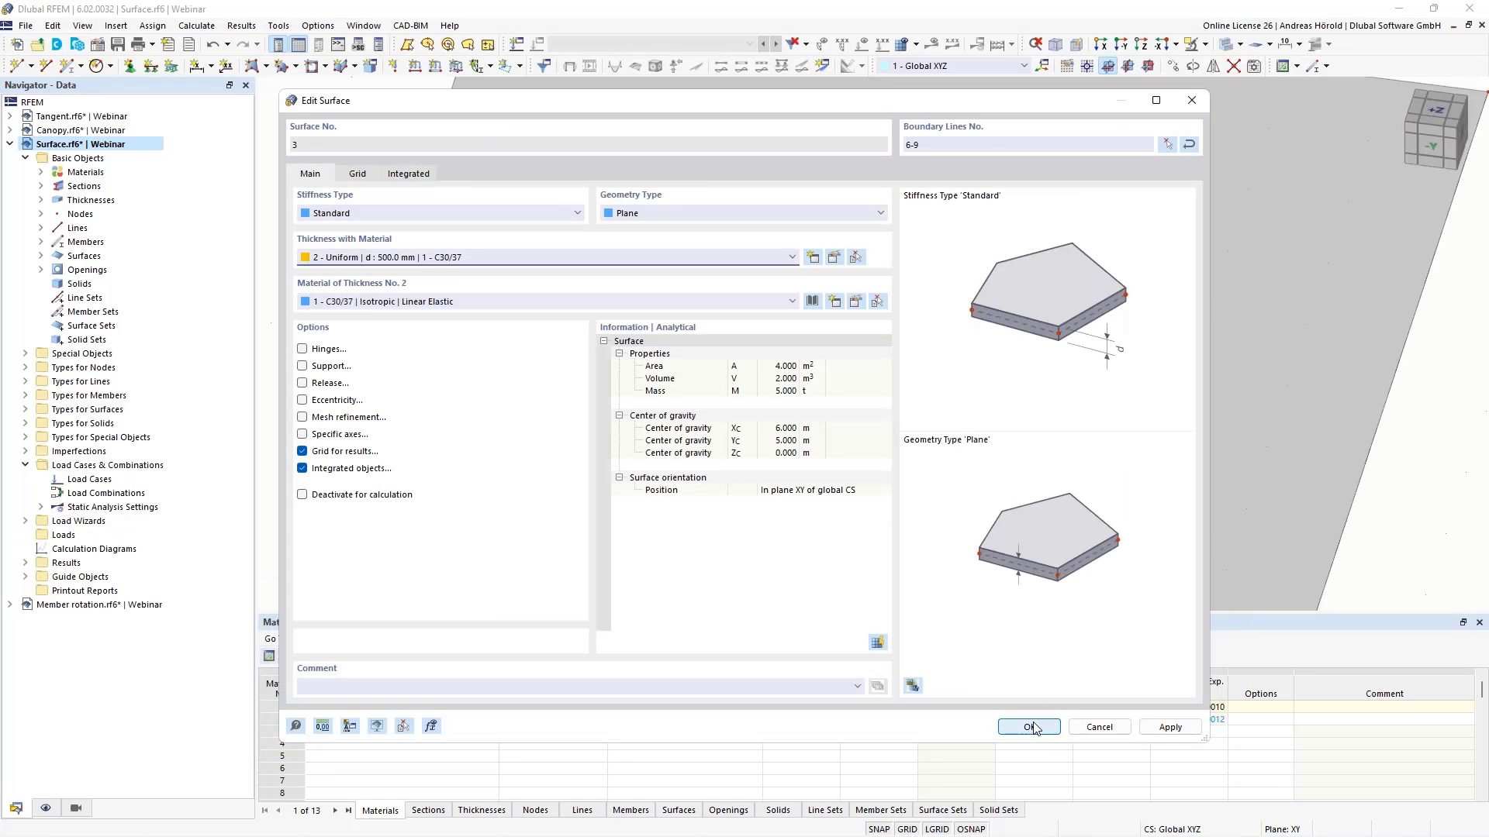
pyautogui.click(1029, 727)
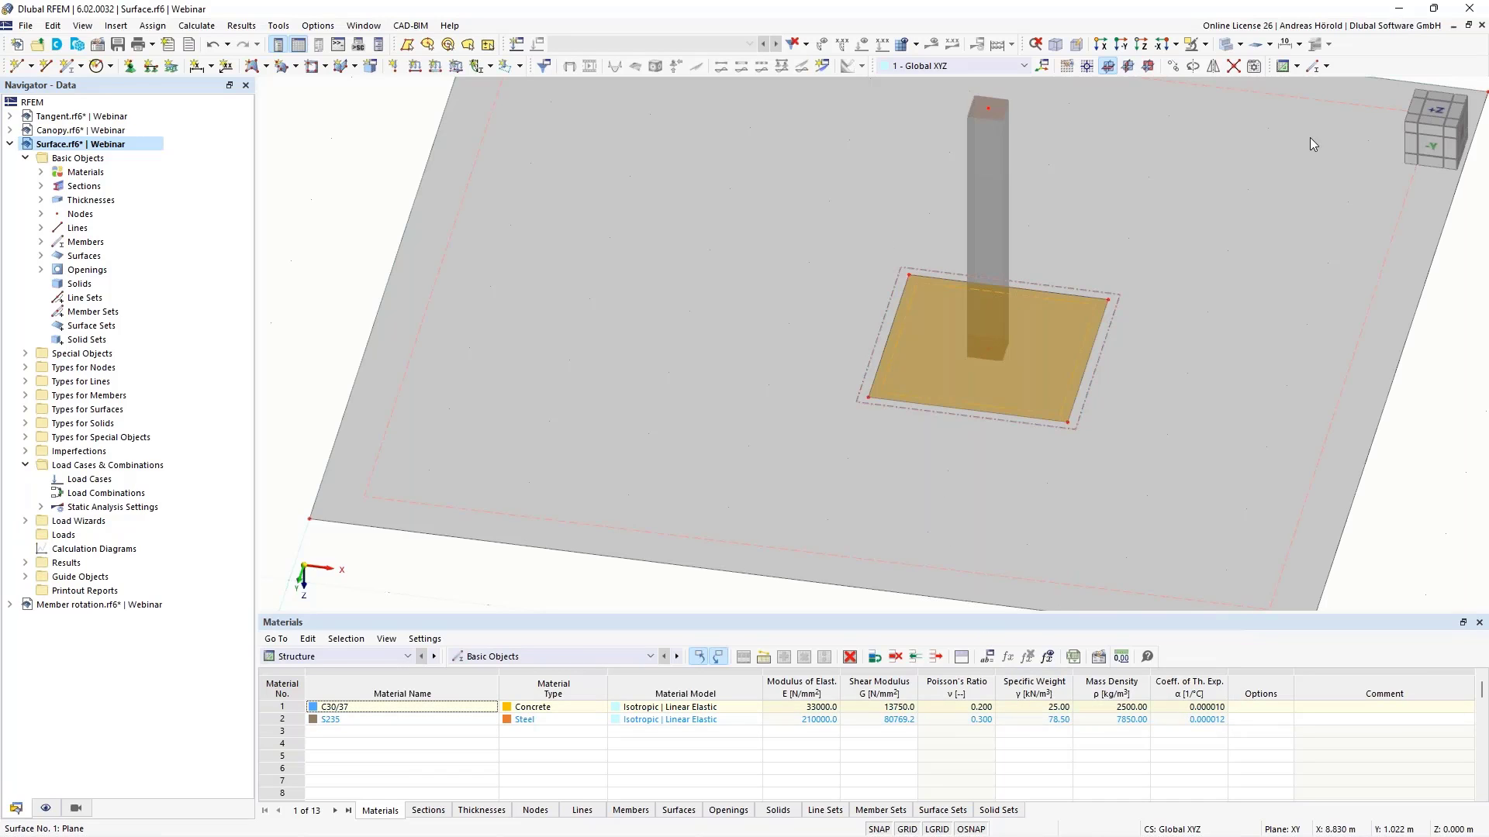
# Step: Set the solid-model rendering of surfaces to Filled incl. Thickness
pyautogui.click(1433, 146)
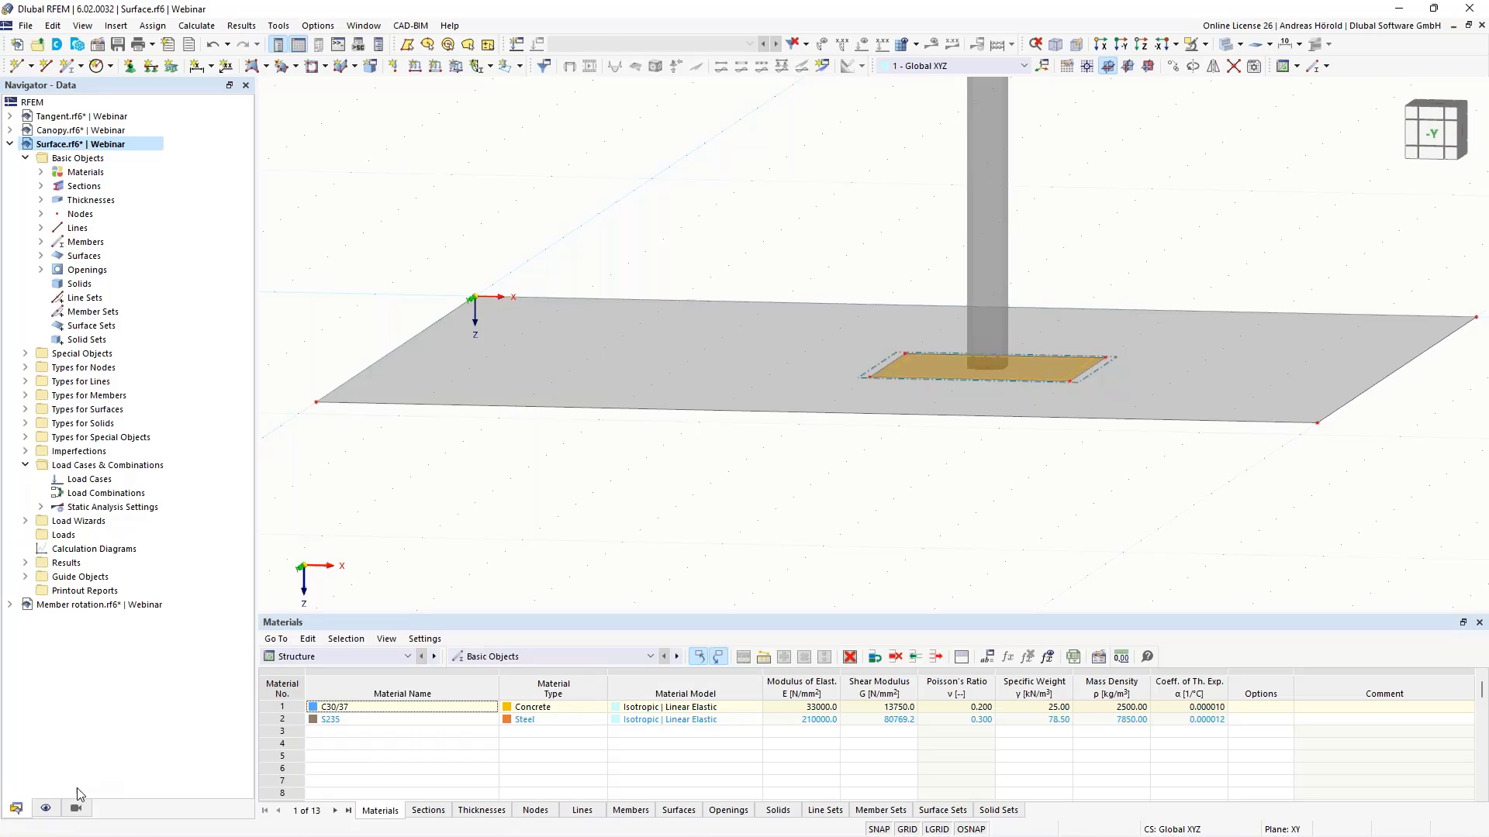
pyautogui.click(44, 809)
pyautogui.scroll(-5, 85, 597)
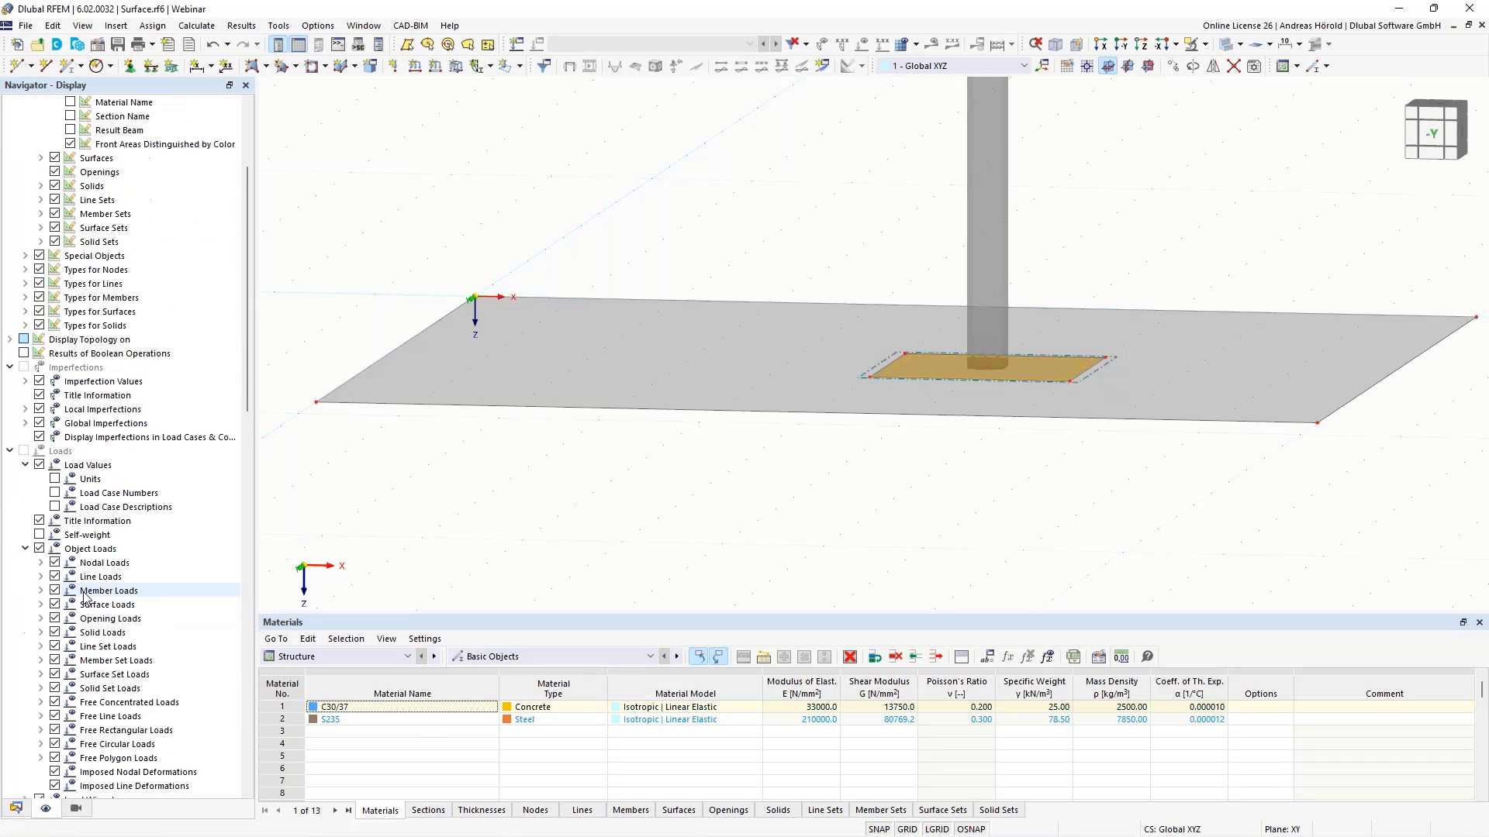
pyautogui.scroll(5, 86, 597)
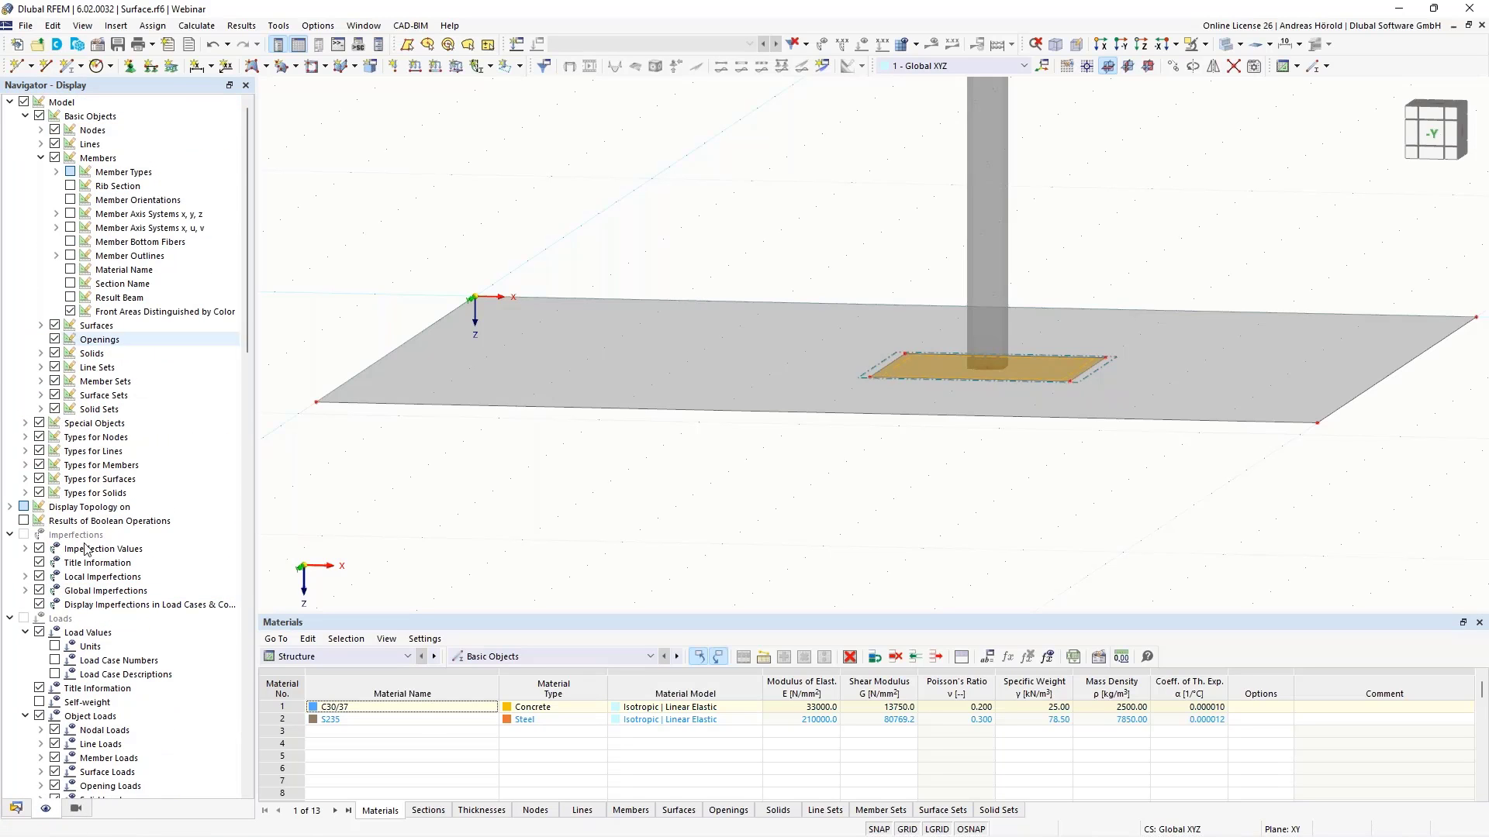
pyautogui.scroll(-9, 72, 620)
pyautogui.scroll(-20, 72, 620)
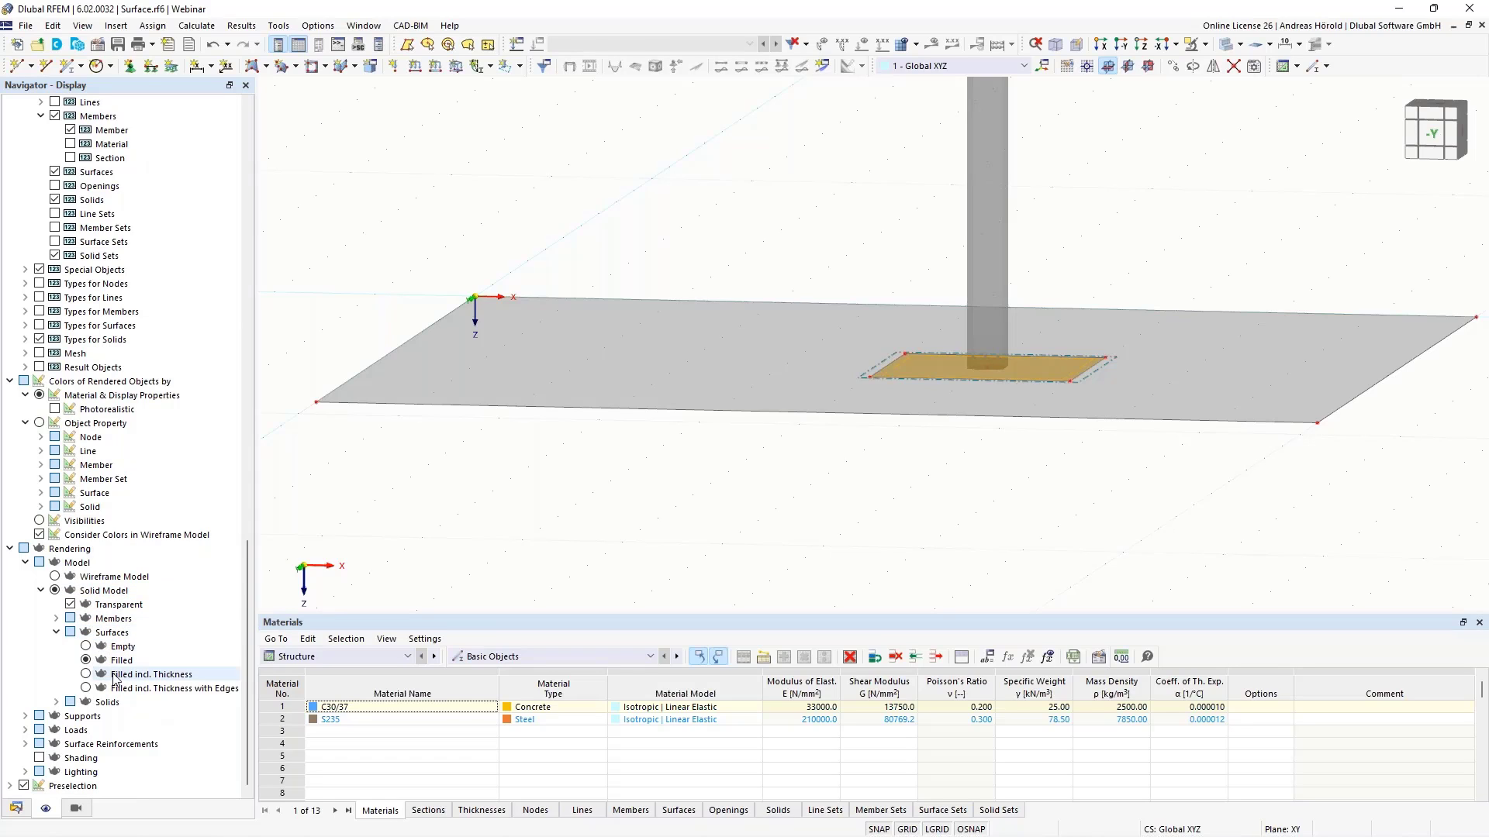
pyautogui.click(86, 676)
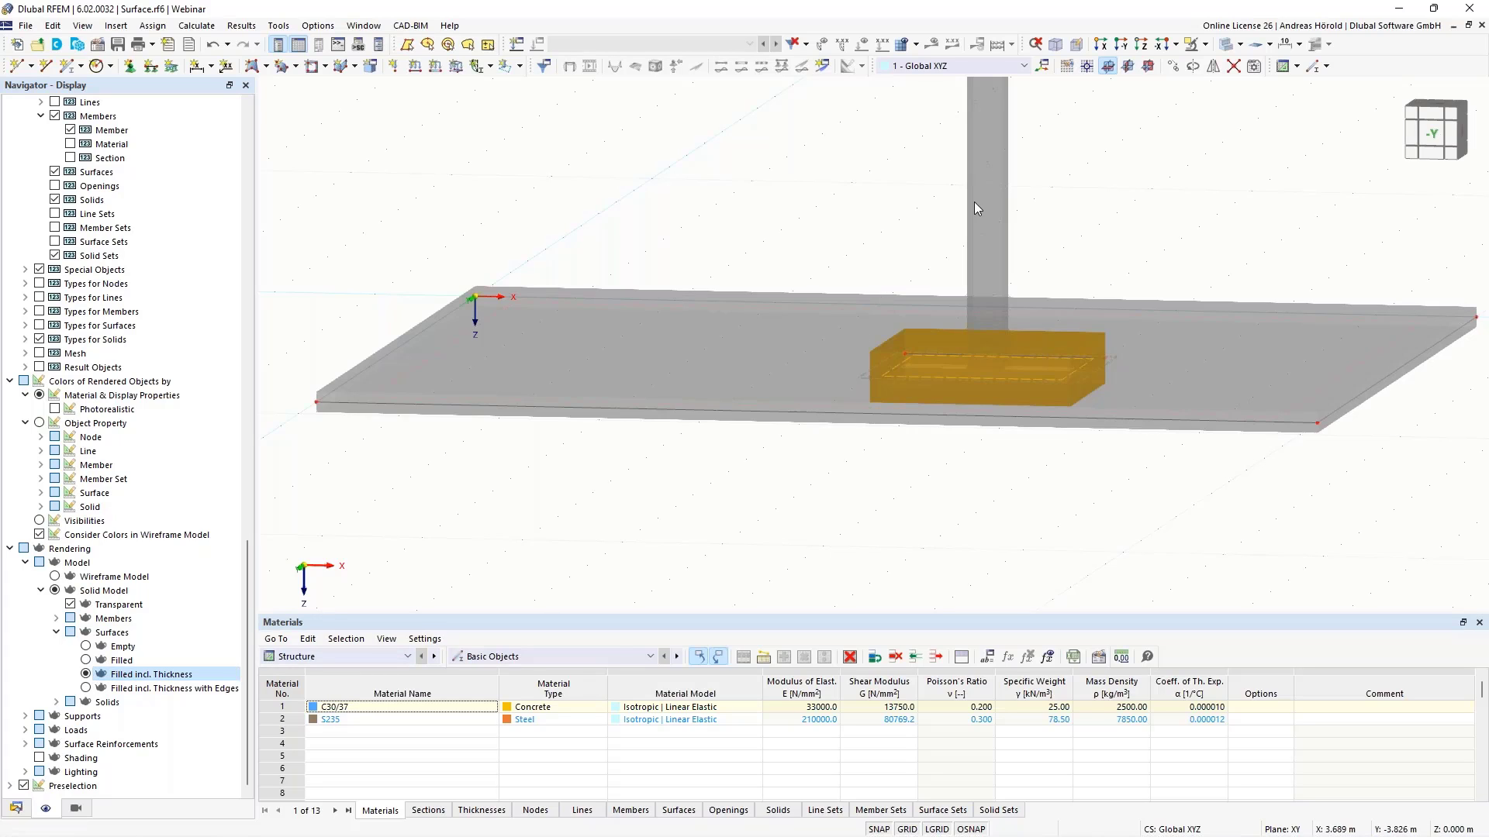
# Step: Activate eccentricity for the 500 mm square surface and create a new surface eccentricity for it
pyautogui.click(1121, 45)
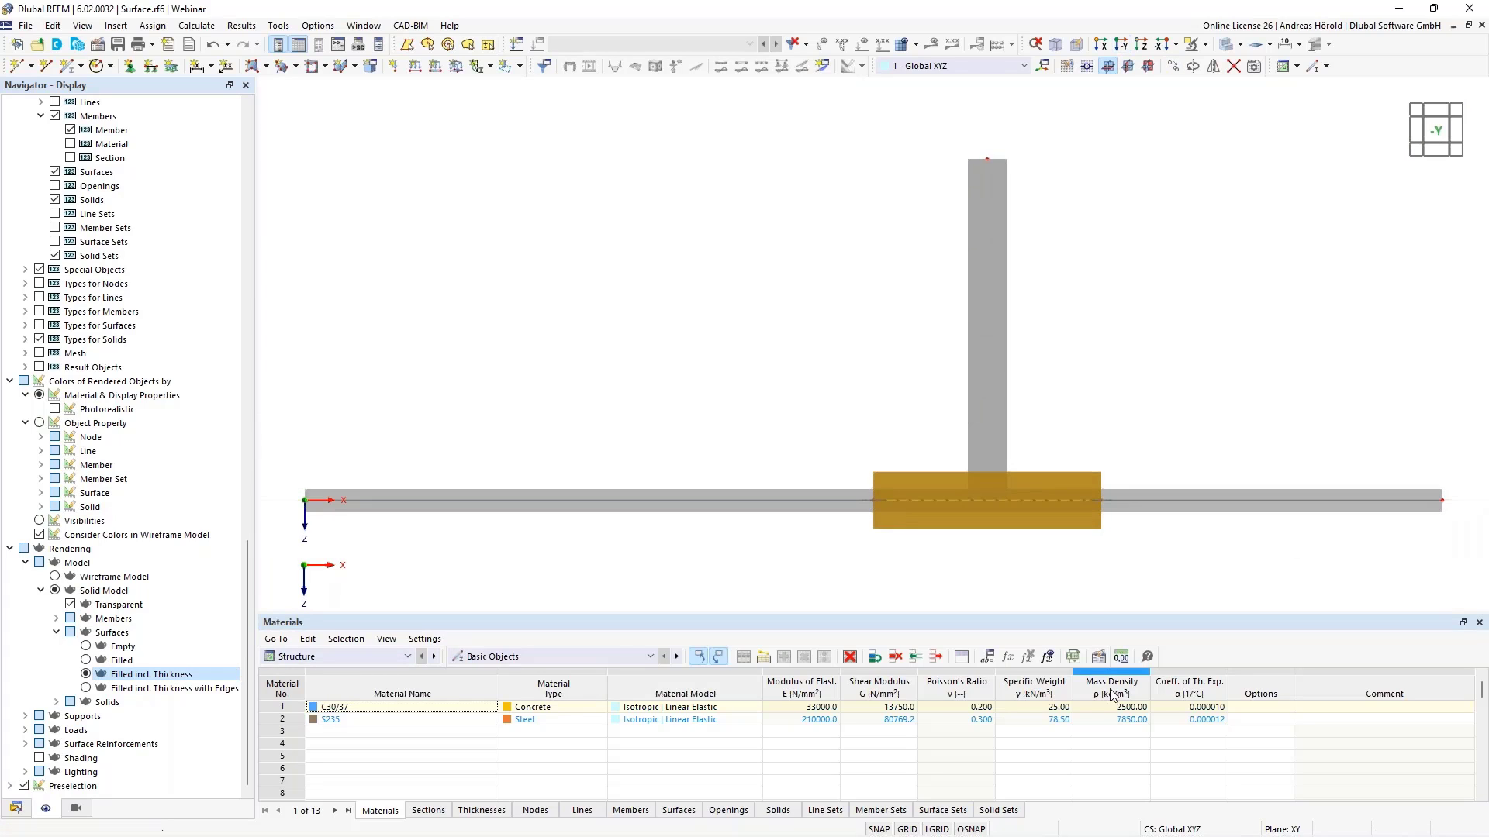
pyautogui.scroll(-1, 1063, 592)
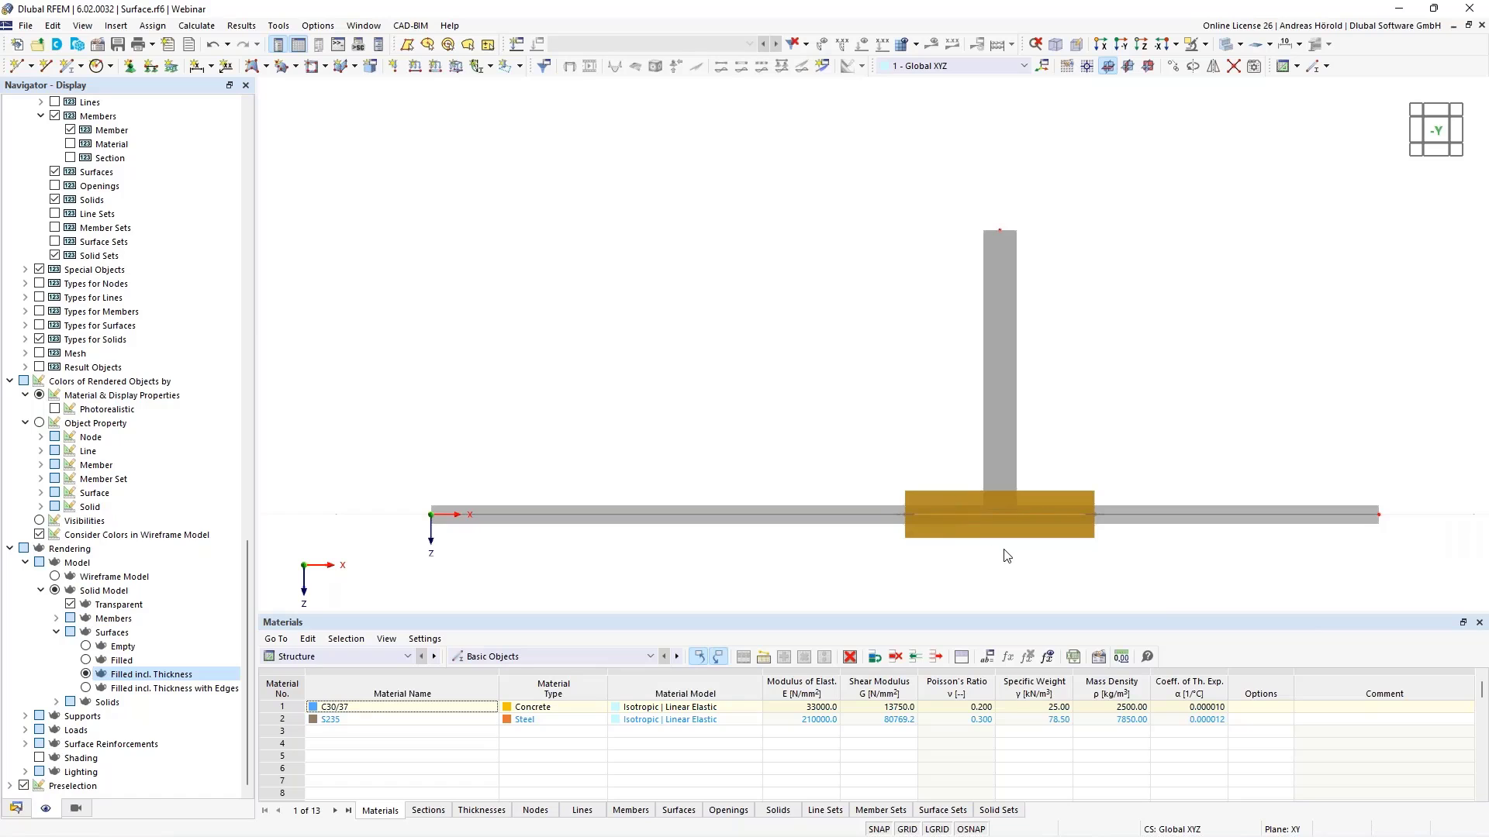
pyautogui.scroll(4, 1000, 556)
pyautogui.moveTo(993, 561); pyautogui.dragTo(998, 454, button='middle')
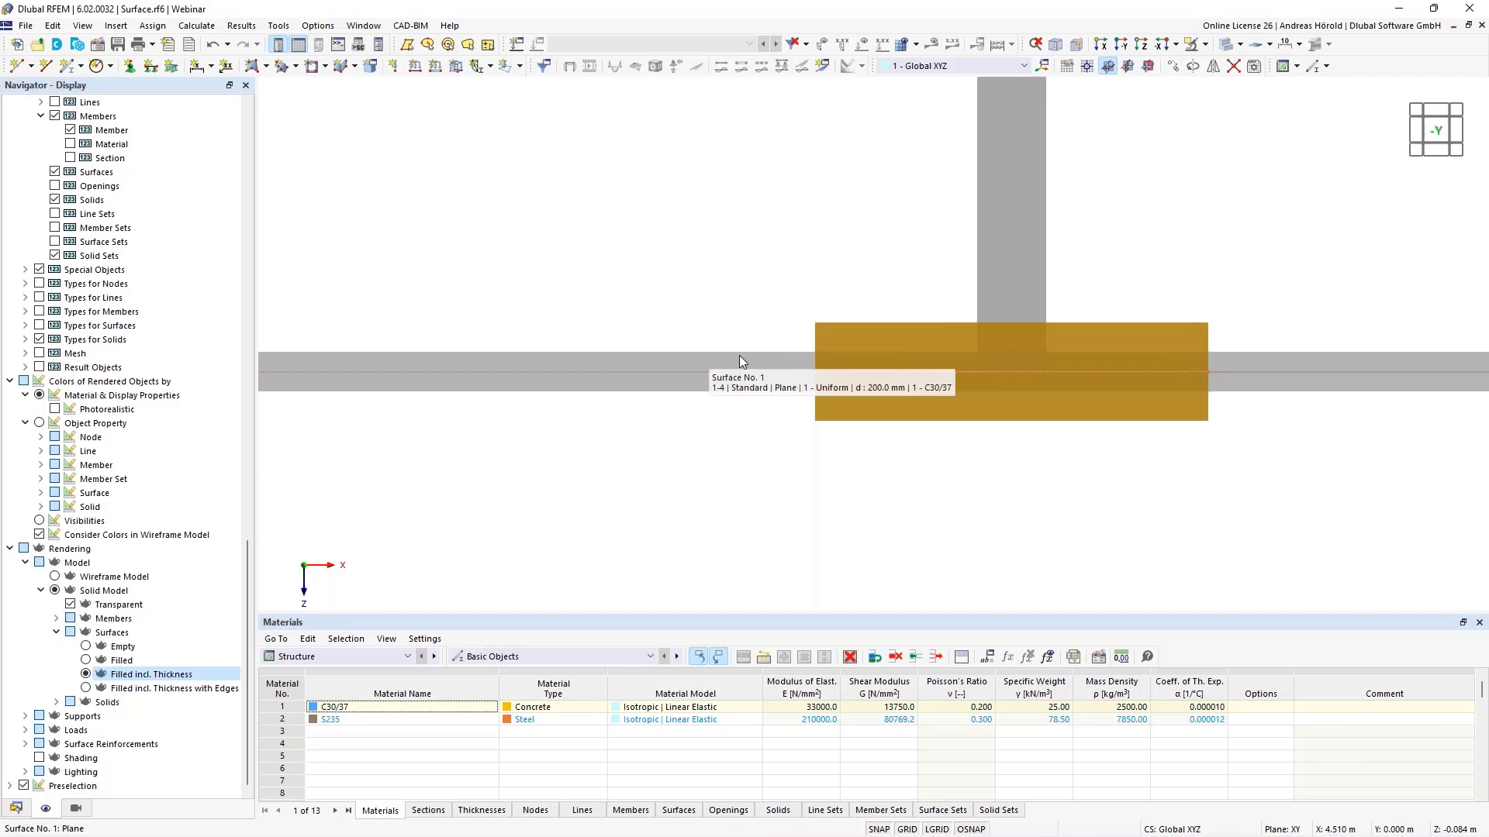
pyautogui.doubleClick(932, 346)
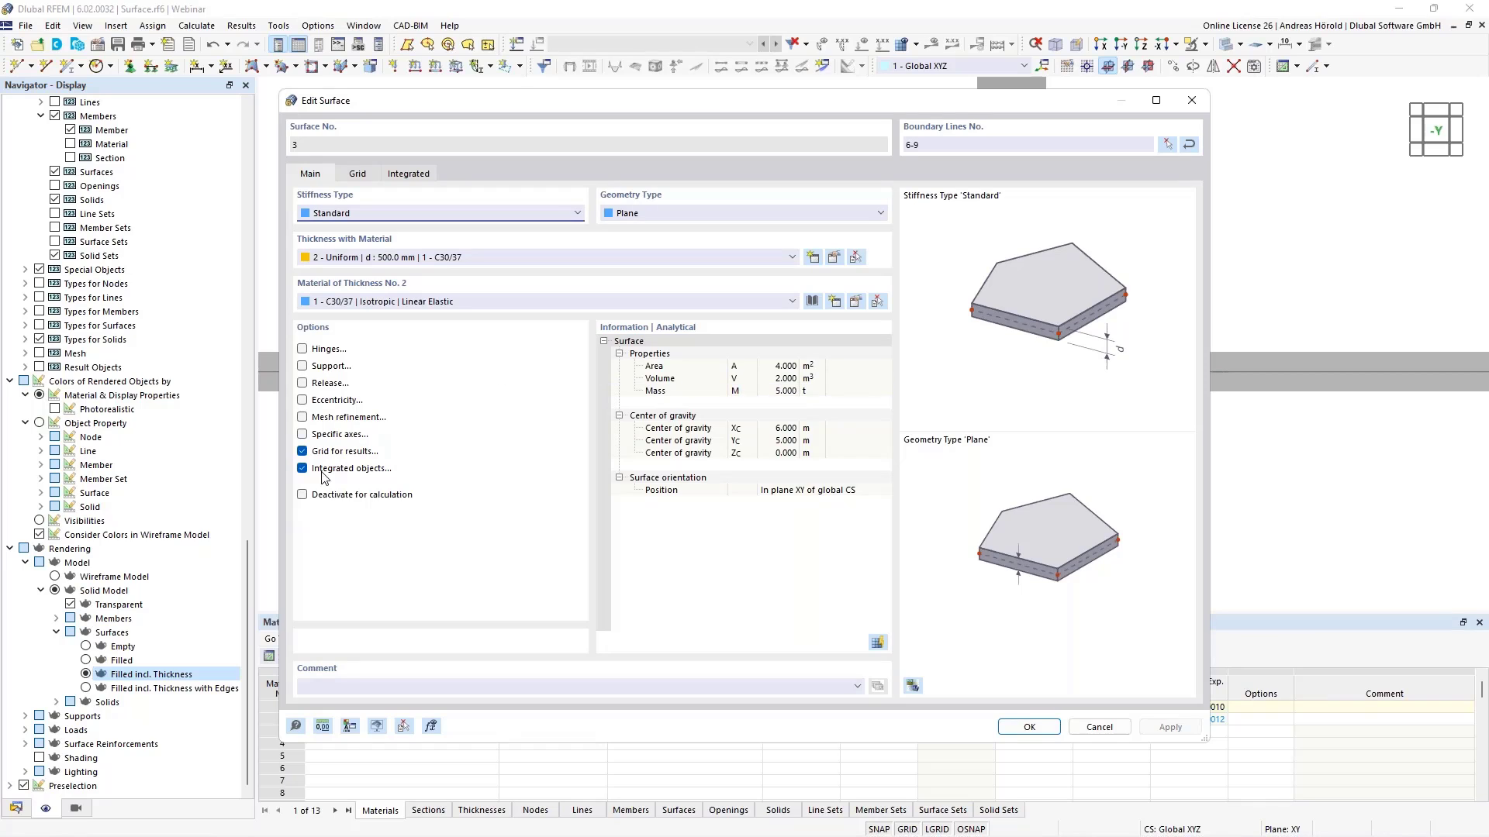
pyautogui.click(302, 401)
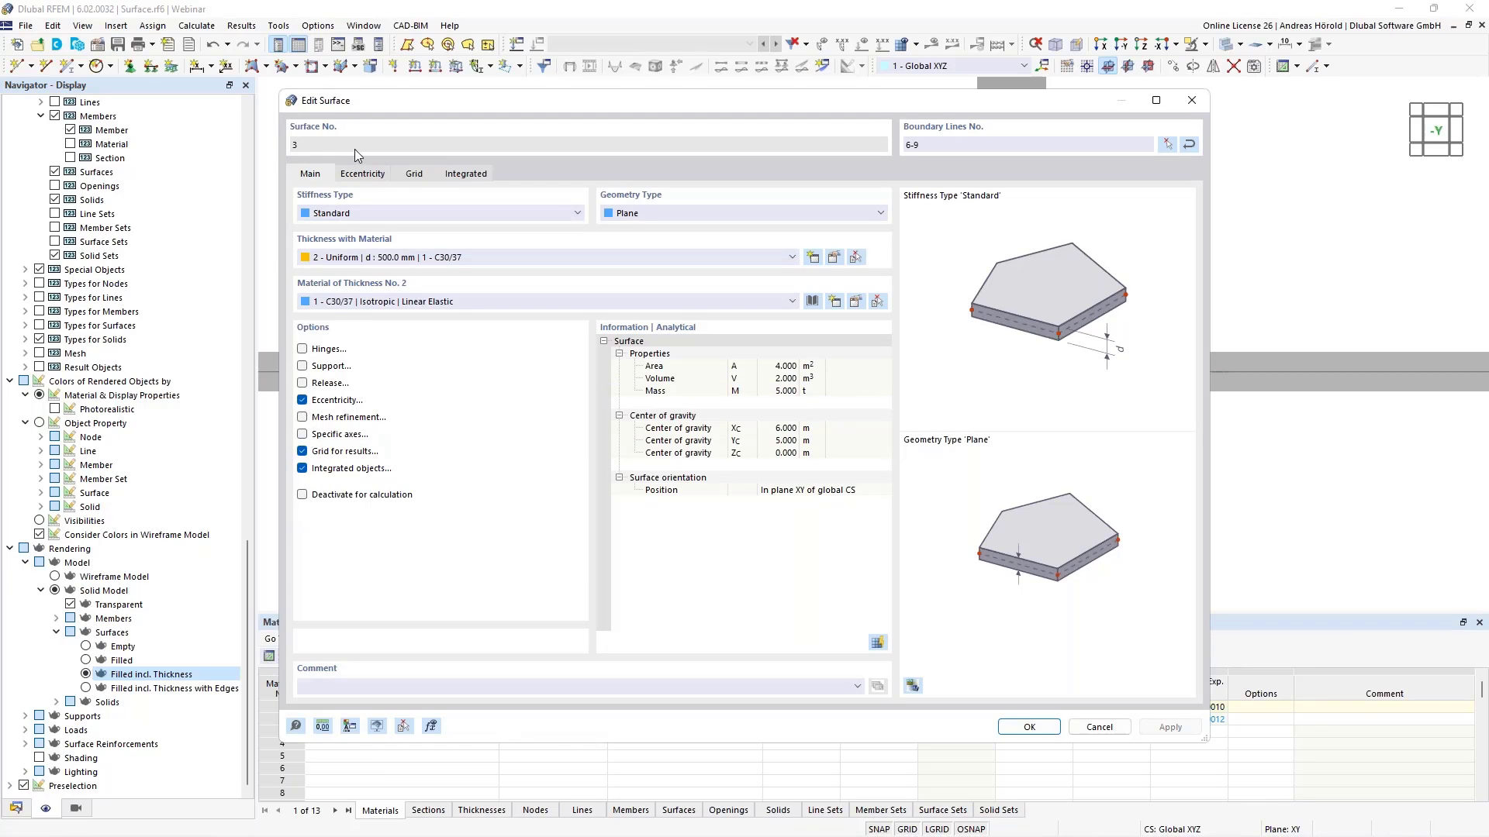
pyautogui.click(364, 174)
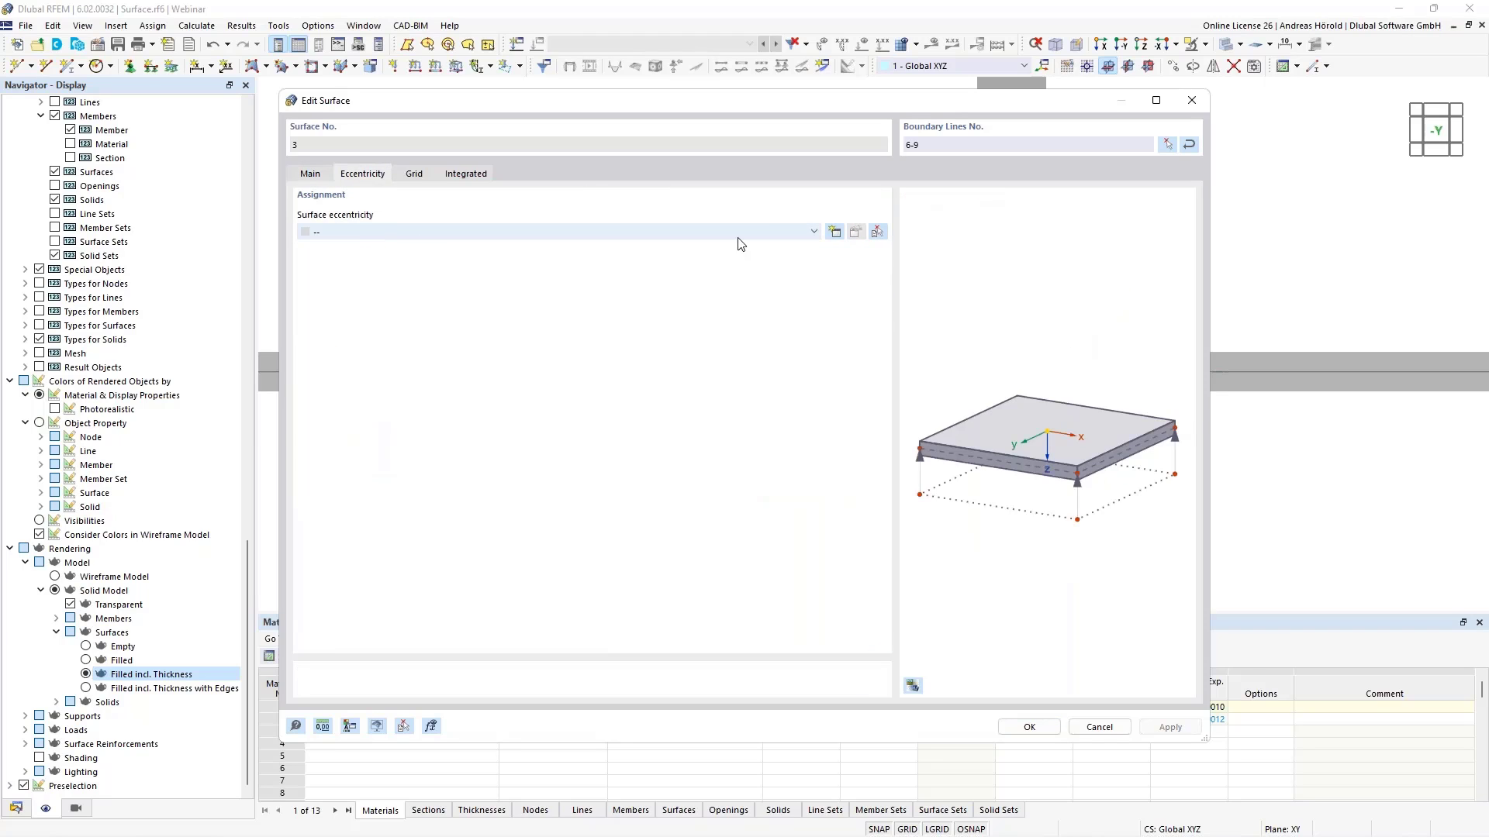
pyautogui.click(834, 232)
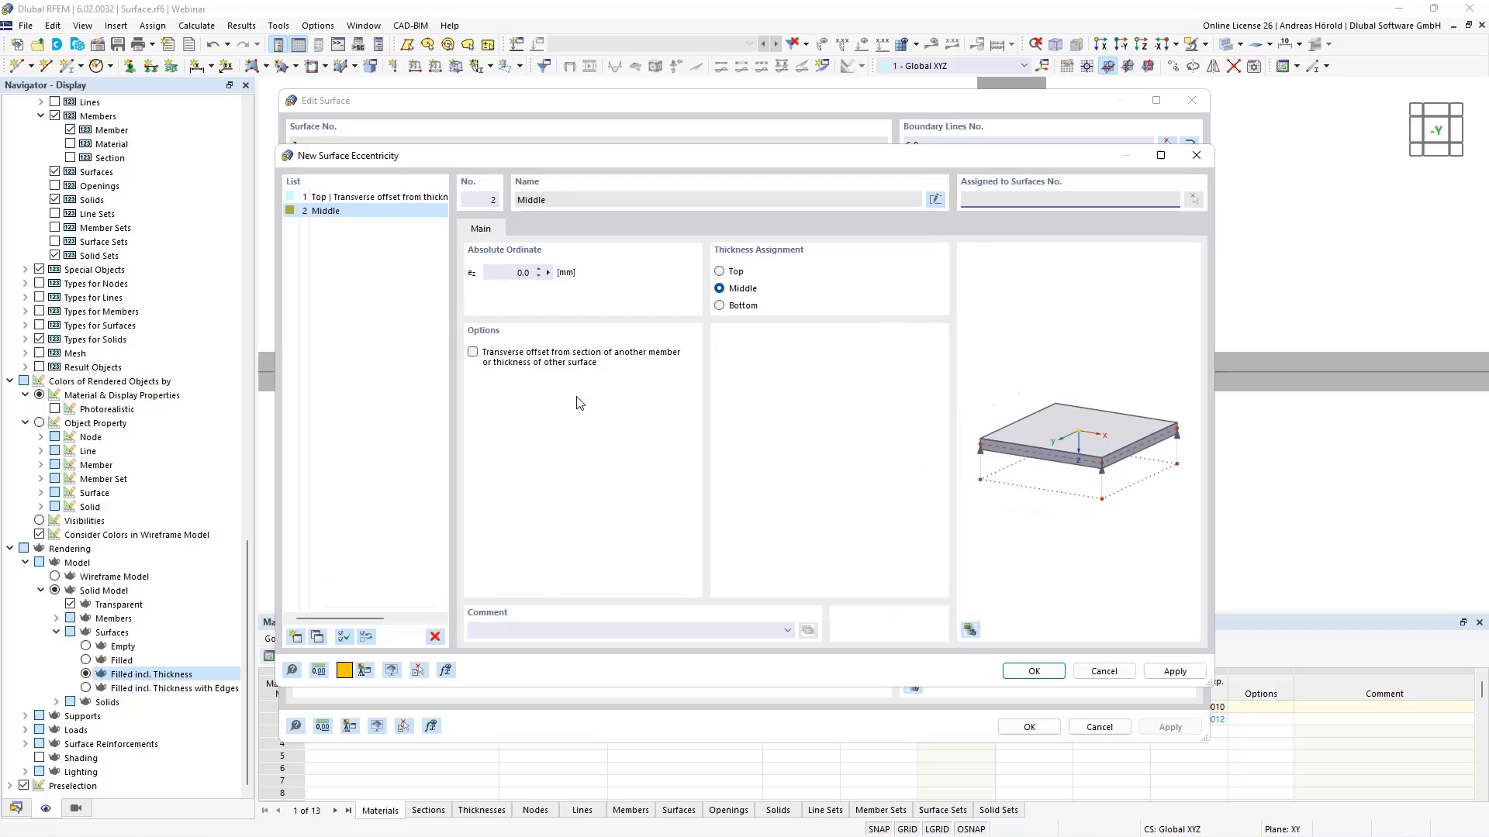
# Step: Activate the transverse offset from another object in the new surface eccentricity, with thickness assignment Top and axis offset Top
pyautogui.click(473, 353)
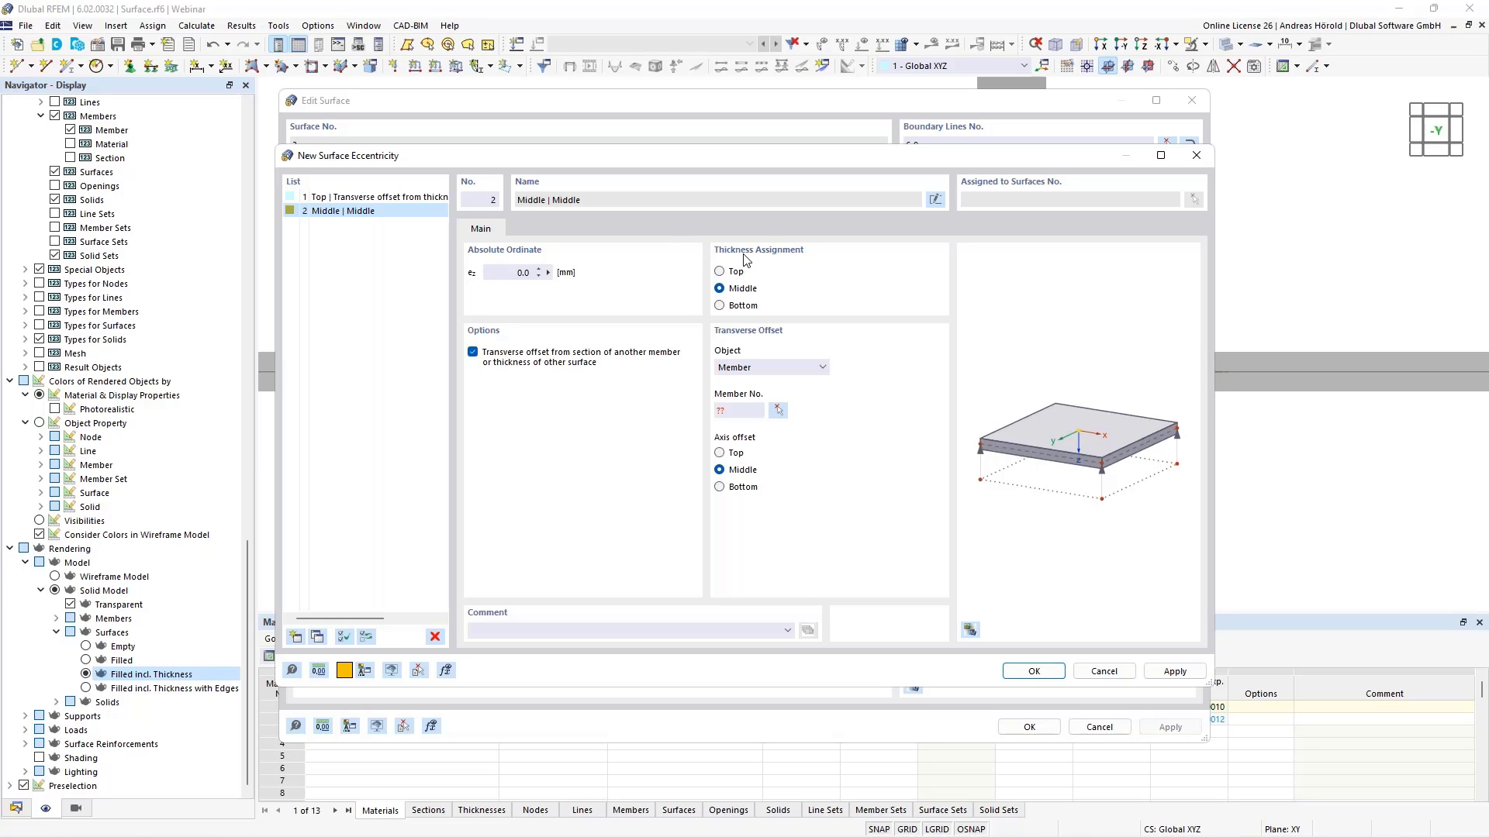
pyautogui.click(720, 272)
pyautogui.click(719, 454)
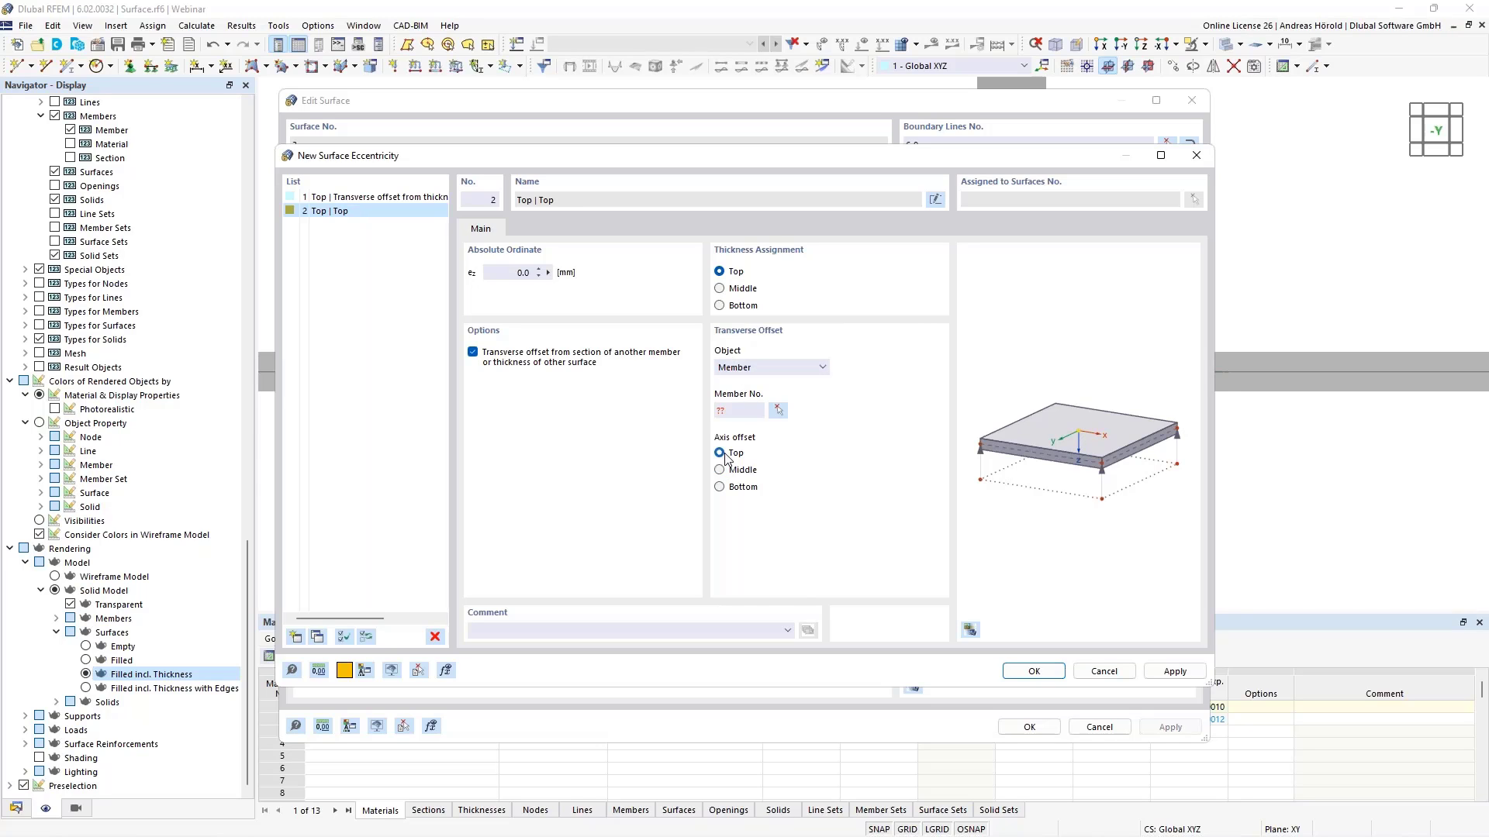
pyautogui.click(778, 410)
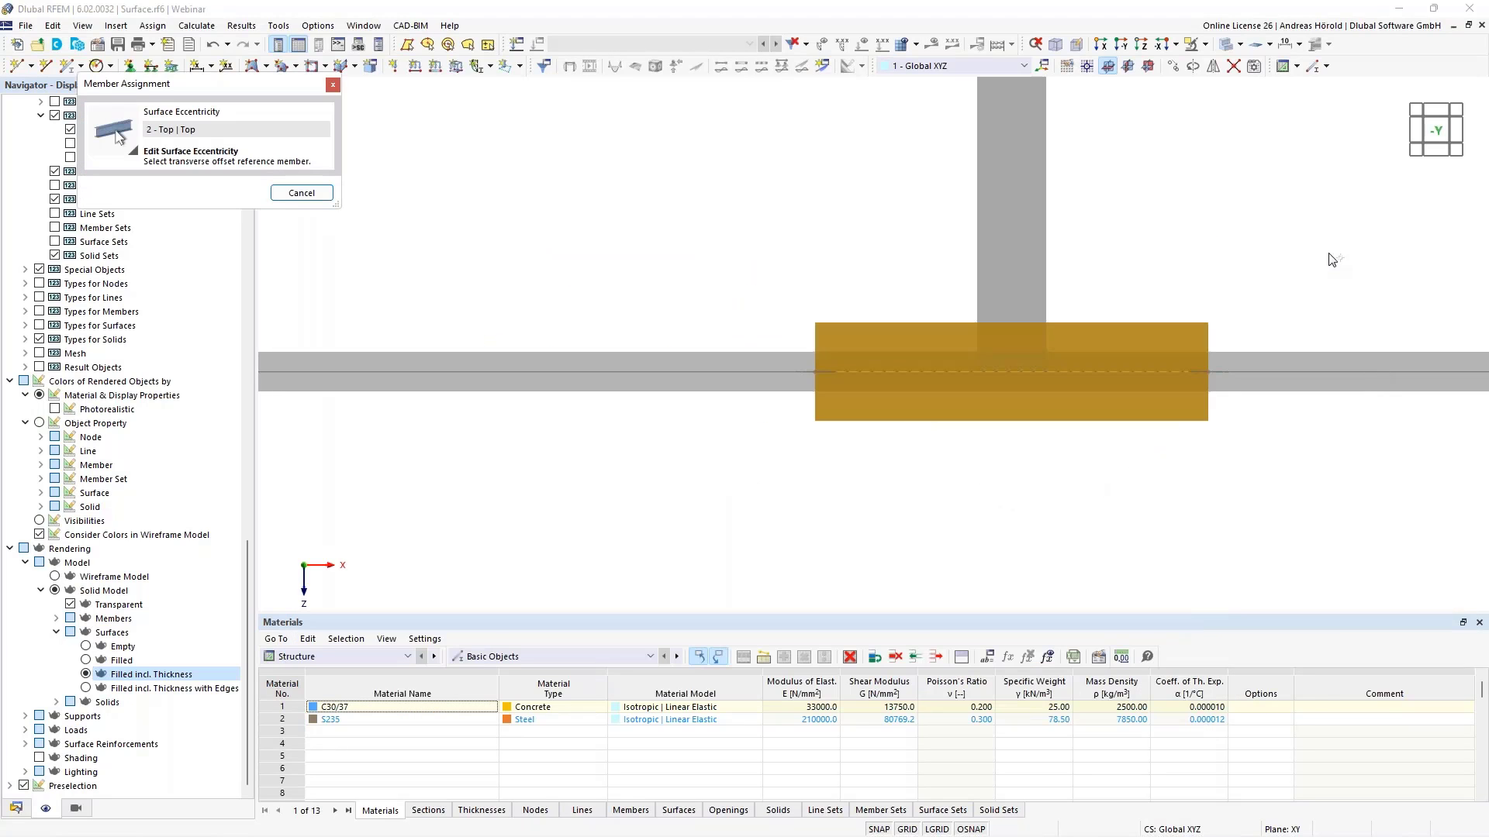
pyautogui.keyDown('ctrl'); pyautogui.moveTo(1329, 256); pyautogui.dragTo(1325, 297, button='middle'); pyautogui.keyUp('ctrl')
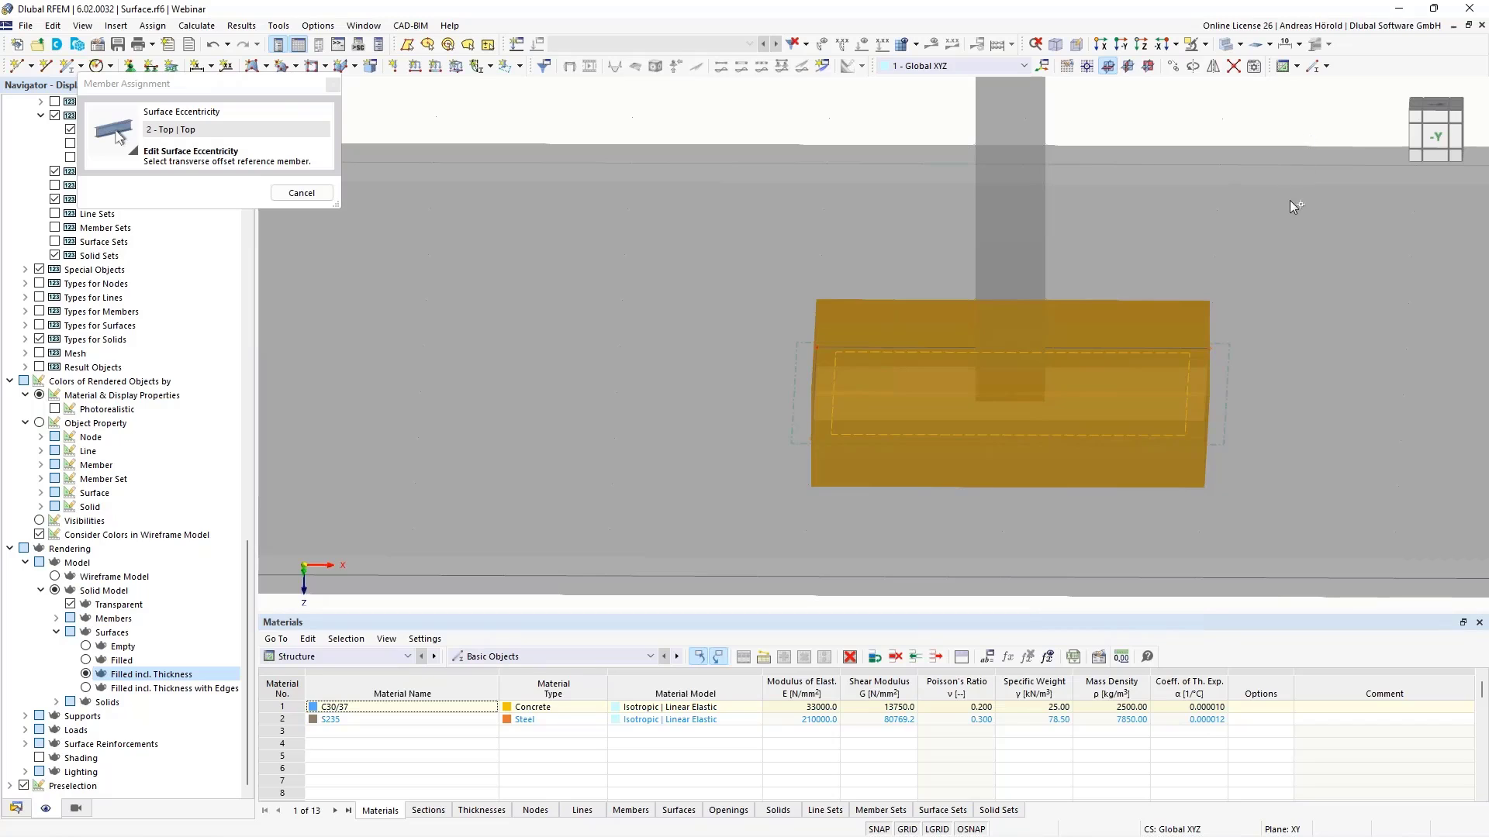
pyautogui.moveTo(1316, 351); pyautogui.dragTo(974, 306, button='middle')
pyautogui.scroll(-3, 998, 323)
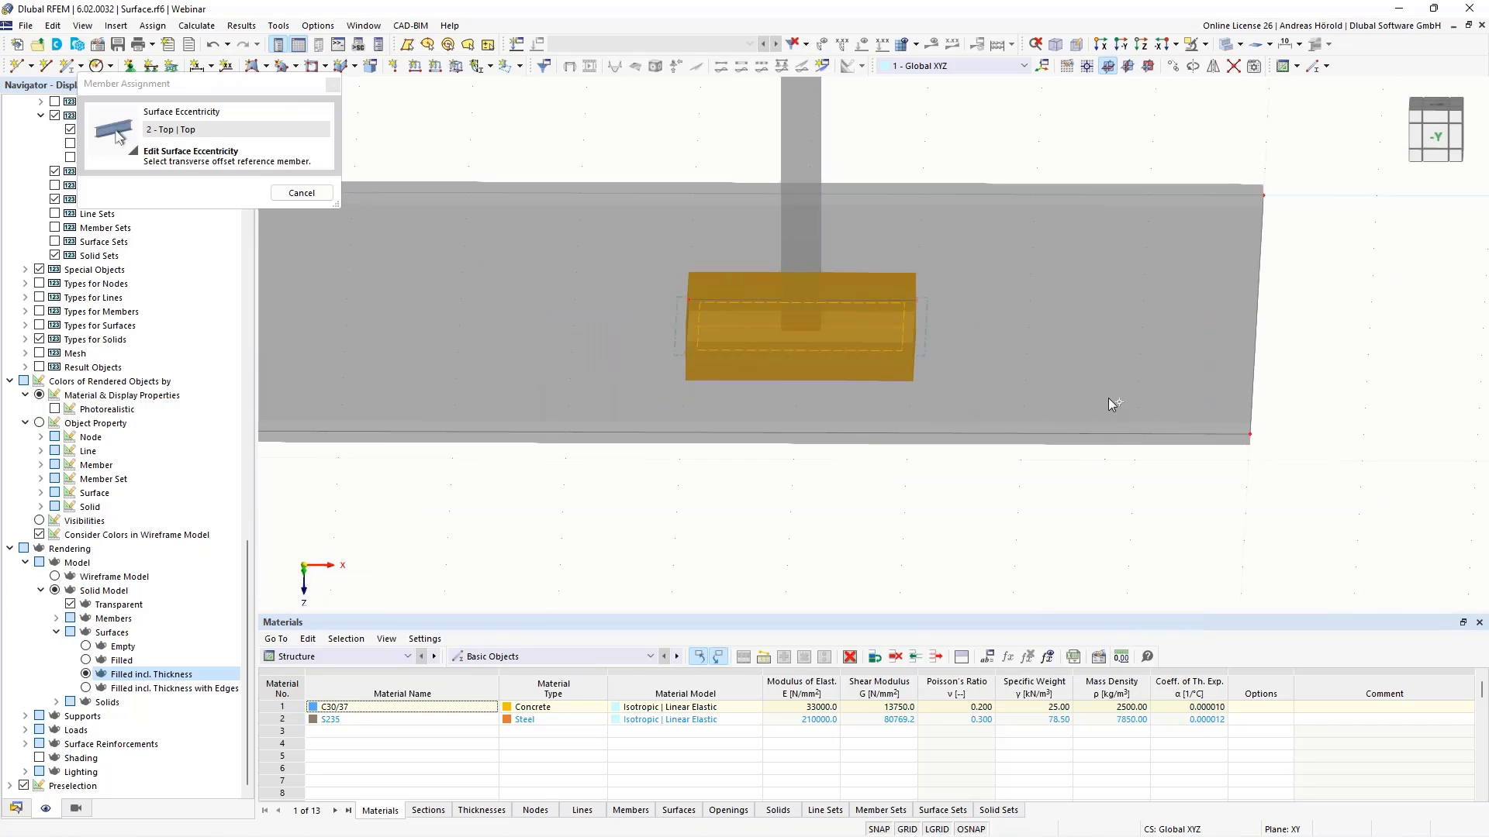
pyautogui.keyDown('ctrl'); pyautogui.moveTo(1059, 366); pyautogui.dragTo(1047, 487, button='middle'); pyautogui.keyUp('ctrl')
pyautogui.scroll(-2, 1056, 449)
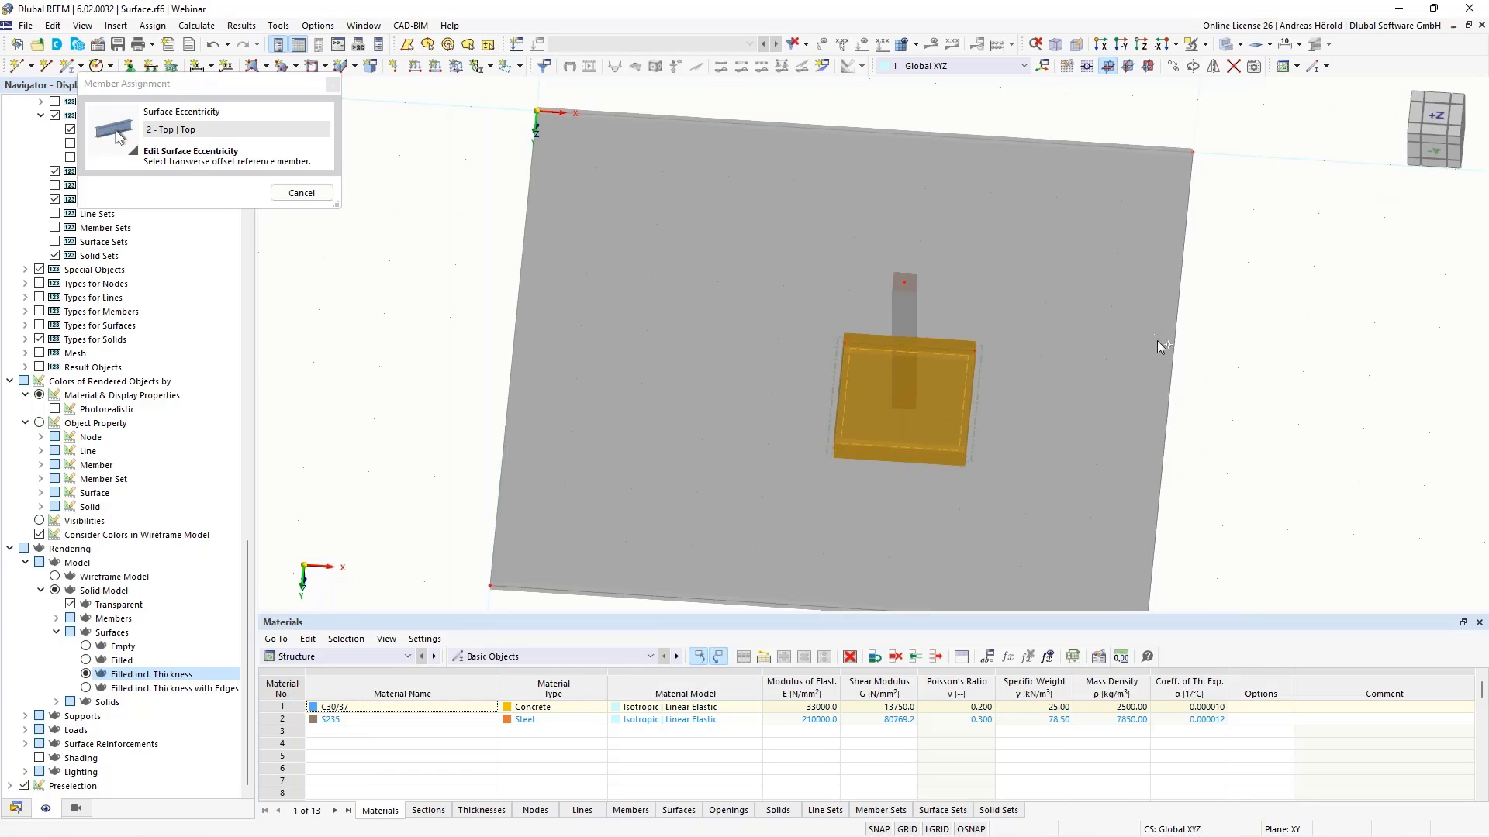
pyautogui.click(304, 196)
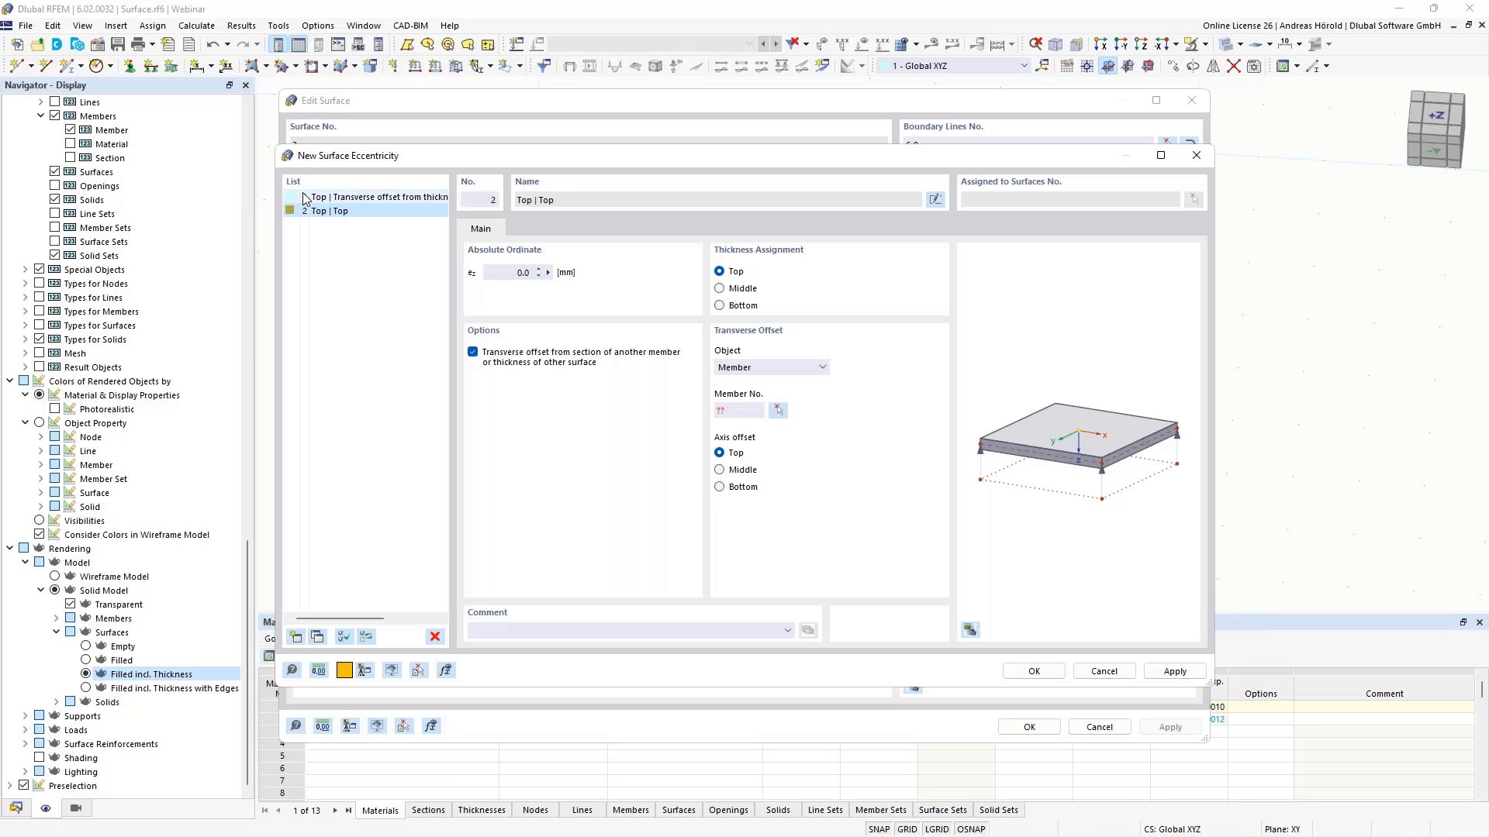
# Step: Reference the transverse offset to the 200 mm slab surface No. 1, apply the eccentricity to the square surface and view it from the side
pyautogui.click(751, 369)
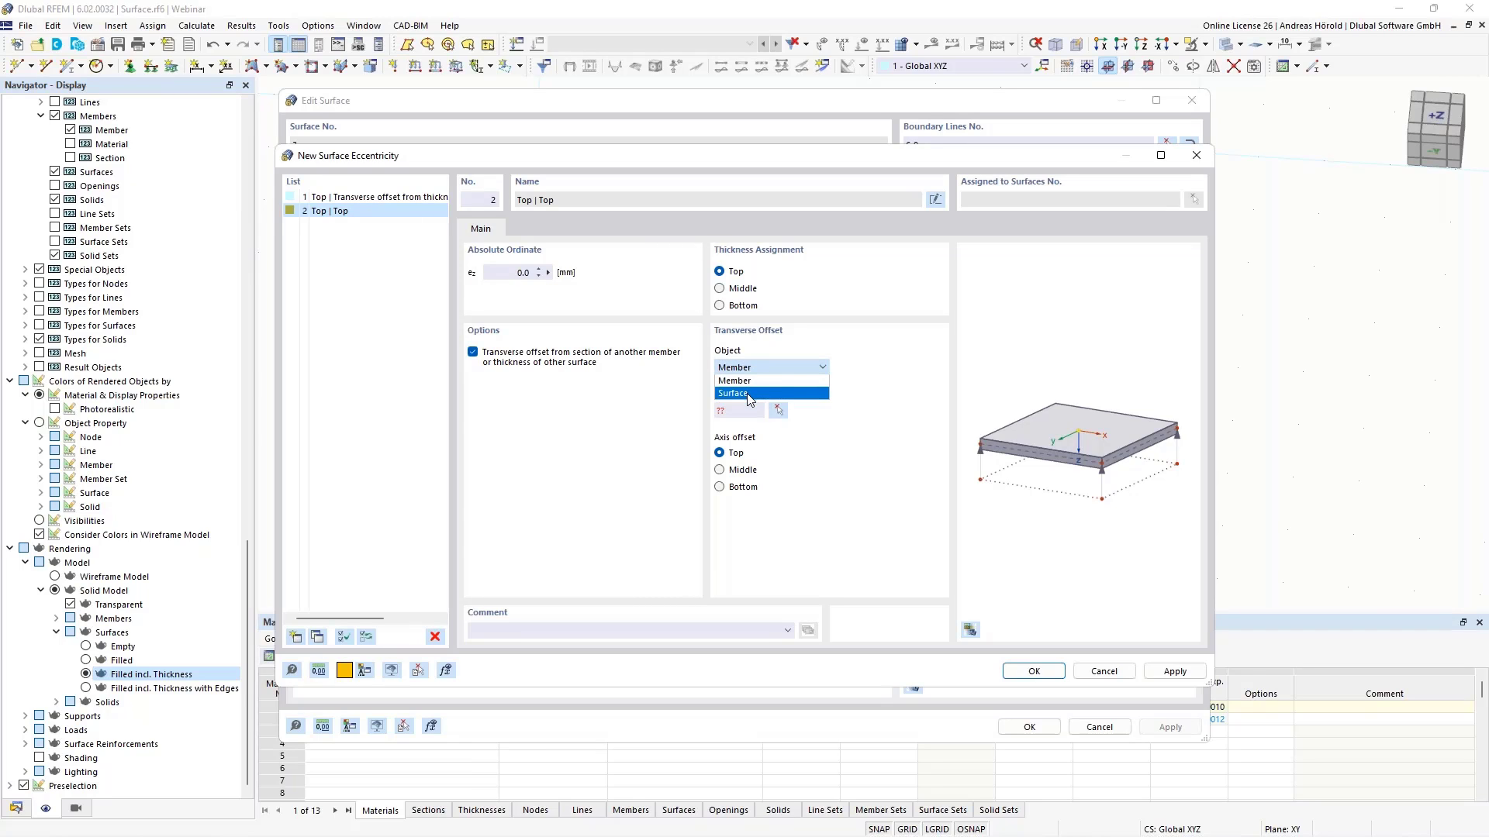
pyautogui.click(749, 394)
pyautogui.click(779, 411)
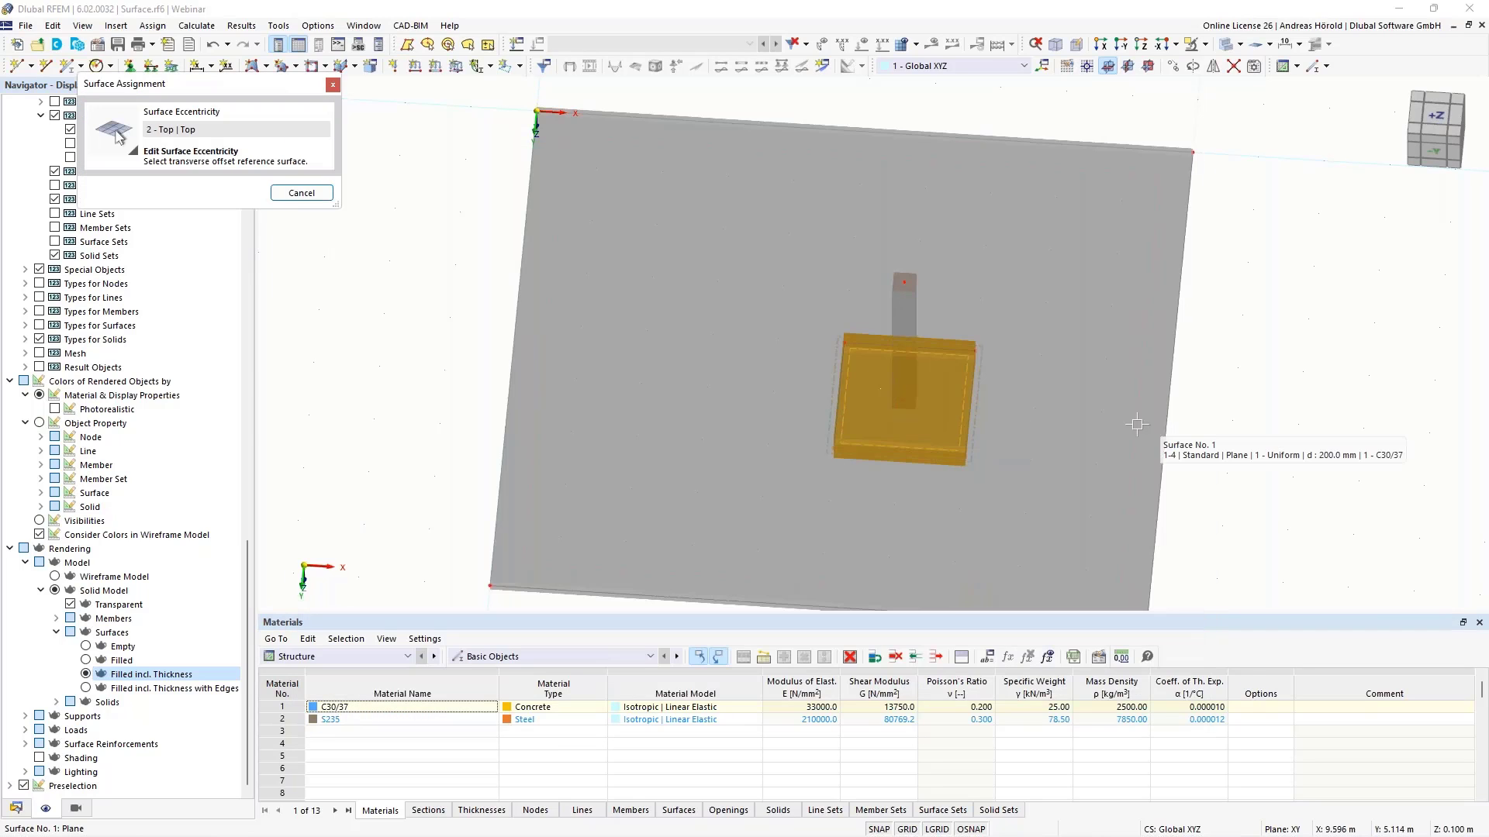
pyautogui.click(1137, 427)
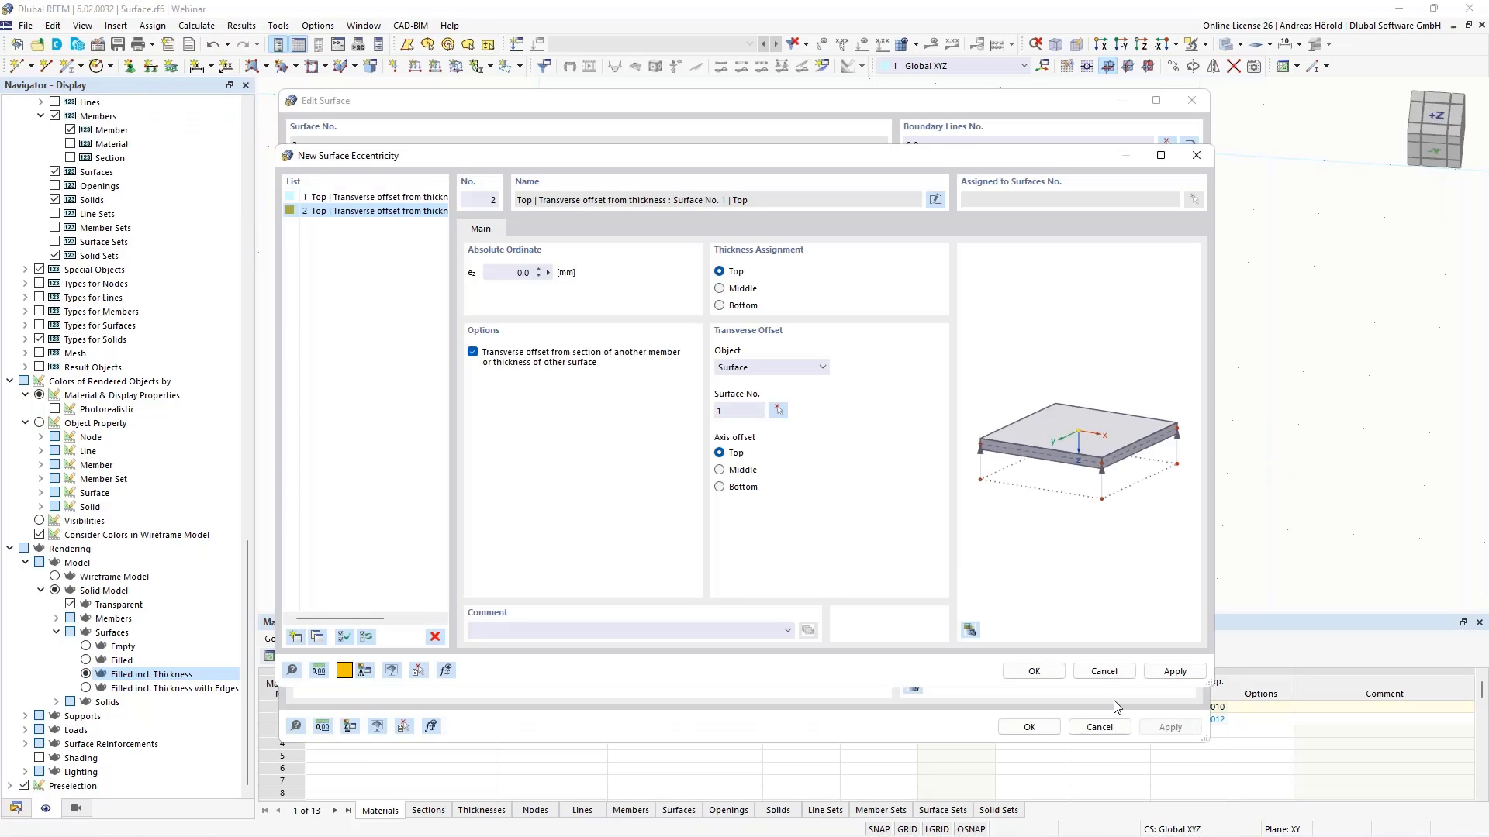
pyautogui.click(1036, 671)
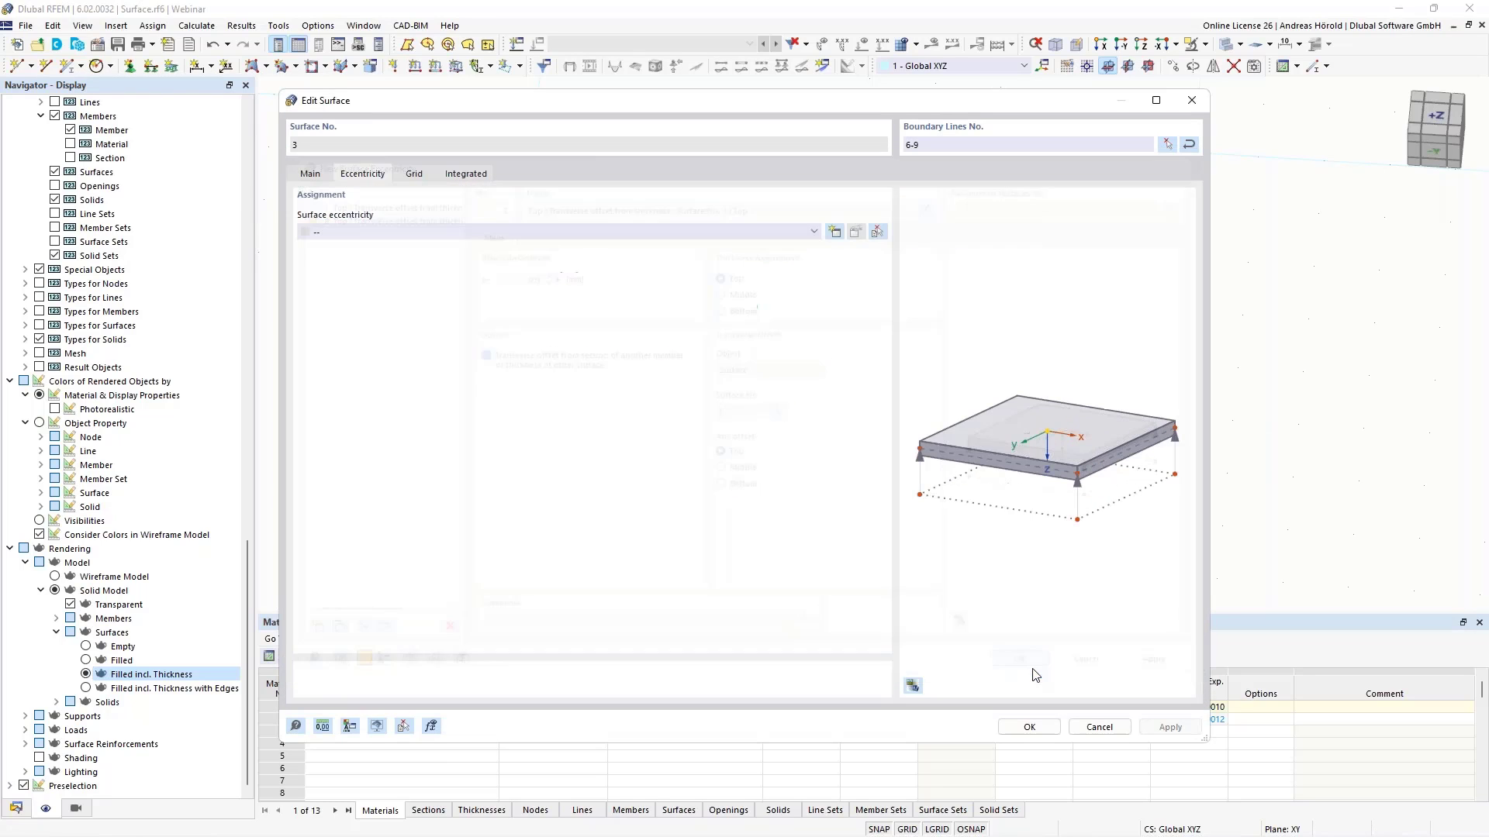
pyautogui.click(1028, 728)
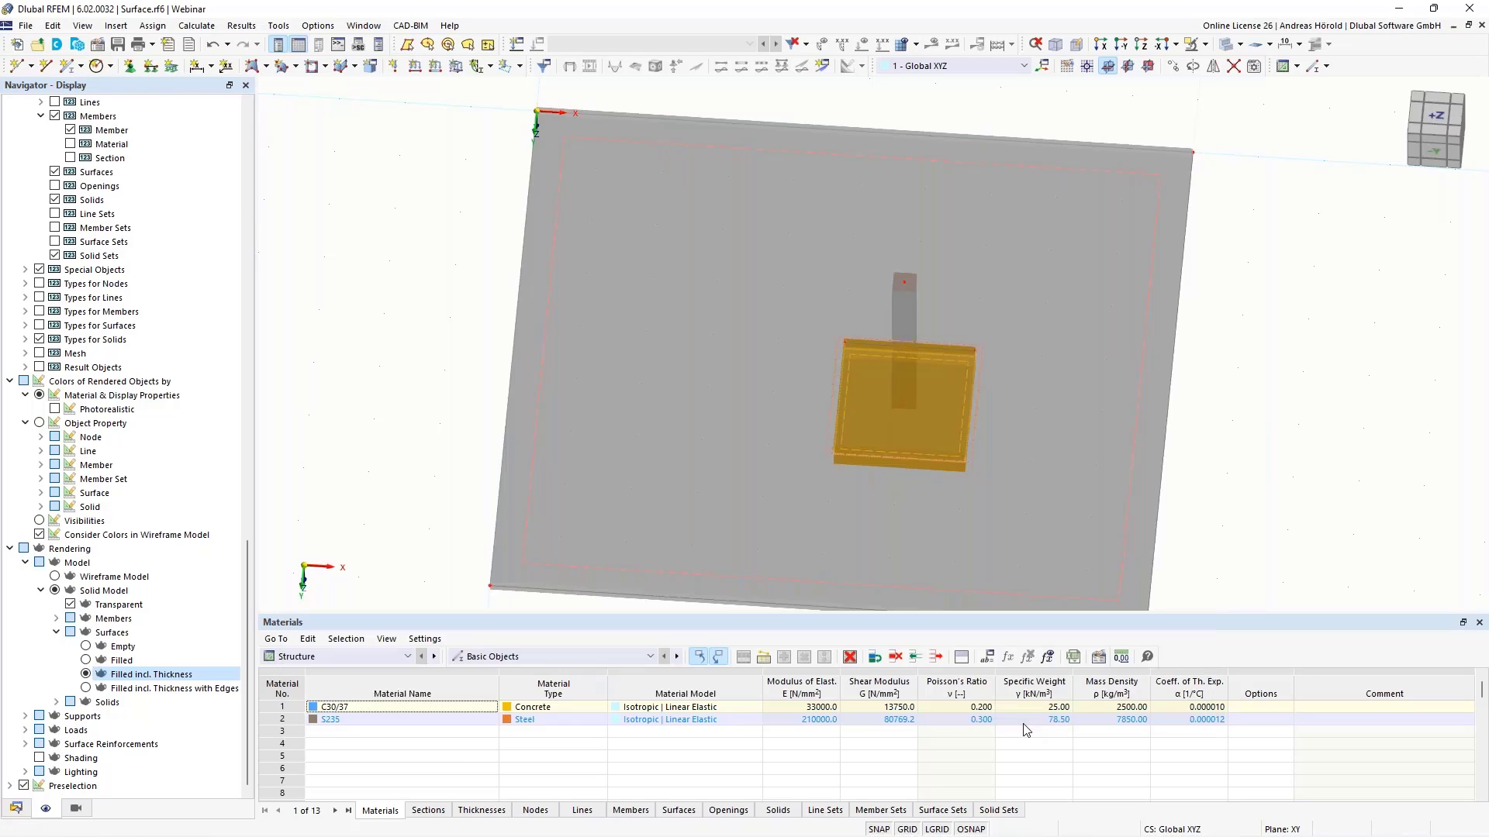
pyautogui.click(1122, 45)
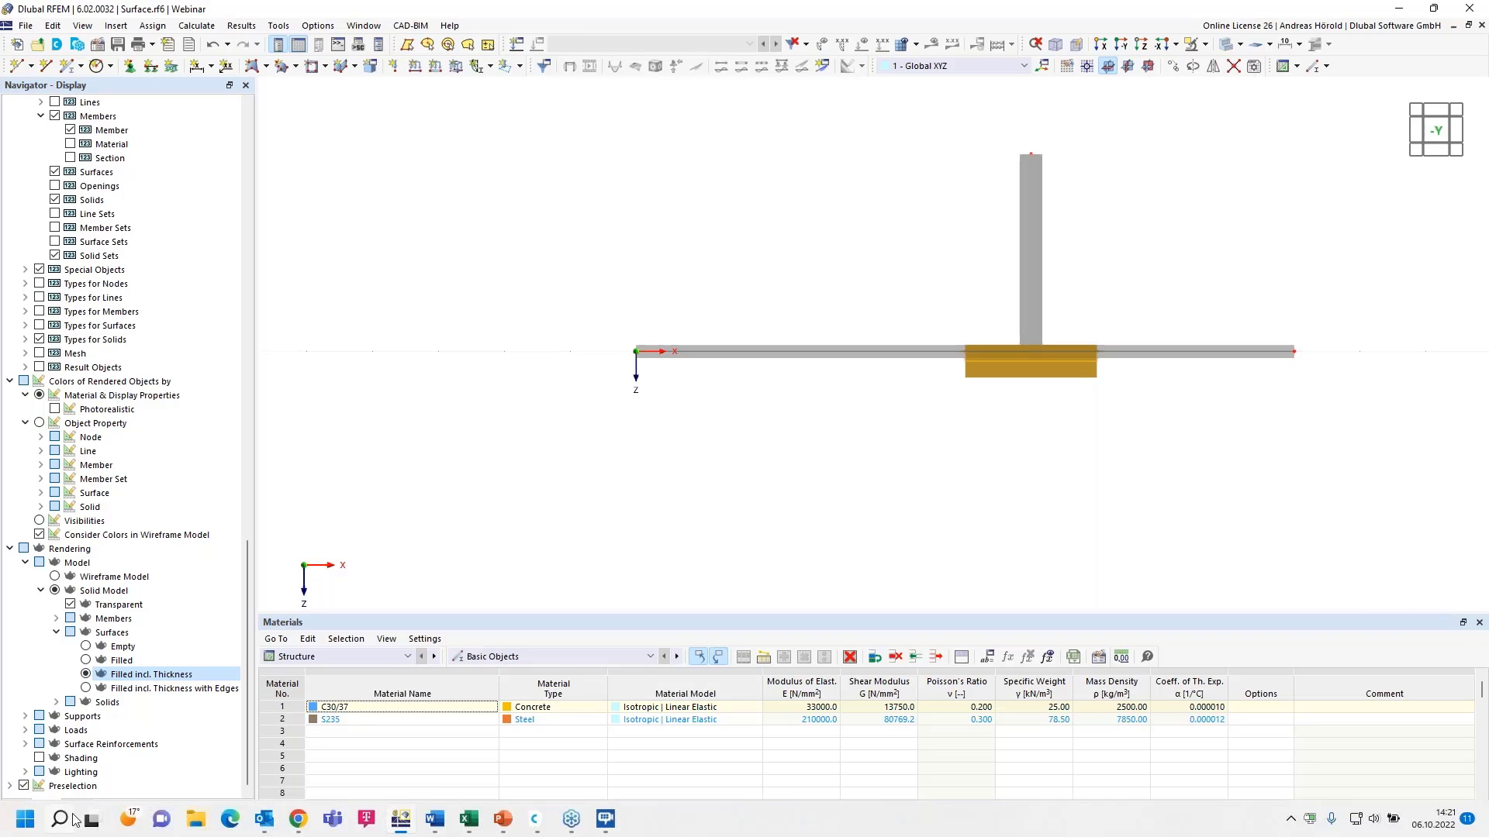
# Step: Switch to the Member rotation model and enlarge its graphics area so the whole dome structure fits
pyautogui.click(16, 808)
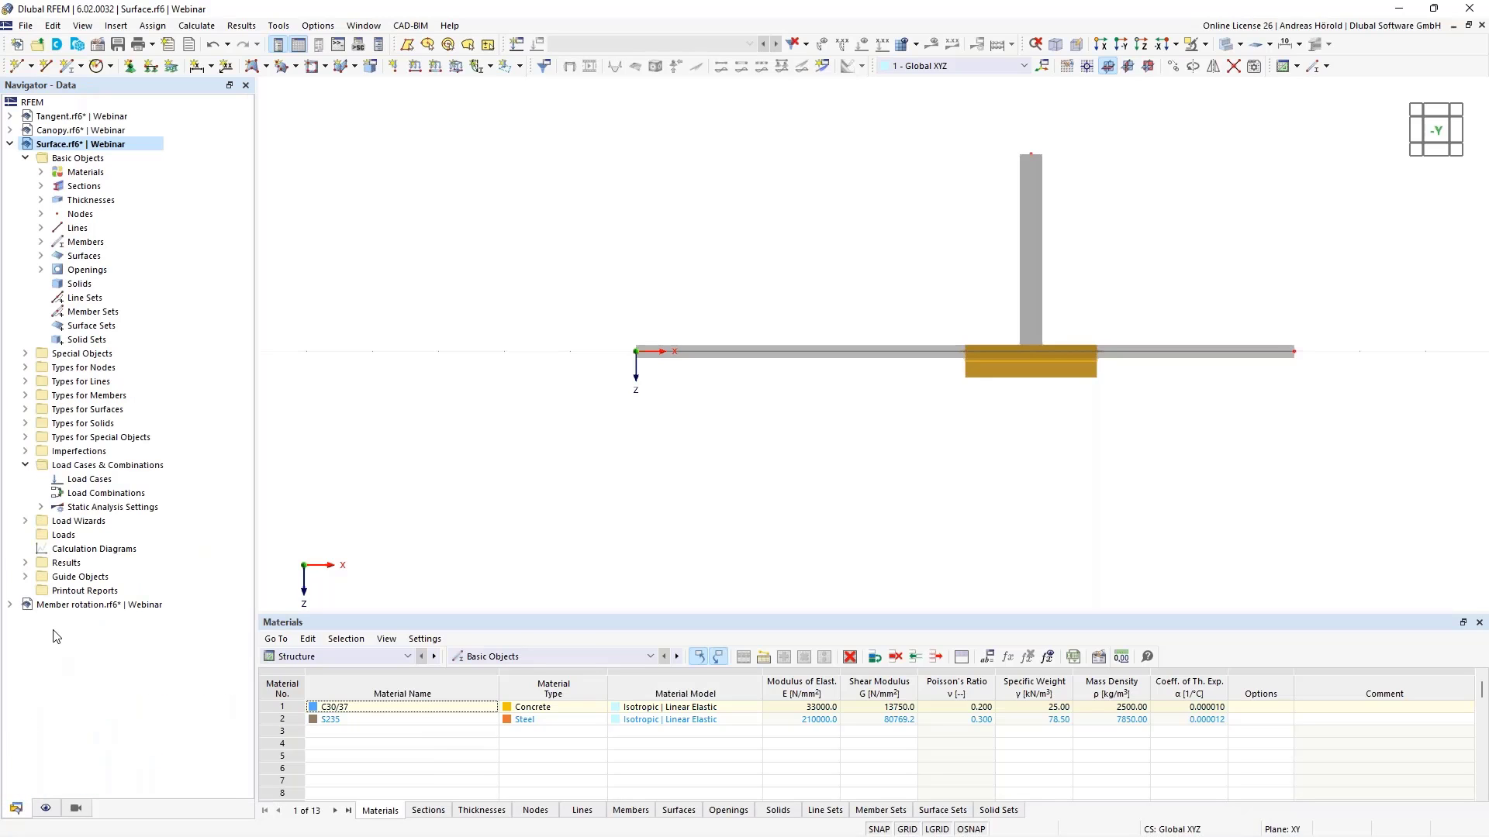
pyautogui.doubleClick(59, 606)
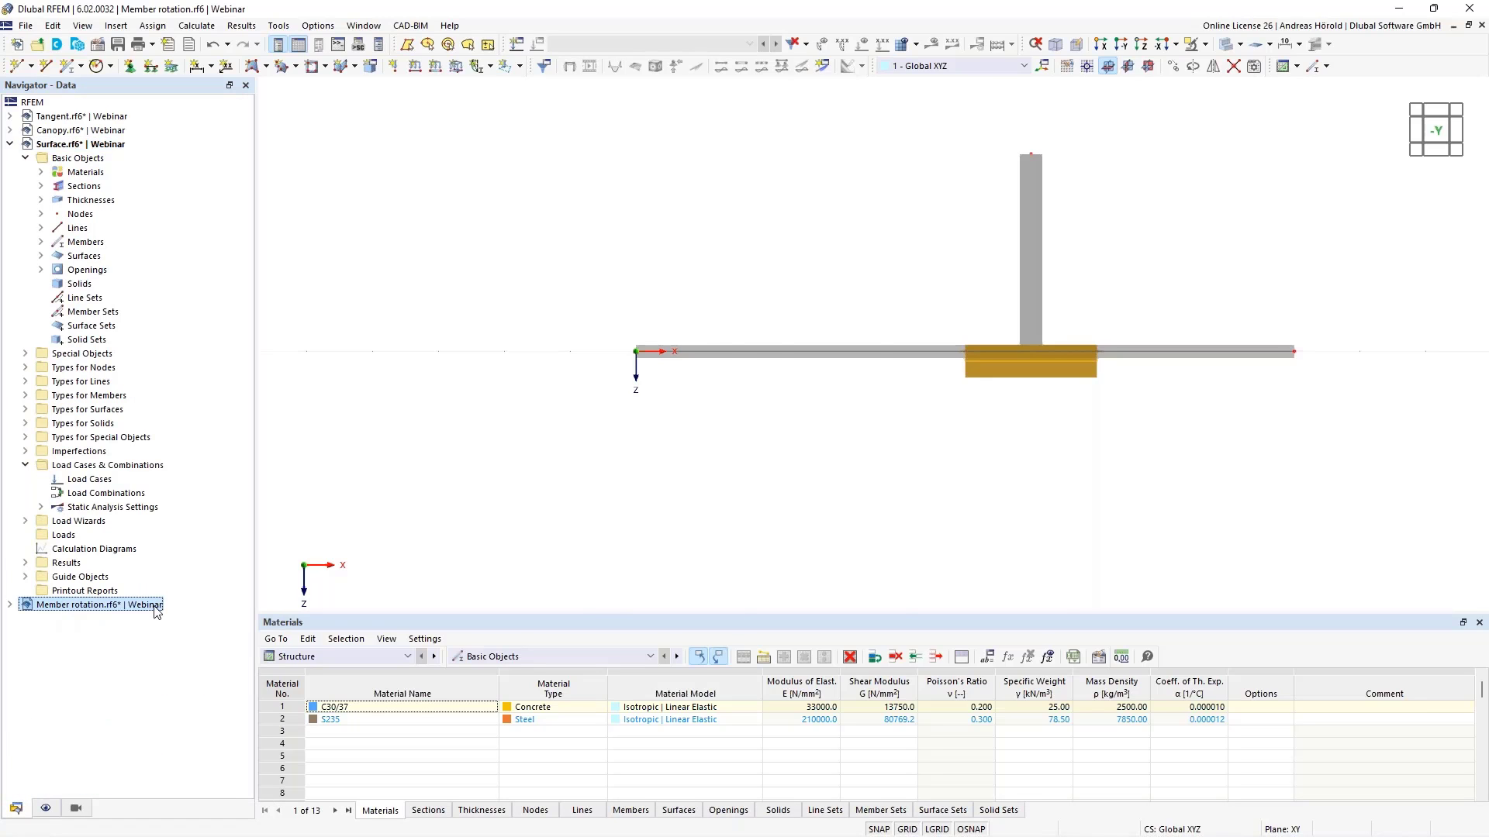
pyautogui.moveTo(729, 614); pyautogui.dragTo(718, 692)
pyautogui.scroll(-2, 717, 597)
pyautogui.moveTo(718, 597); pyautogui.dragTo(718, 522, button='middle')
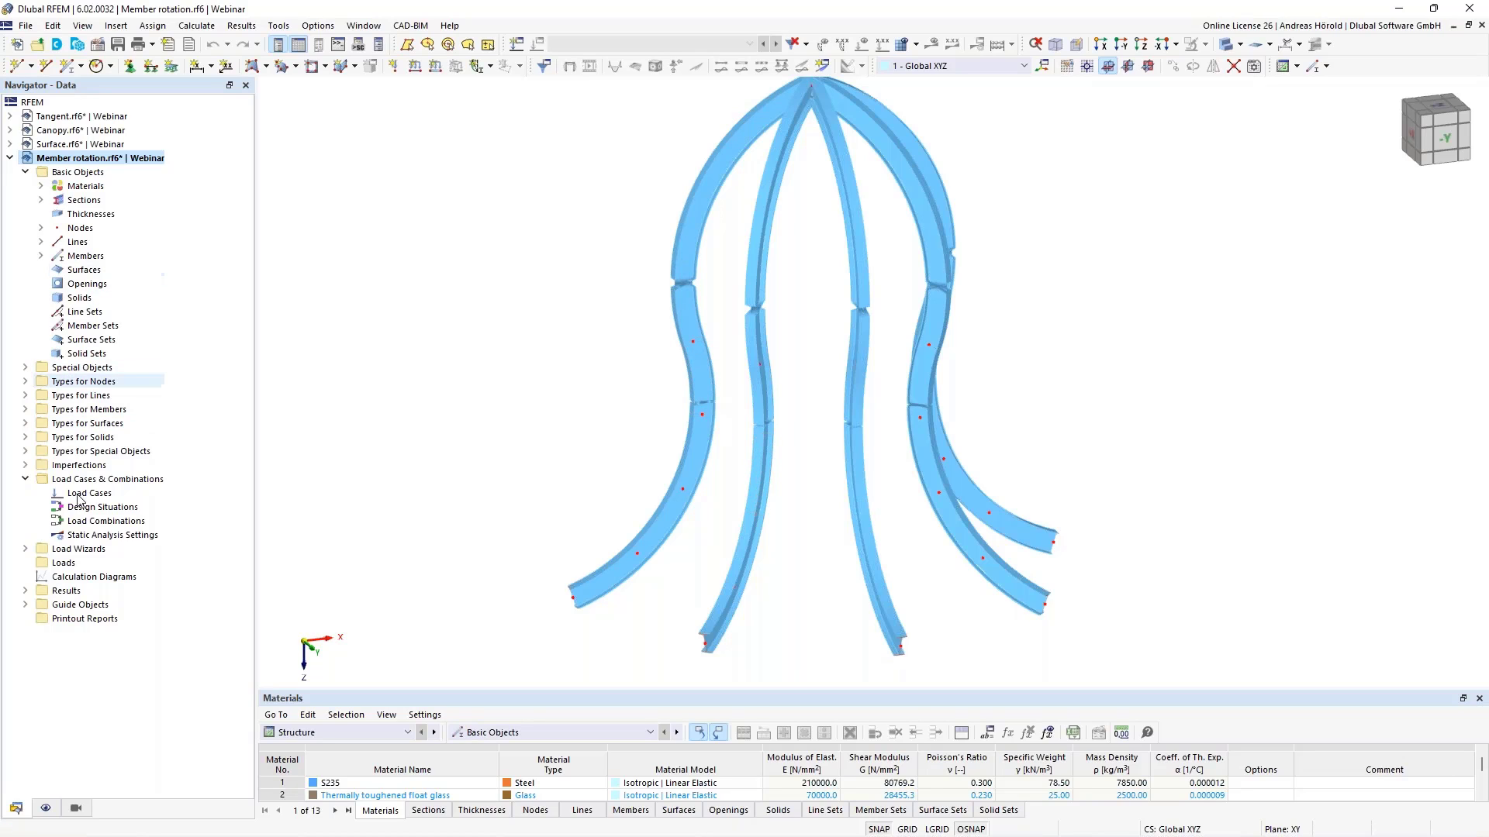
# Step: Display the member axis systems x, y, z and examine their orientation along the curved members
pyautogui.click(46, 808)
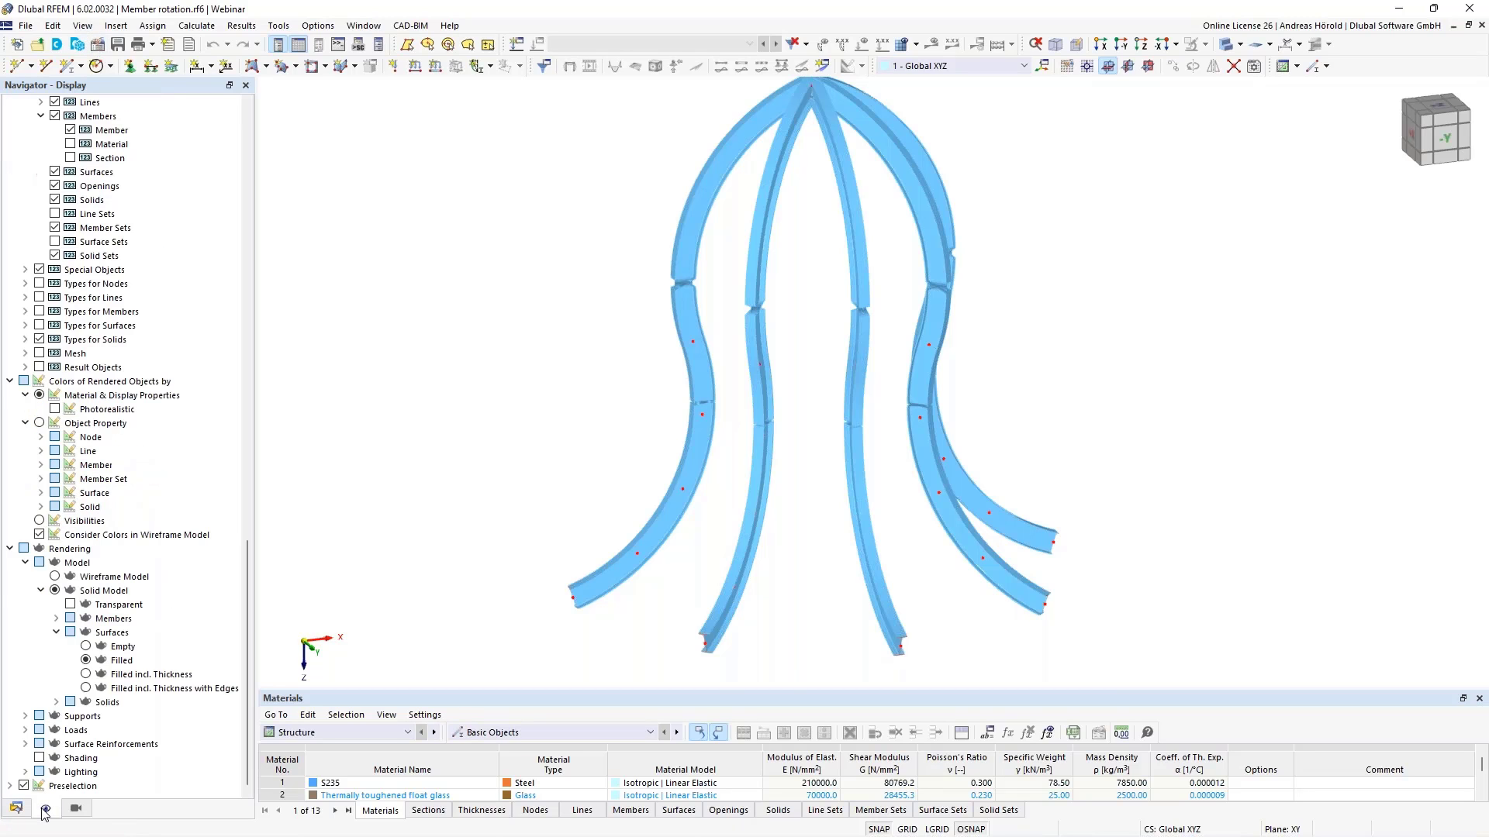
pyautogui.scroll(15, 116, 244)
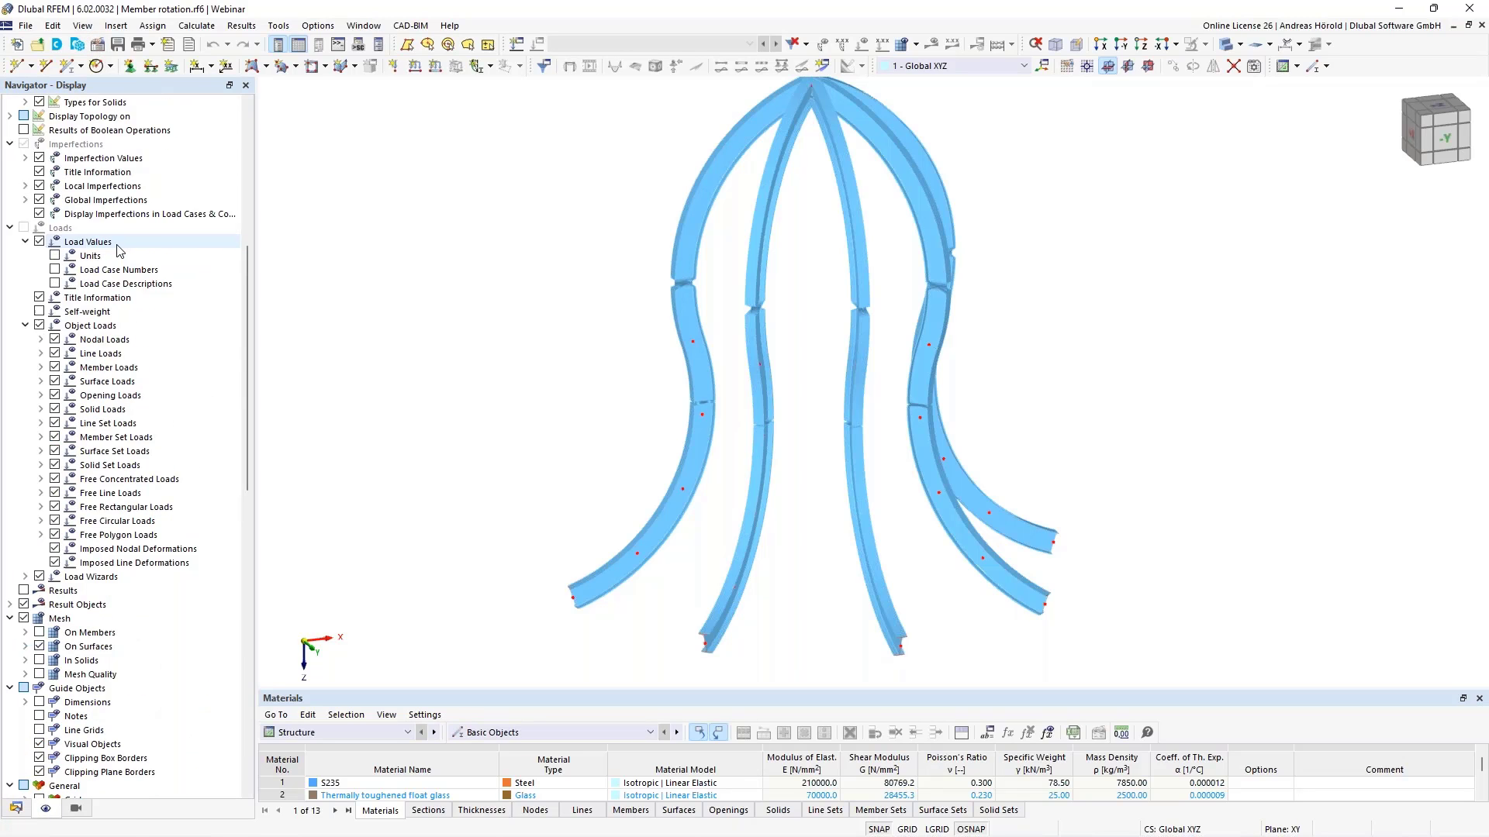
pyautogui.click(41, 158)
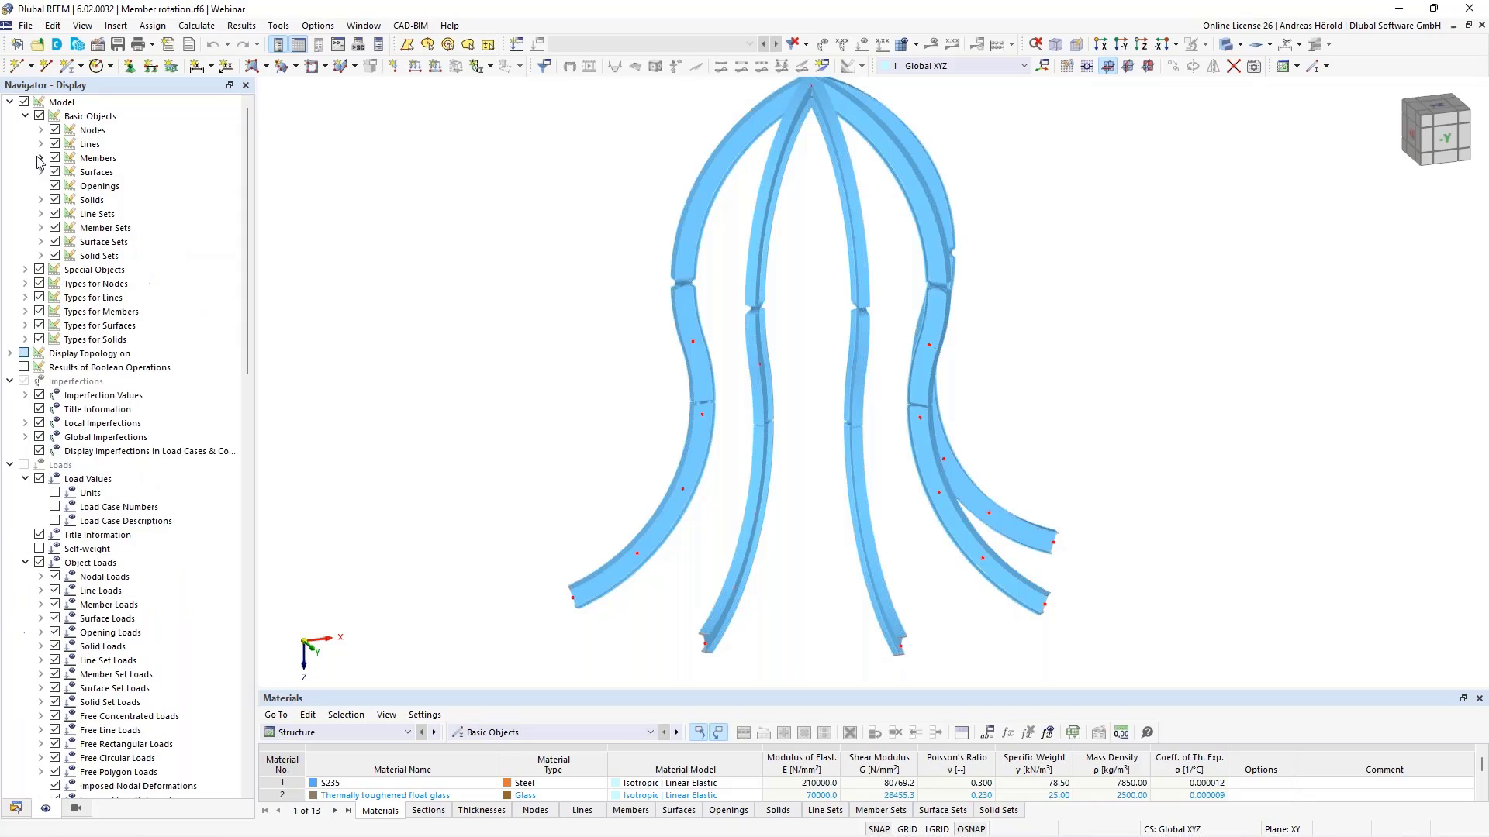
pyautogui.click(41, 158)
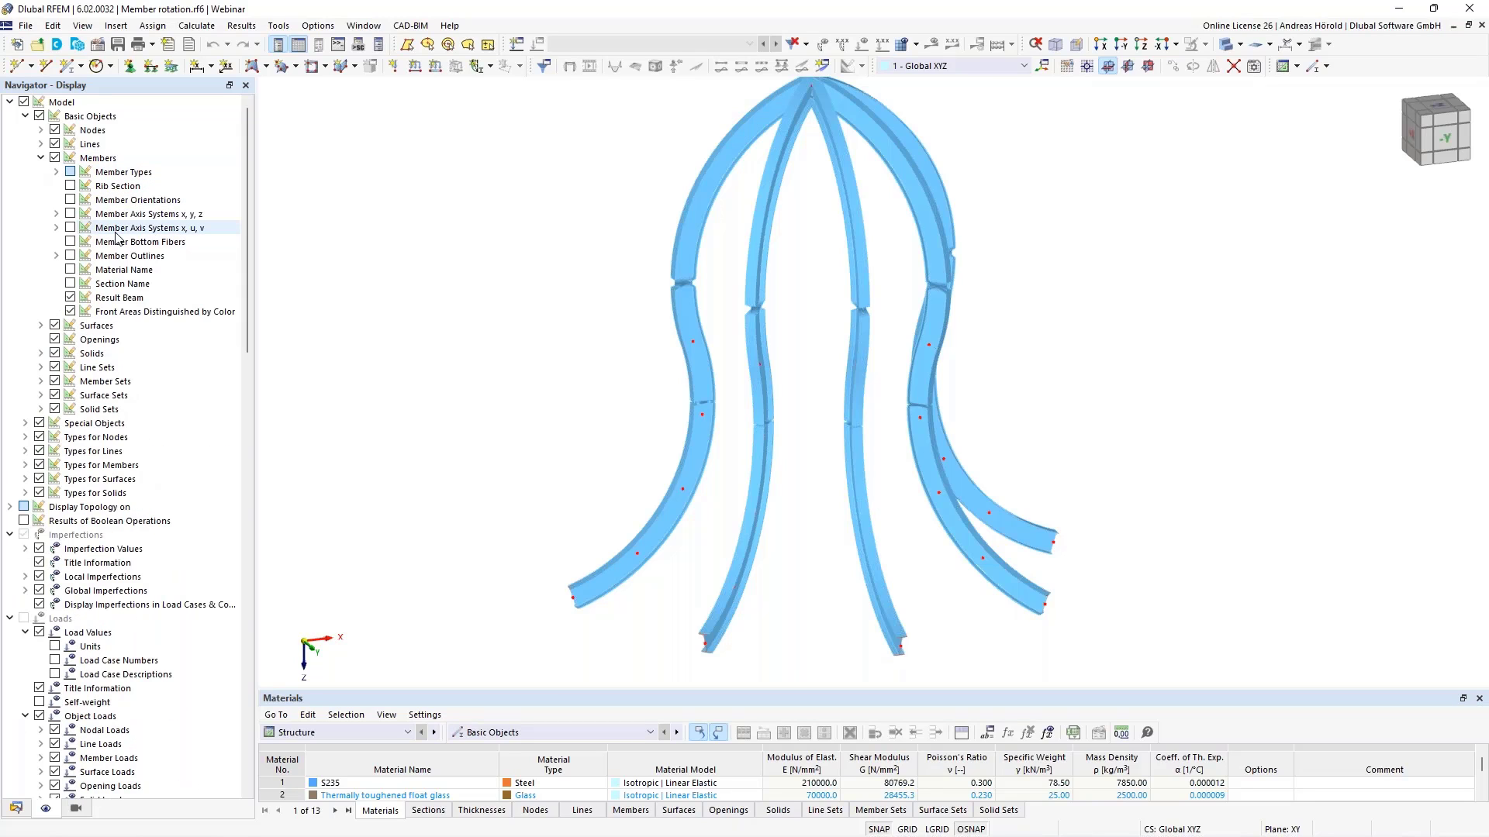
pyautogui.click(69, 215)
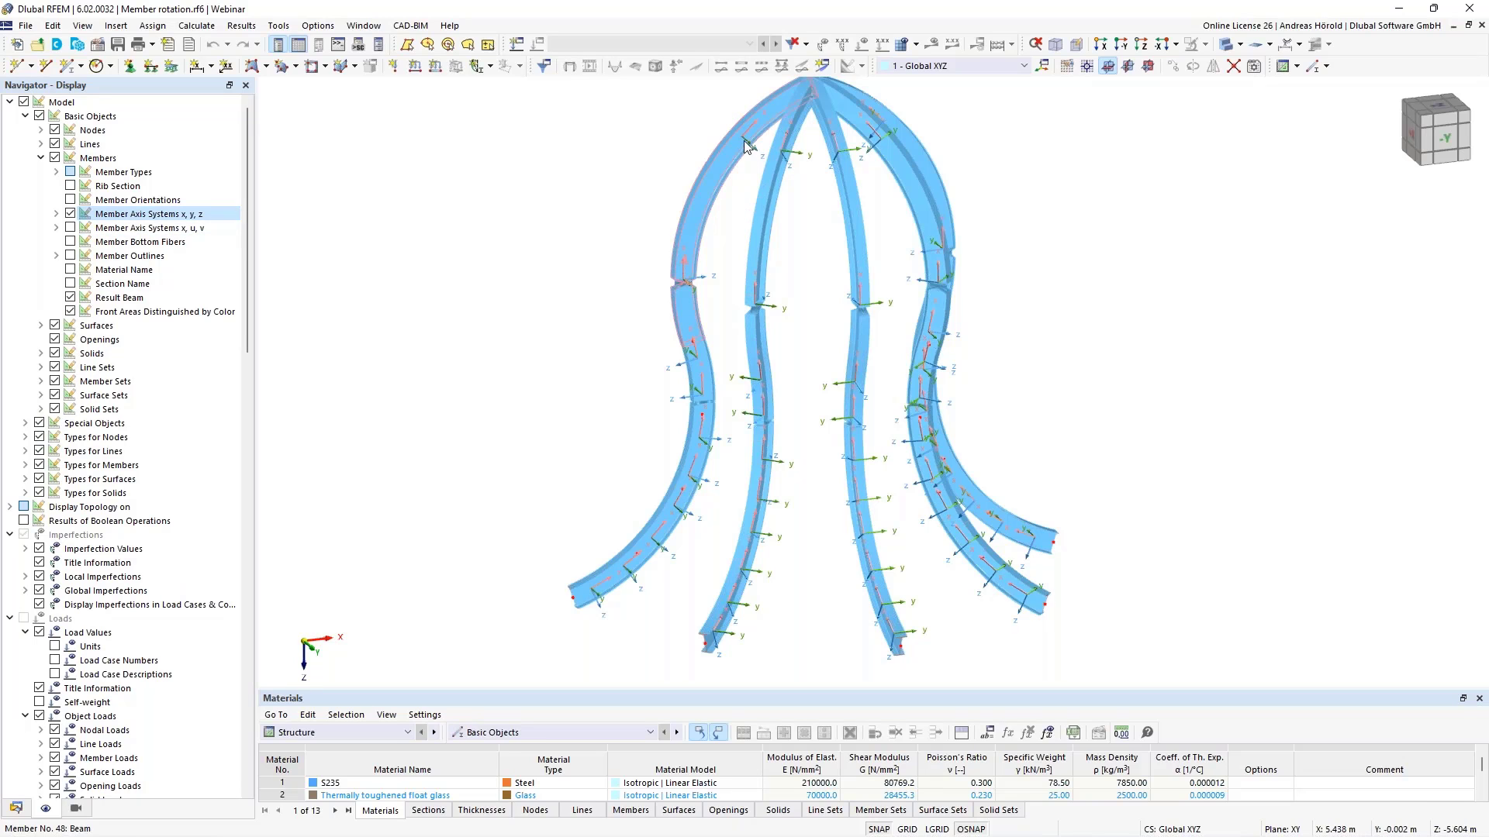
pyautogui.scroll(3, 744, 184)
pyautogui.moveTo(743, 188); pyautogui.dragTo(749, 235, button='middle')
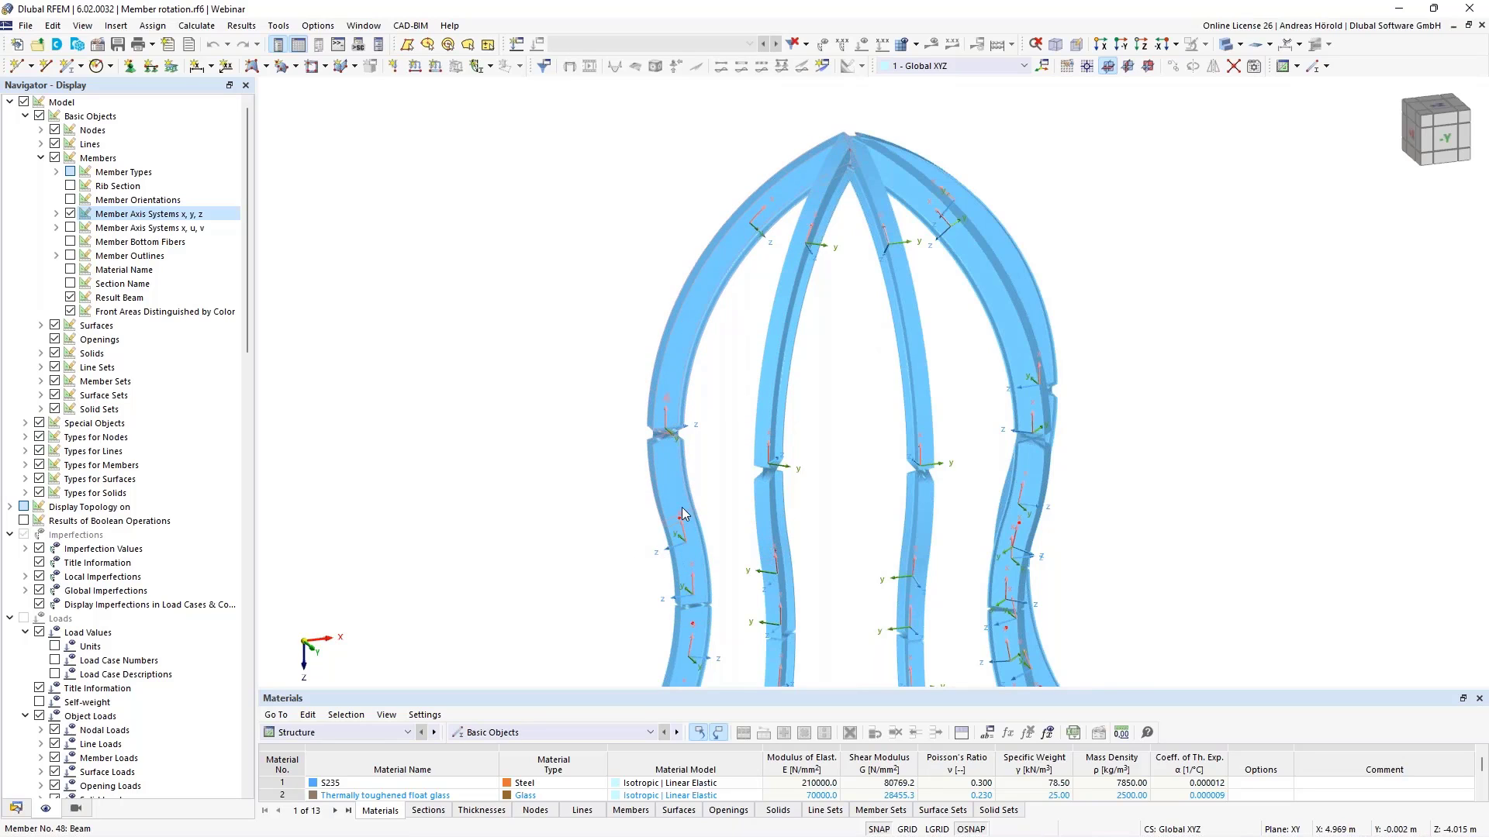
pyautogui.scroll(3, 692, 496)
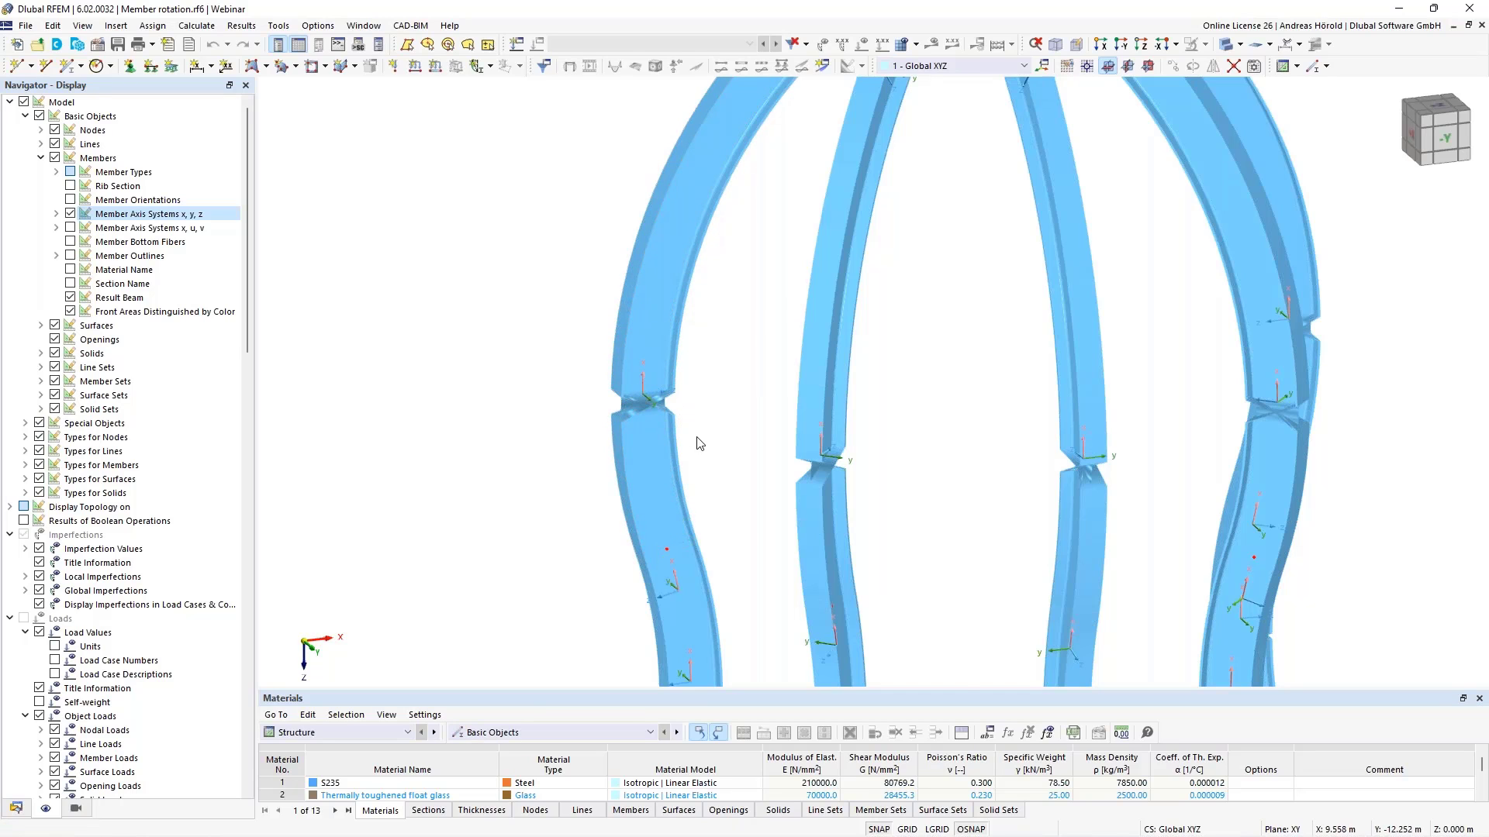
pyautogui.scroll(-5, 698, 444)
pyautogui.moveTo(787, 500); pyautogui.dragTo(808, 414, button='middle')
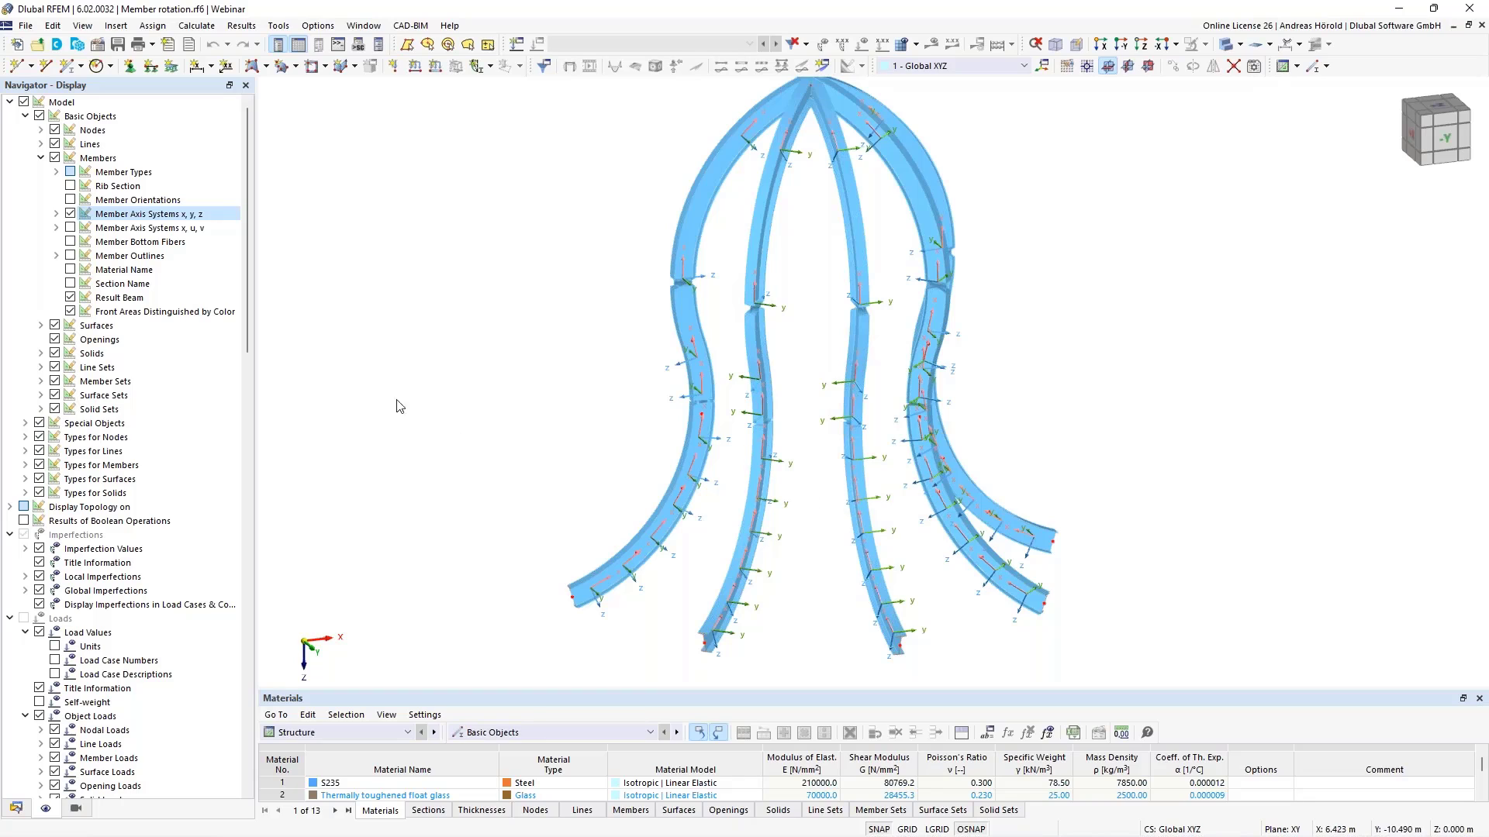
# Step: Create a node between two nodes at 50 % of the distance between the foot nodes of two opposite legs
pyautogui.click(31, 66)
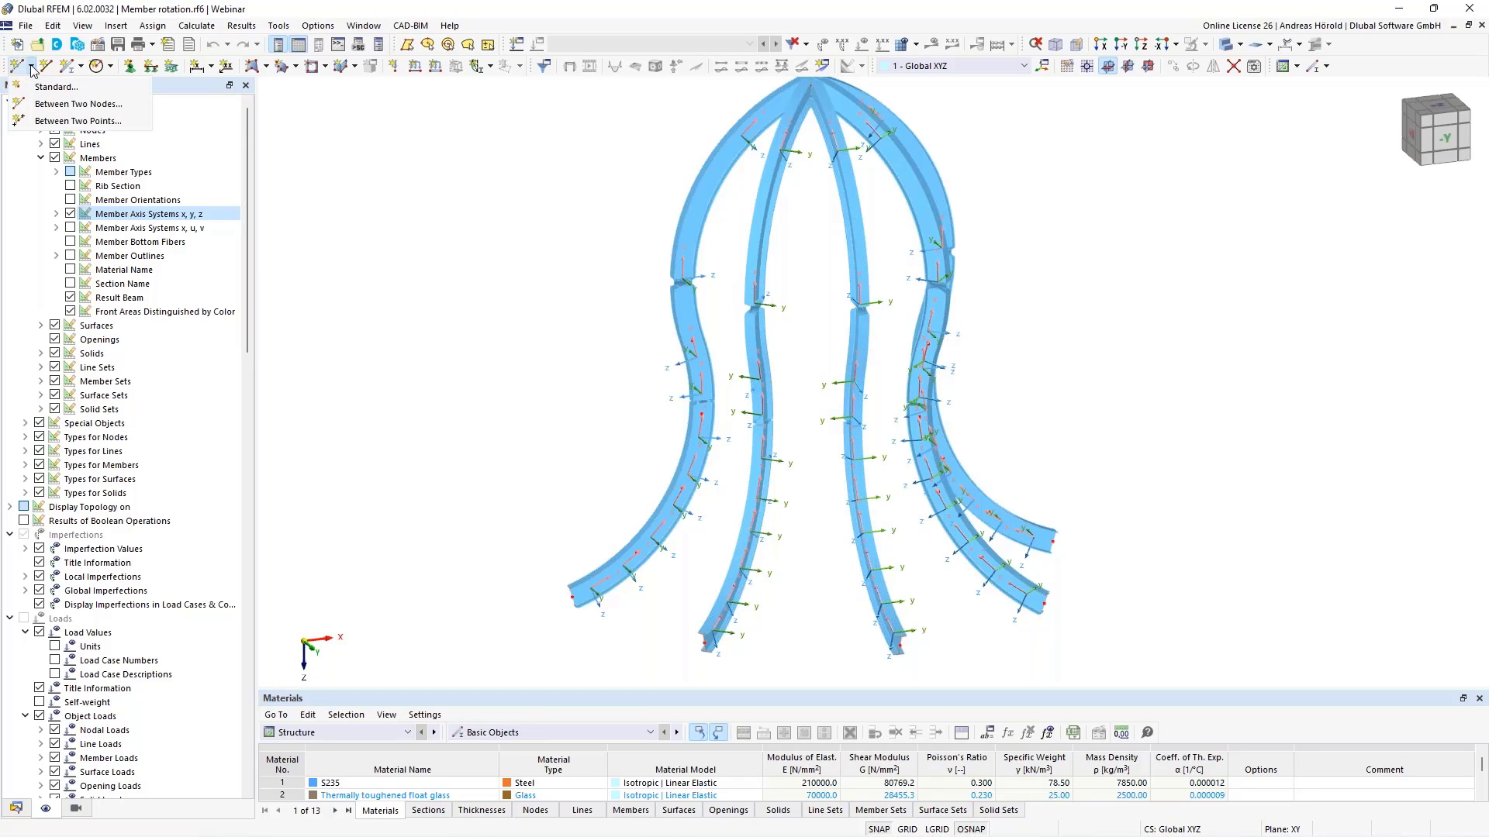
pyautogui.click(69, 105)
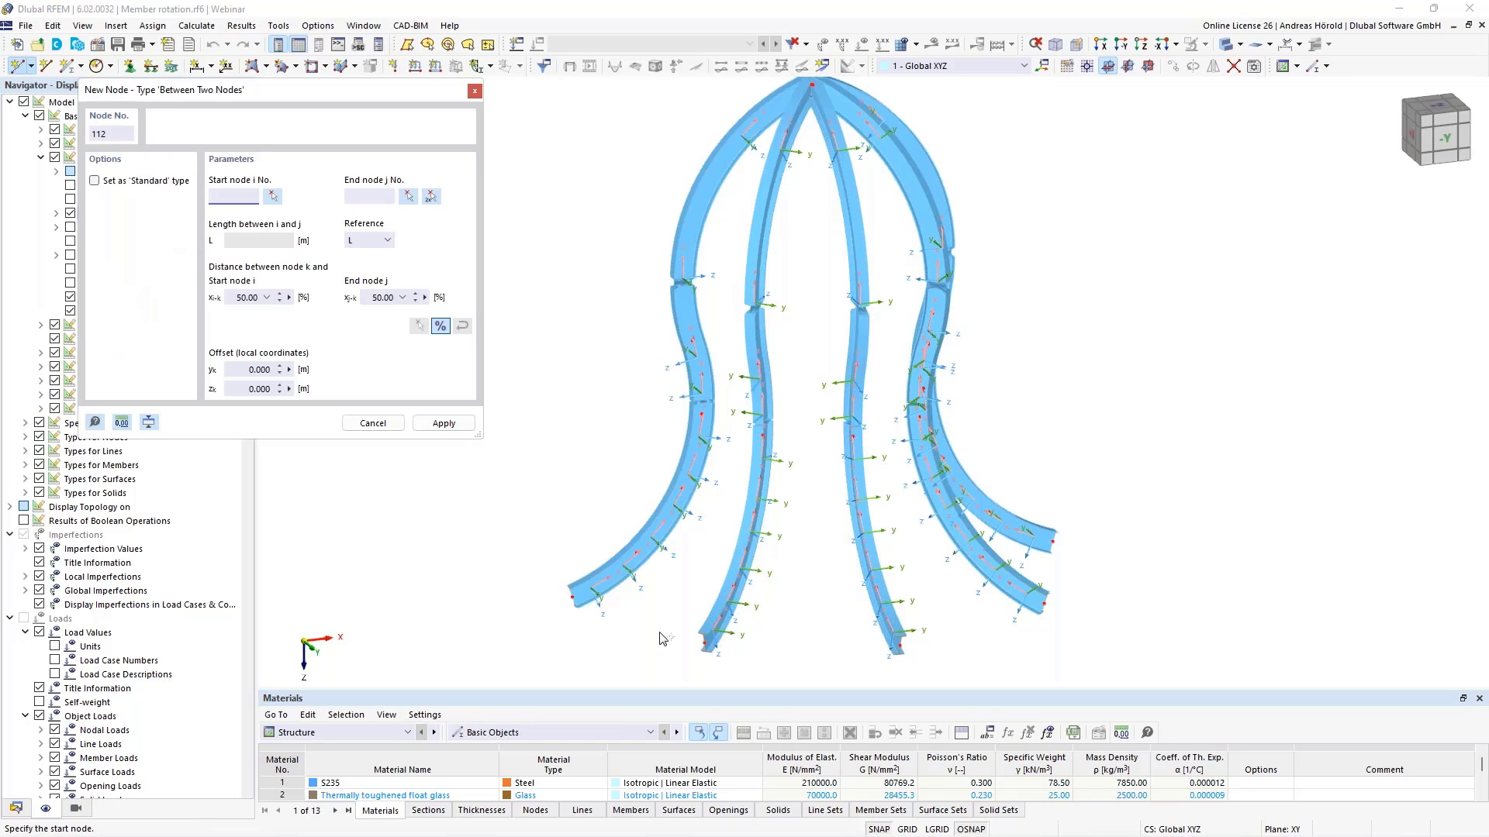
pyautogui.click(572, 597)
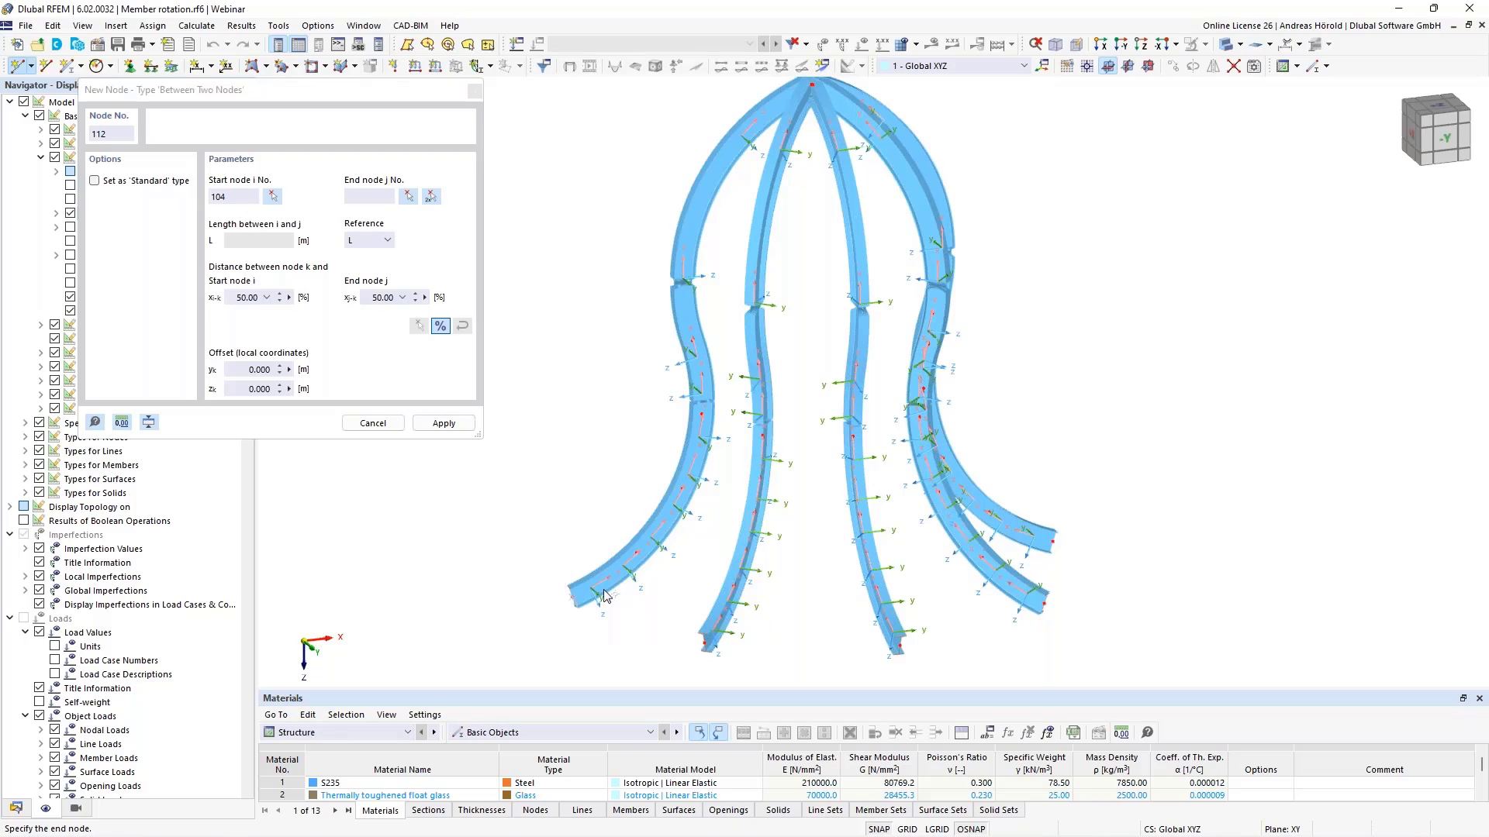
pyautogui.click(1052, 540)
pyautogui.press('Escape')
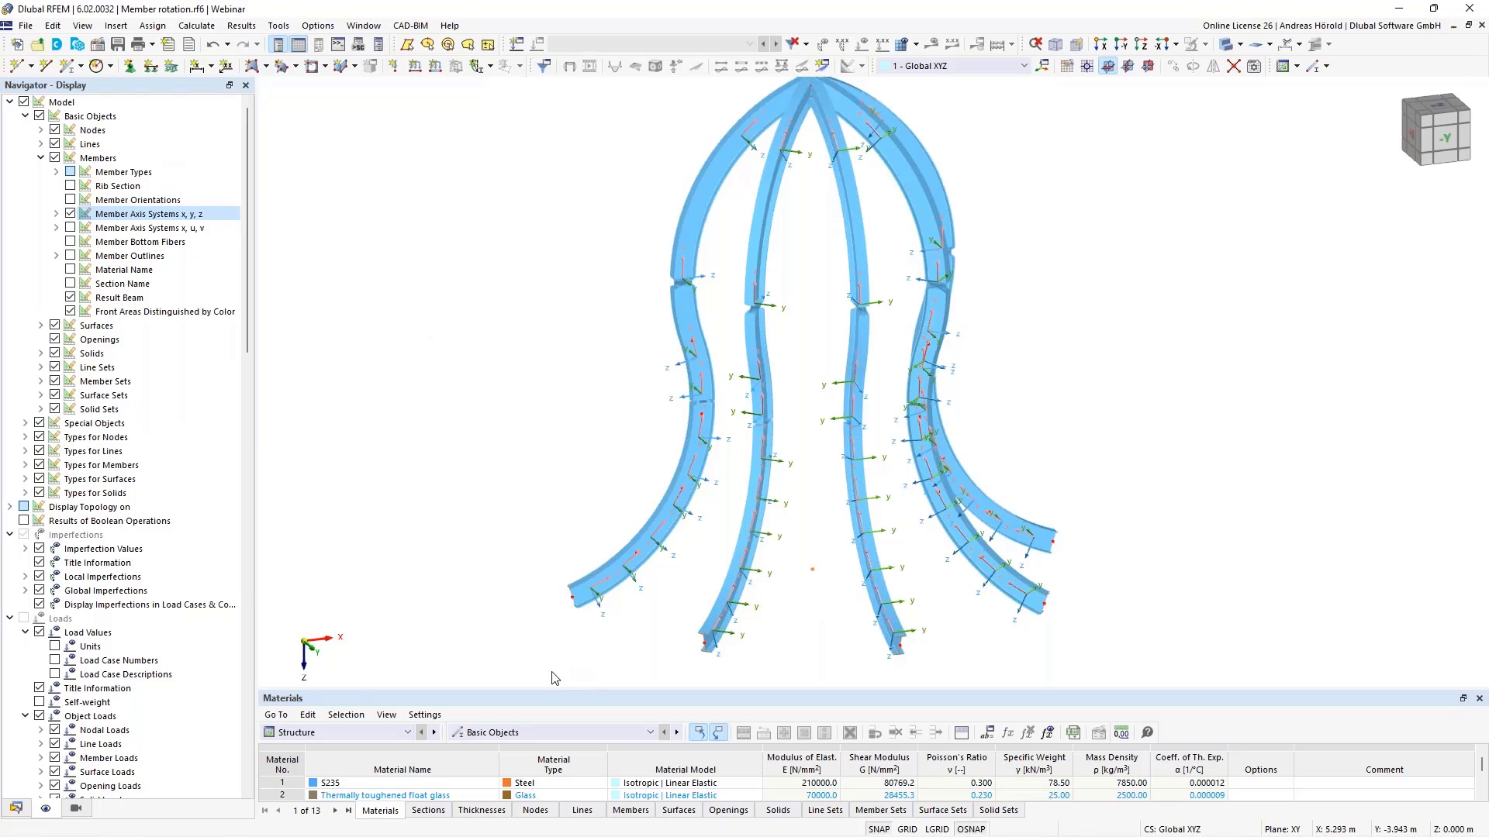
# Step: Select all members of the dome structure, open them for editing and set their member rotation type to Help node
pyautogui.moveTo(527, 673); pyautogui.dragTo(1127, 104)
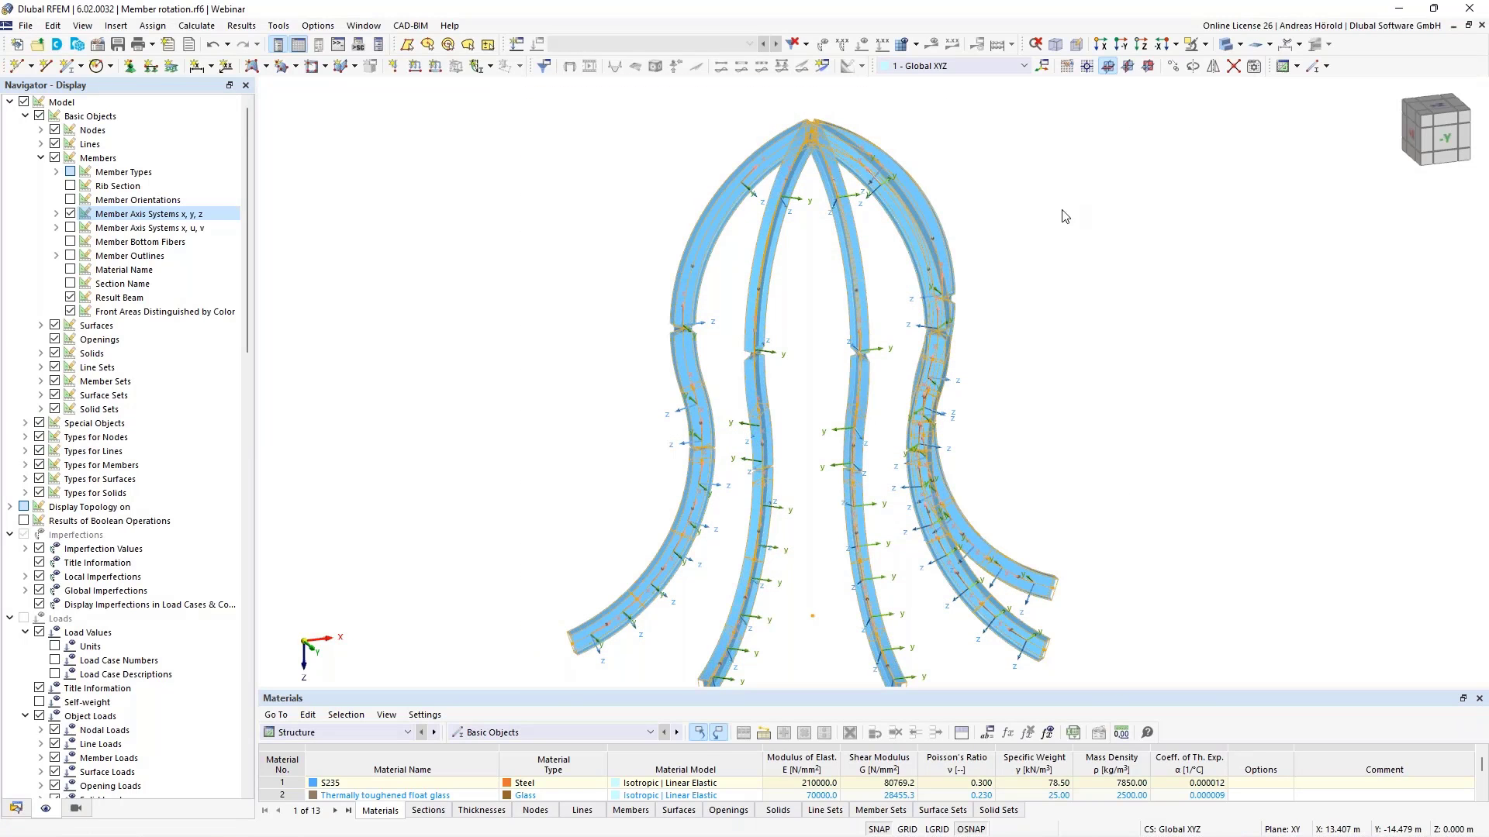
pyautogui.doubleClick(920, 249)
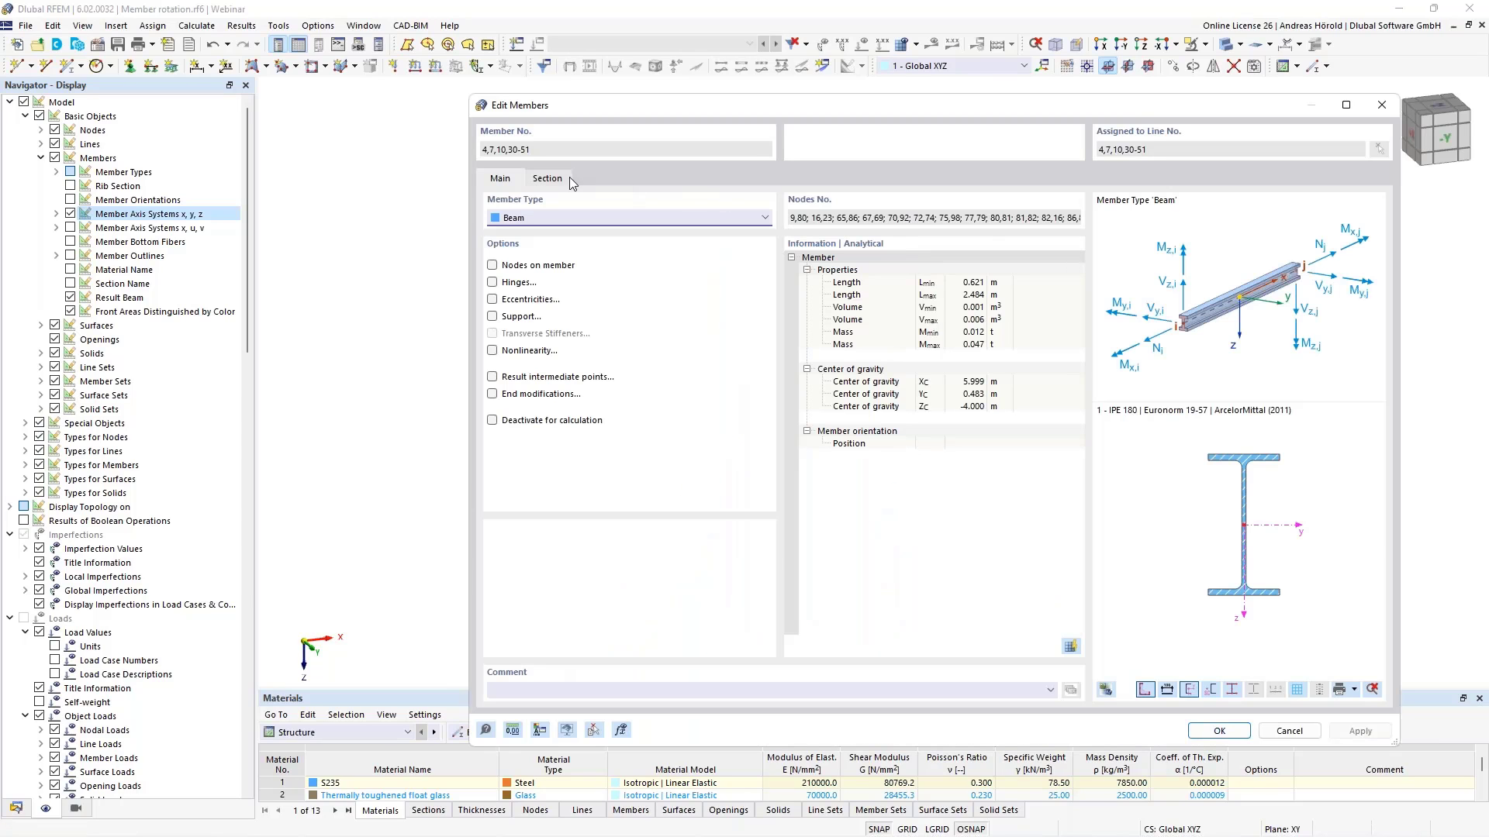
pyautogui.click(548, 179)
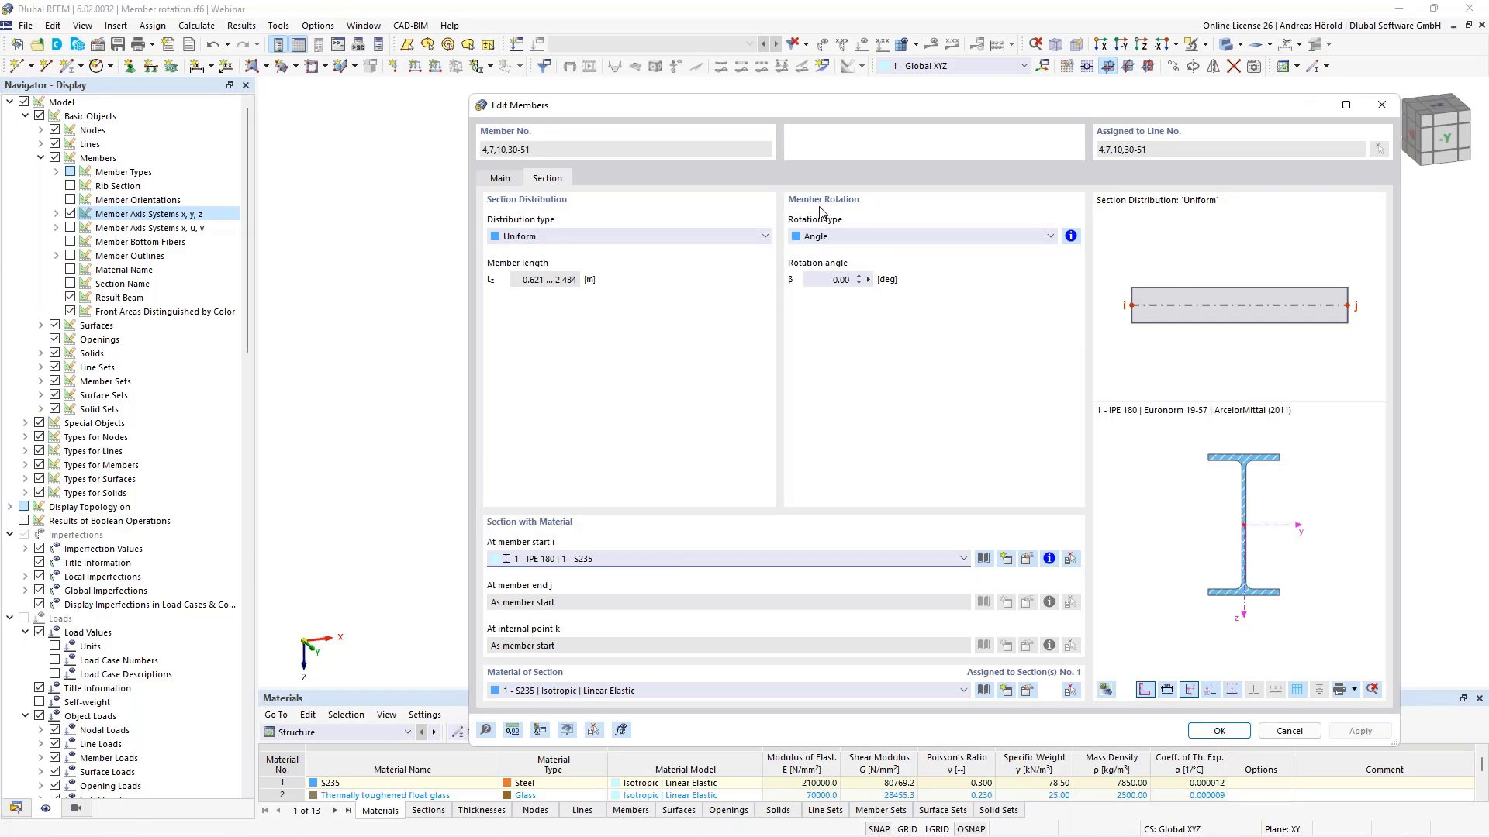
pyautogui.click(837, 237)
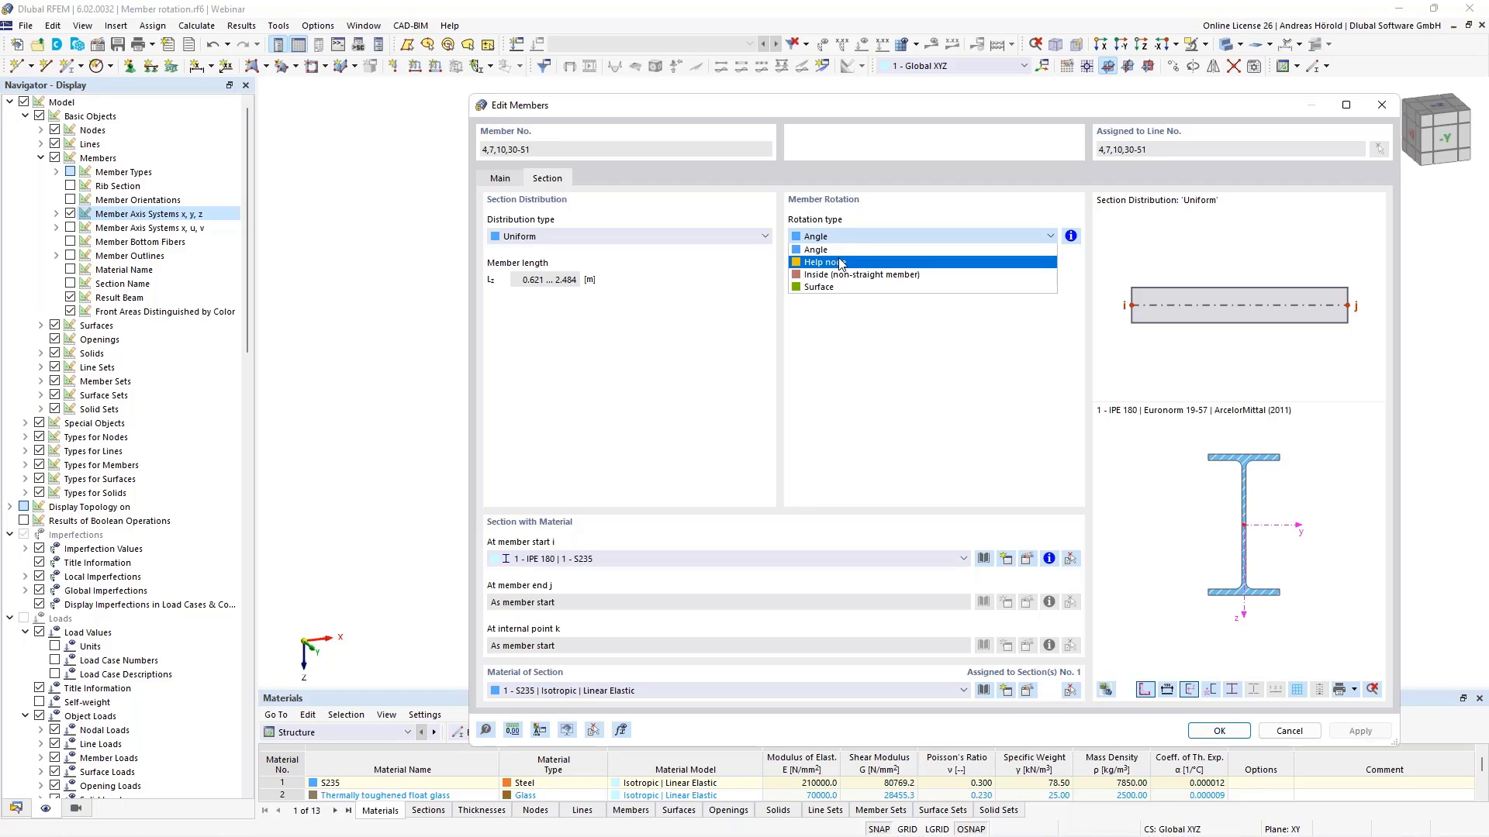
pyautogui.click(839, 263)
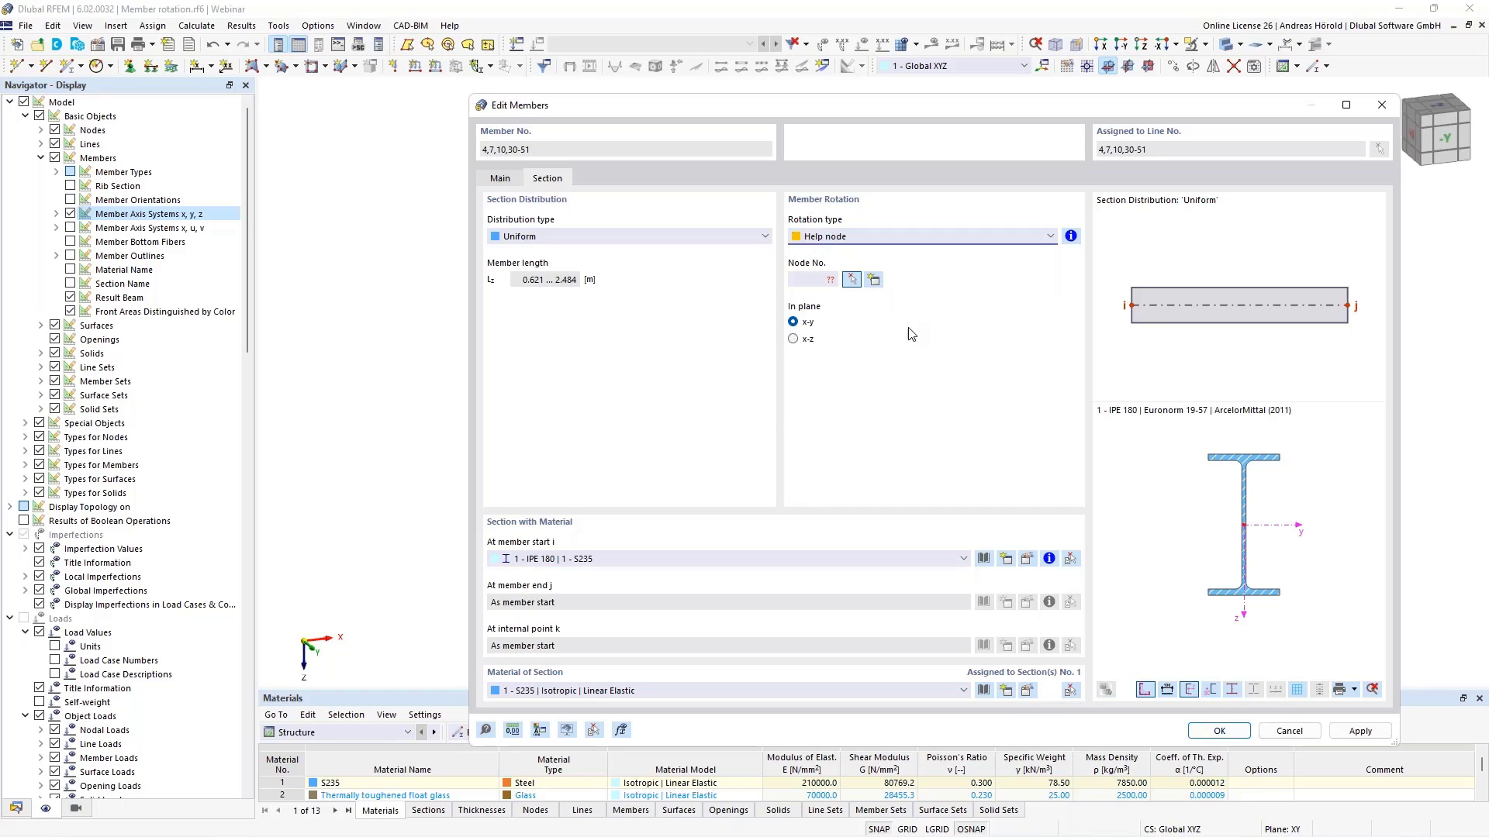
# Step: Orient the members' x-z plane towards the midpoint node between the opposite legs' feet and apply the rotation
pyautogui.click(792, 339)
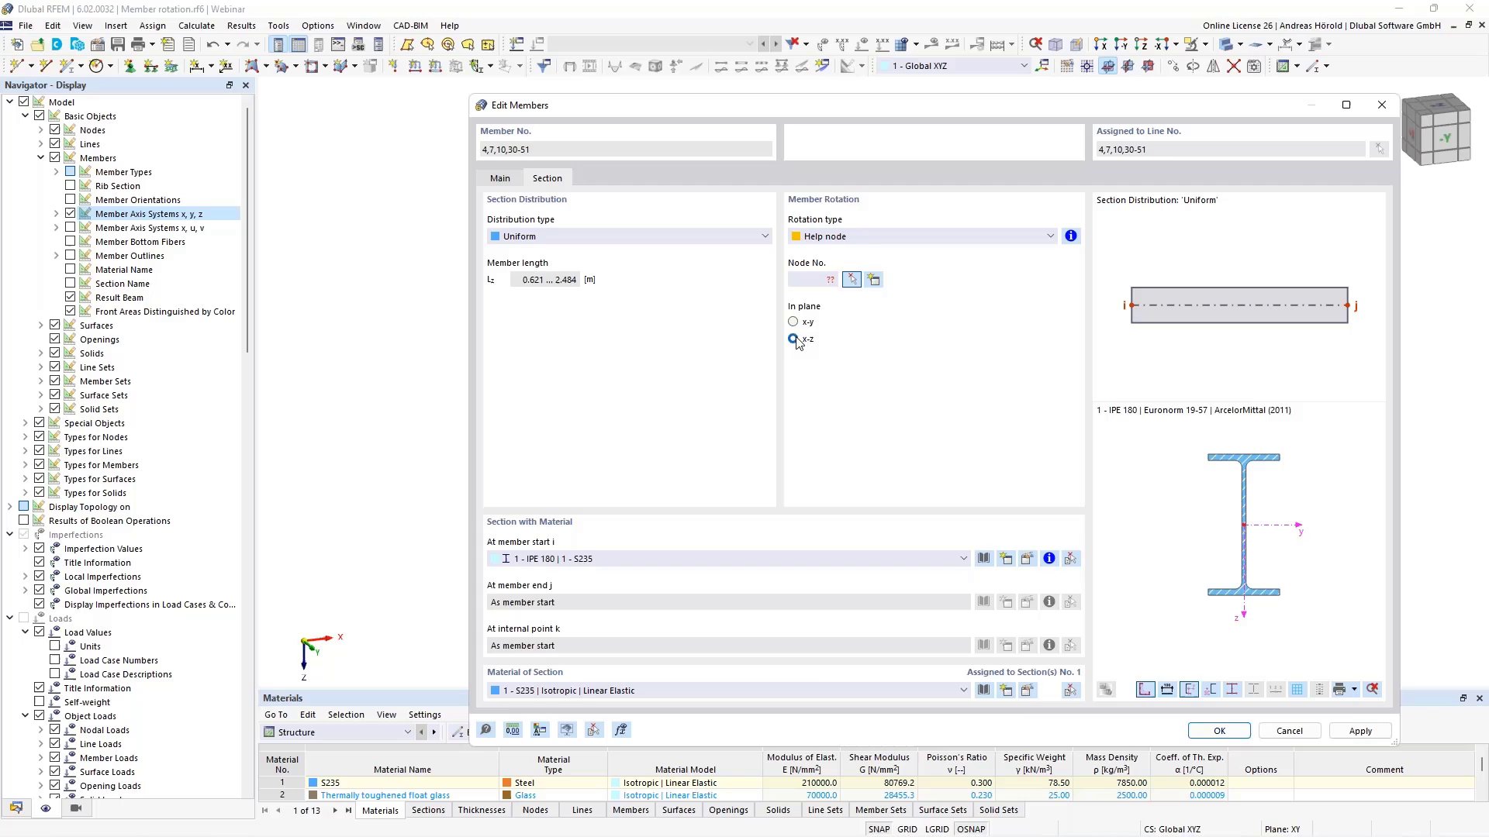
pyautogui.click(852, 280)
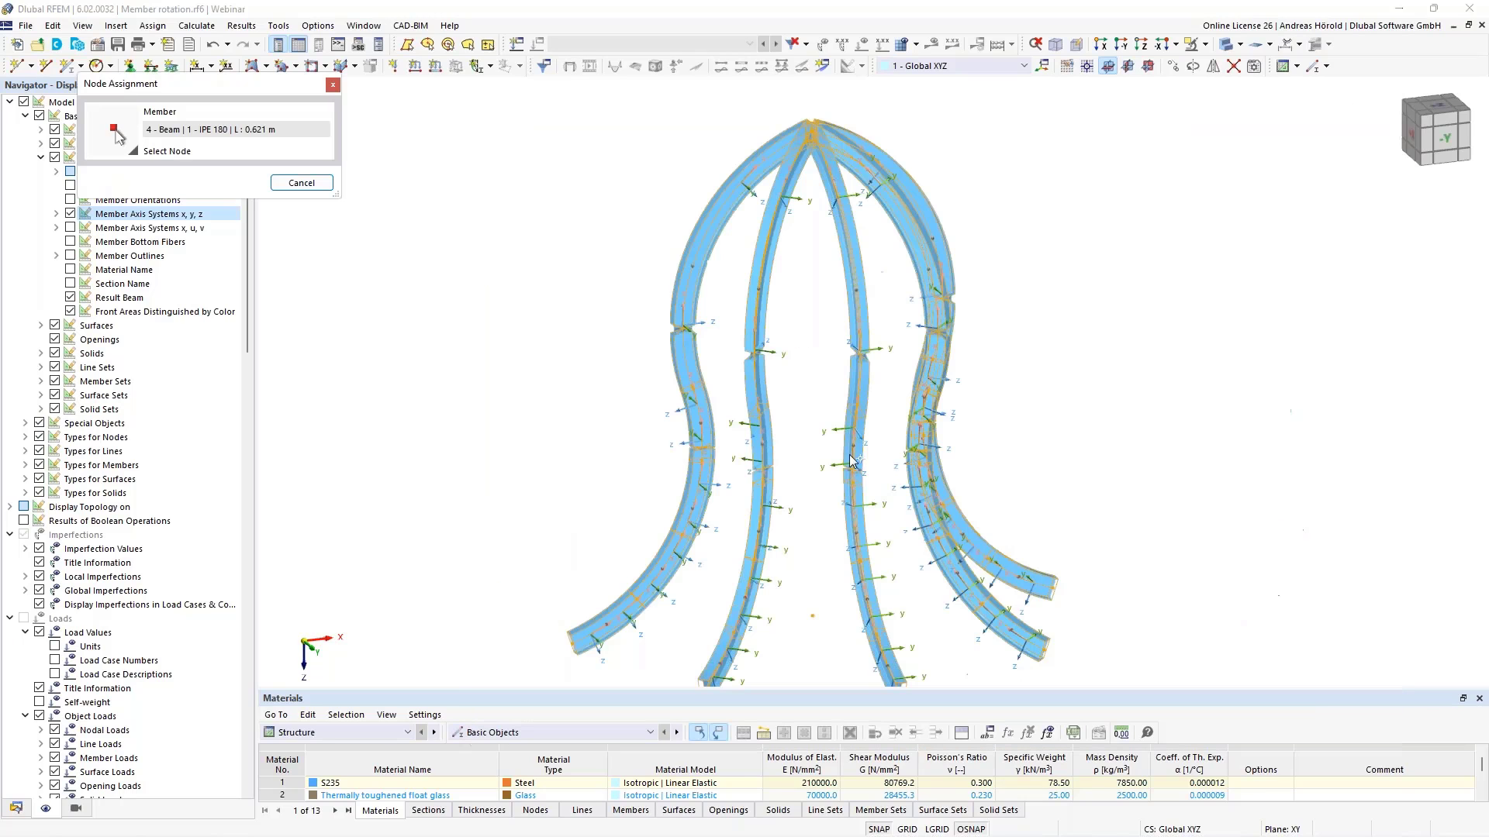
pyautogui.click(813, 616)
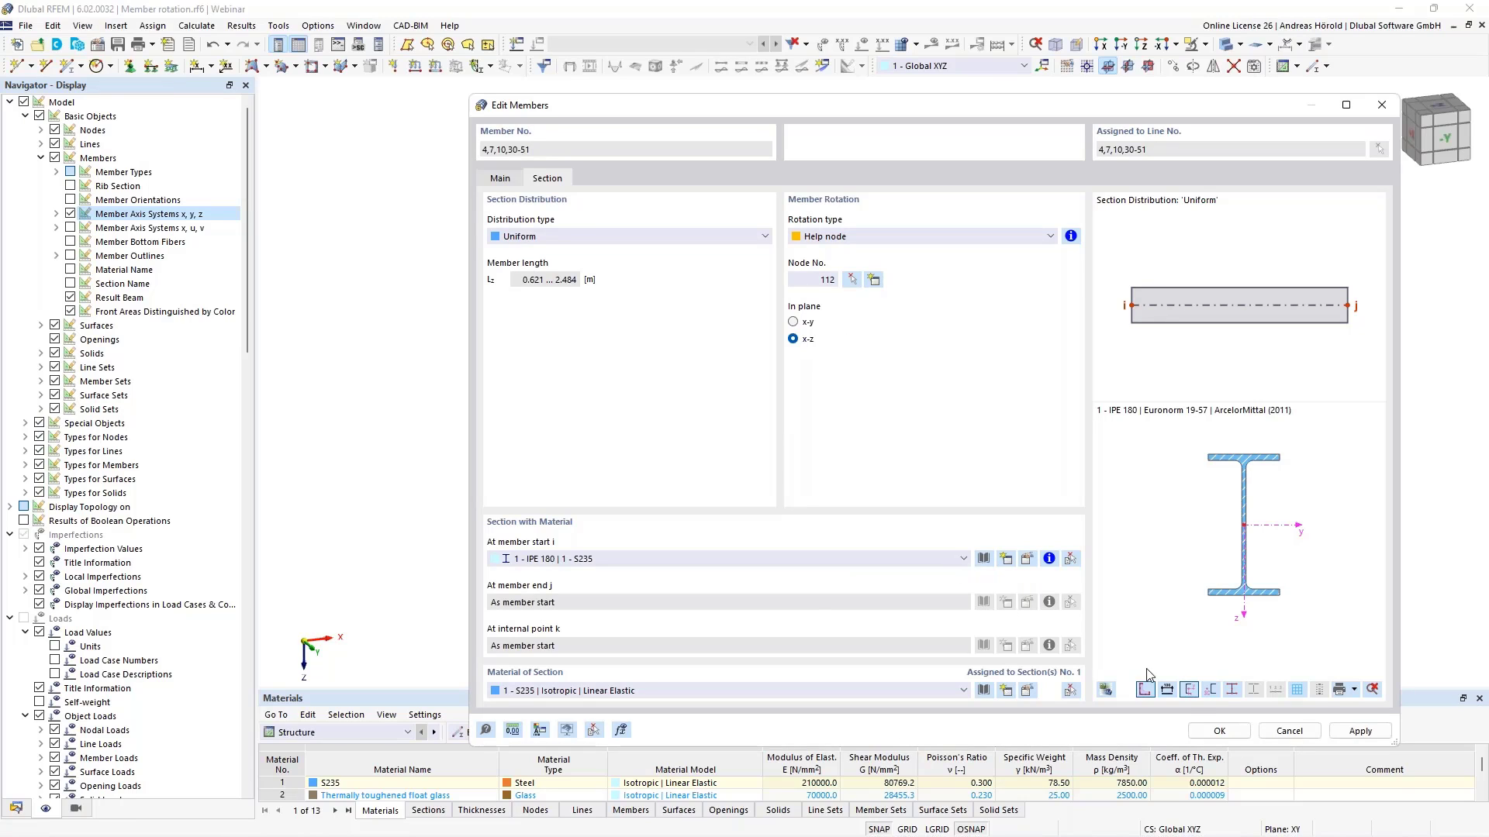
pyautogui.click(1218, 732)
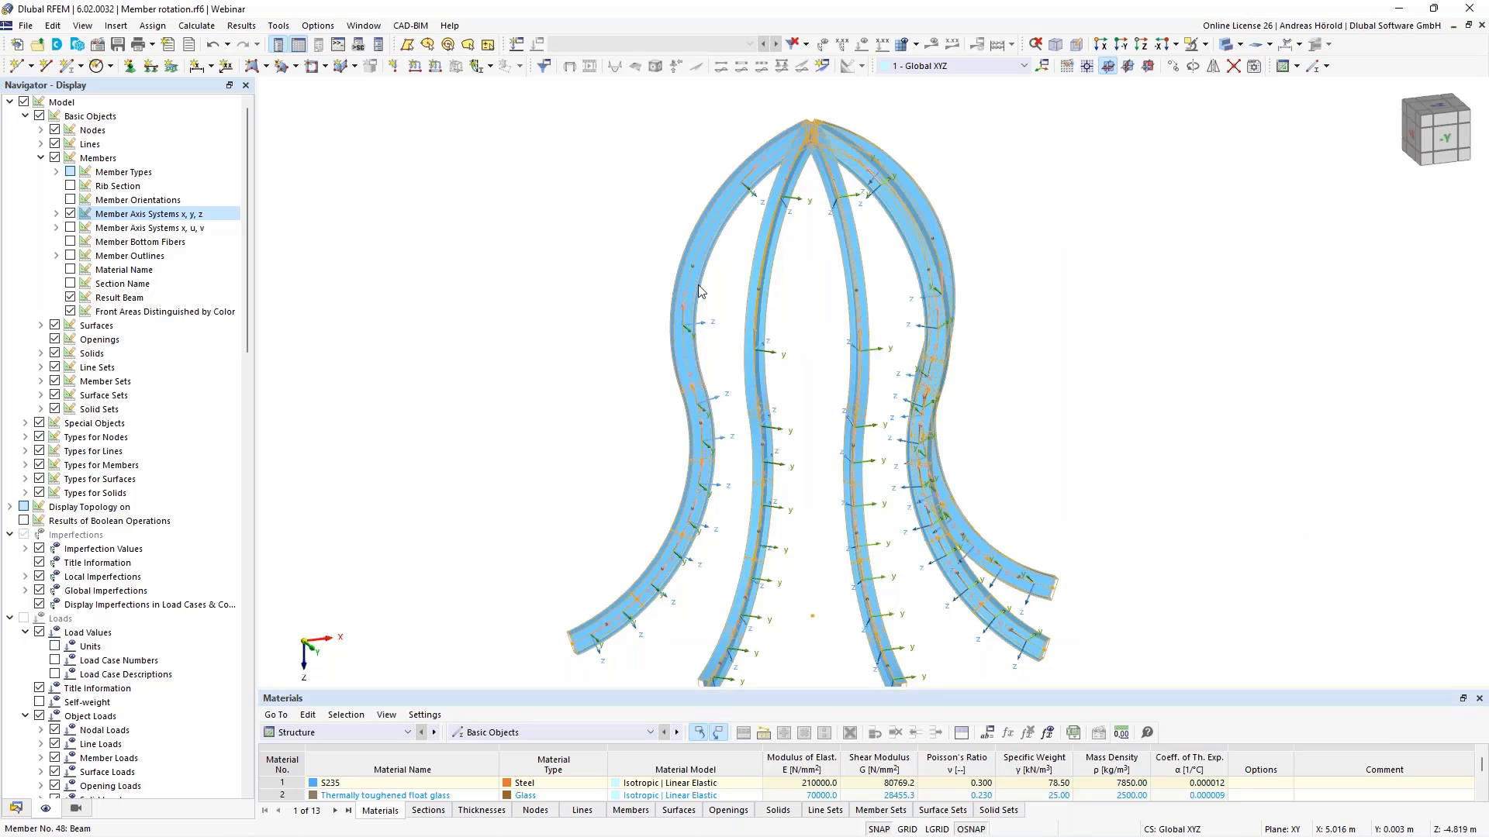
pyautogui.scroll(5, 693, 447)
pyautogui.scroll(-1, 692, 435)
pyautogui.scroll(1, 693, 434)
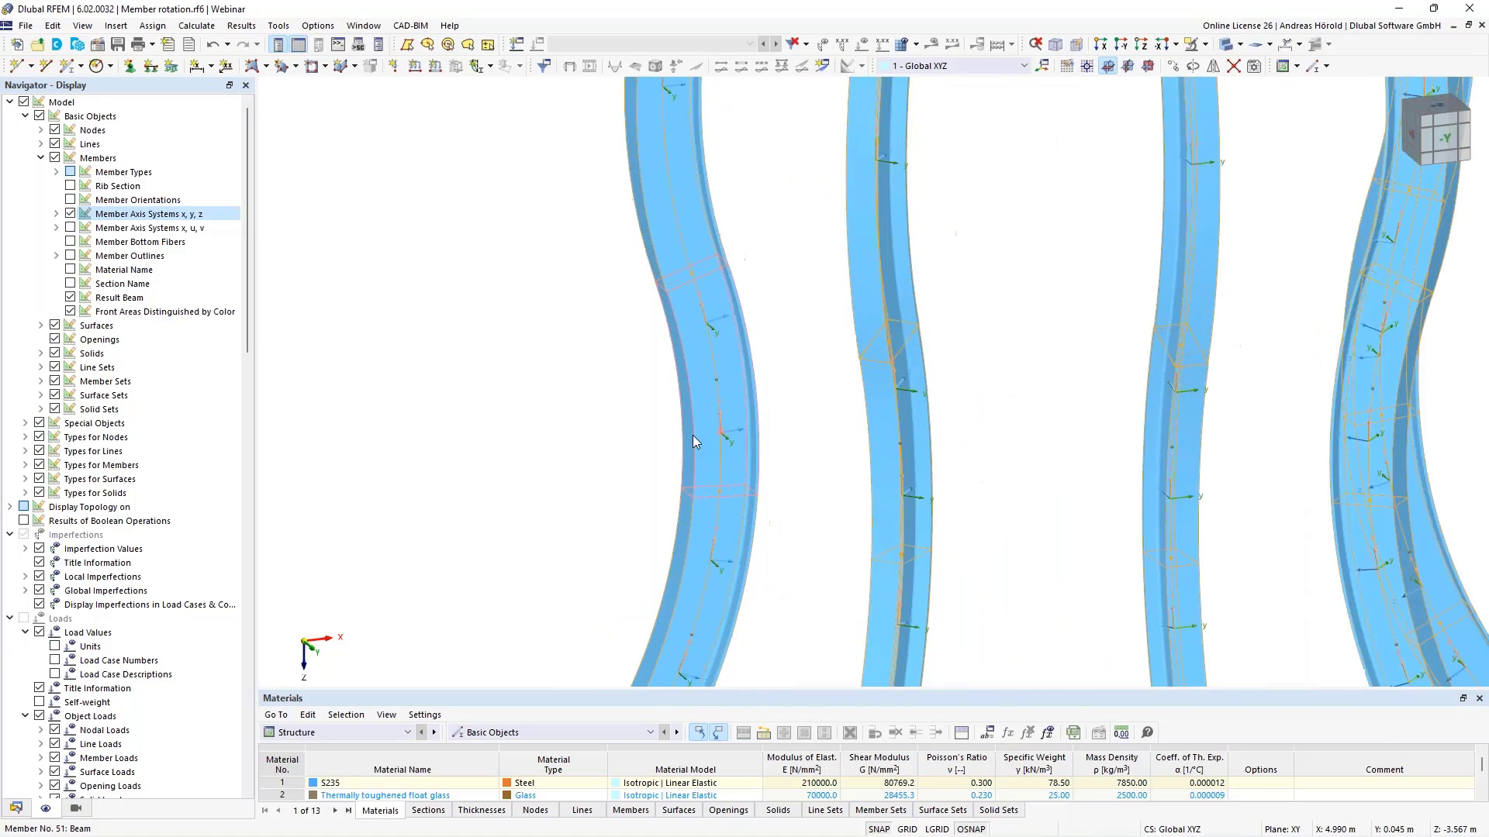
pyautogui.scroll(-5, 693, 435)
pyautogui.scroll(-1, 692, 435)
pyautogui.scroll(1, 692, 435)
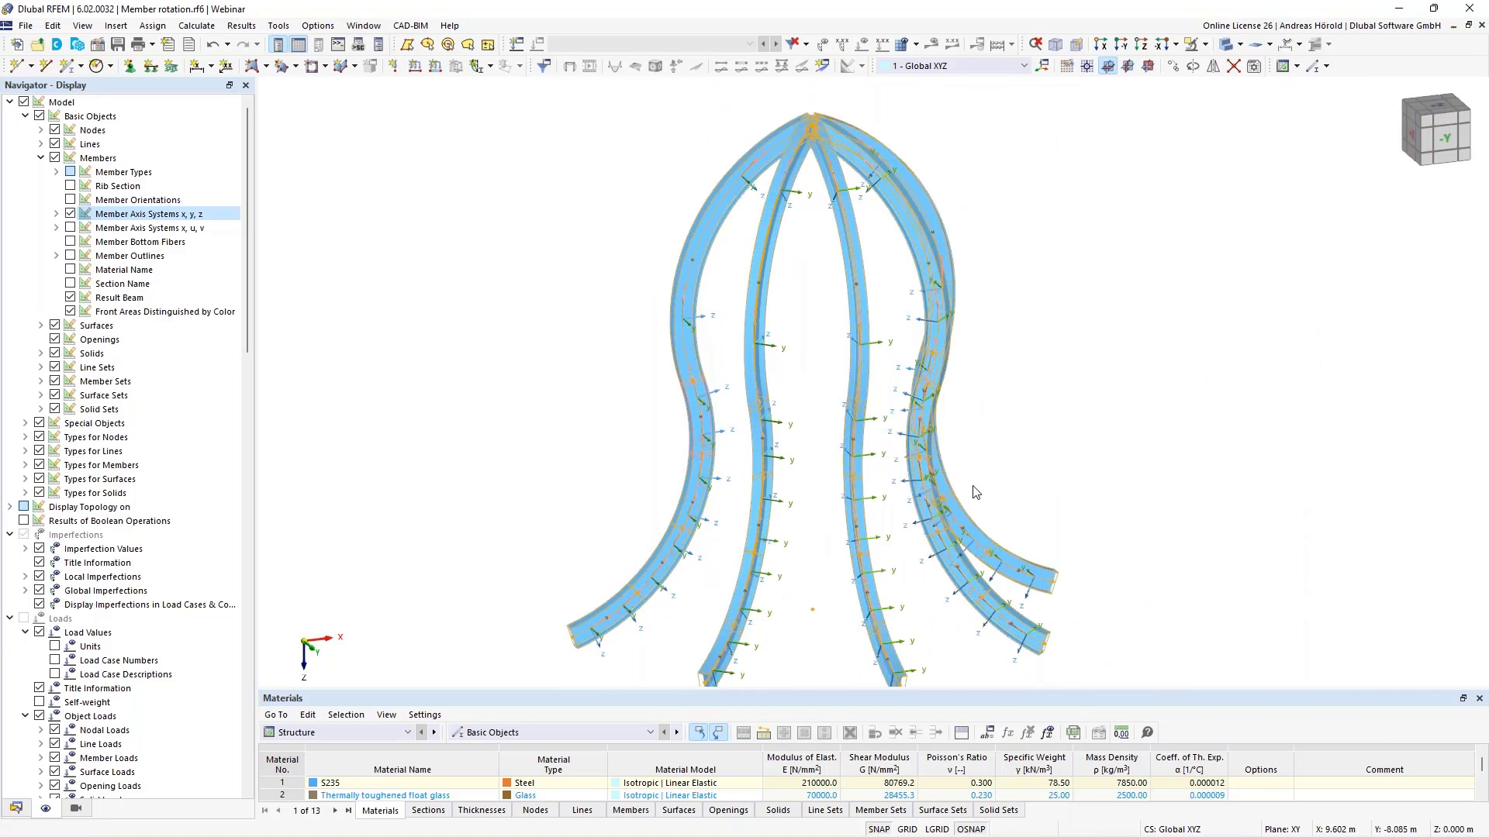
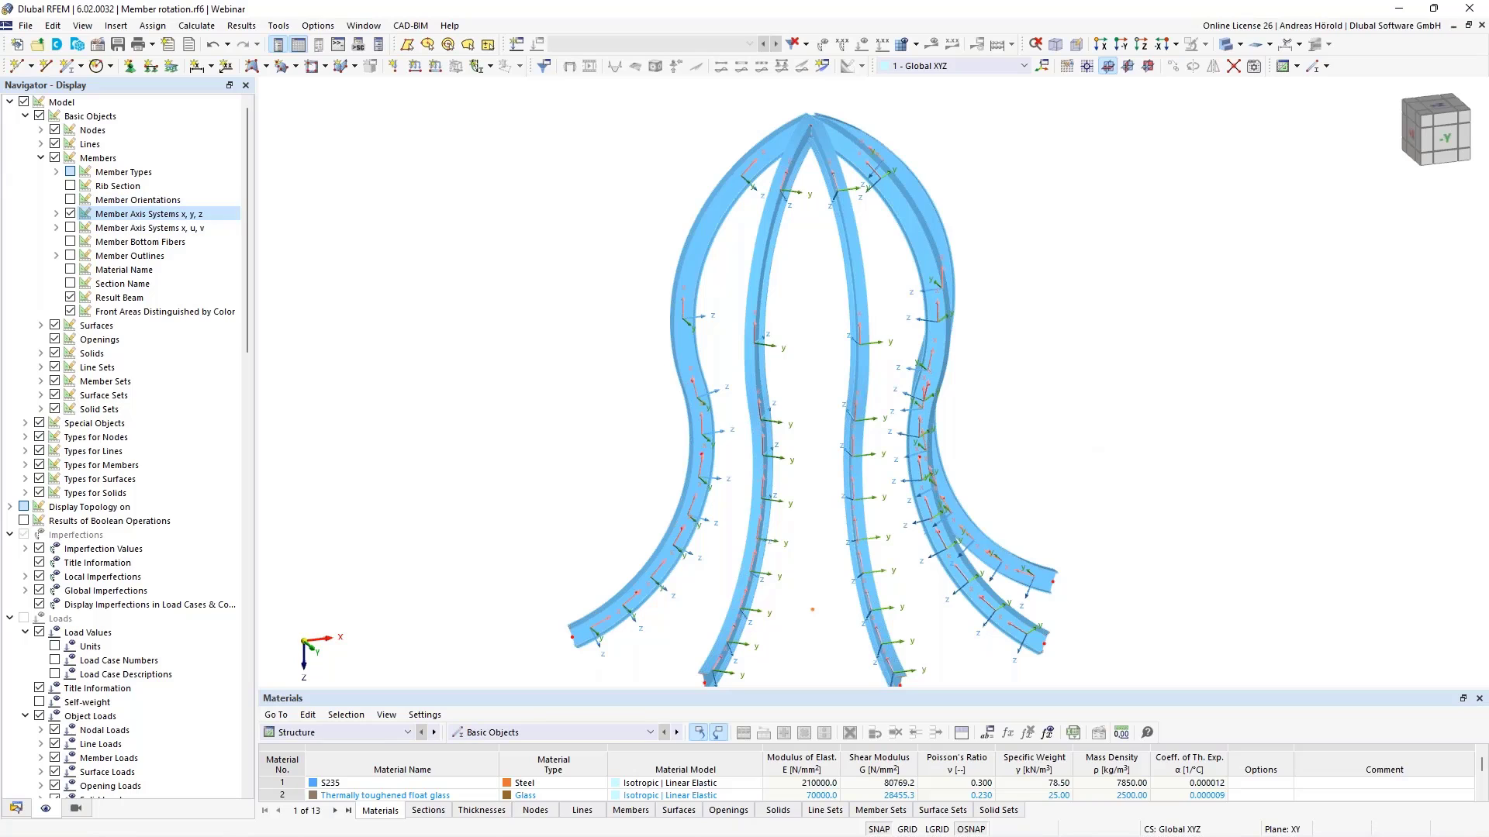
# Step: Review the file formats available for exporting and importing models
pyautogui.click(26, 26)
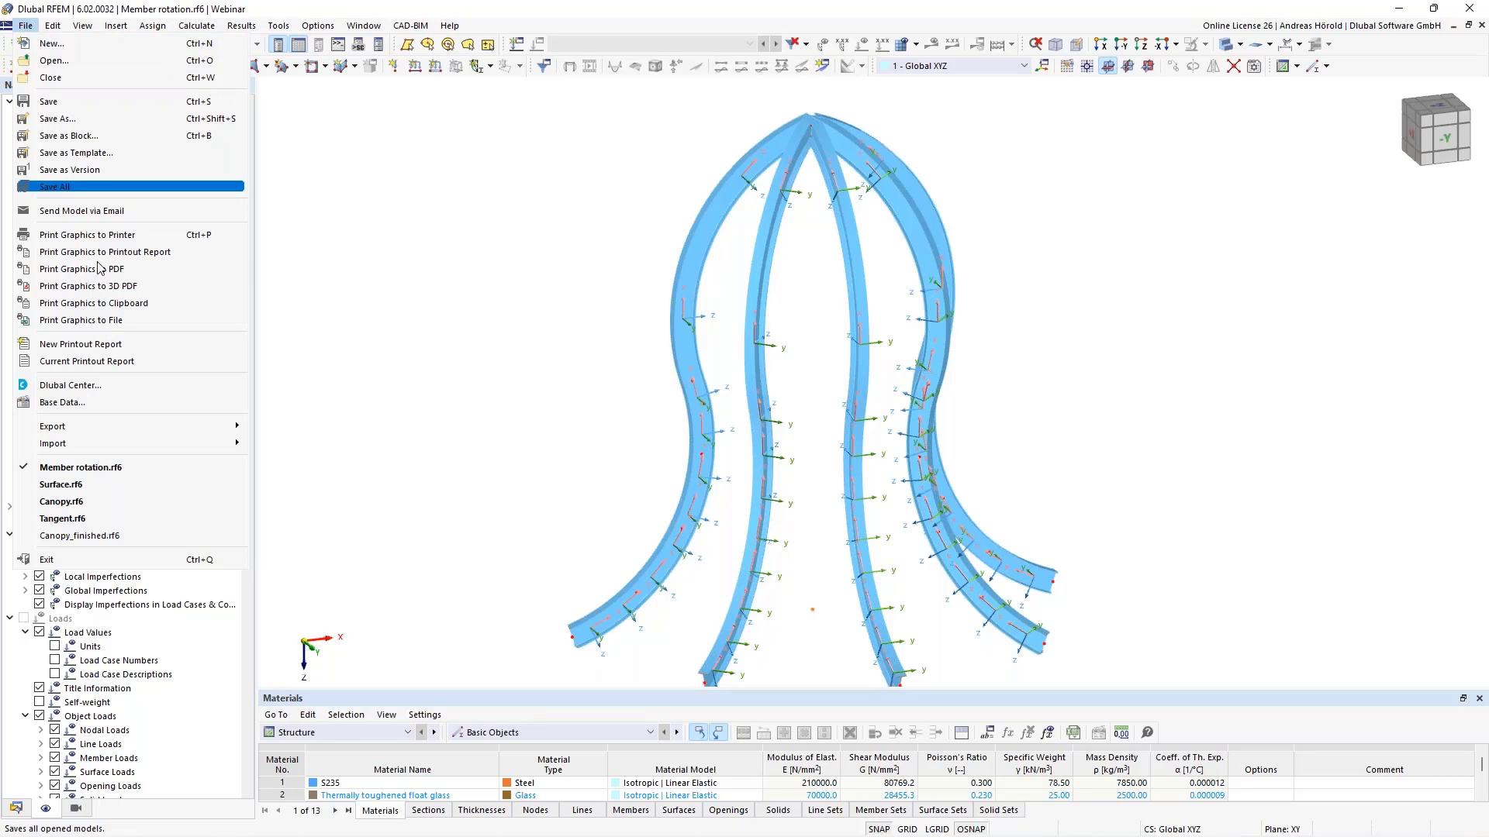
pyautogui.moveTo(140, 427)
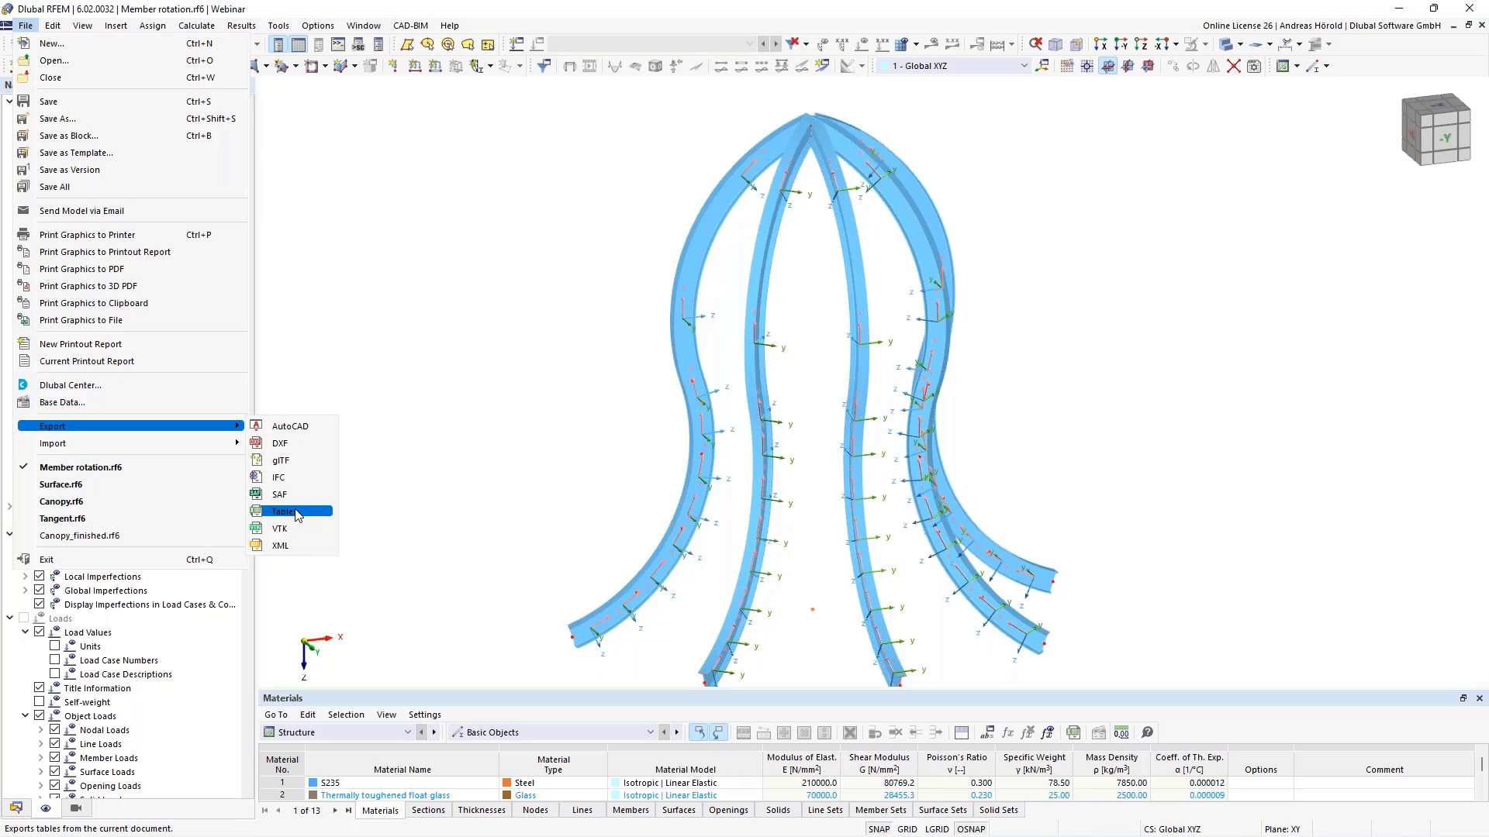
pyautogui.moveTo(180, 446)
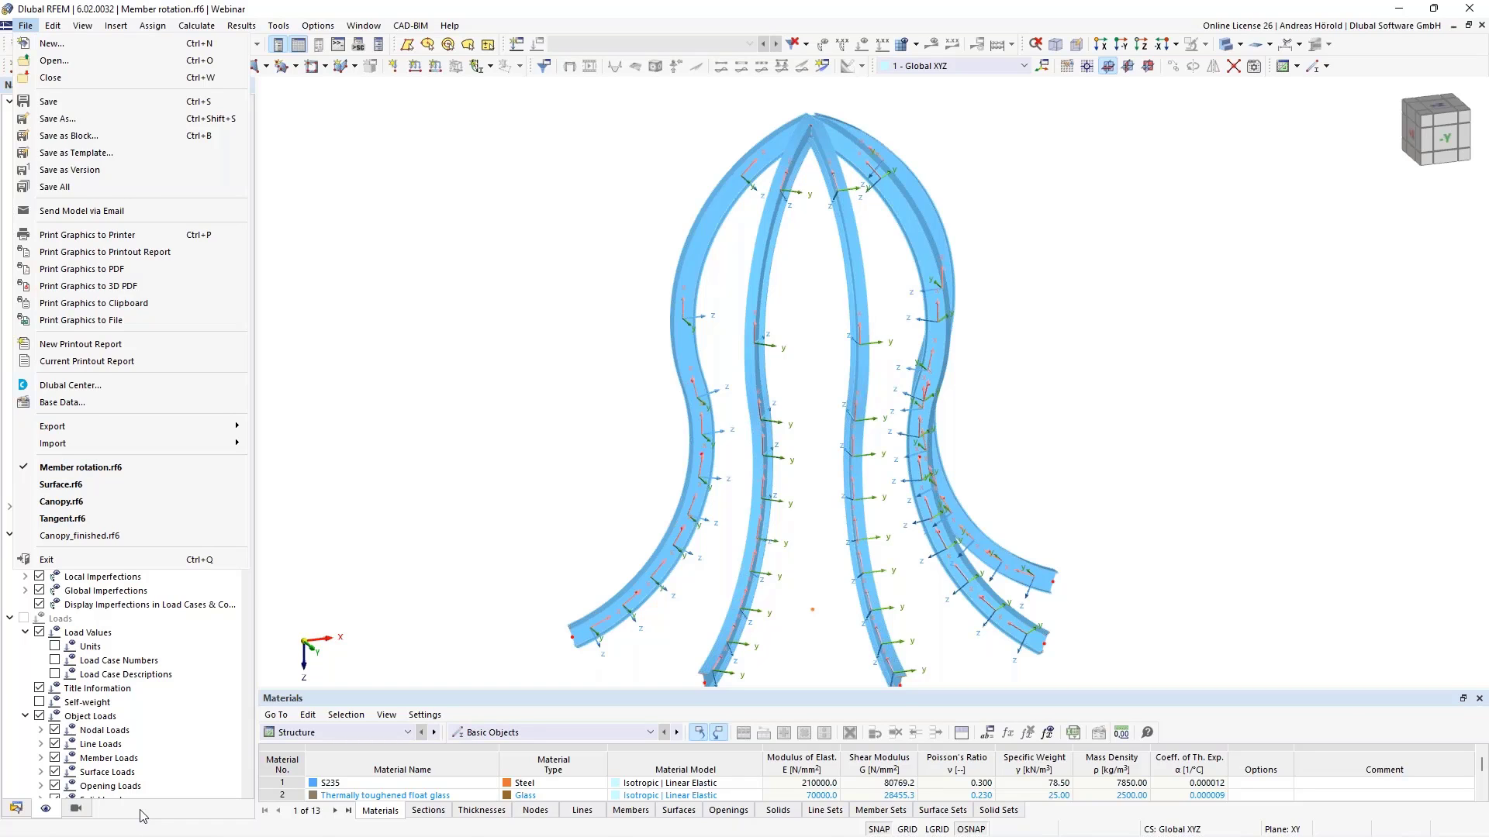
pyautogui.click(193, 828)
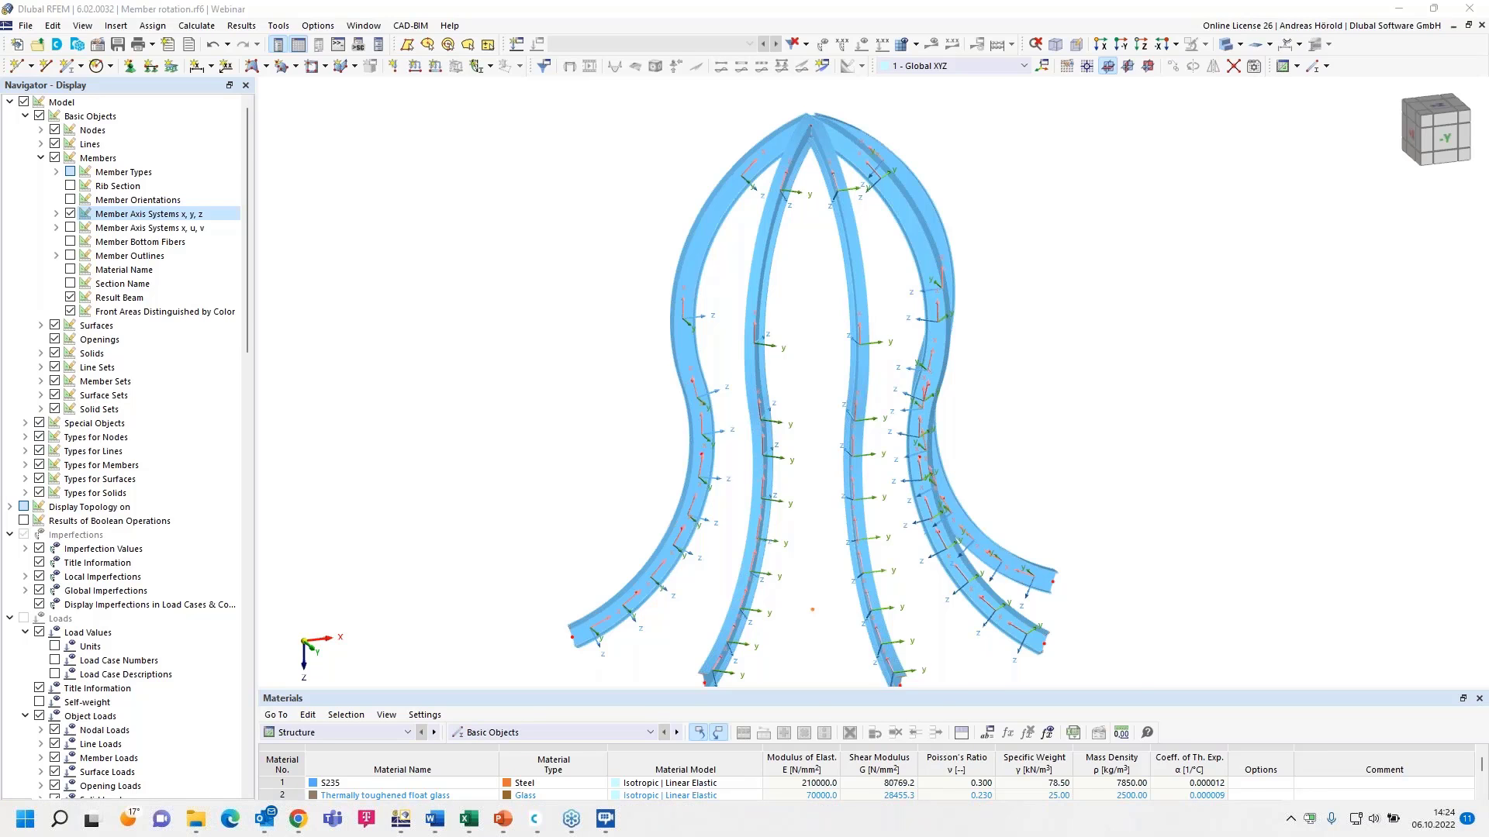
# Step: Switch to the Dlubal website in Chrome, open the Frequently Asked Questions page and search its full text for excel
pyautogui.click(298, 818)
pyautogui.moveTo(627, 202)
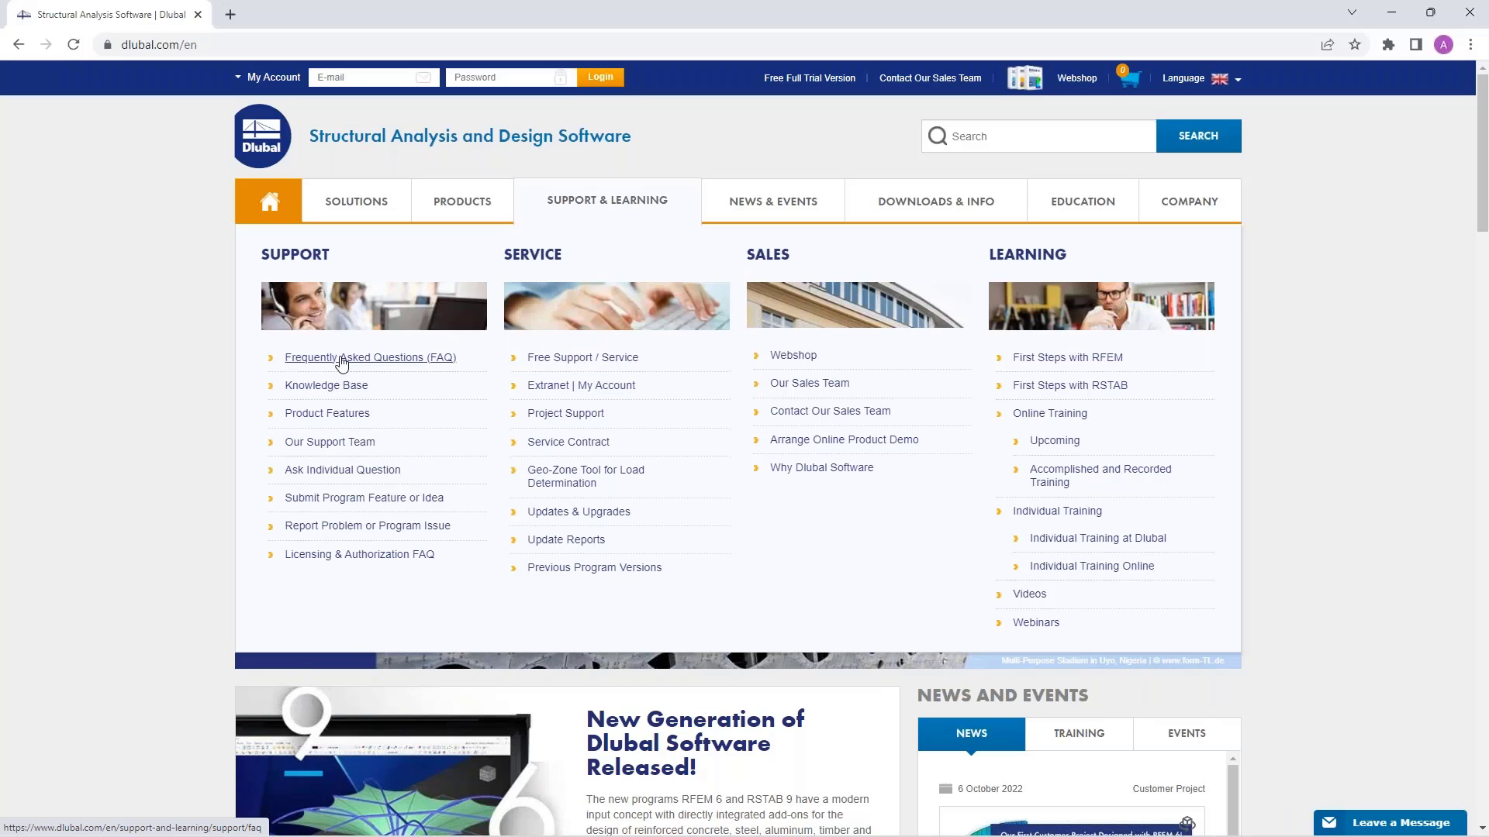
pyautogui.click(341, 360)
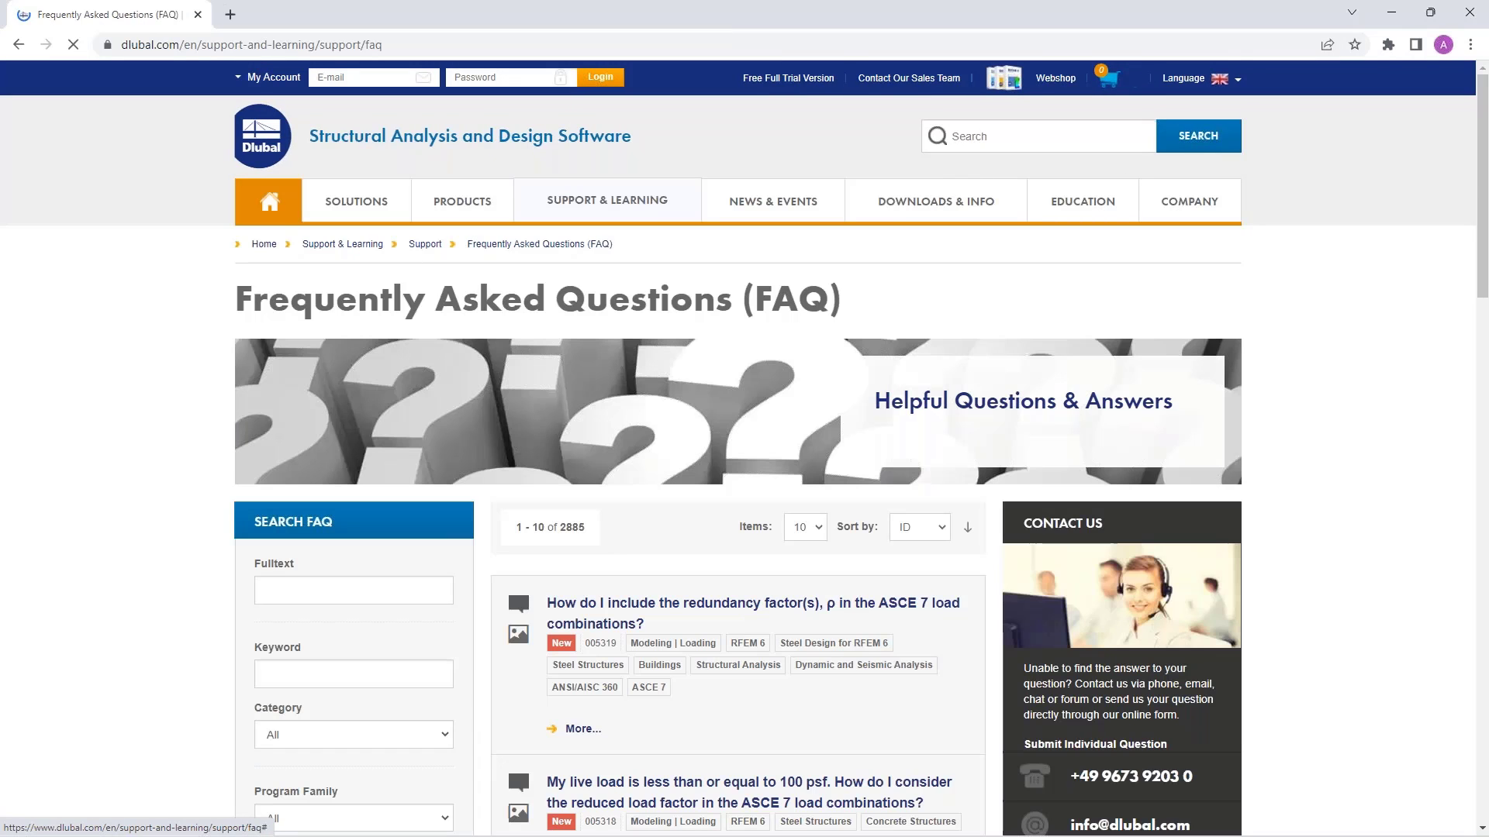
pyautogui.click(322, 595)
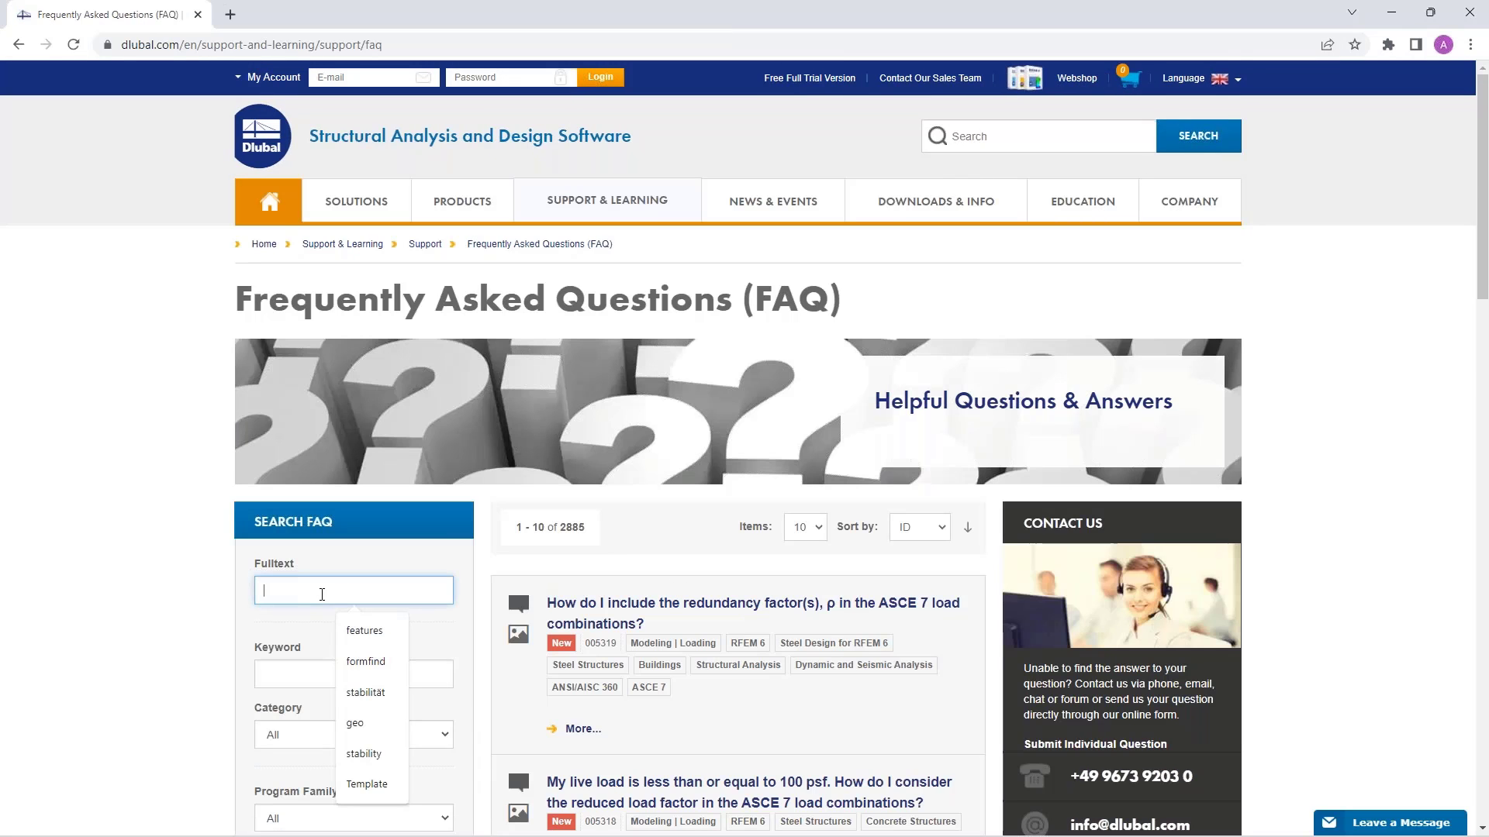
pyautogui.write('ex')
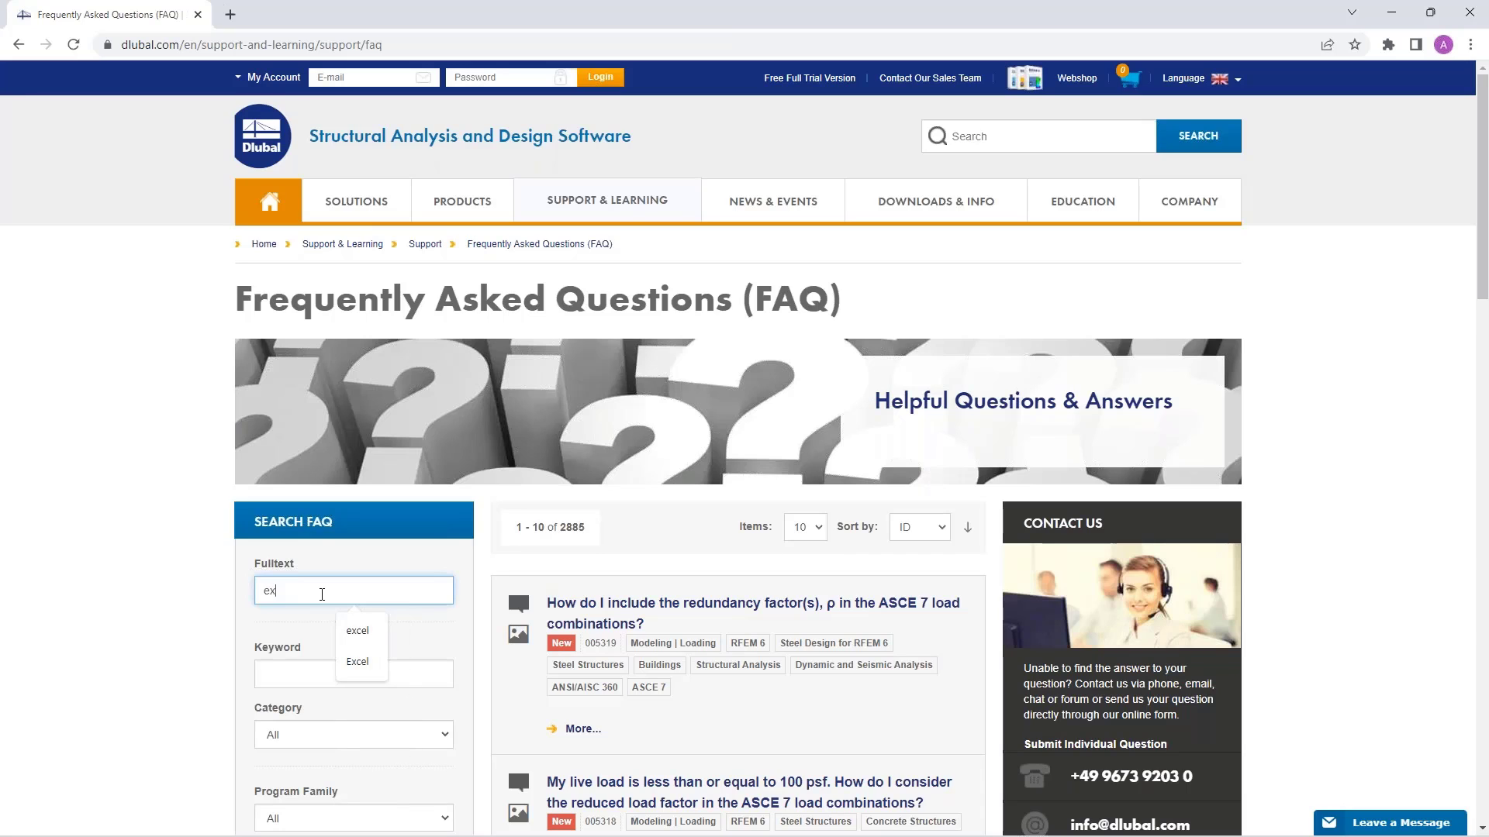
pyautogui.write('cel')
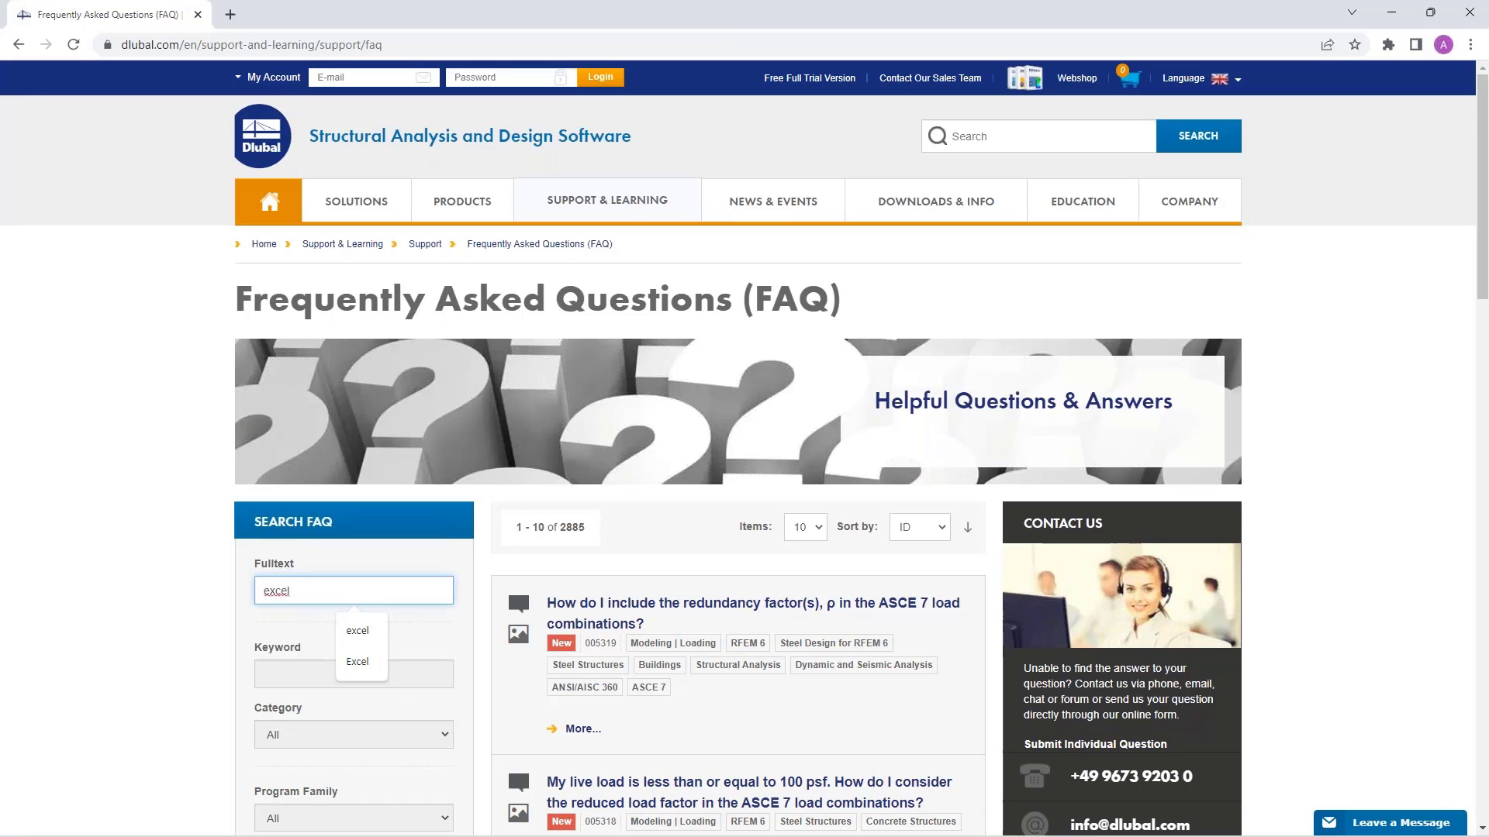
# Step: Open the FAQ entry on whether the import from Microsoft Excel is still available in RFEM 6 and RSTAB 9
pyautogui.scroll(-7, 331, 591)
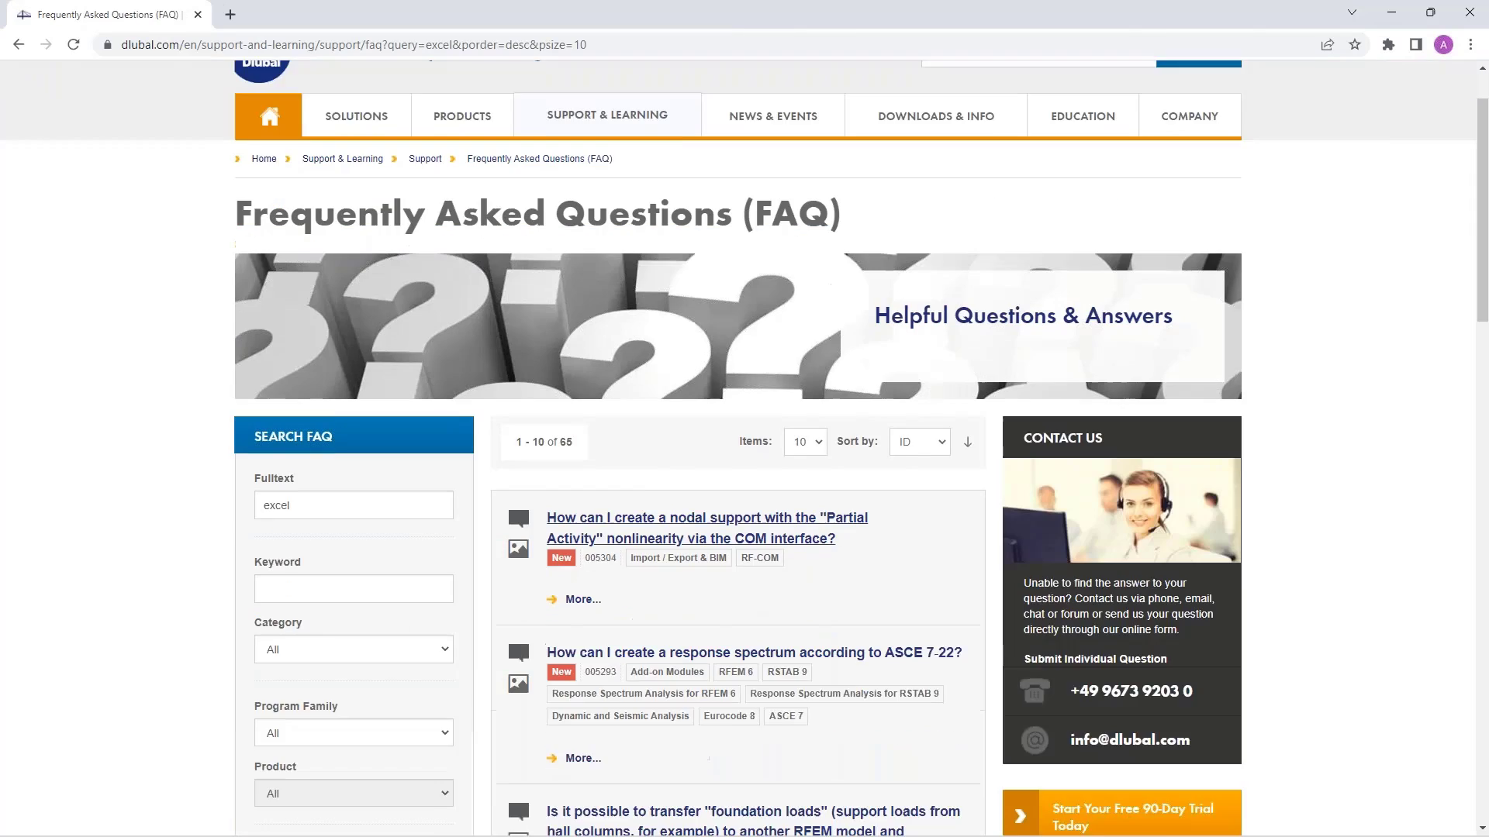
pyautogui.scroll(-3, 660, 522)
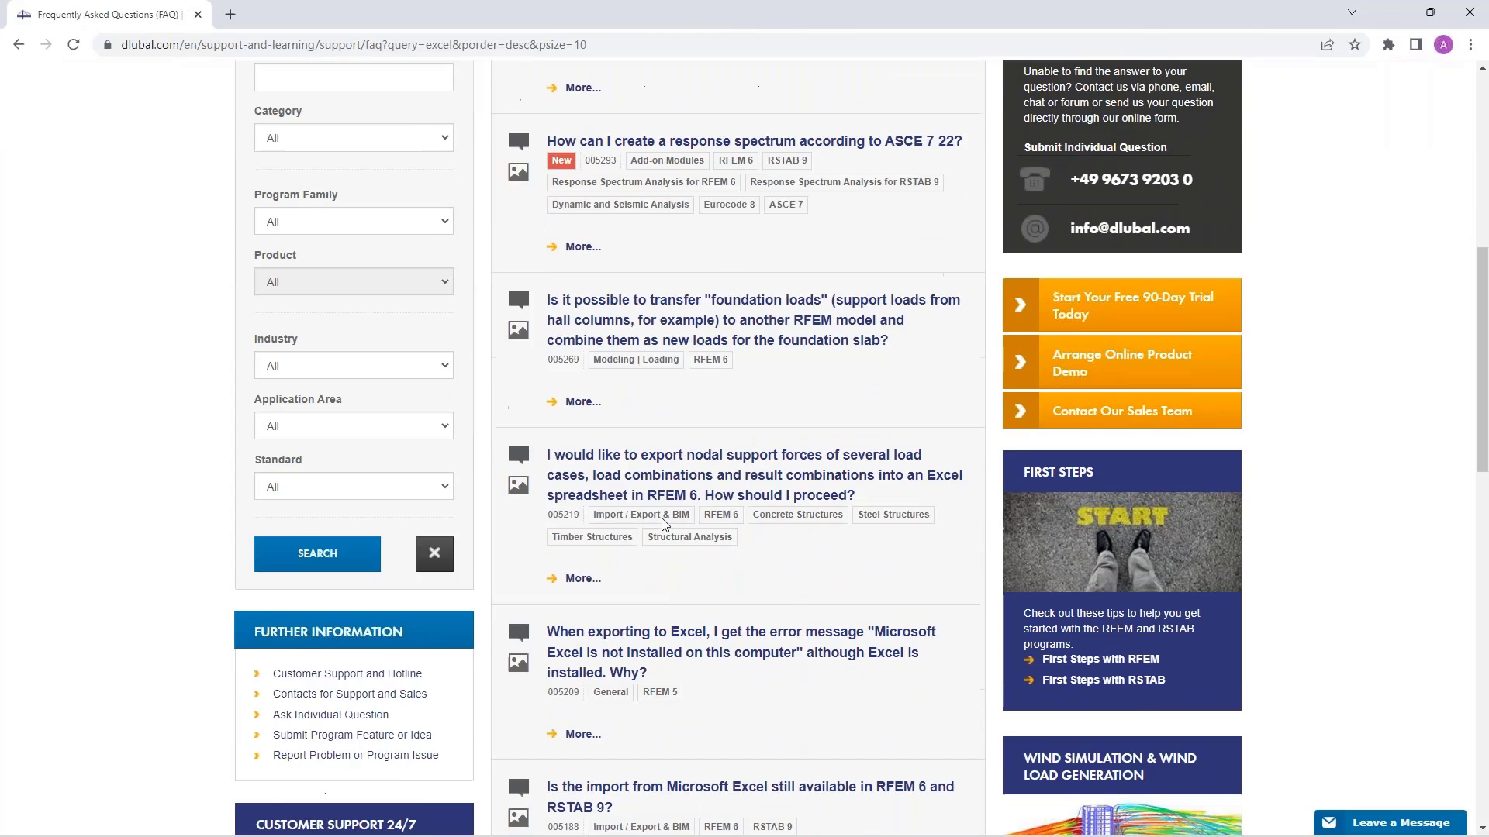
pyautogui.scroll(-1, 659, 522)
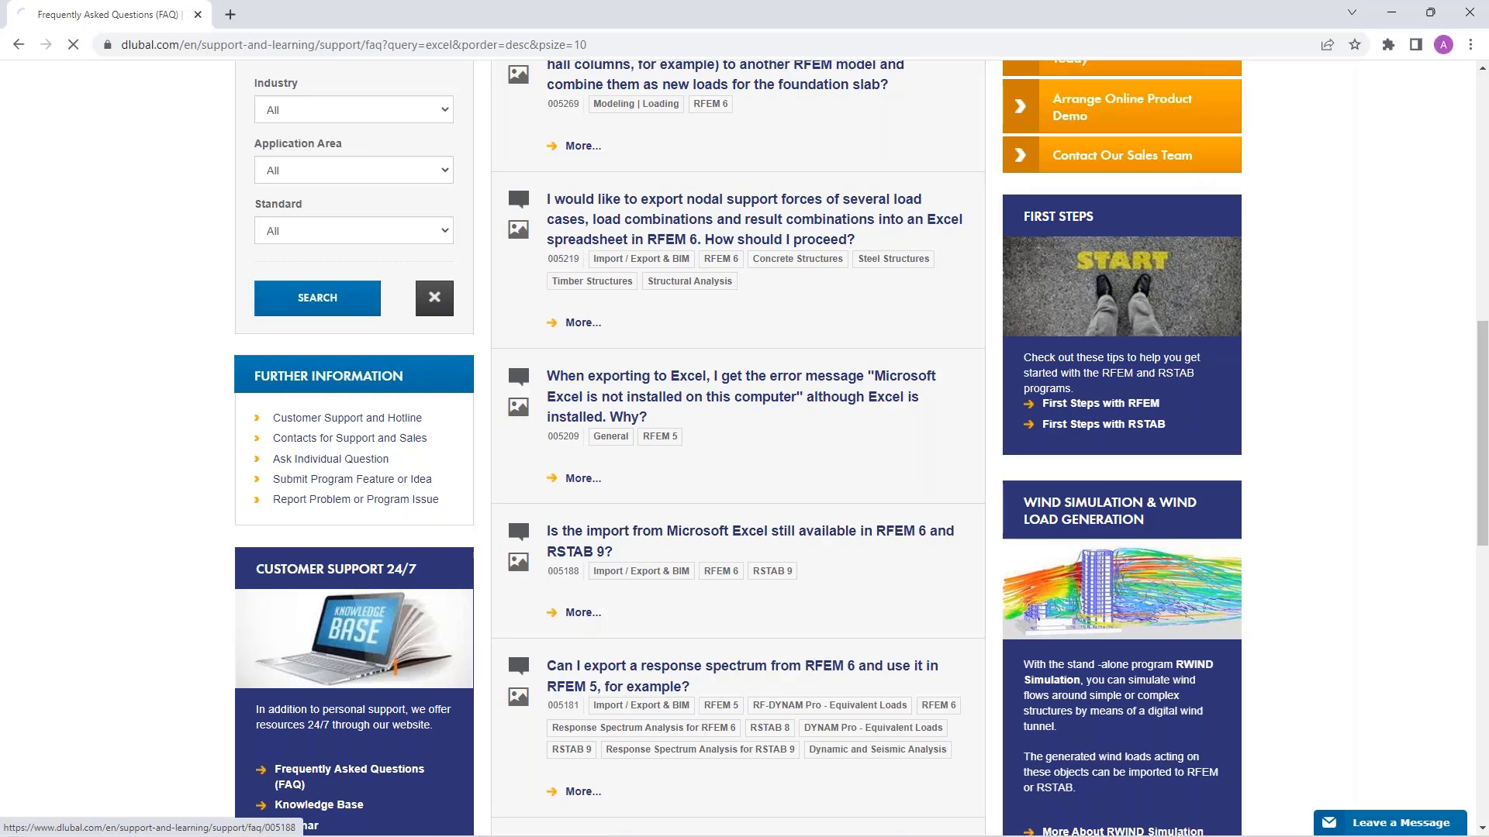
pyautogui.click(582, 613)
pyautogui.scroll(-4, 686, 319)
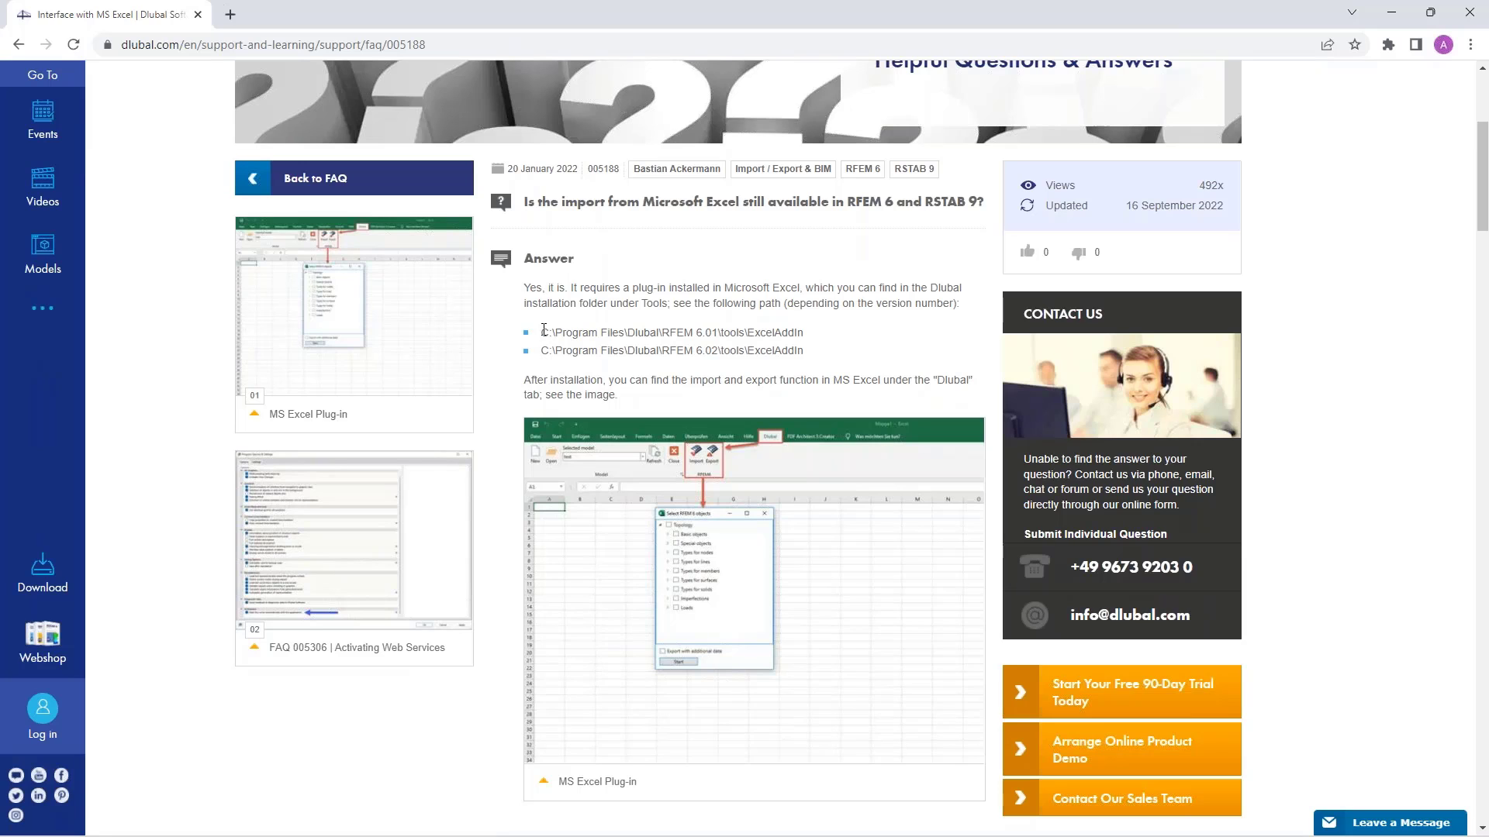
# Step: Copy the plug-in installation path C:\Program Files\Dlubal\RFEM 6.02\tools\ExcelAddIn from the FAQ answer
pyautogui.moveTo(544, 329); pyautogui.dragTo(824, 338)
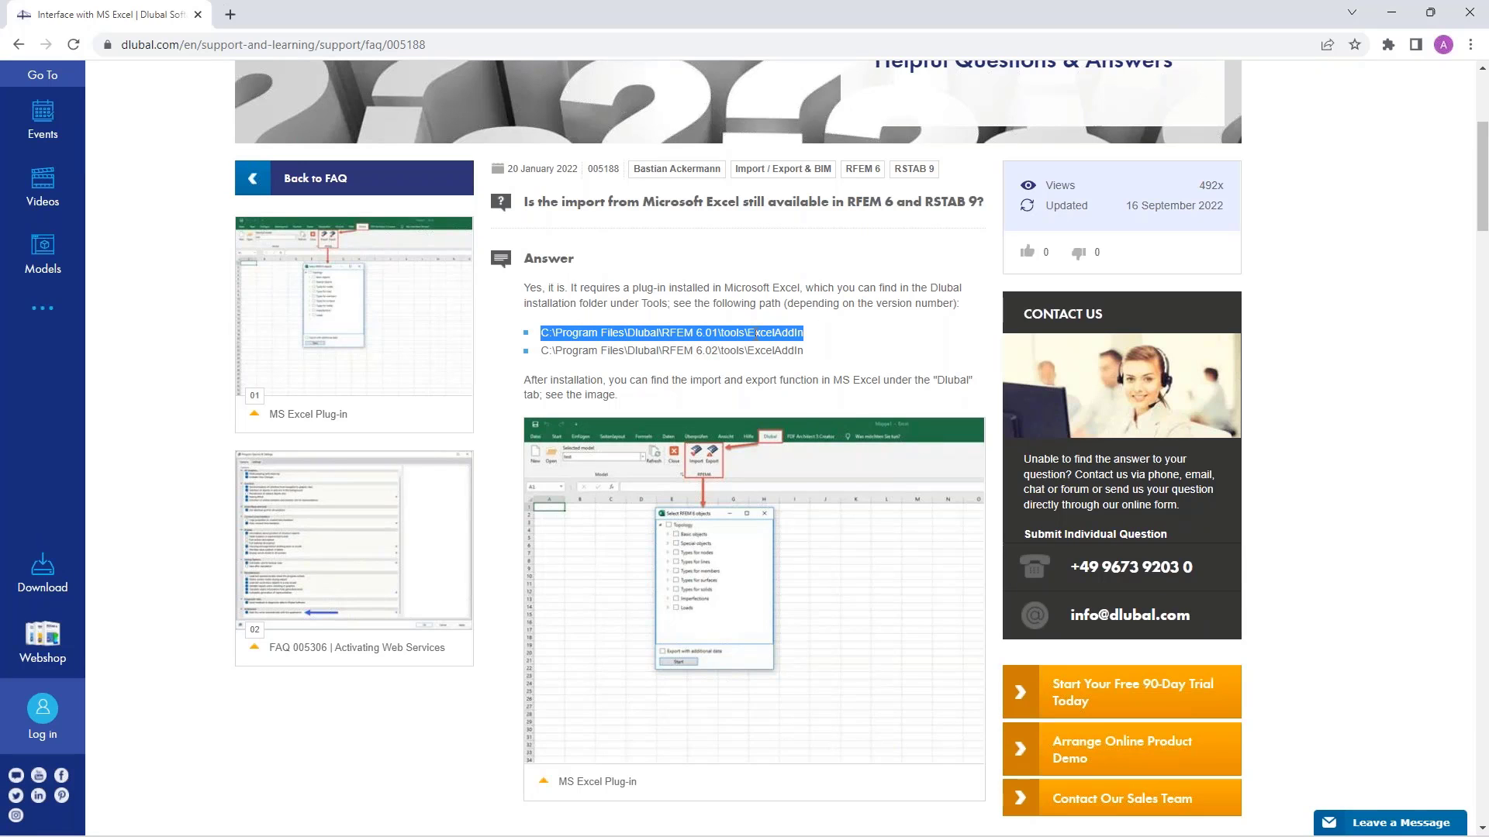
pyautogui.click(542, 355)
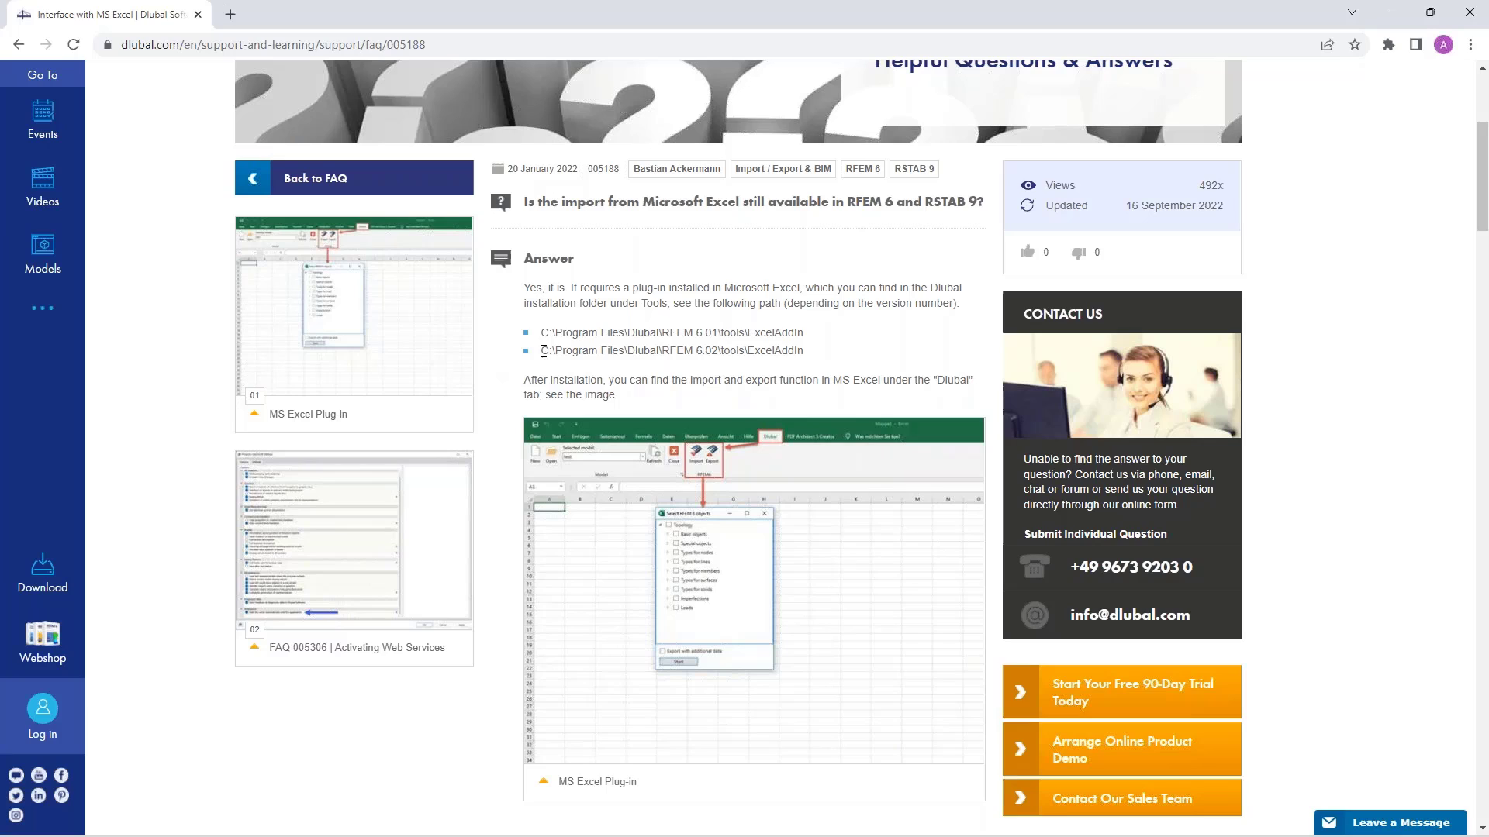
pyautogui.moveTo(540, 352); pyautogui.dragTo(812, 358)
pyautogui.rightClick(773, 359)
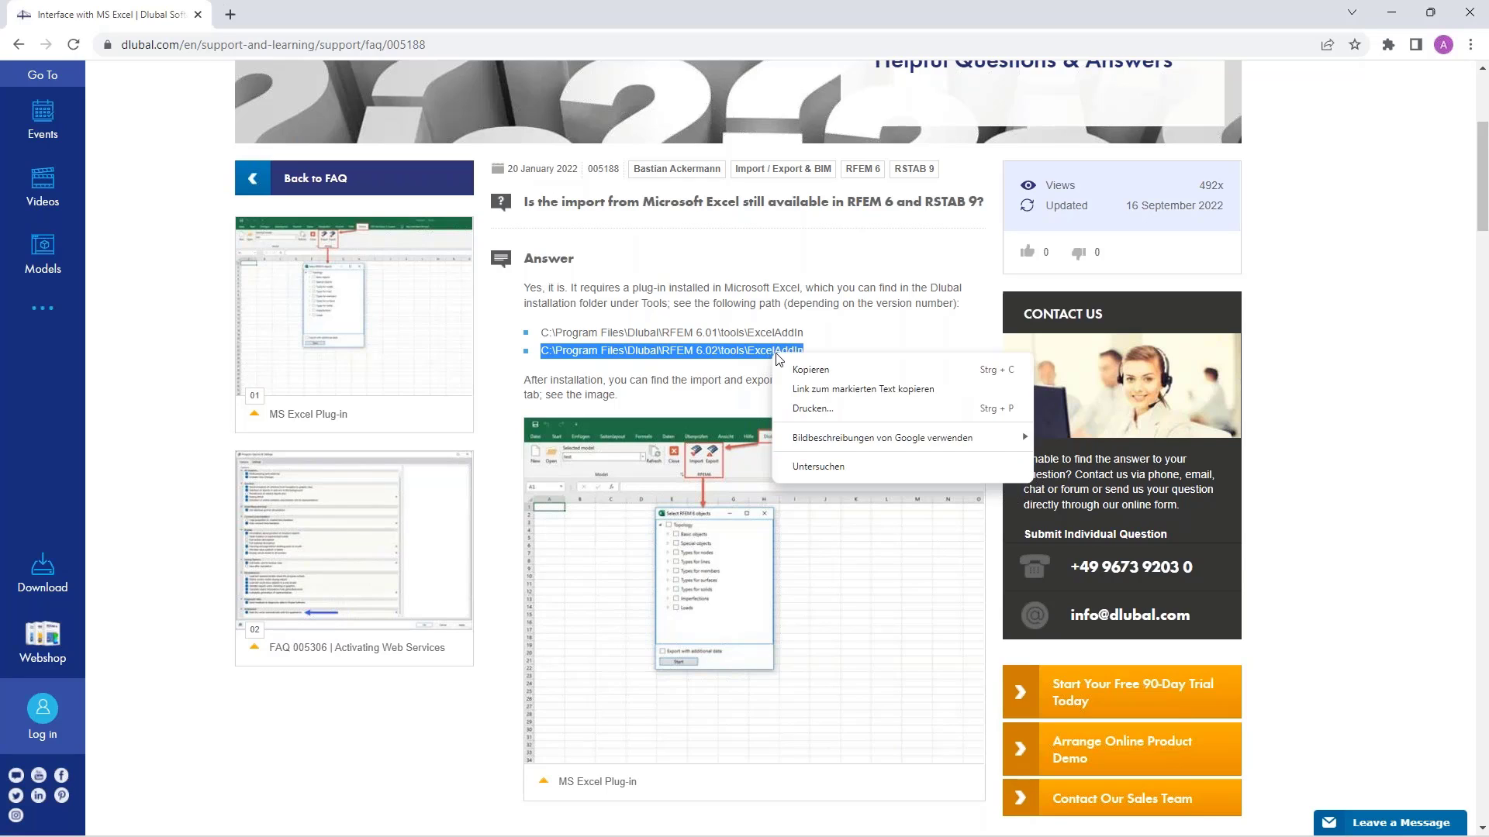
pyautogui.click(823, 372)
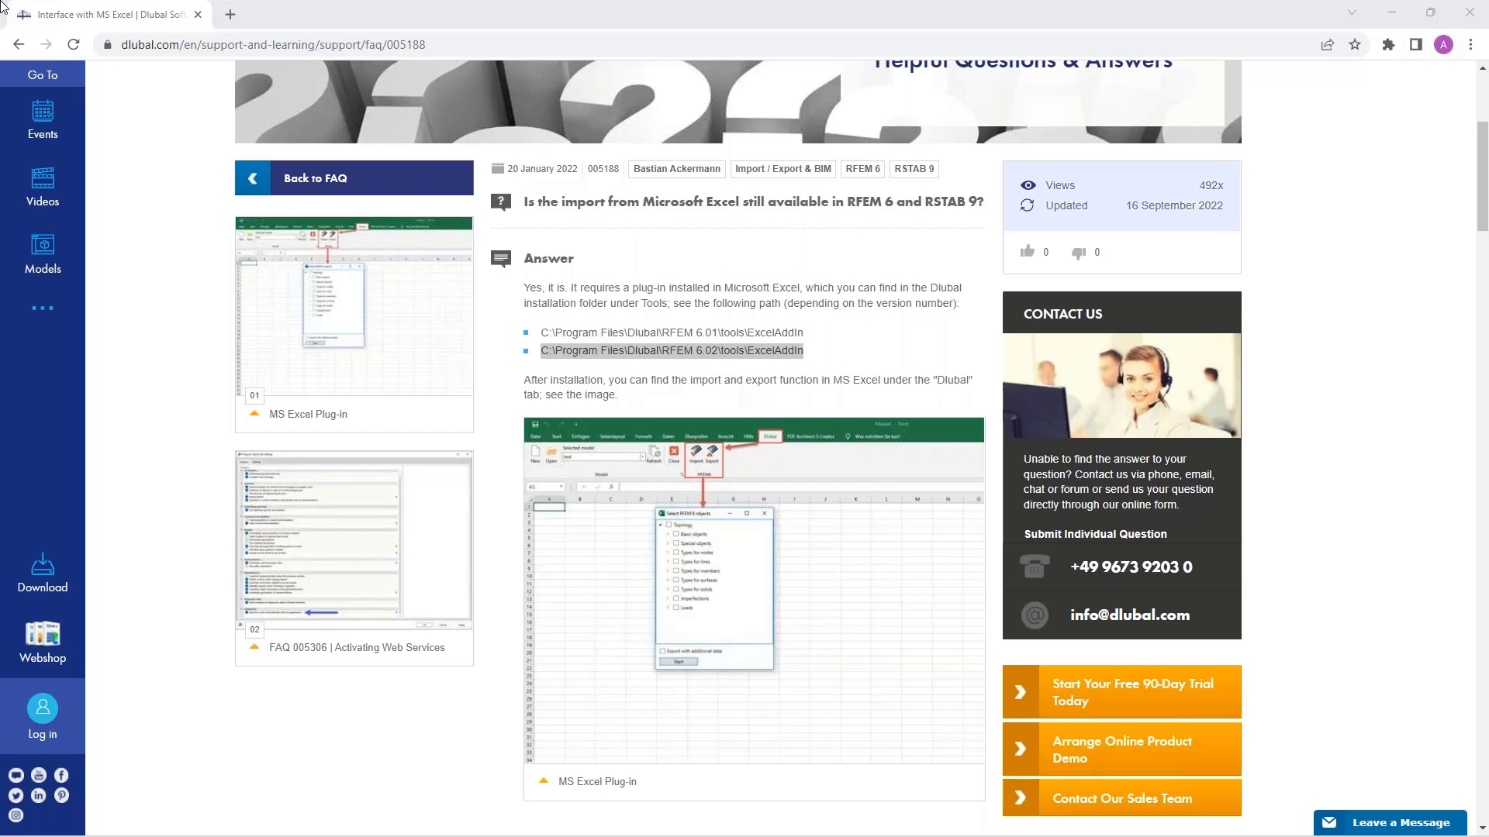
# Step: Switch to File Explorer and view the contents of the RFEM 6.02 ExcelAddIn folder in a maximized window
pyautogui.moveTo(2, 28); pyautogui.dragTo(1286, 307)
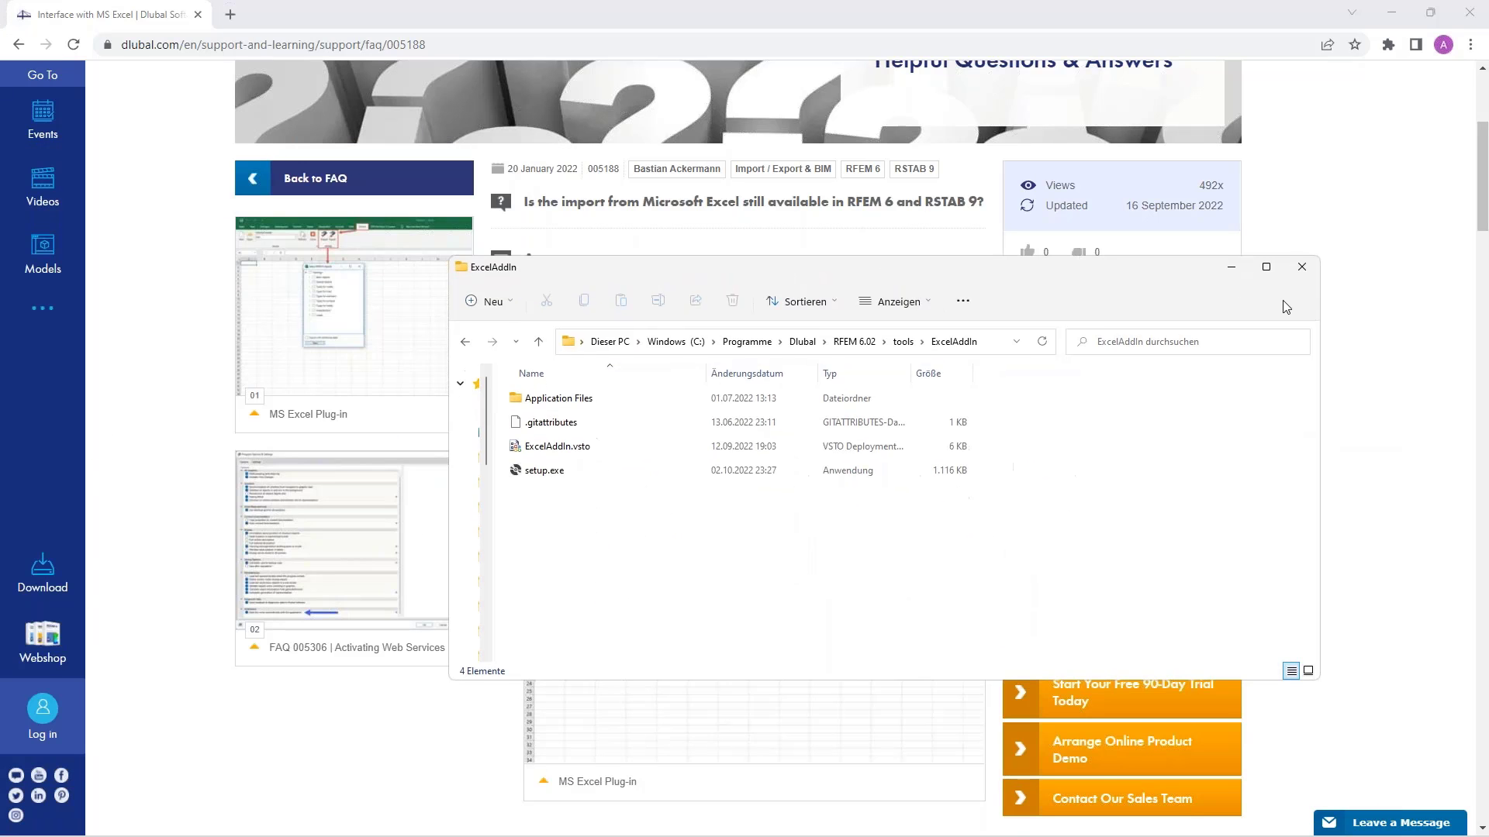
pyautogui.click(1266, 266)
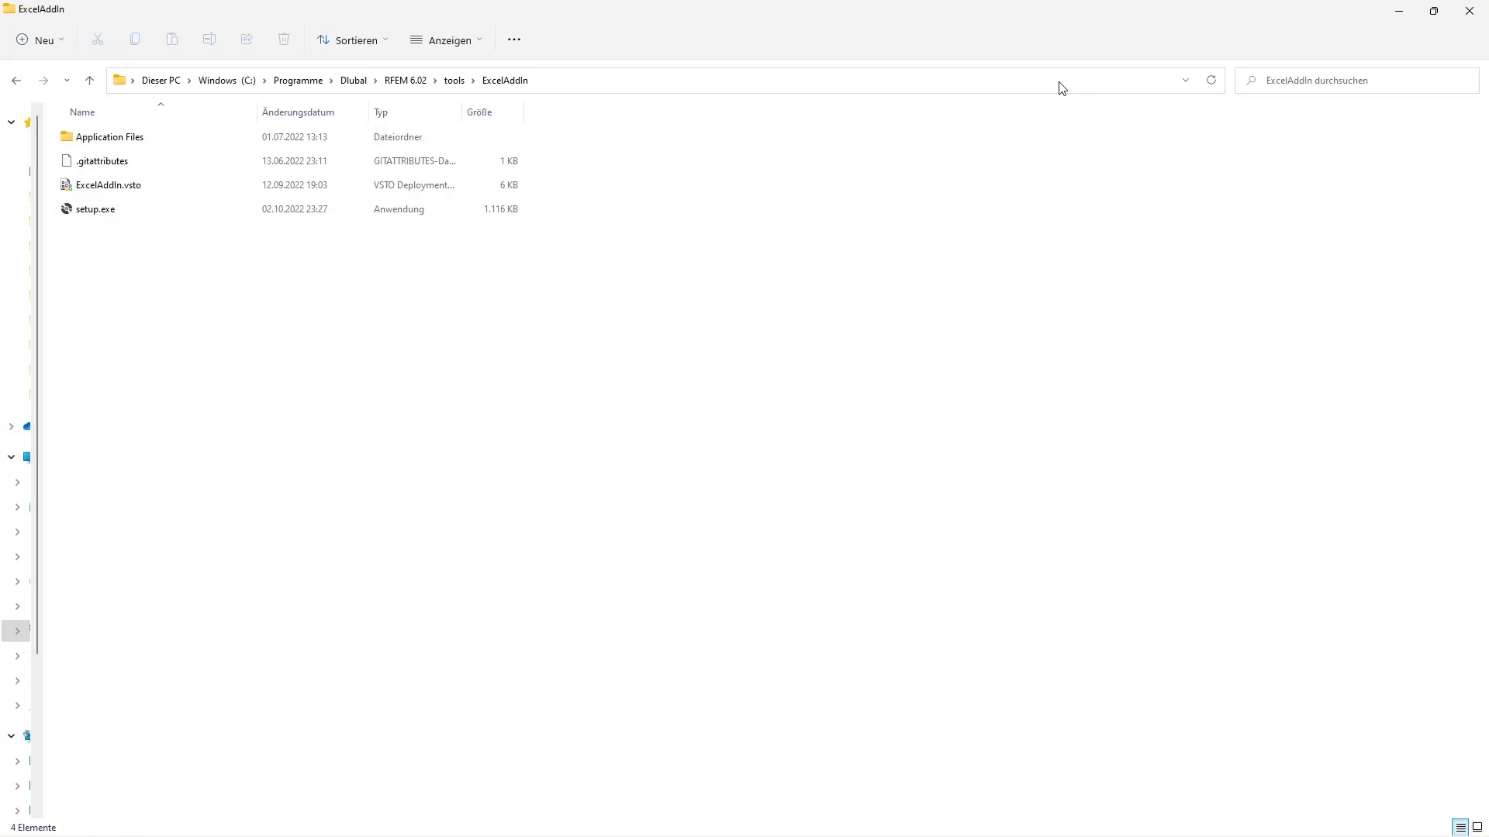
pyautogui.press('Tab')
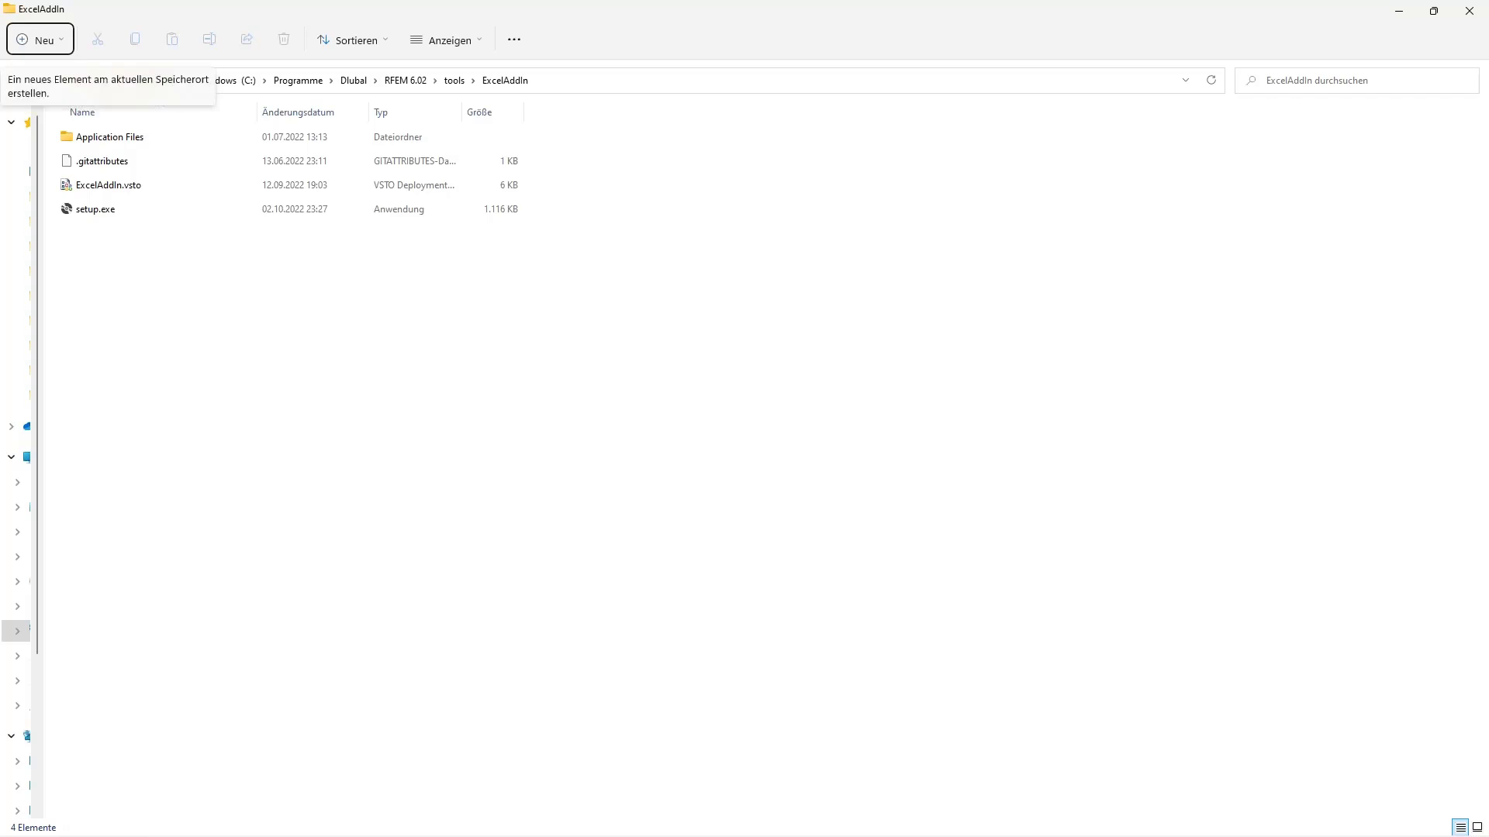
pyautogui.doubleClick(1062, 20)
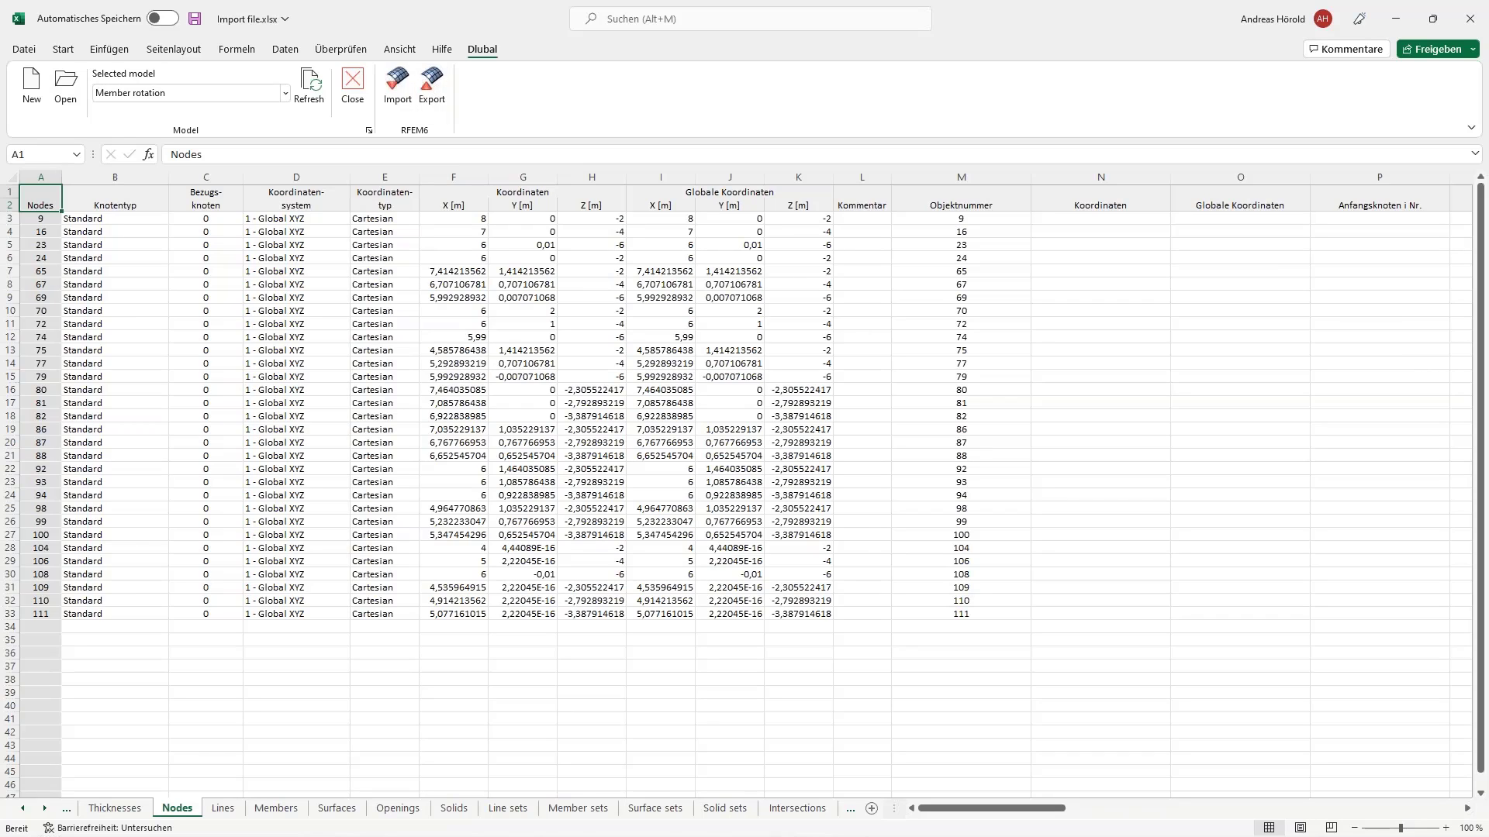
# Step: Switch from the Excel workbook back to RFEM with the Member rotation model
pyautogui.moveTo(403, 830)
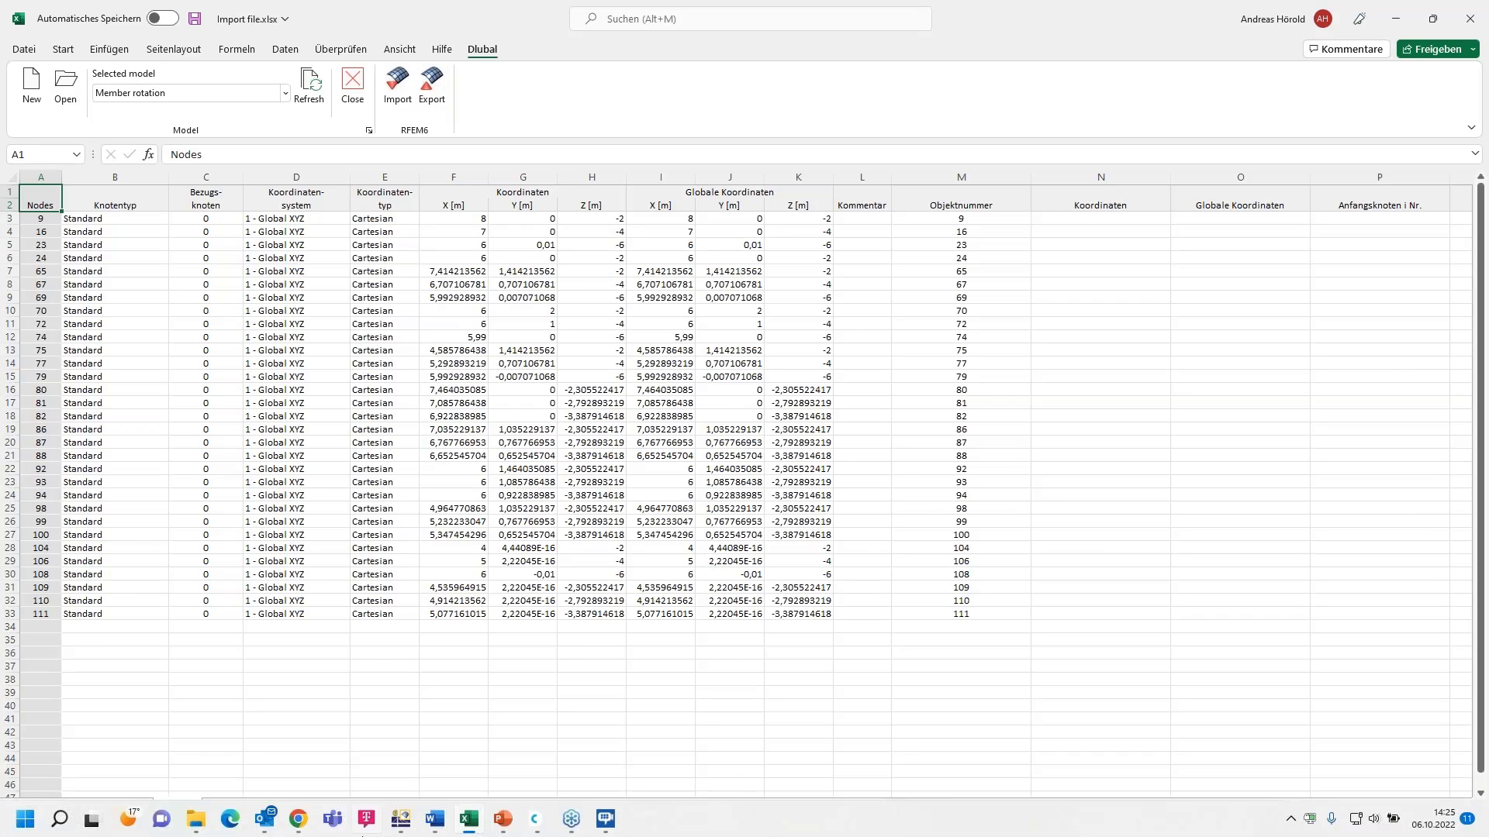
pyautogui.click(401, 819)
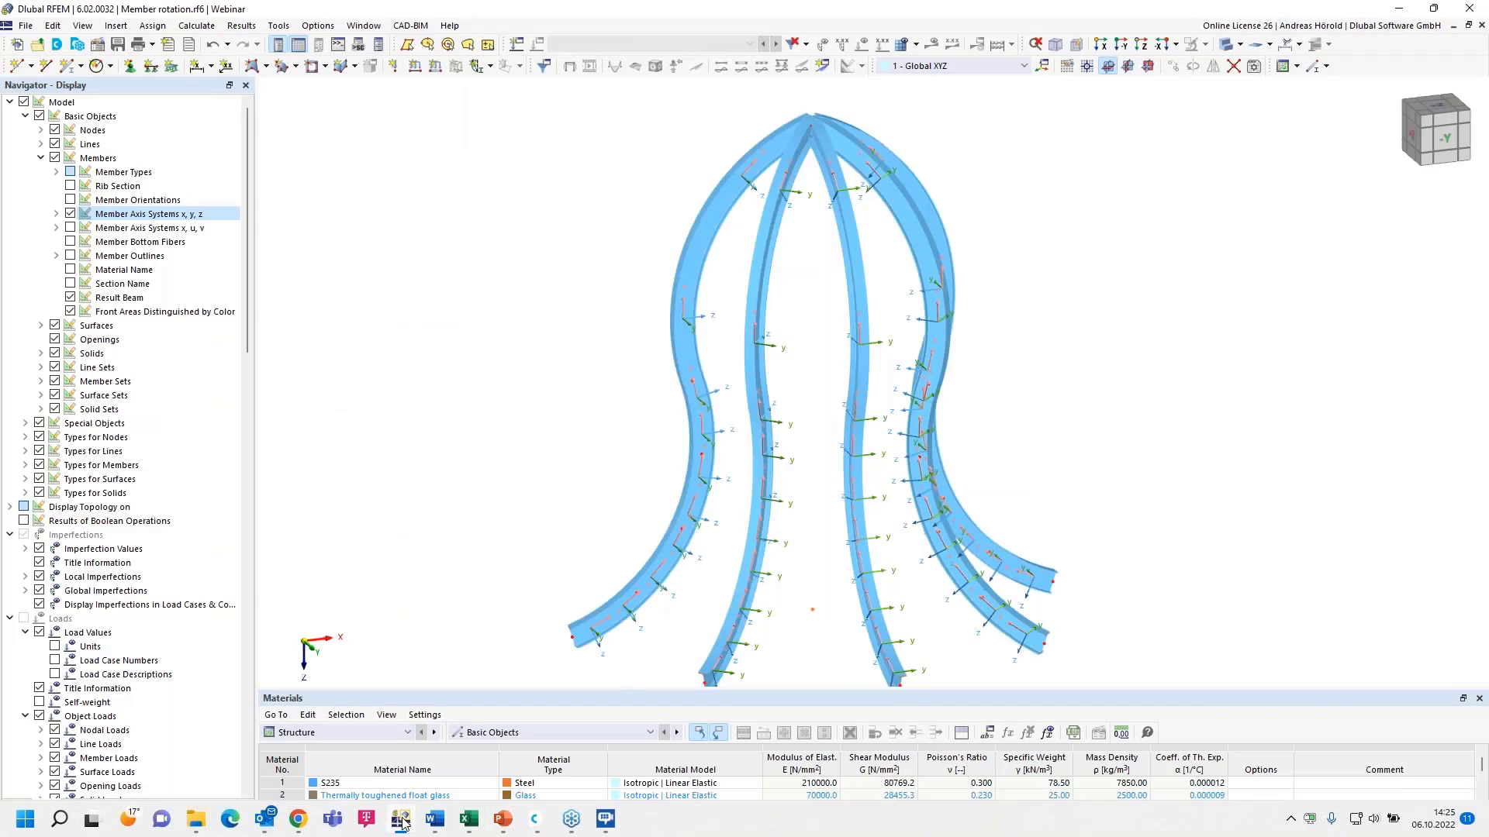
# Step: Select all nodes and curved members of the Member rotation structure with one window and delete them
pyautogui.moveTo(1136, 425); pyautogui.dragTo(1076, 377, button='middle')
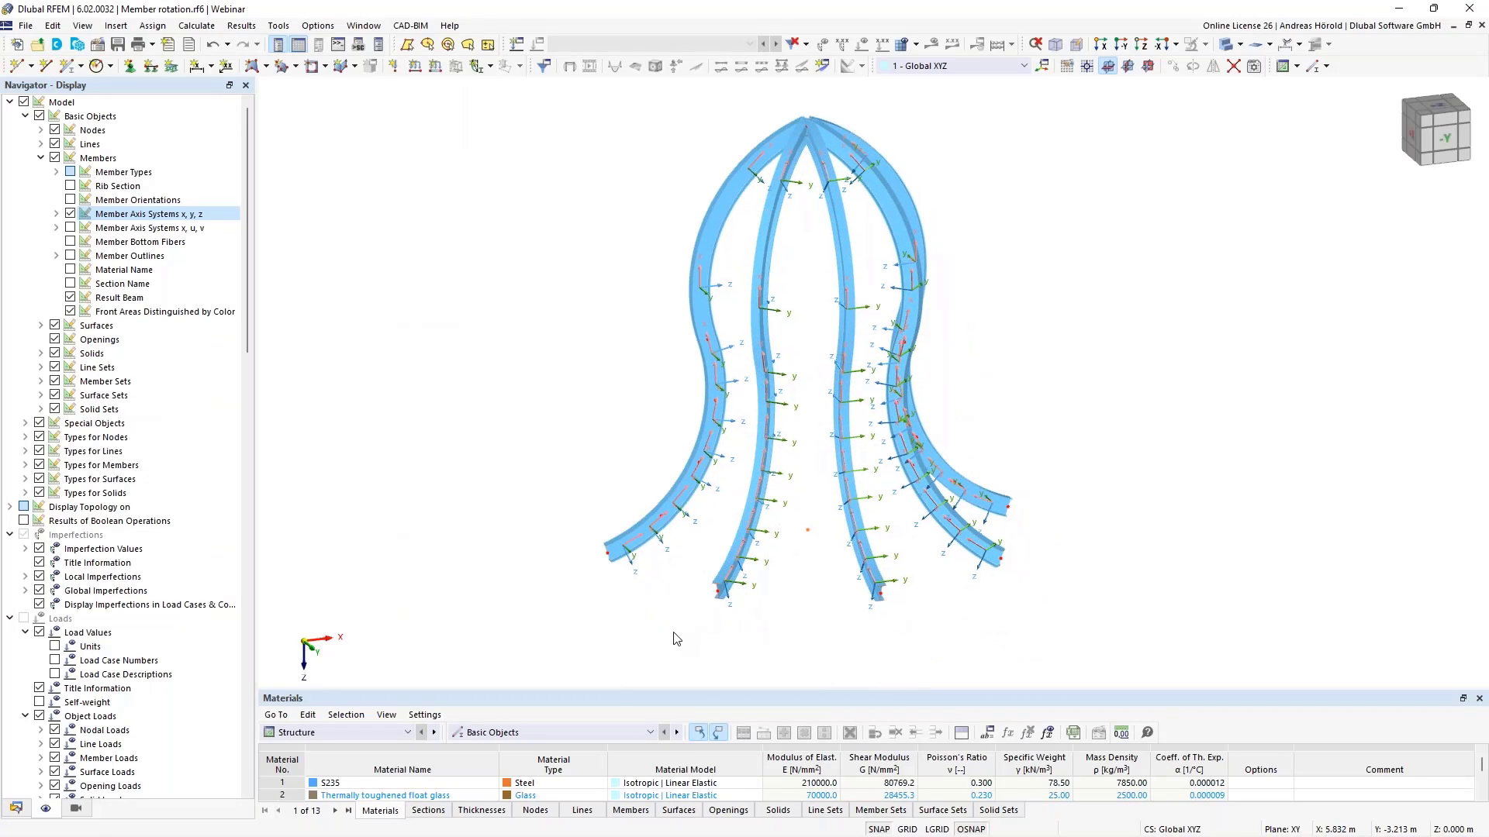
pyautogui.moveTo(660, 620); pyautogui.dragTo(649, 647, button='middle')
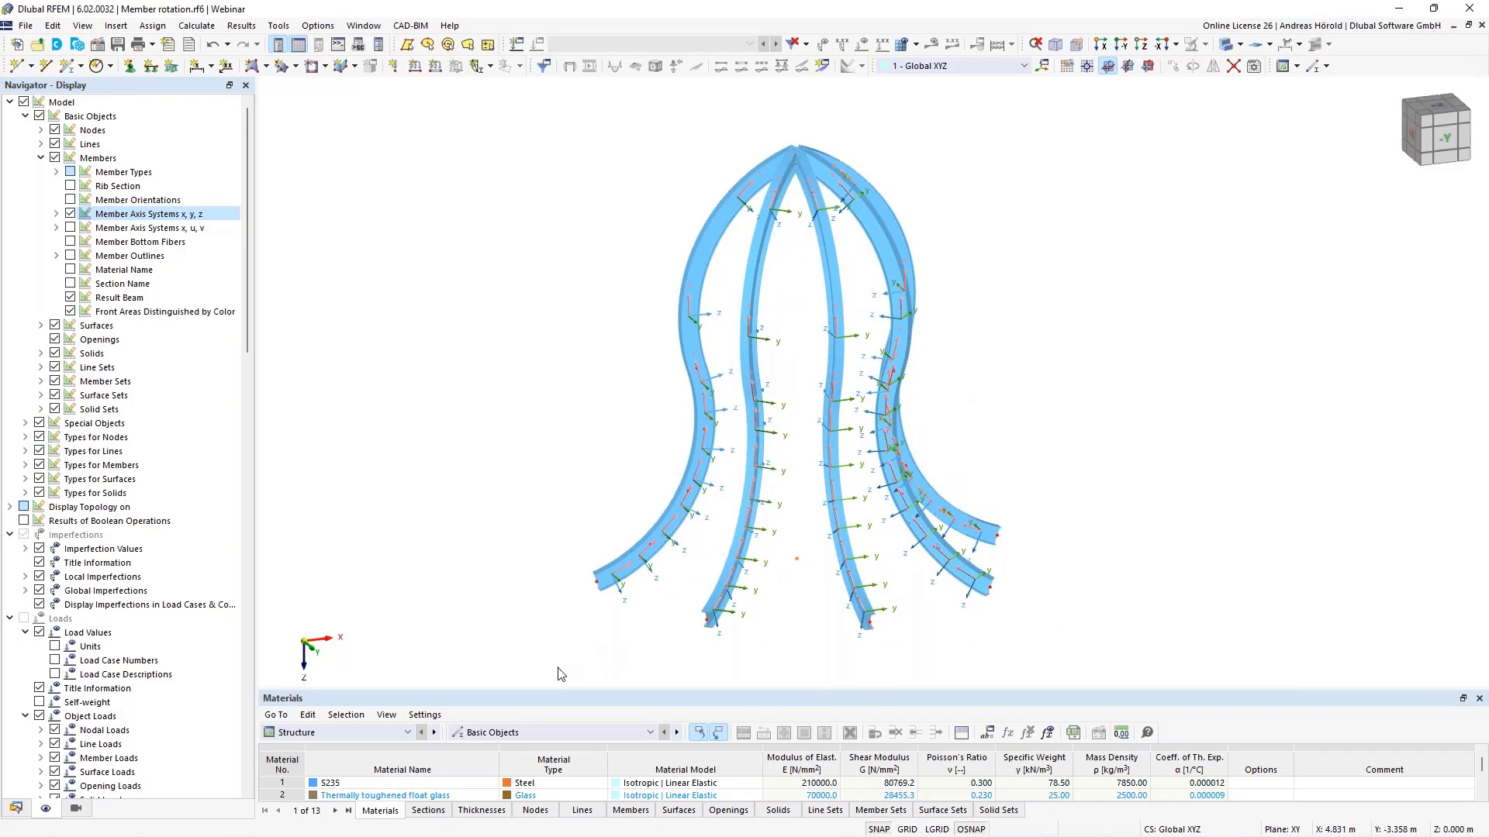
pyautogui.moveTo(556, 668); pyautogui.dragTo(1118, 109)
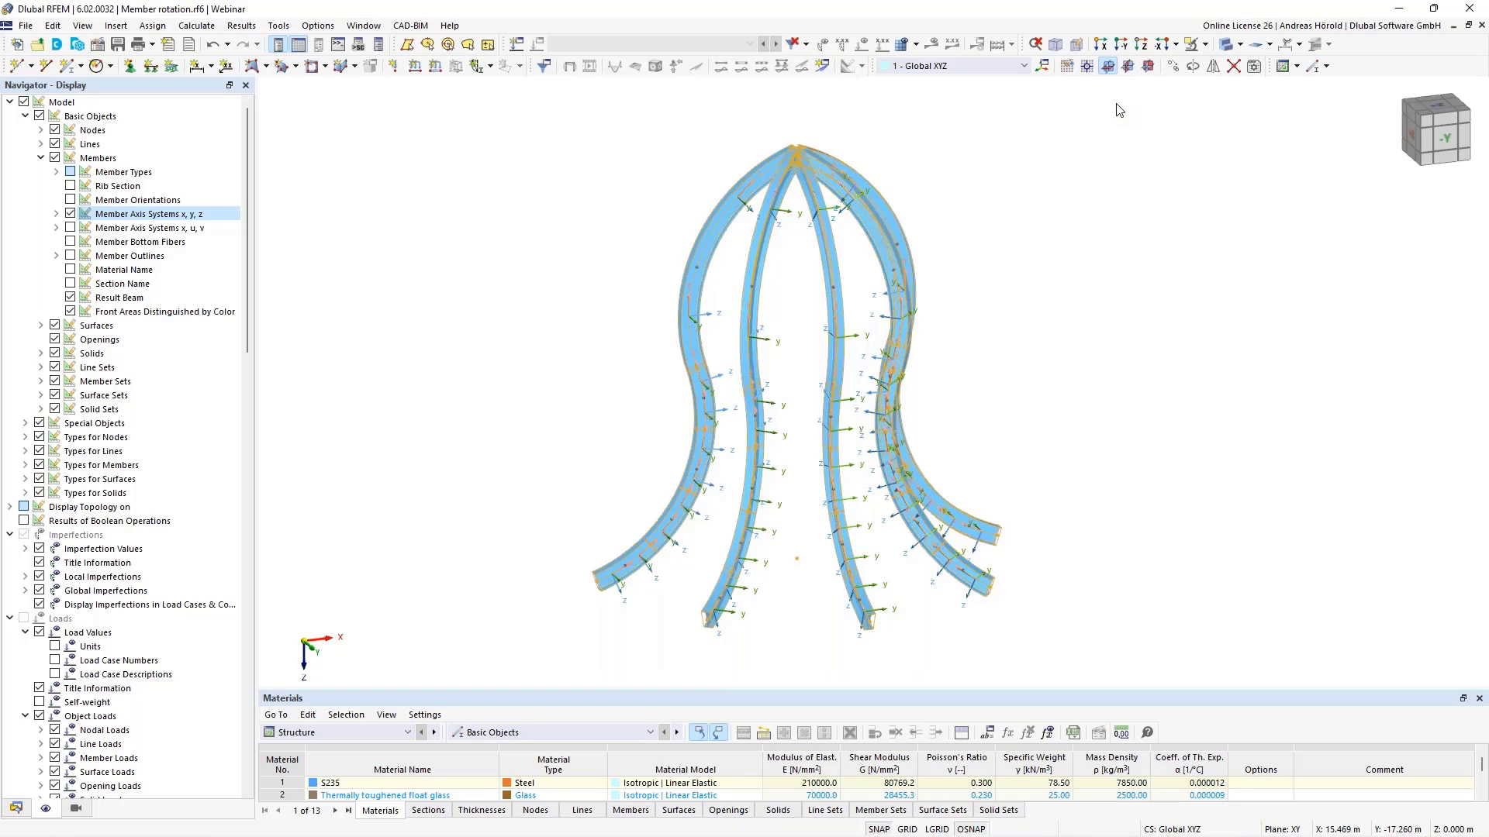
pyautogui.press('Delete')
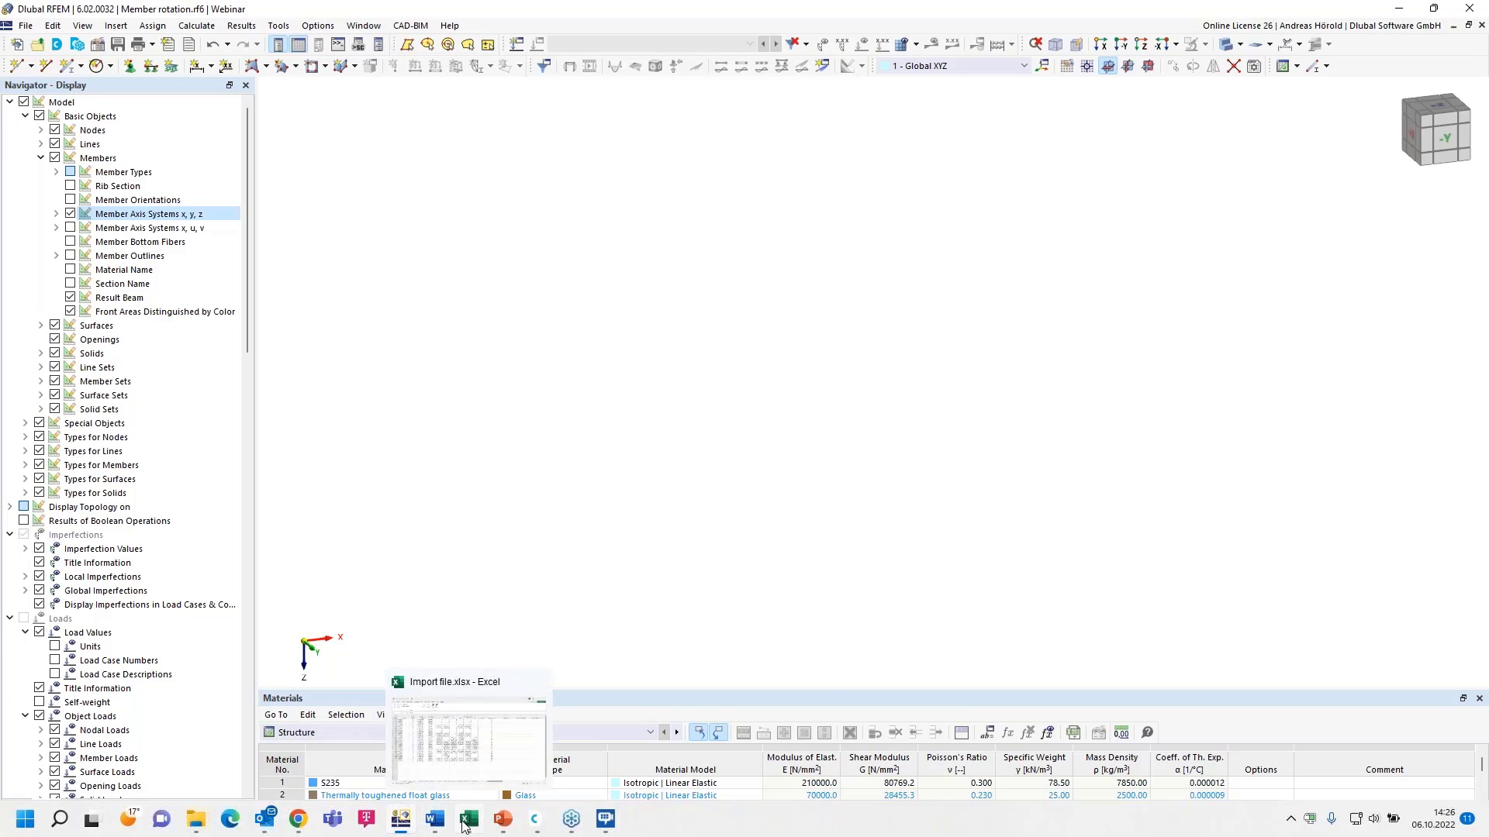
# Step: Switch to Import file.xlsx in Excel and export it to RFEM with additional data, excluding types for surfaces, types for solids, imperfections and loads
pyautogui.click(465, 823)
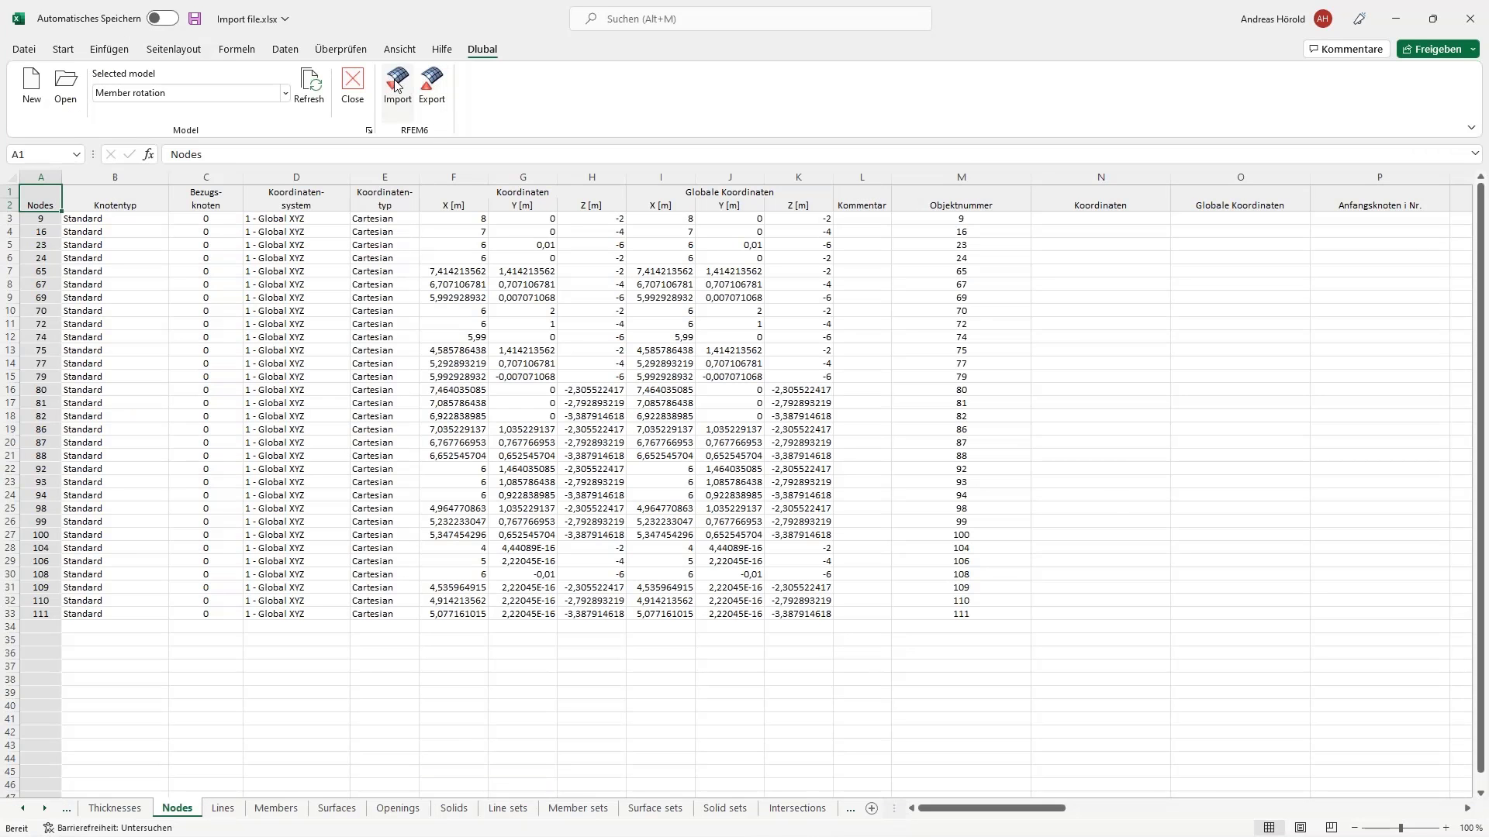
pyautogui.click(431, 87)
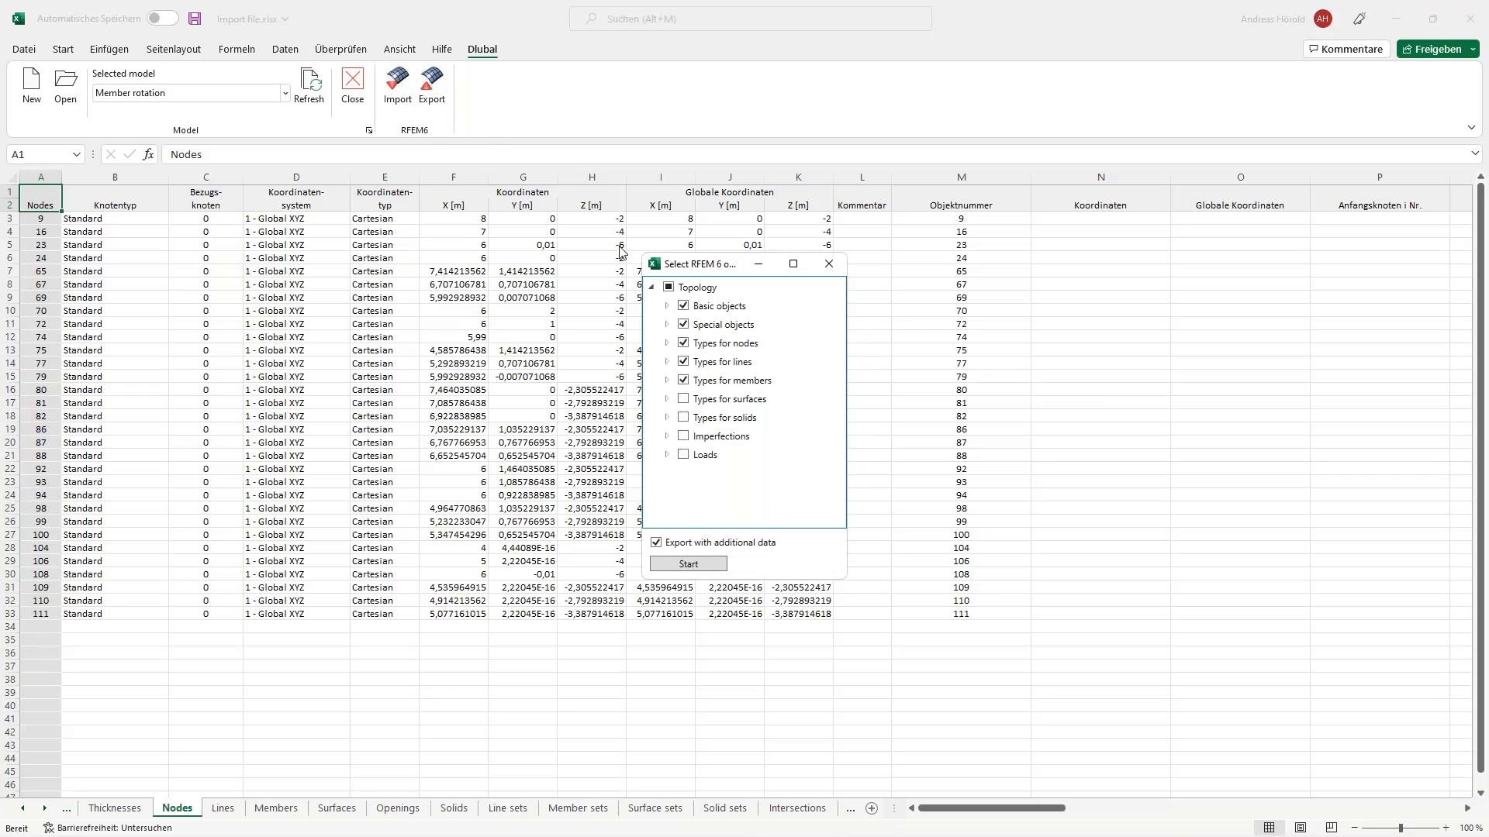
pyautogui.click(668, 287)
pyautogui.click(668, 288)
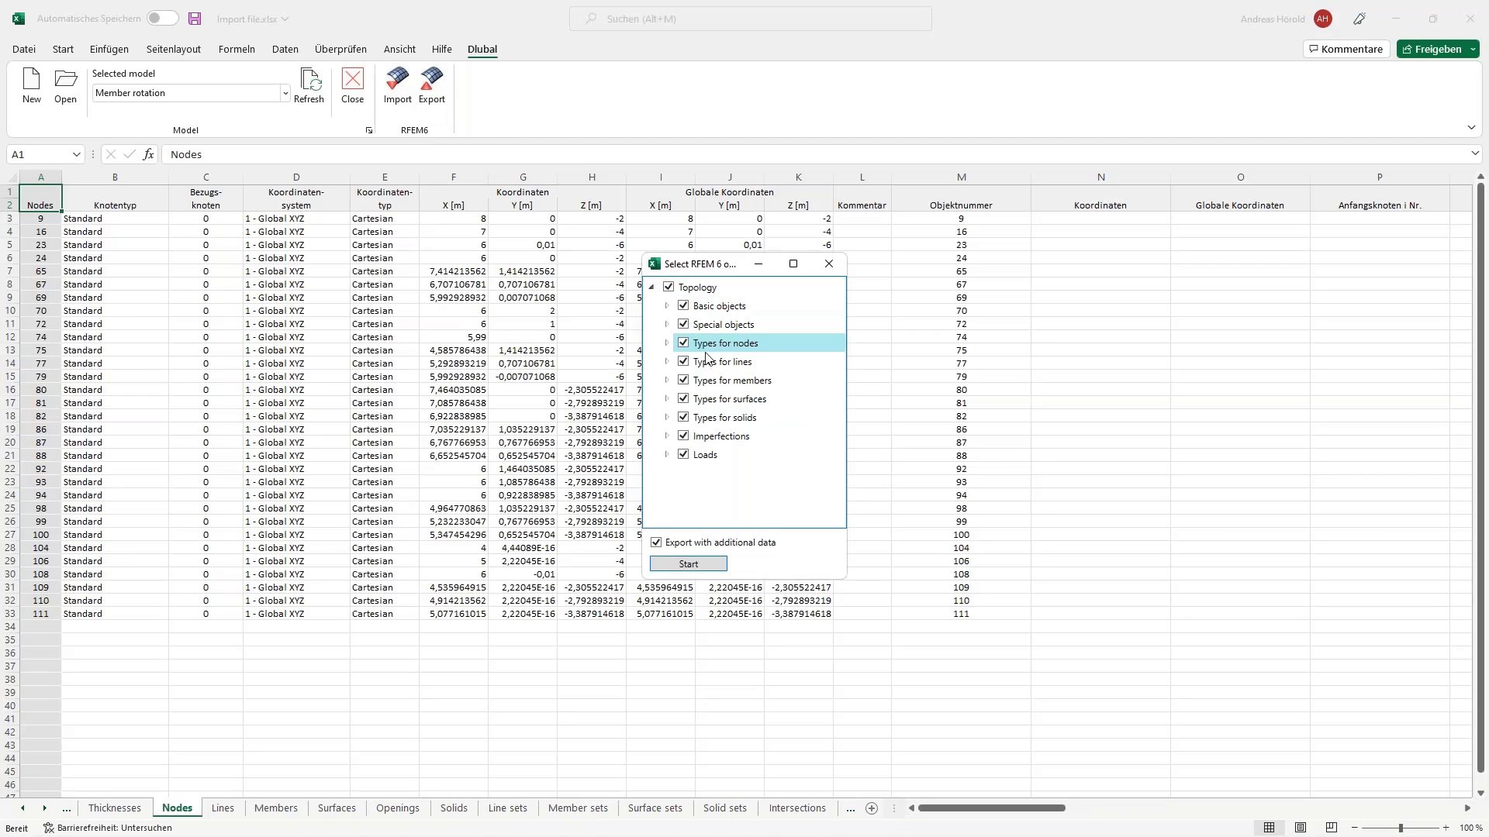
pyautogui.click(683, 456)
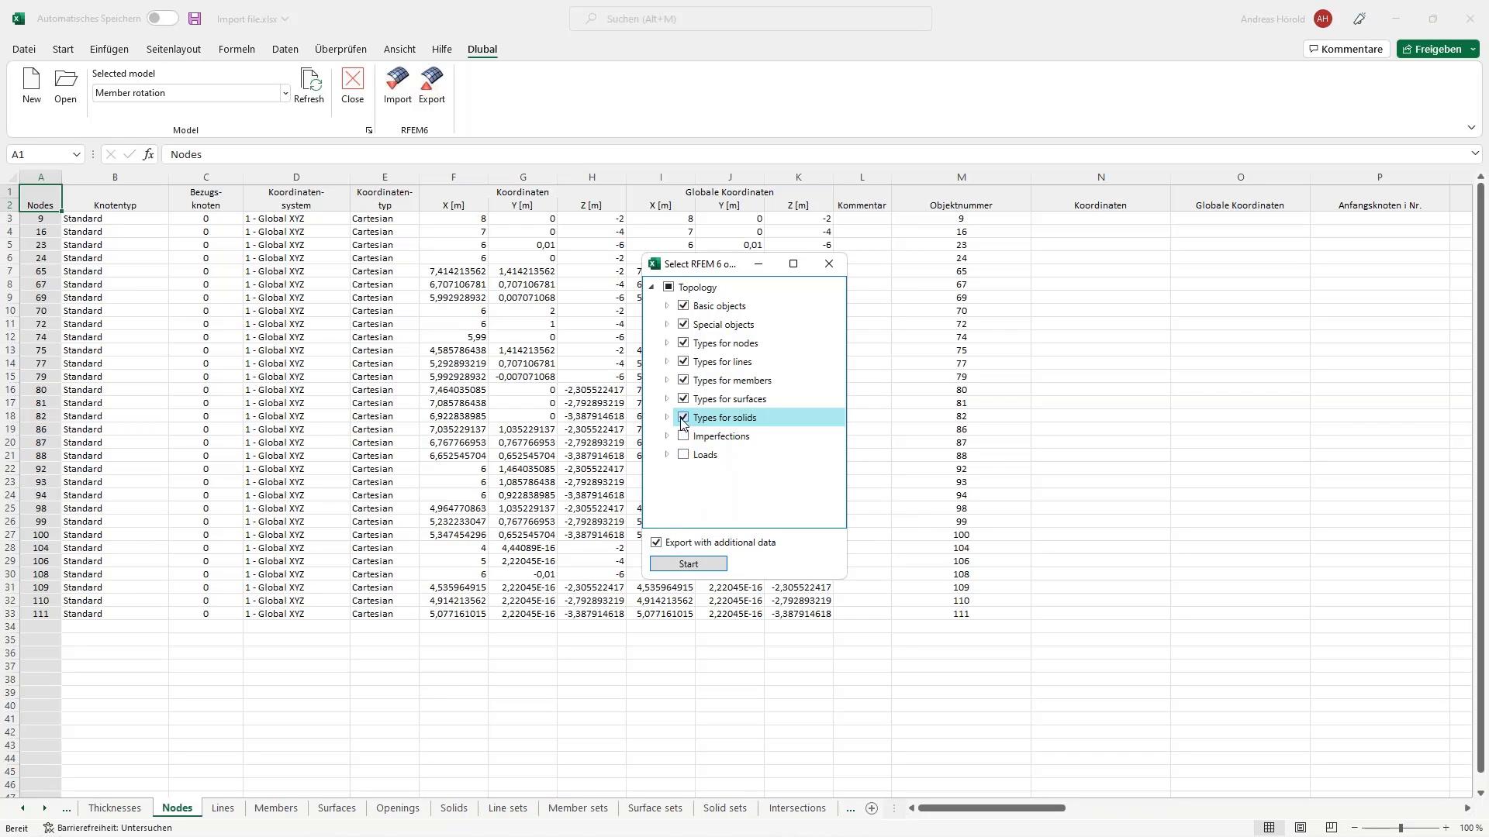
pyautogui.click(683, 419)
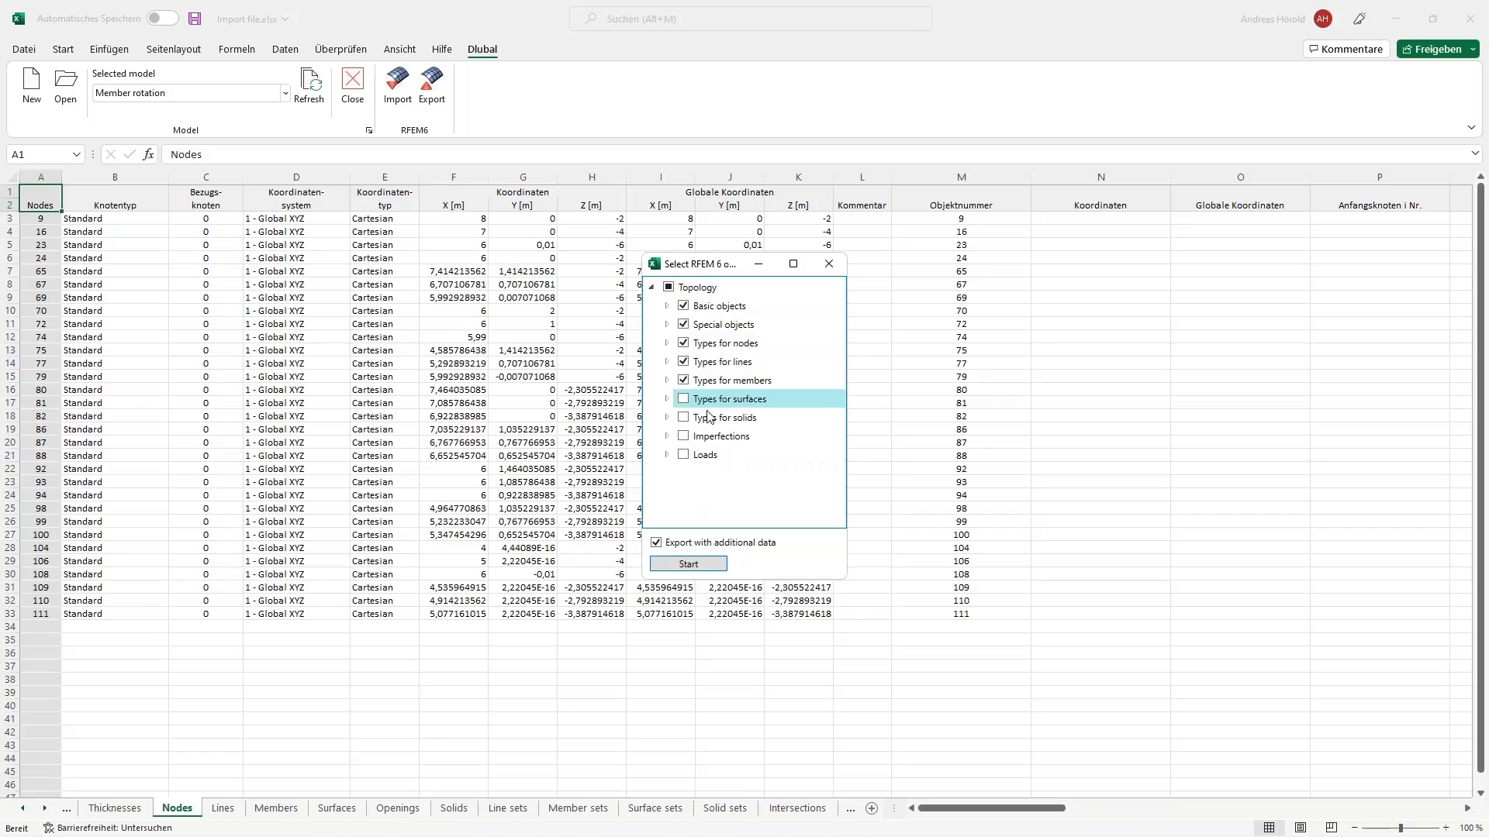
pyautogui.click(686, 565)
# Step: Switch back to RFEM and abort the external application connection that locks the Member rotation model
pyautogui.moveTo(444, 830)
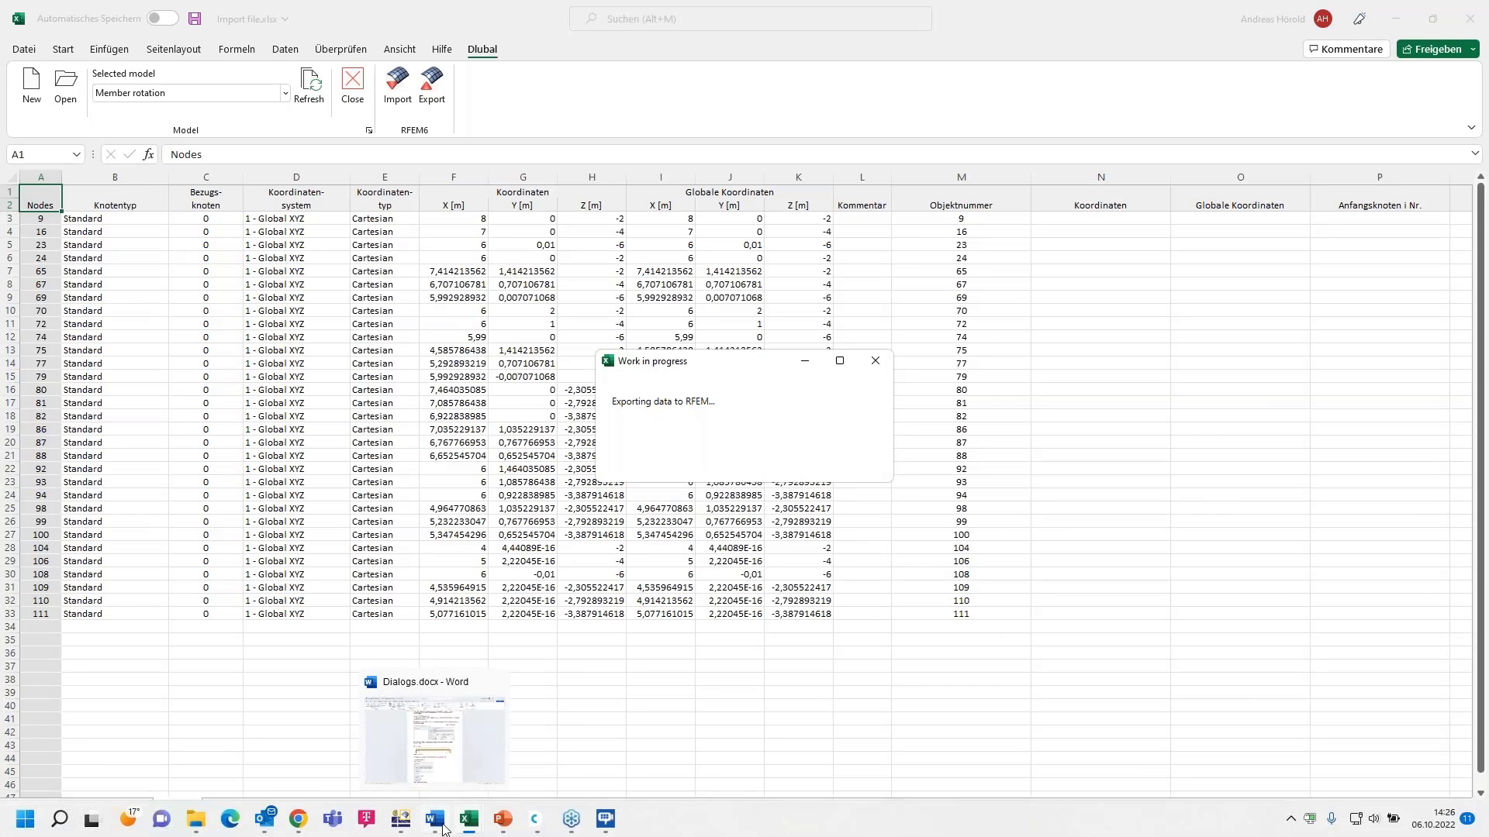
pyautogui.click(400, 819)
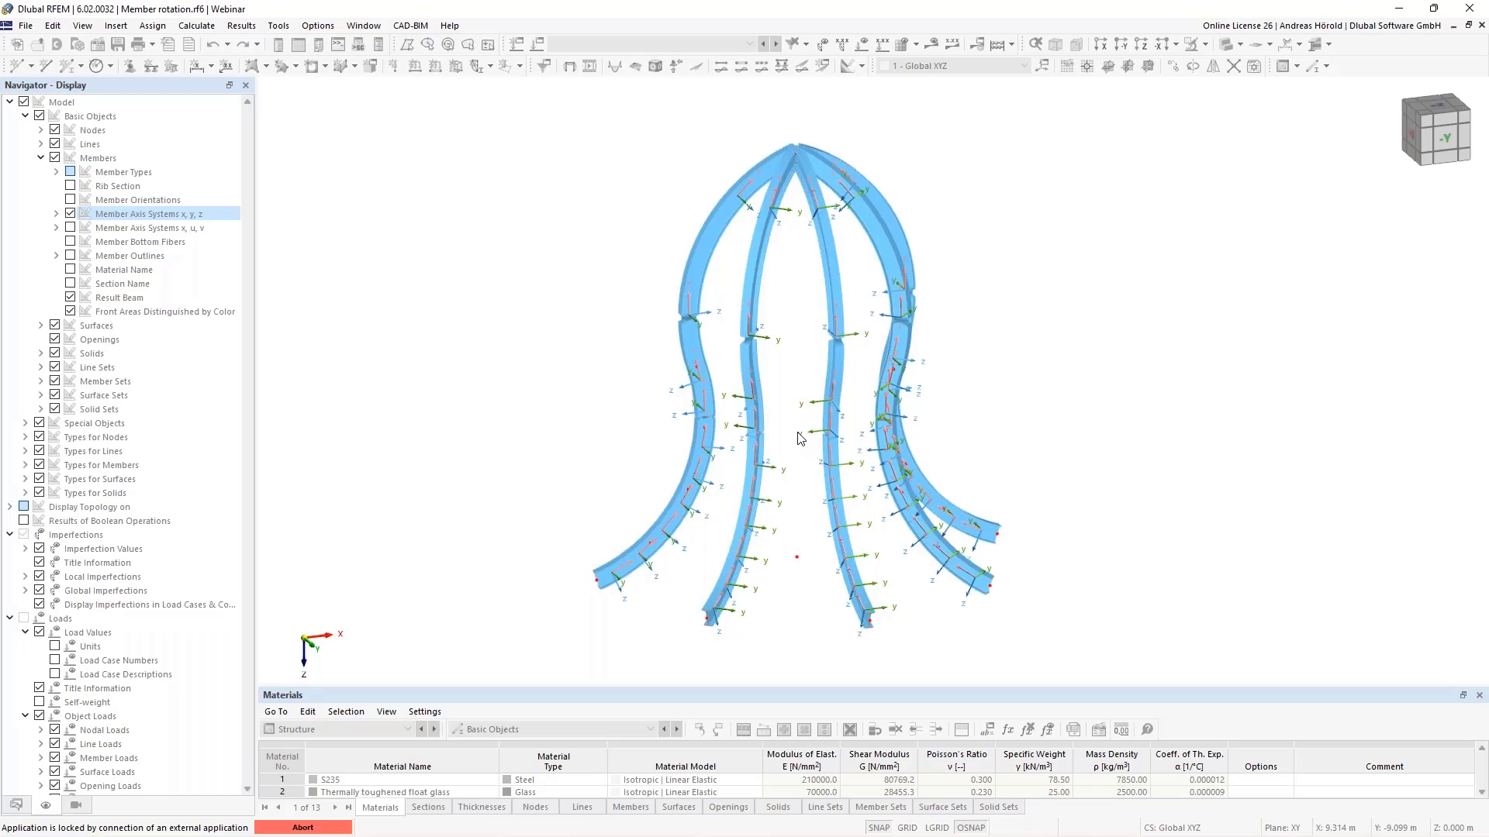
pyautogui.moveTo(298, 819)
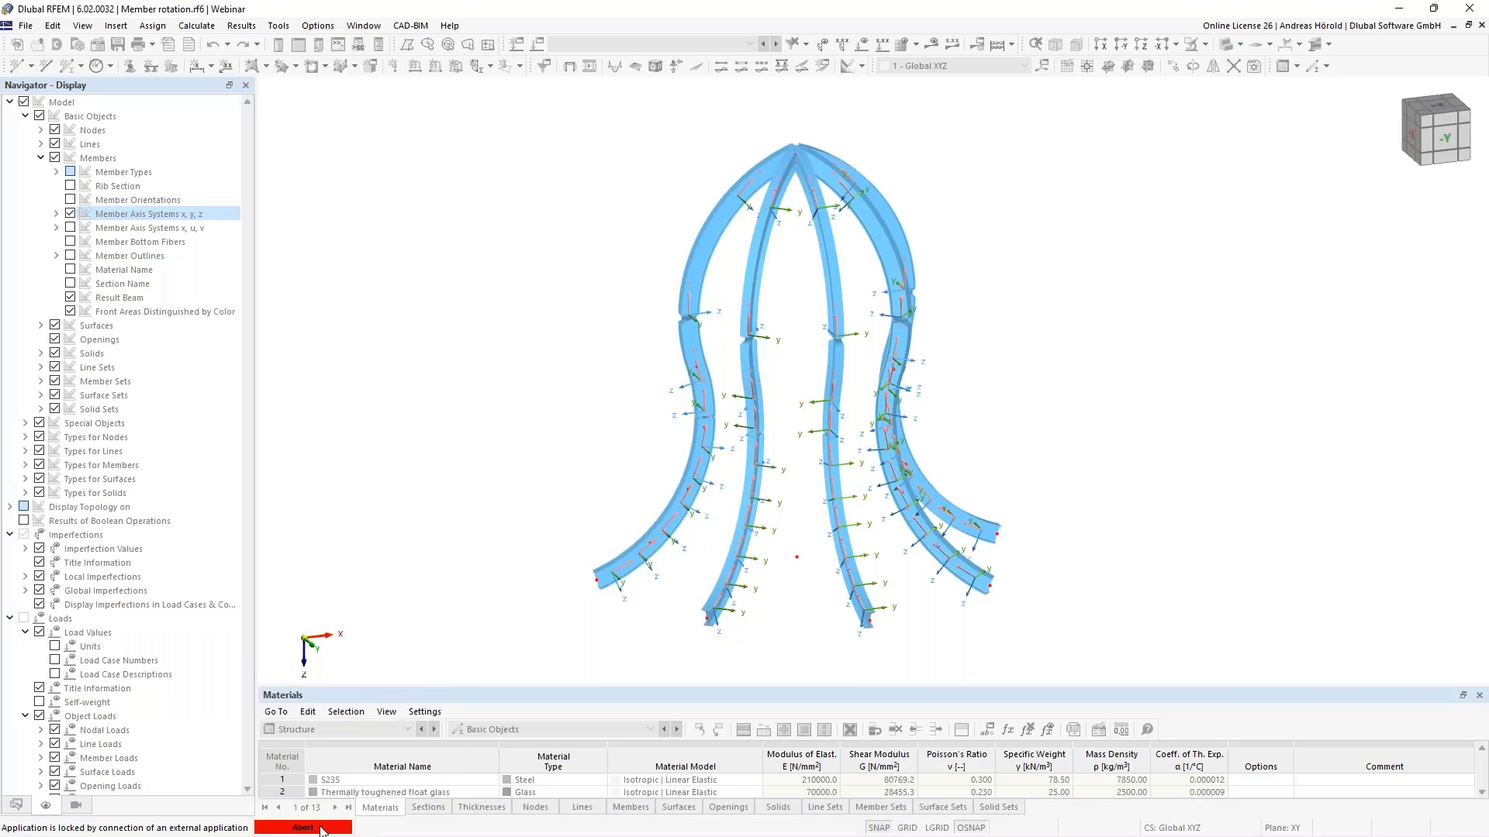
pyautogui.click(322, 828)
pyautogui.click(809, 493)
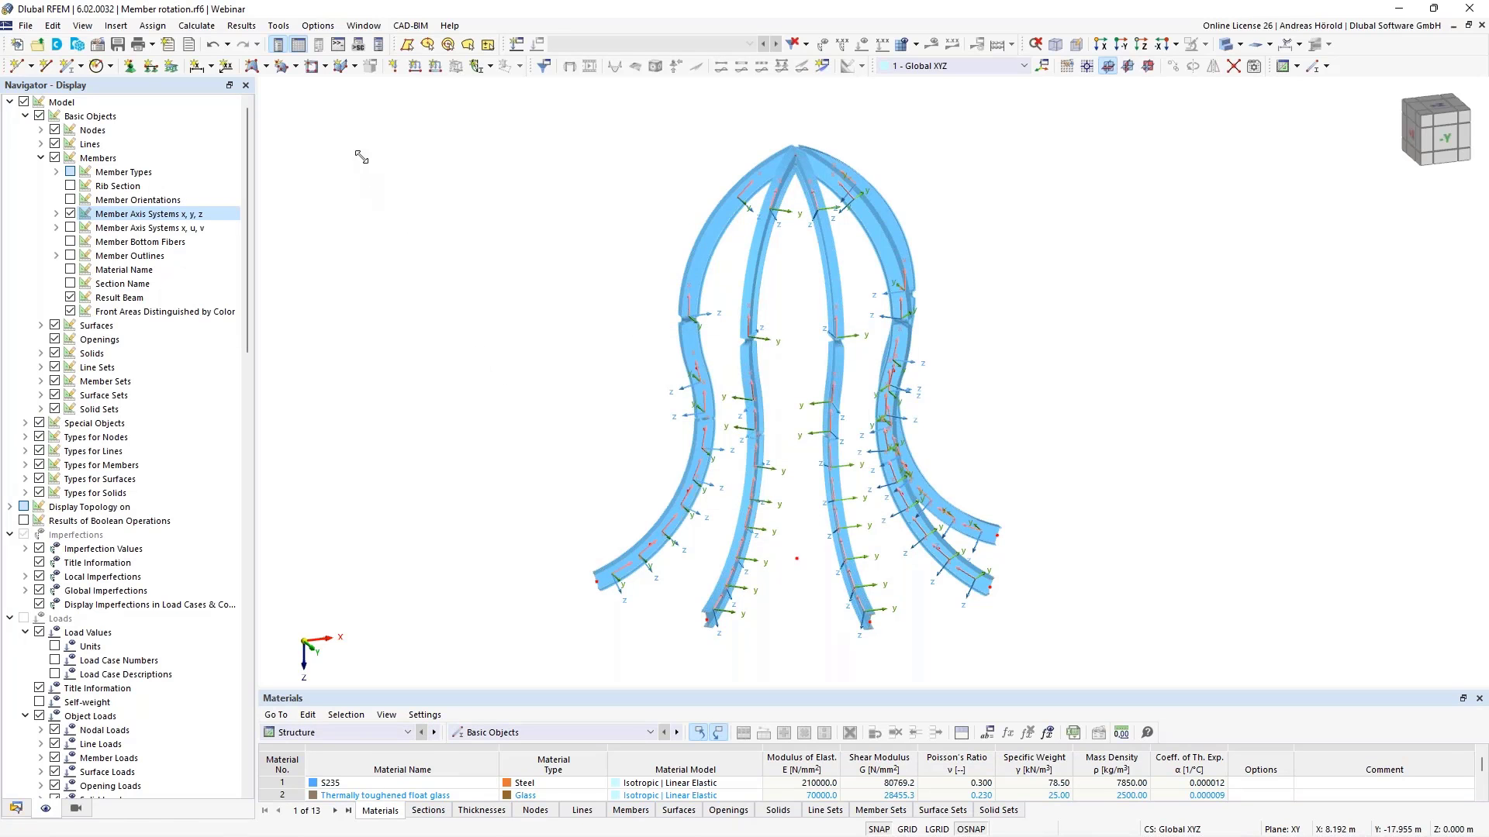
# Step: Examine the WebService option for starting the server automatically in the program options, including its server port range, and close without changes
pyautogui.click(318, 26)
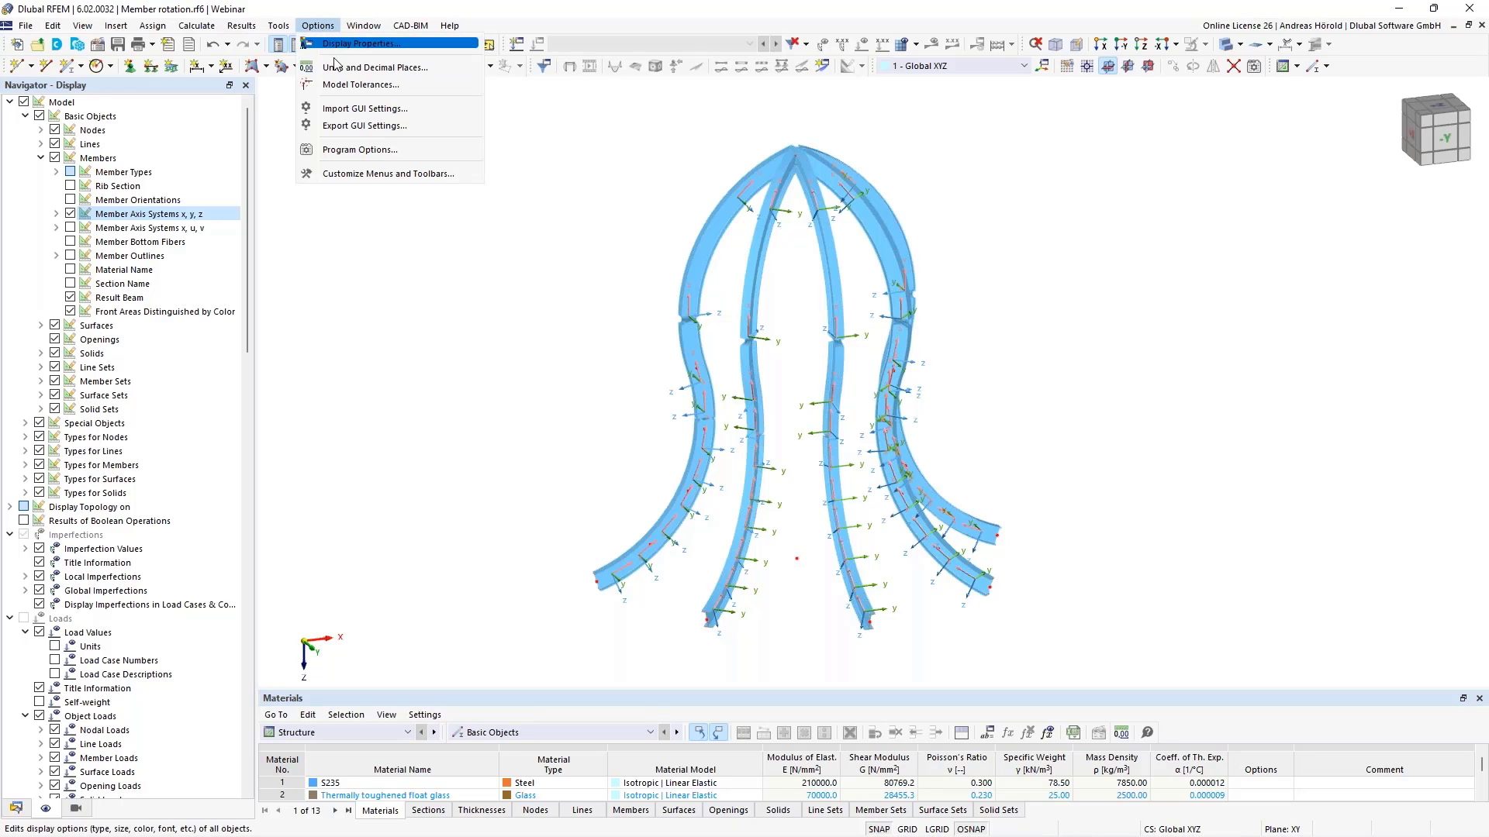
pyautogui.click(400, 159)
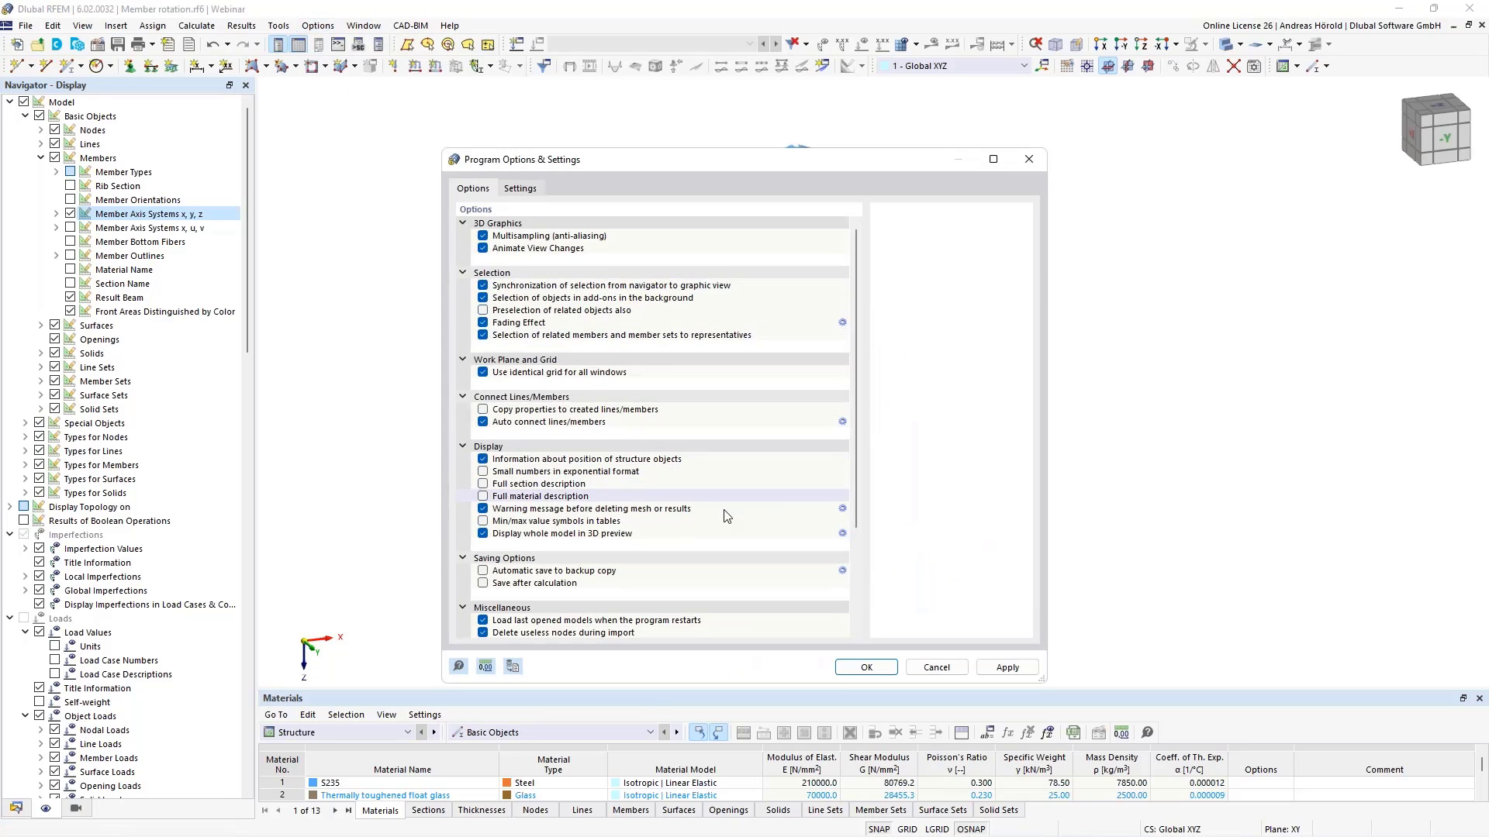
pyautogui.scroll(-5, 651, 426)
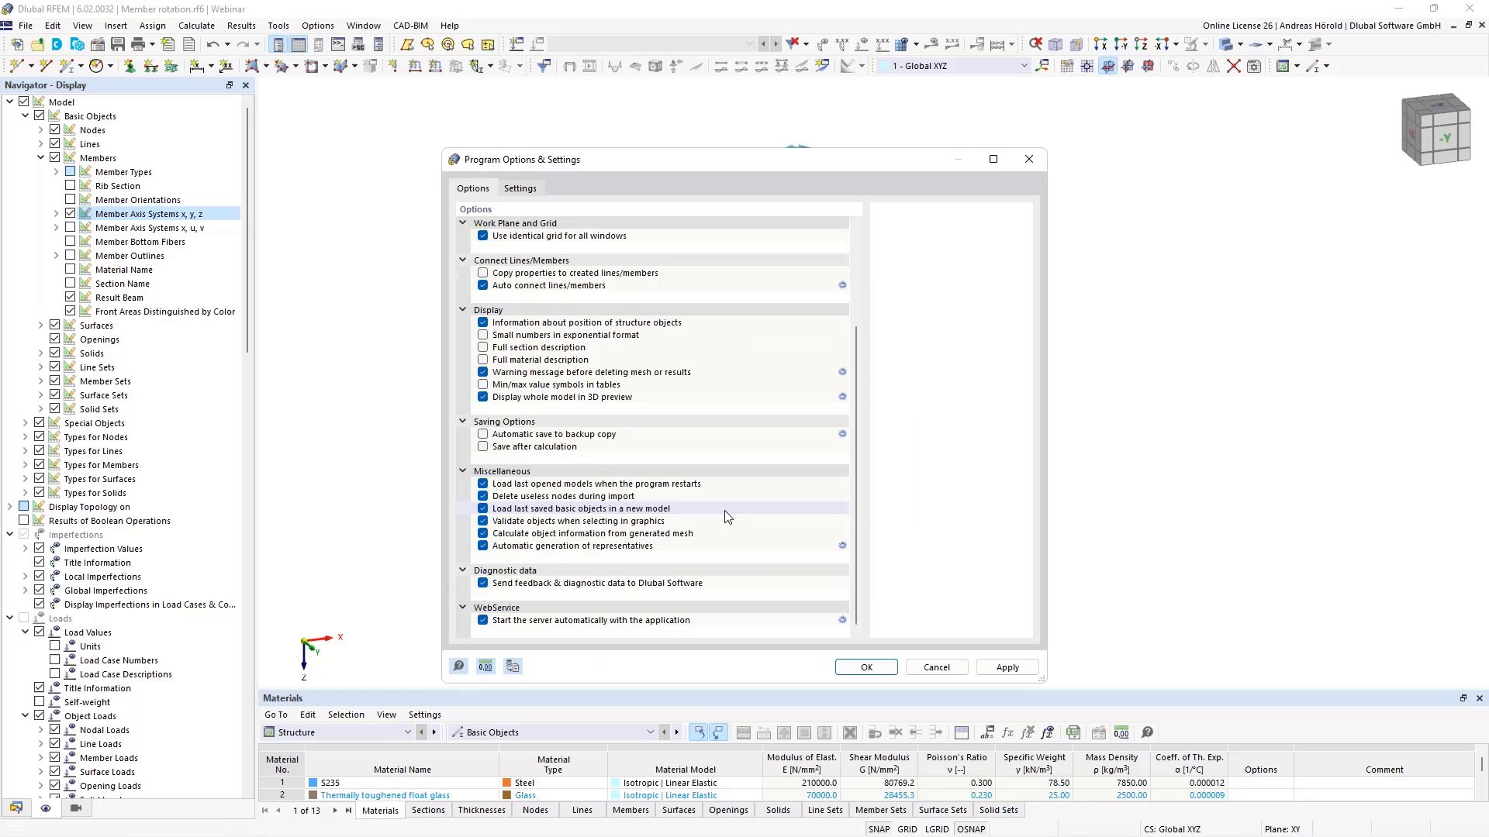
pyautogui.click(483, 621)
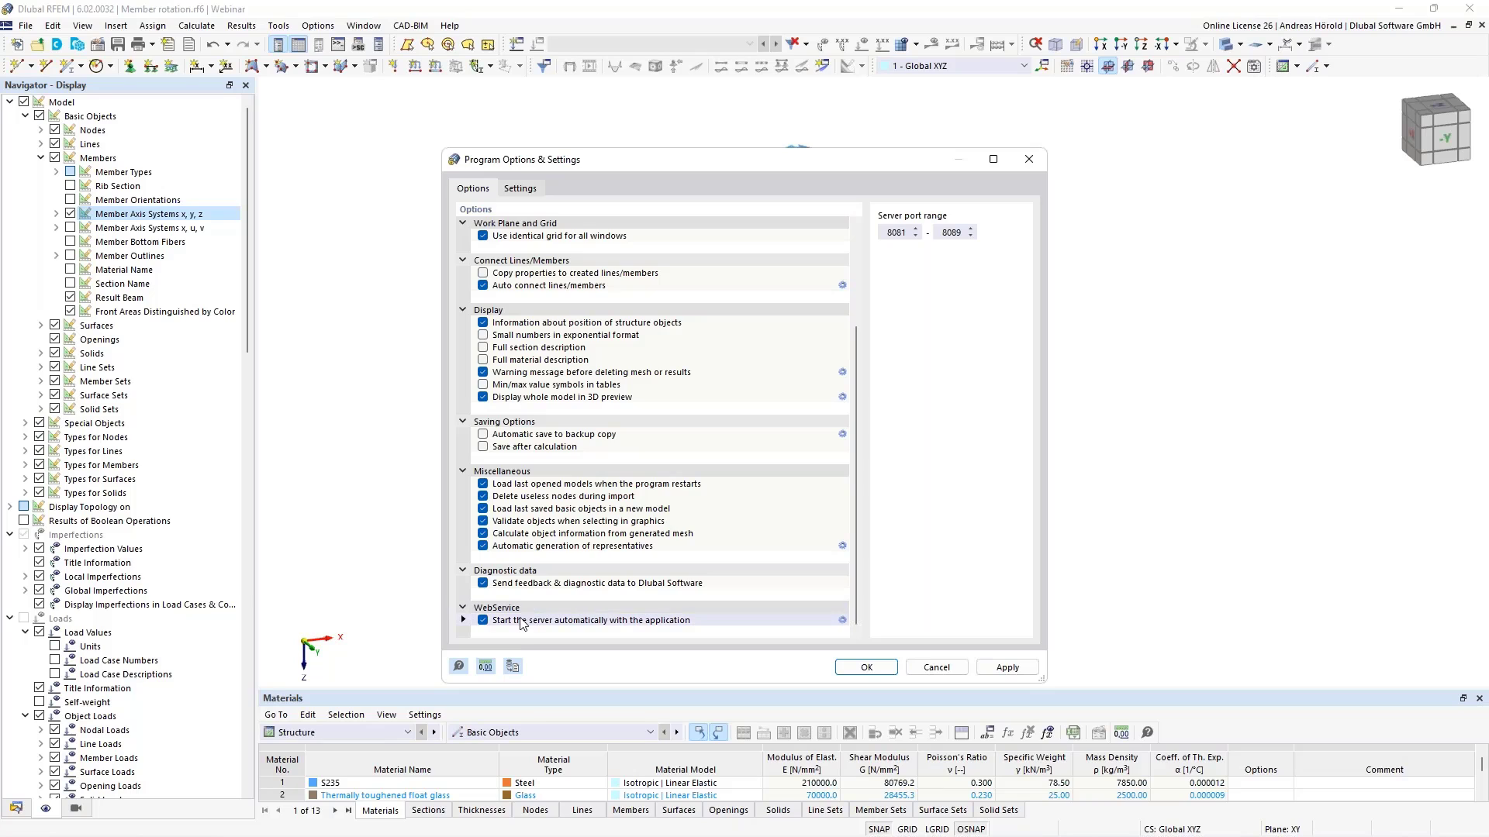
pyautogui.click(936, 669)
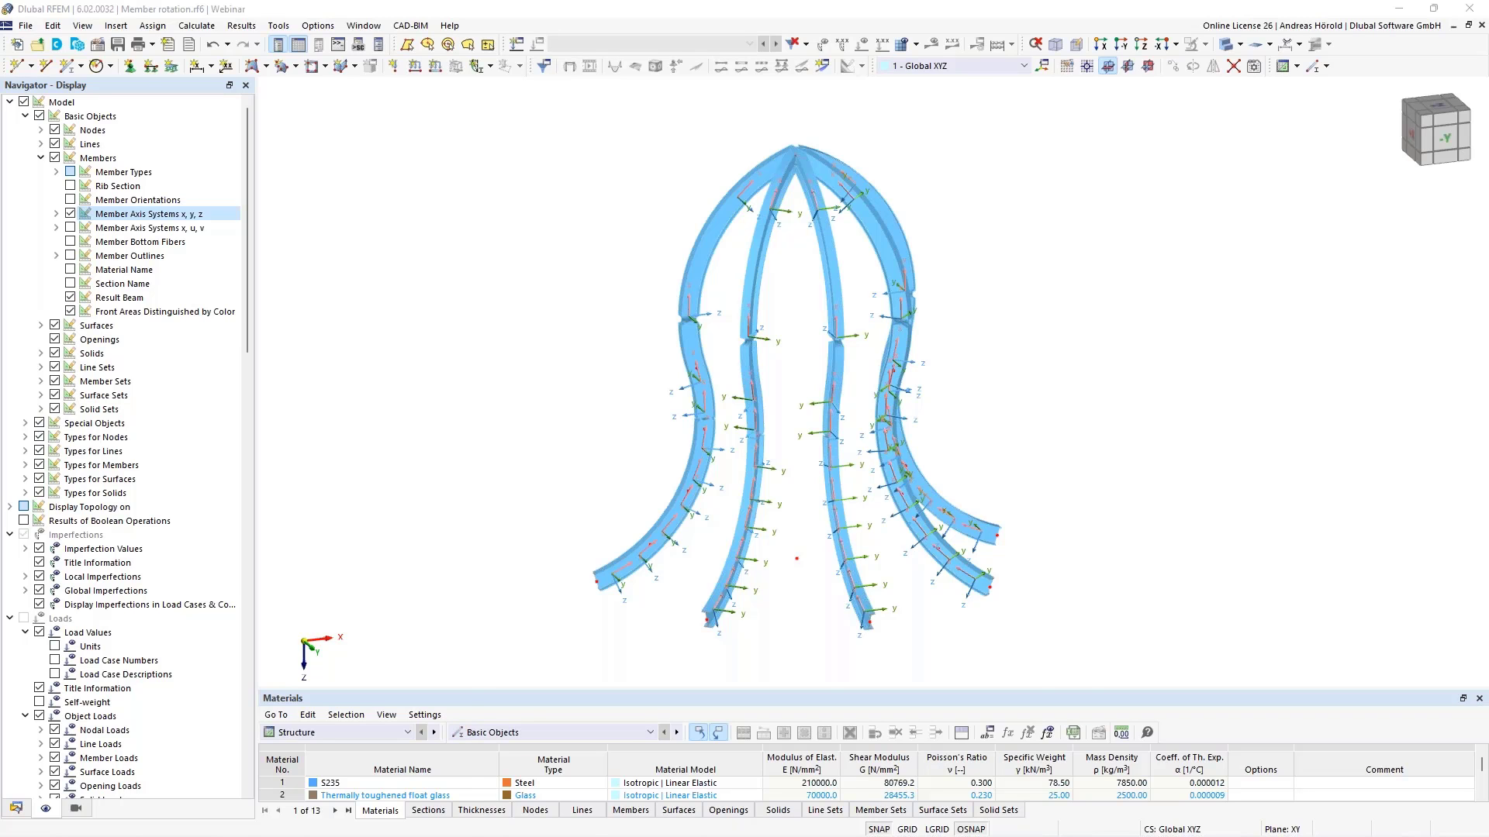
# Step: Show the Dlubal website in a maximized Chrome window and open its Webinars page
pyautogui.moveTo(0, 186); pyautogui.dragTo(310, 214)
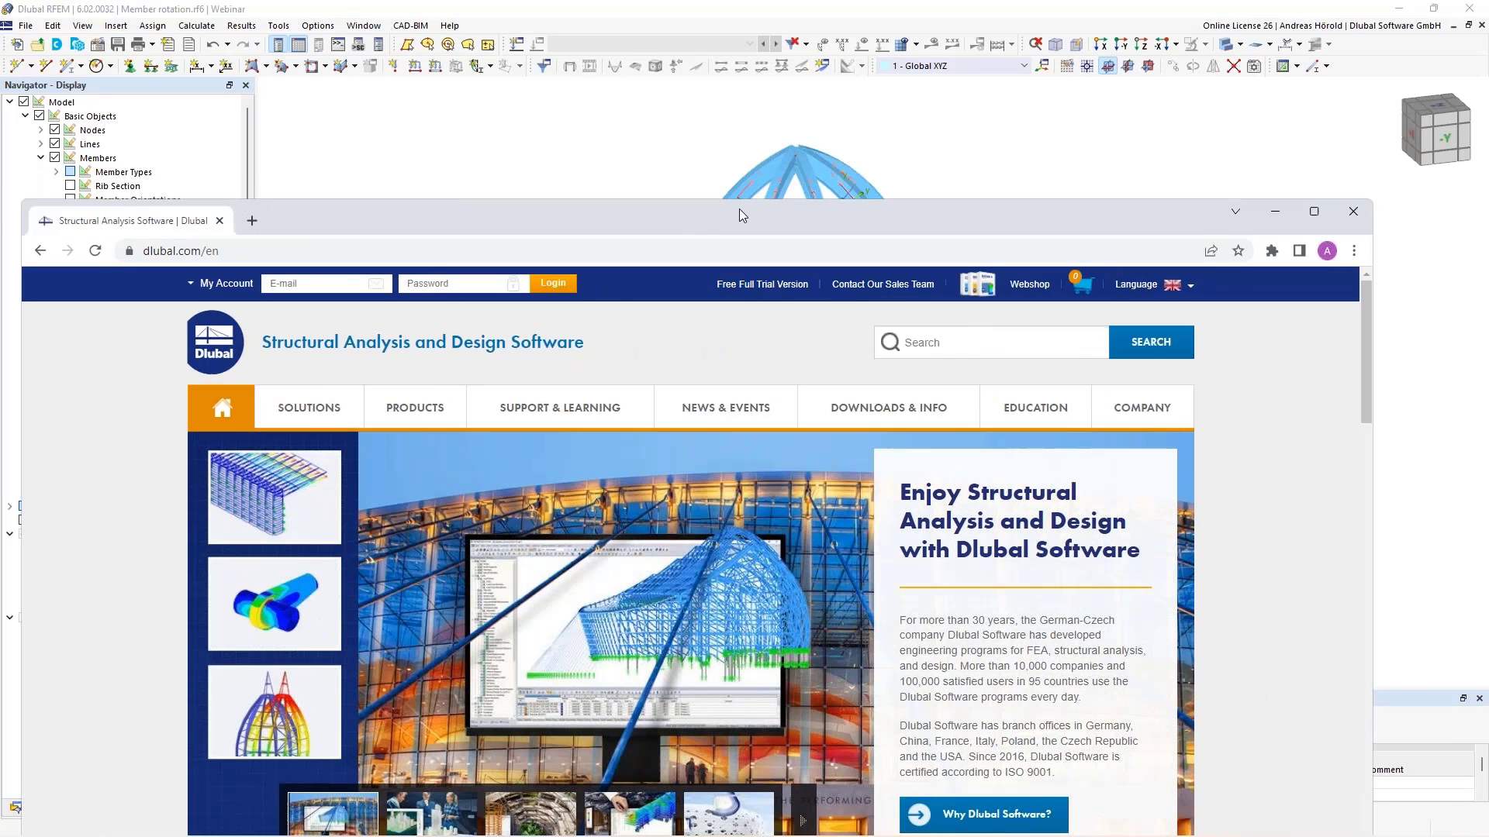
pyautogui.click(1316, 212)
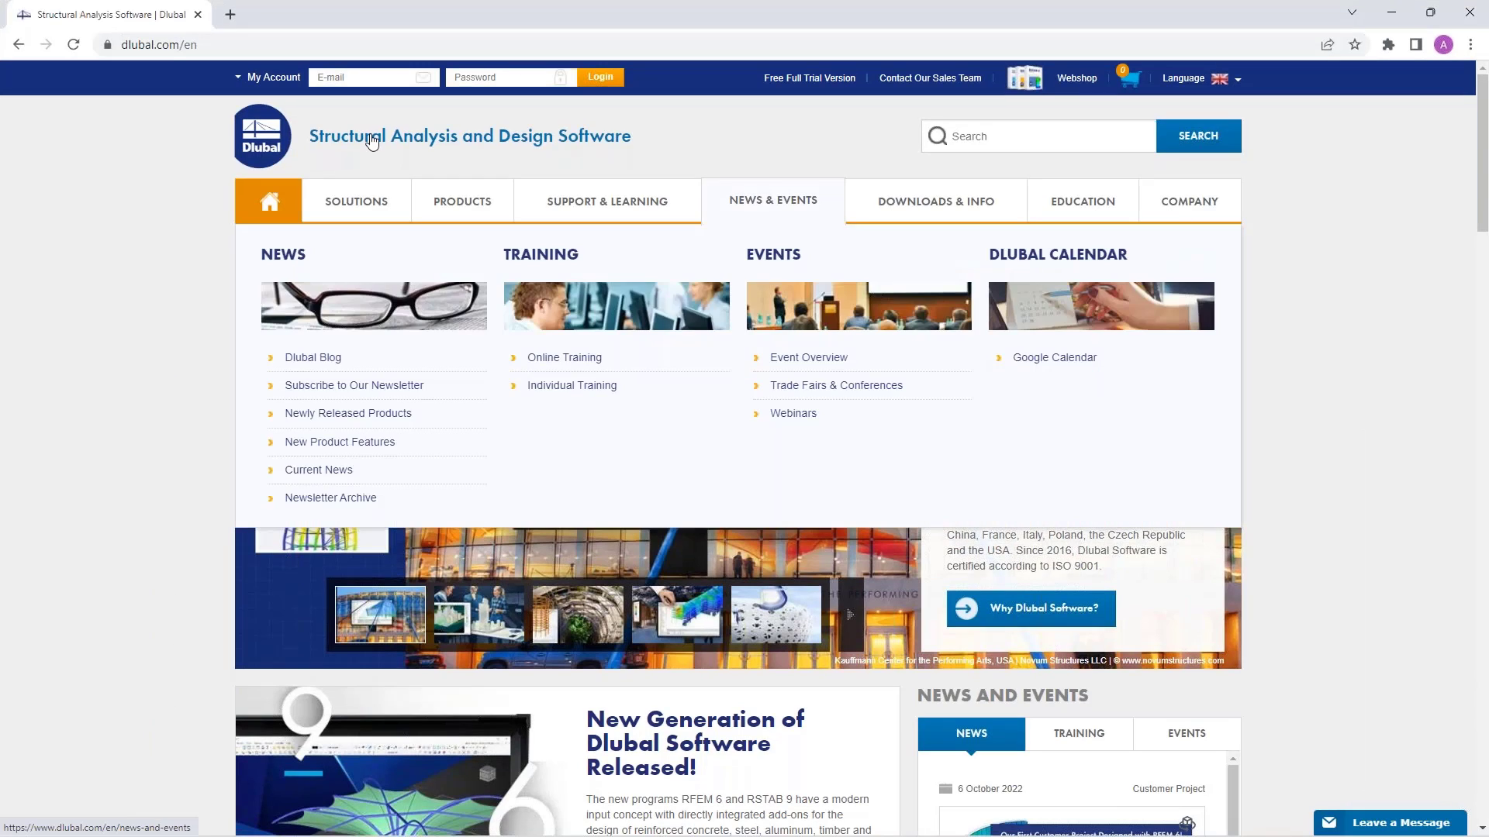
pyautogui.moveTo(773, 204)
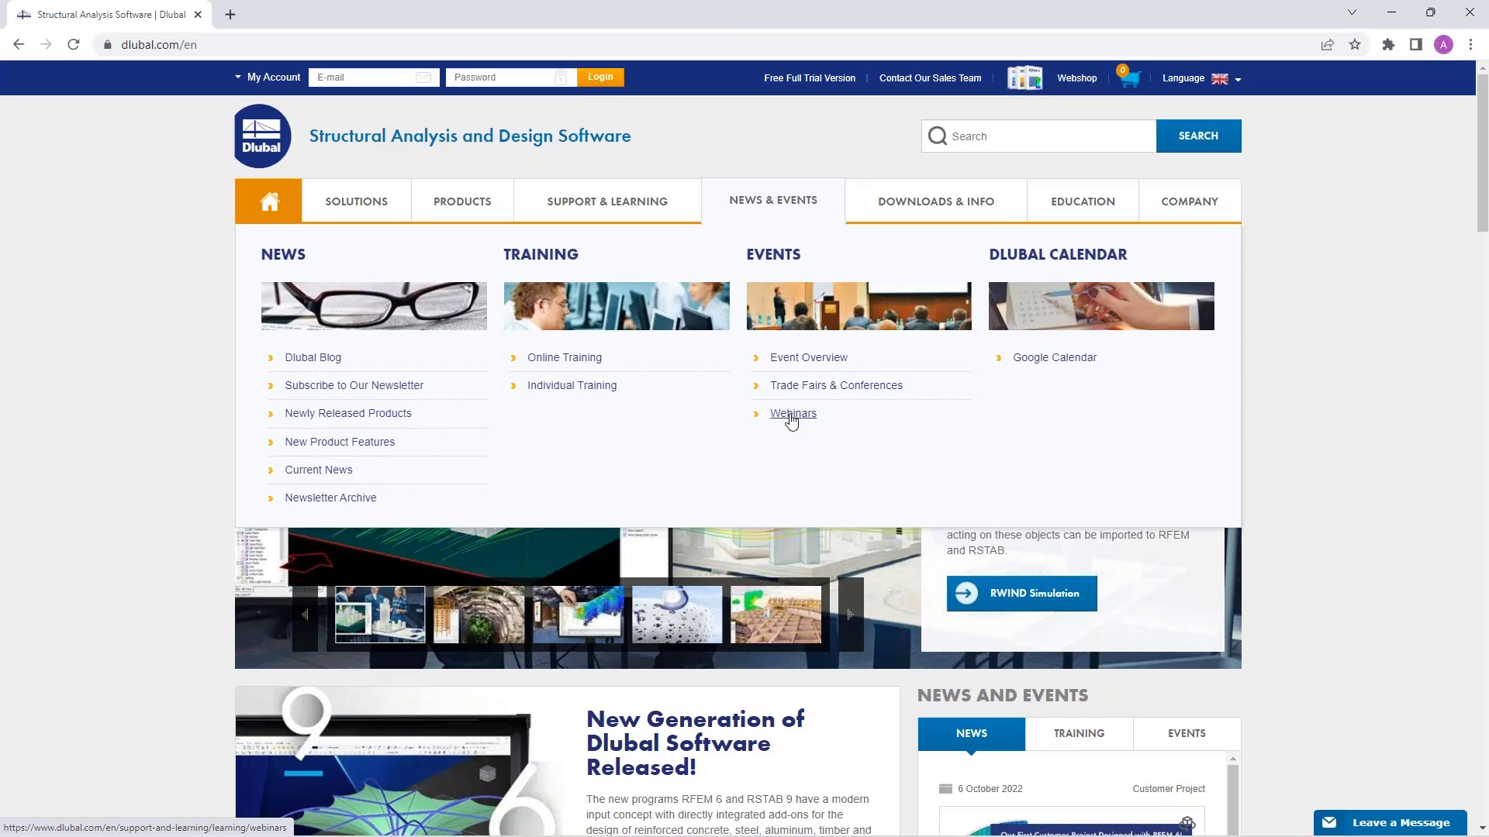
pyautogui.click(791, 415)
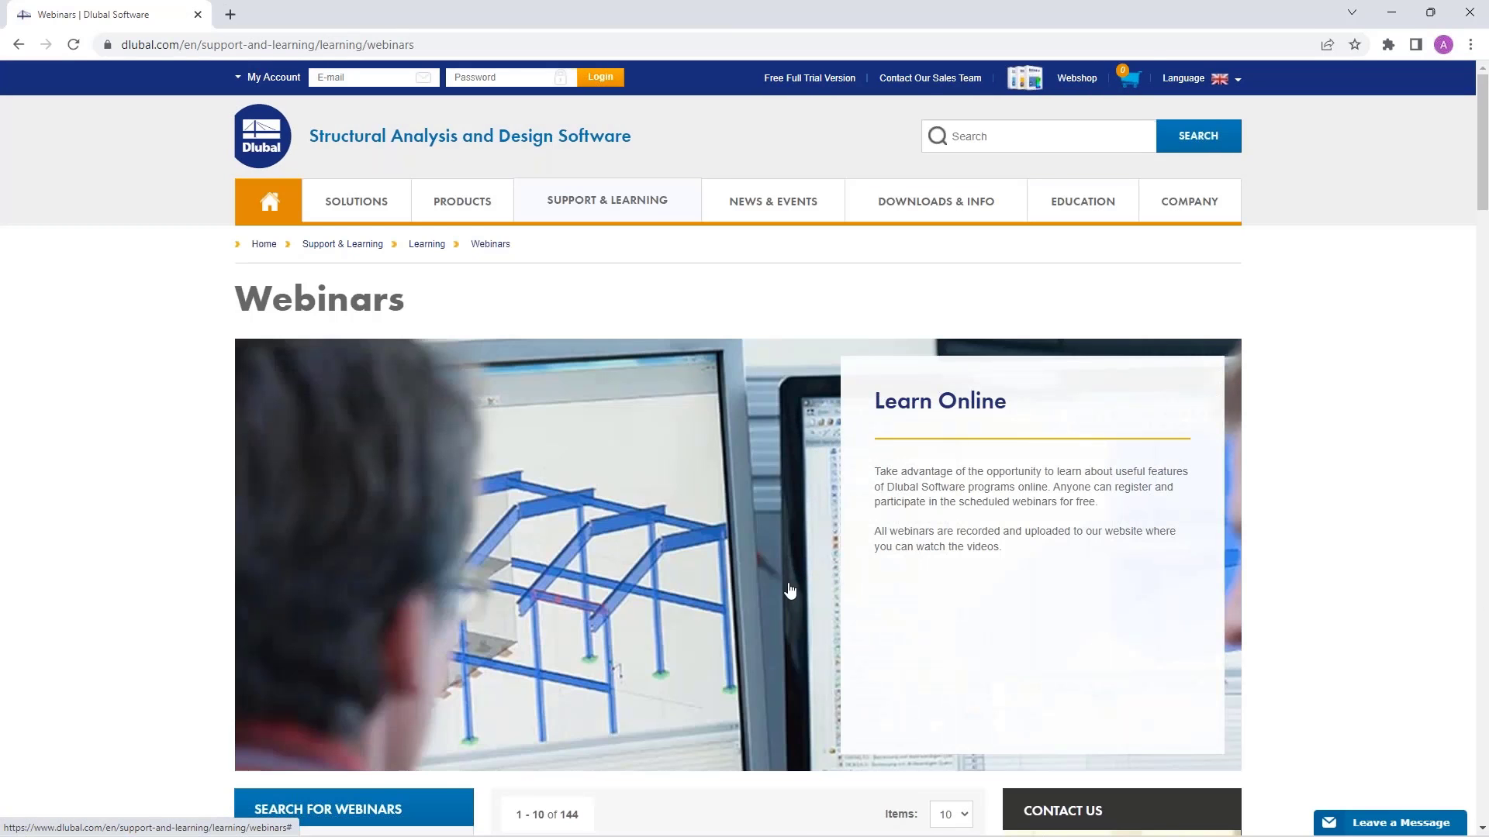
# Step: Look through the listed webinars and open the October 2022 entry on most frequently asked questions answered by the Dlubal support team
pyautogui.scroll(-6, 793, 589)
pyautogui.scroll(-2, 791, 596)
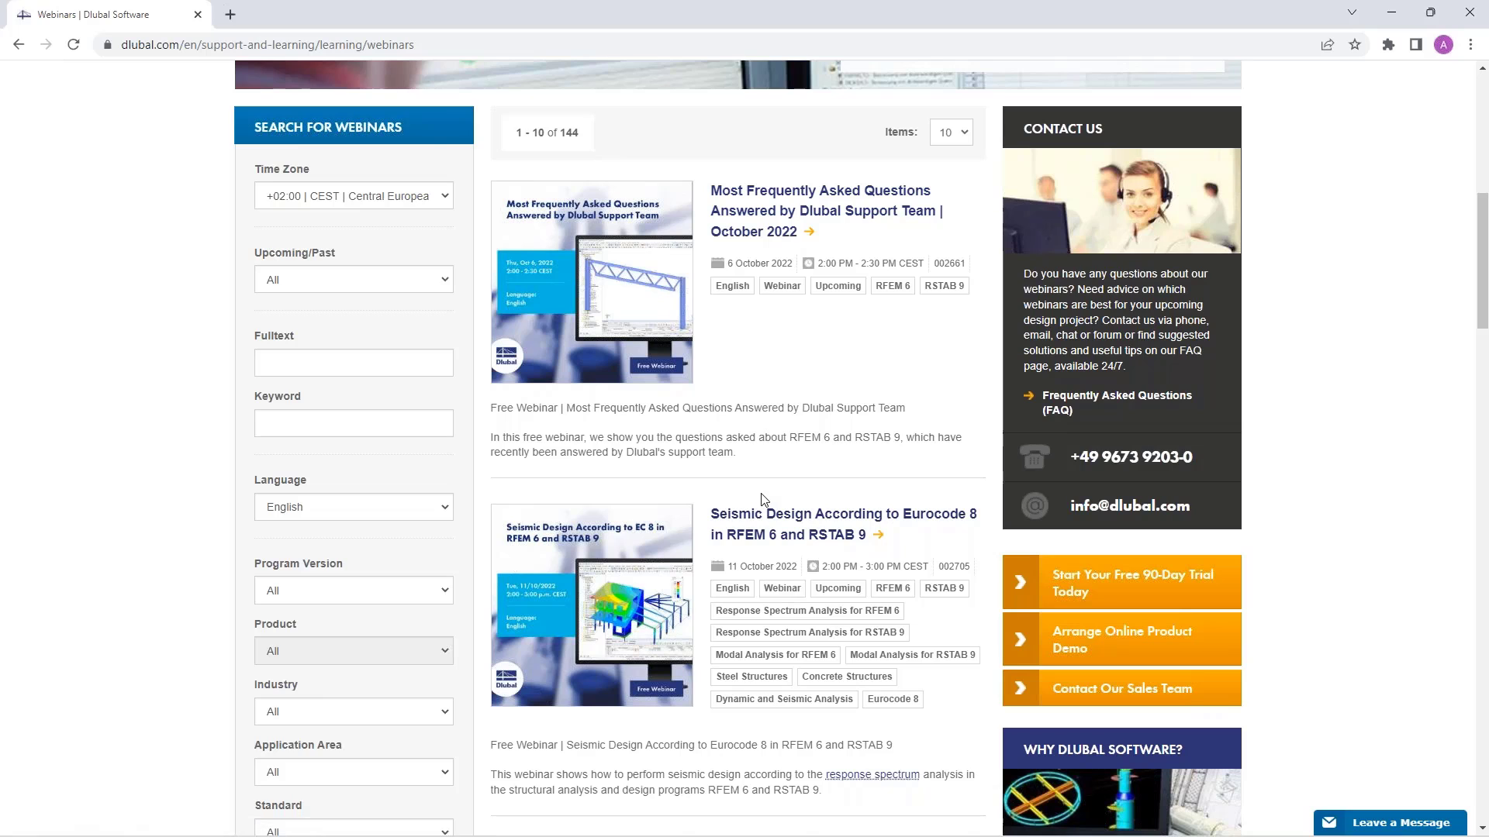
pyautogui.scroll(-1, 762, 500)
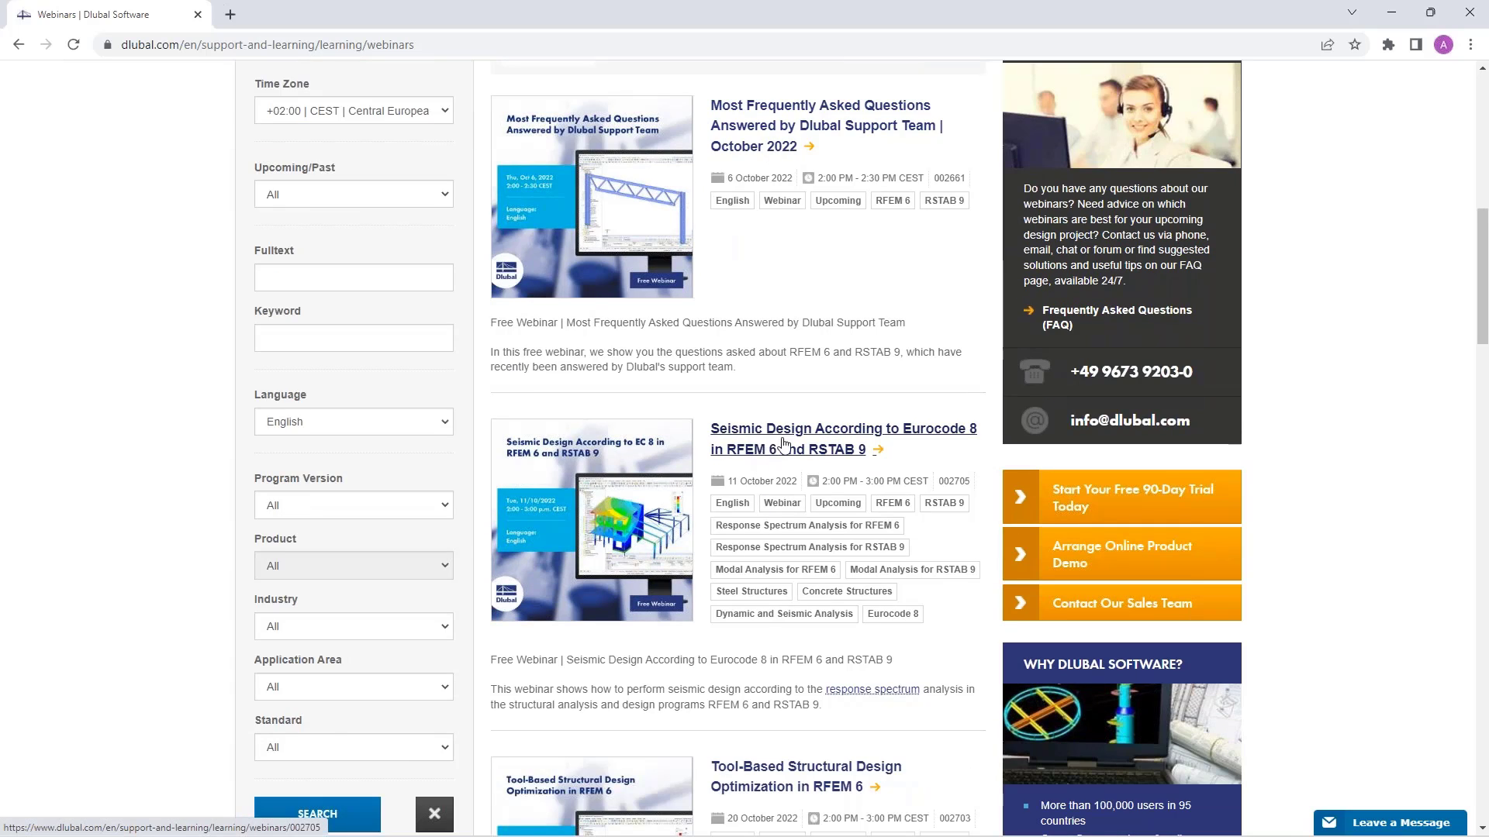
pyautogui.scroll(-1, 804, 446)
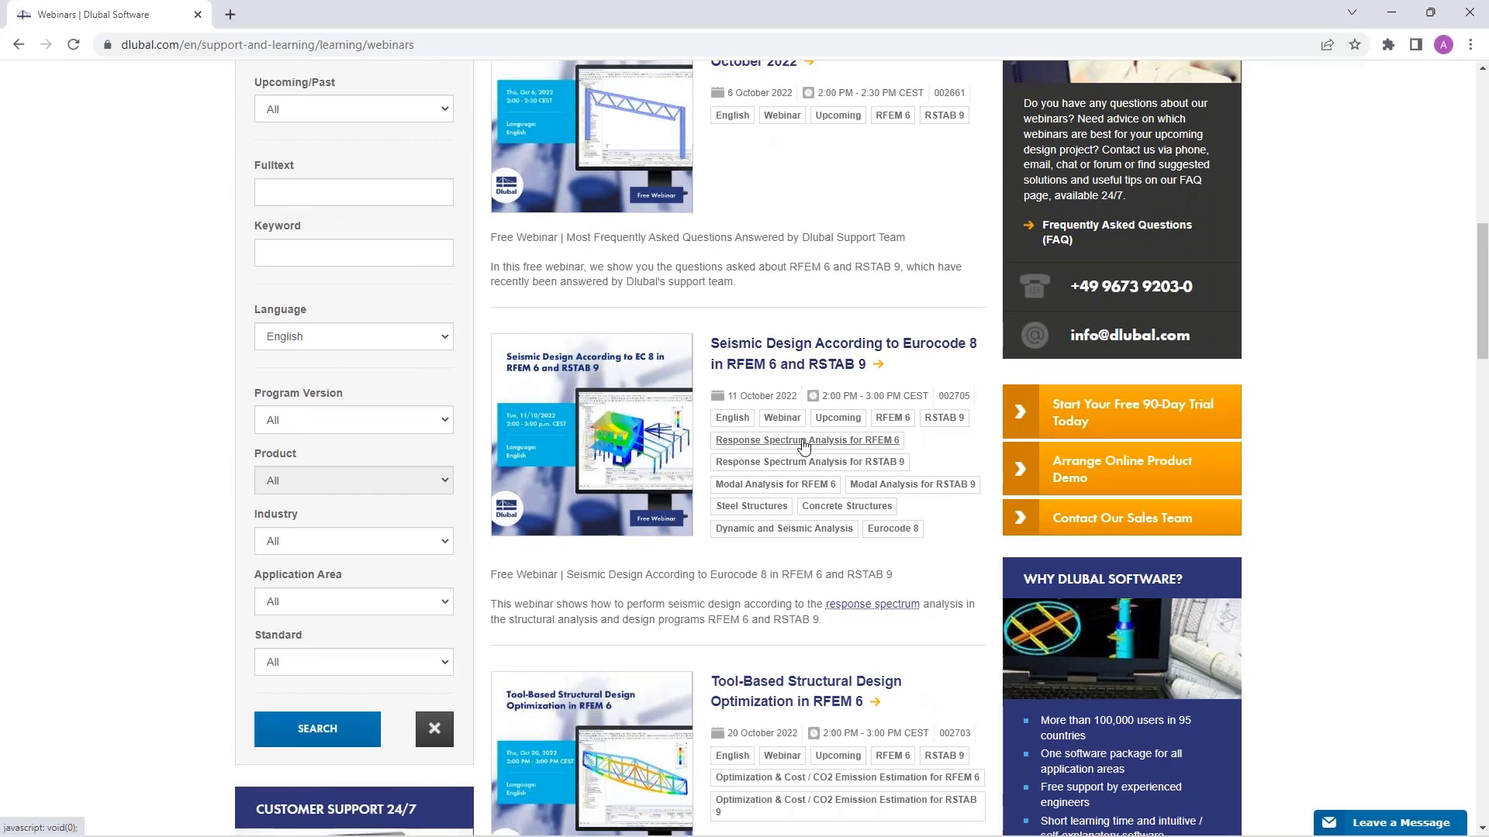
pyautogui.scroll(-1, 804, 447)
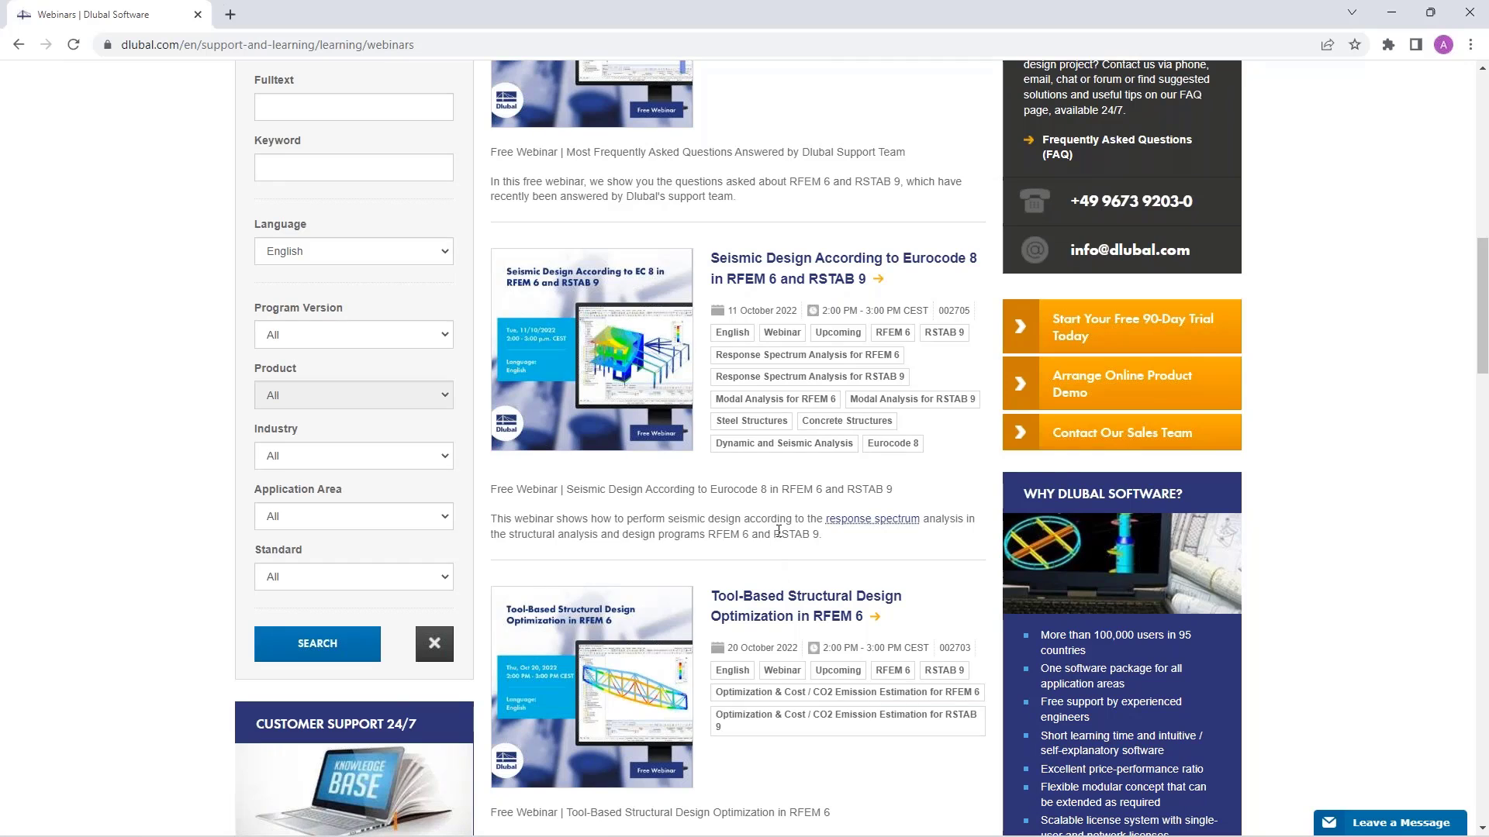
pyautogui.scroll(4, 779, 531)
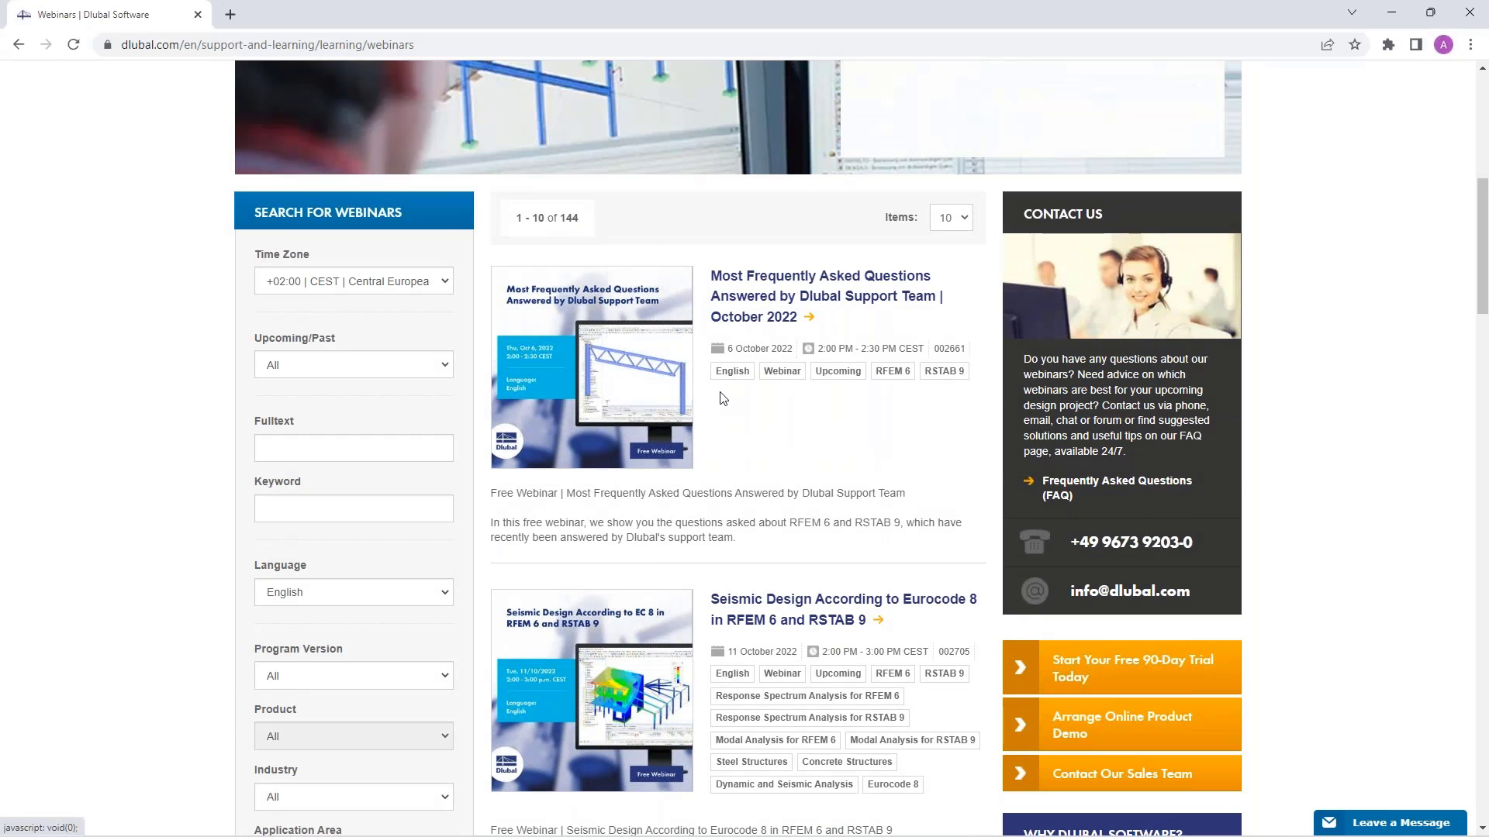
pyautogui.click(758, 292)
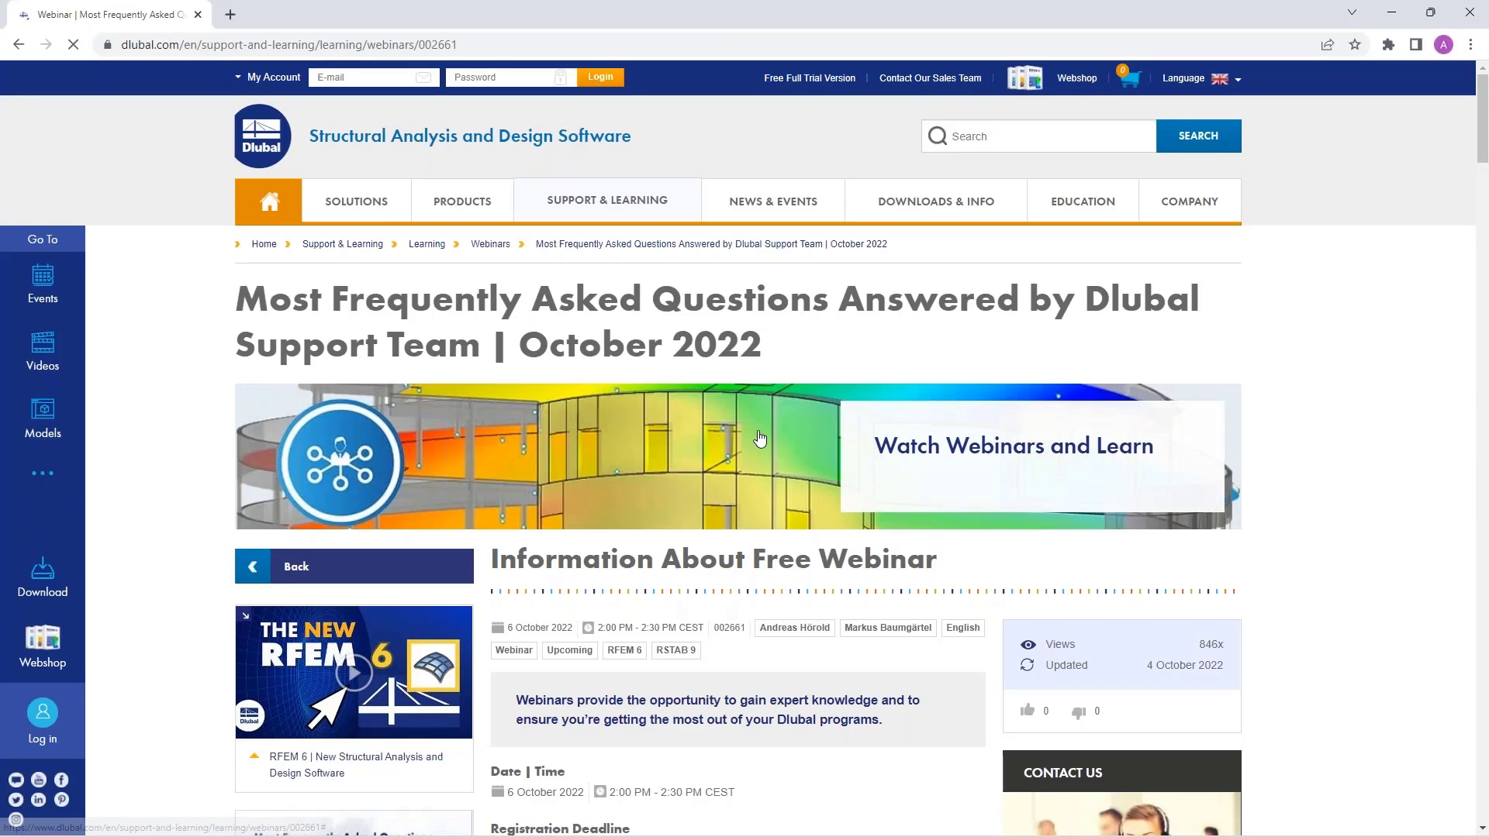
# Step: Examine the webinar page down to its Models to Download section and return to the page heading
pyautogui.scroll(-5, 760, 440)
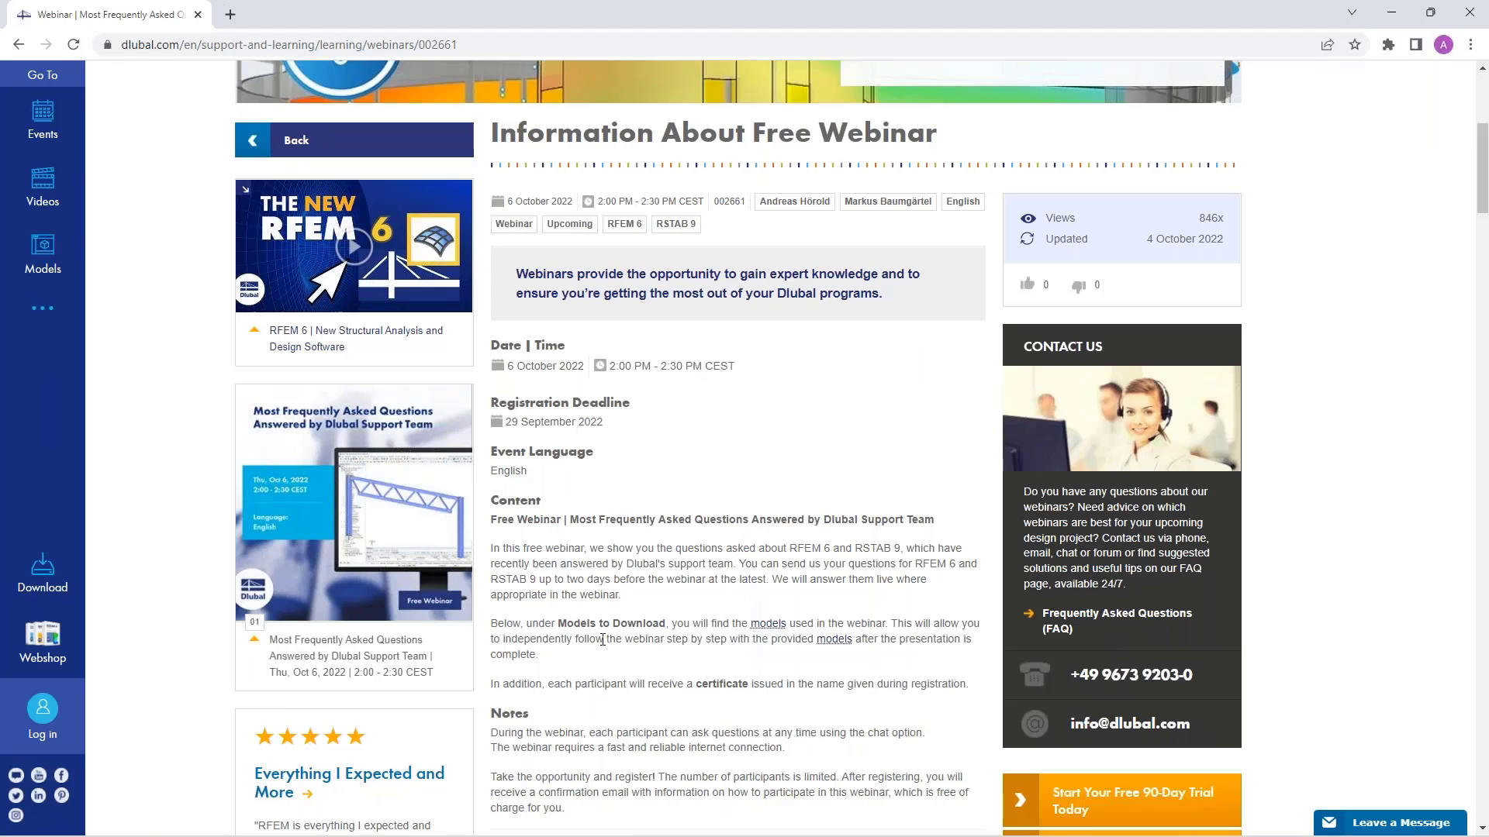
pyautogui.scroll(-20, 686, 560)
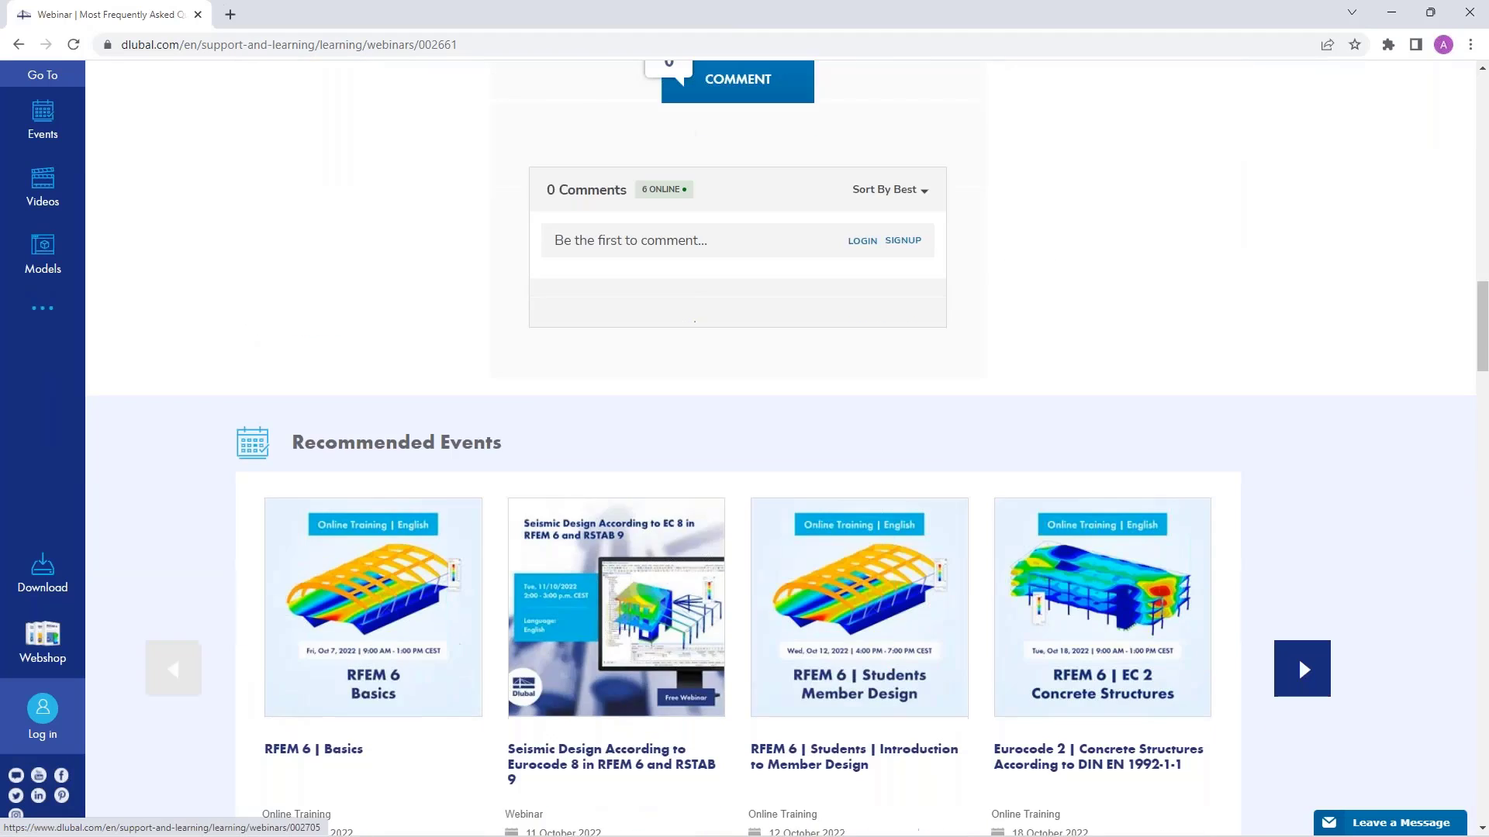
pyautogui.scroll(-8, 259, 463)
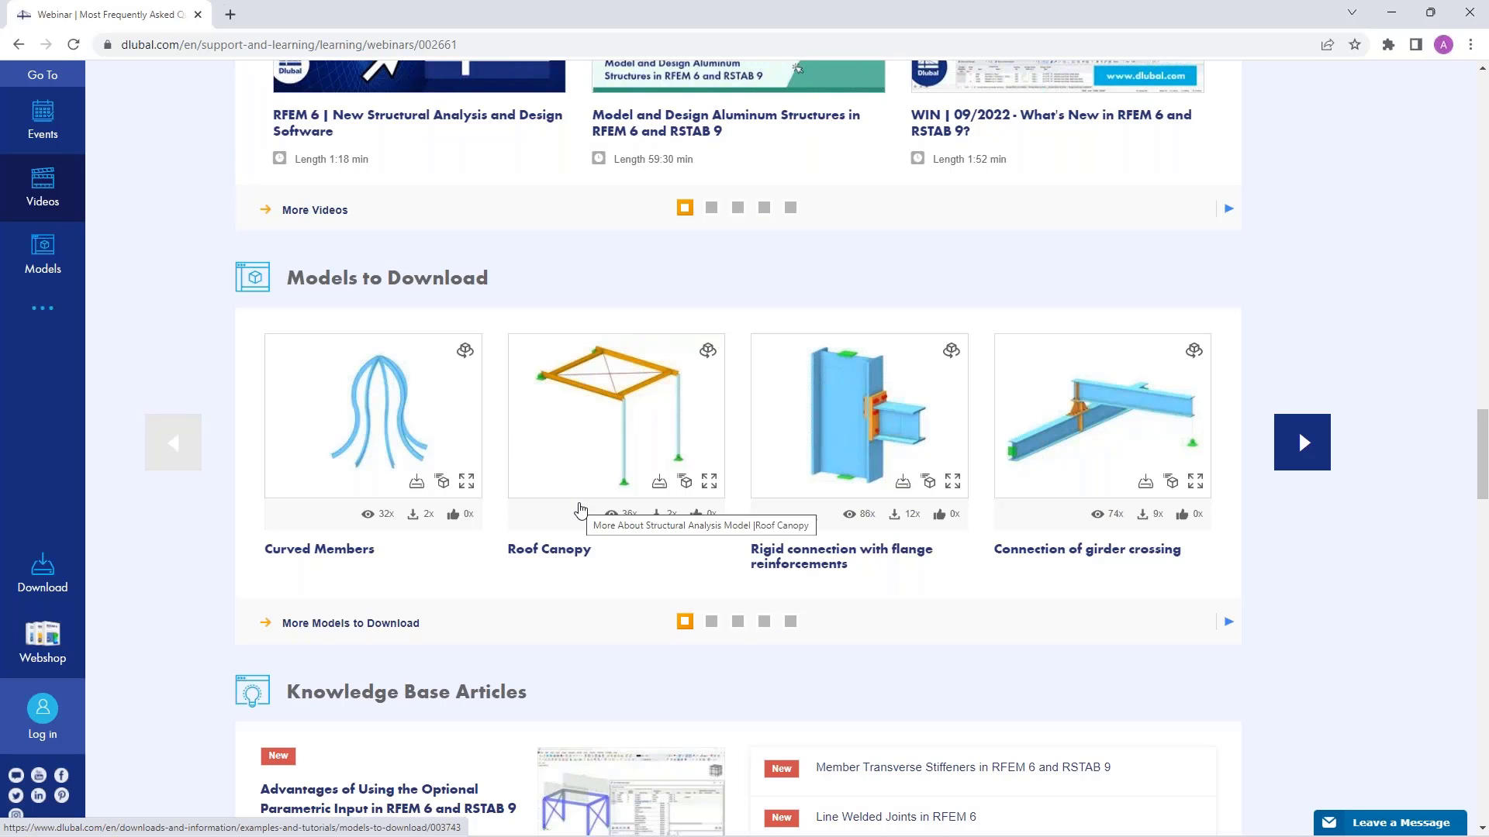
pyautogui.scroll(18, 580, 510)
pyautogui.scroll(15, 580, 510)
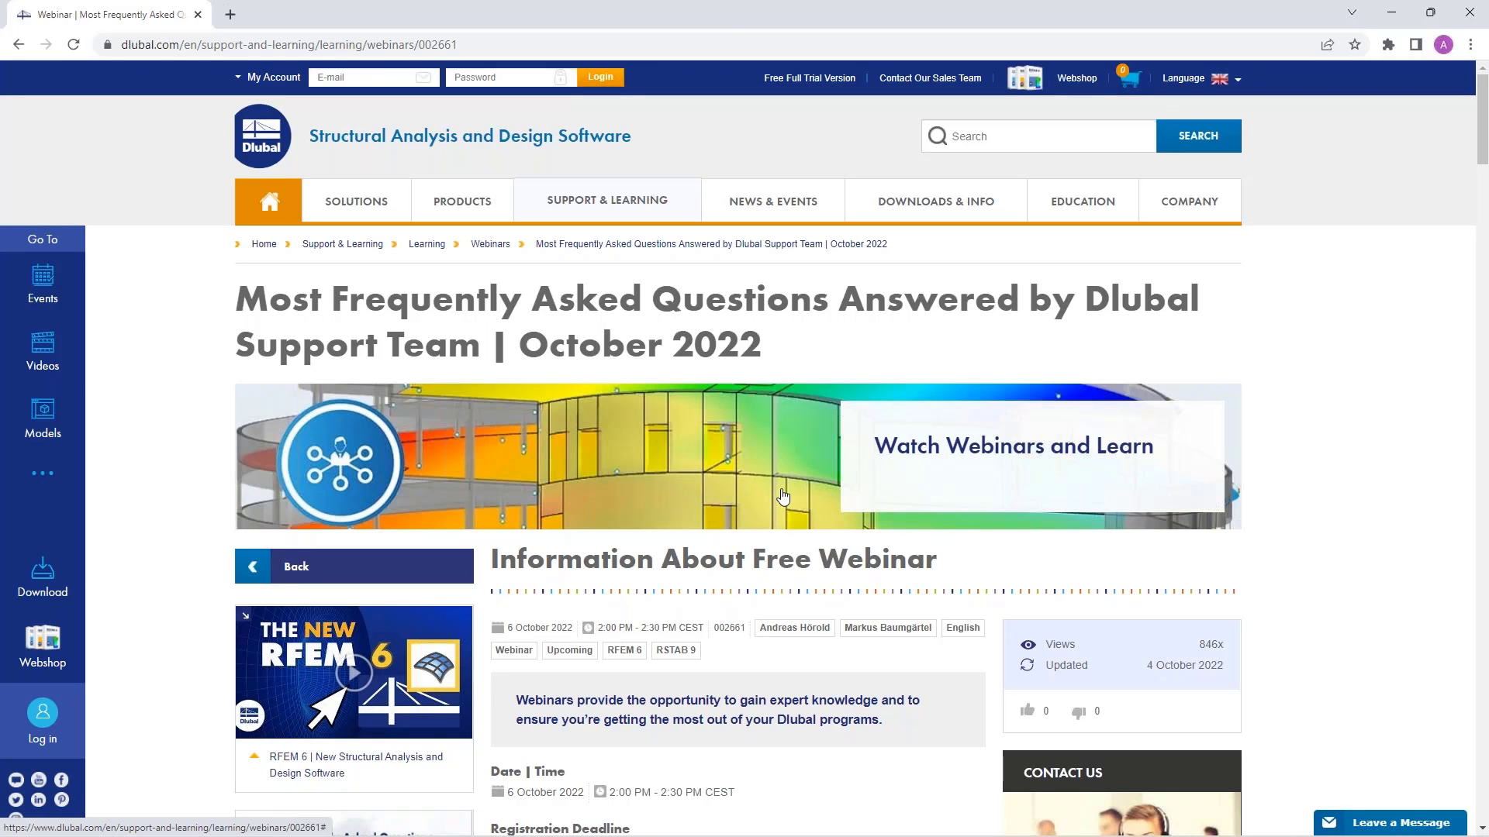
# Step: Open the Free Full Trial Version page and look over the RFEM 6, RSTAB 9, RSECTION 1 and RWIND 2 downloads
pyautogui.click(799, 79)
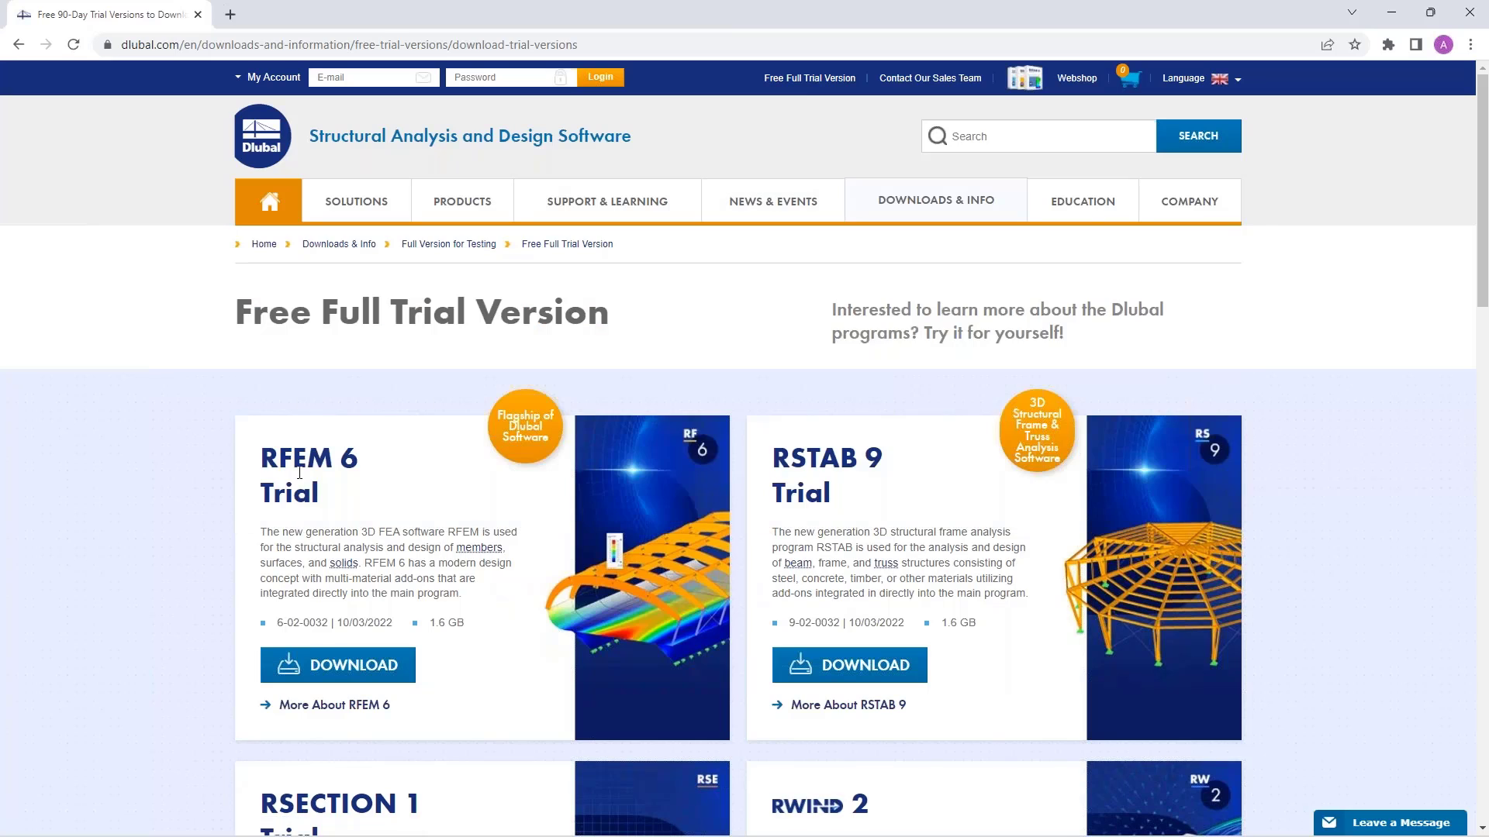
pyautogui.scroll(-3, 477, 577)
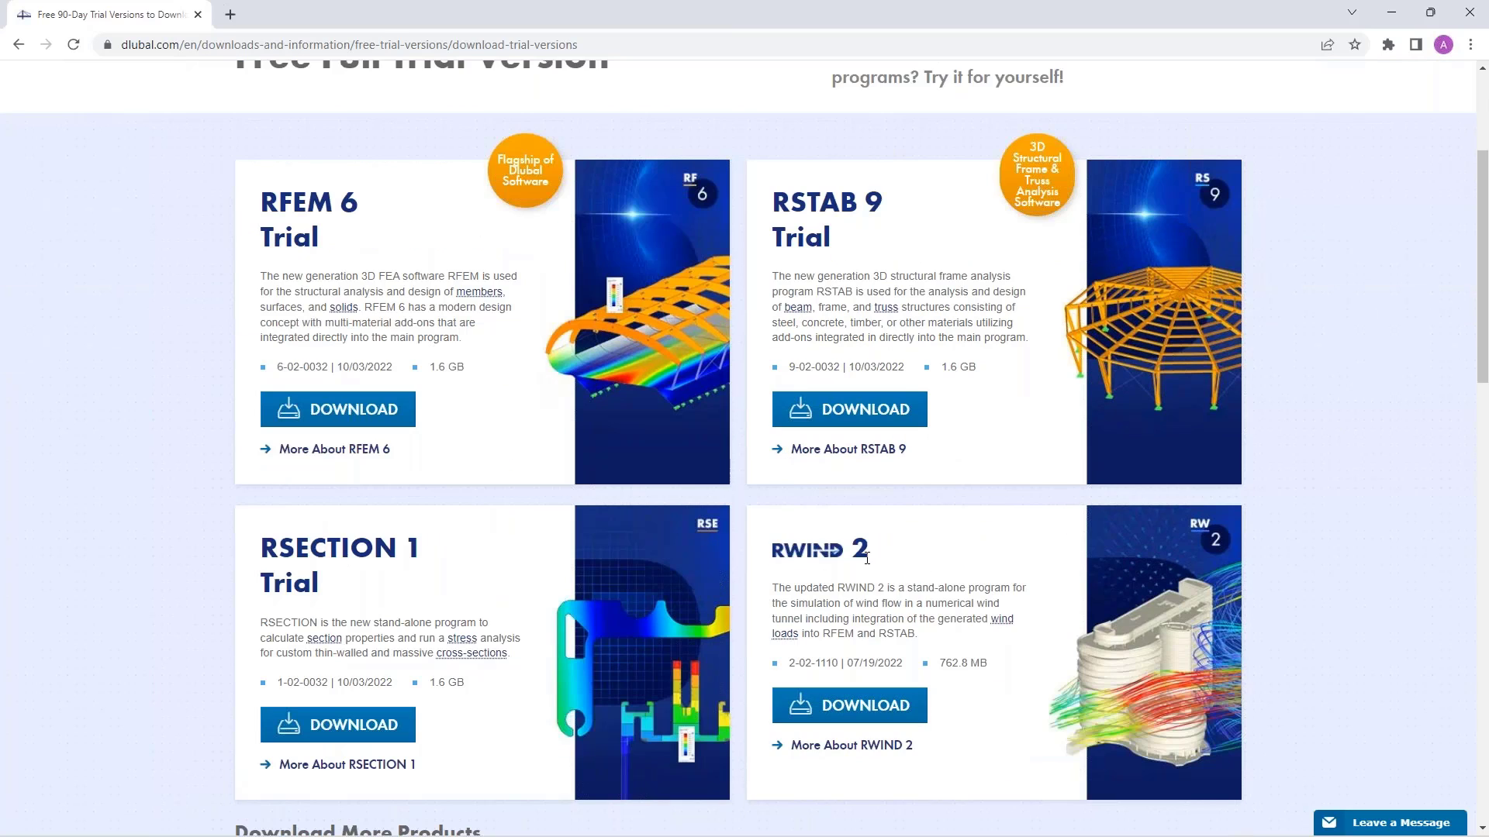
pyautogui.scroll(1, 416, 354)
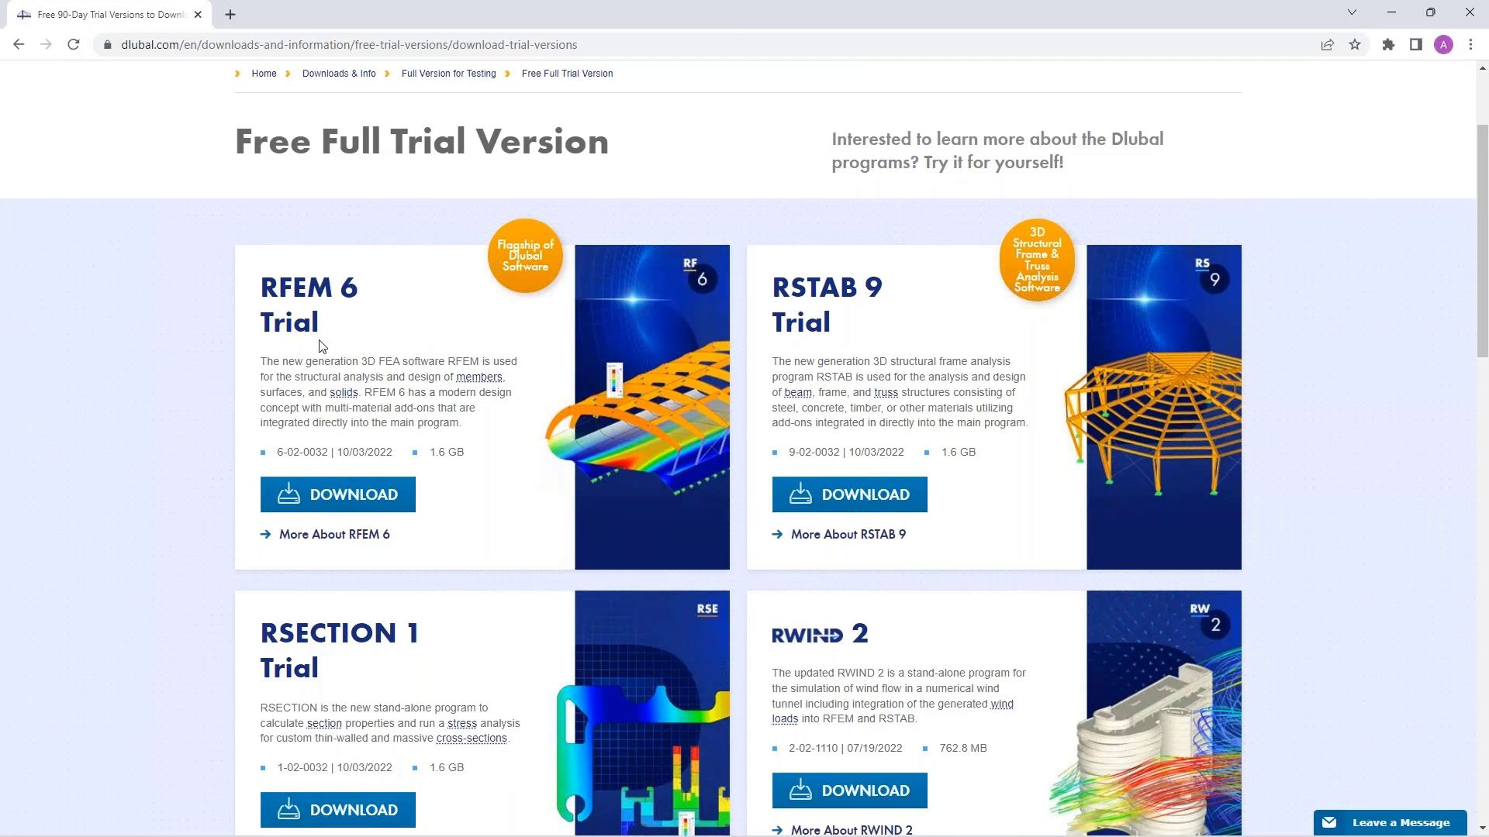